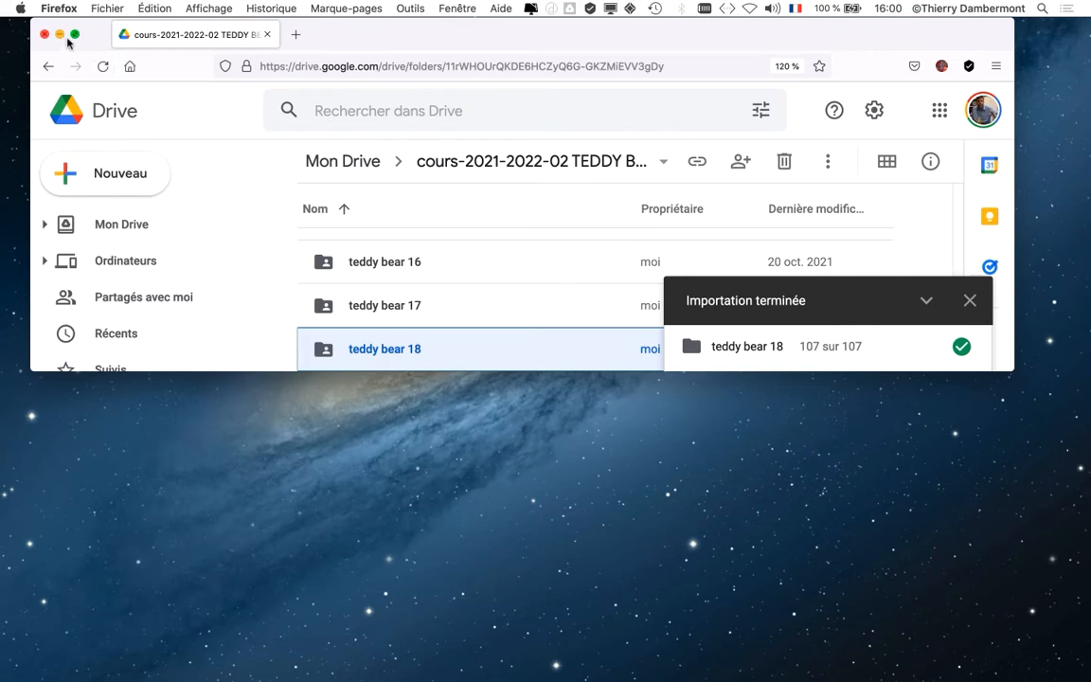
- Minimize the browser, switch to Finder and open teddy-bears-a-redessiner-65.ai from the teddy bear 18 folder in Illustrator
left_click(59, 34)
key("super+Tab")
left_click(699, 345)
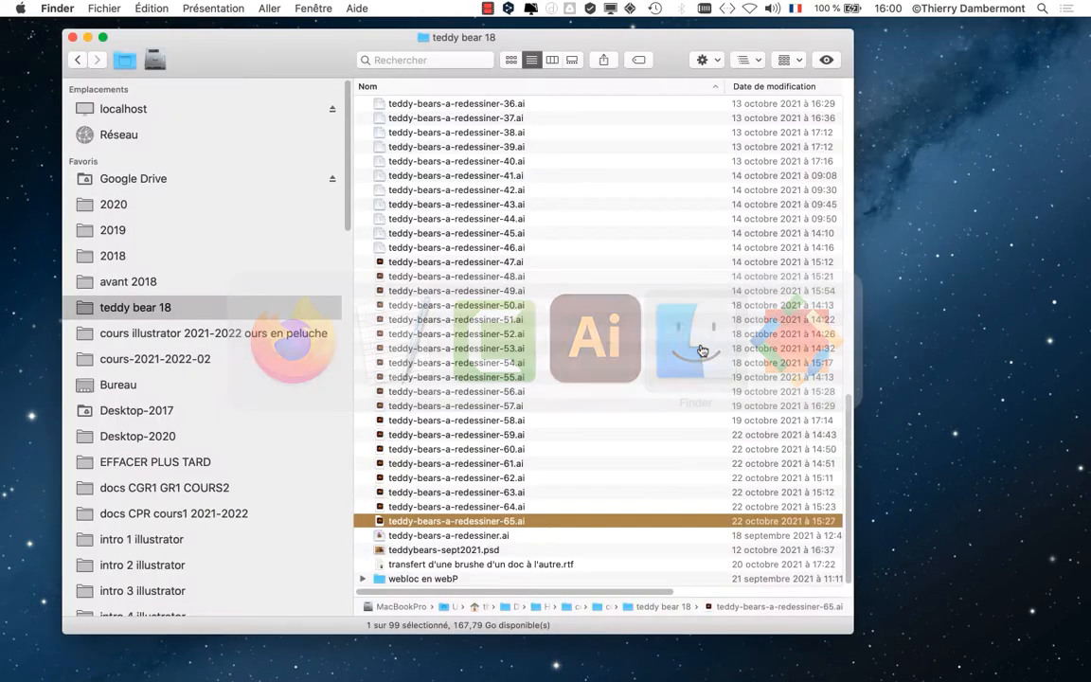
scroll(473, 209, "up", 15)
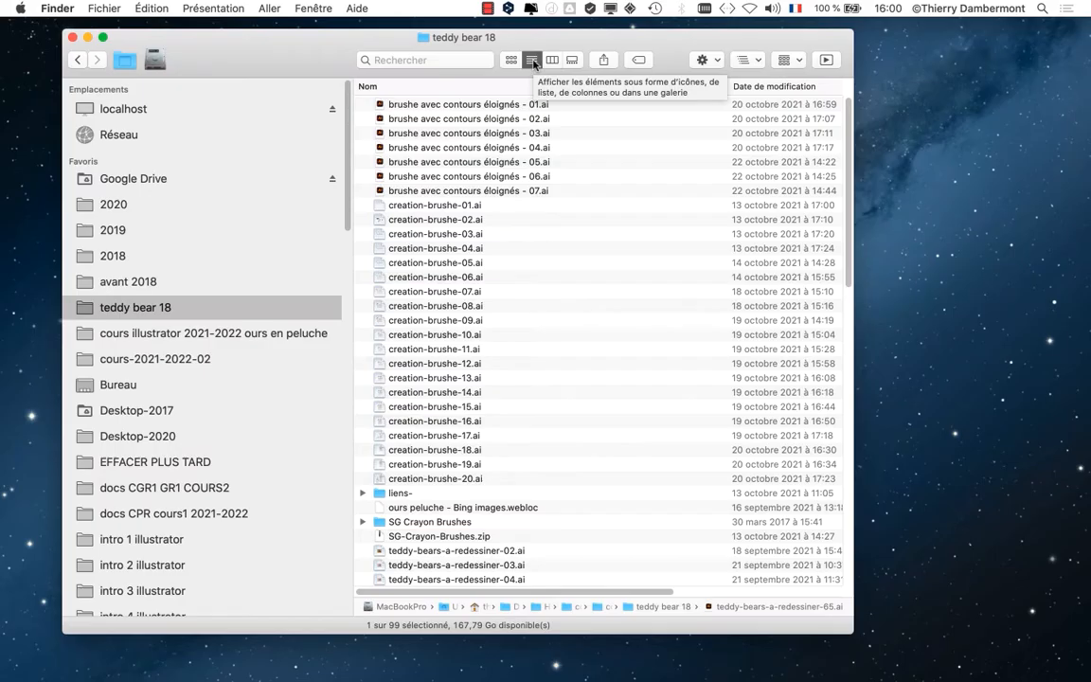
scroll(520, 164, "down", 10)
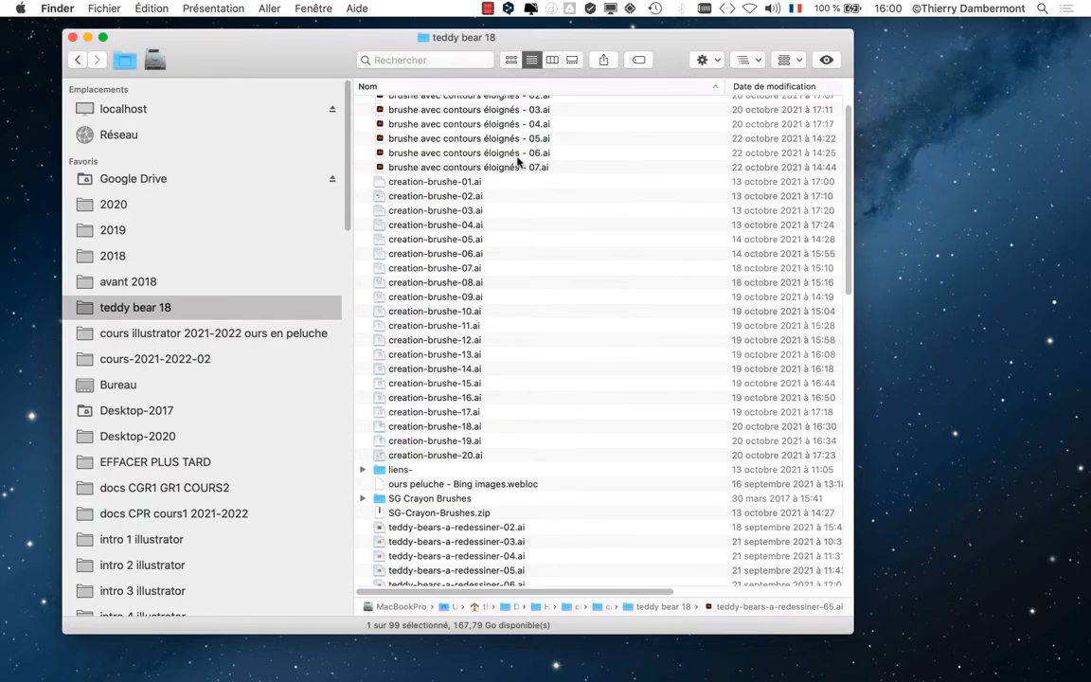
scroll(520, 164, "down", 10)
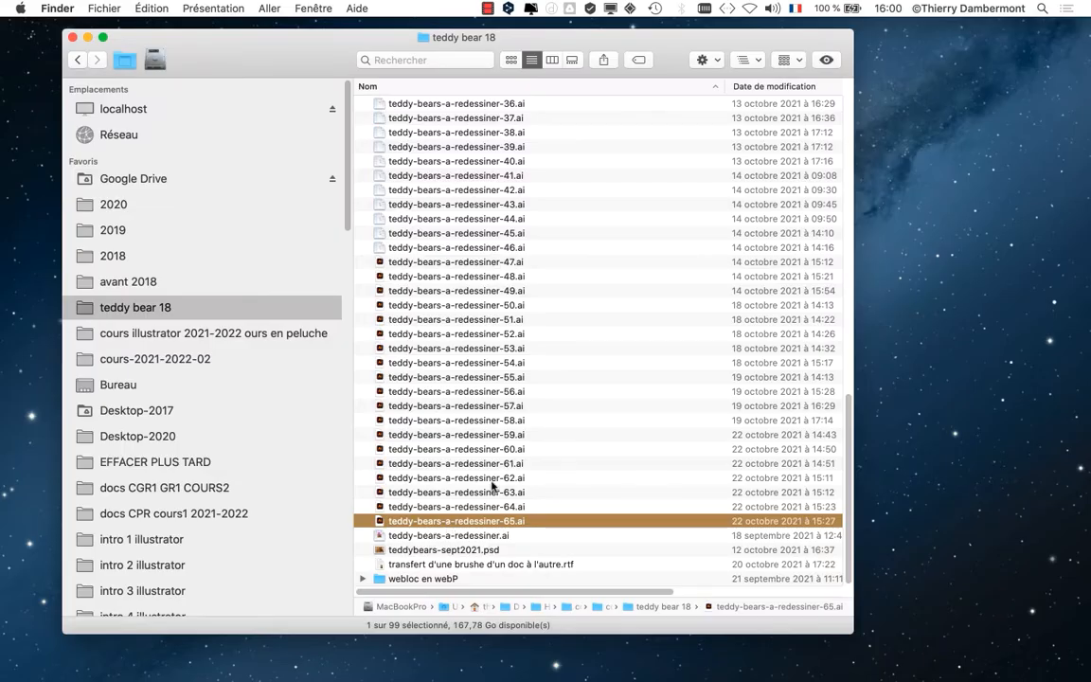
double_click(550, 526)
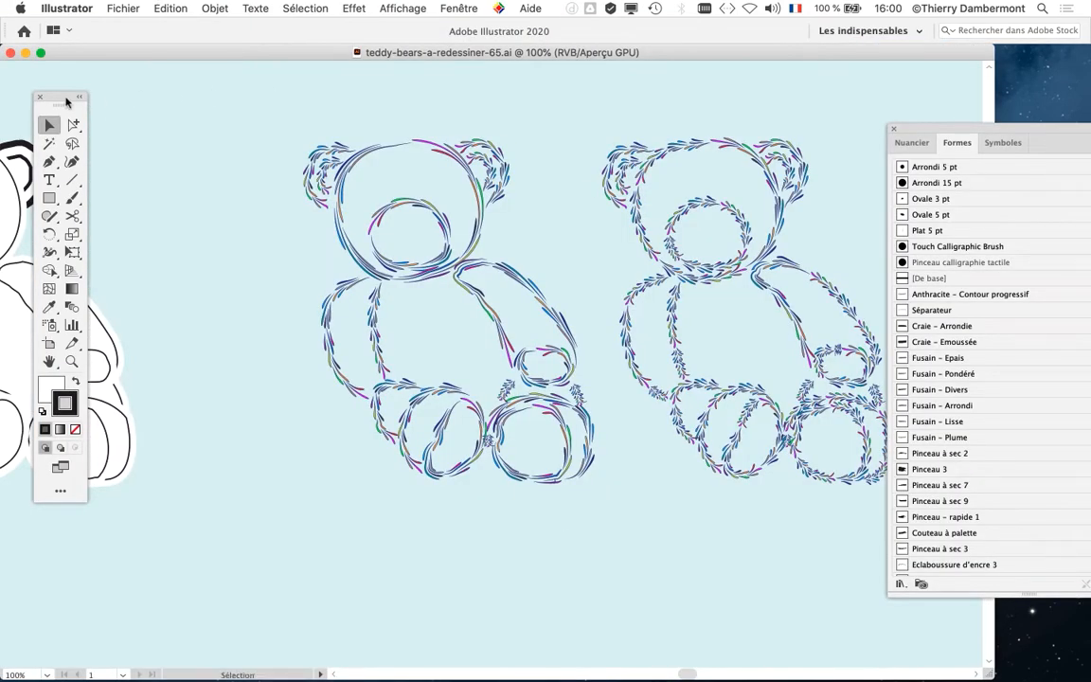
- Move the toolbar clear of the window edge and check which toolbar preset is active in its customisation options
left_click_drag(66, 101, 172, 82)
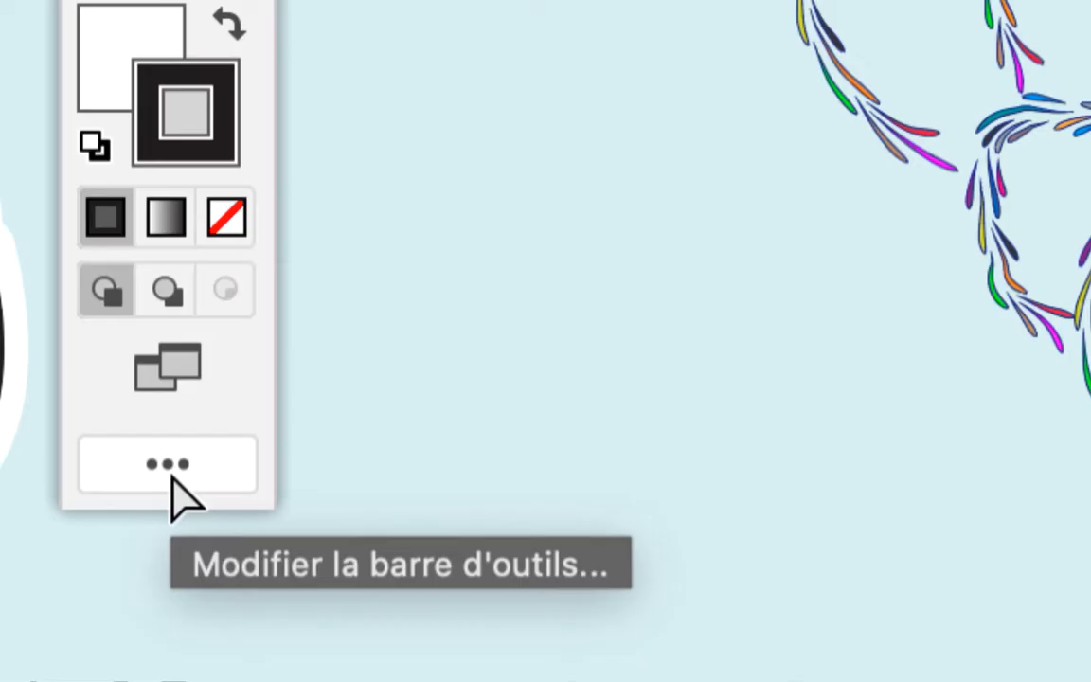
left_click(172, 478)
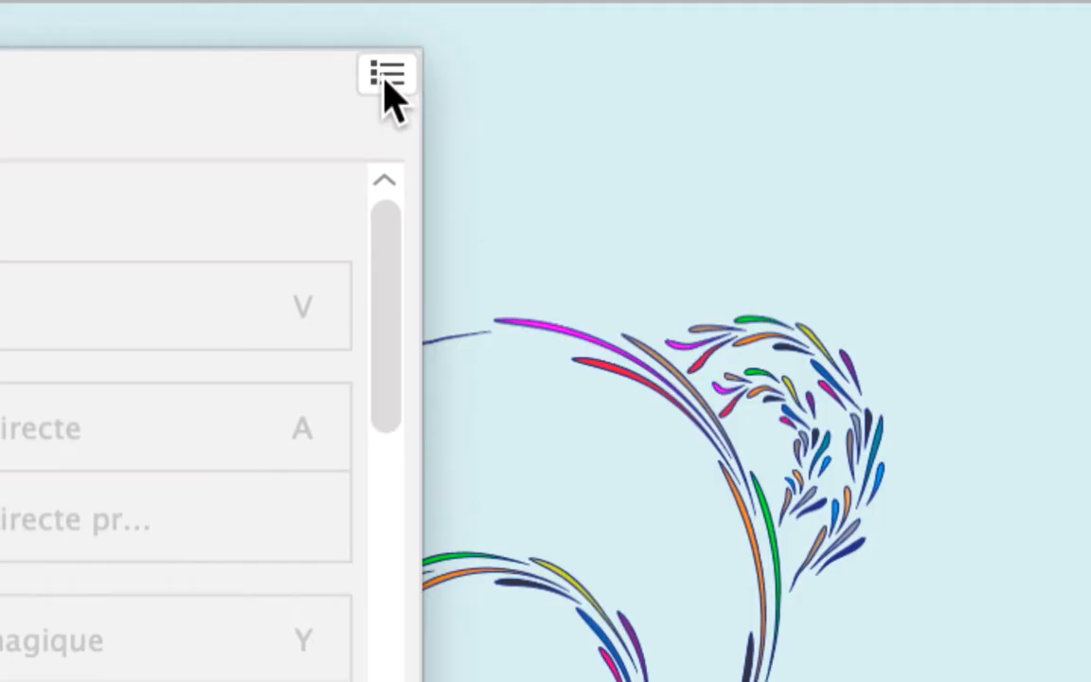
left_click(387, 76)
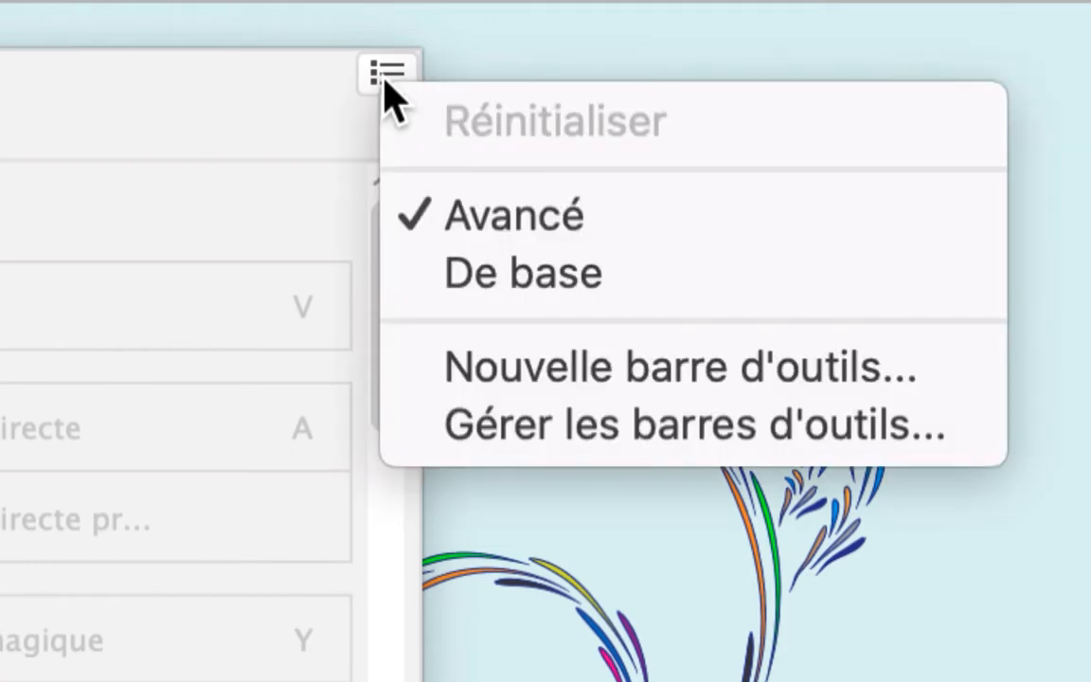
left_click(387, 76)
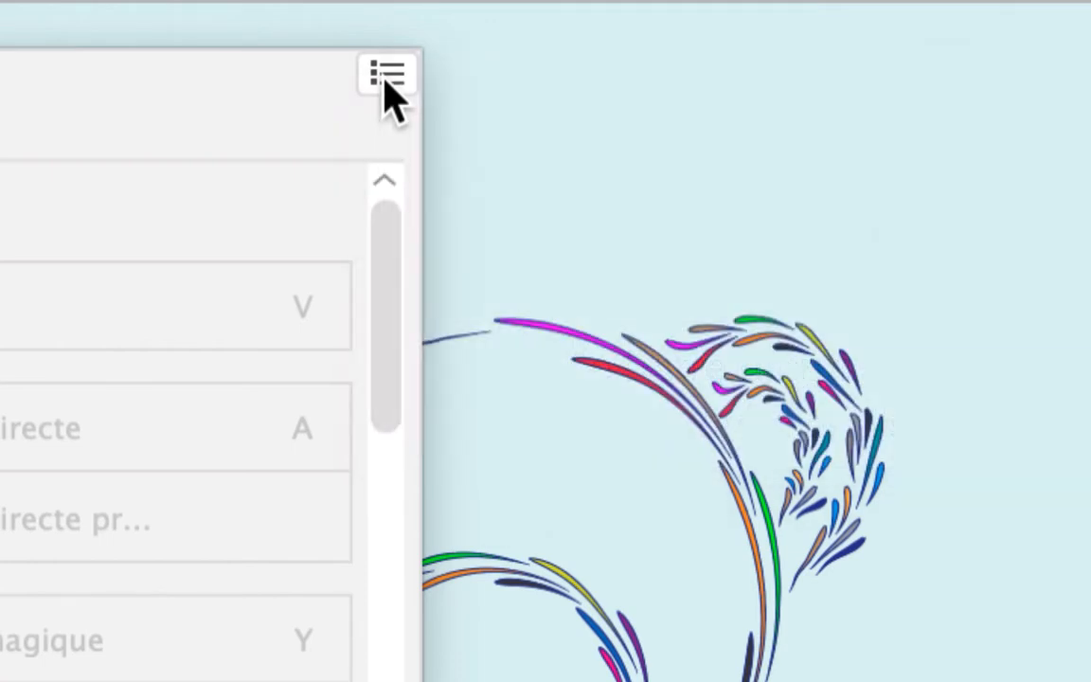
left_click(387, 76)
left_click(386, 76)
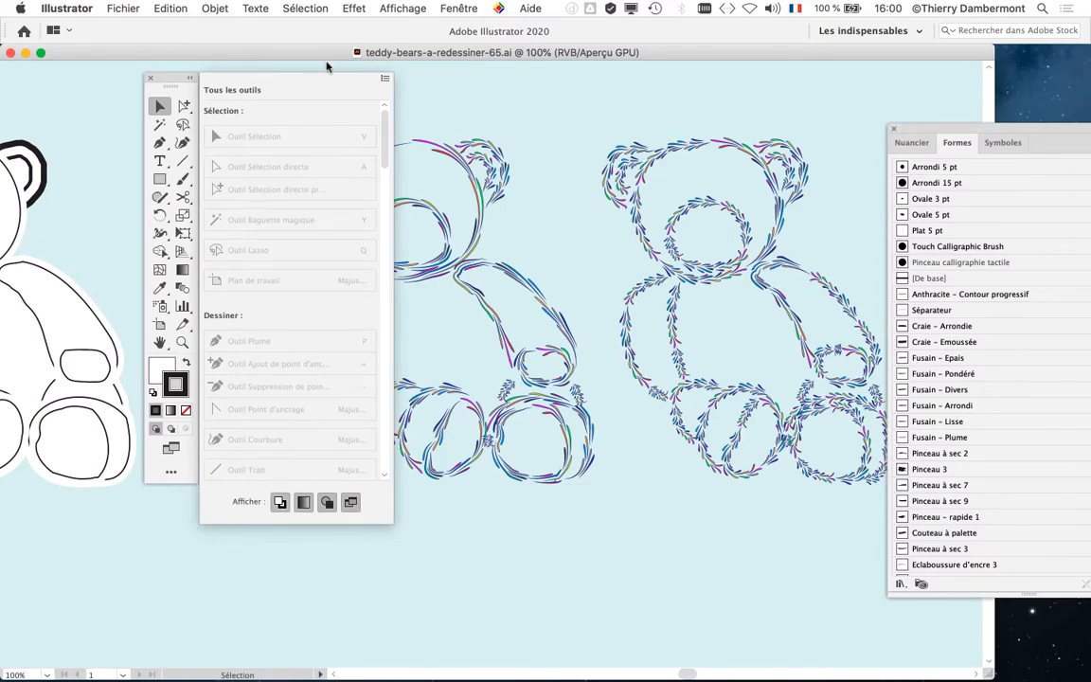
- Review the toolbar's full tool list and its options once more, close the list and park the toolbar beside the canvas edge
left_click(162, 77)
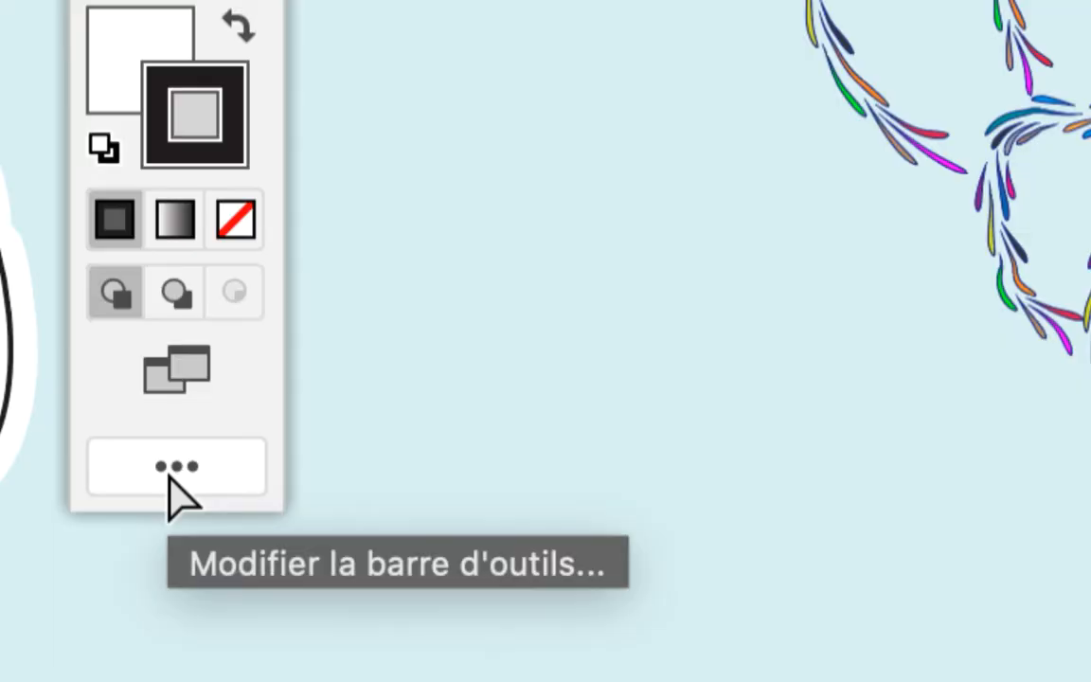
left_click(170, 473)
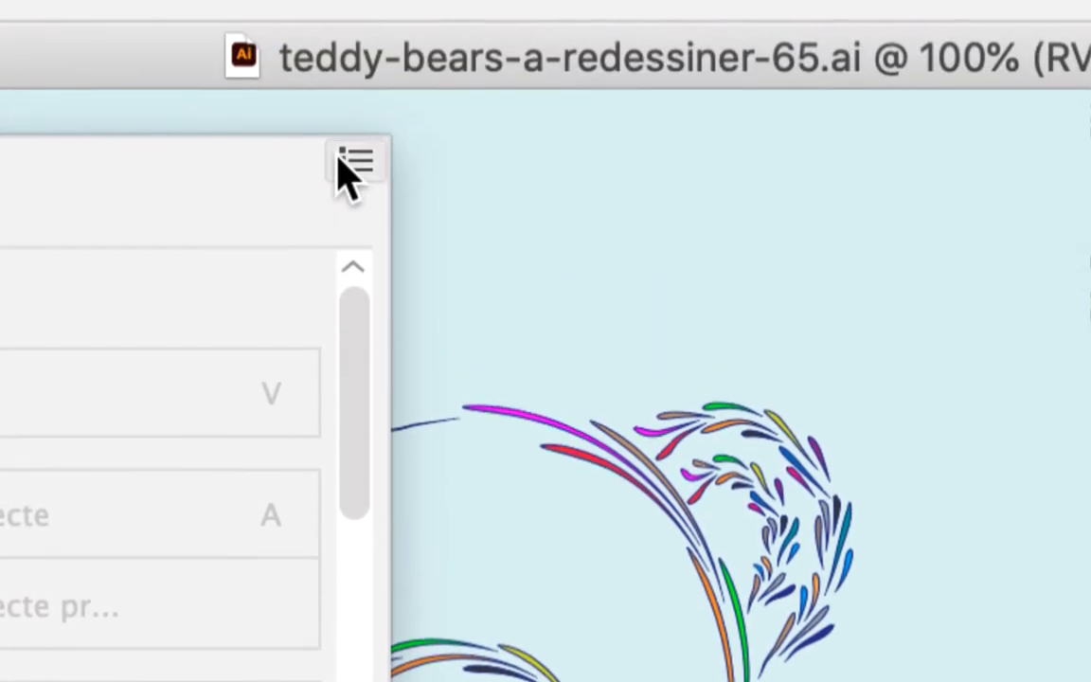
left_click(343, 163)
left_click(352, 159)
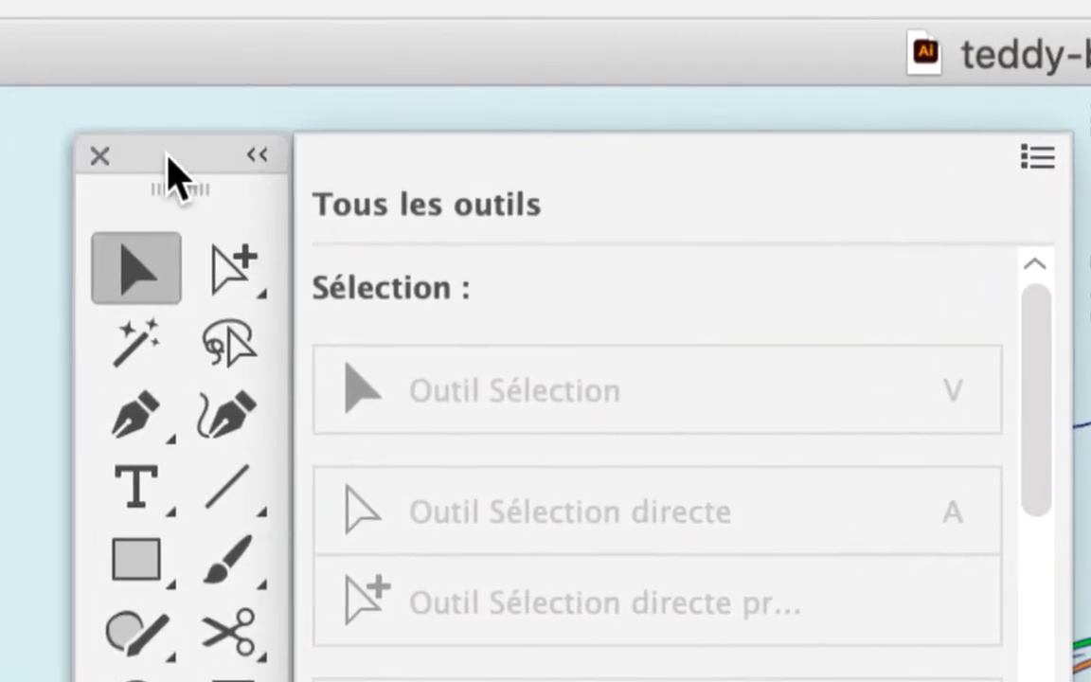
left_click(180, 159)
left_click(111, 154)
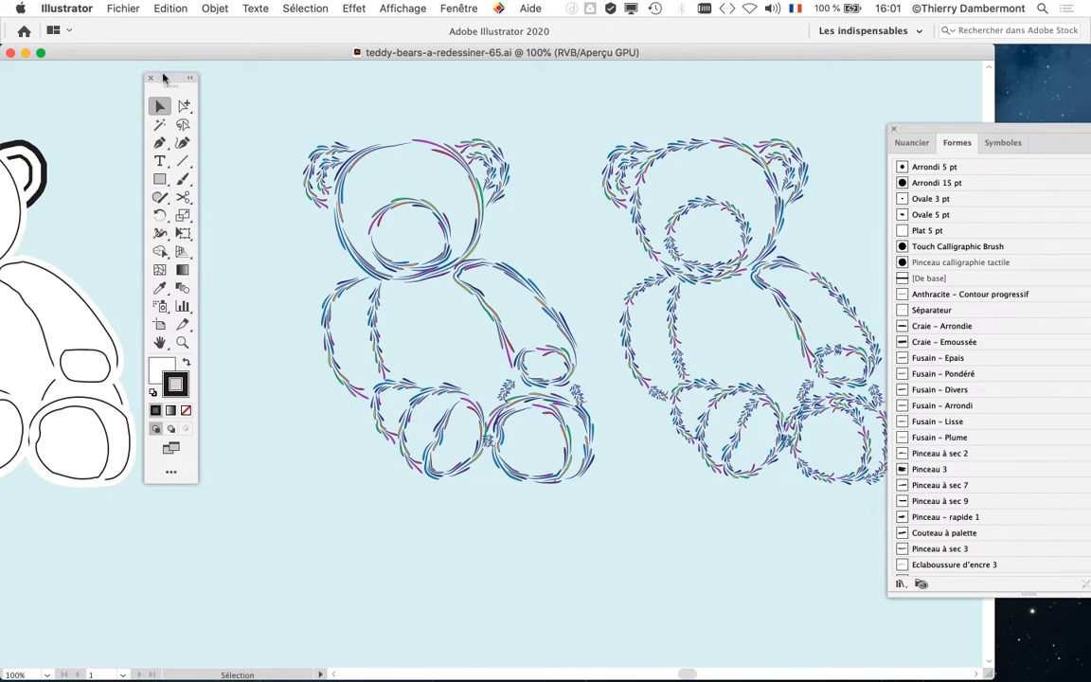
left_click_drag(163, 77, 40, 88)
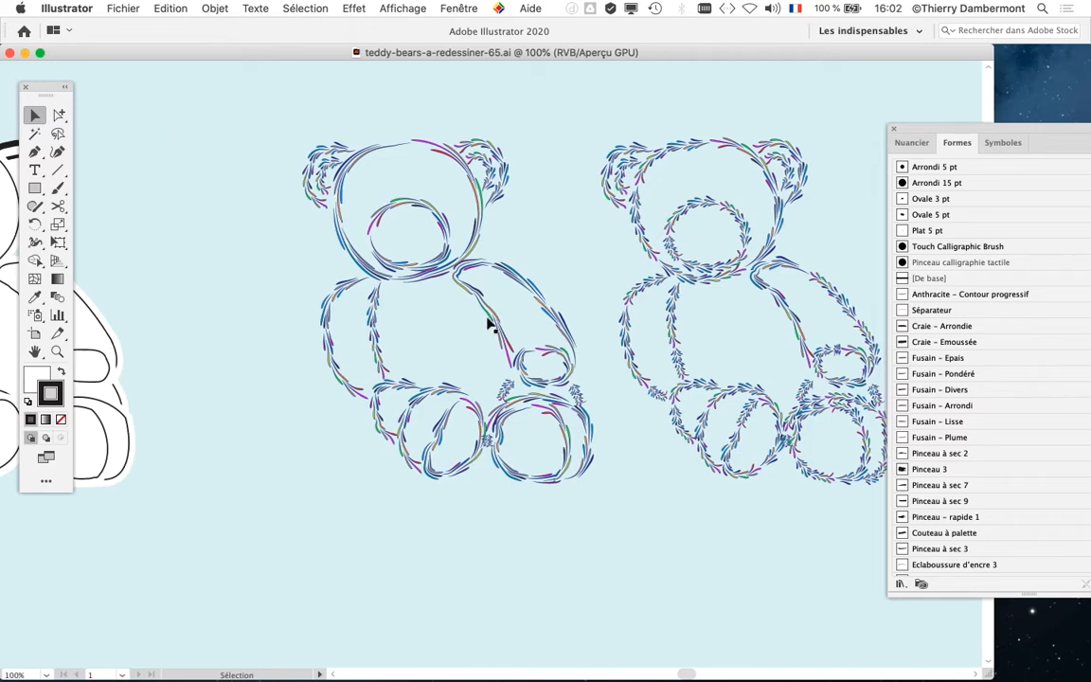
- Examine the multicoloured bear below the "Super Cute" text at 150% by selecting its arm and head outlines in turn, and deselect everything
scroll(489, 325, "down", 3)
left_click_drag(426, 330, 519, 314)
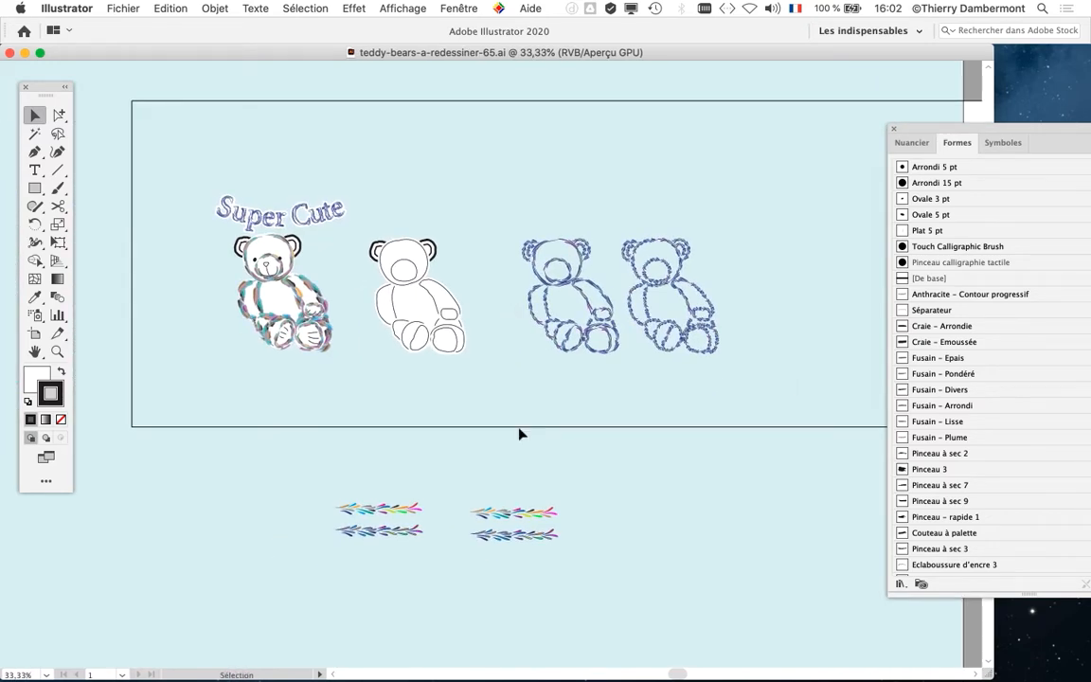
left_click_drag(524, 354, 547, 338)
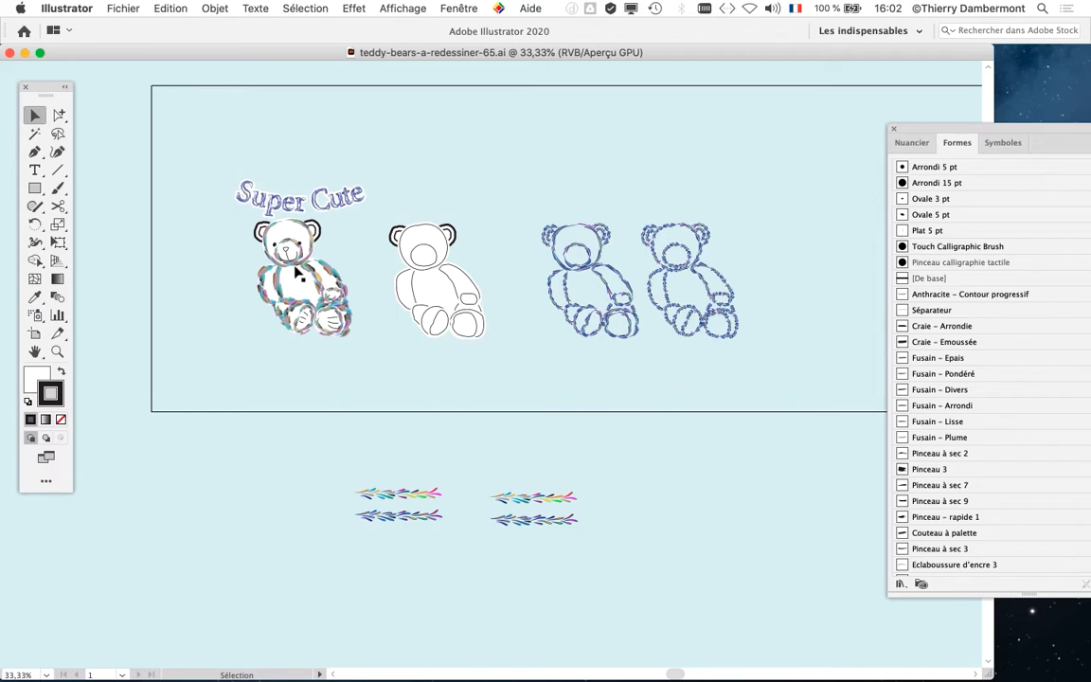
scroll(297, 272, "up", 1)
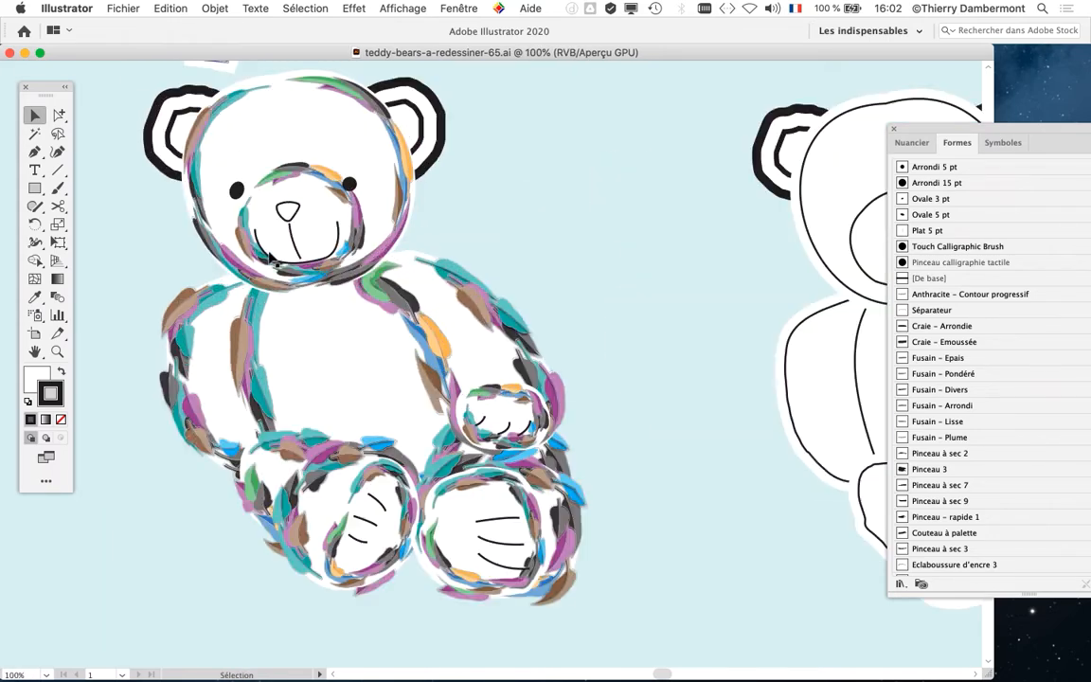
scroll(247, 275, "up", 1)
scroll(222, 218, "up", 1)
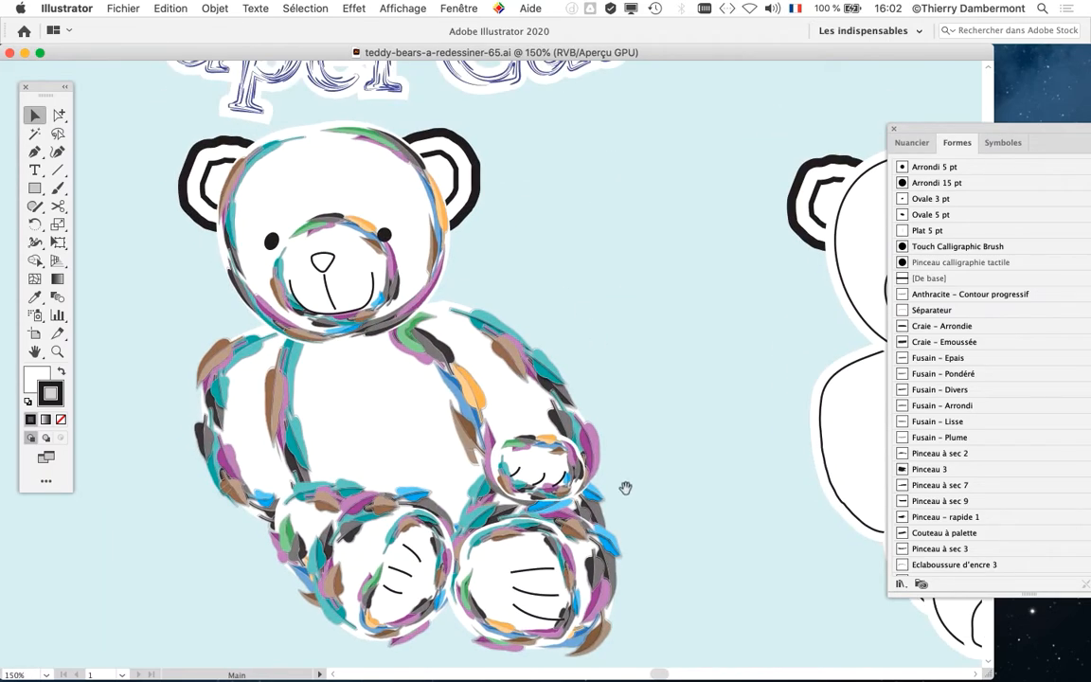
left_click(544, 379)
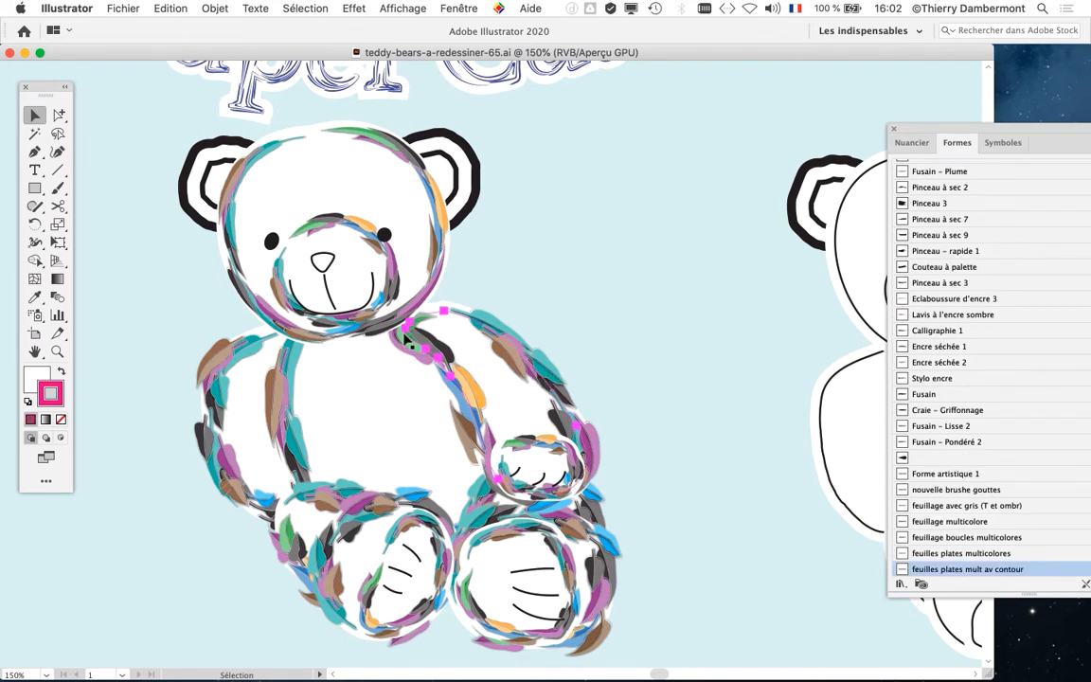
left_click(233, 275)
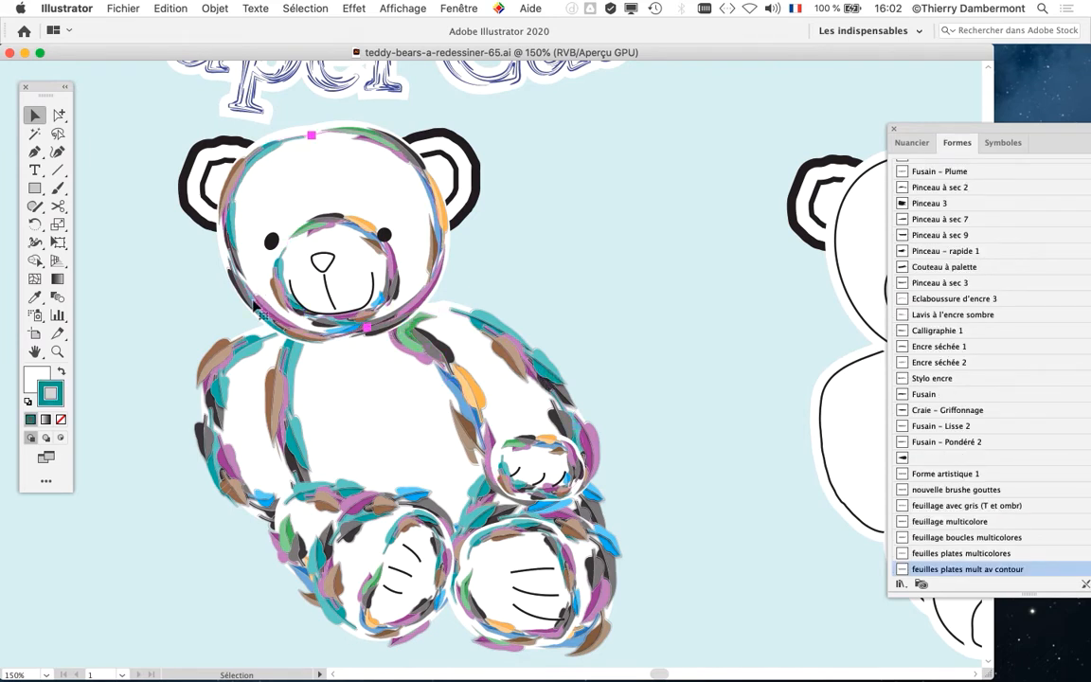
left_click(305, 343)
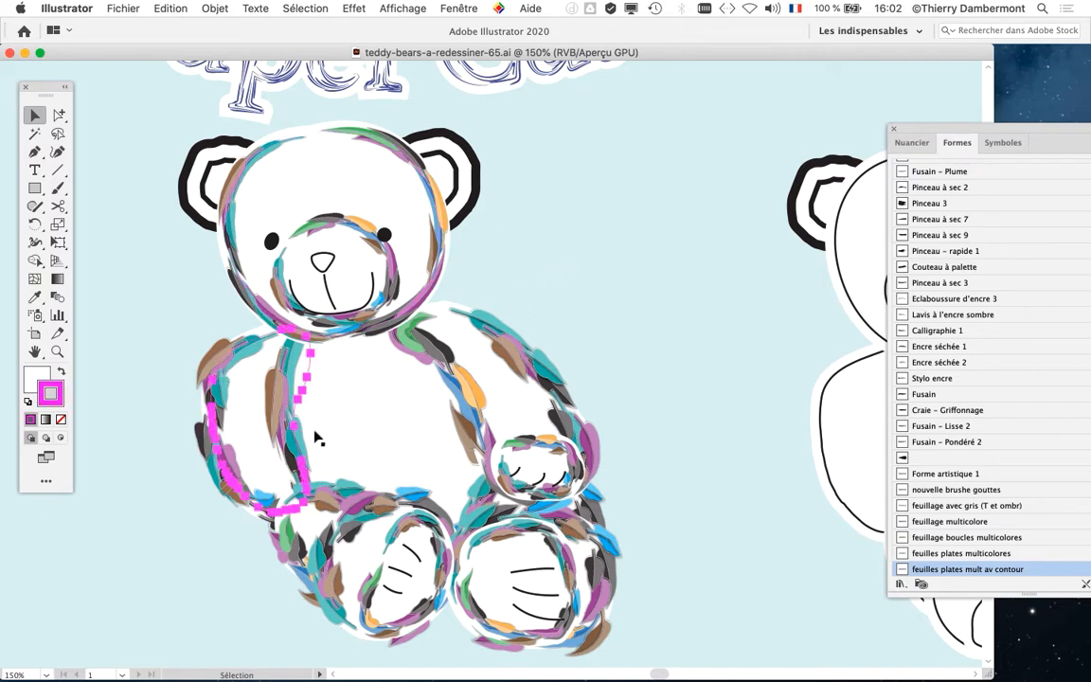
left_click(607, 493)
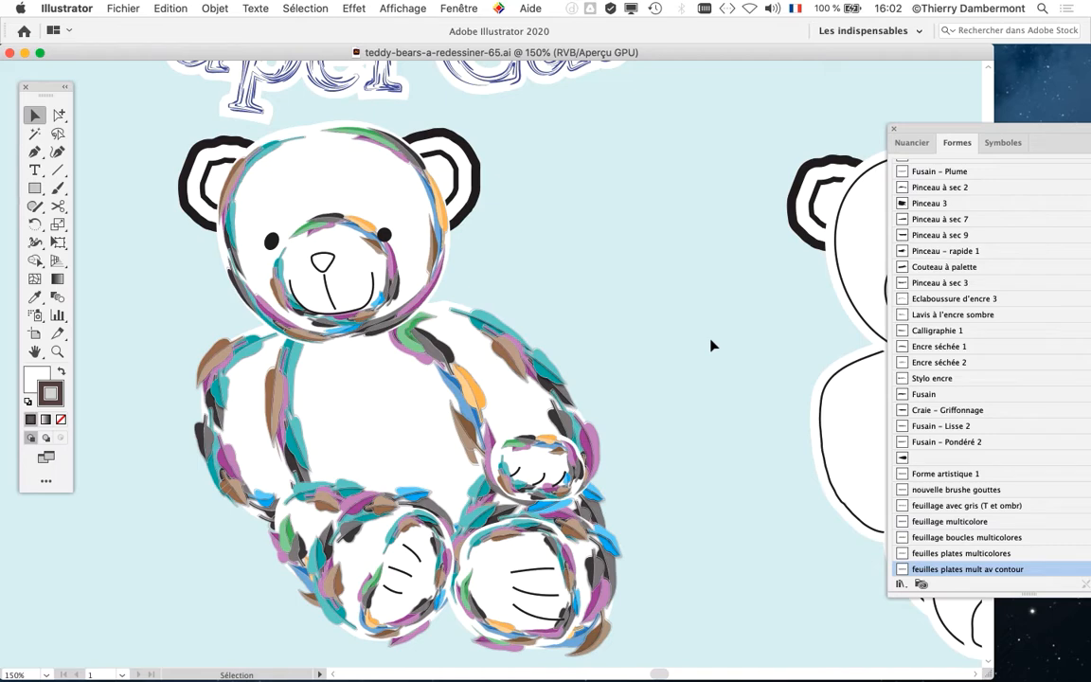
- Display the artwork as outlines and show the on-screen keyboard viewer to point out the keys for that view toggle
key("super+y")
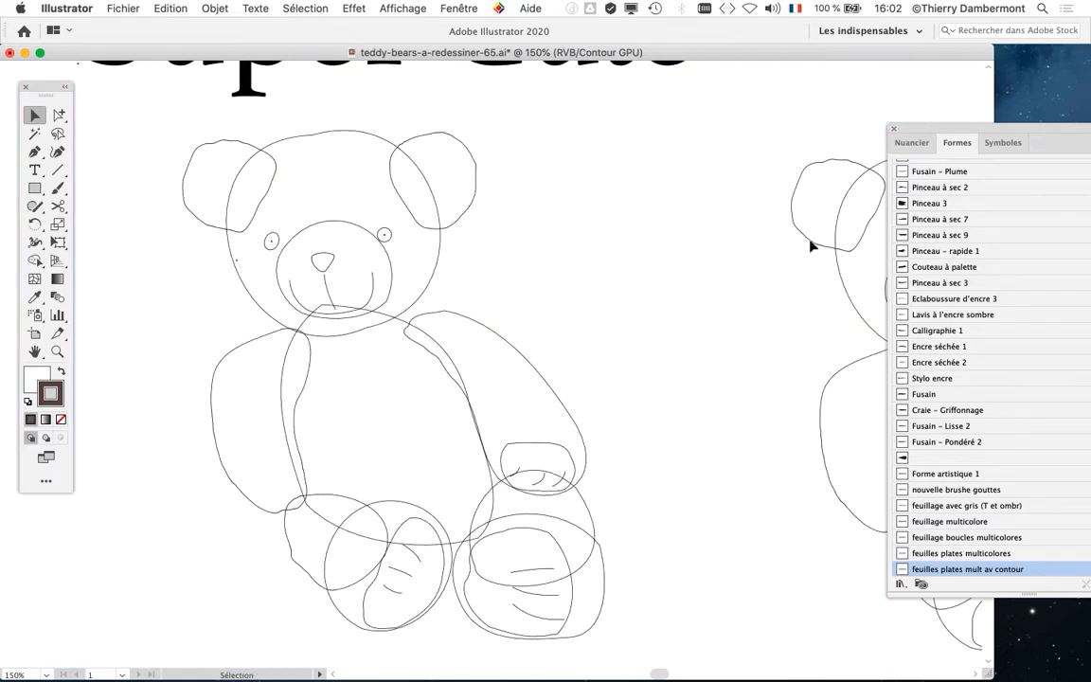
left_click(801, 8)
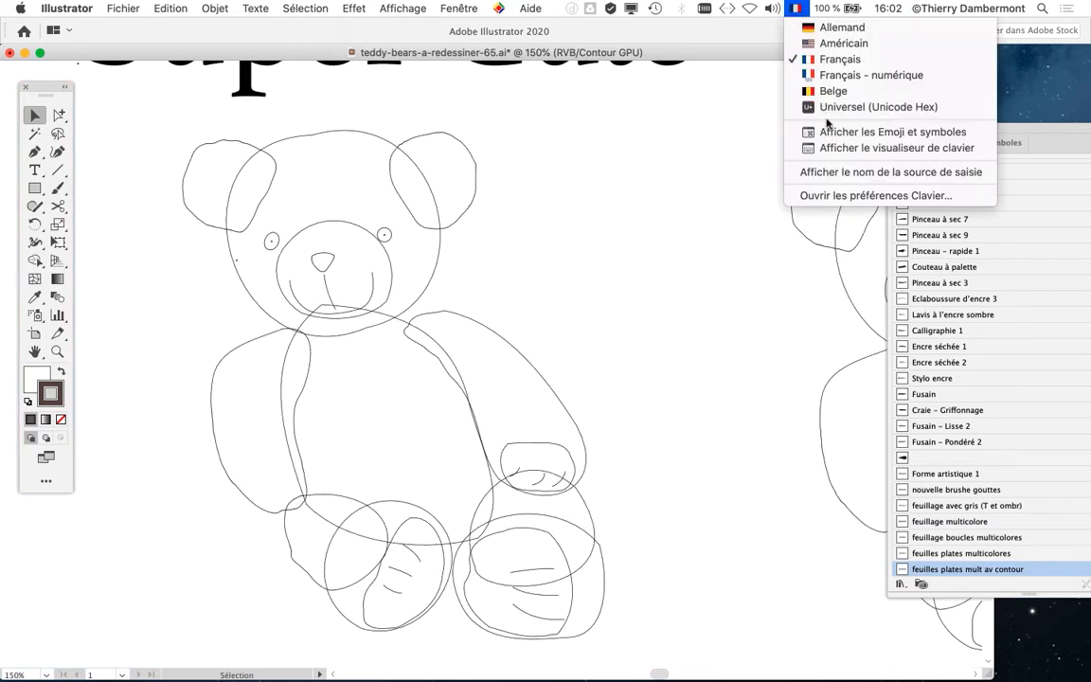
left_click(836, 148)
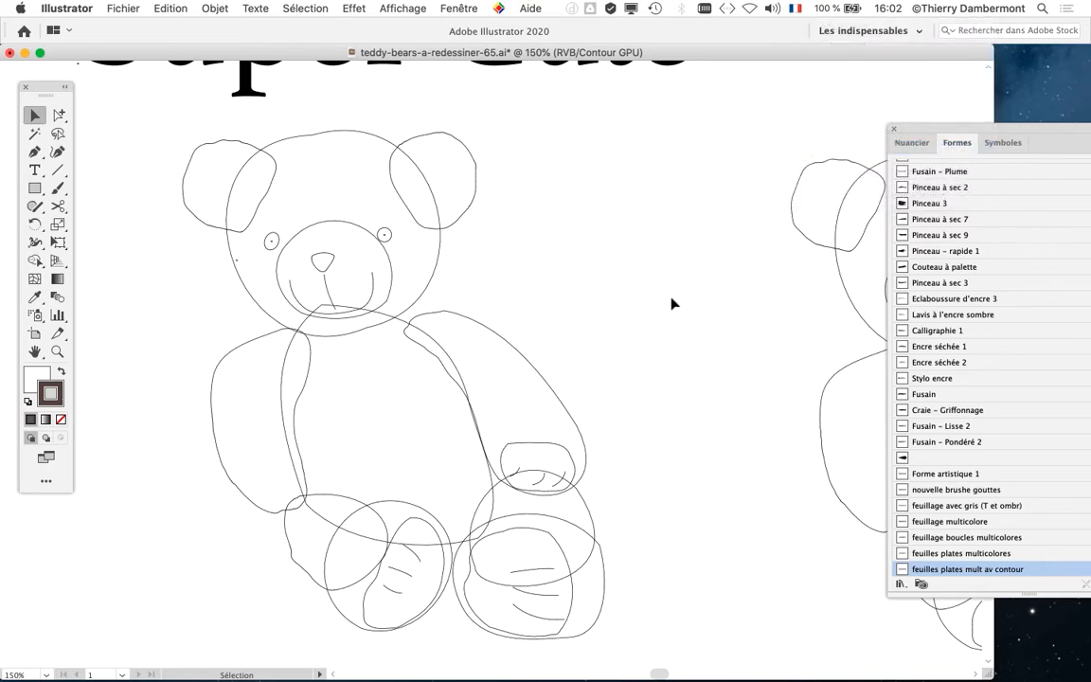
key("alt+super")
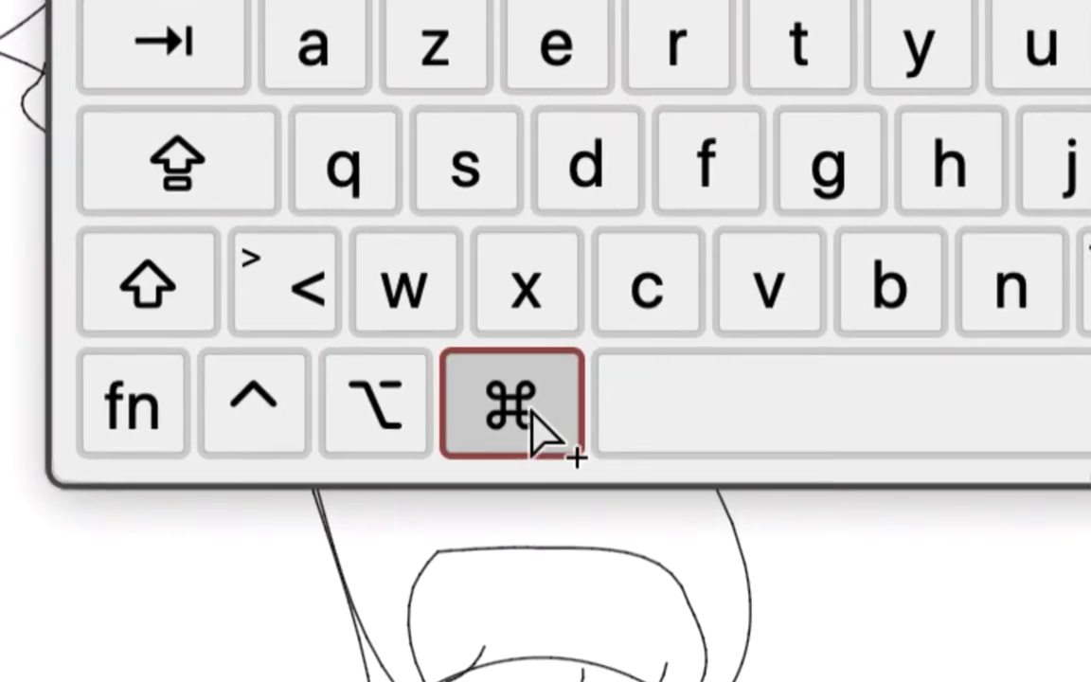
key("alt+super")
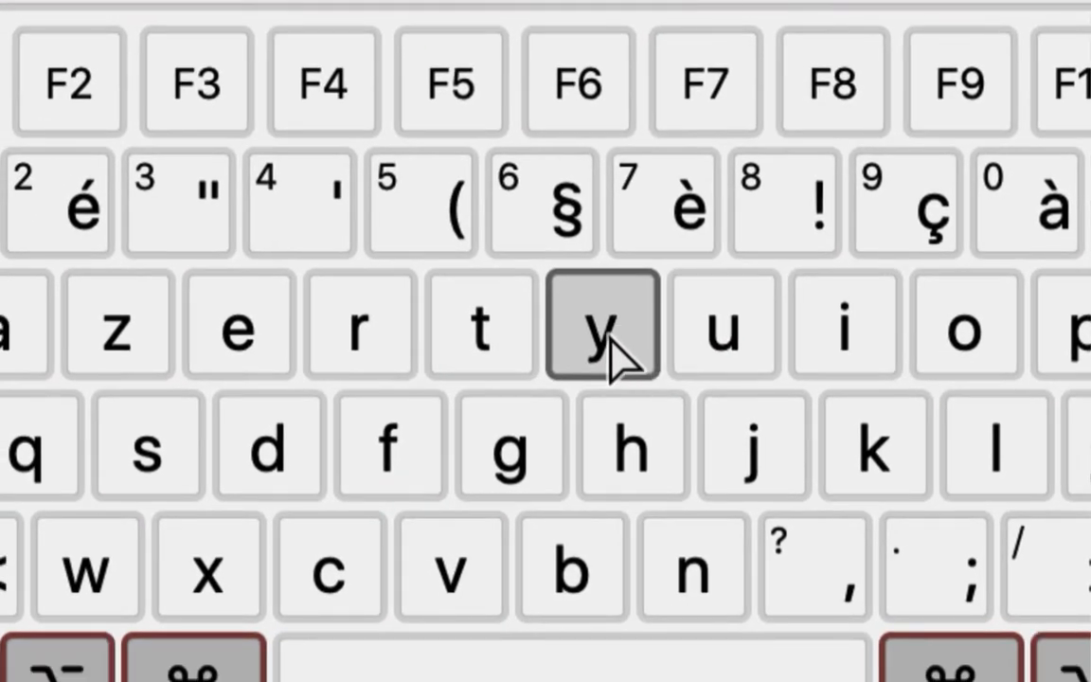
left_click(420, 194)
- Switch the artwork to the Aperçu display and back to Tracés to compare the brushed bear with its bare paths
left_click(400, 9)
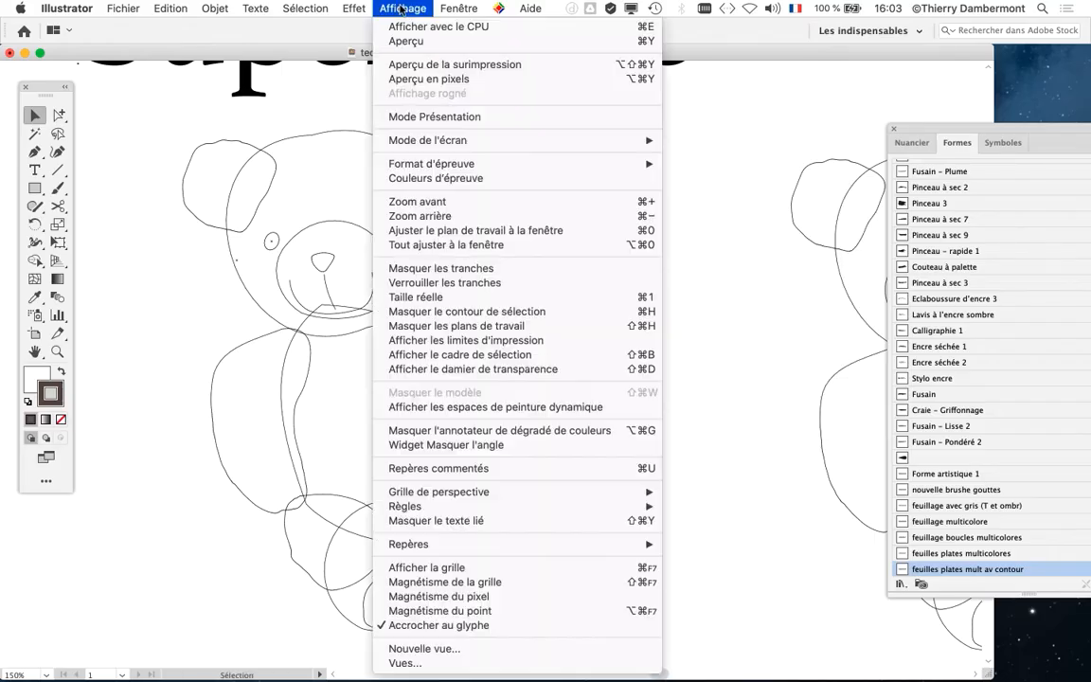
left_click(408, 40)
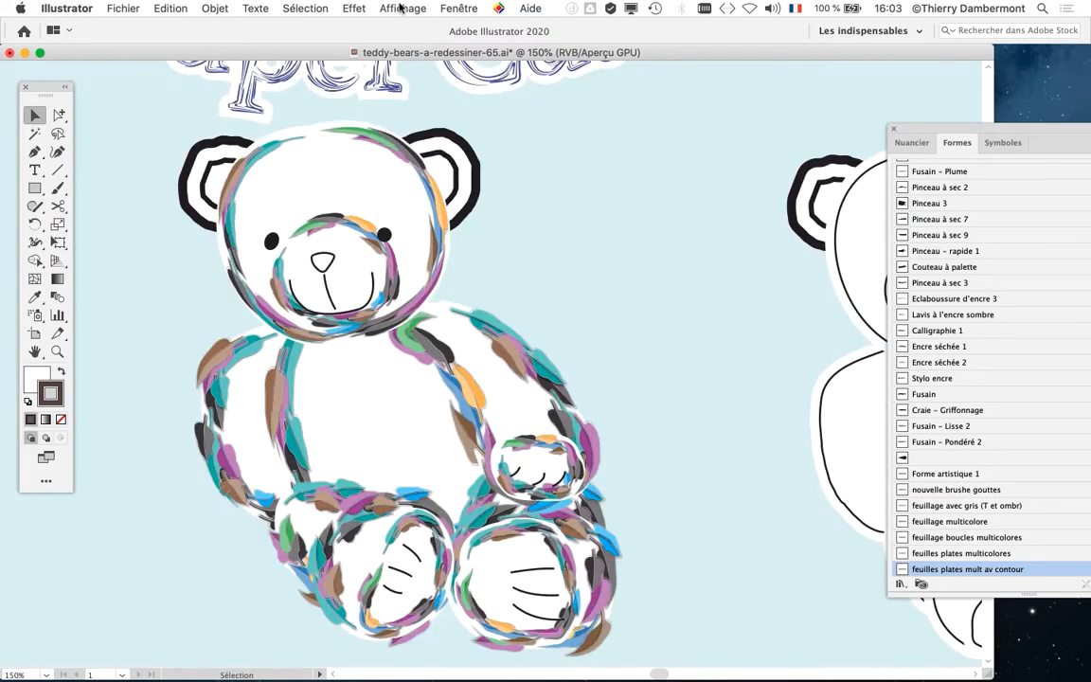
left_click(401, 9)
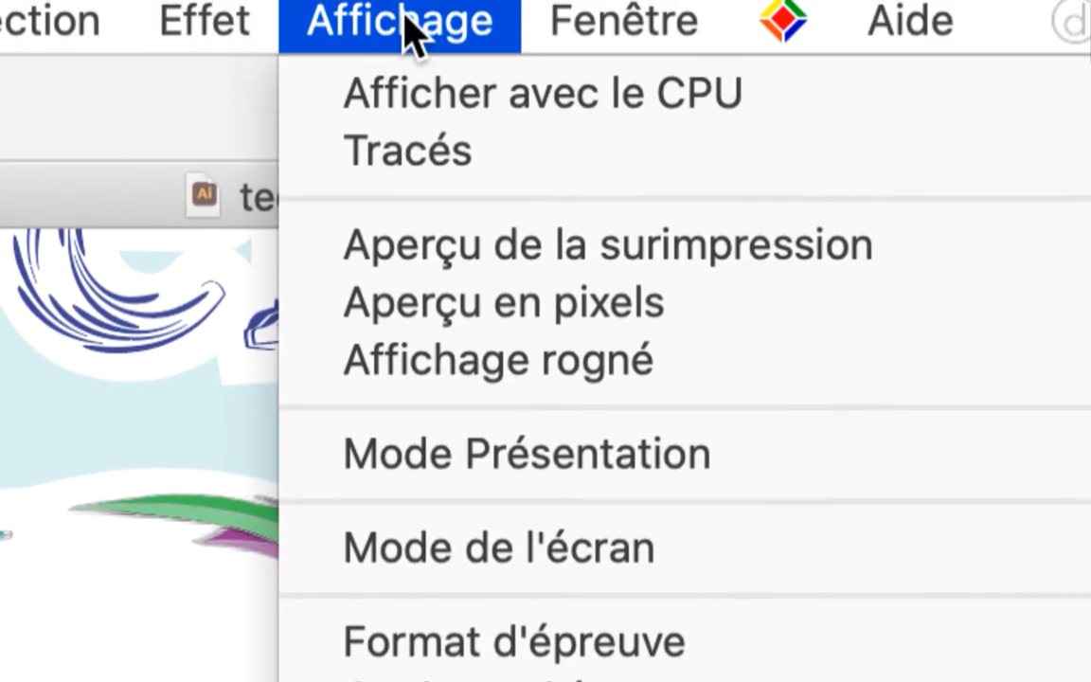
left_click(407, 24)
left_click(411, 30)
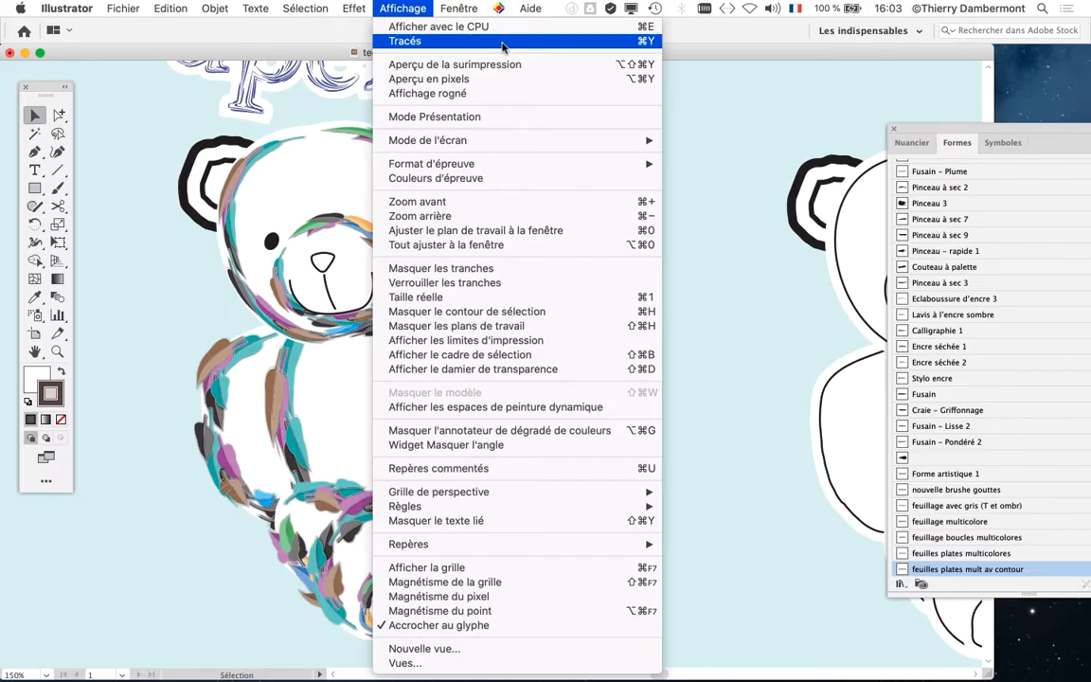
left_click(489, 42)
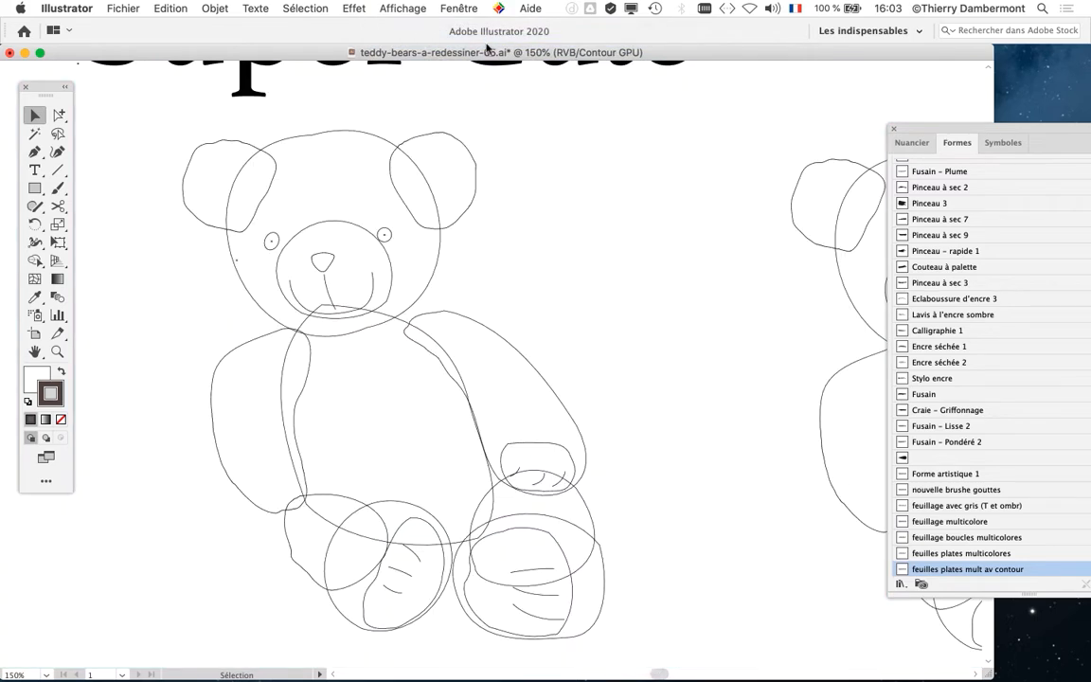
- Toggle the artwork to the full-colour preview once more and leave it in outline view
left_click(403, 8)
left_click(417, 40)
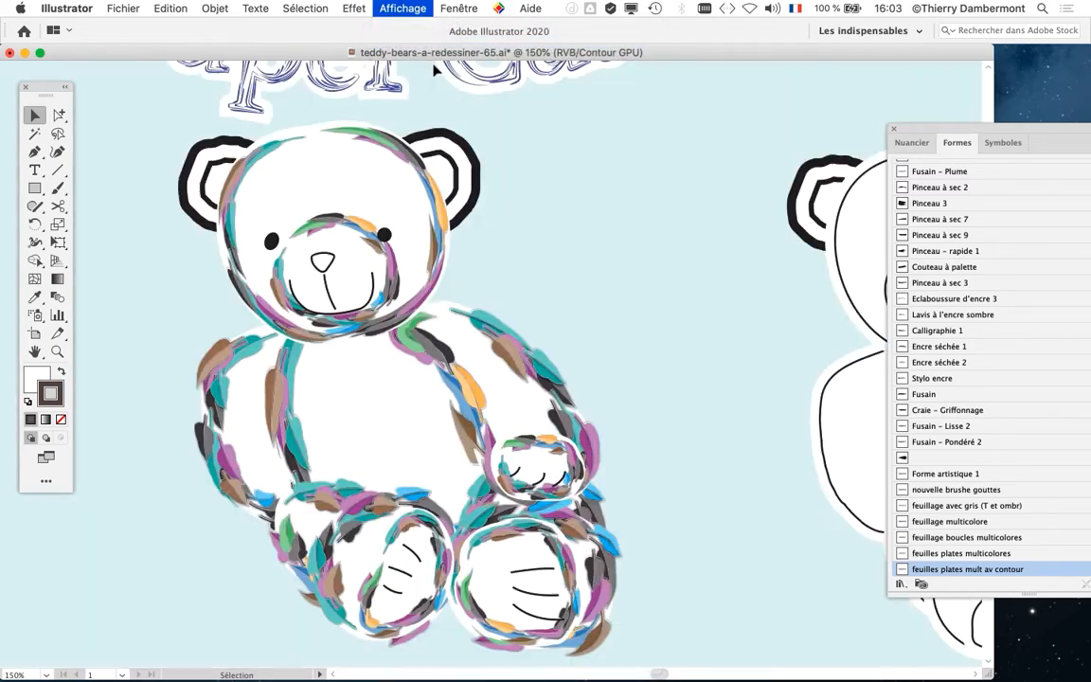
key("super+y")
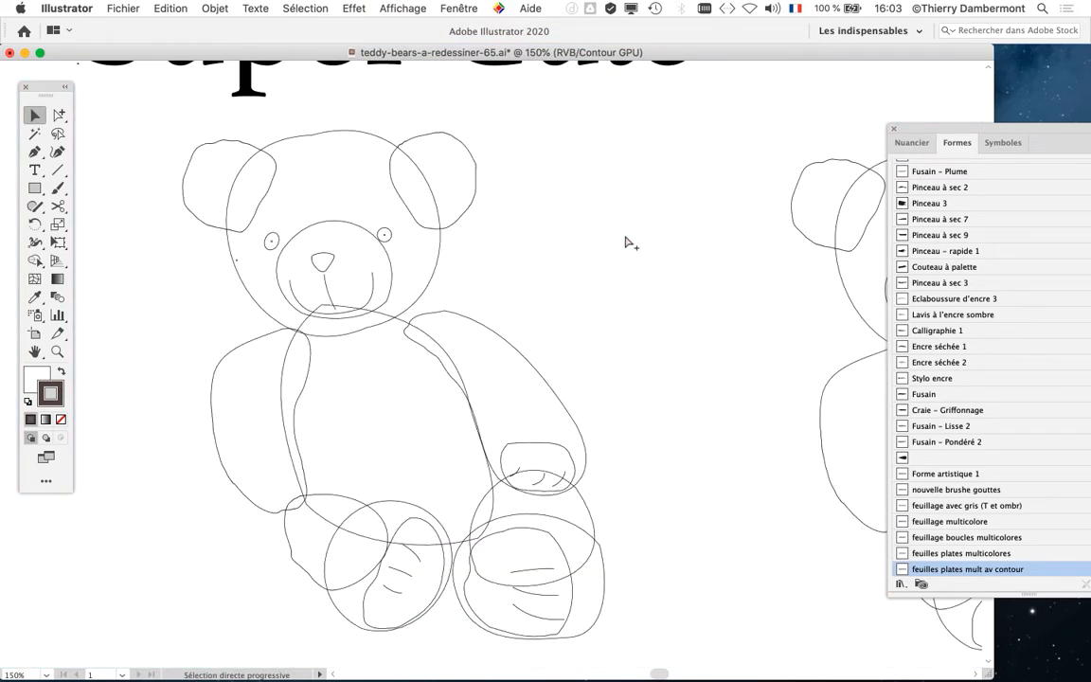
- Alternate repeatedly between the preview and outline displays to compare the brushed bear with its bare paths, ending in outline view
key("super+y")
key("super+y")
key("super+y")
key("super+y")
key("super+y")
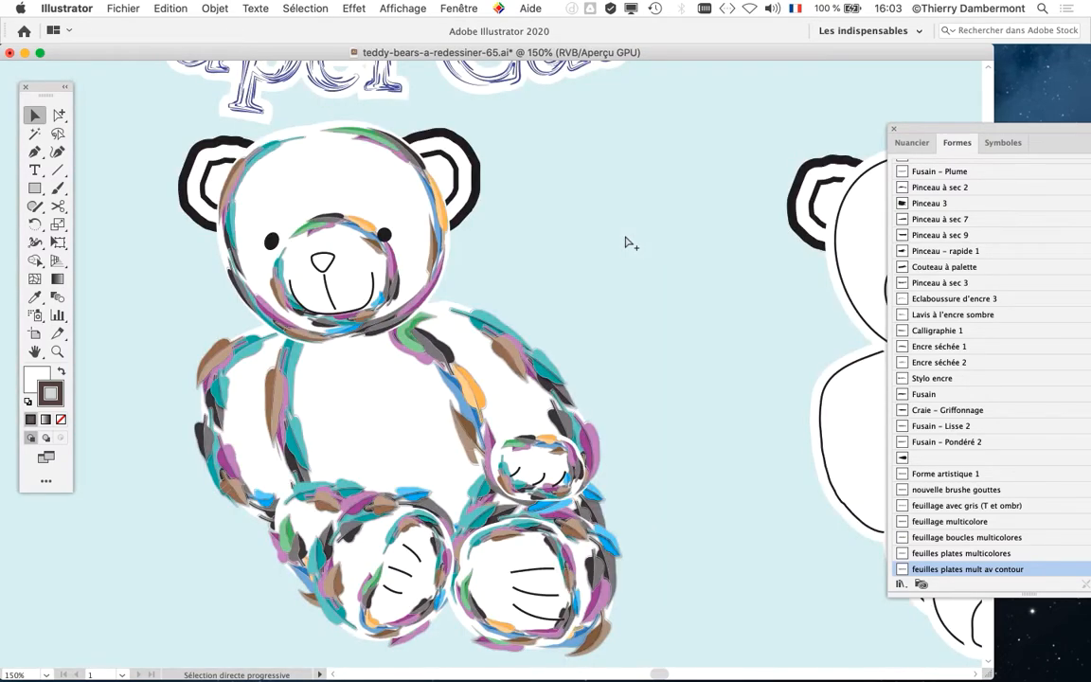
key("super+y")
- Inspect the bear's arm, ear, head and muzzle paths by selecting them in turn in outline view, and return to the colour preview
key("v")
left_click(466, 321)
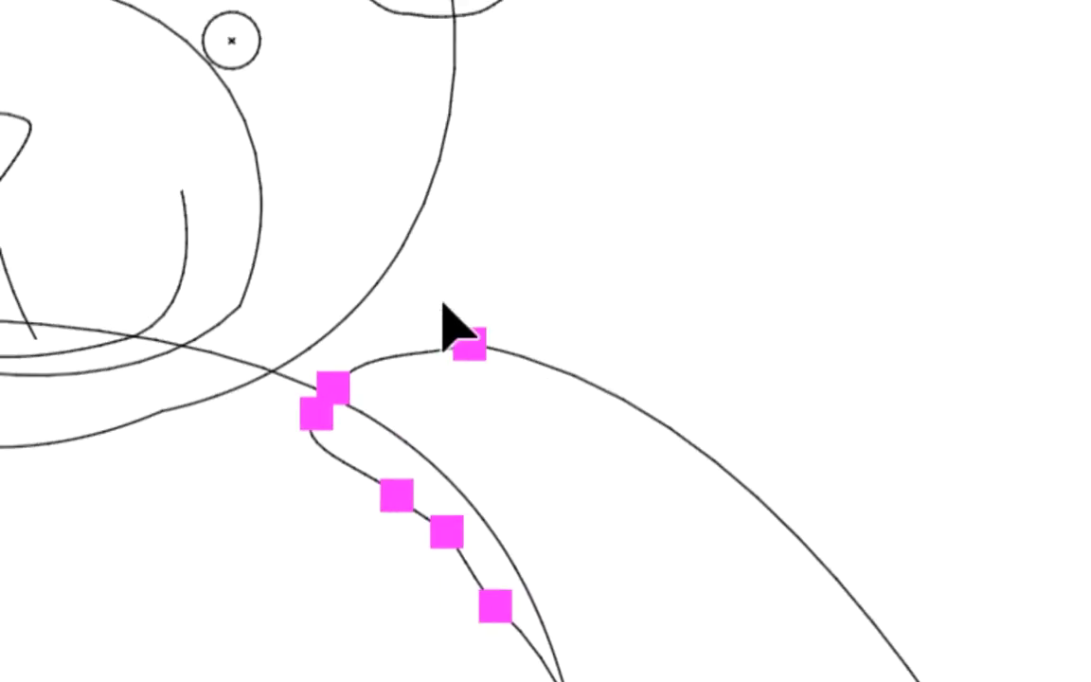
left_click(425, 292)
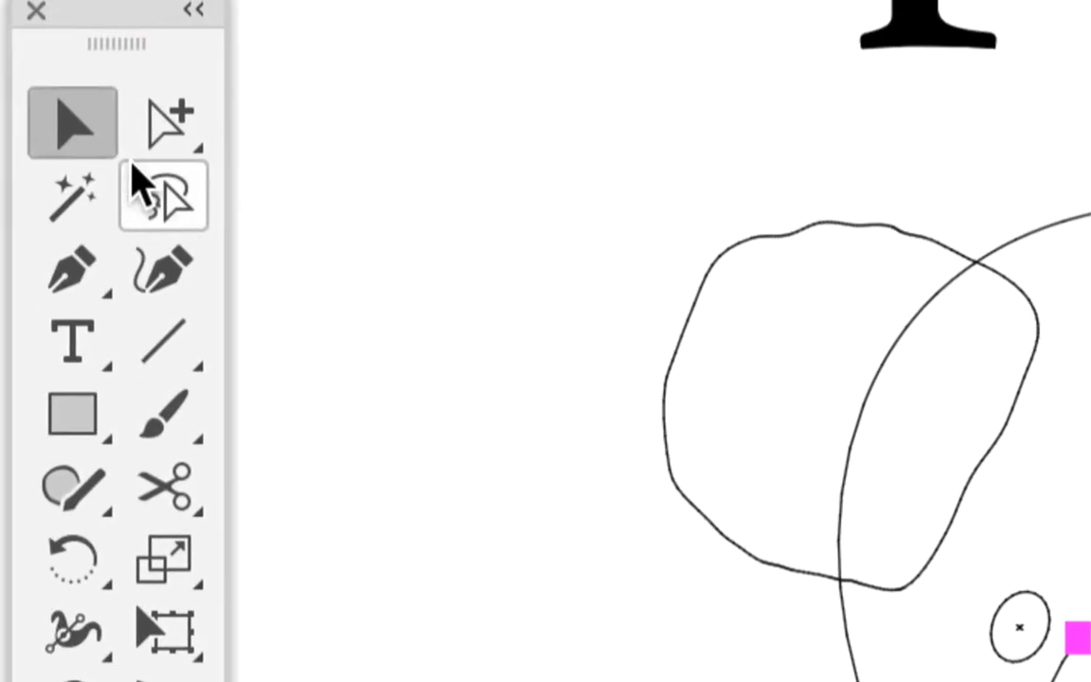
left_click(684, 317)
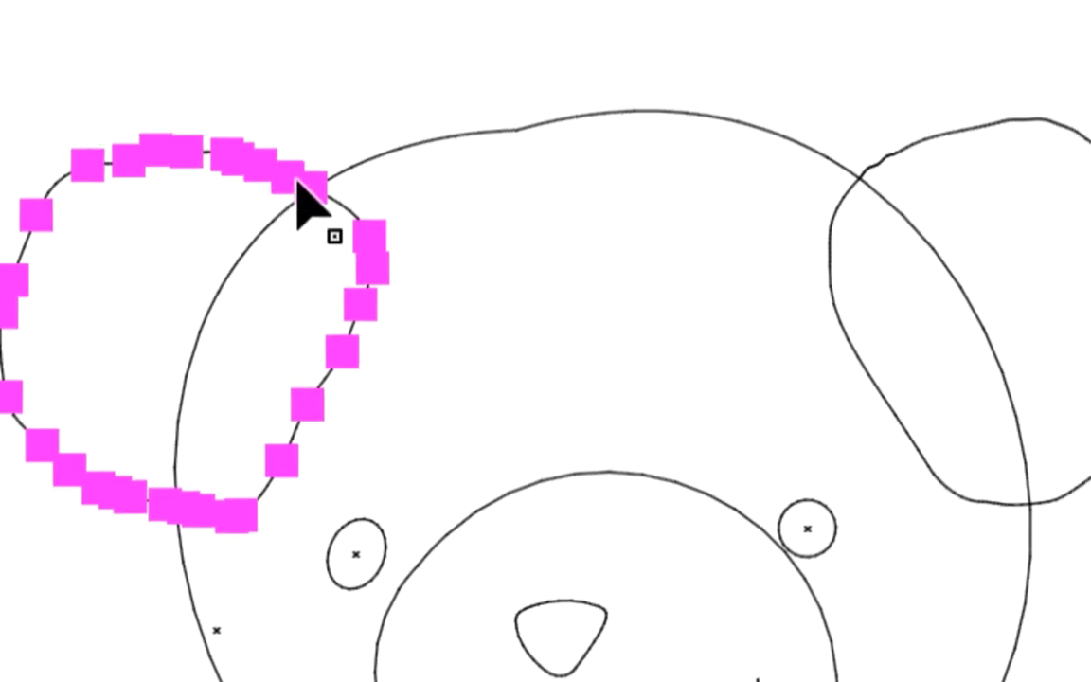
left_click(350, 167)
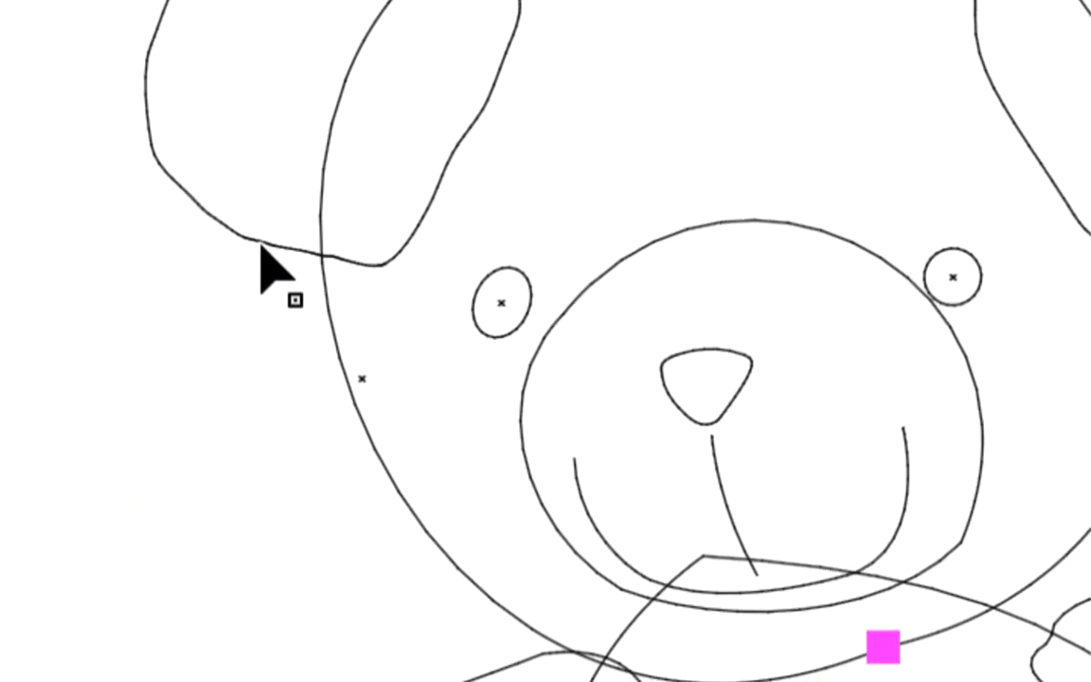
left_click(471, 214)
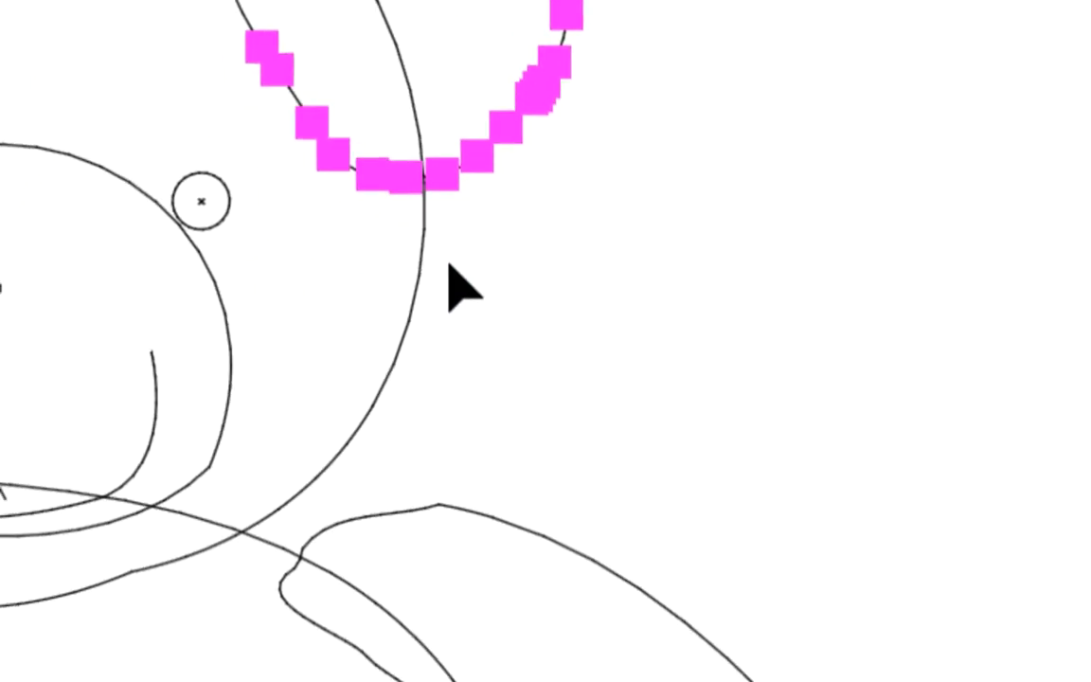
left_click(419, 275)
left_click(199, 472)
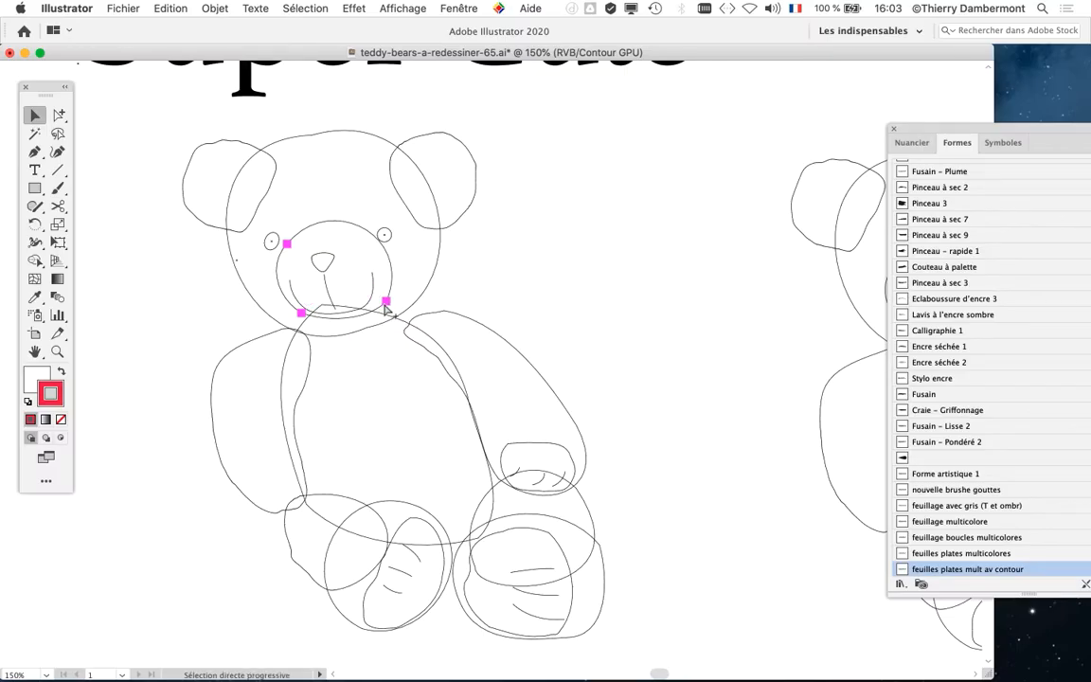
key("super+y")
- Close the Formes panel, reopen it and float it in the empty space beside the multicoloured bear
left_click_drag(385, 308, 292, 284)
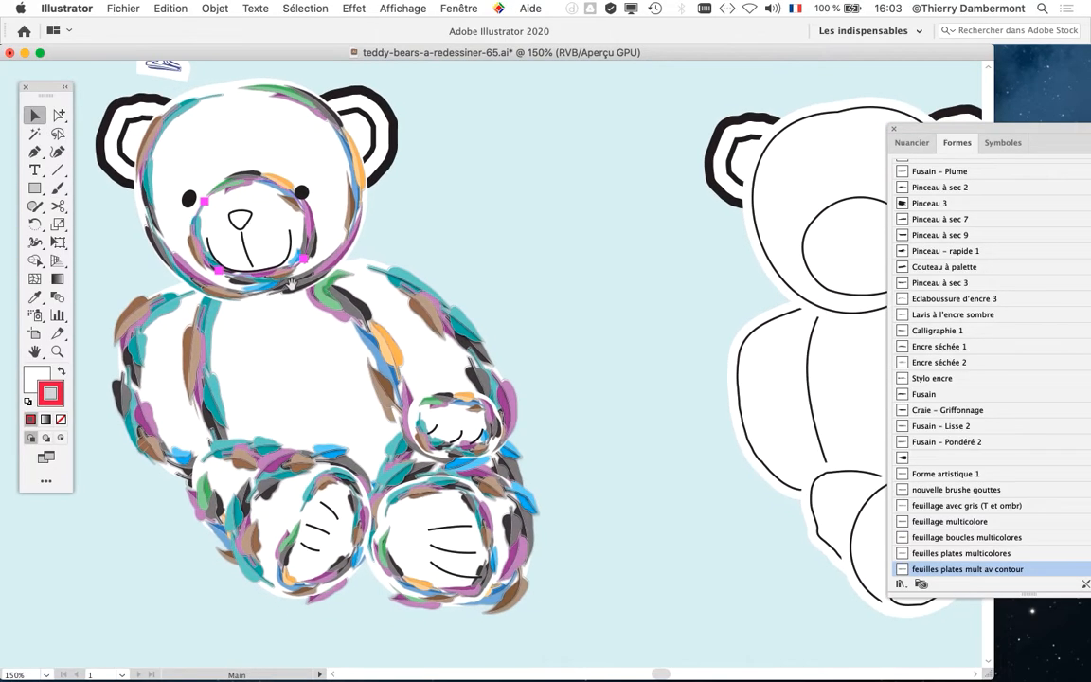
left_click(893, 129)
left_click(456, 9)
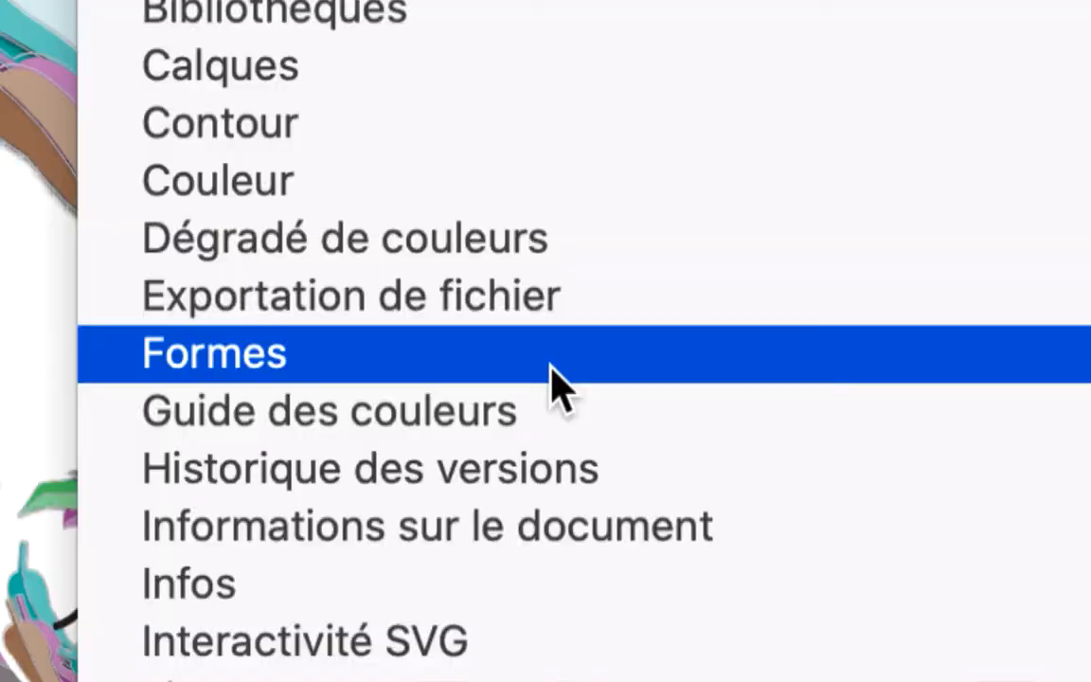
left_click(550, 365)
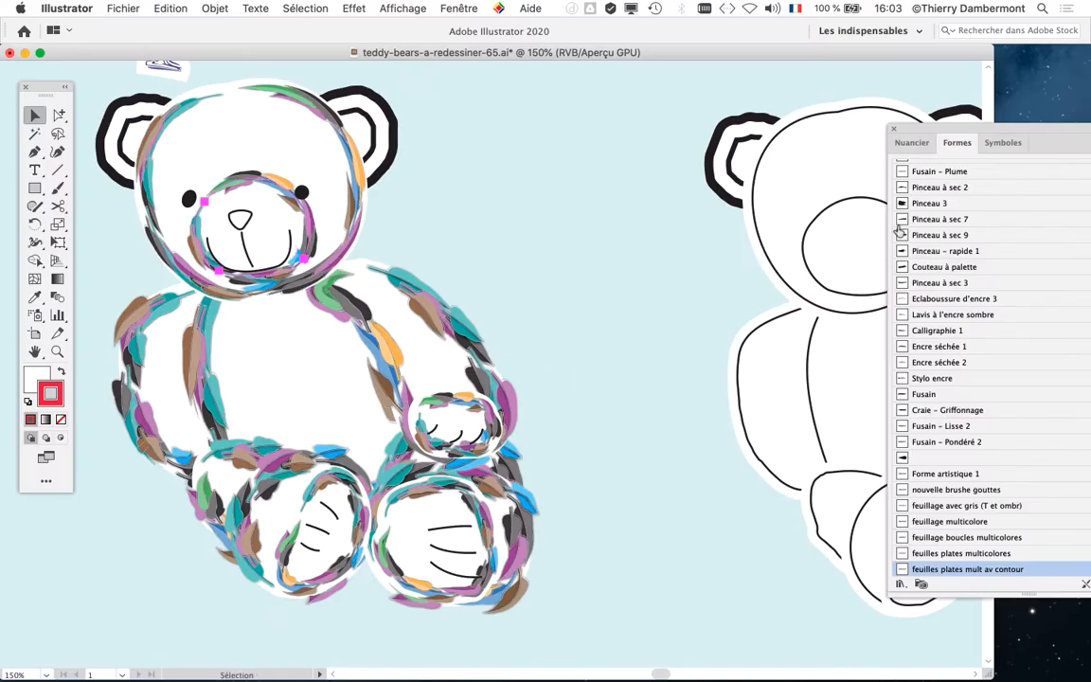
left_click_drag(942, 137, 641, 88)
- Set the Formes panel to Affichage par liste so the brushes are listed by name
scroll(725, 452, "down", 3)
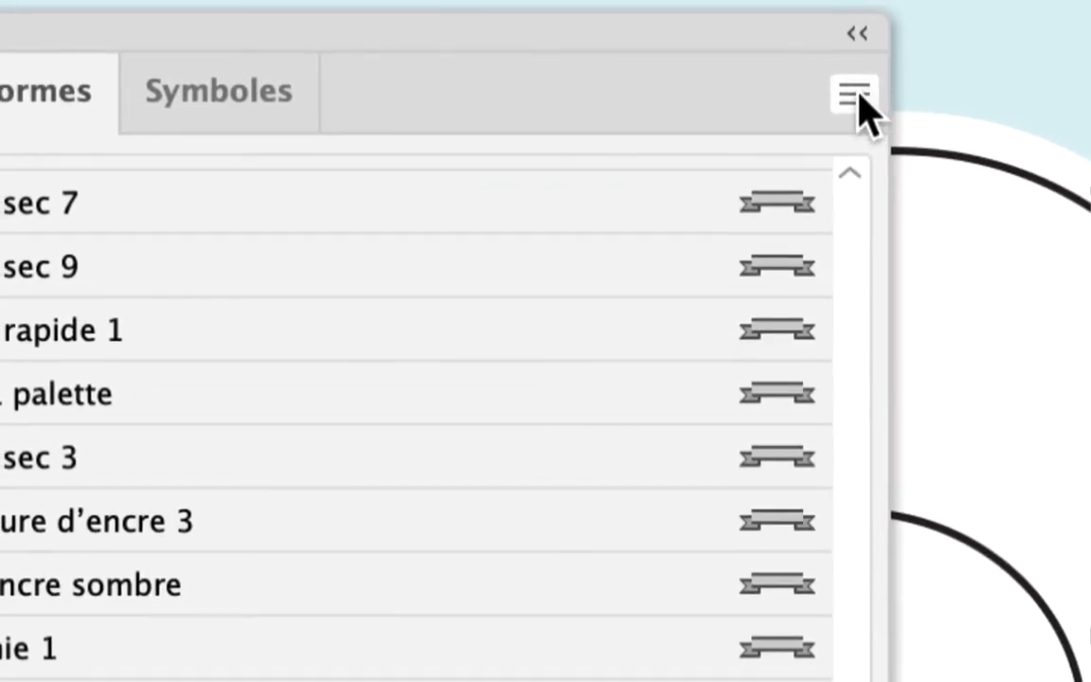
left_click(860, 97)
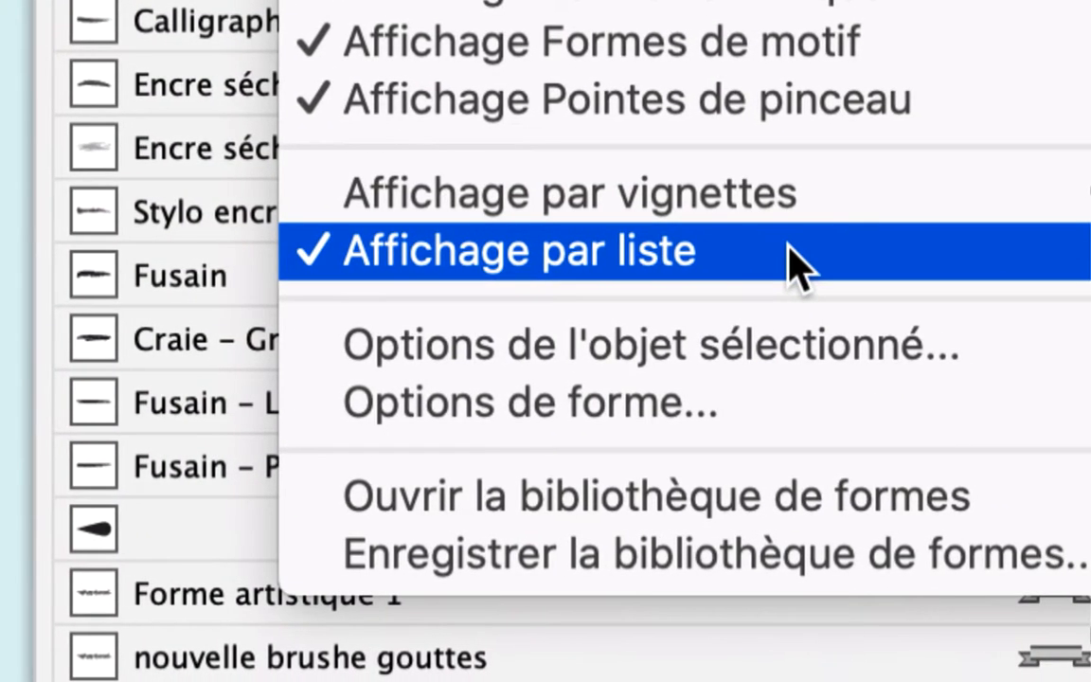
left_click(798, 265)
scroll(791, 268, "up", 5)
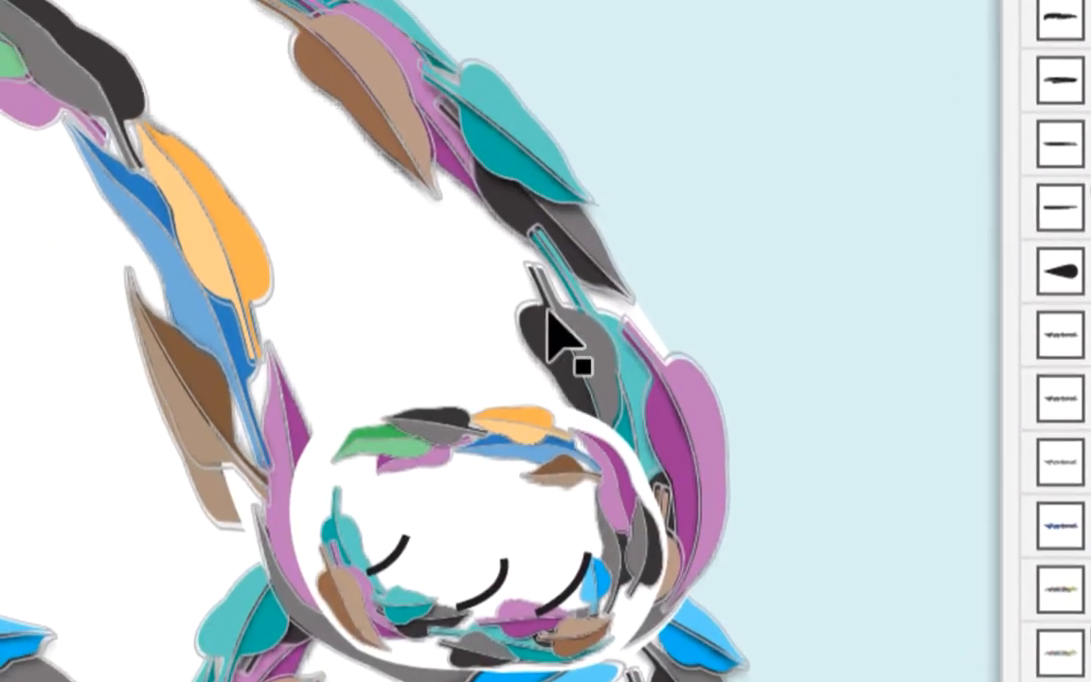
- Select the multicoloured bear's arm, head, paw and foot outlines in turn to check which brush each one uses
left_click(549, 305)
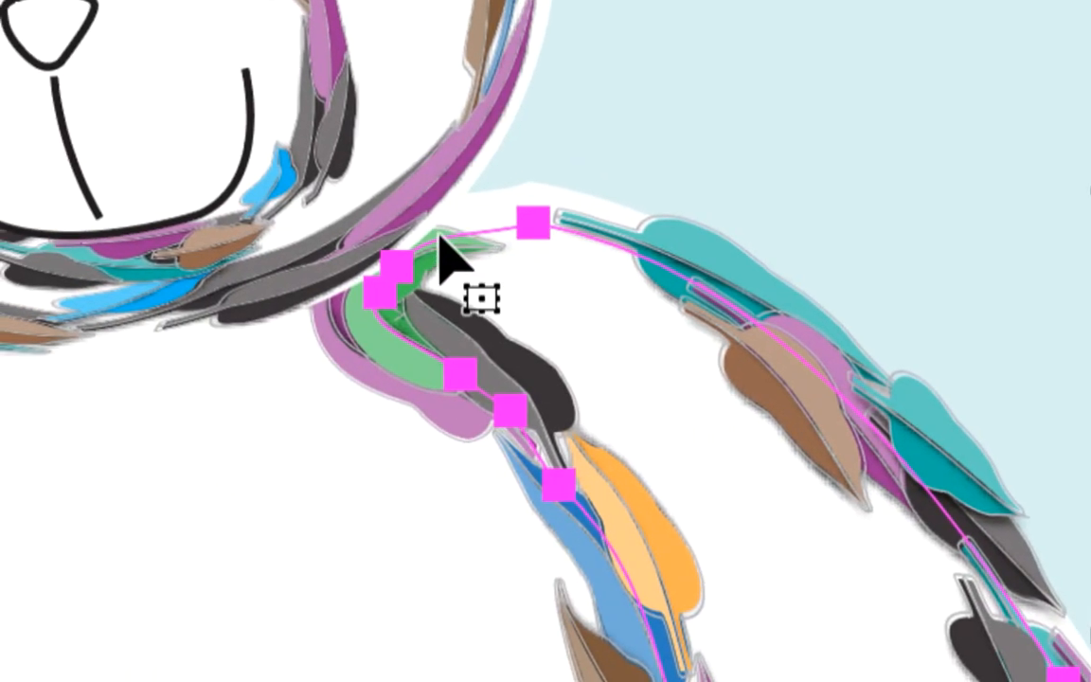
left_click(433, 225)
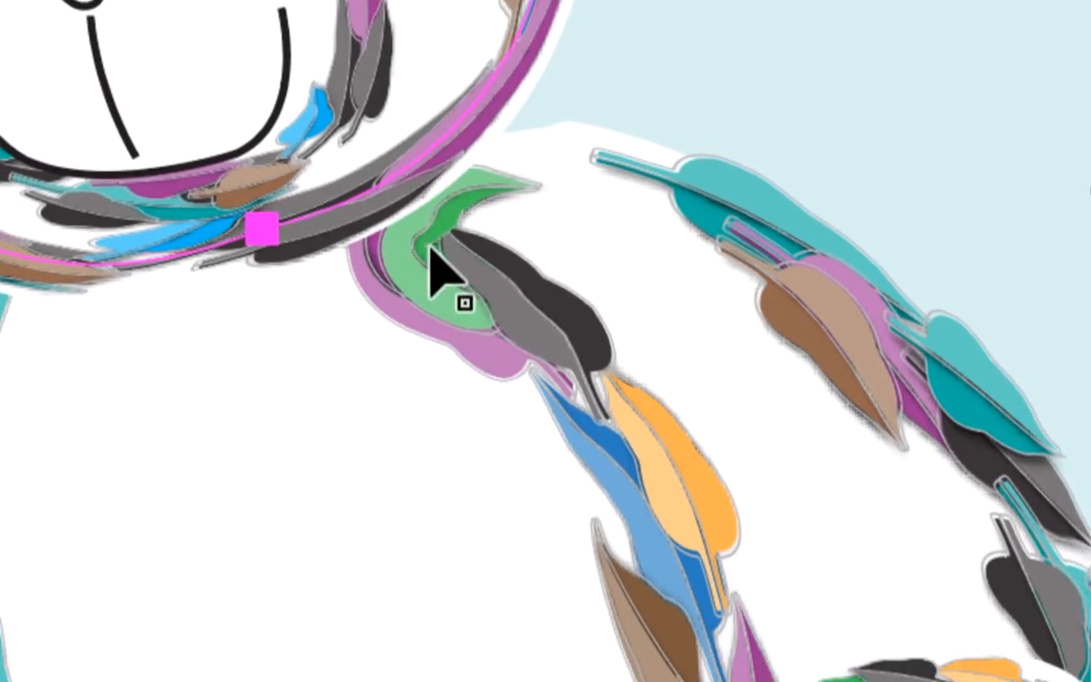
left_click(431, 254)
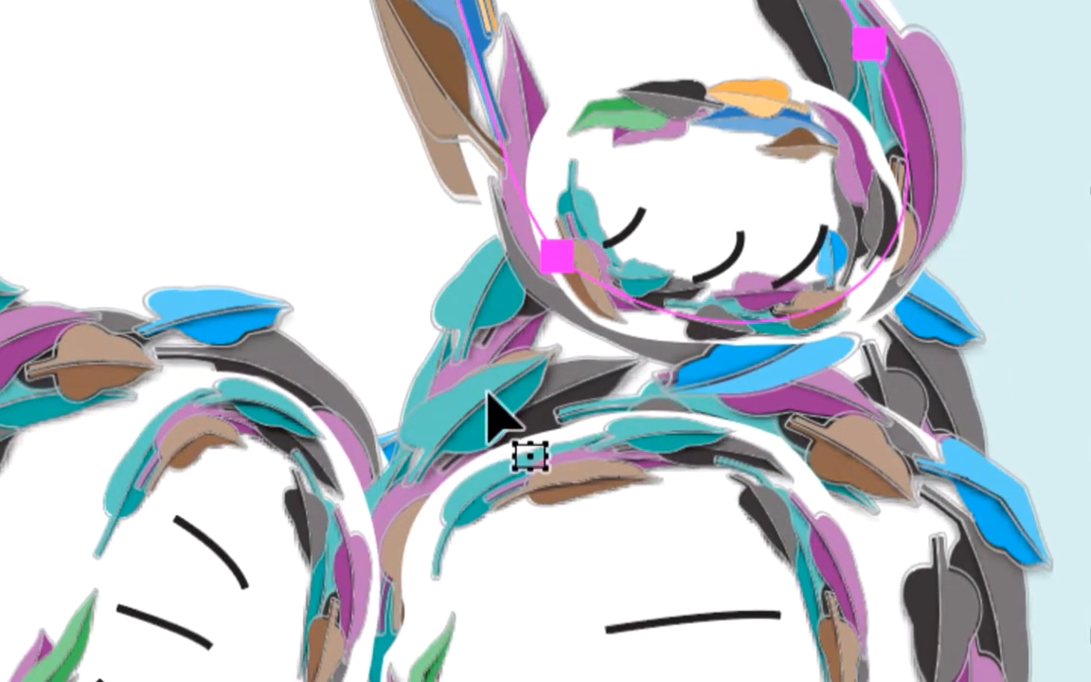
left_click(493, 417)
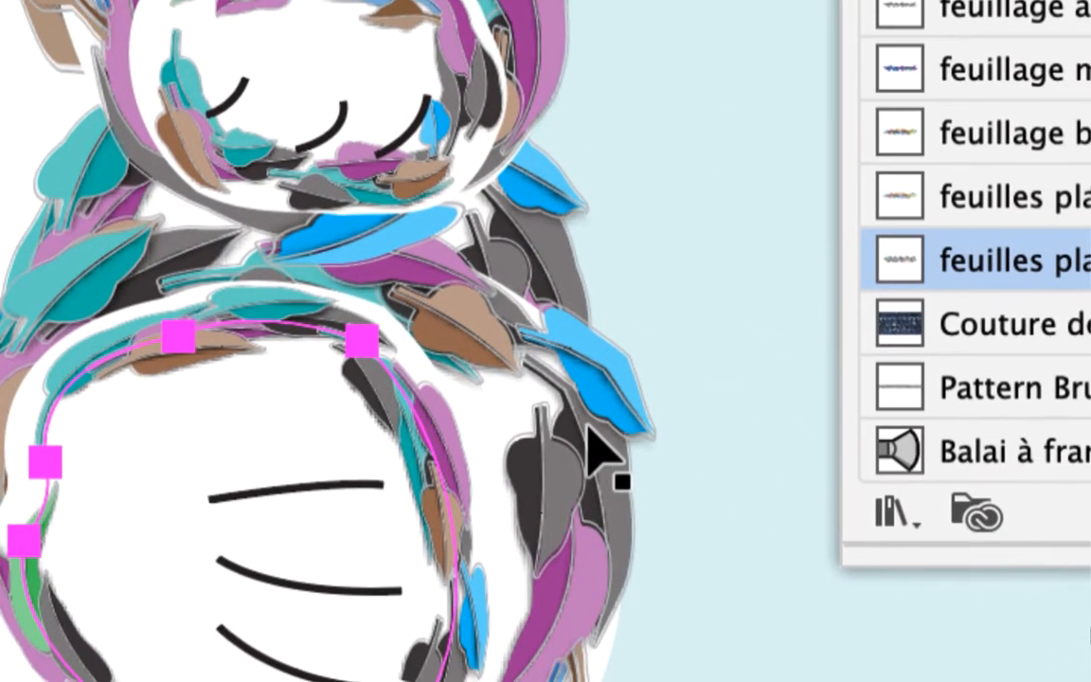
left_click(588, 429)
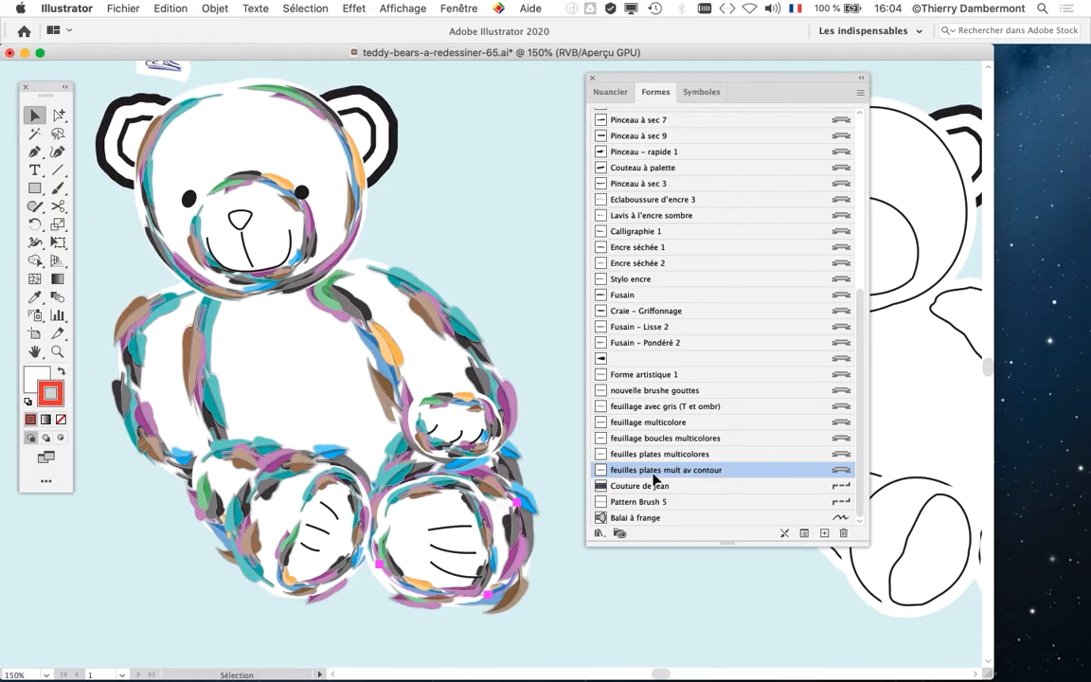
- Resize the floating panel group, look through Symboles and Nuancier, and return to Formes with Affichage par liste chosen
left_click_drag(864, 545, 834, 557)
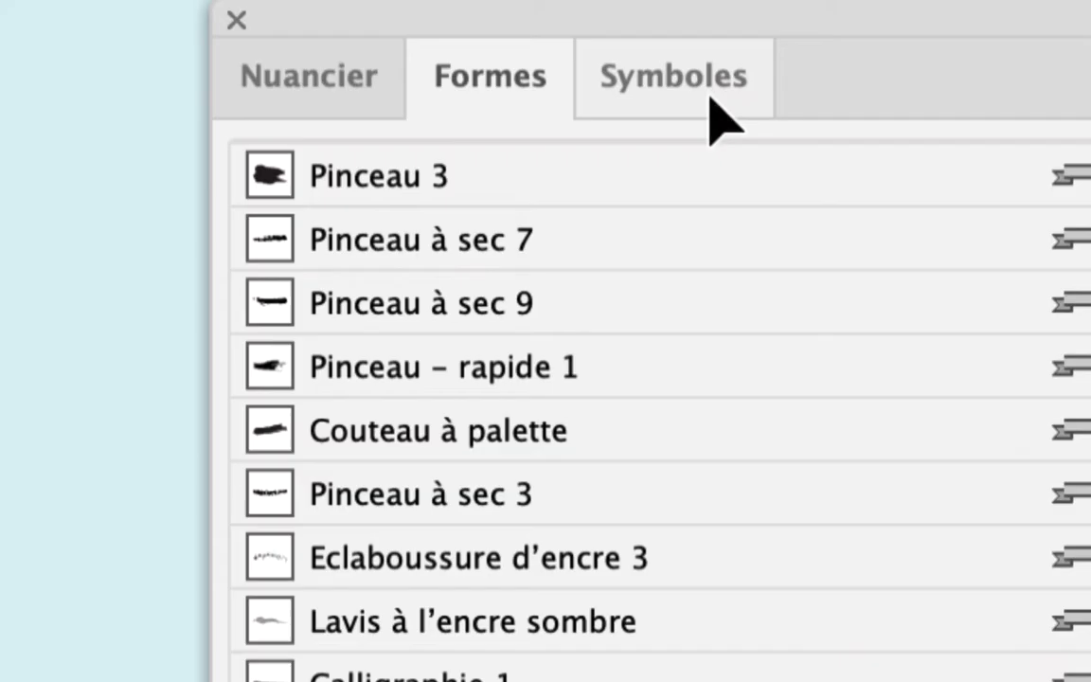
left_click(708, 95)
left_click(489, 94)
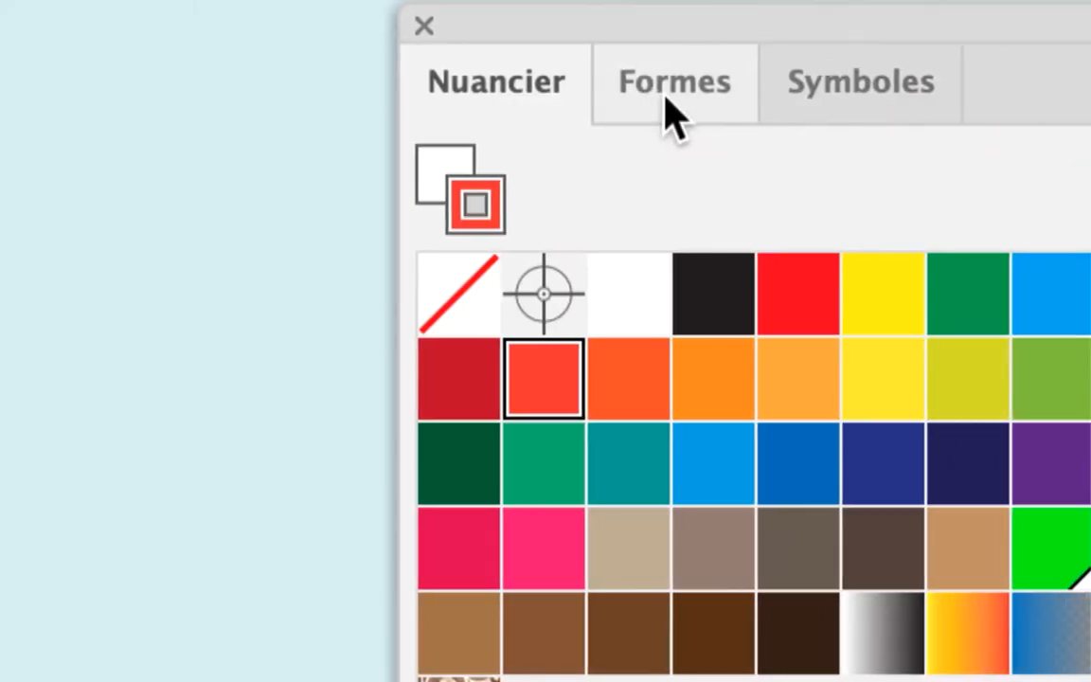
left_click(670, 109)
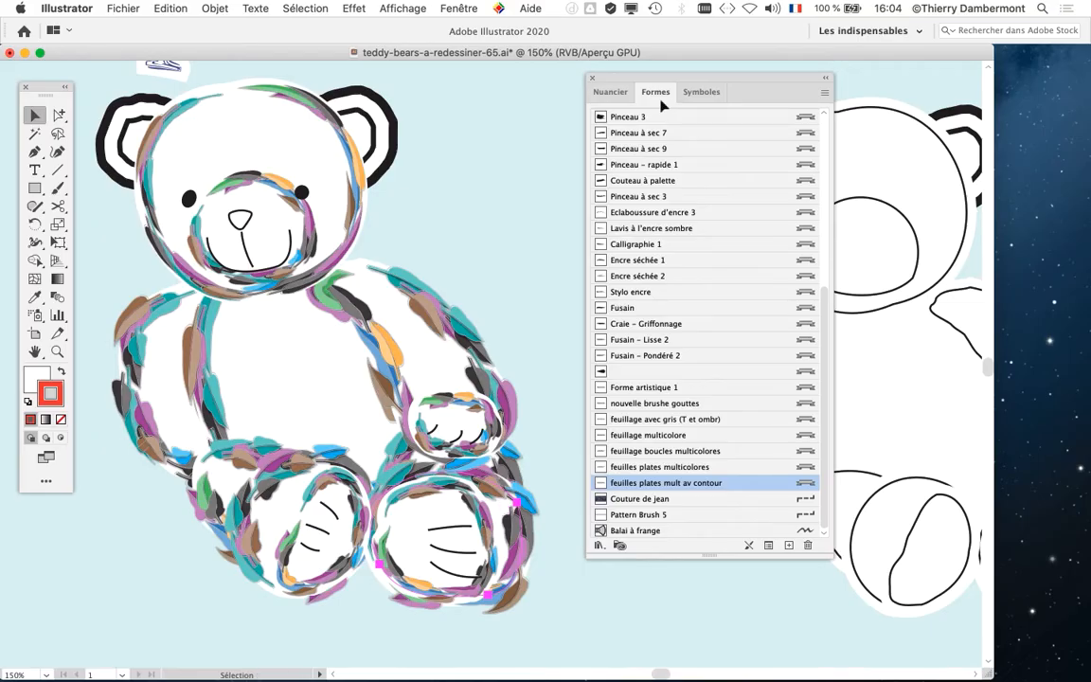
left_click(826, 92)
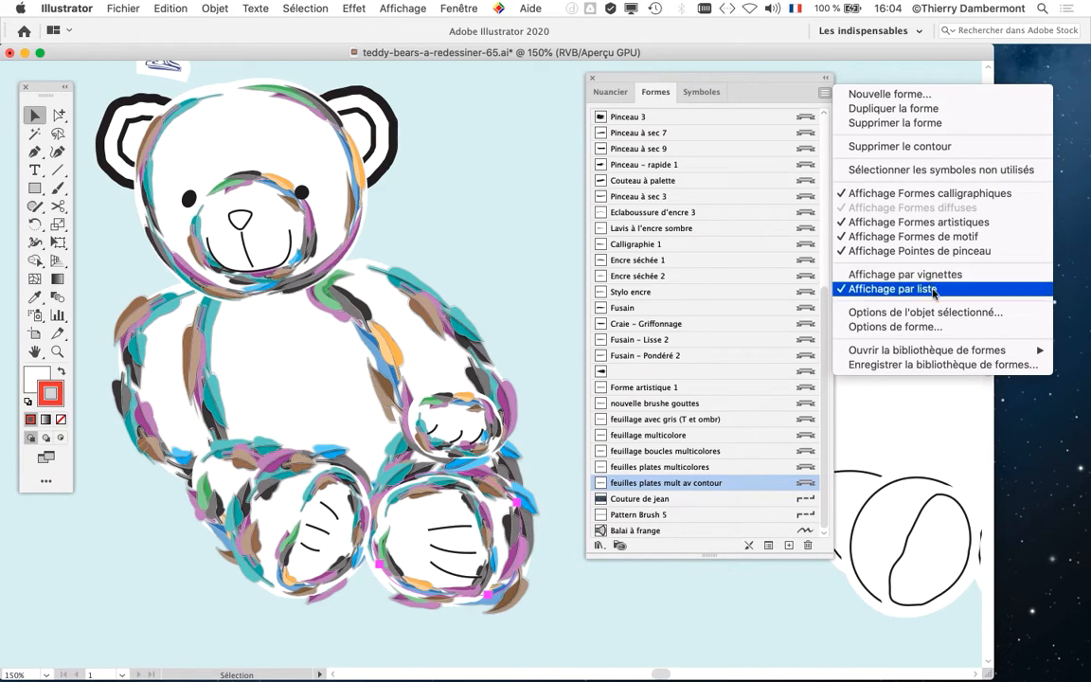
left_click(932, 291)
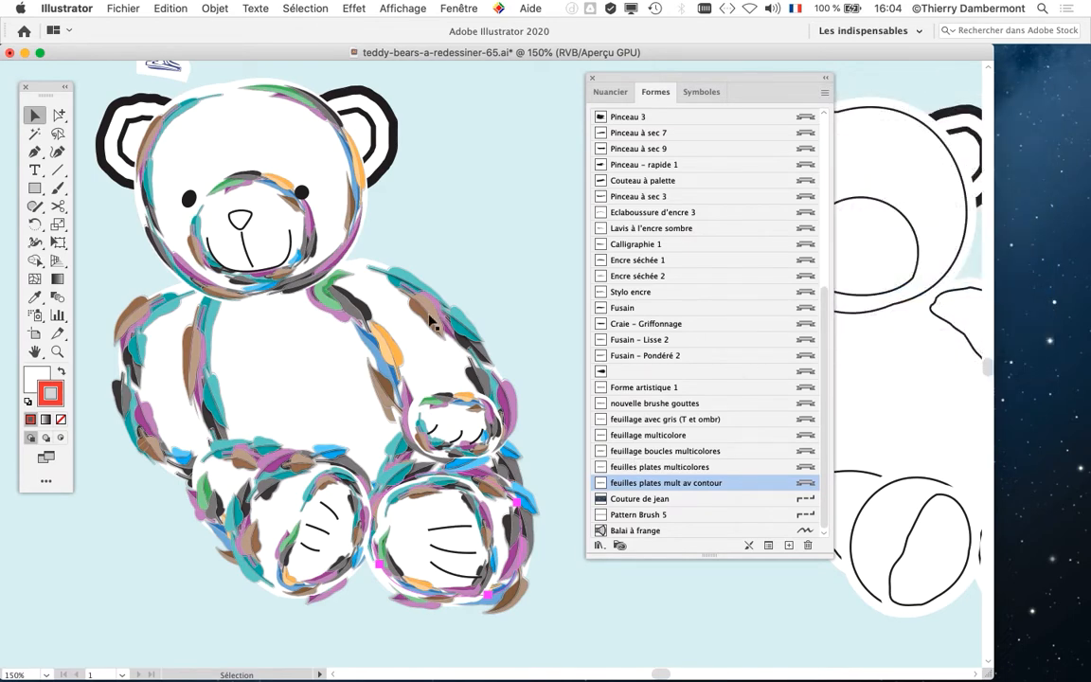
- Set the fixed width of the head outline's brush "feuilles plates mult av contour" to 19% and apply the change to existing strokes
left_click(431, 322)
left_click(350, 229)
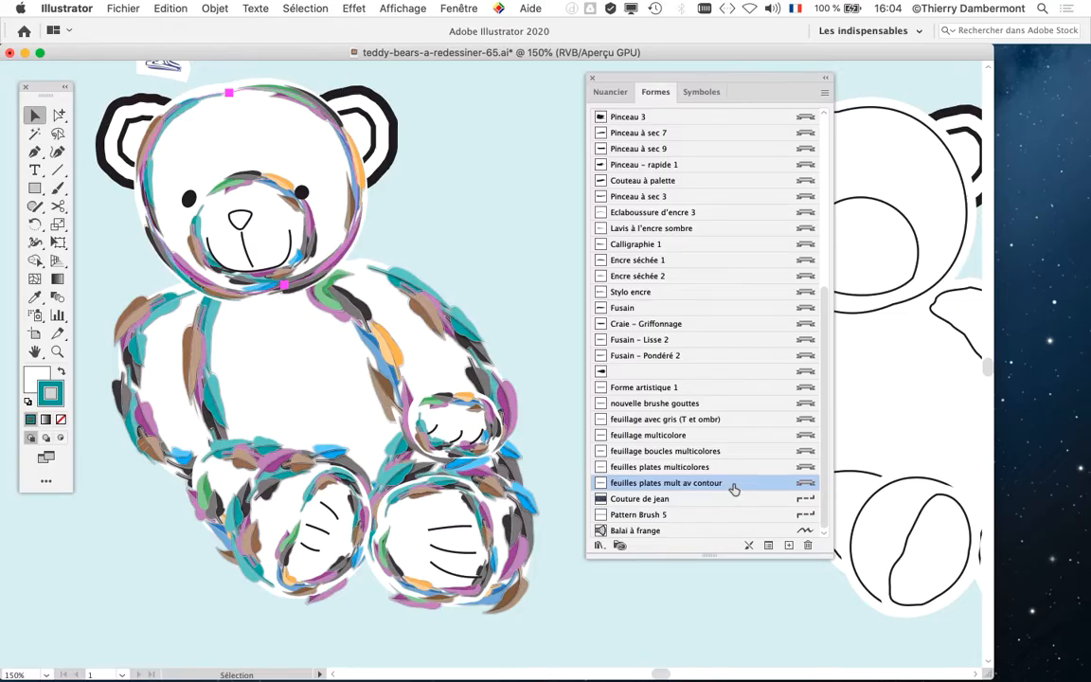
double_click(731, 502)
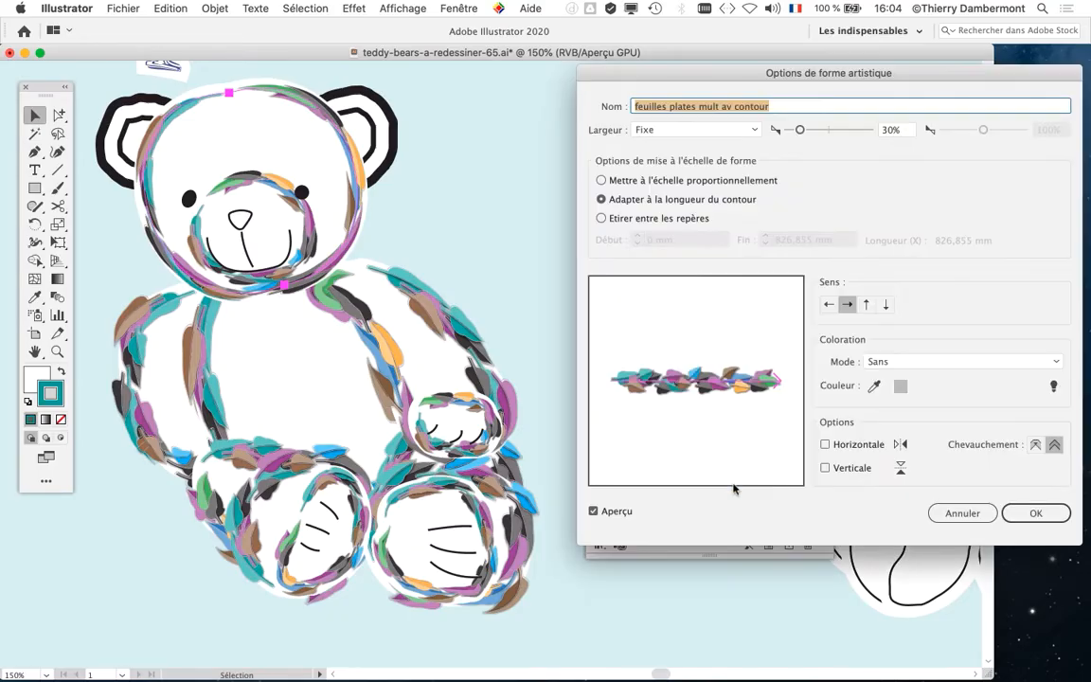
left_click_drag(724, 84, 674, 37)
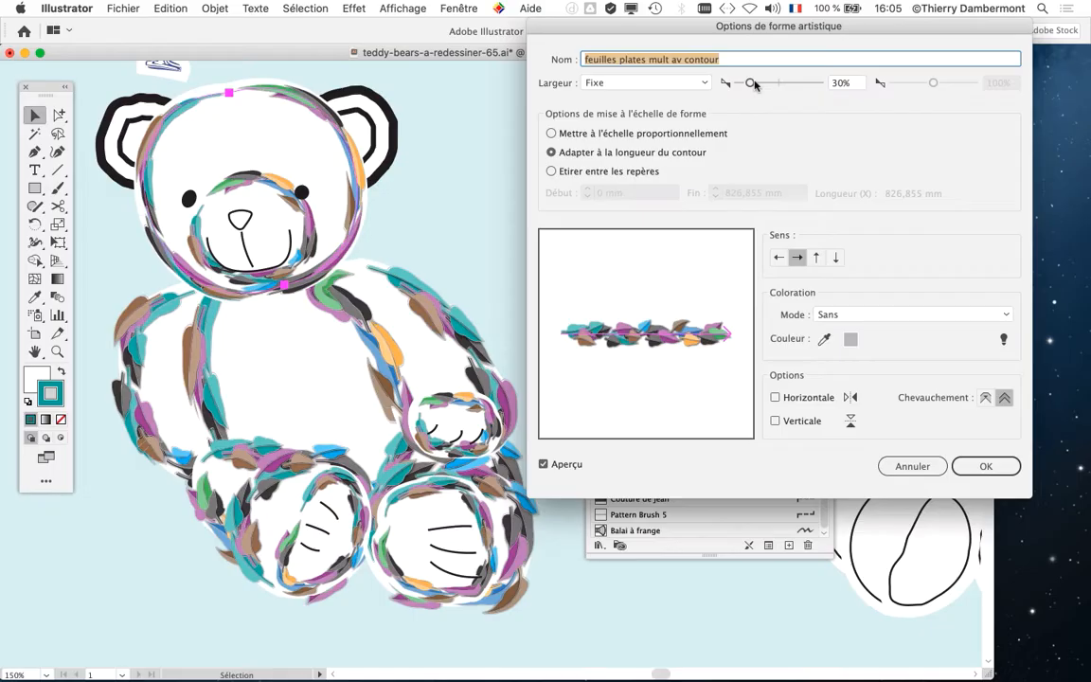
left_click(755, 83)
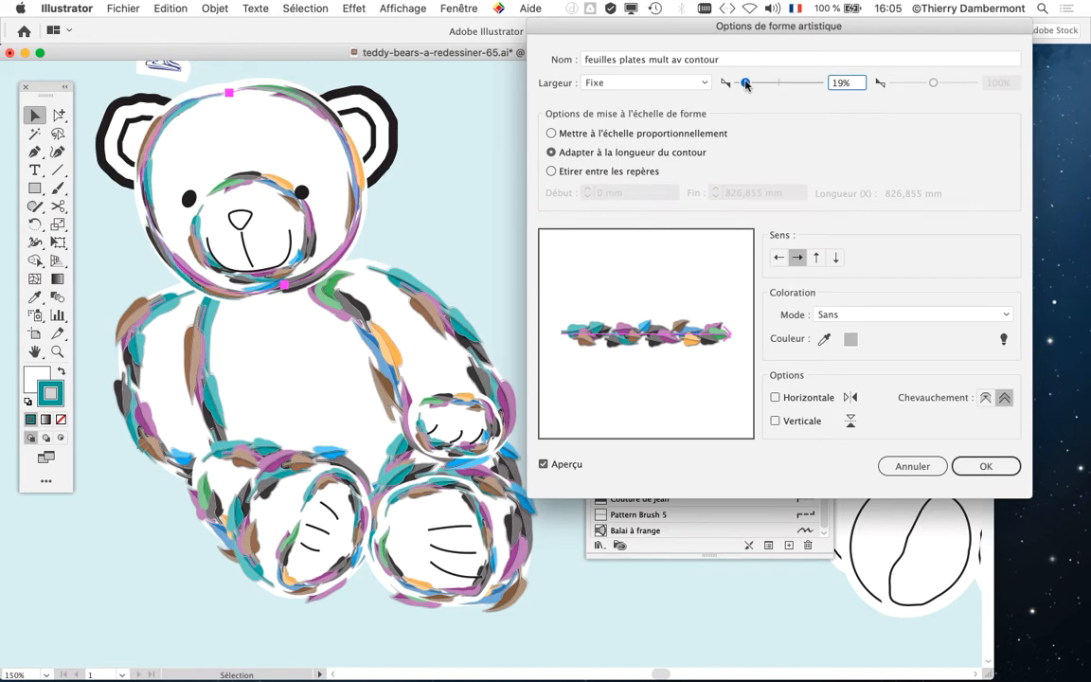
left_click(976, 470)
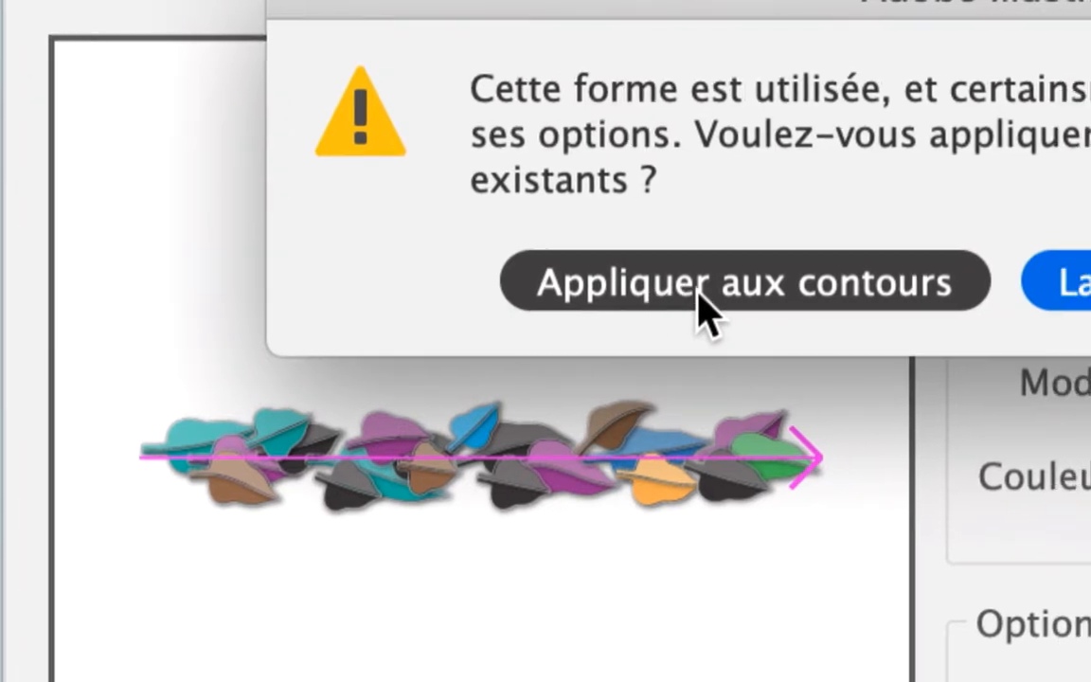
left_click(700, 288)
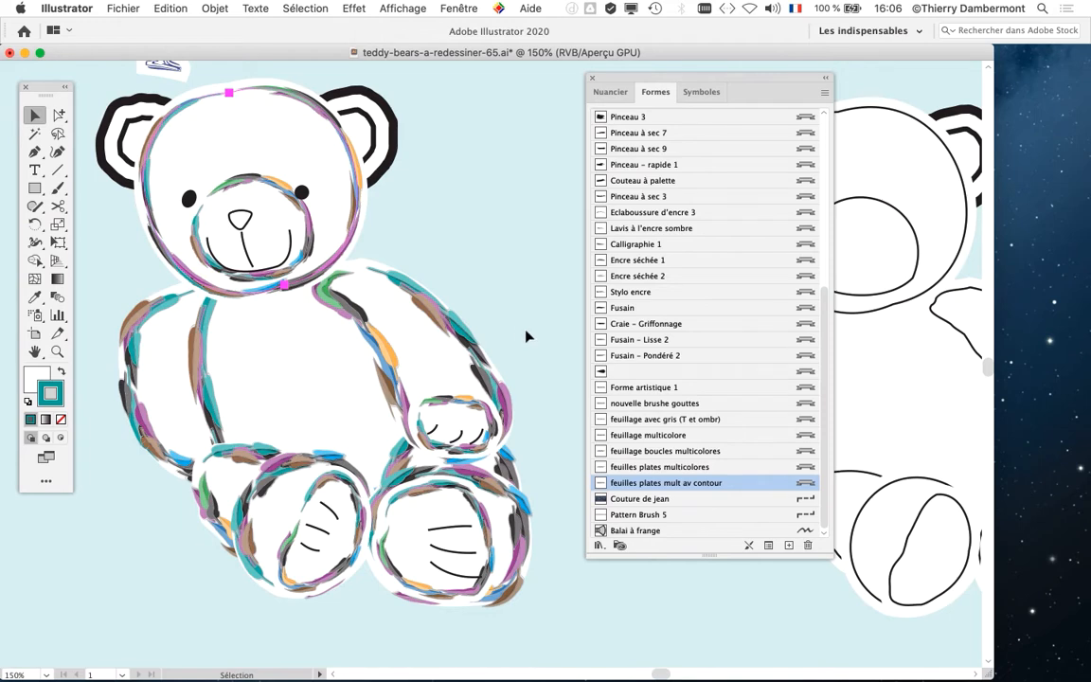
- Move the floating Formes panel group aside so that the plain black-outlined bear is uncovered
scroll(527, 336, "down", 2)
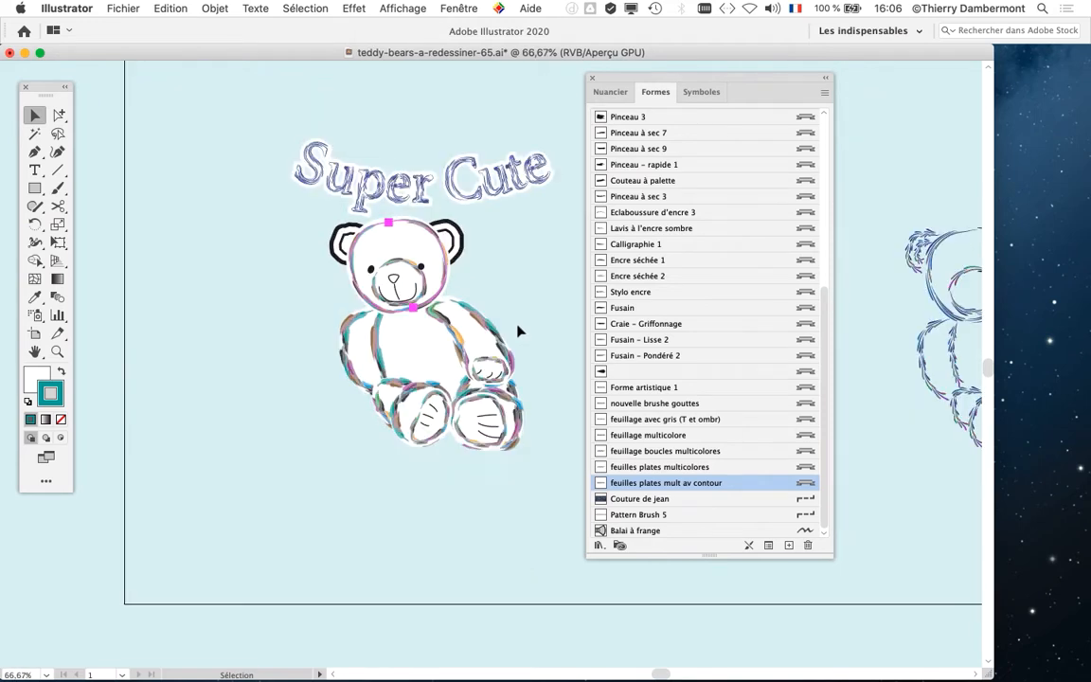
left_click_drag(636, 78, 927, 111)
left_click_drag(679, 262, 431, 271)
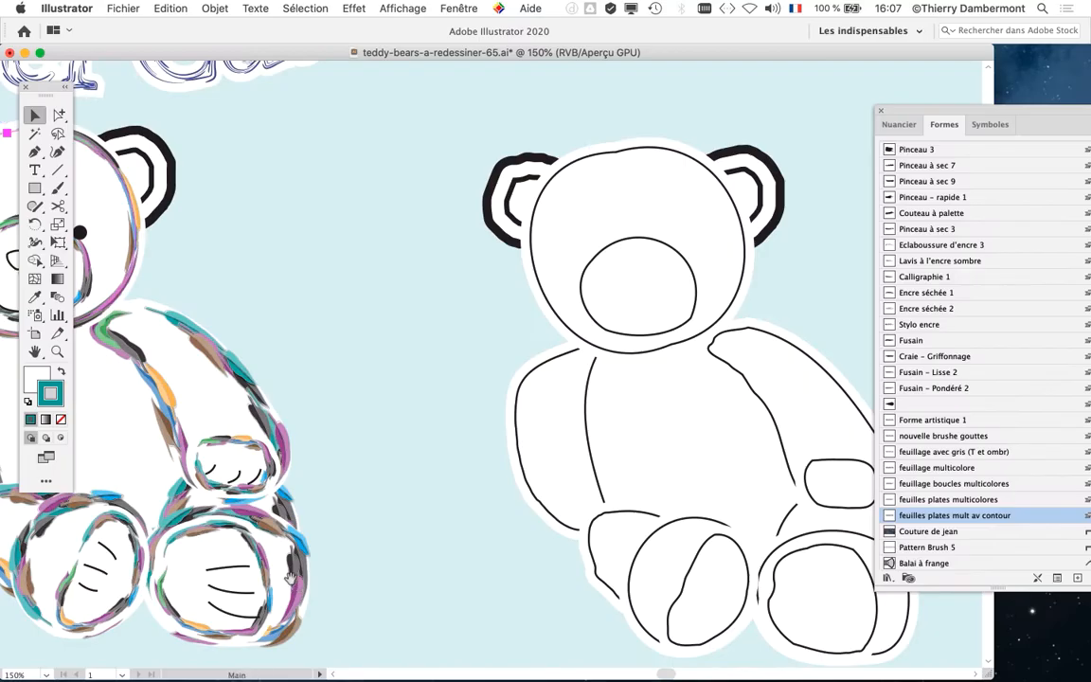
- Select the plain black-outlined bear's arm, paw and foot shapes in turn, and clear the selection
left_click_drag(428, 534, 563, 402)
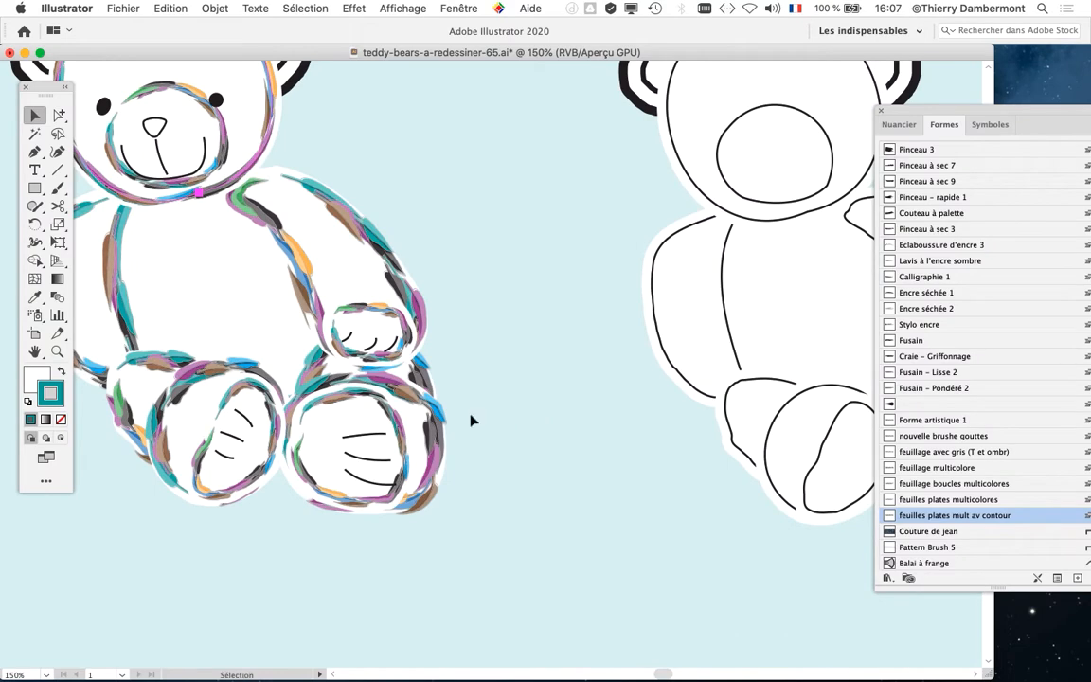
left_click_drag(472, 420, 299, 306)
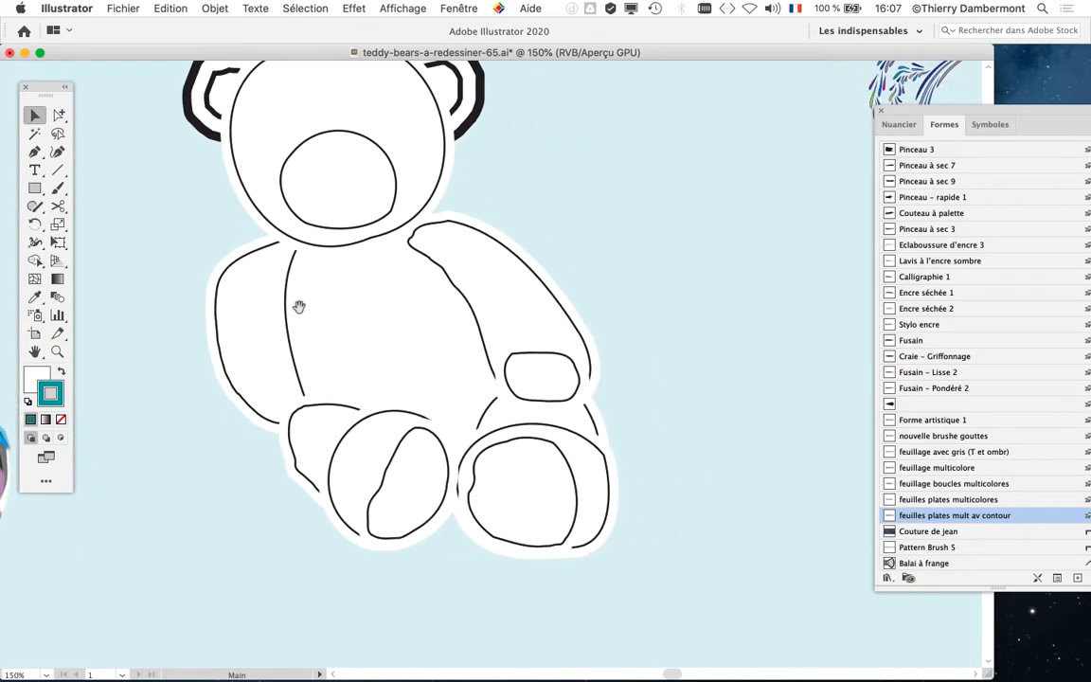
left_click(550, 299)
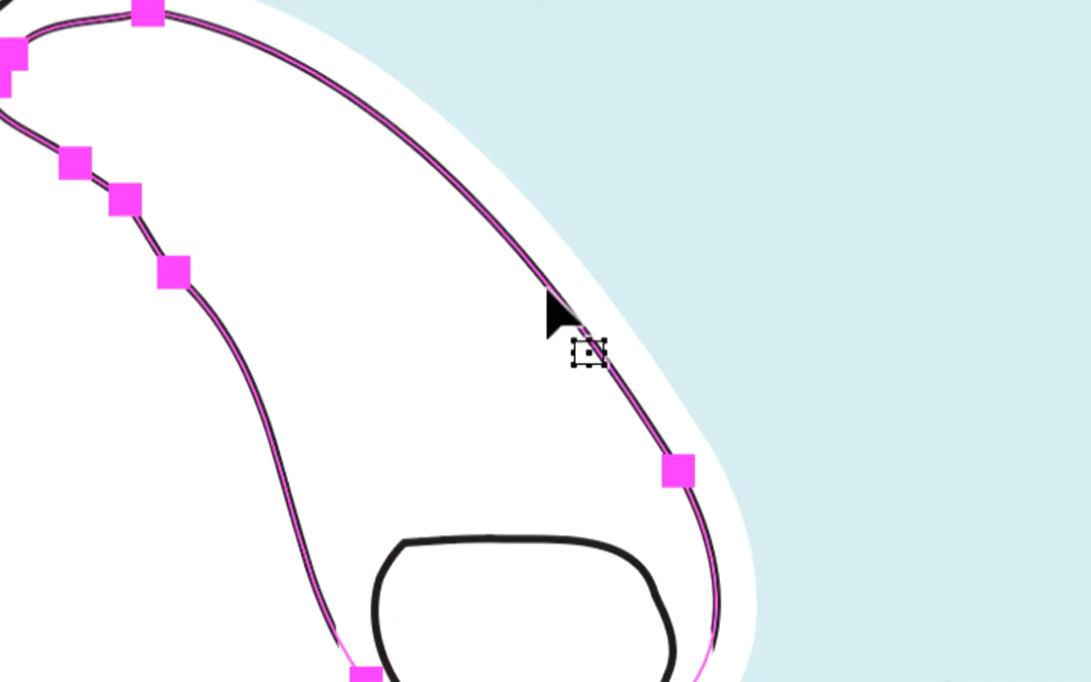
left_click(544, 341)
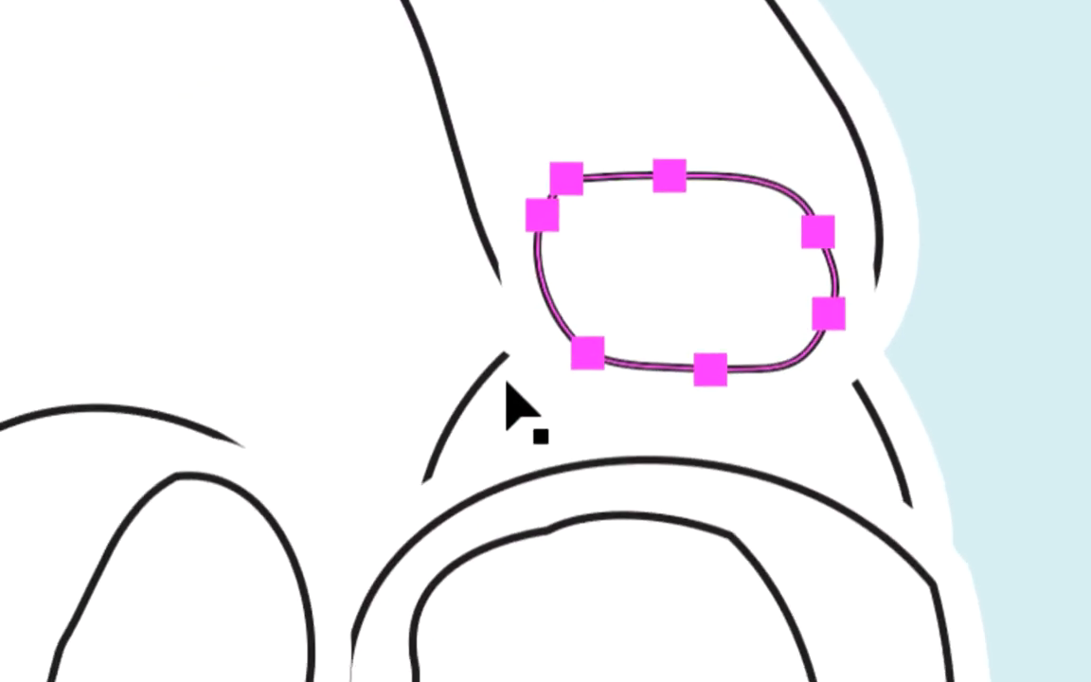
left_click(348, 523)
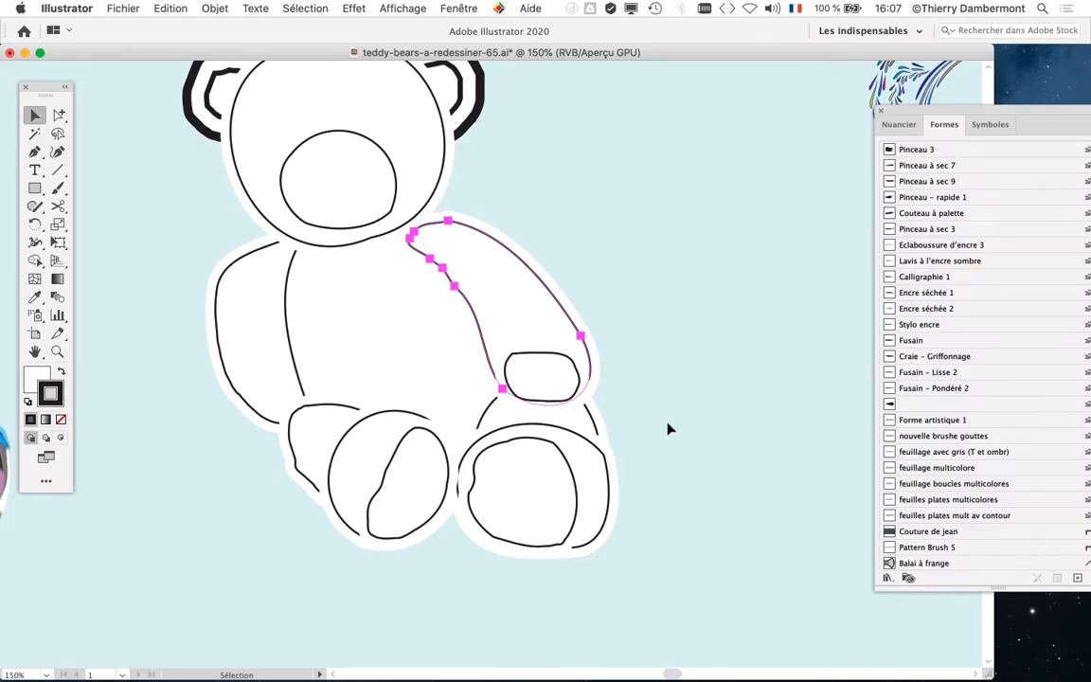
left_click(668, 429)
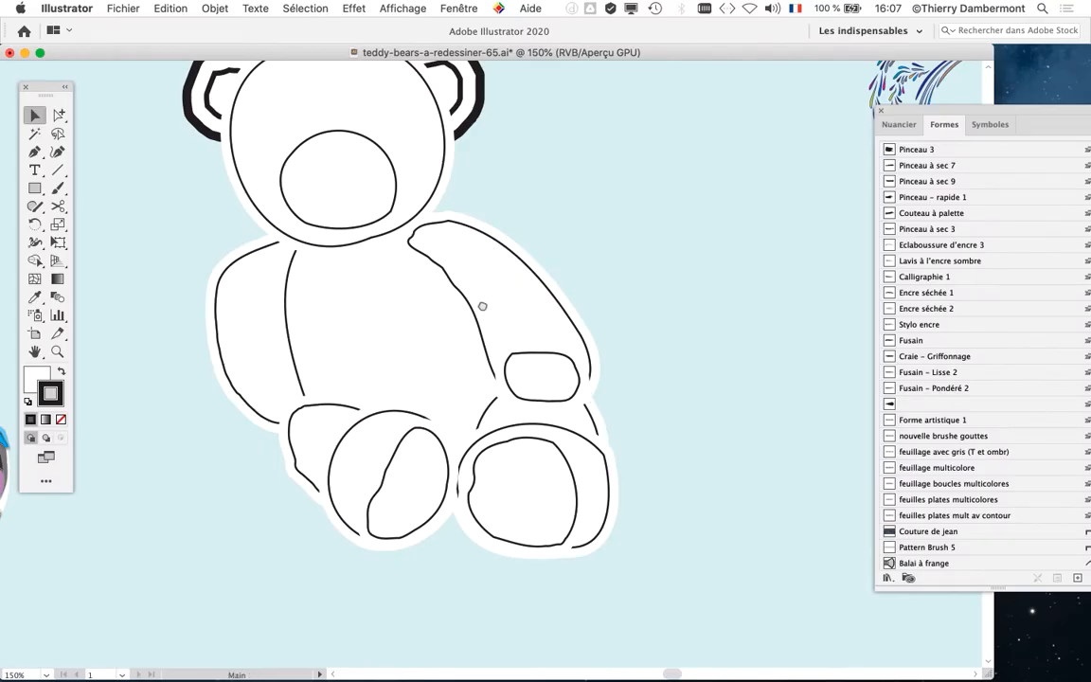
- Move the plain bear's closed arm shape away from the body, and undo the move
scroll(482, 306, "left", 3)
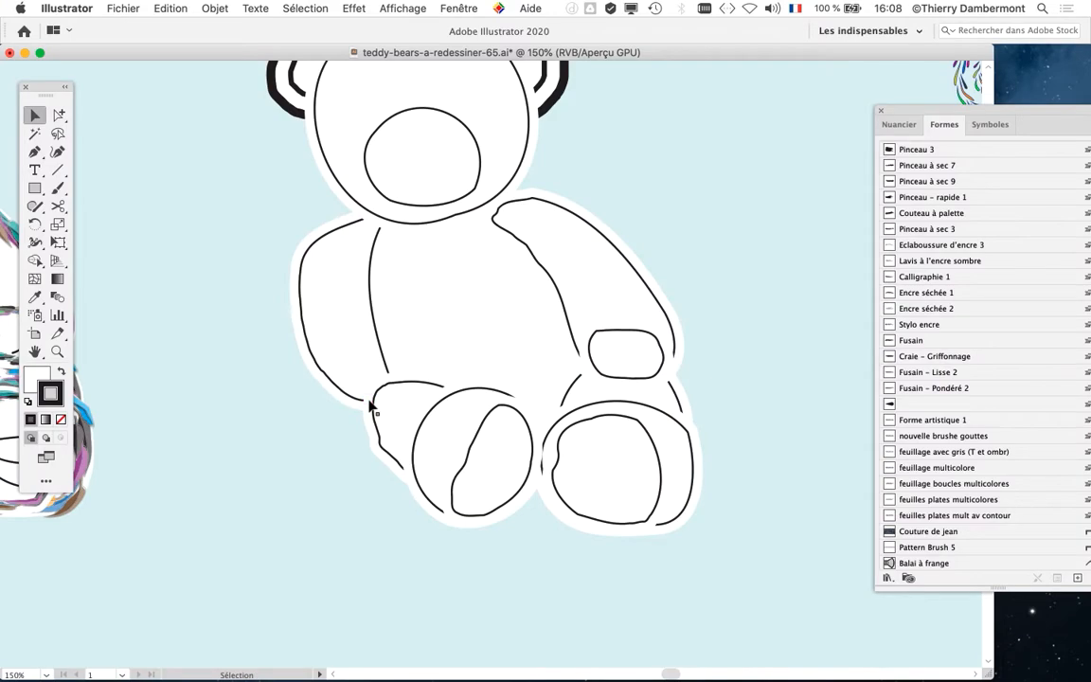
scroll(529, 287, "right", 5)
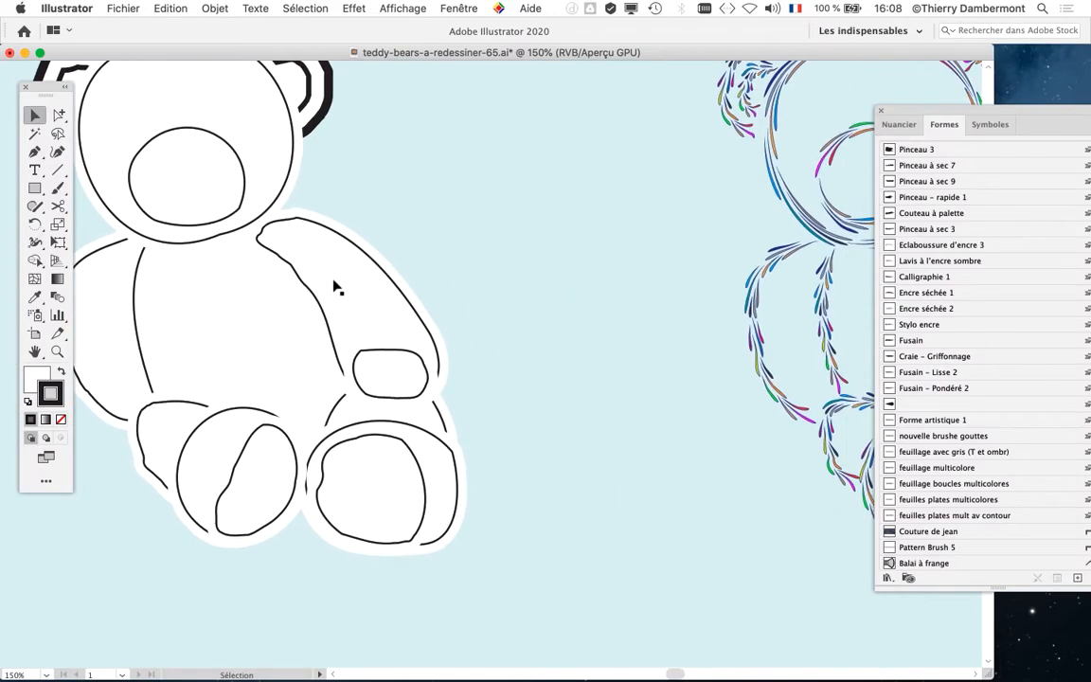
left_click(332, 276)
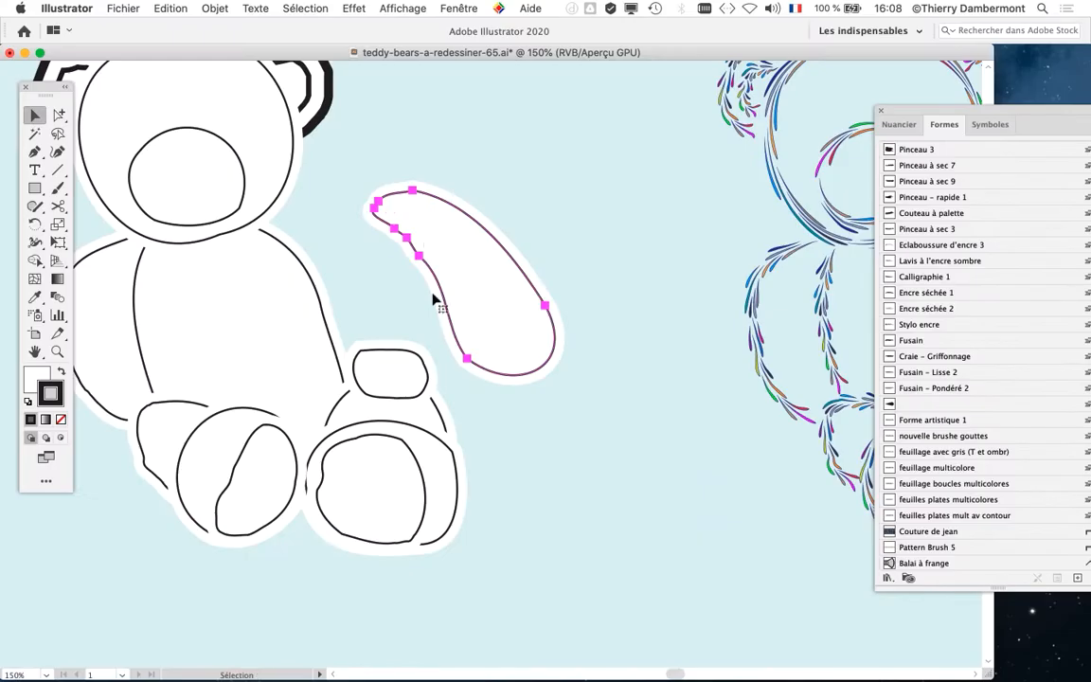
key("super+z")
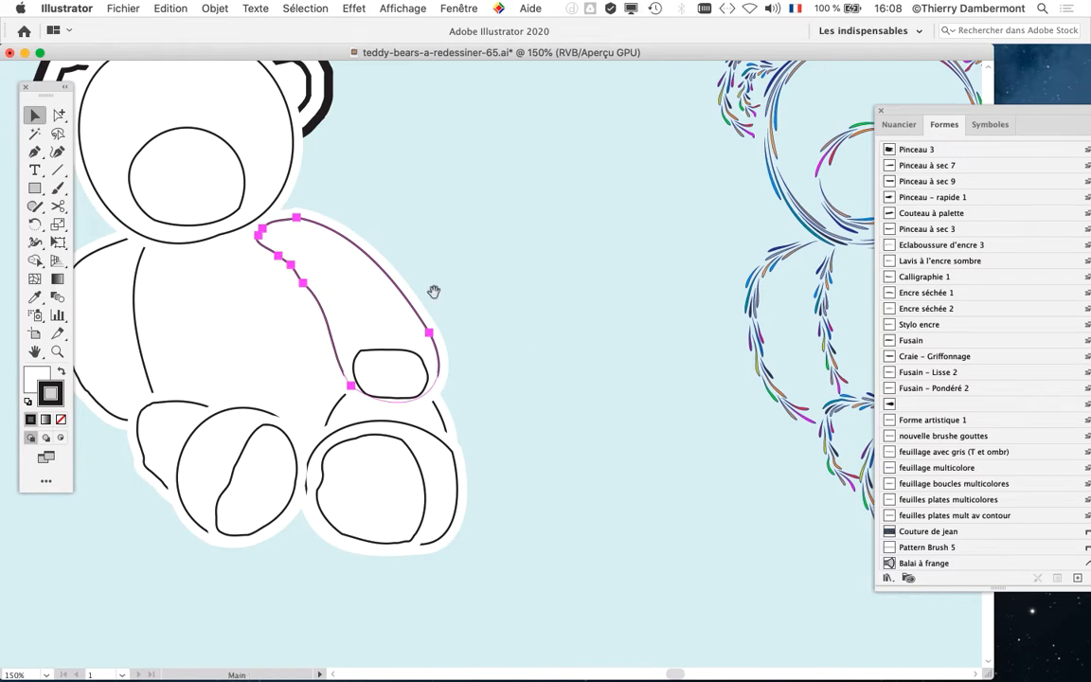
- Move the inner sole shape off the plain bear's foot beside the bent leg, and undo the move
left_click_drag(433, 292, 724, 227)
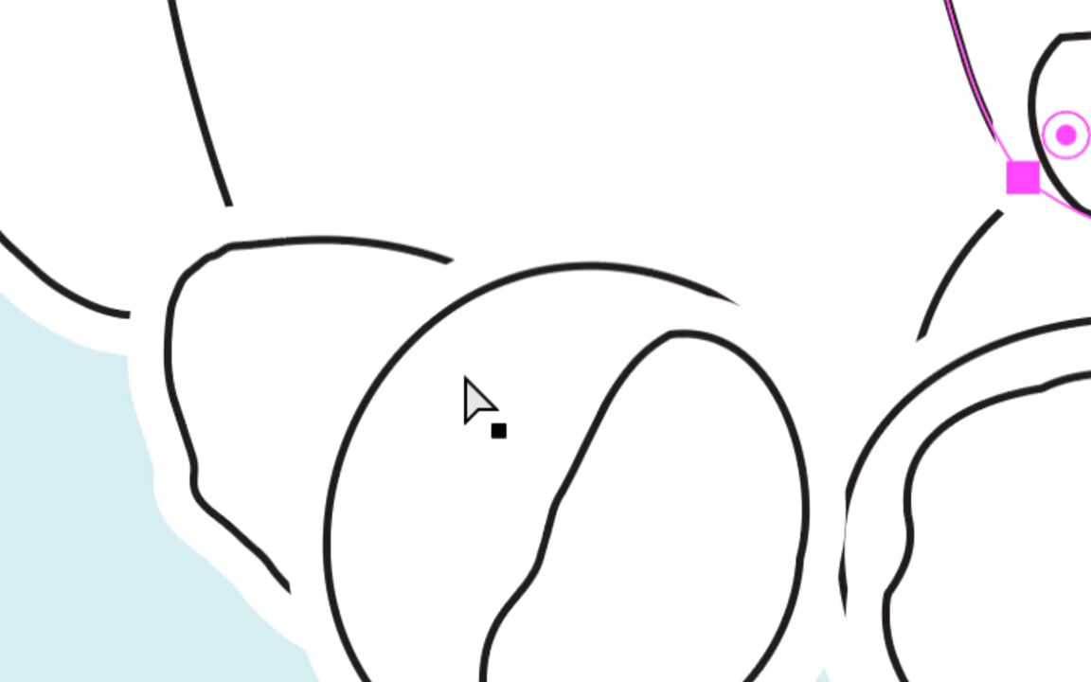
left_click_drag(501, 393, 406, 423)
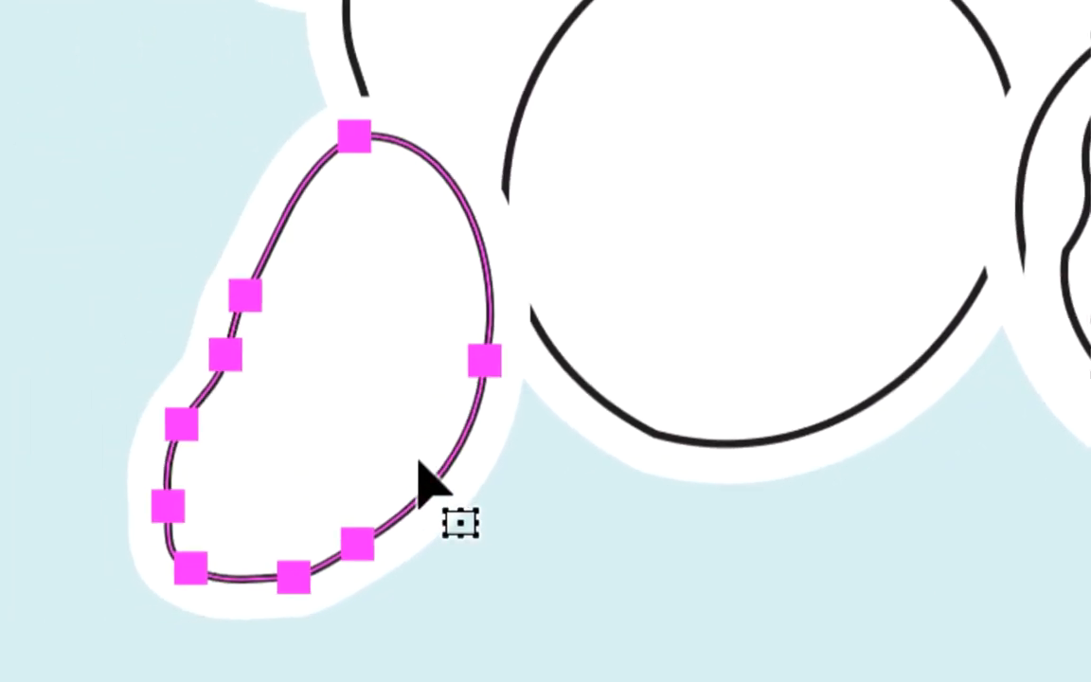
key("ctrl+z")
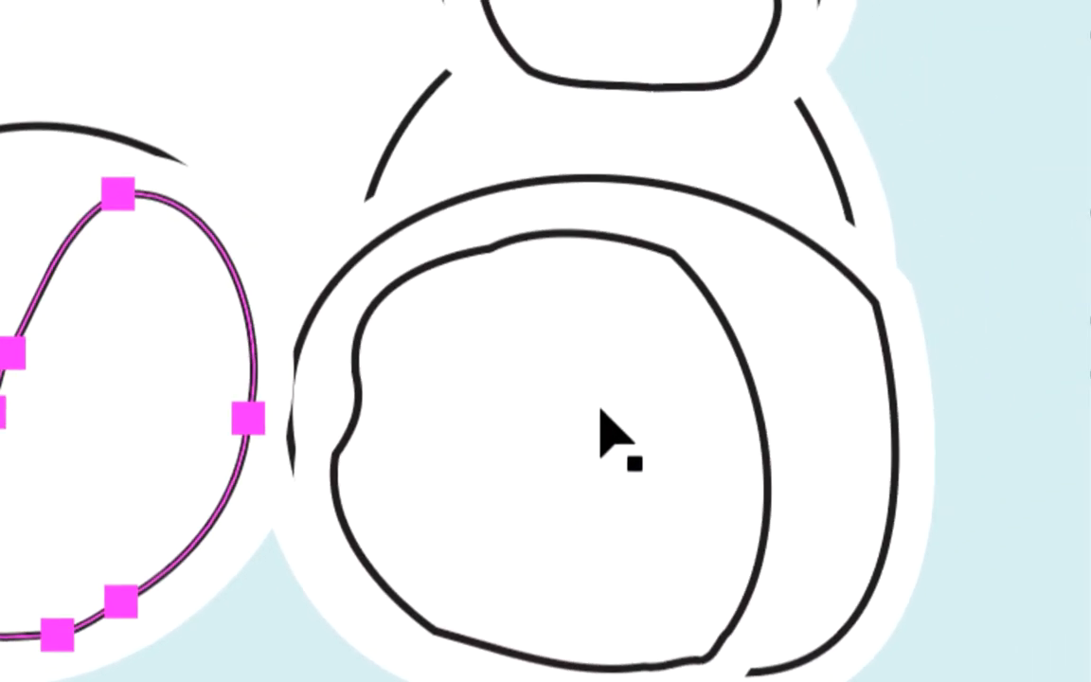
- Pull the sole and the outer foot shape off the plain bear's other foot, undo both moves and clear the selection
left_click_drag(720, 248, 1090, 466)
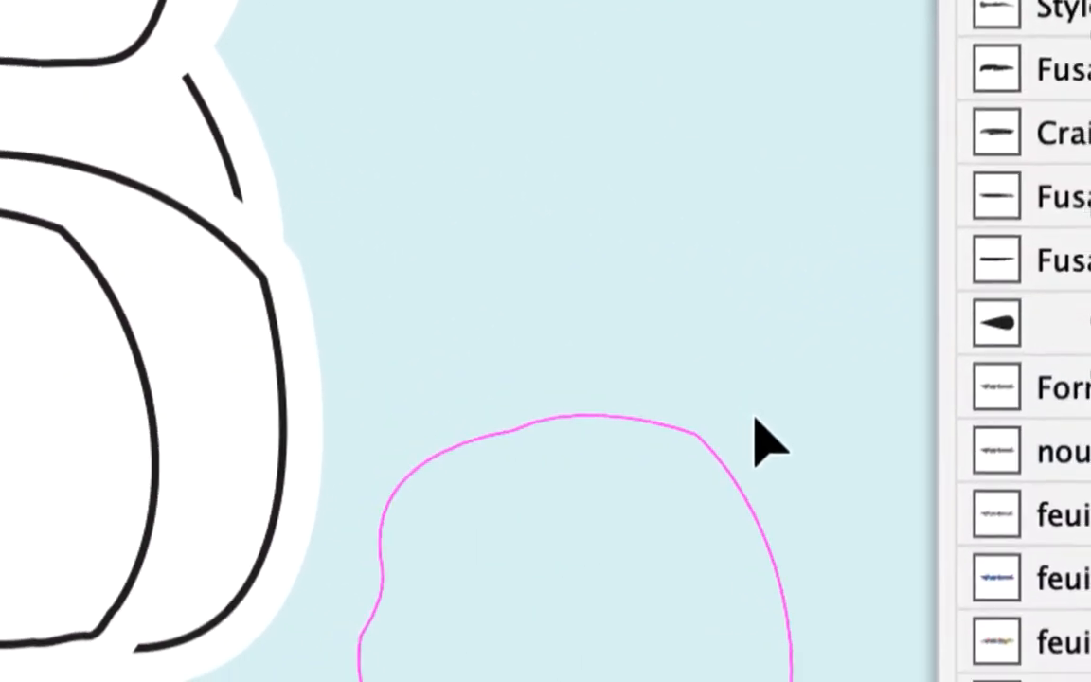
left_click_drag(754, 416, 758, 417)
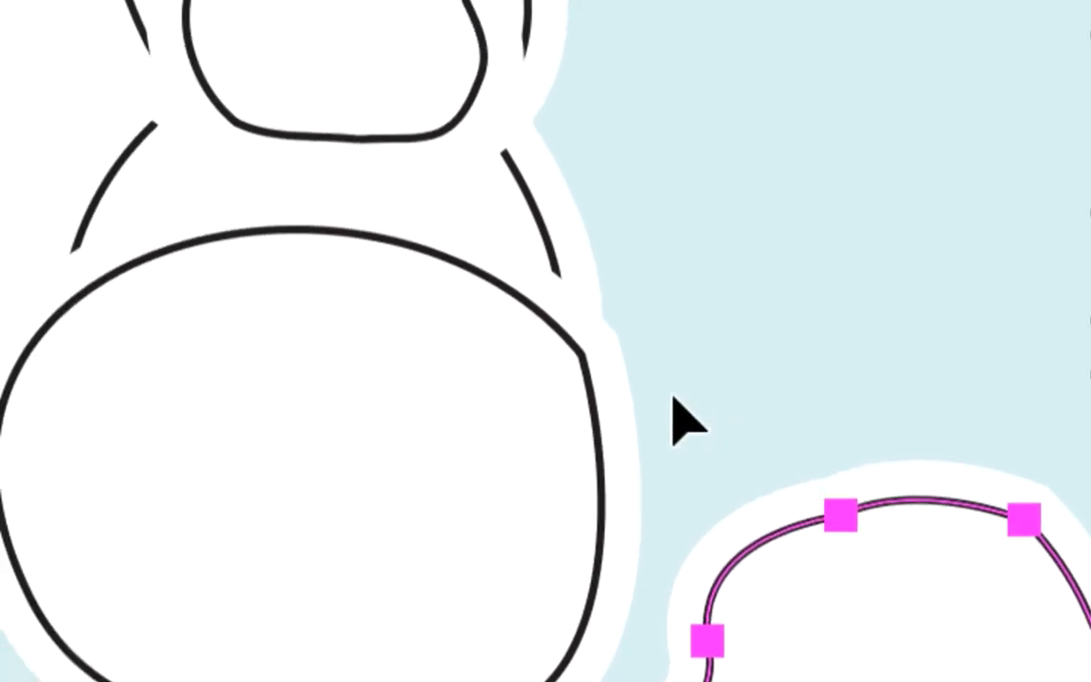
left_click_drag(51, 274, 57, 529)
left_click_drag(630, 464, 601, 450)
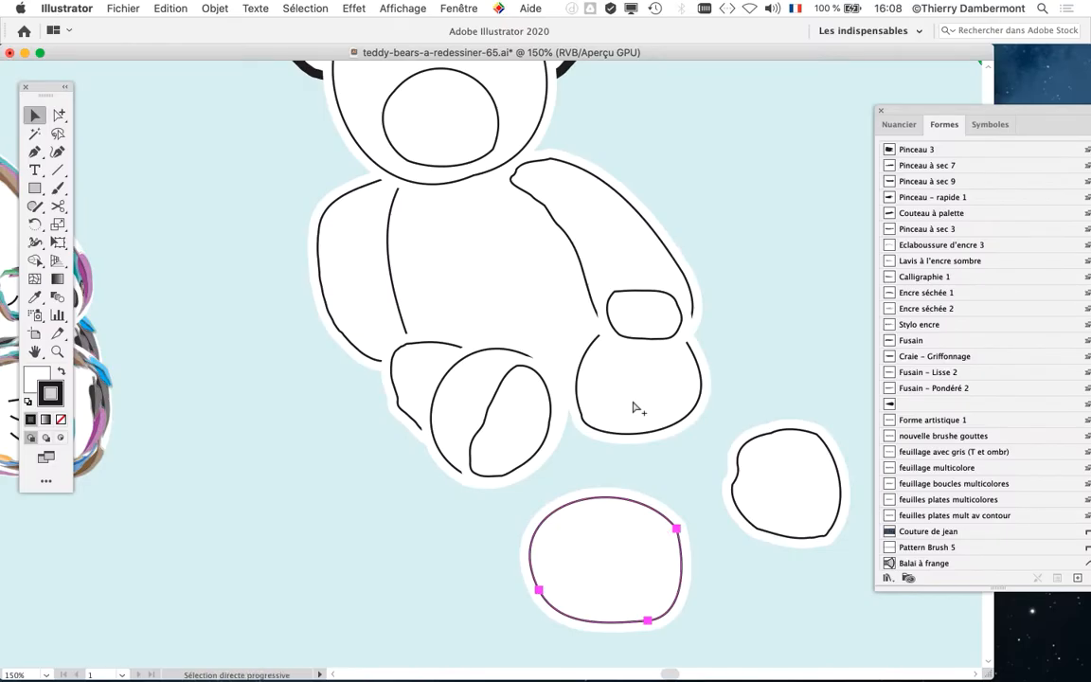
key("super+z")
key("super+z")
left_click(769, 327)
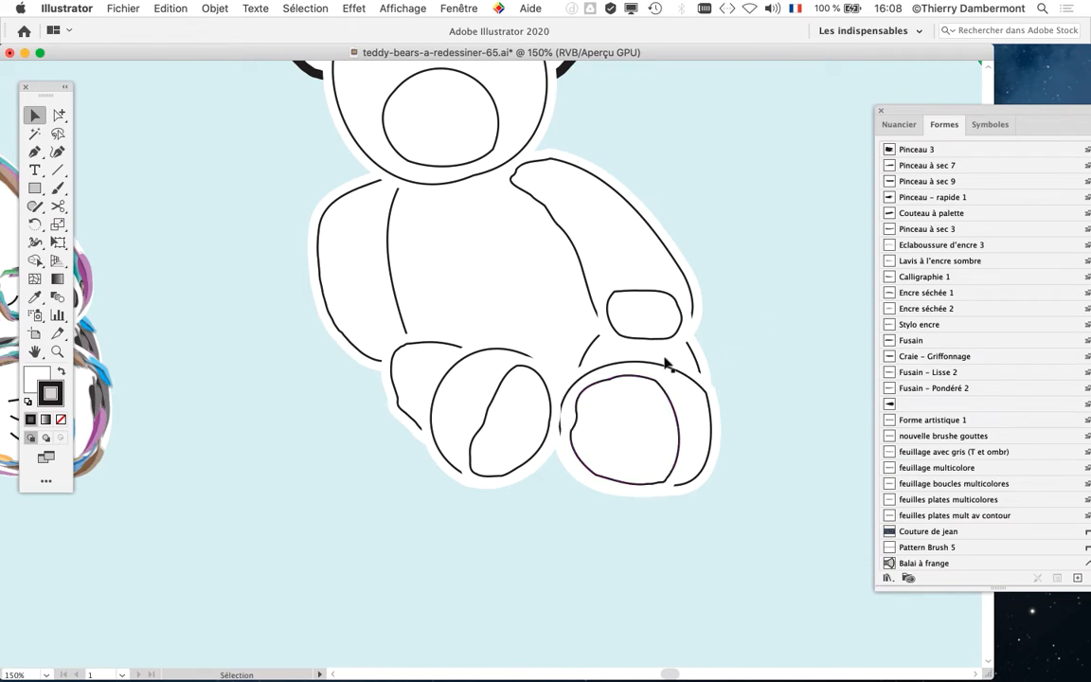
- Select the first leaf-patterned bear as a whole to check its brush, and bring the Formes panel group closer to it
left_click_drag(519, 427, 384, 524)
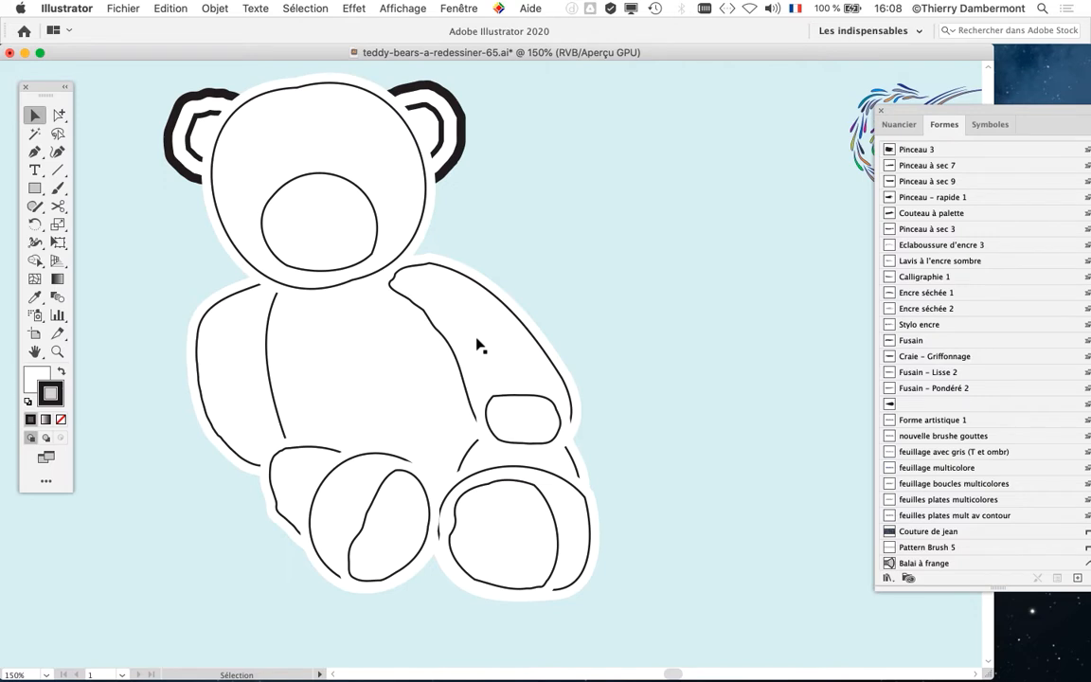
left_click_drag(492, 374, 603, 302)
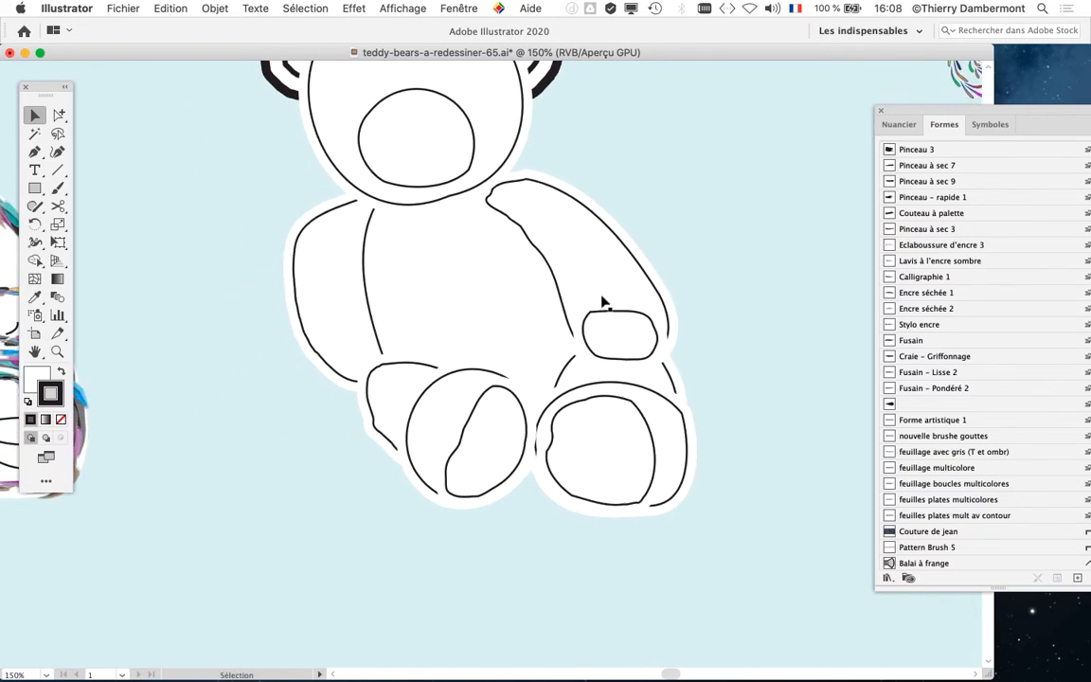
left_click(570, 344, "alt+super")
left_click(569, 344, "alt+super")
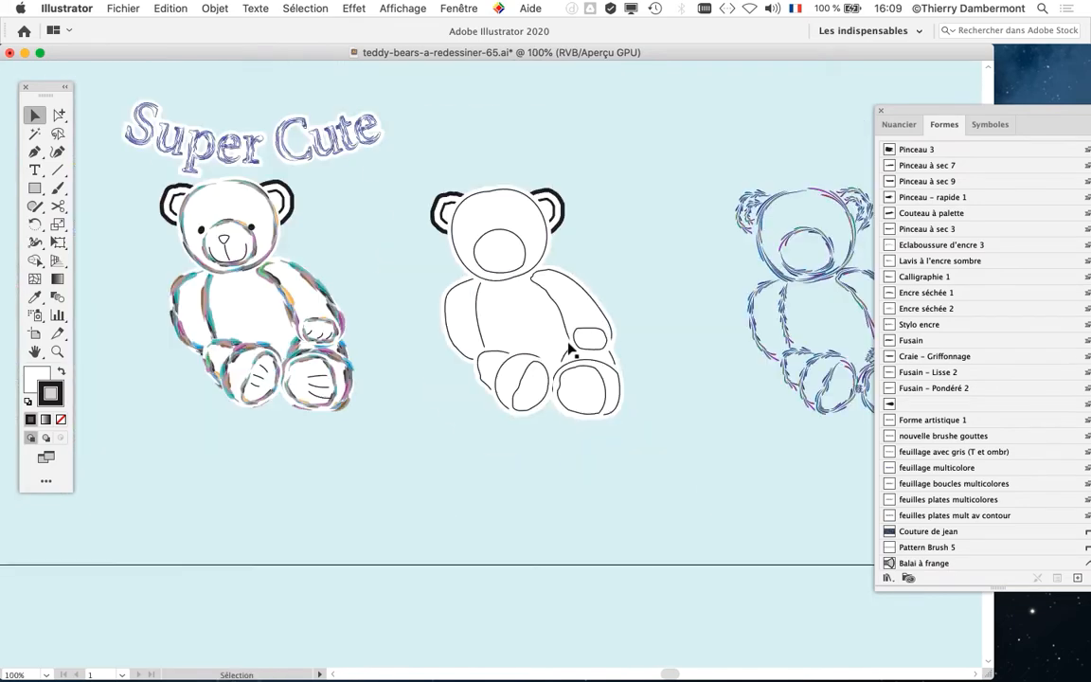
left_click(569, 344, "alt+super")
left_click_drag(634, 349, 285, 290)
left_click(374, 272, "super")
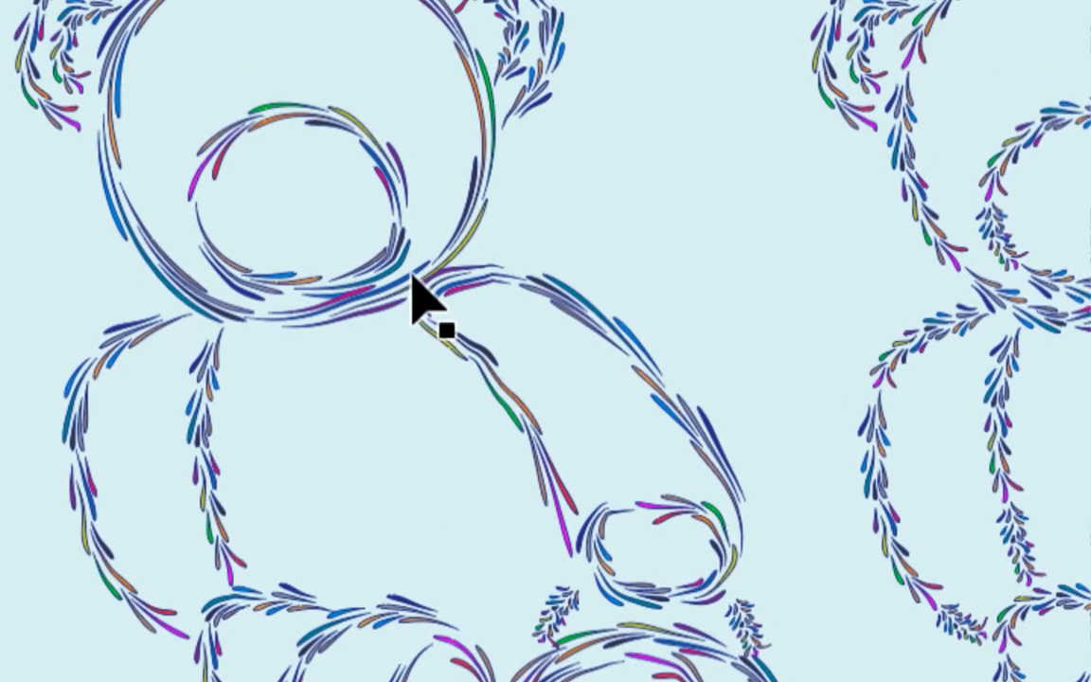
left_click(412, 273)
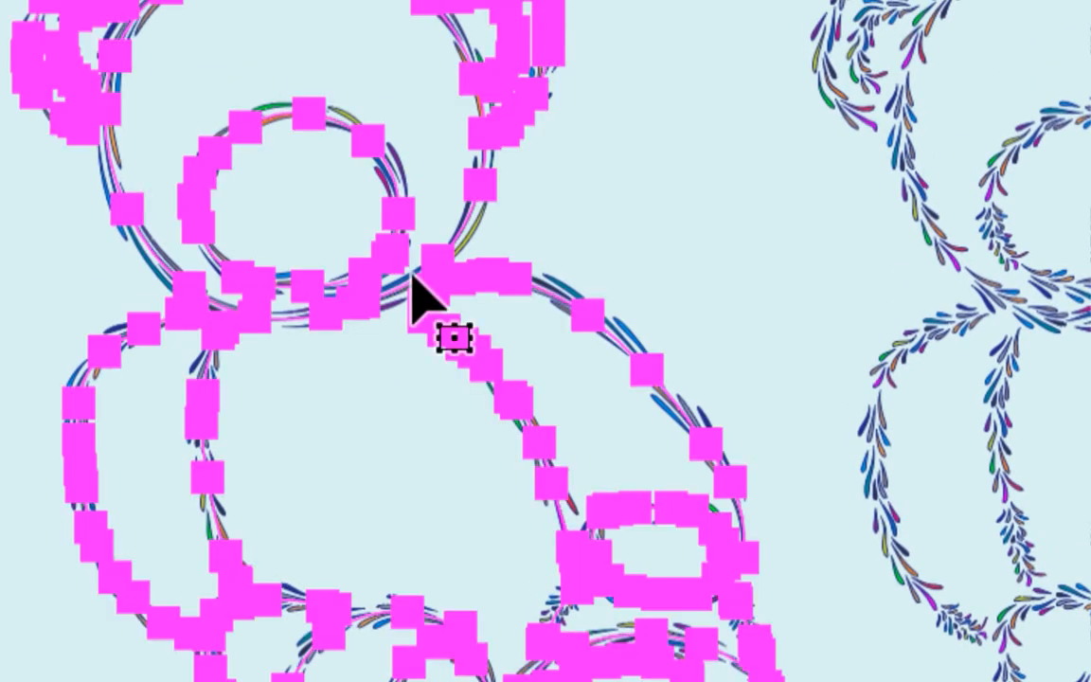
key("a")
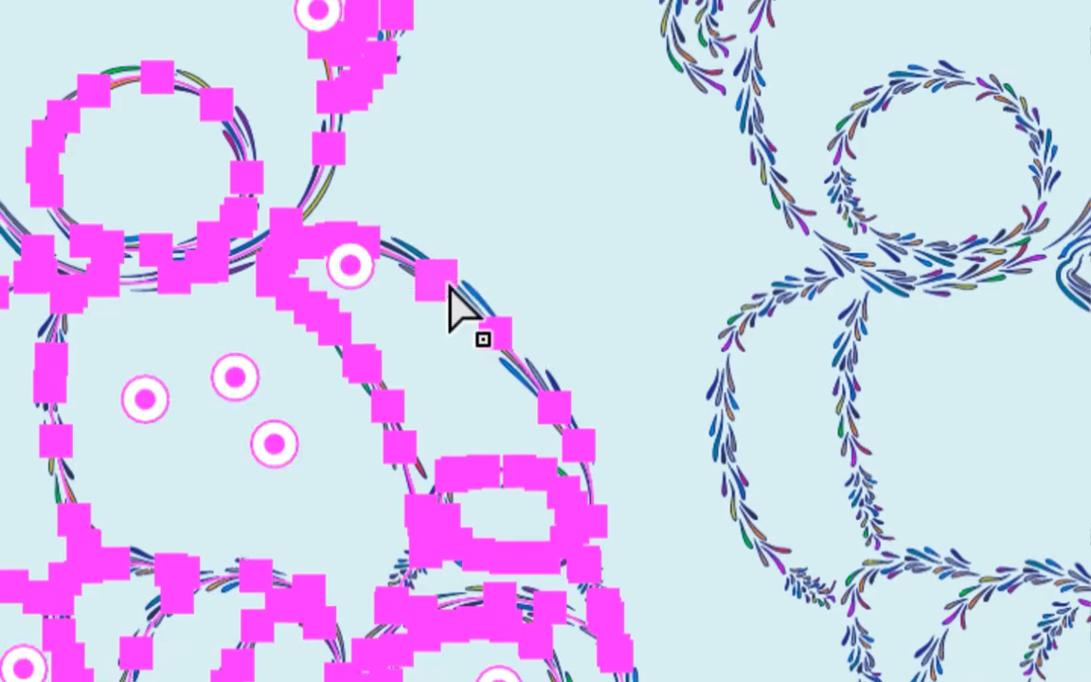
key("v")
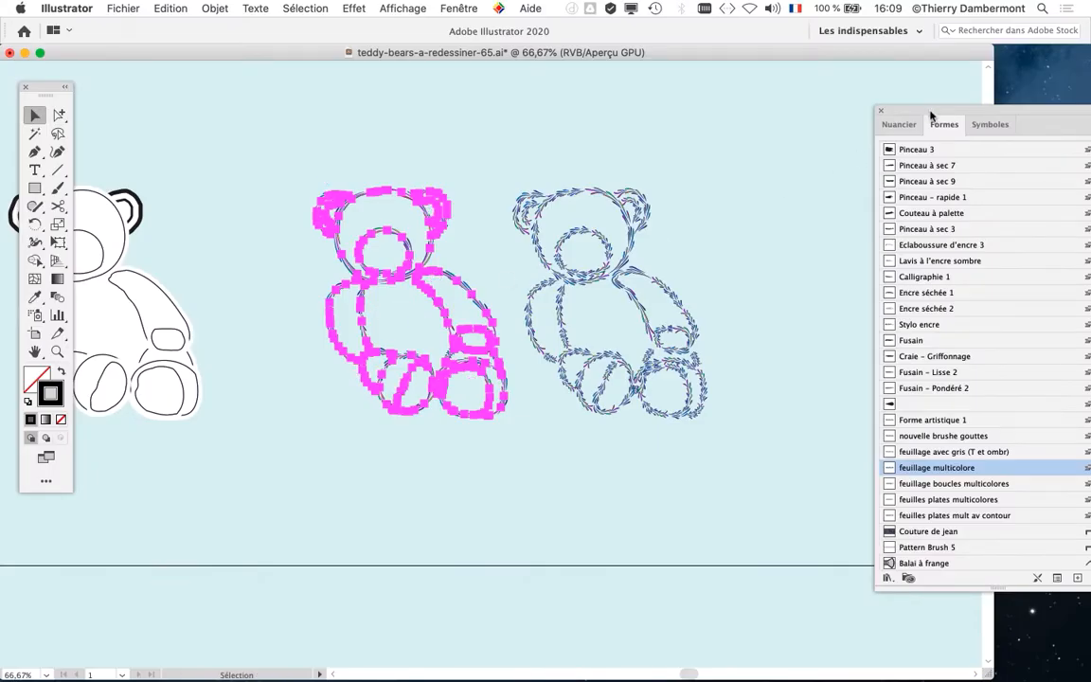
left_click_drag(931, 115, 650, 27)
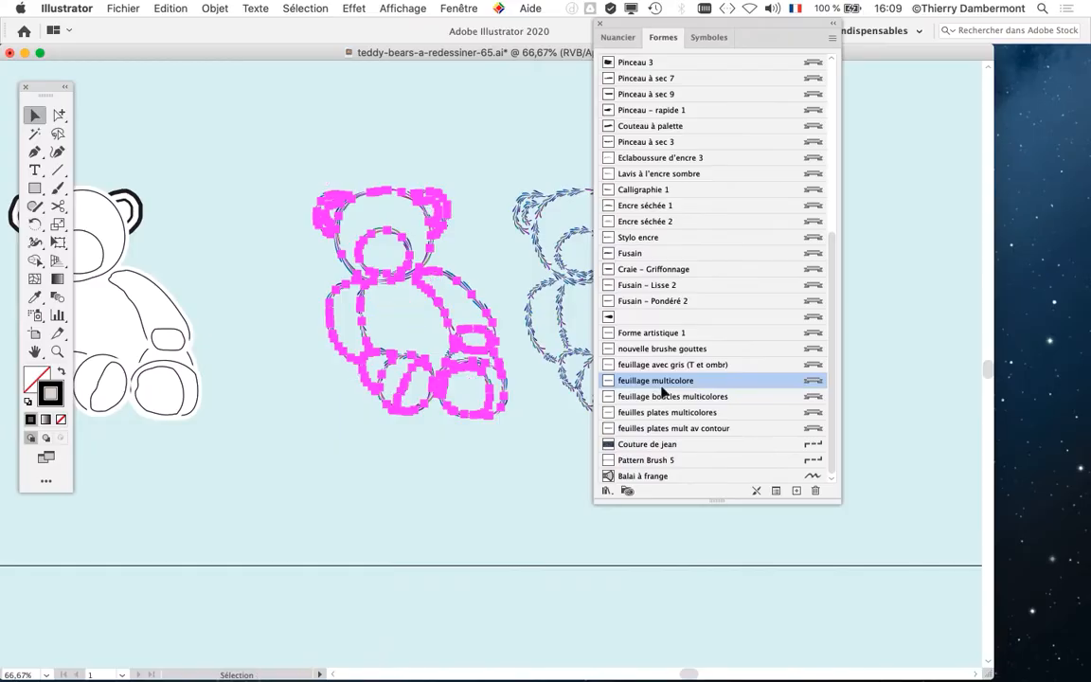
- Examine the brush strokes on the multicoloured bear's arm and paw for comparison with the leaf-patterned bear
left_click_drag(500, 265, 828, 306)
left_click_drag(329, 330, 476, 301)
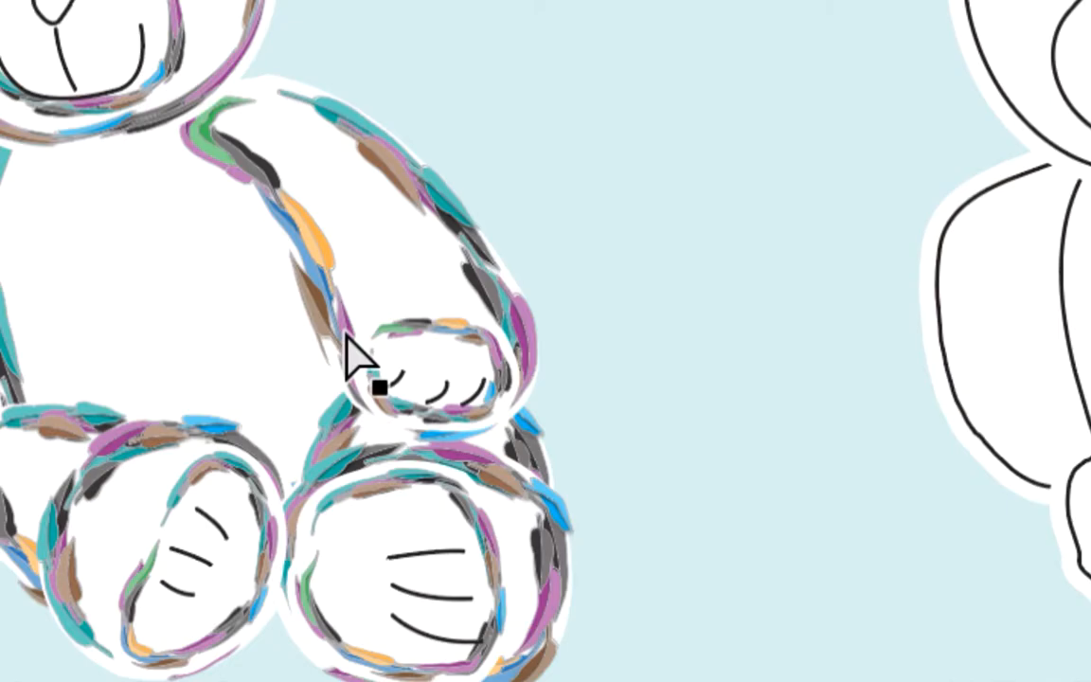
left_click(358, 358)
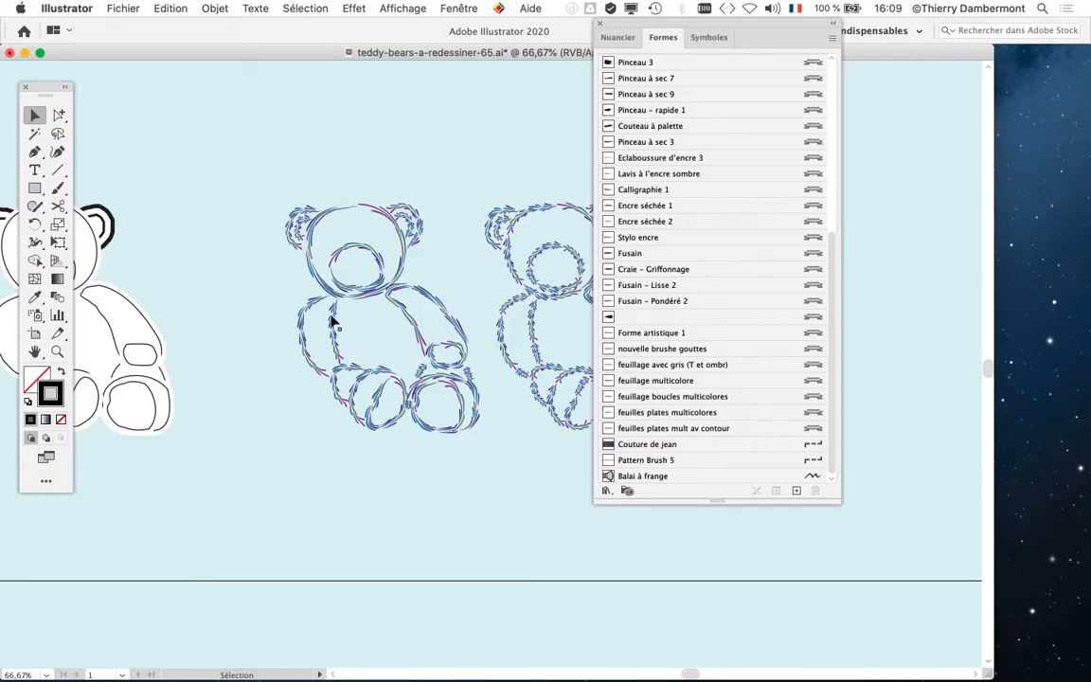
- Move the Formes panel group clear of the two leaf-patterned bears and select the first bear through its arm outline
scroll(334, 324, "up", 2)
left_click_drag(622, 28, 998, 131)
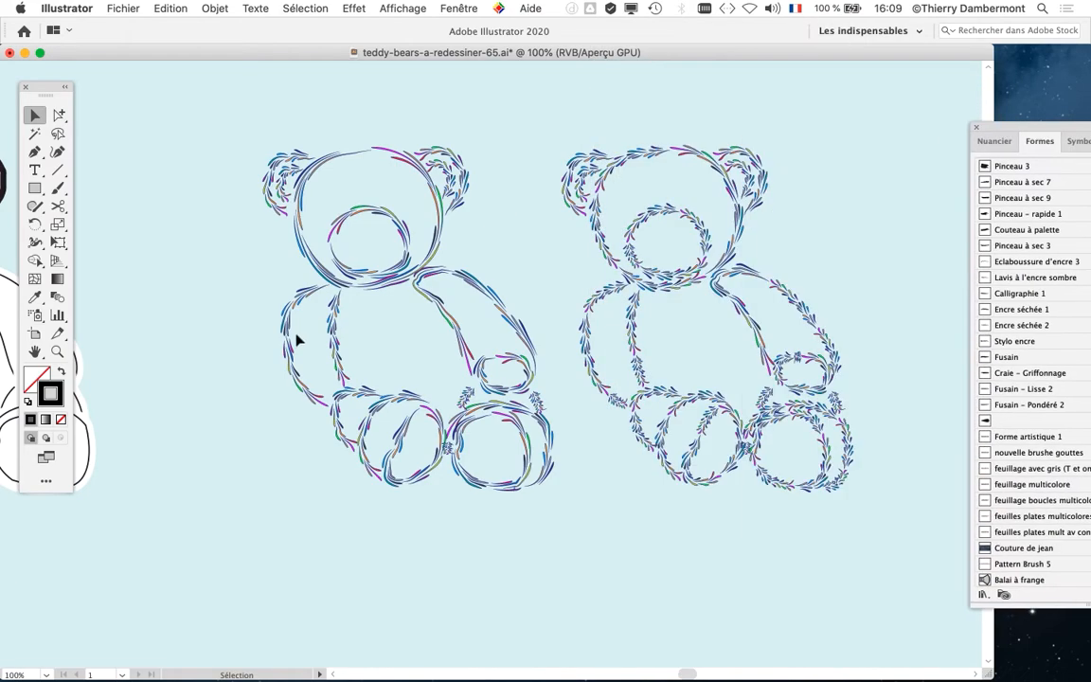
scroll(296, 339, "up", 1)
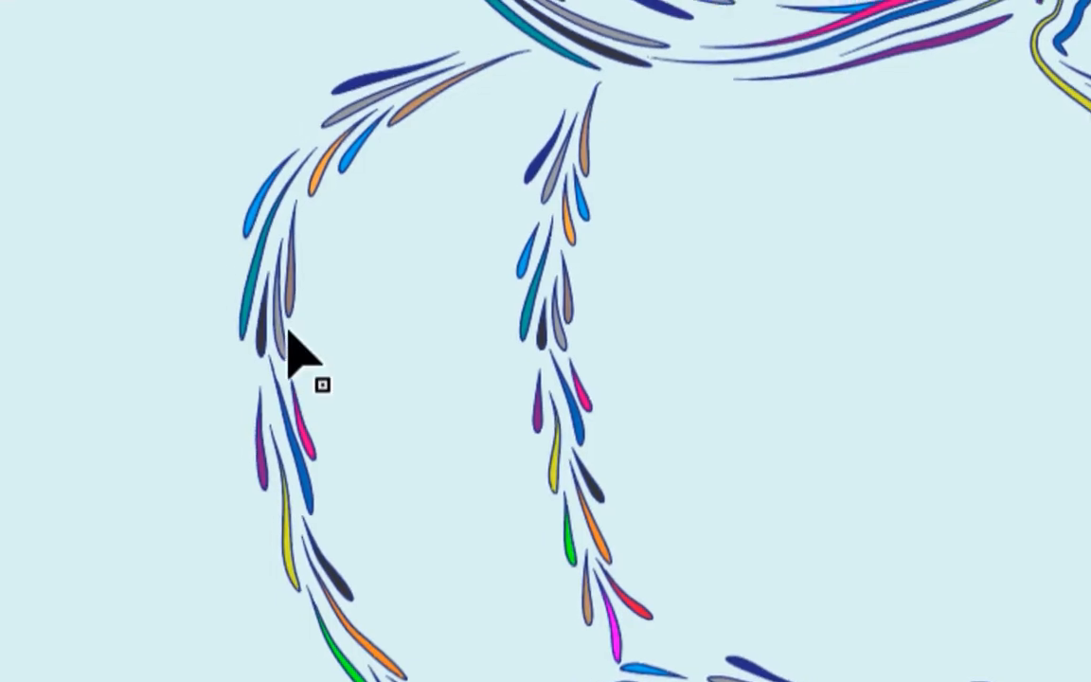
left_click(293, 339)
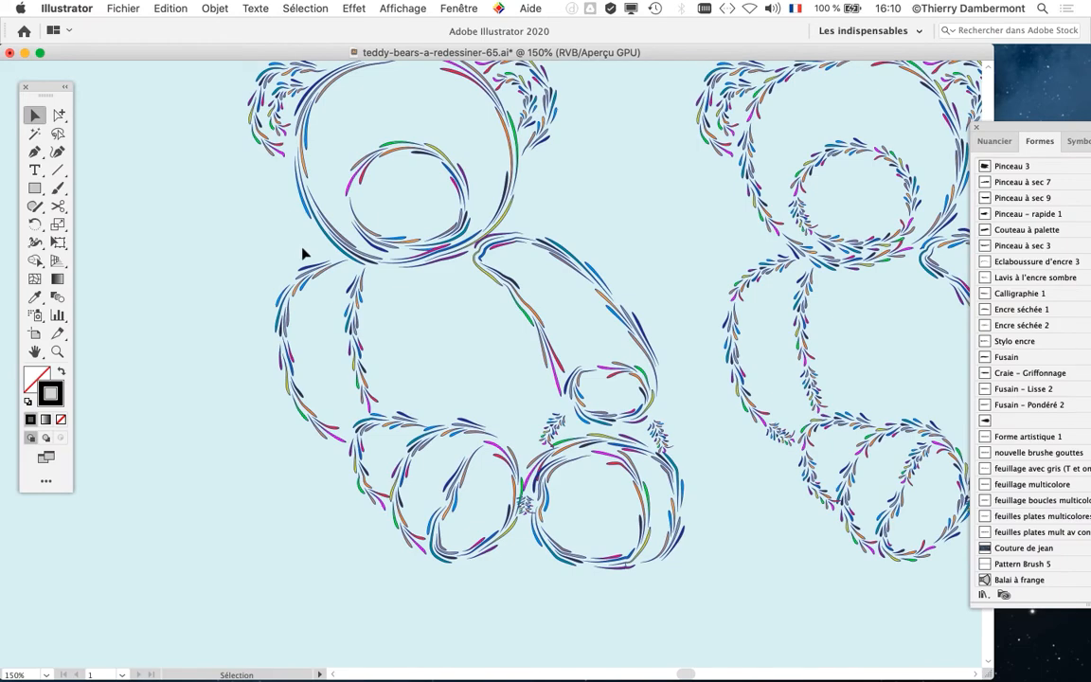
- Switch from Outil Sélection directe progressive to Outil Sélection directe
left_click(360, 447, "alt+super")
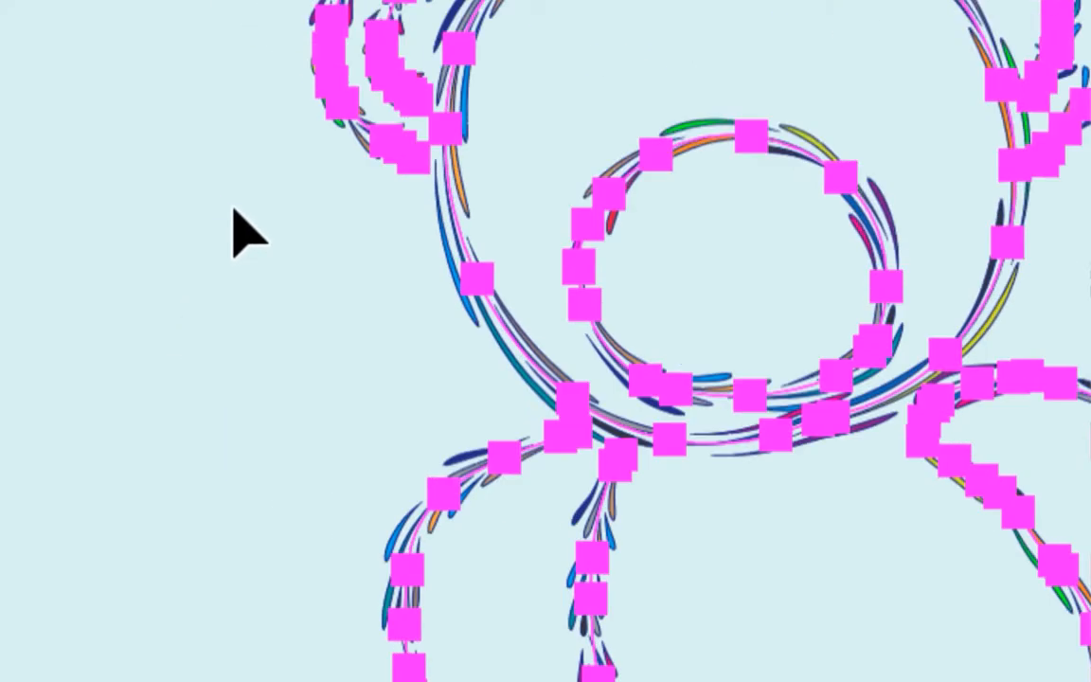
left_click(109, 156)
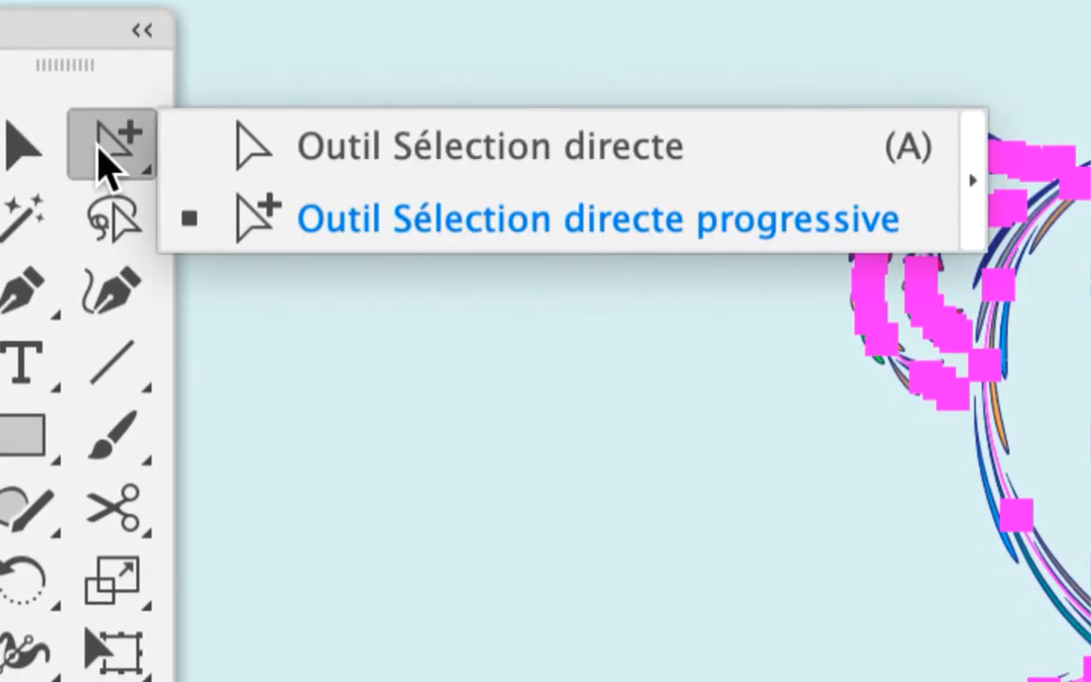
left_click(201, 149)
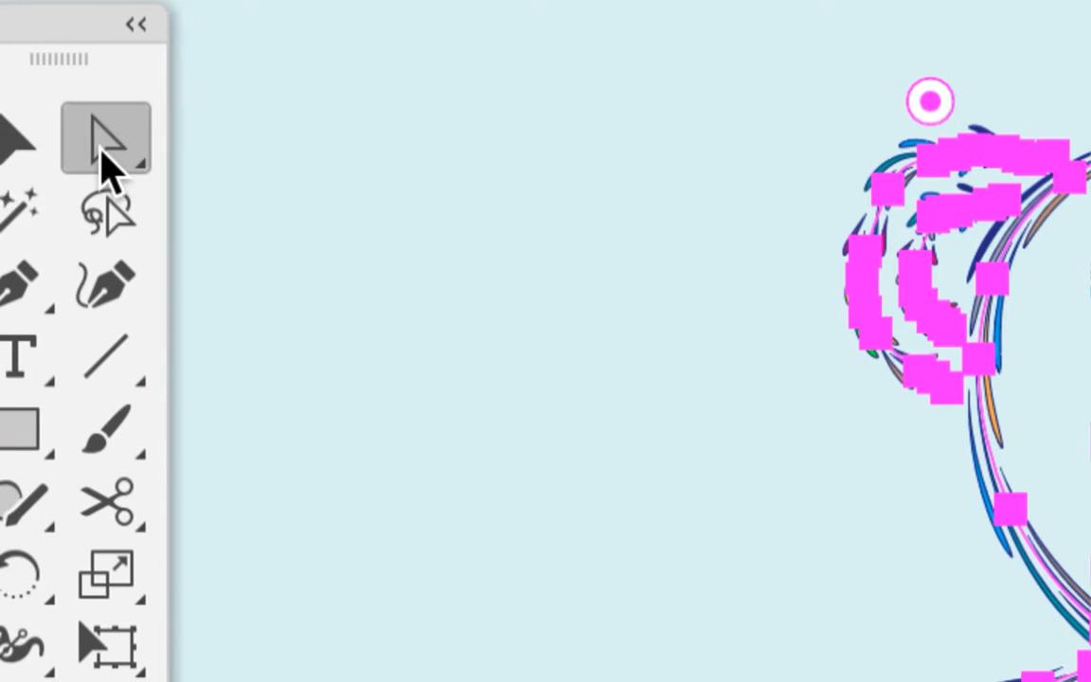
- Switch from Outil Sélection directe to Outil Sélection directe progressive
left_click(109, 156)
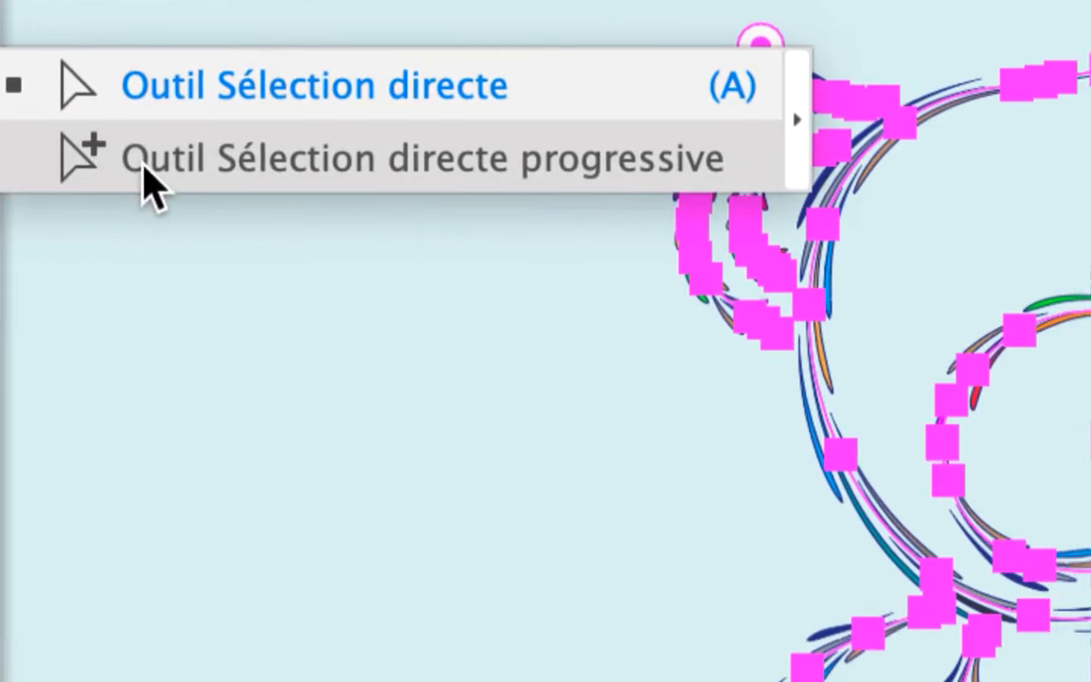
left_click(139, 166)
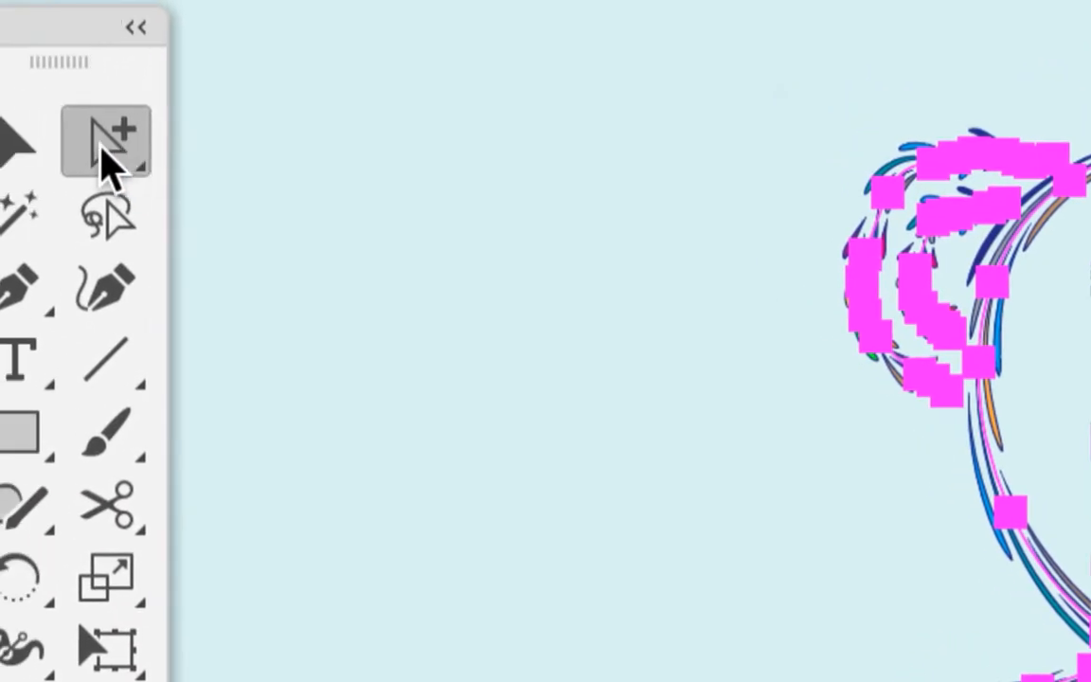
left_click(106, 152)
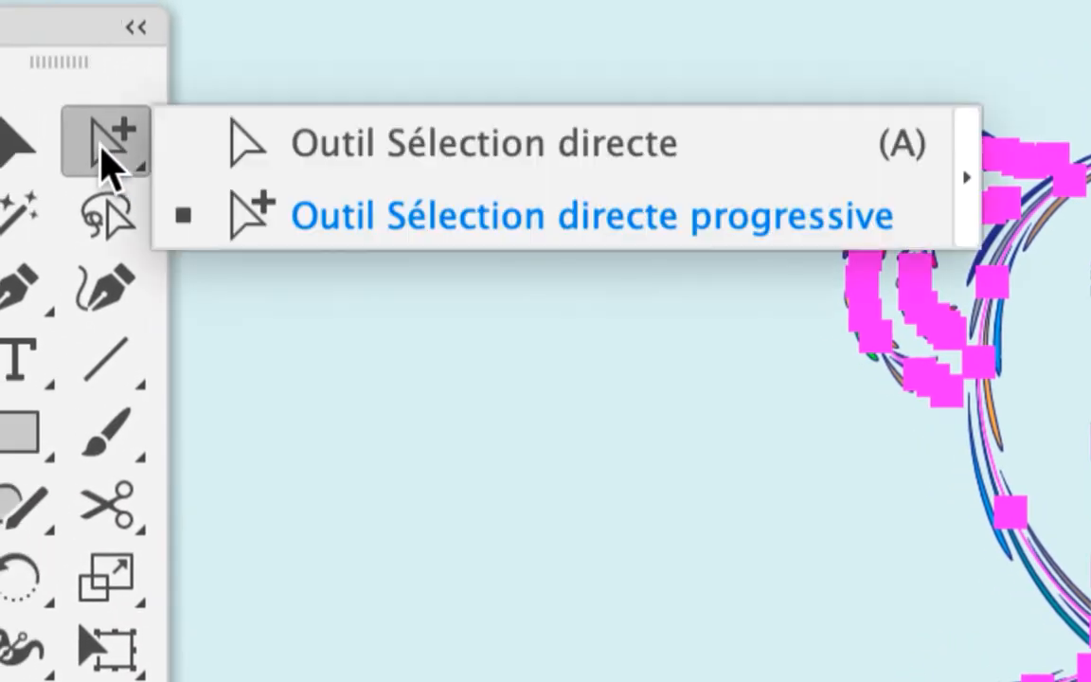
left_click(216, 213)
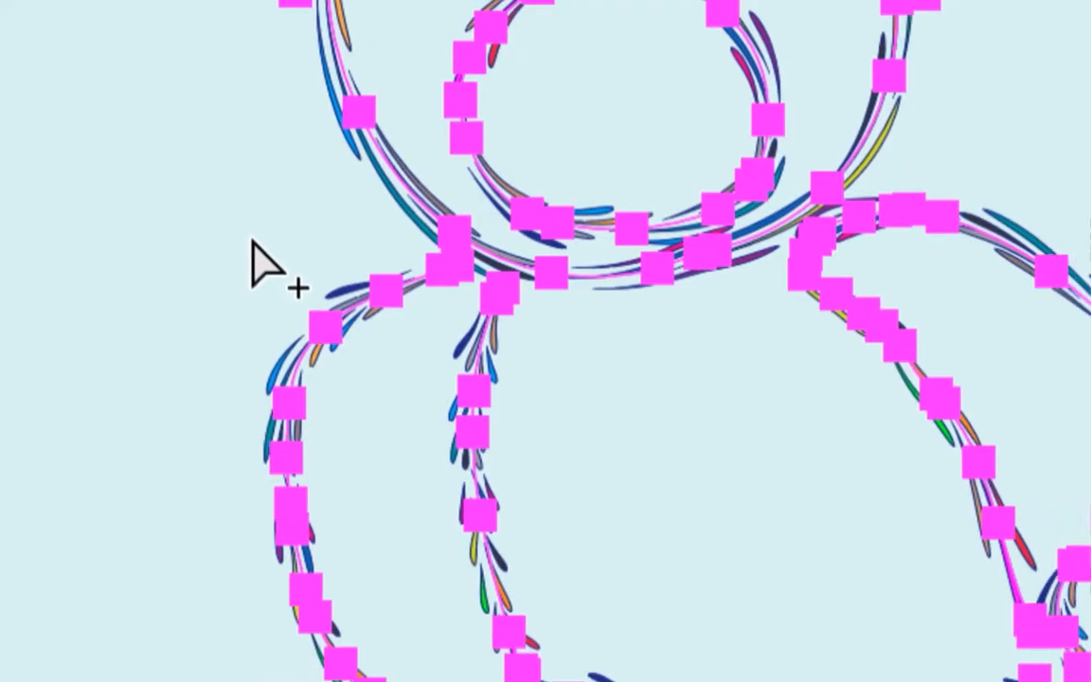
- Pull the first leaf-patterned bear's left arm outline away from its body as a separate path, and undo the move
left_click(253, 243)
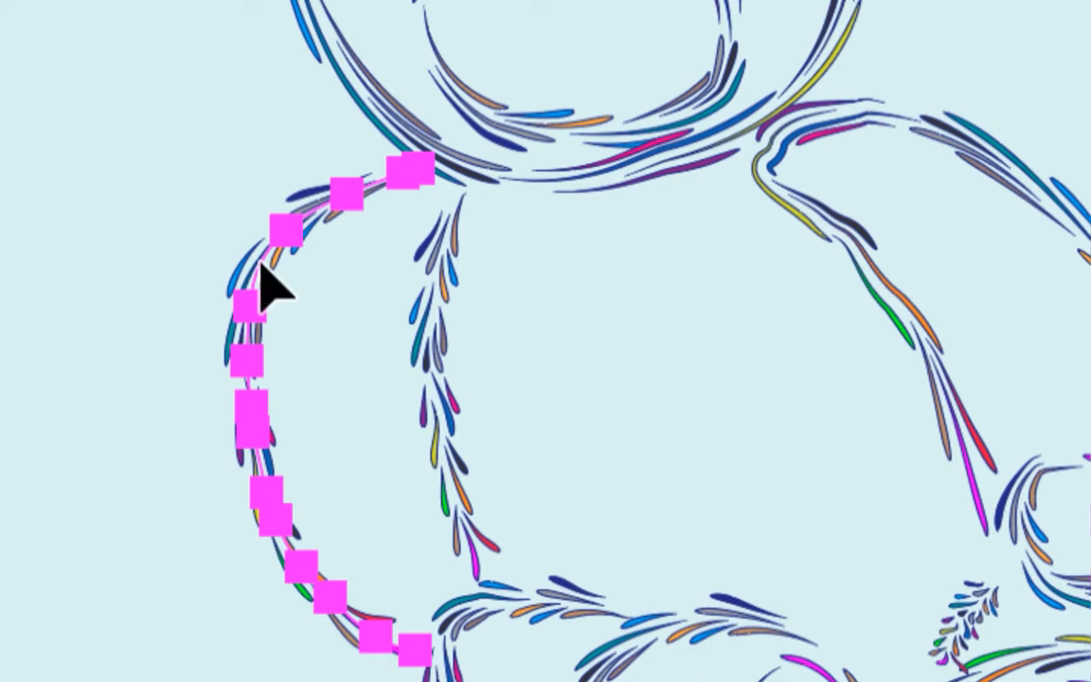
left_click_drag(260, 263, 179, 254)
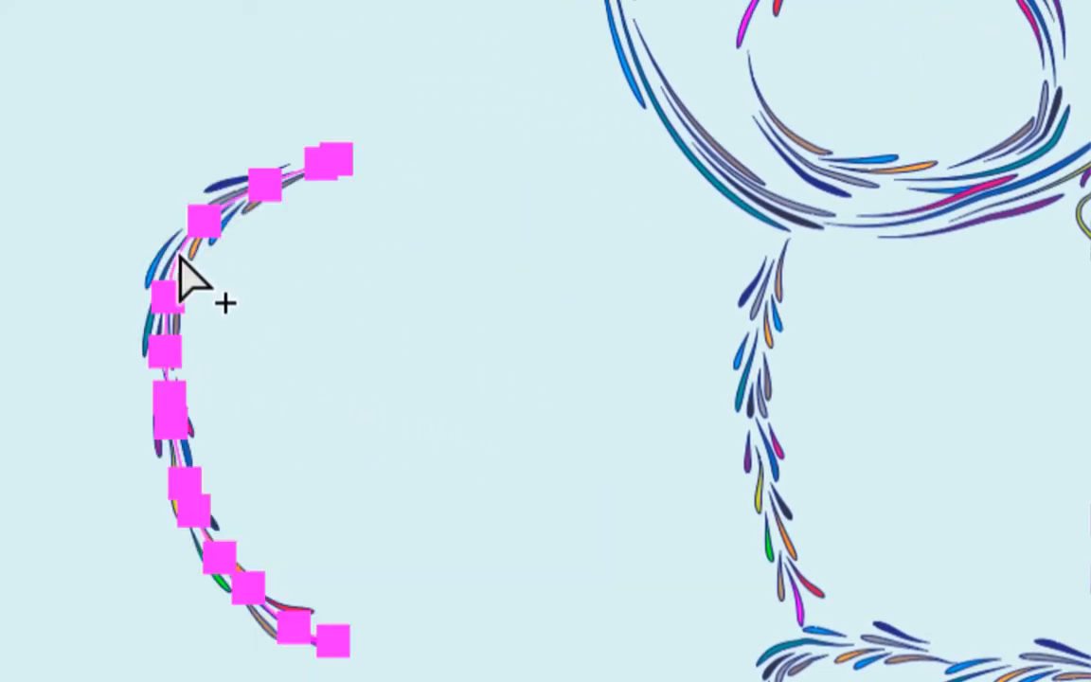
key("ctrl+z")
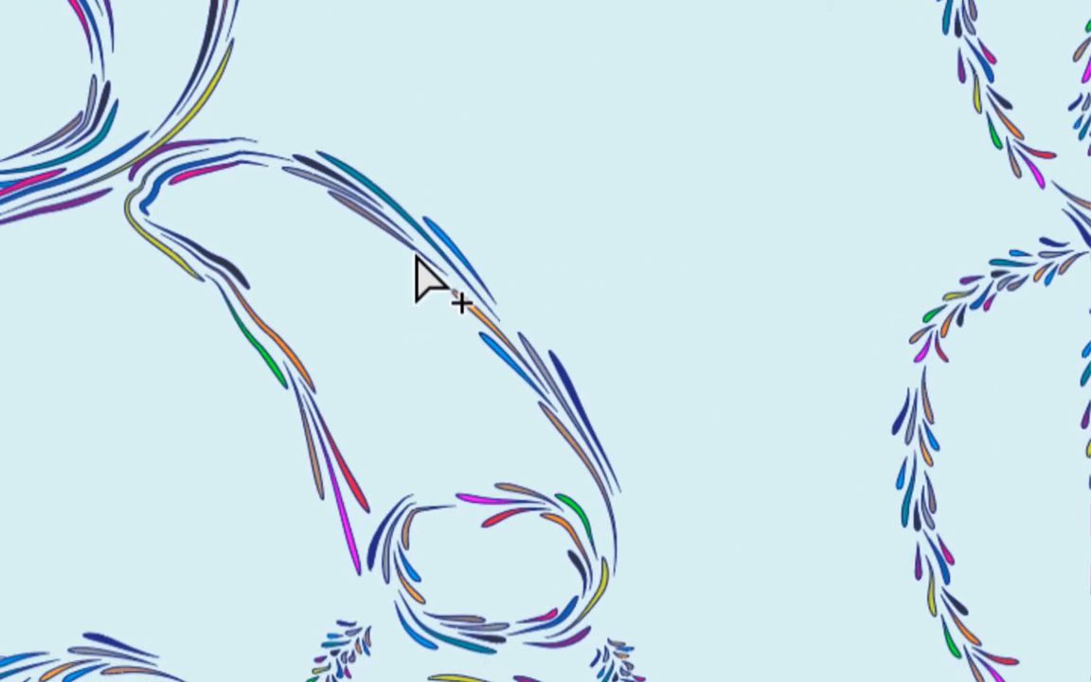
- Move the first leaf-patterned bear's right arm outline up and away from the body towards the second bear
left_click(418, 250)
left_click_drag(418, 272, 474, 237)
left_click(445, 379)
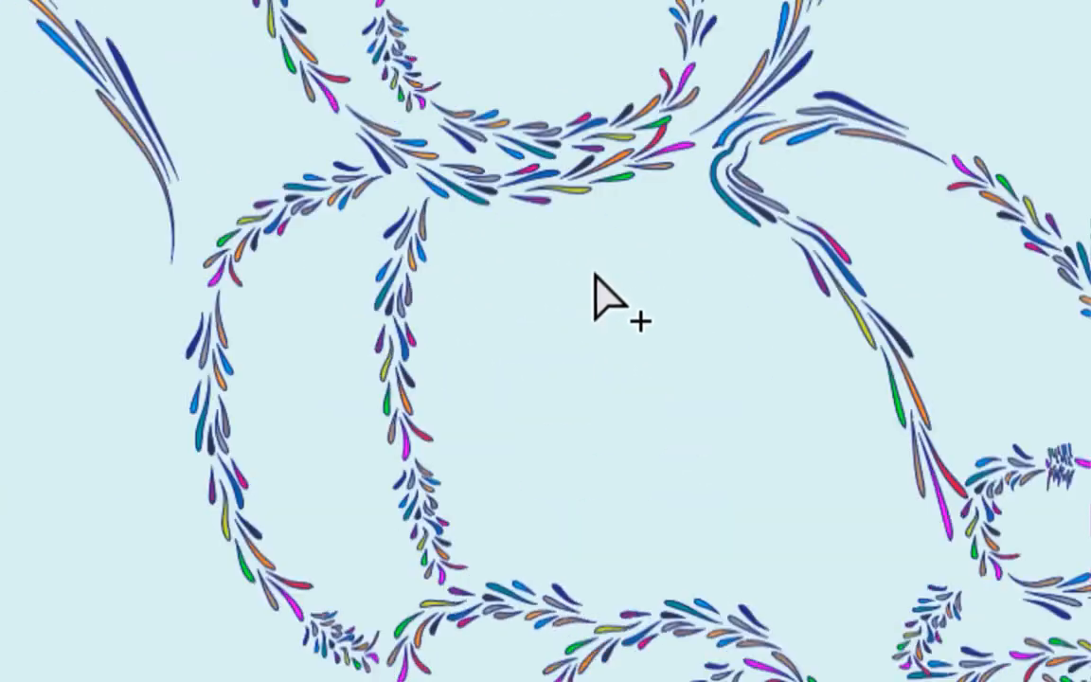
left_click(501, 234)
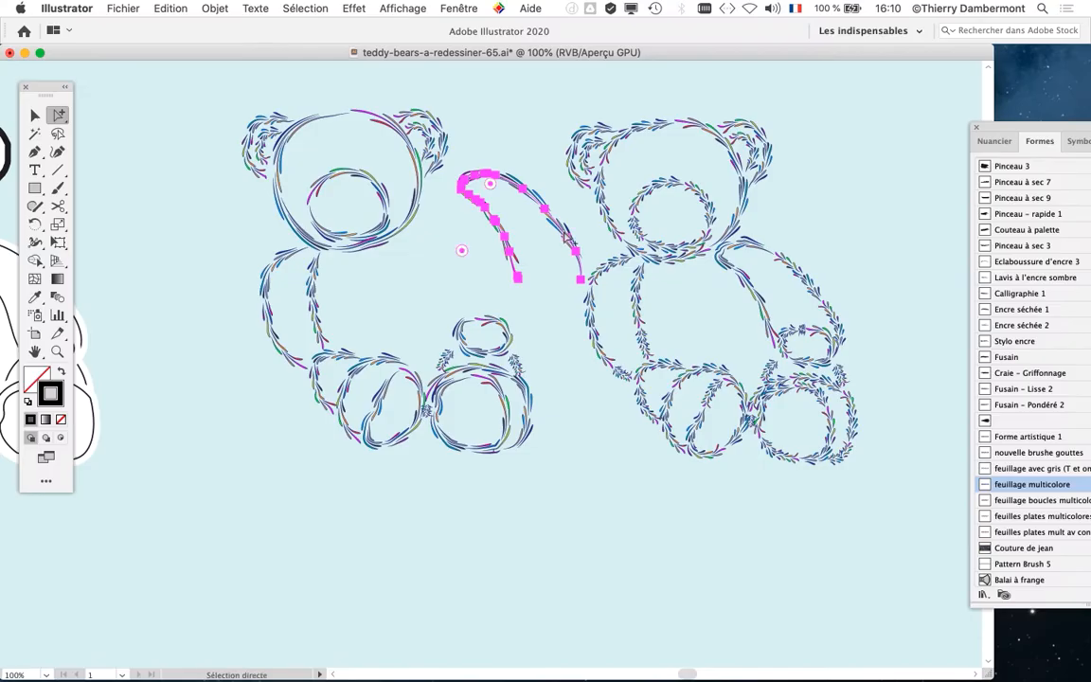
- Bring the Formes panel group into full view and place it to the right of the first leaf-patterned bear
mouse_move(1045, 126)
left_mouse_down()
mouse_move(848, 98)
mouse_move(740, 59)
left_mouse_up()
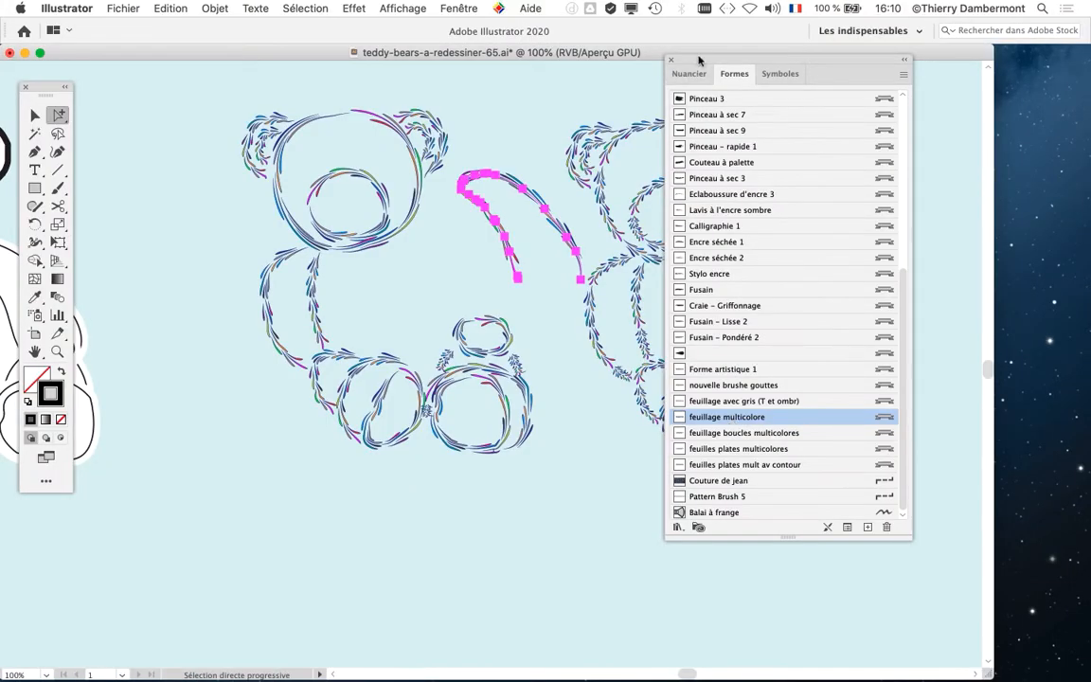
left_click_drag(699, 59, 857, 93)
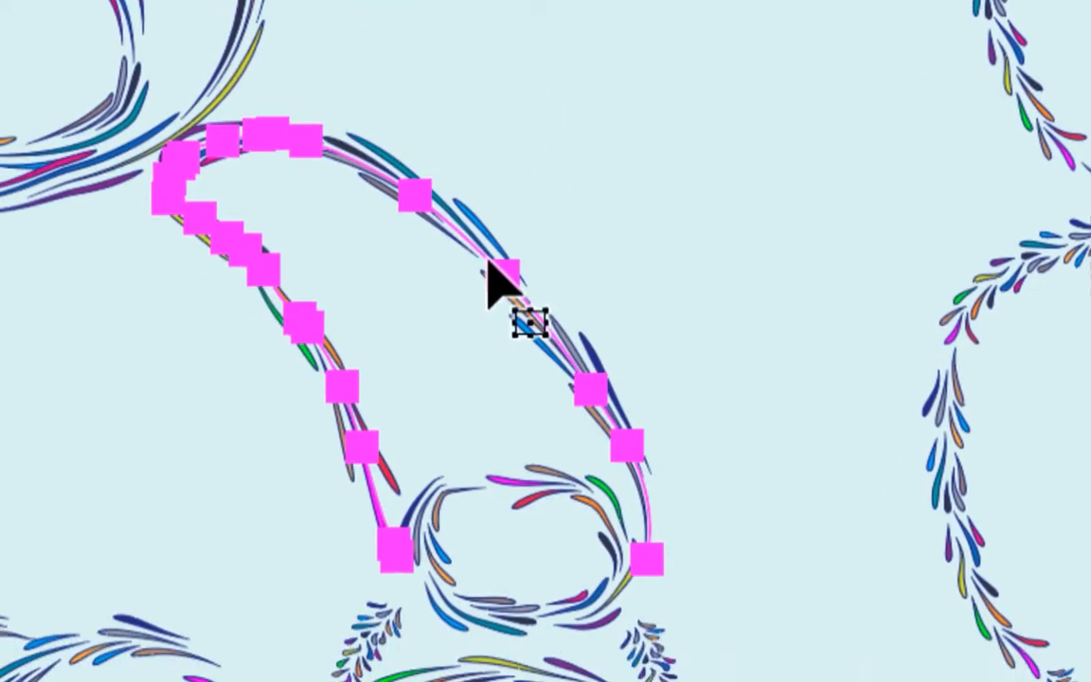
- Move the first bear's closed paw outline into the space between the two bears, and undo the move
left_click_drag(473, 488, 775, 52)
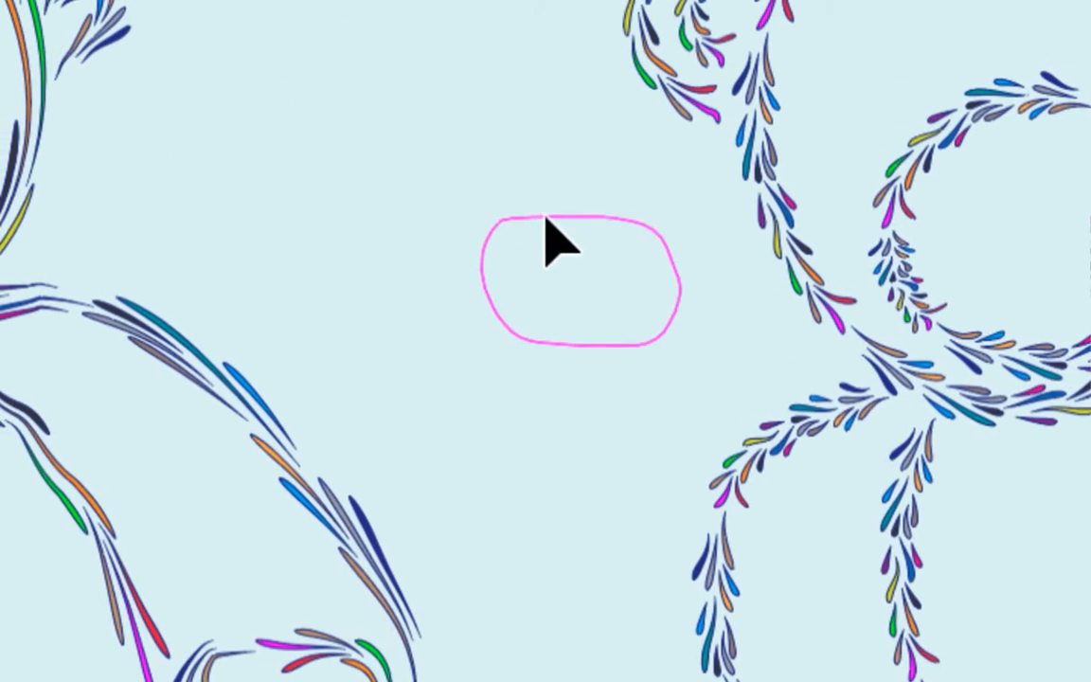
left_click_drag(544, 217, 545, 217)
left_click(446, 240)
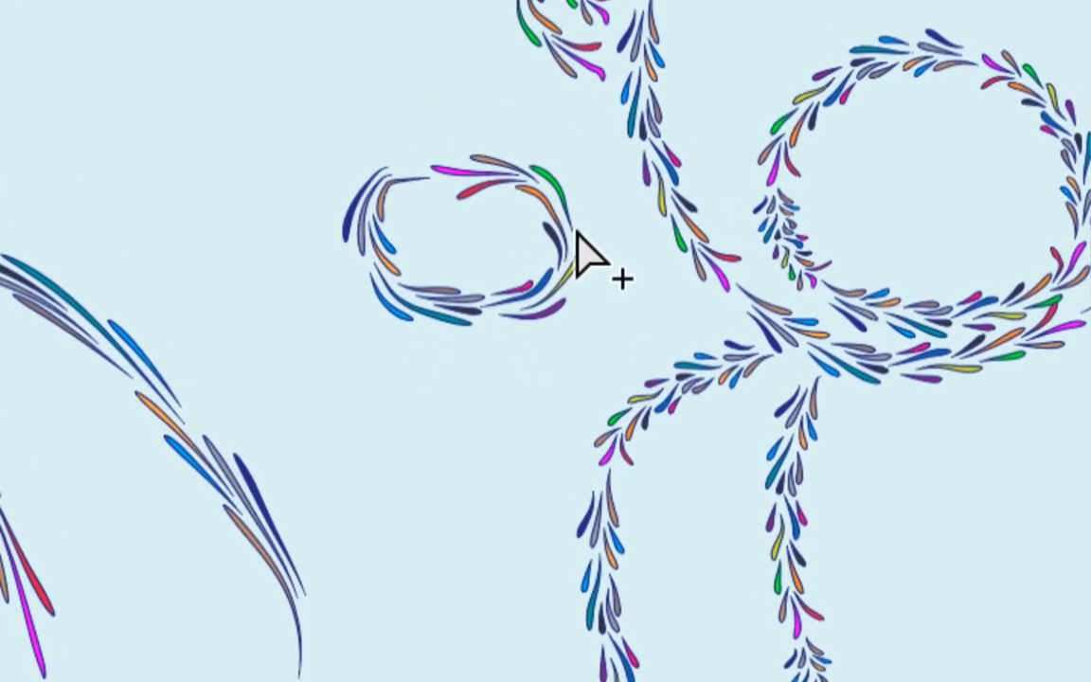
key("ctrl+z")
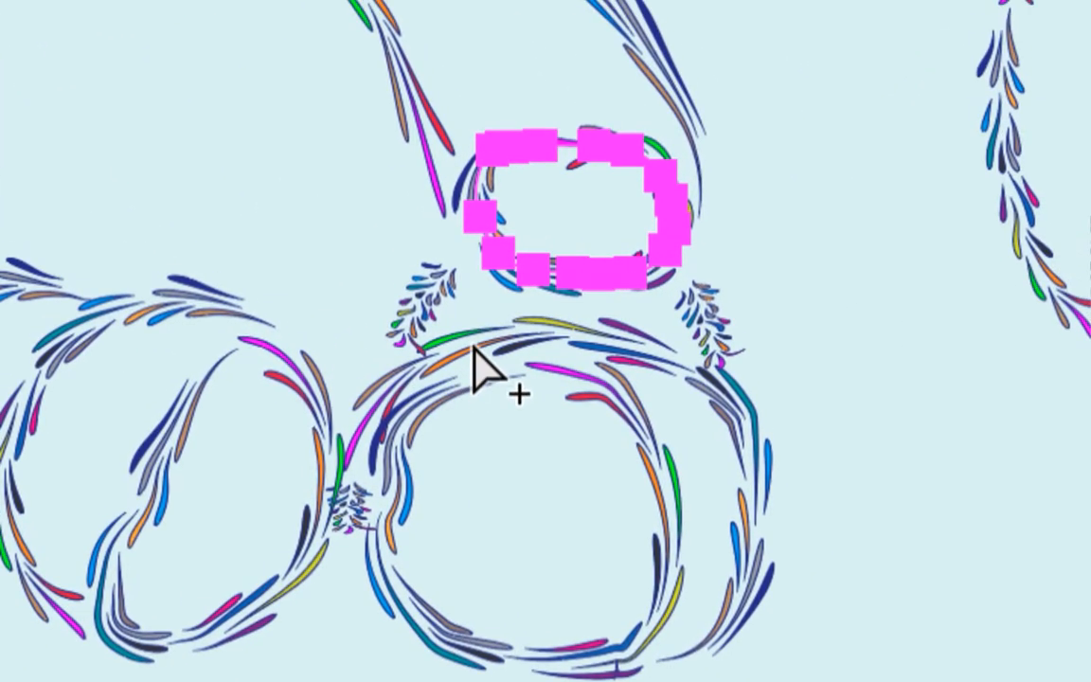
- Move the closed inner outline of the first bear's right foot into the space between the two bears
mouse_move(476, 365)
left_mouse_down()
mouse_move(524, 361)
mouse_move(601, 396)
left_mouse_up()
key("ctrl+z")
left_click(279, 361)
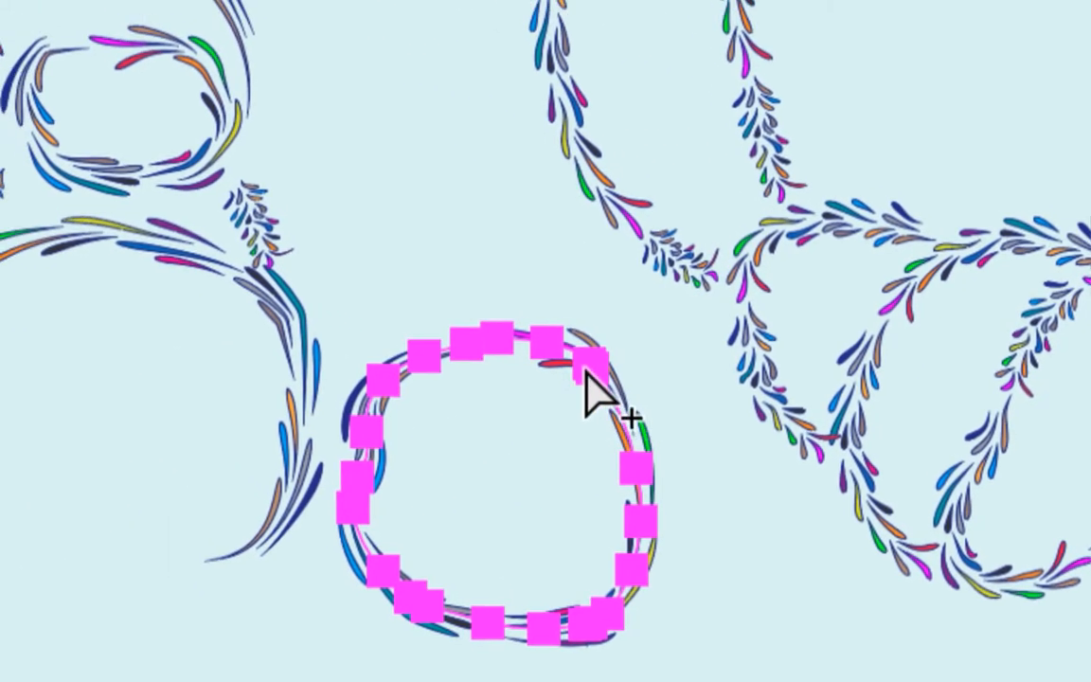
left_click(582, 433)
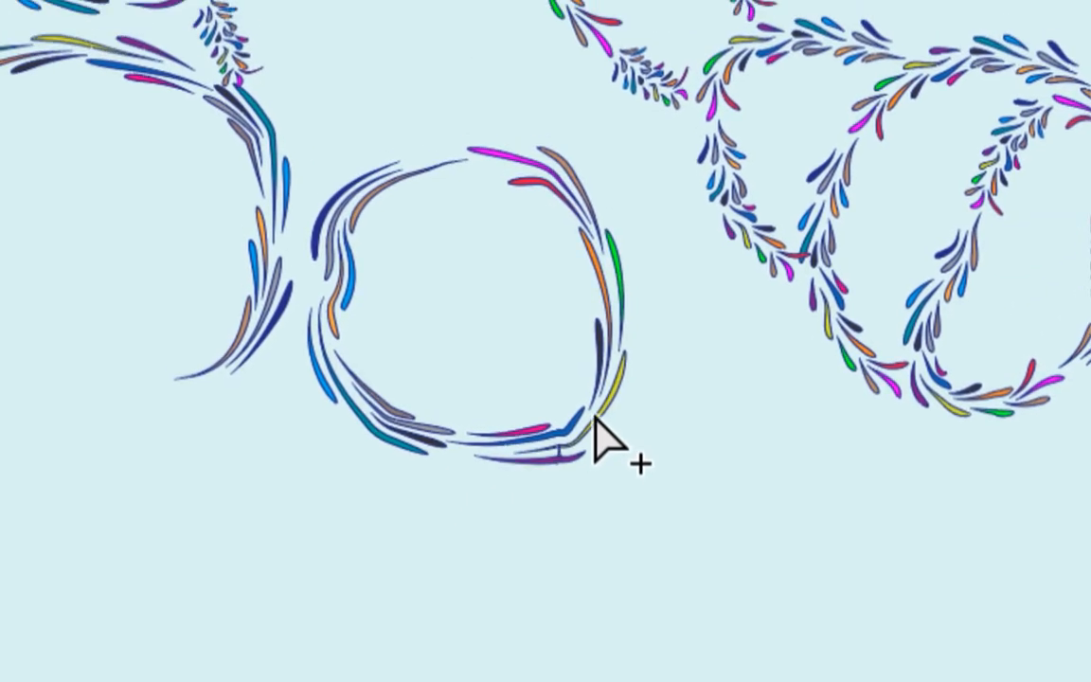
left_click(593, 420)
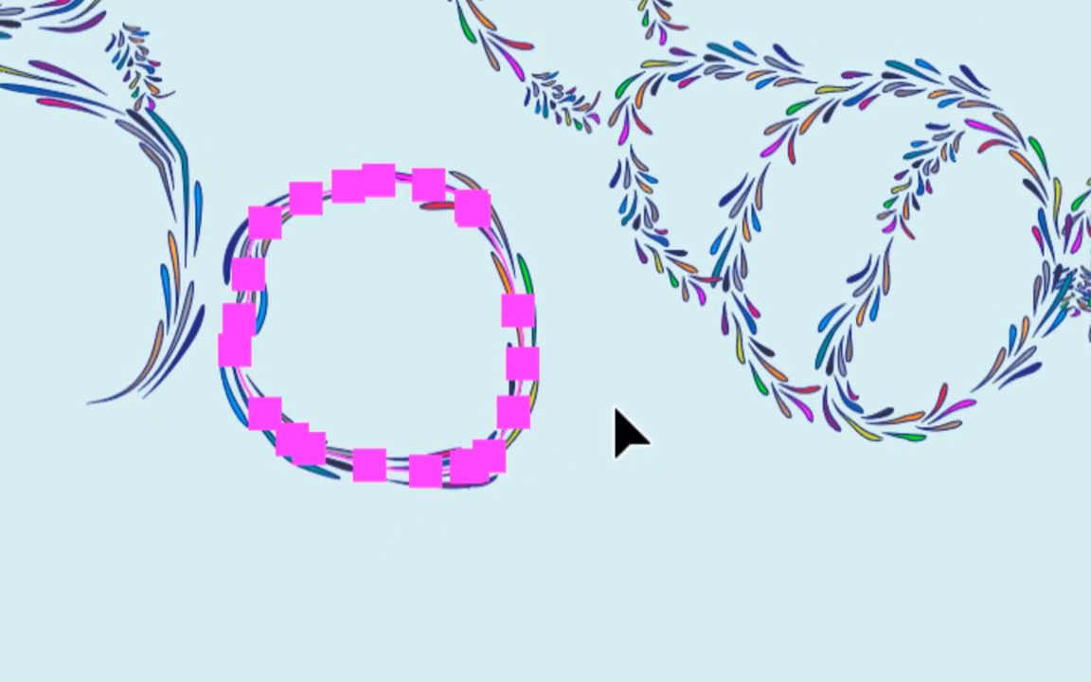
- Show the artwork in outline view and move the right foot's open outer arc below the first bear
key("ctrl+y")
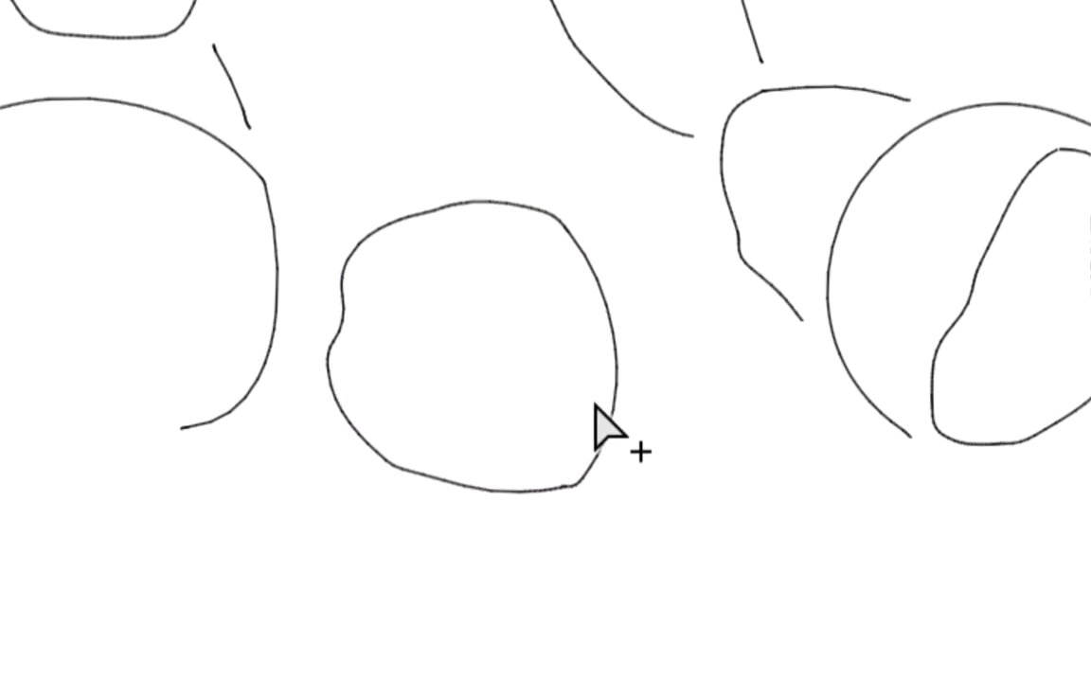
left_click(597, 413)
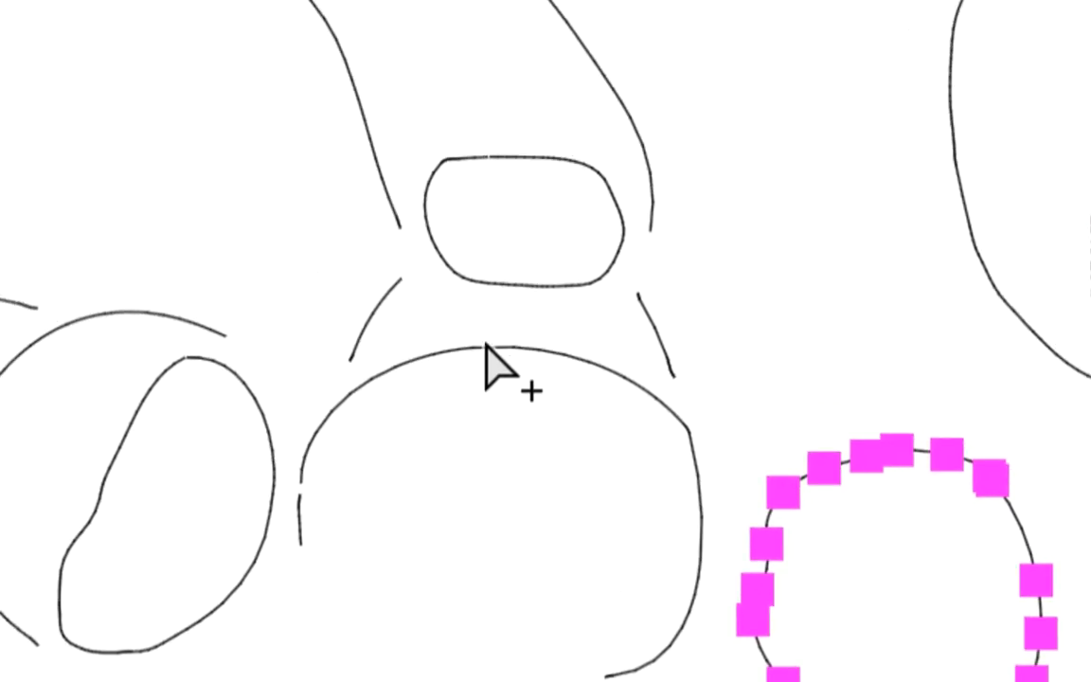
left_click_drag(484, 346, 367, 594)
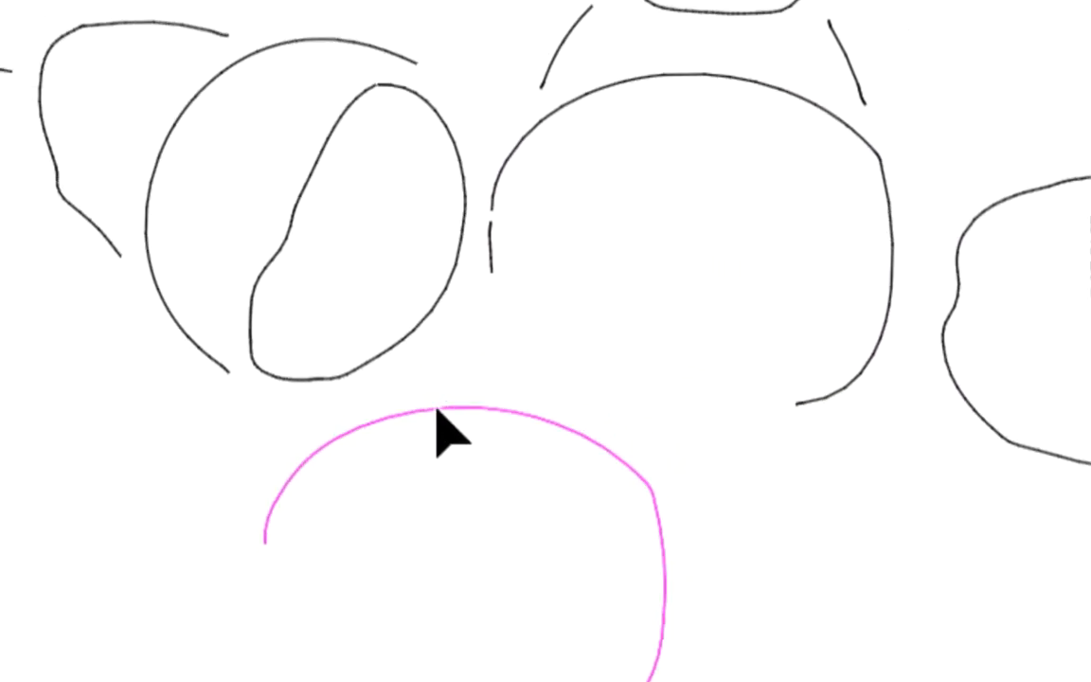
left_click_drag(437, 409, 441, 417)
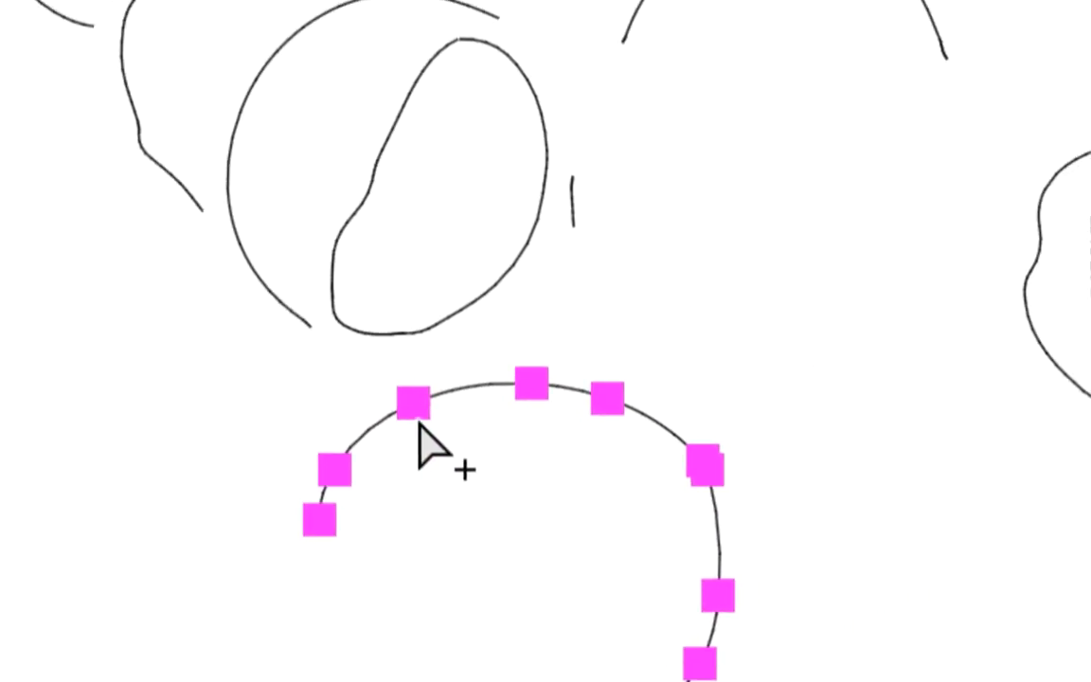
- Return to the coloured preview, deselect the arc, and undo the moves of both right foot outlines
key("ctrl+y")
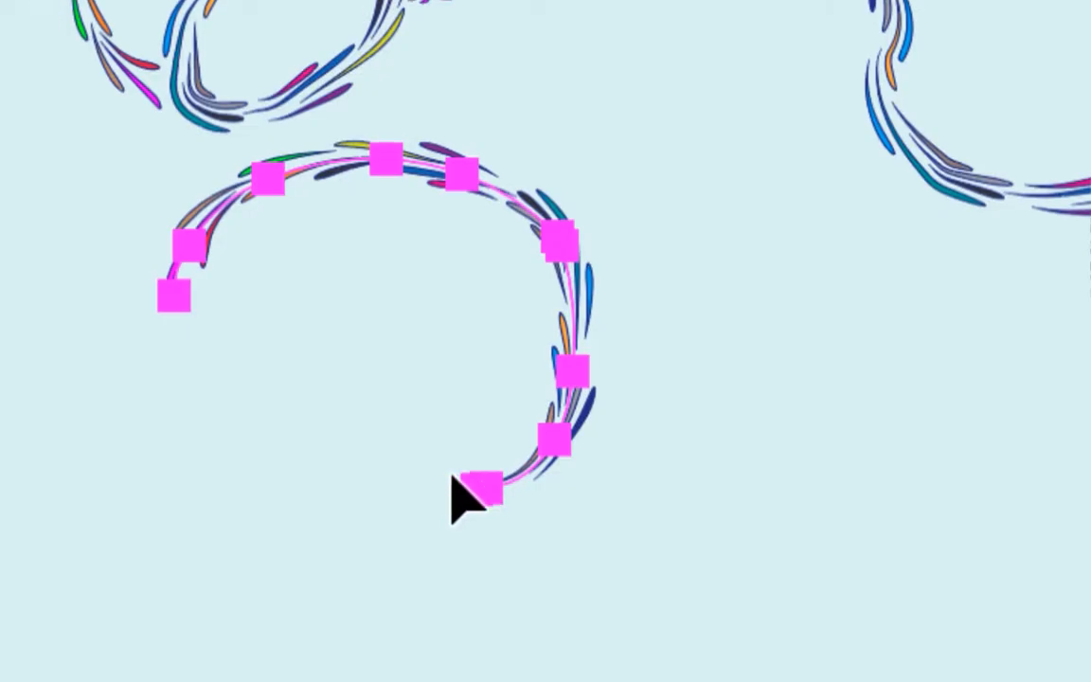
left_click(458, 494)
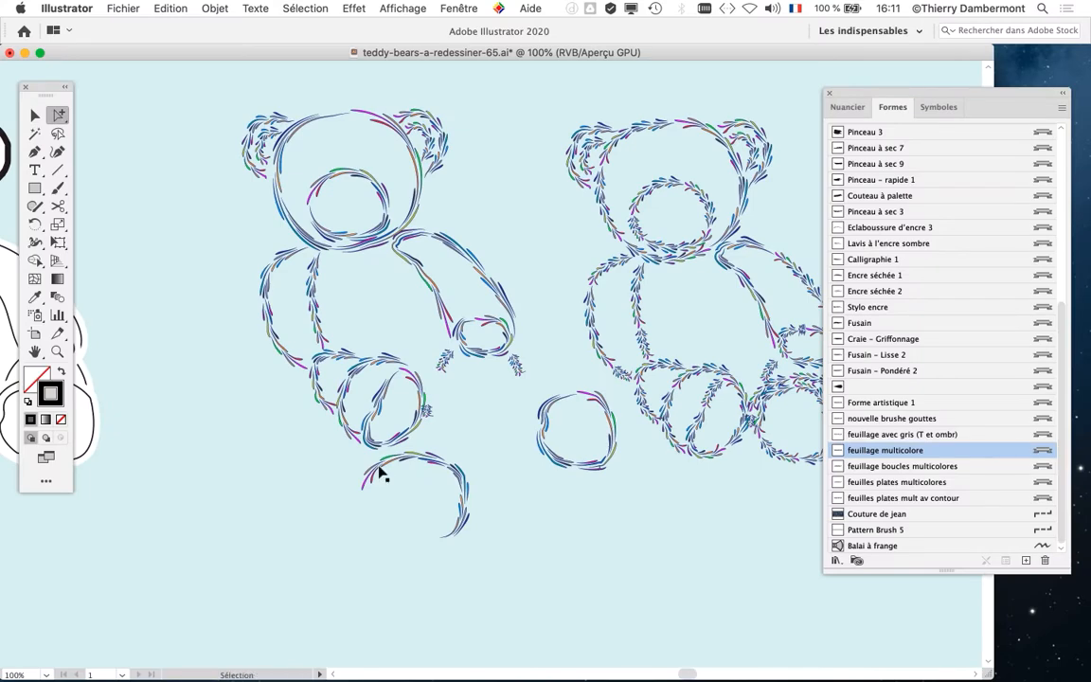
key("super+z")
key("super+z")
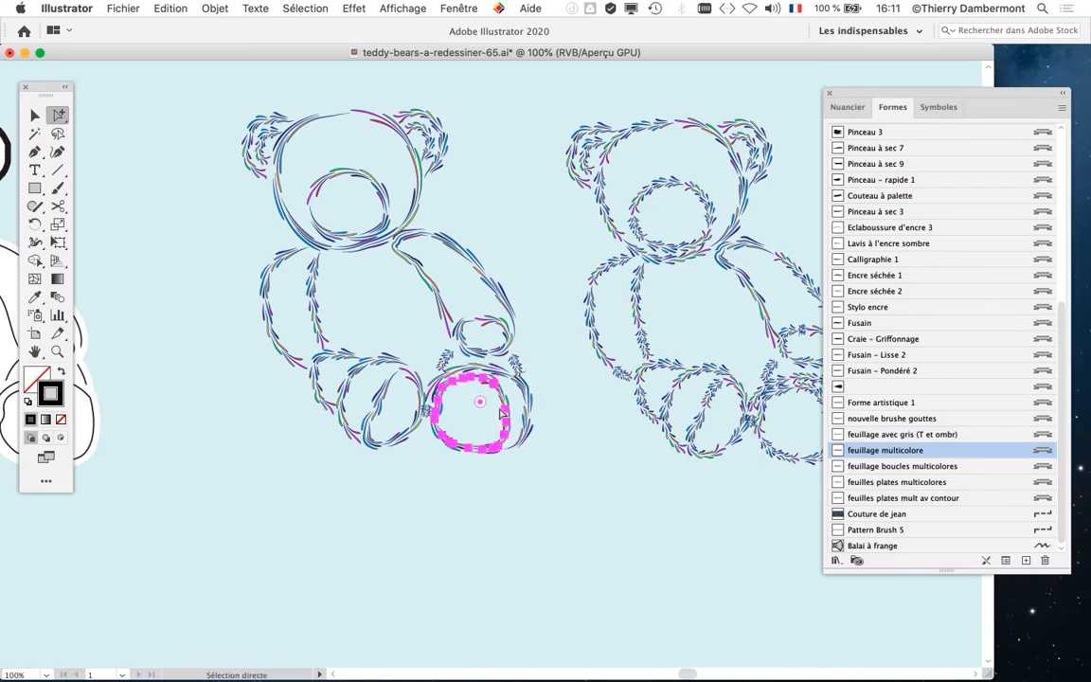
- Pull the lower and upper segments of the second bear's right arm away from its body as separate paths
scroll(501, 413, "up", 2)
scroll(547, 422, "down", 1)
left_click_drag(589, 419, 307, 446)
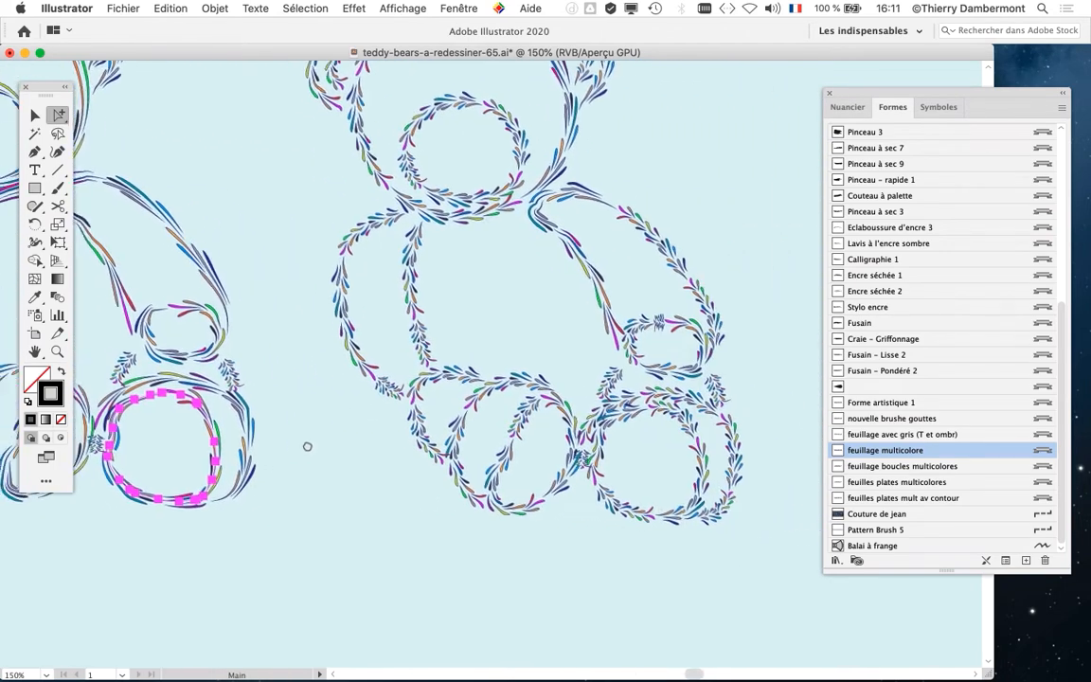
left_click_drag(490, 428, 332, 375)
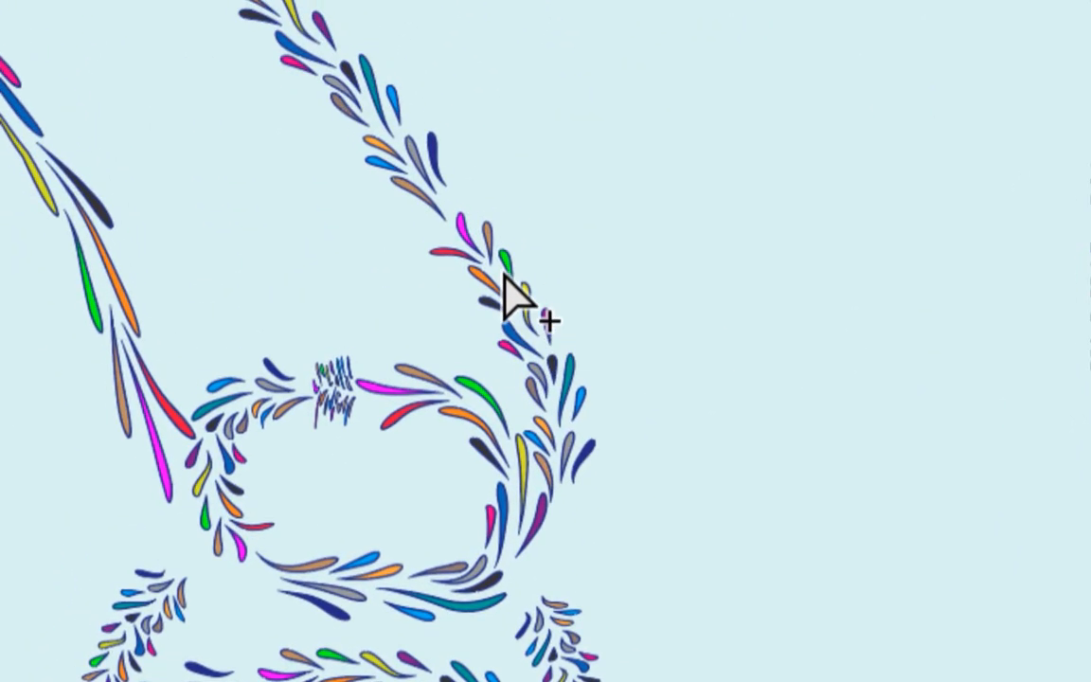
left_click(504, 277)
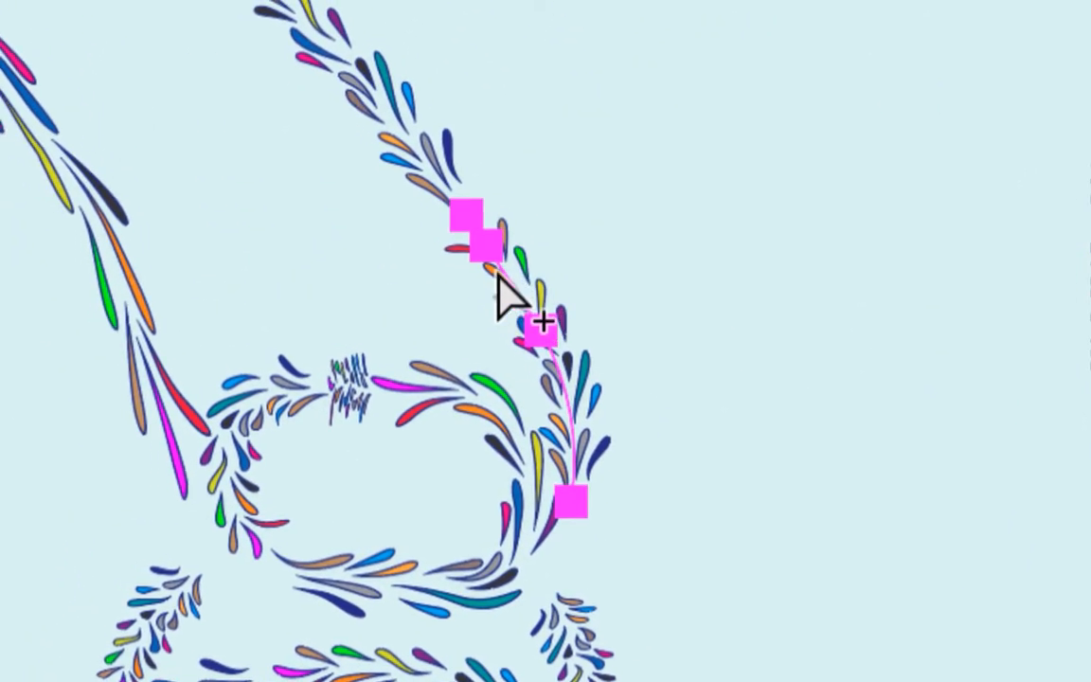
left_click_drag(498, 273, 712, 236)
left_click(411, 120)
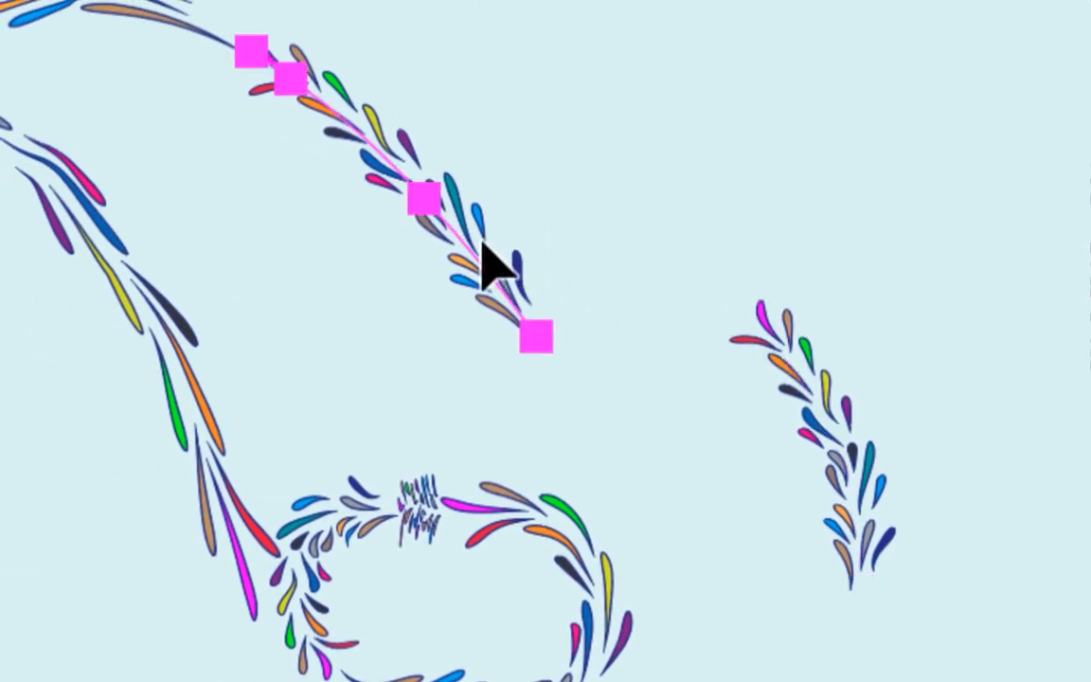
left_click_drag(481, 241, 632, 134)
- Move segments of the second bear's paw and right foot outlines aside to separate them from their neighbouring paths
left_click_drag(613, 591, 632, 602)
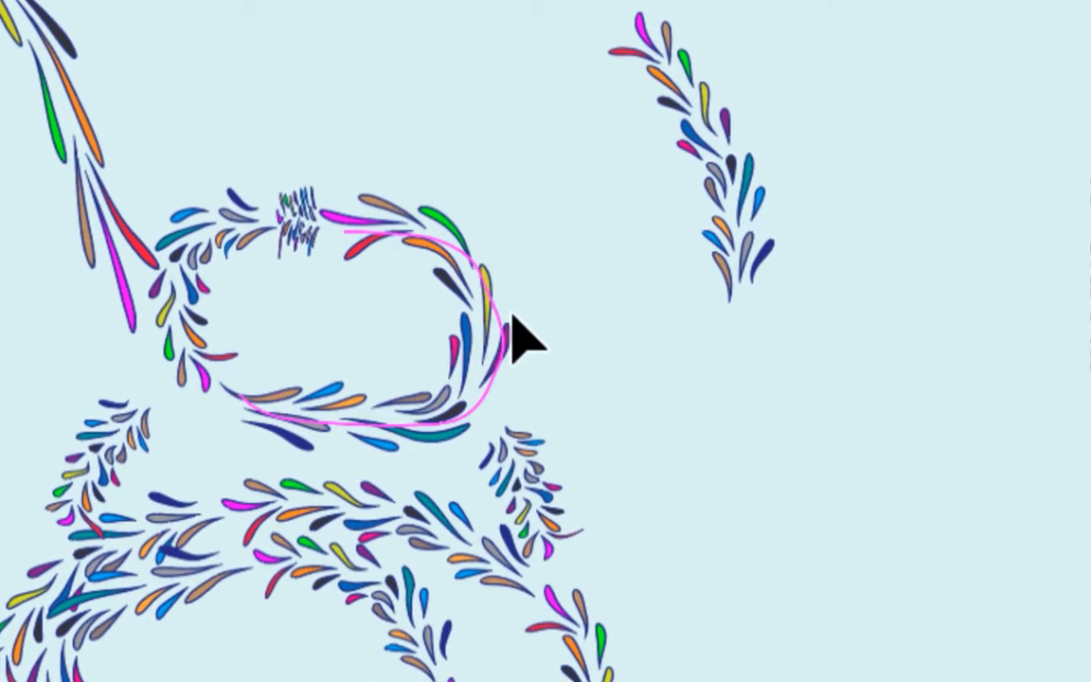
left_click_drag(519, 336, 644, 365)
left_click(531, 421)
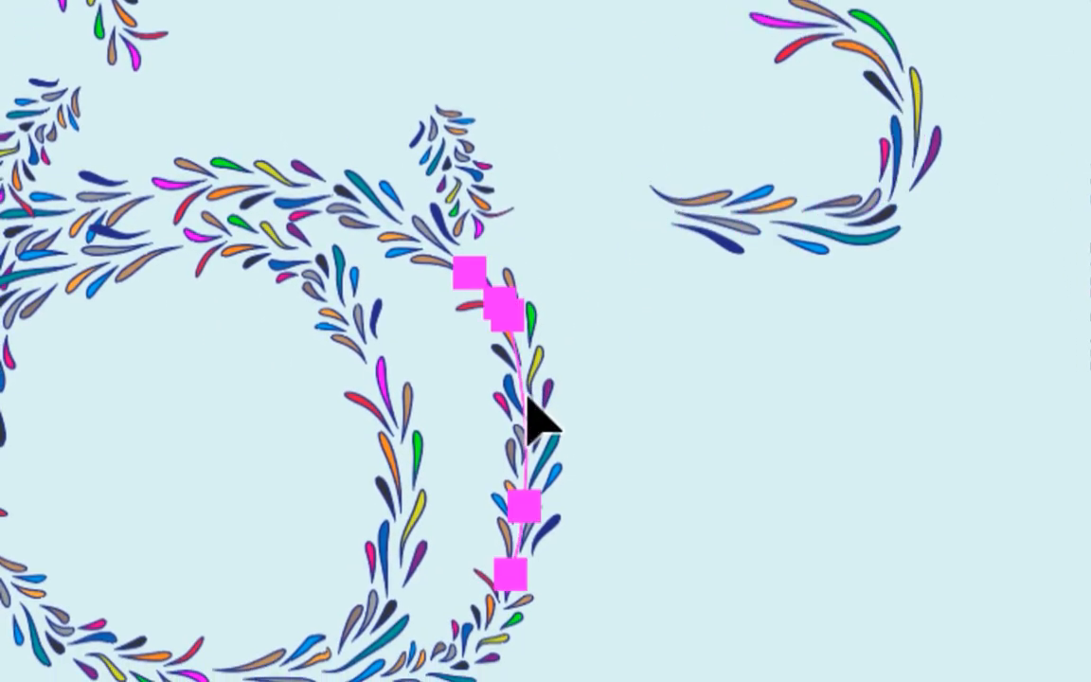
left_click_drag(526, 398, 582, 411)
left_click_drag(519, 449, 555, 505)
left_click_drag(94, 370, 0, 514)
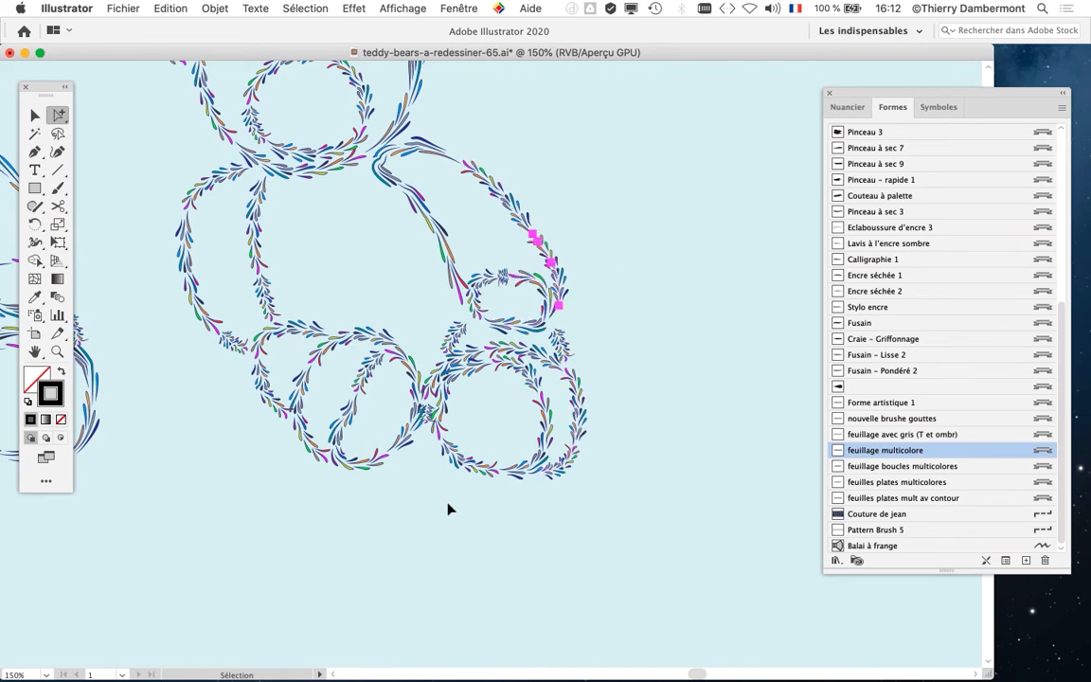
- Examine the anchor points along the first bear's continuous right arm outline at close range
left_click_drag(415, 476, 766, 480)
left_click_drag(420, 320, 519, 432)
scroll(476, 310, "up", 1)
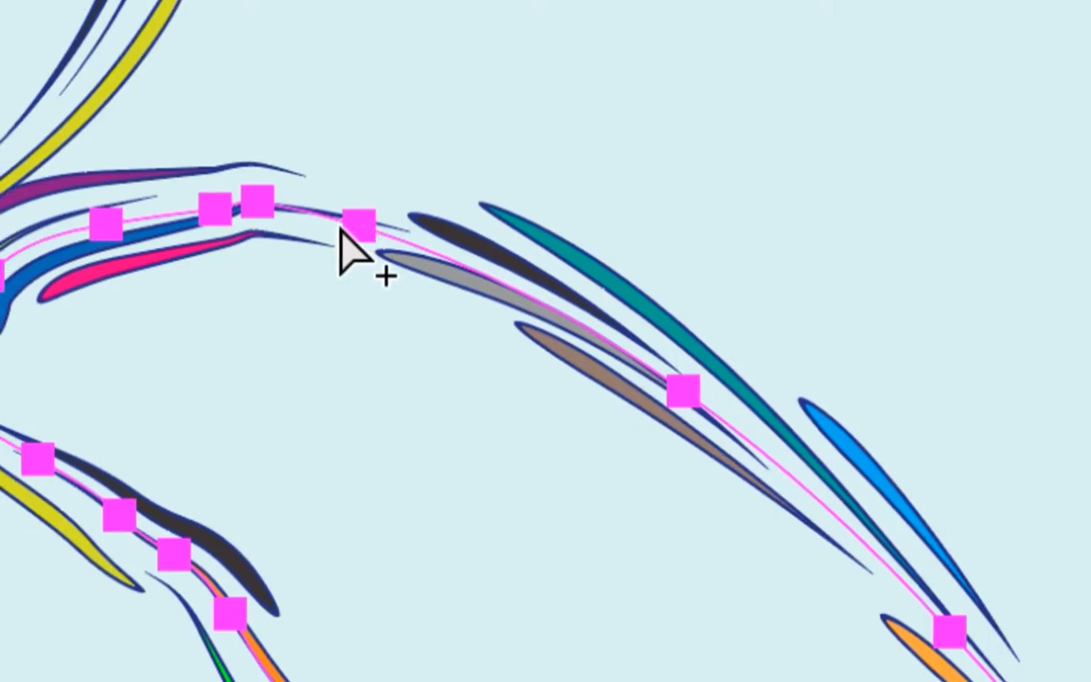
scroll(372, 235, "down", 5)
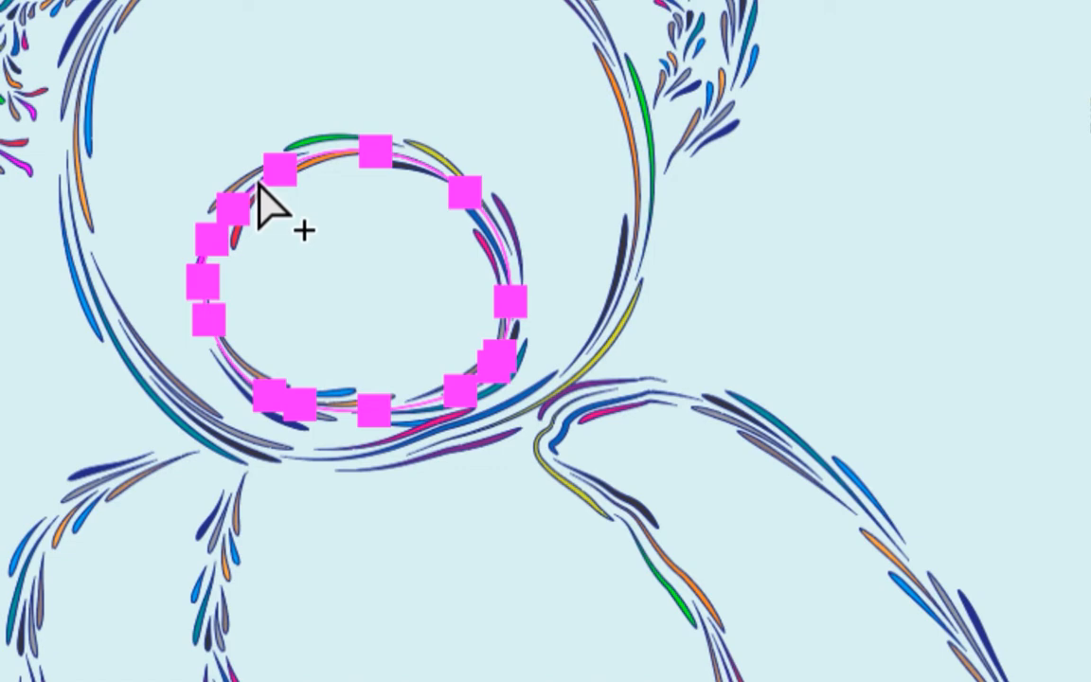
- Reselect Outil Sélection directe progressive for working on the first bear's muzzle path
left_click(88, 140)
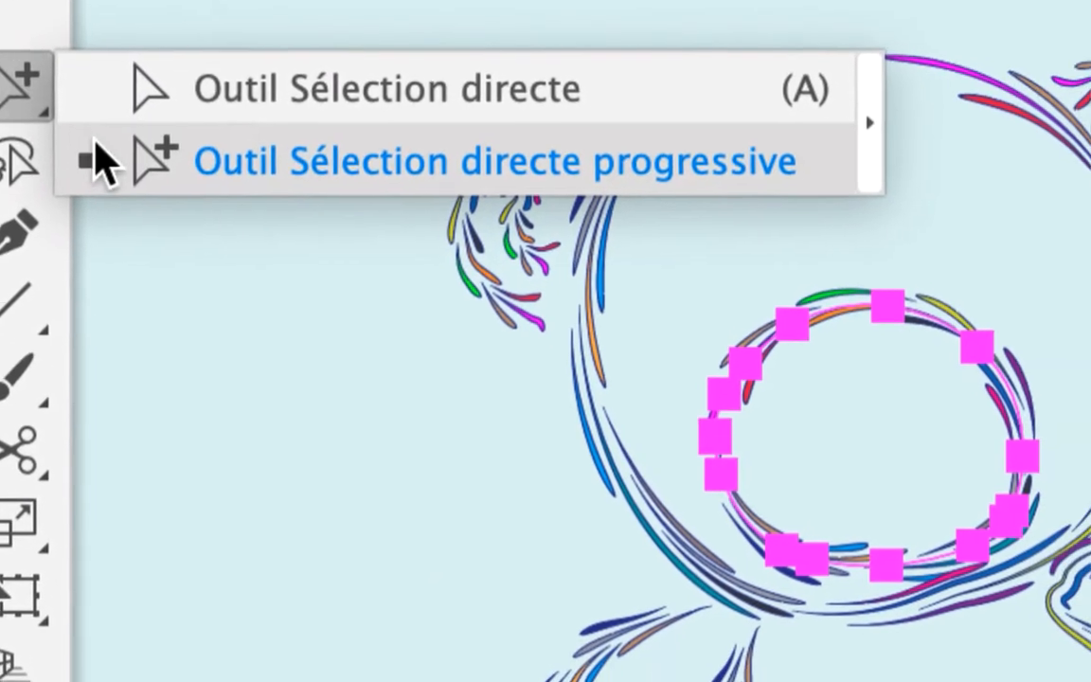
left_click(99, 147)
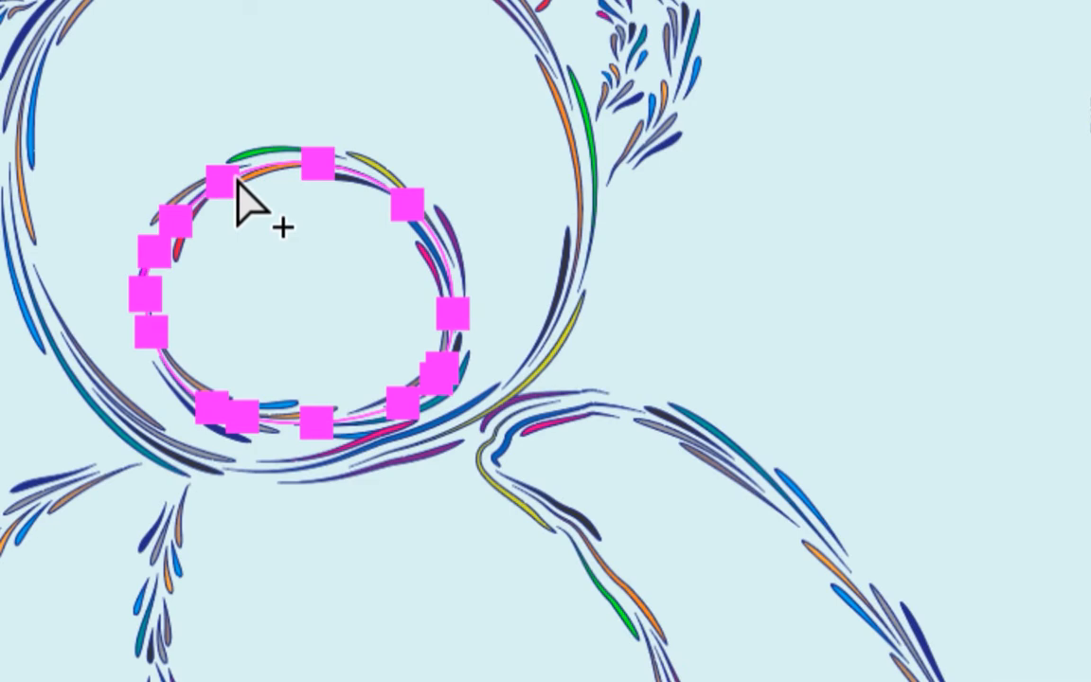
- Cut the first bear's muzzle outline near its upper edge with Outil Ciseaux and check the split in outline view
left_click(76, 208)
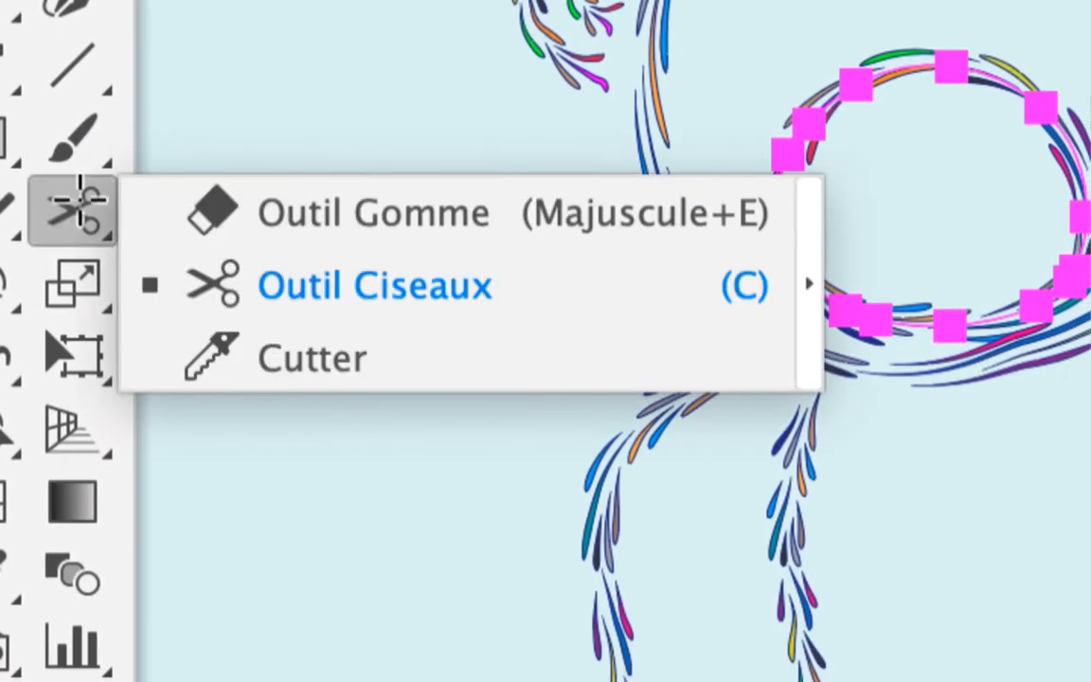
left_click(166, 212)
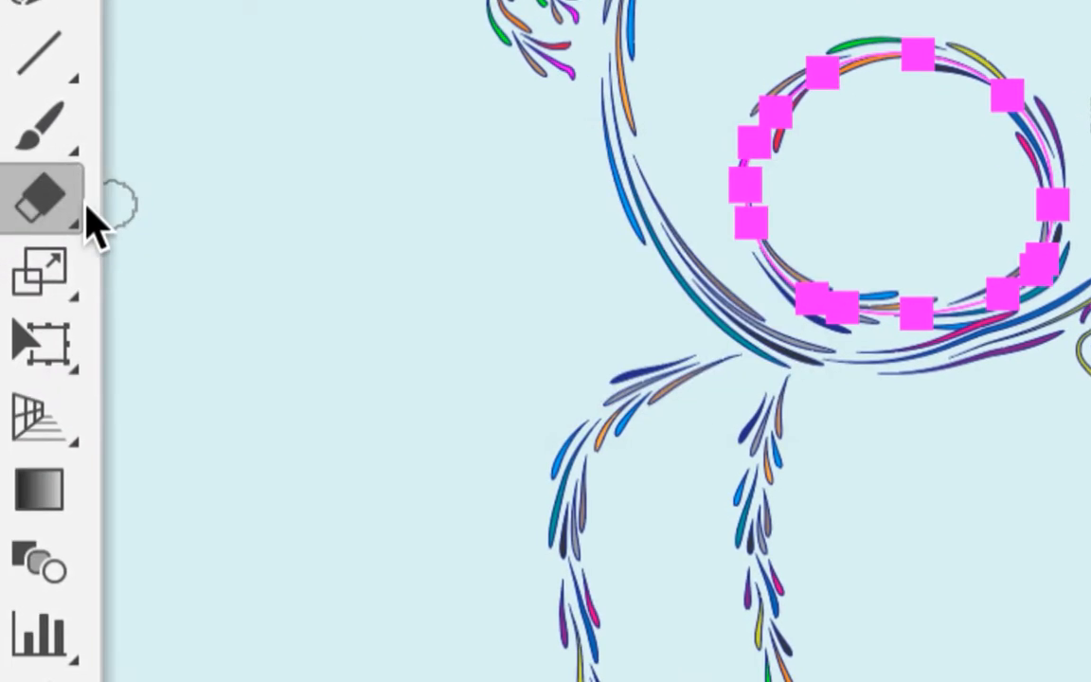
left_click(81, 223)
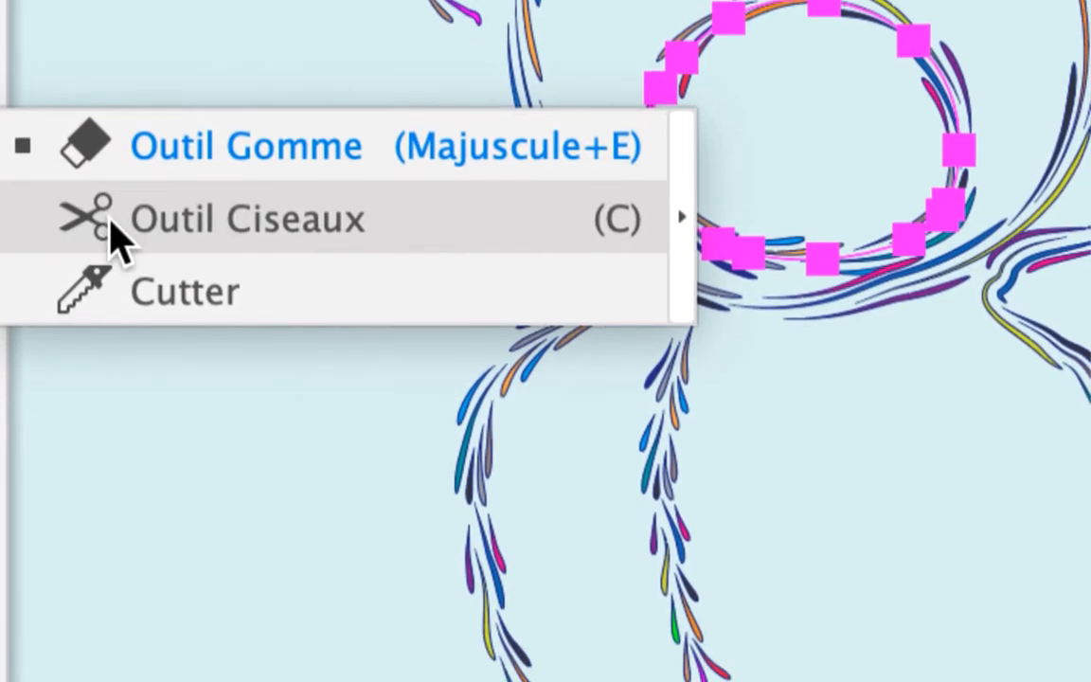
left_click(111, 221)
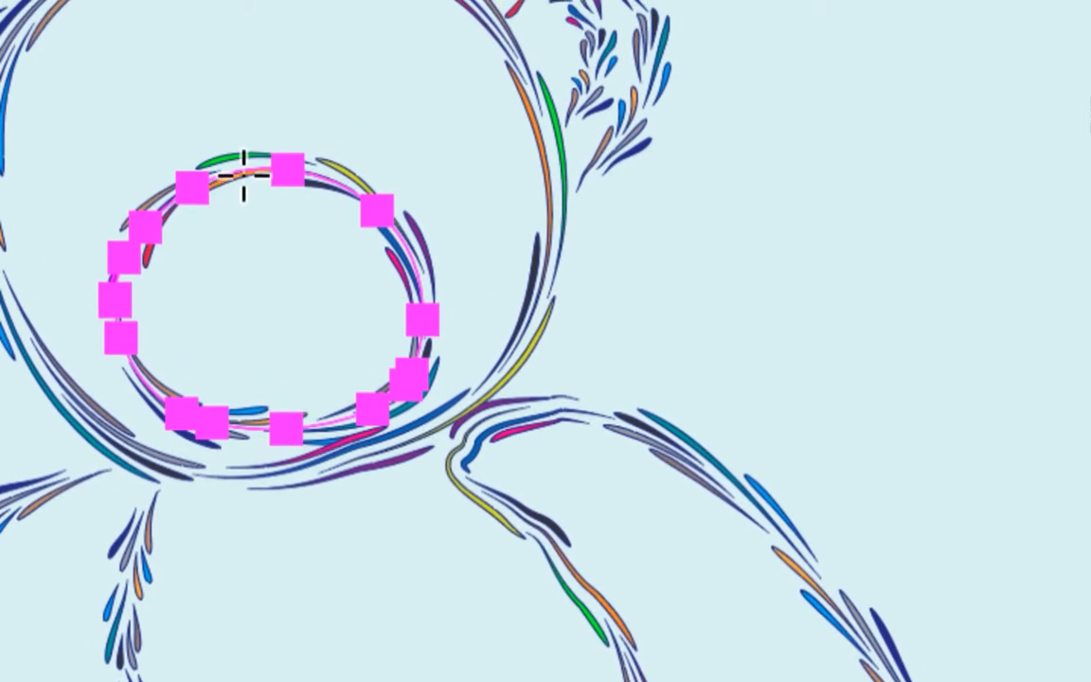
key("ctrl+y")
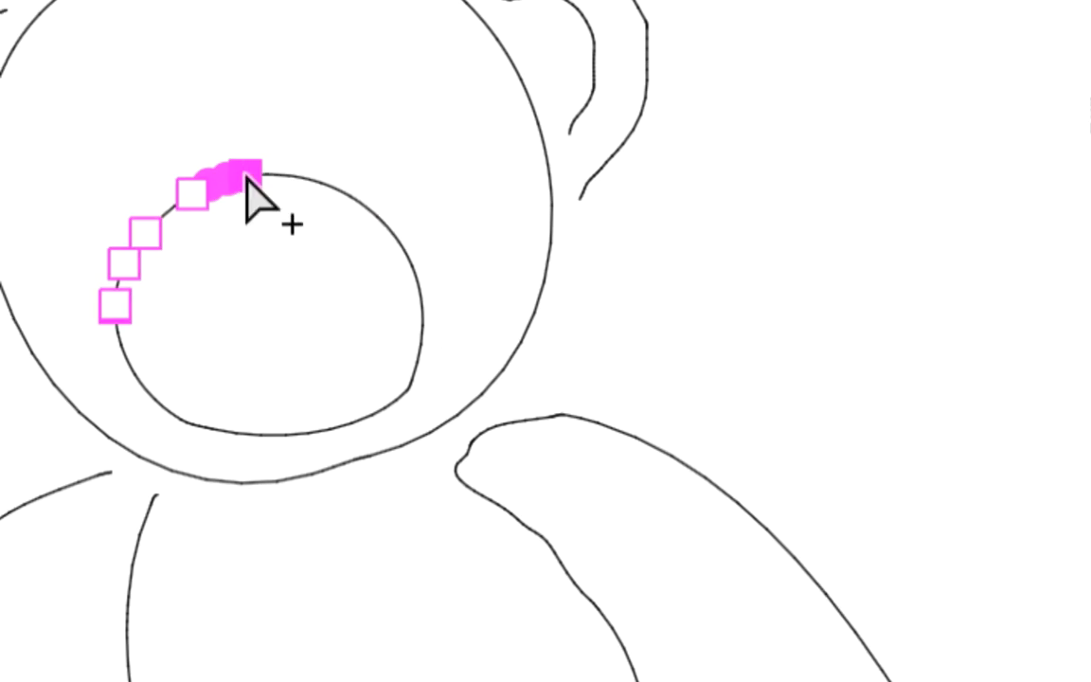
key("ctrl+y")
- Split the outer outline of the first bear's right arm partway down and the left arm outline at its upper bend with Outil Ciseaux
scroll(244, 190, "down", 3)
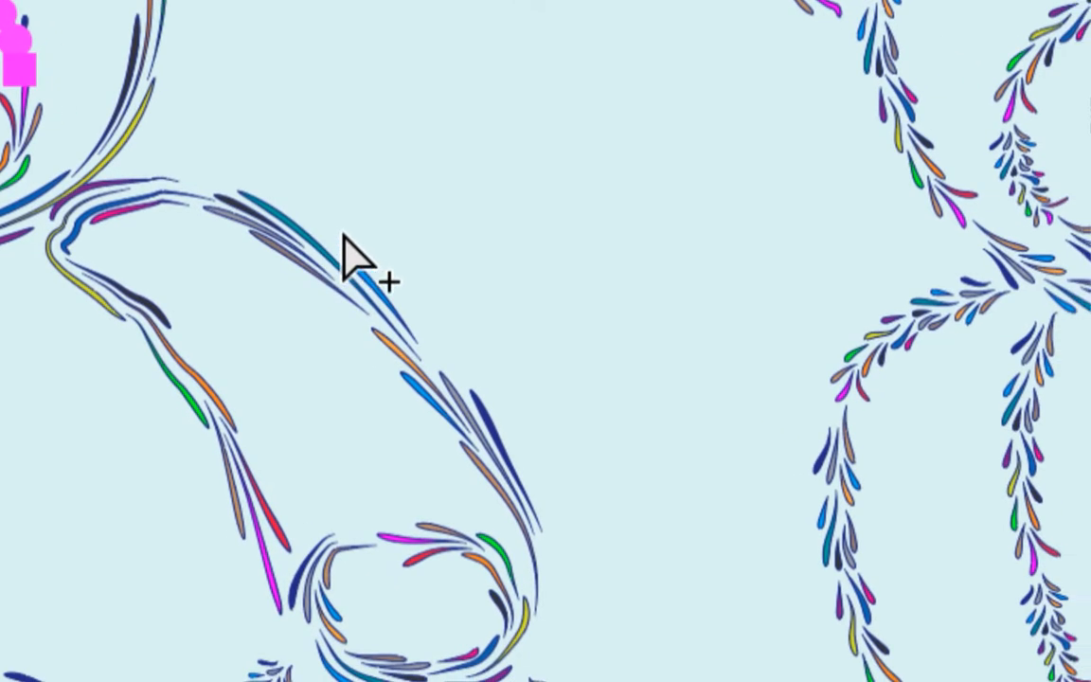
left_click(90, 261)
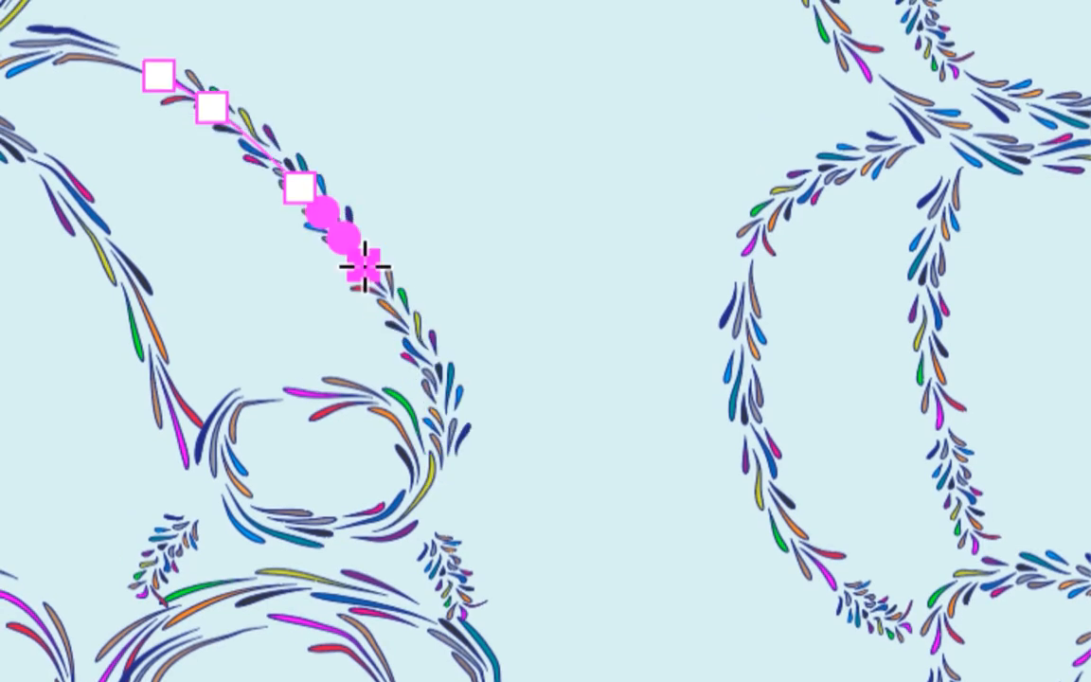
left_click(75, 208)
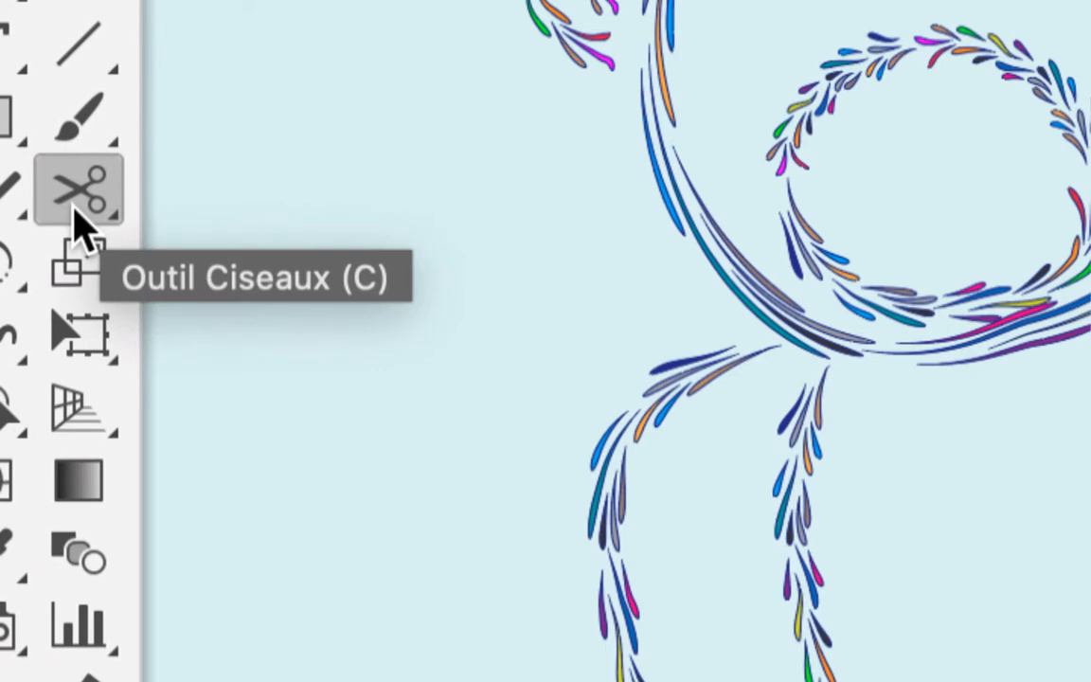
left_click(616, 477, "super")
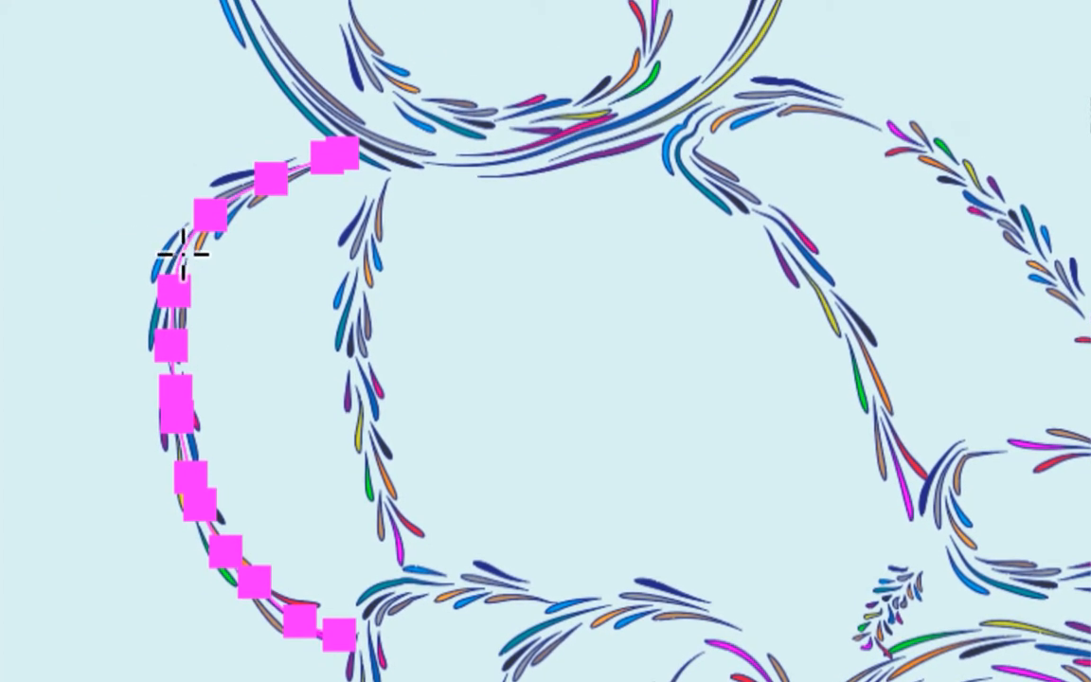
left_click(183, 250)
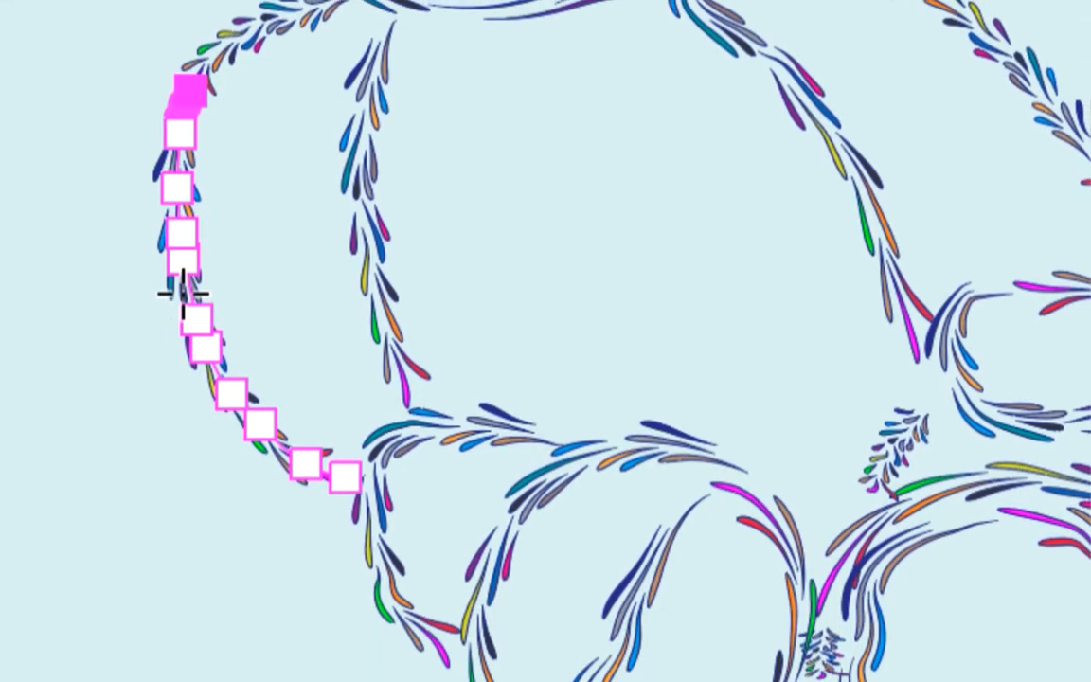
- Cut the first bear's left body line near its middle and the inner outline of its right arm partway down
left_click(373, 270, "super")
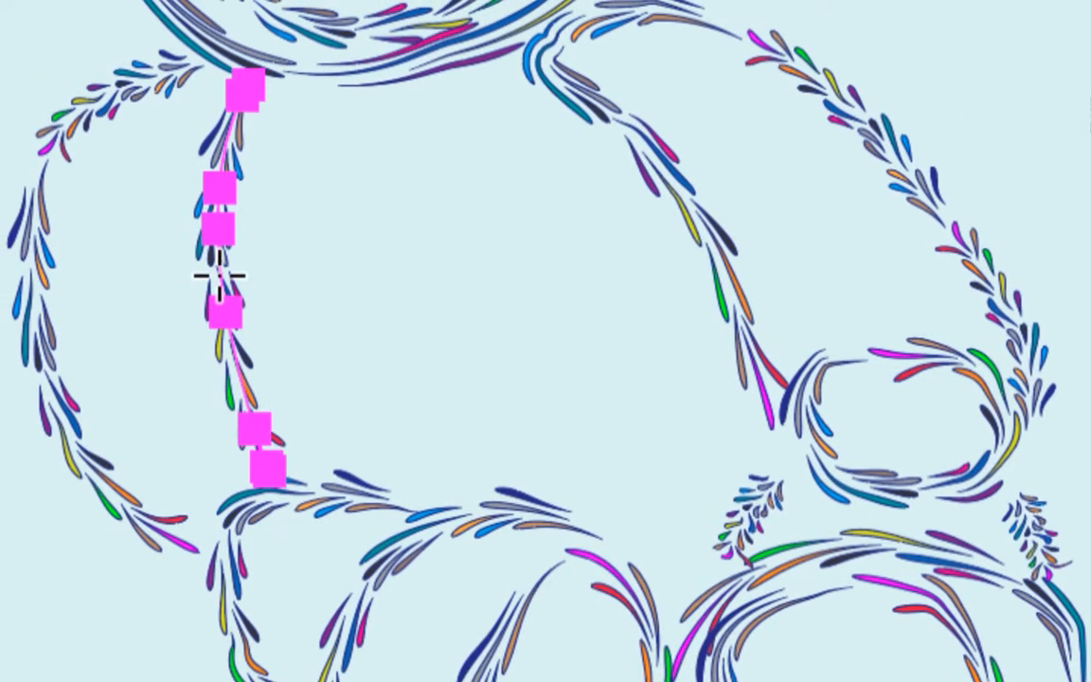
left_click(219, 277)
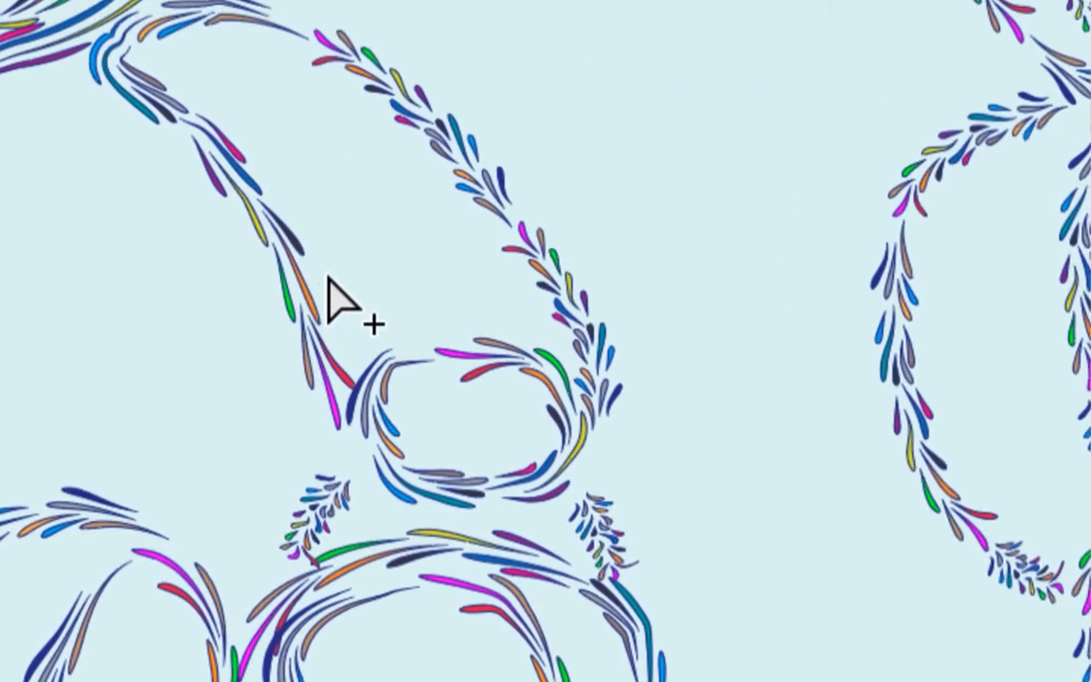
left_click(317, 268, "super")
left_click(310, 268)
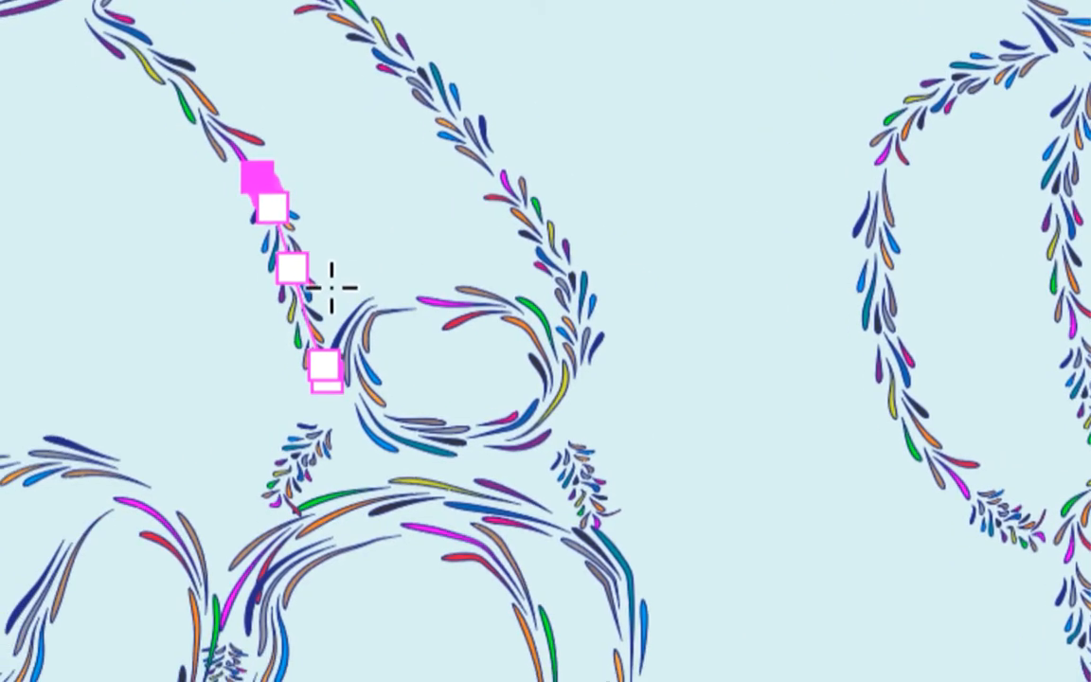
- Cut the inner and outer outlines of the first bear's left foot and the inner outline of its right foot into segments
left_click(275, 376, "super")
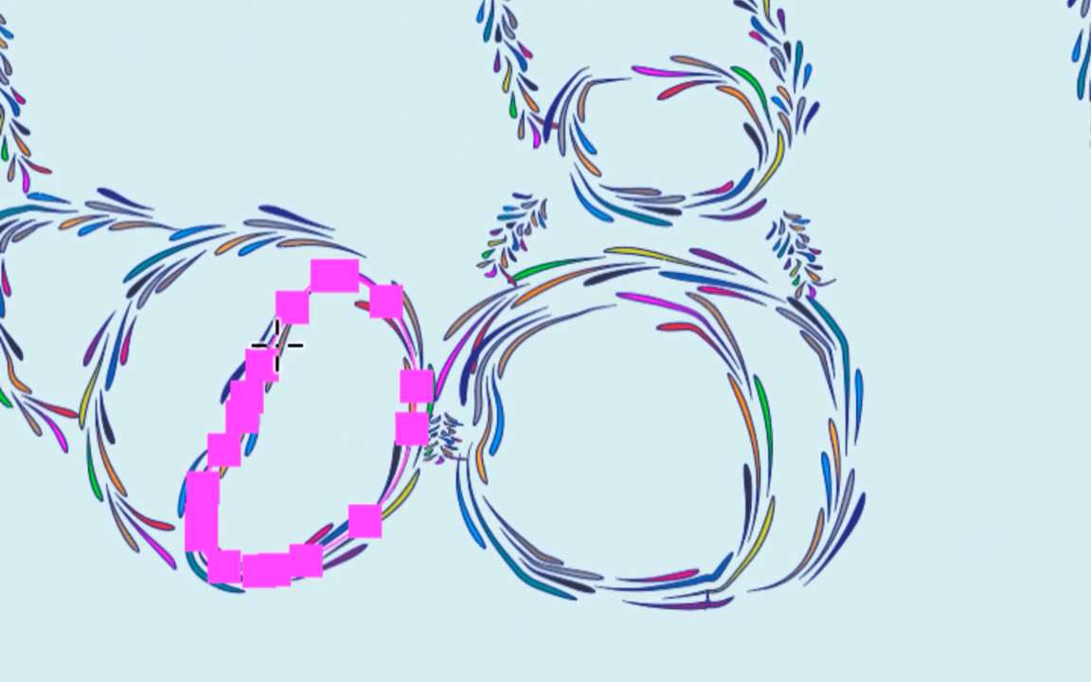
left_click(277, 345)
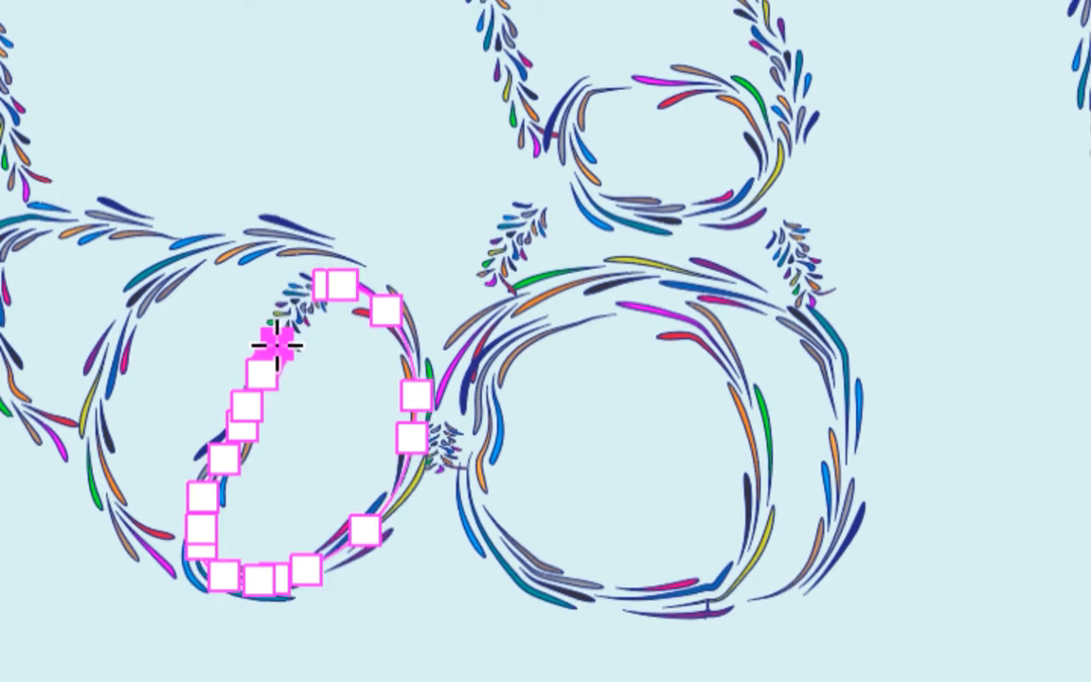
left_click(131, 289, "super")
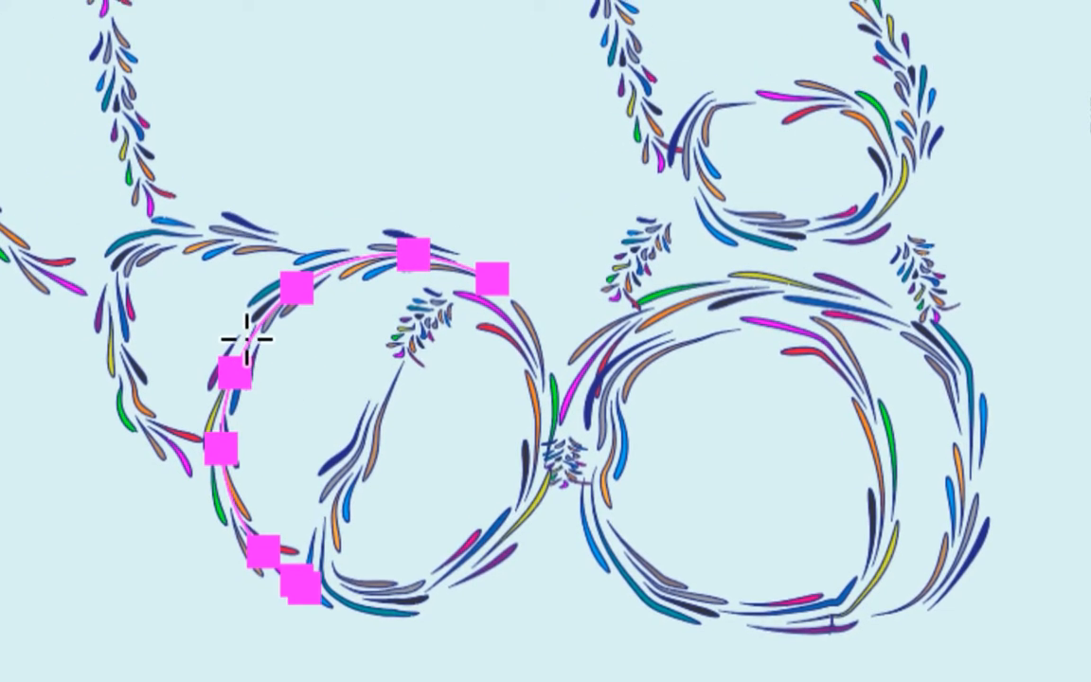
left_click(243, 362)
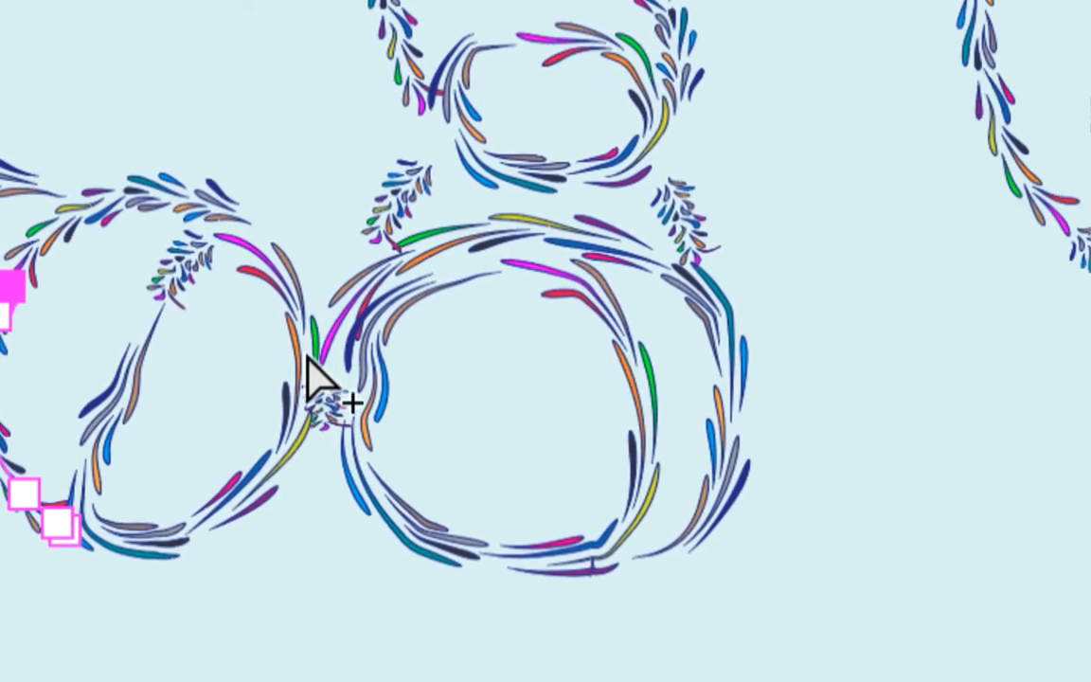
left_click(683, 354, "super")
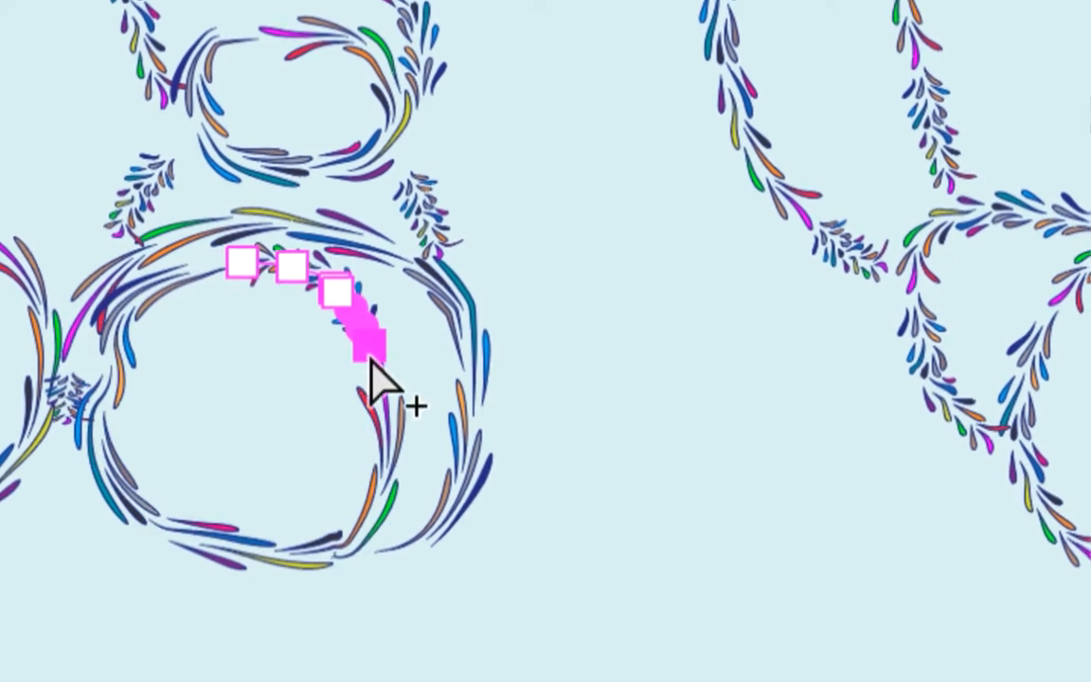
left_click(376, 519, "super")
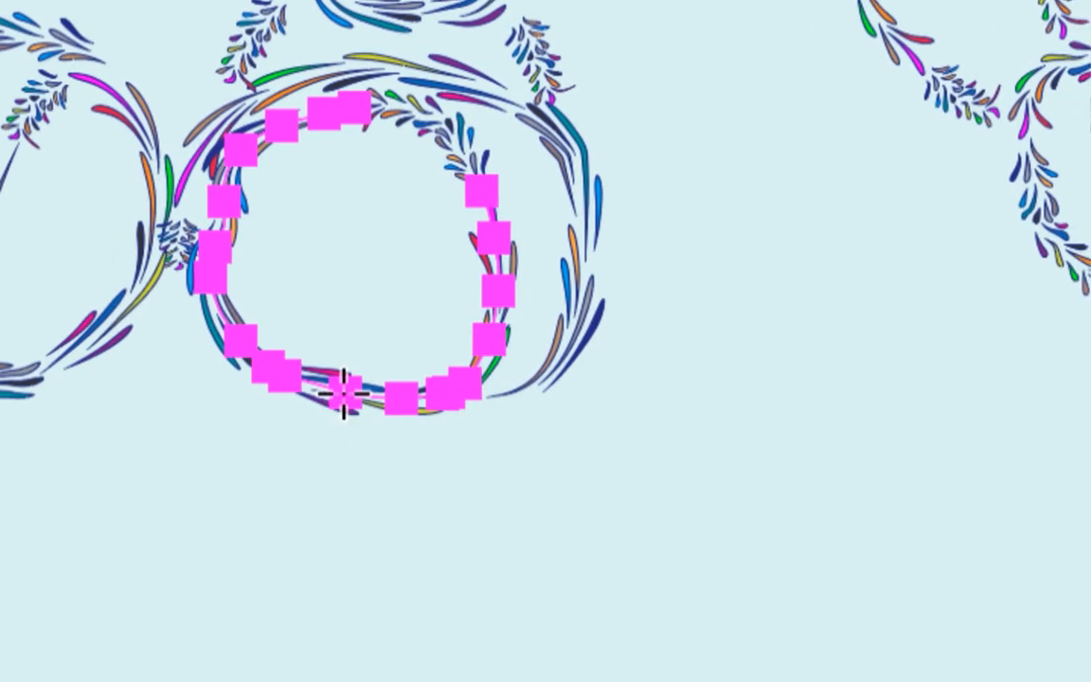
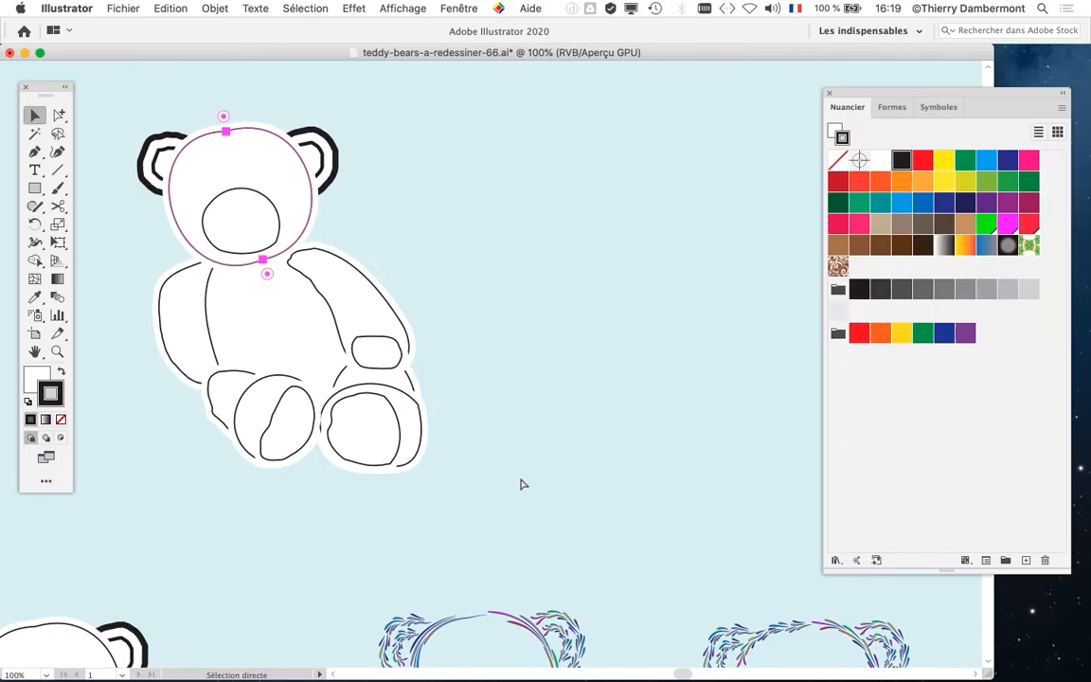
- Switch to the Selection tool, bring the Nuancier palette next to the line-drawn bear, and shrink it
key("v")
left_click_drag(862, 103, 503, 91)
left_click_drag(710, 560, 689, 420)
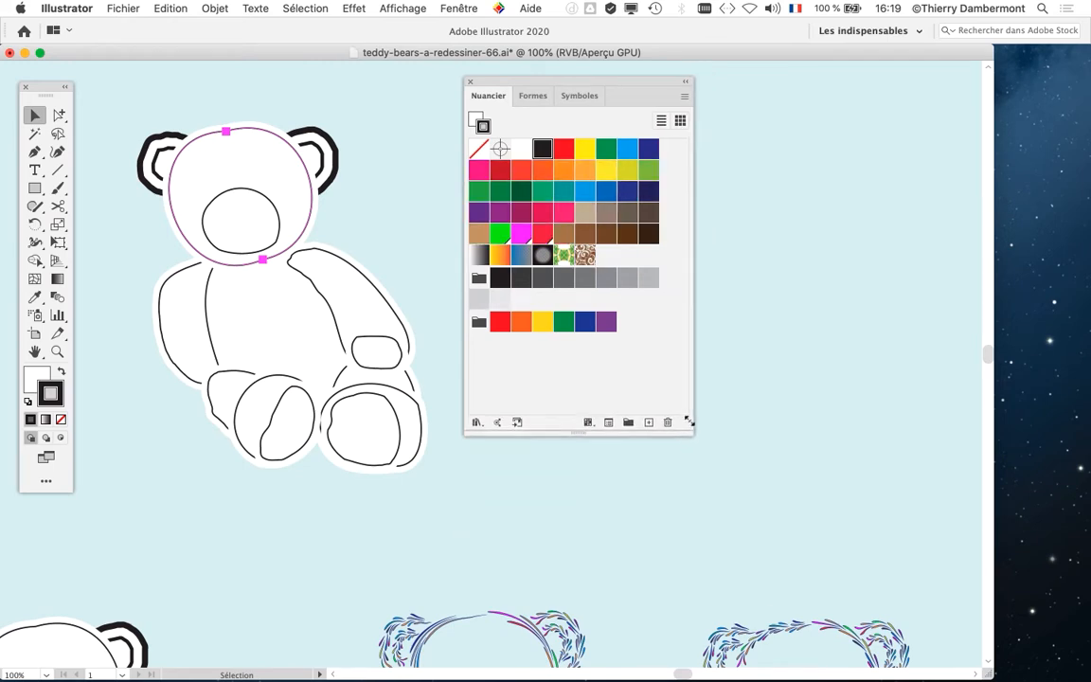
- Review the Nuancier thumbnail display options, including Affichage par grandes vignettes
left_click(681, 98)
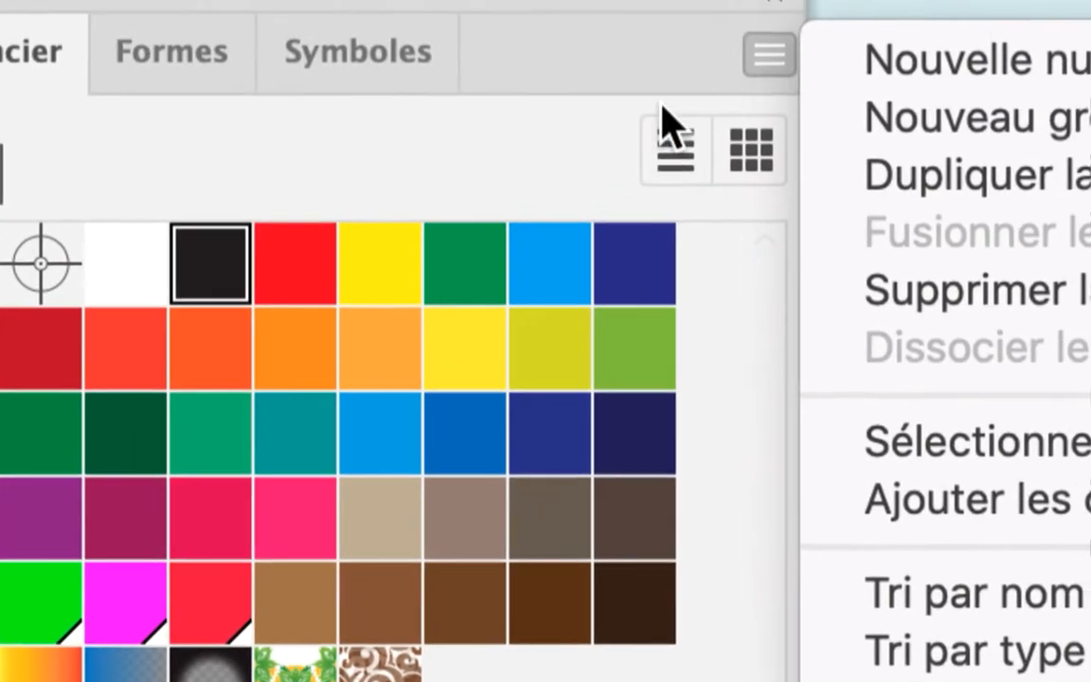
left_click(670, 92)
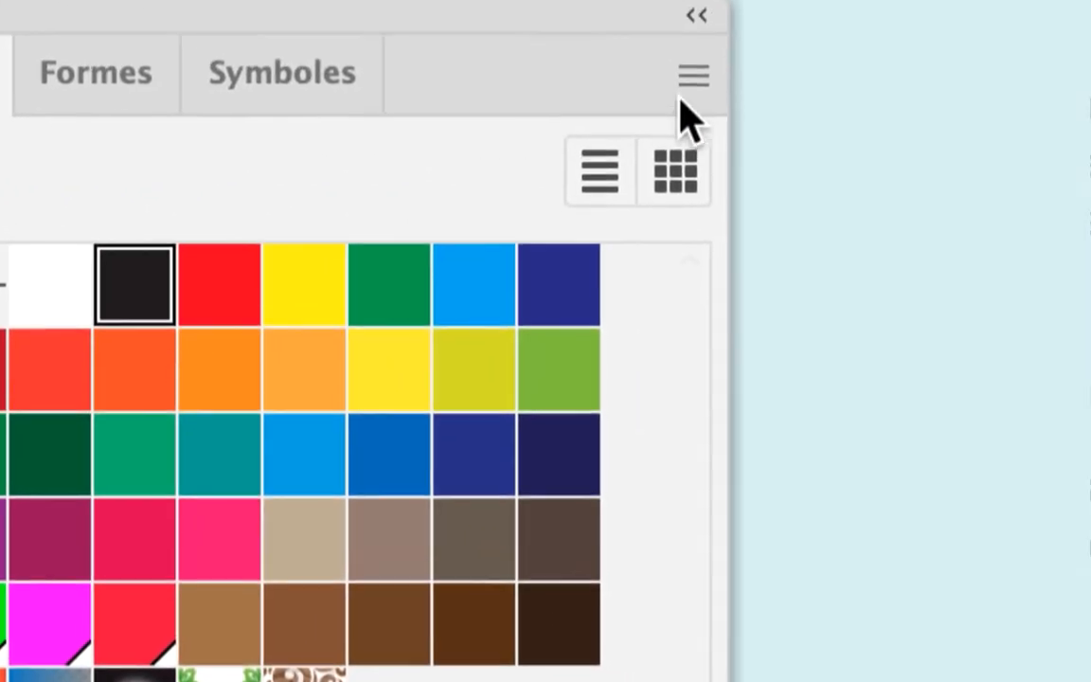
left_click(928, 63)
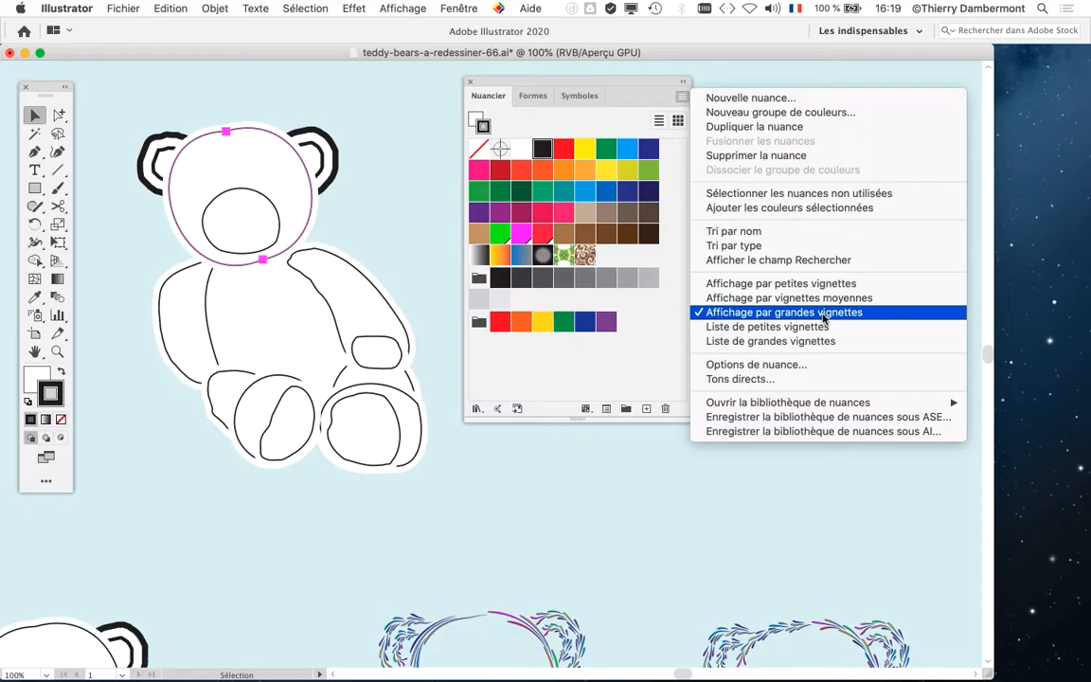
left_click(600, 85)
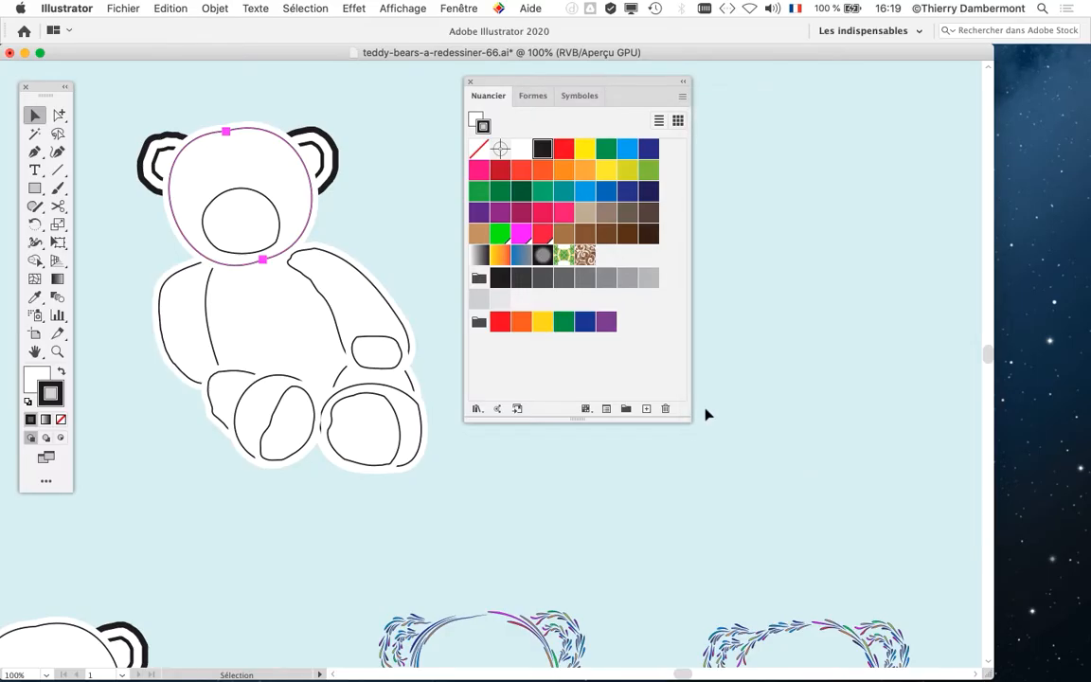
- Shrink the Nuancier palette to a few rows, then enlarge it until every swatch and colour group fits
left_click_drag(691, 422, 645, 208)
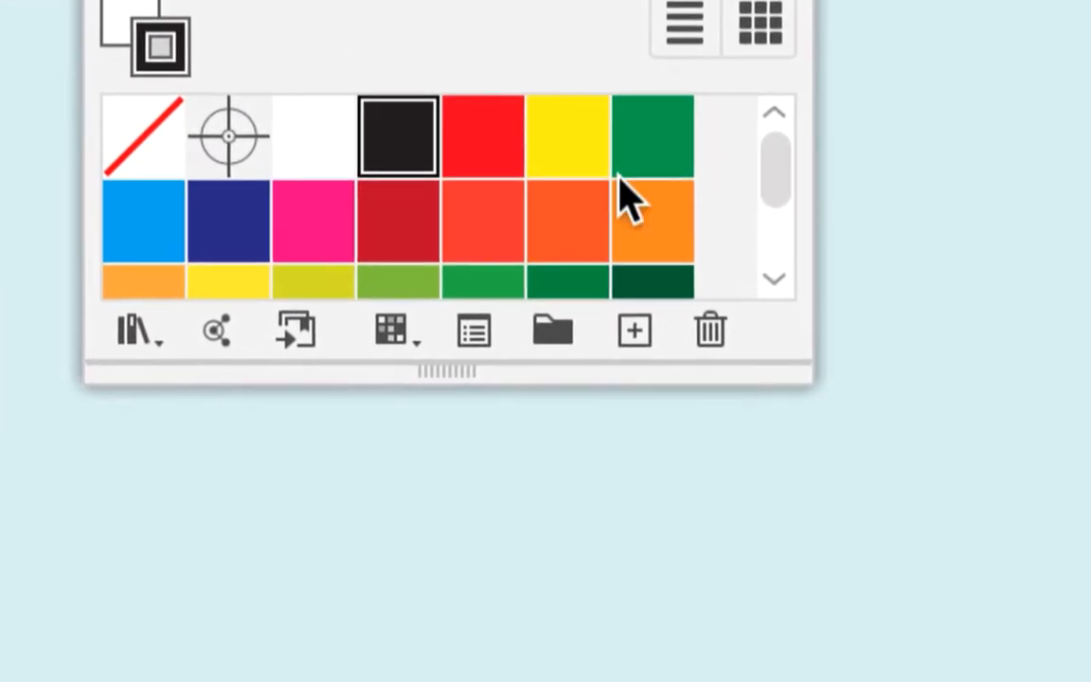
left_click_drag(665, 177, 647, 218)
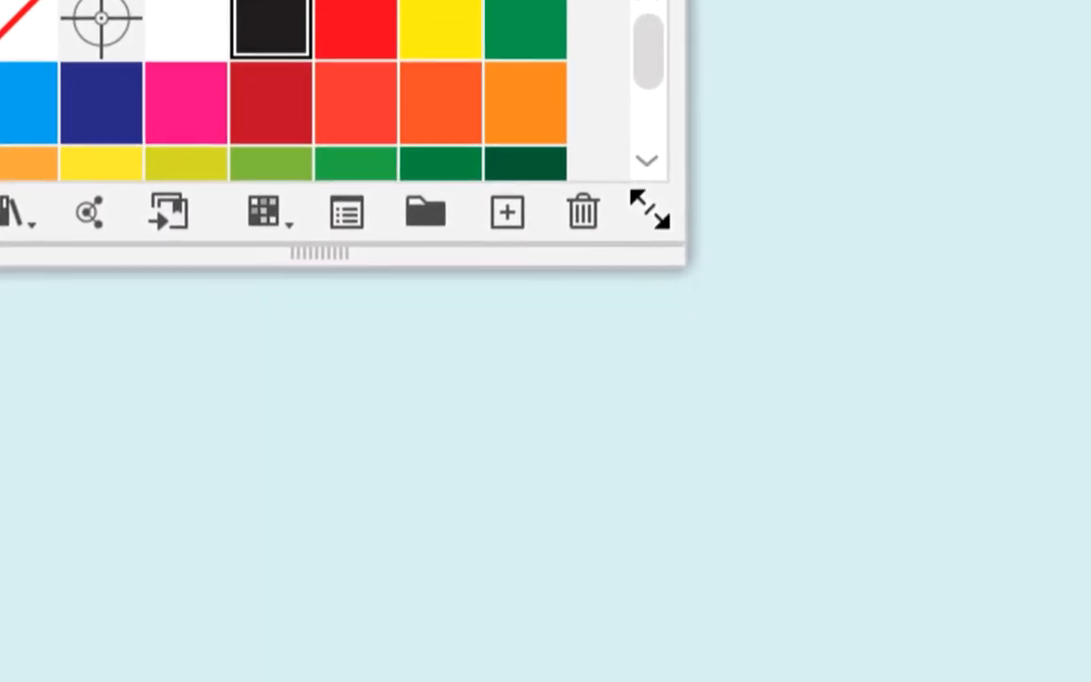
left_click_drag(676, 256, 687, 309)
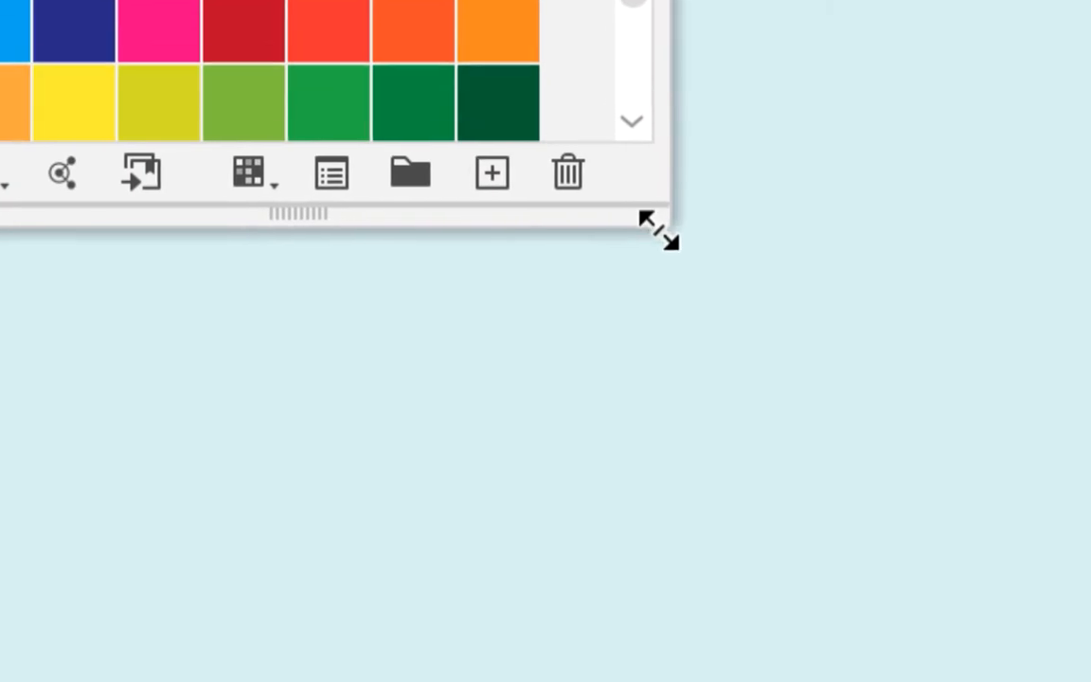
left_click_drag(659, 231, 674, 383)
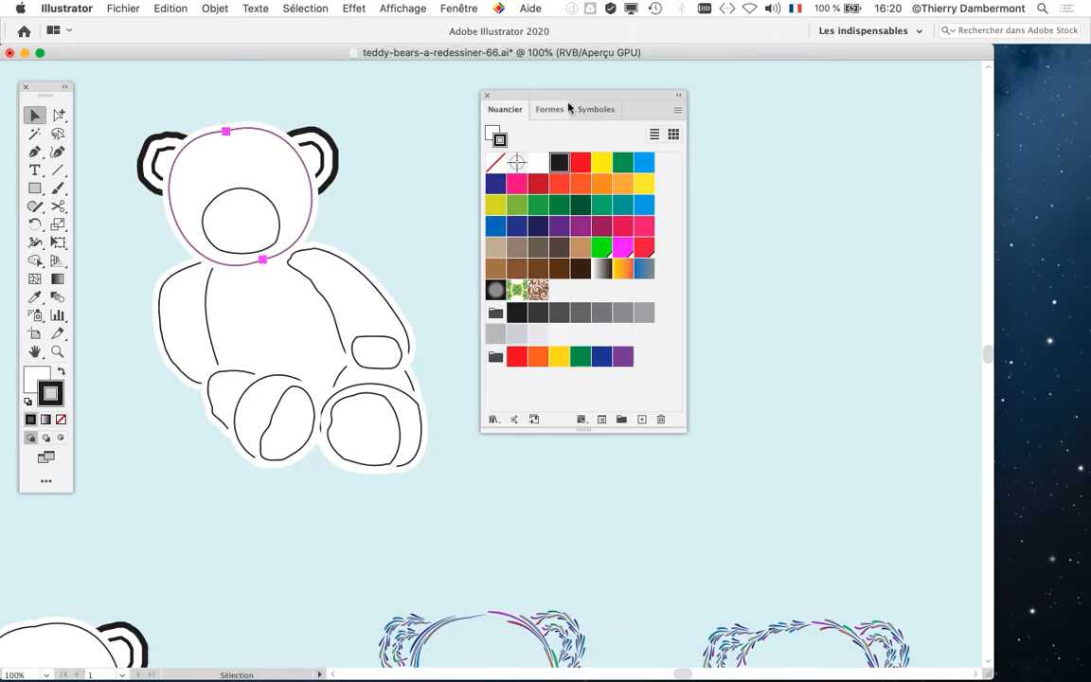
- Relocate the Nuancier palette farther to the right of the line-drawn bear, leaving free space between them
left_click_drag(567, 96, 825, 93)
scroll(477, 243, "left", 5)
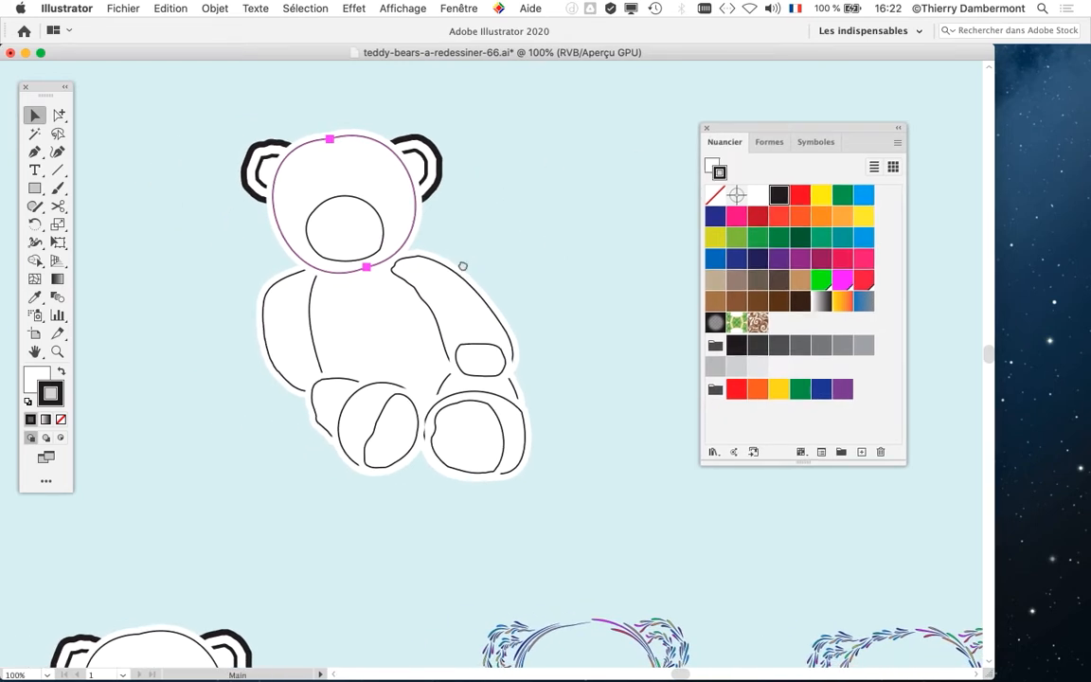
left_click_drag(463, 263, 393, 268)
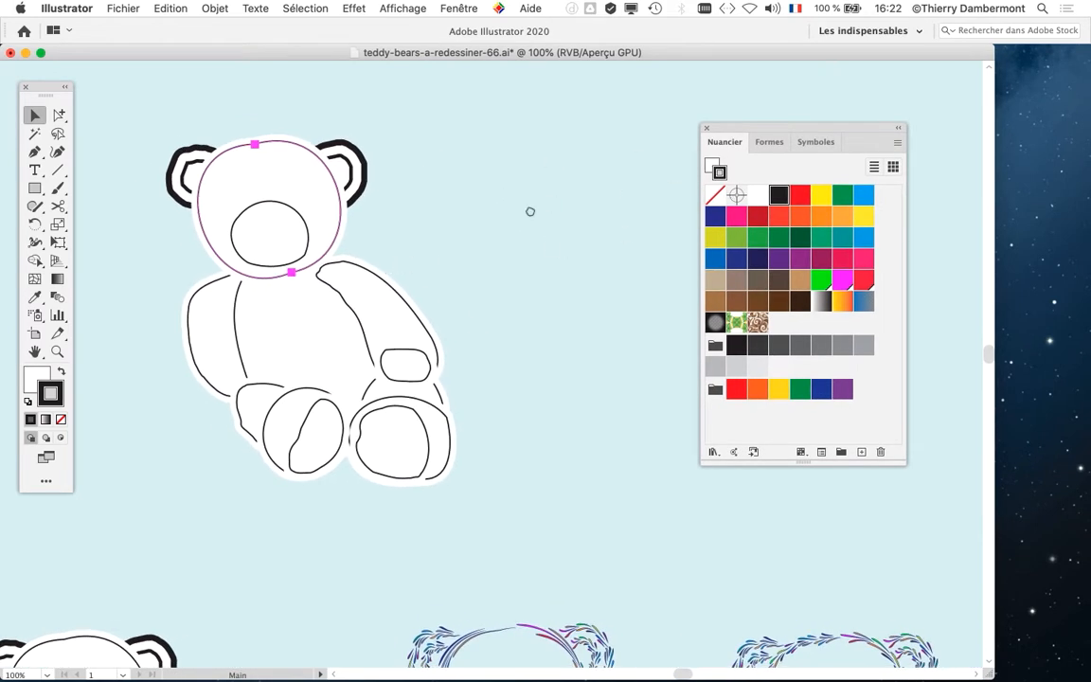
left_click_drag(530, 211, 446, 198)
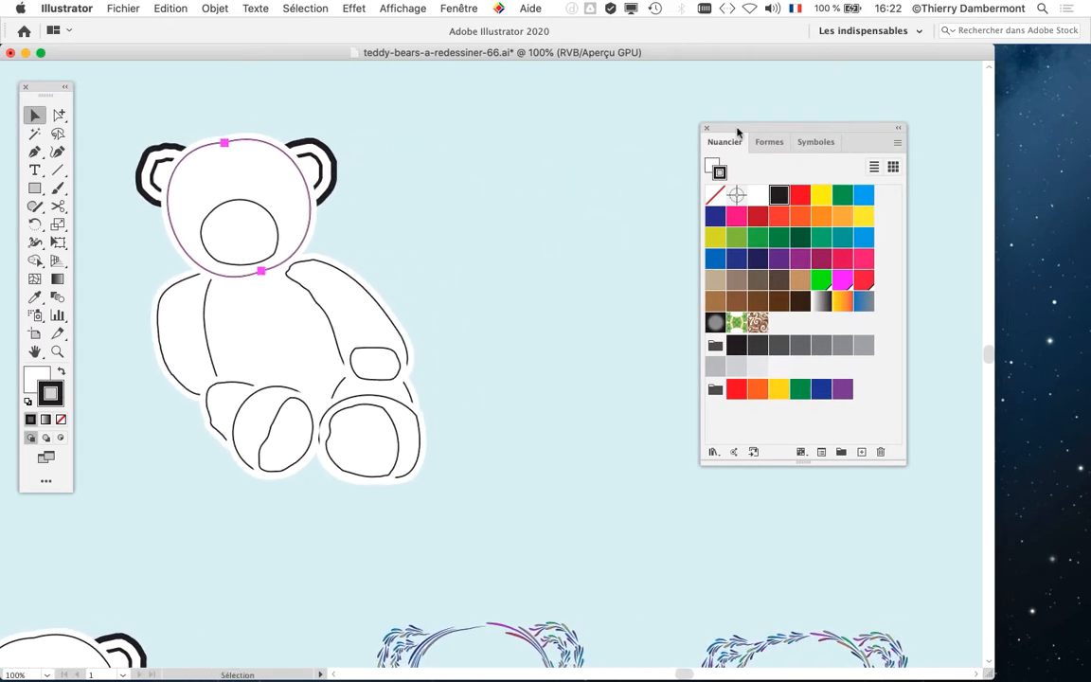
left_click_drag(738, 131, 792, 129)
- Show the Aspect palette and detach it from the Vectorisation de l'image group
left_click(453, 8)
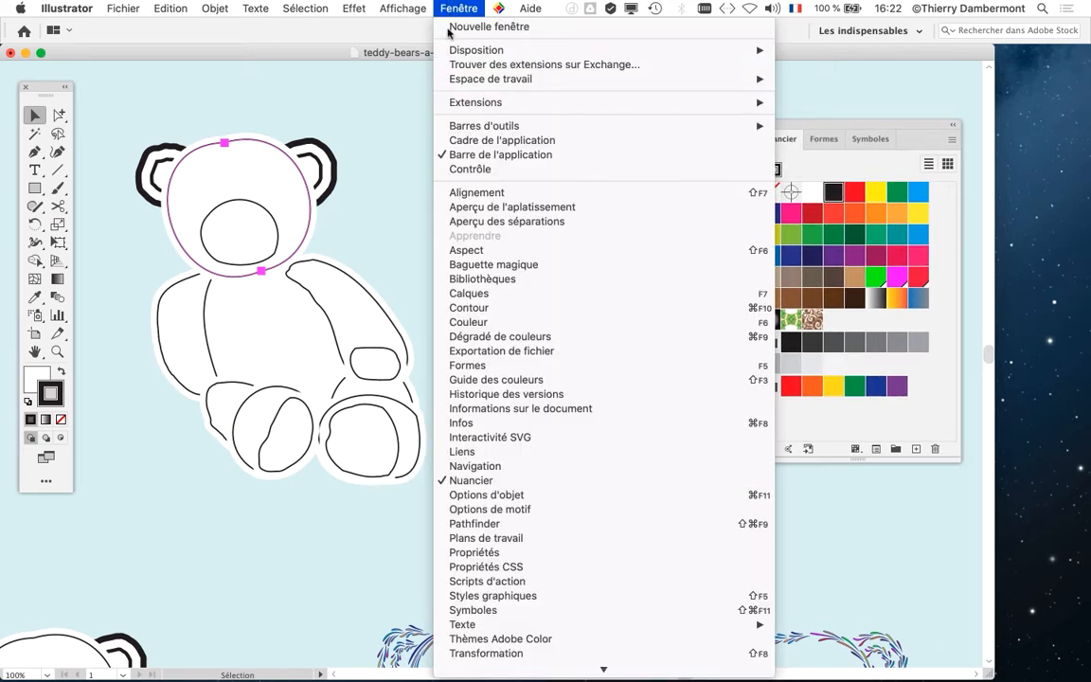
left_click(500, 251)
left_click_drag(743, 114, 744, 85)
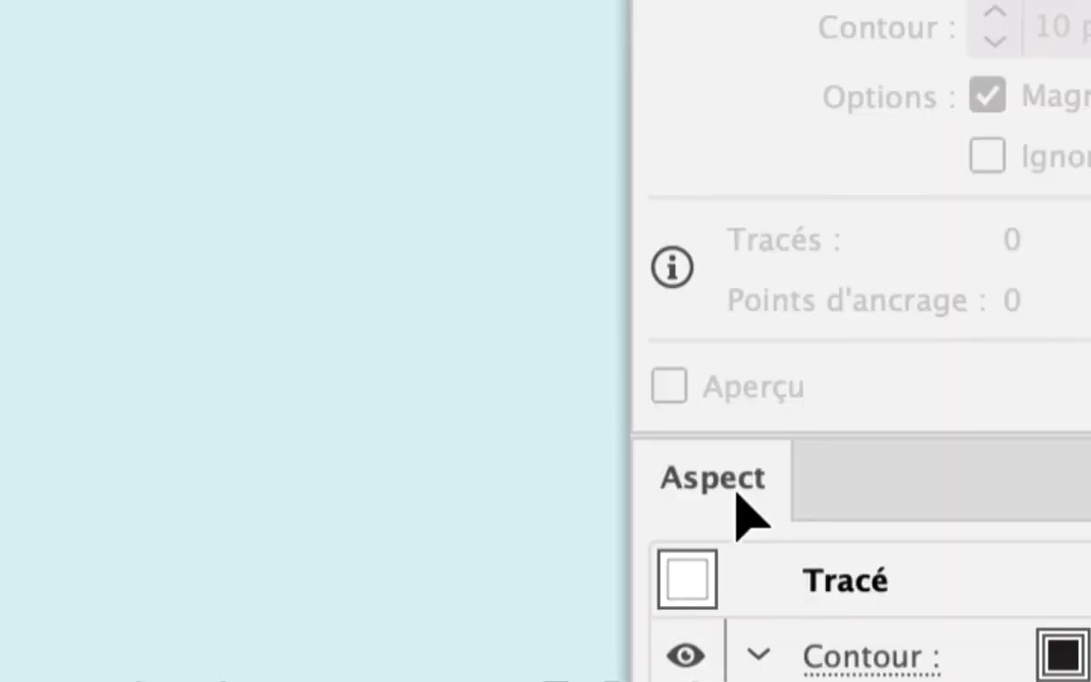
left_click_drag(740, 500, 472, 244)
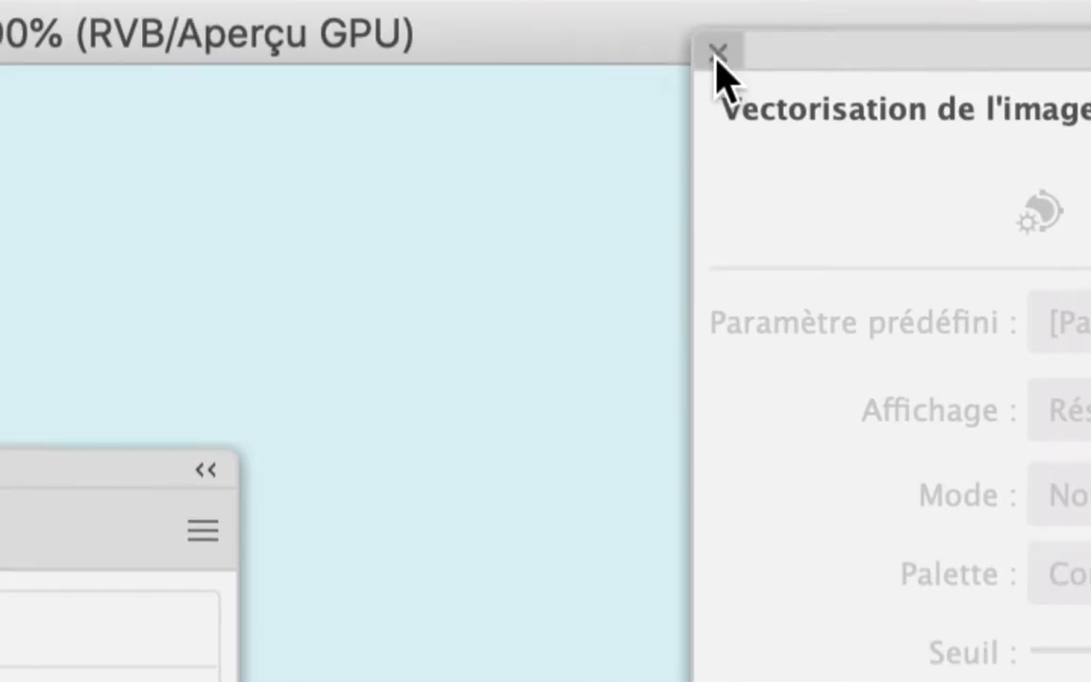
- Close the Vectorisation de l'image palette and arrange the Aspect and Nuancier palettes side by side, clear of the bear
left_click(717, 58)
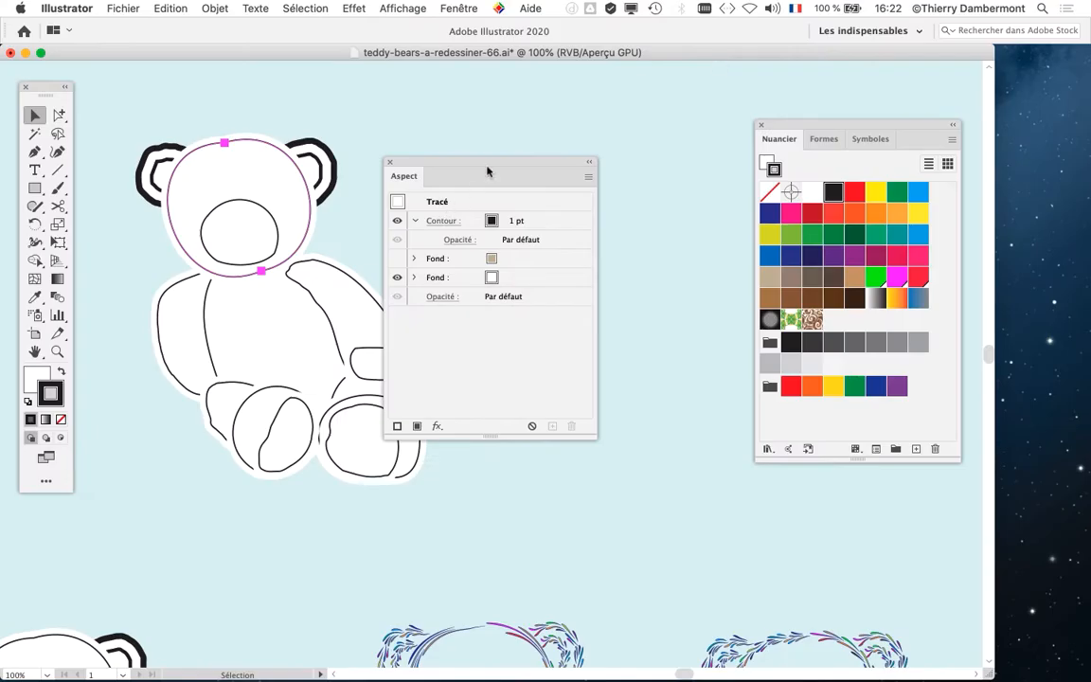
left_click_drag(488, 171, 636, 116)
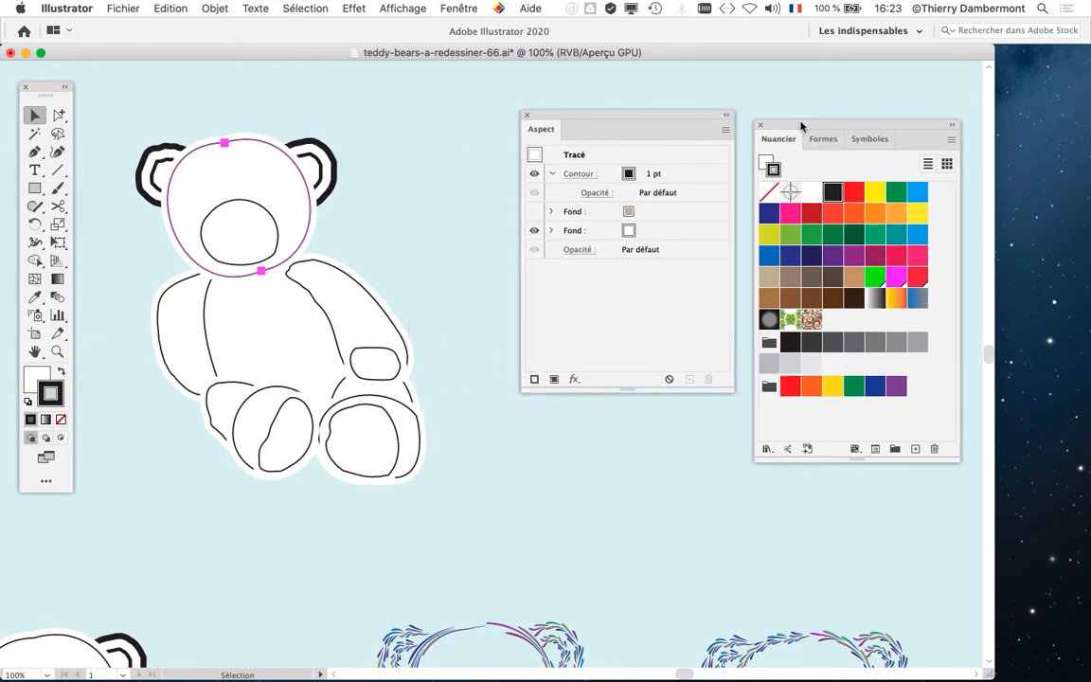
left_click_drag(800, 126, 791, 118)
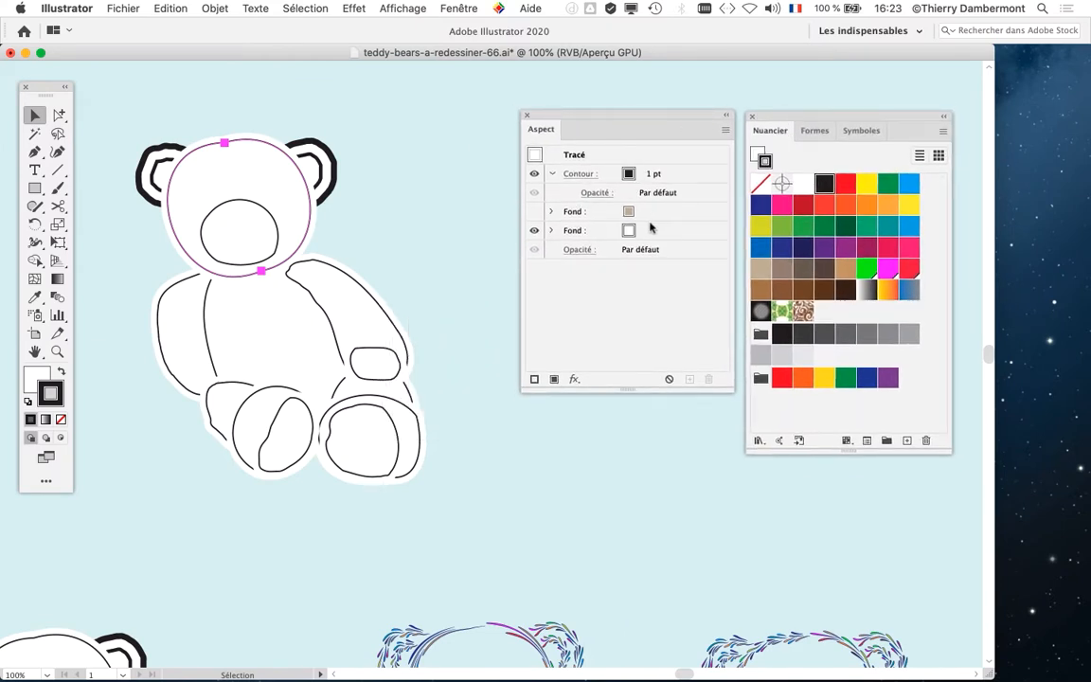
left_click_drag(399, 259, 429, 246)
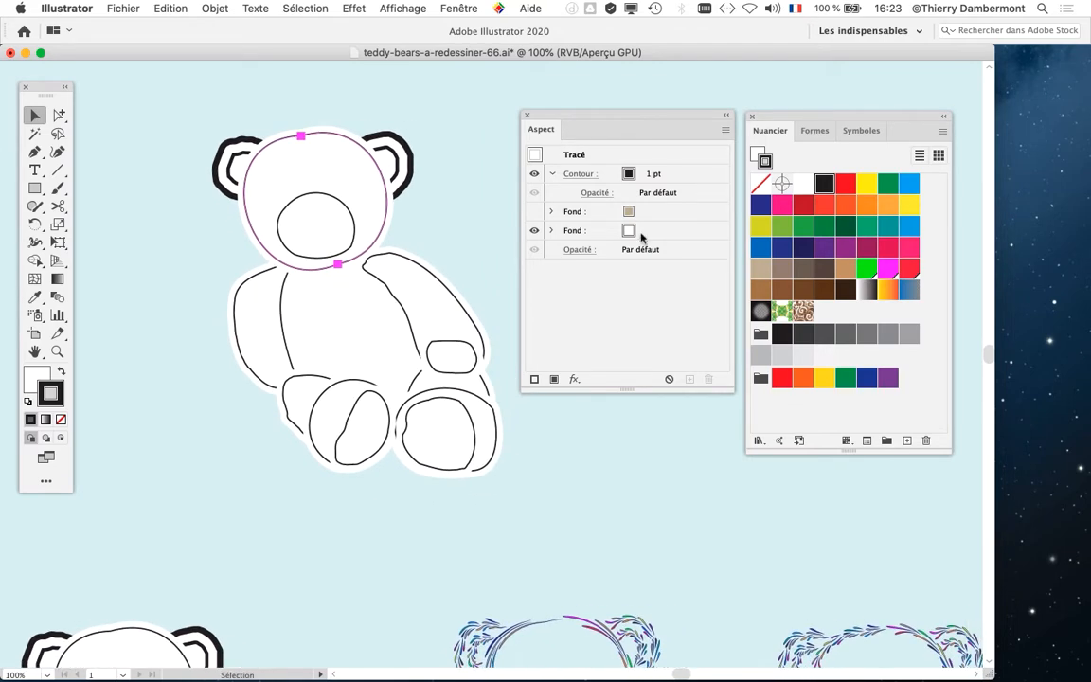
- Examine the Décalage effect nested under the white Fond of the bear's head path, and collapse the entry again
key("a")
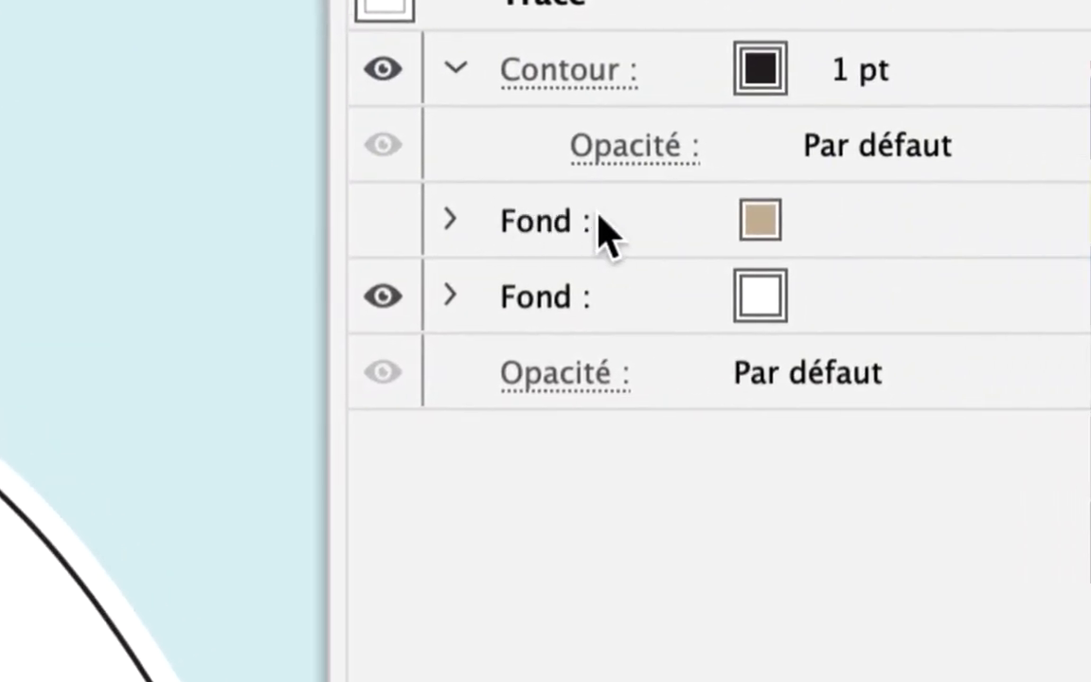
left_click(1041, 447)
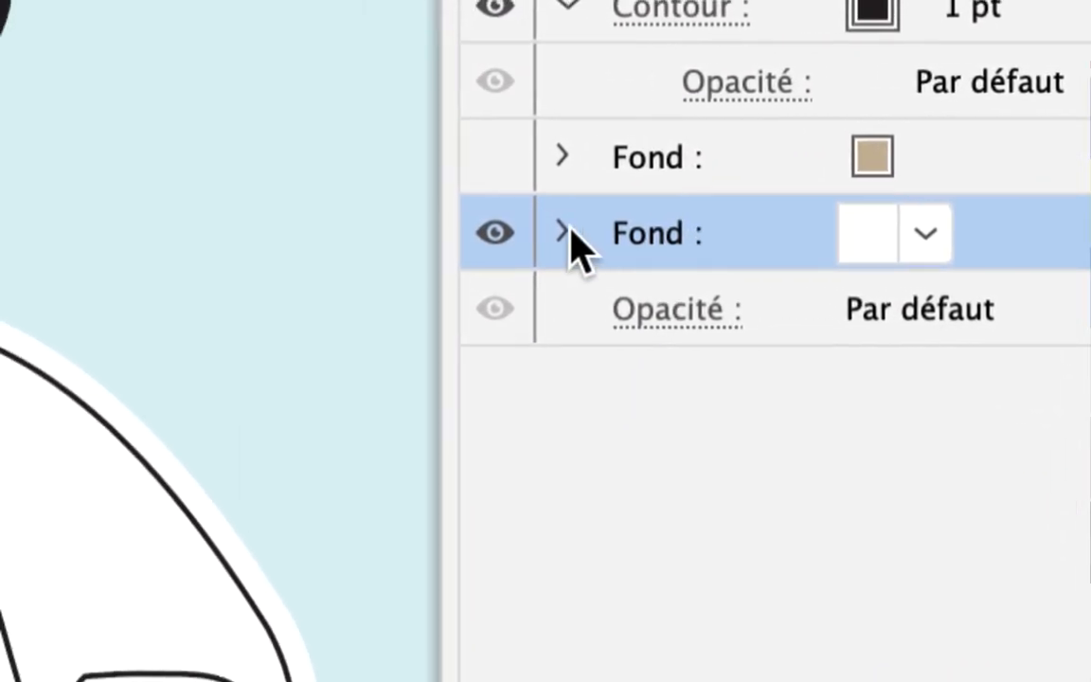
left_click(566, 232)
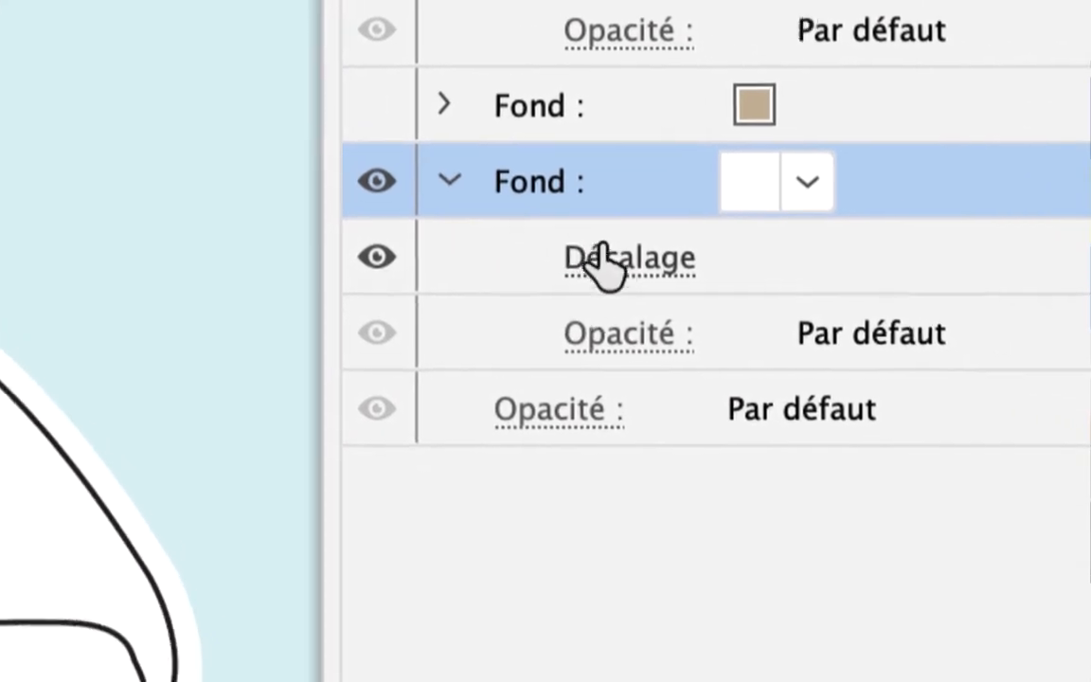
left_click(567, 232)
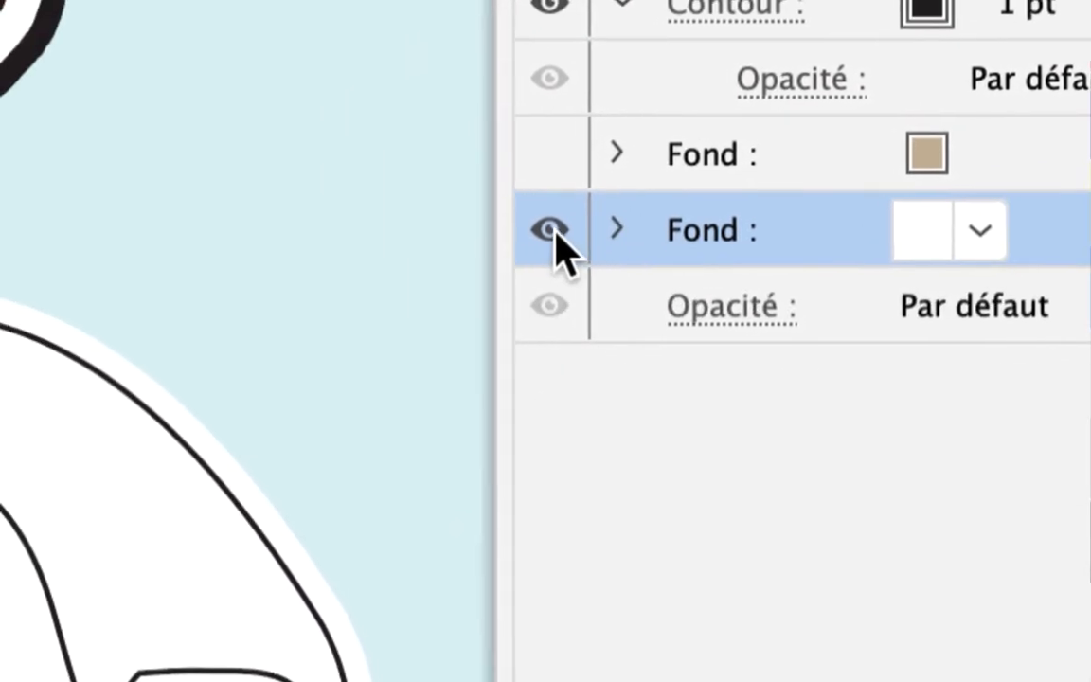
- Toggle the head's white Fond off and on repeatedly at 200% zoom to compare how it masks the ears and body
left_click(484, 232)
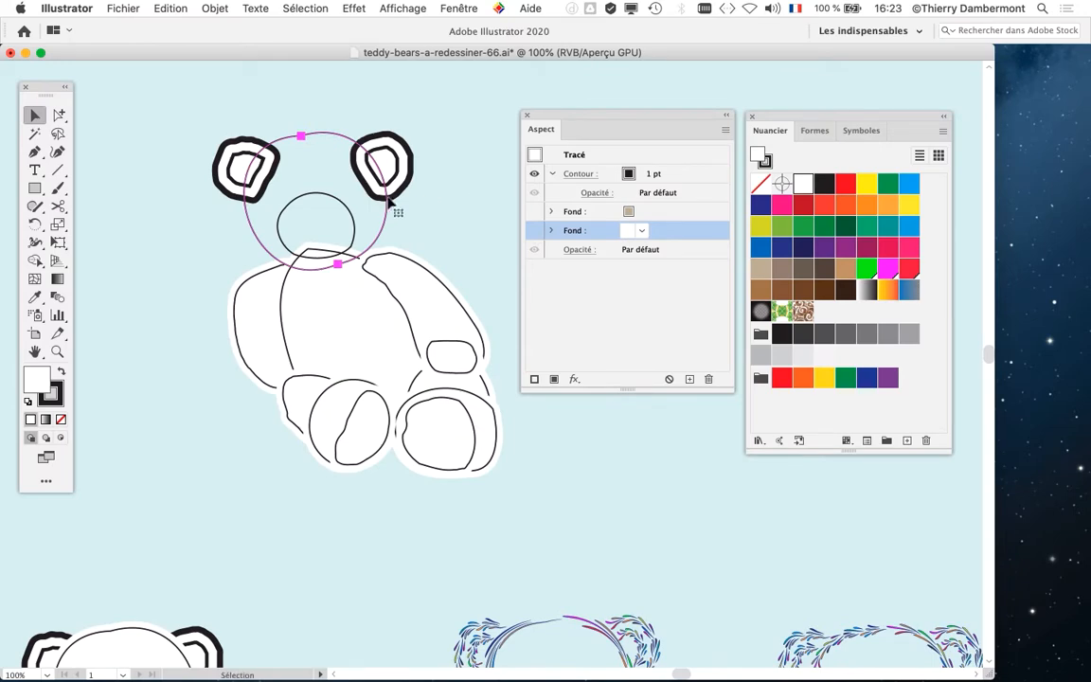
left_click(378, 199, "super")
left_click(378, 200, "super")
left_click_drag(380, 230, 434, 260)
left_click(532, 233)
left_click(533, 234)
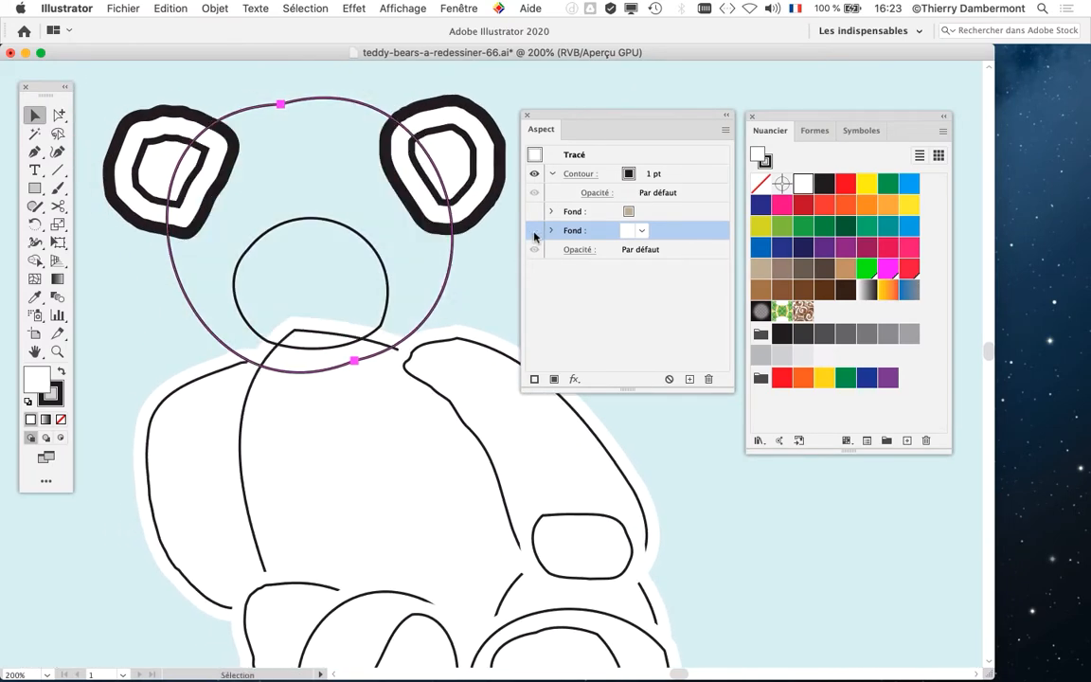
left_click(533, 234)
left_click(534, 237)
left_click(534, 234)
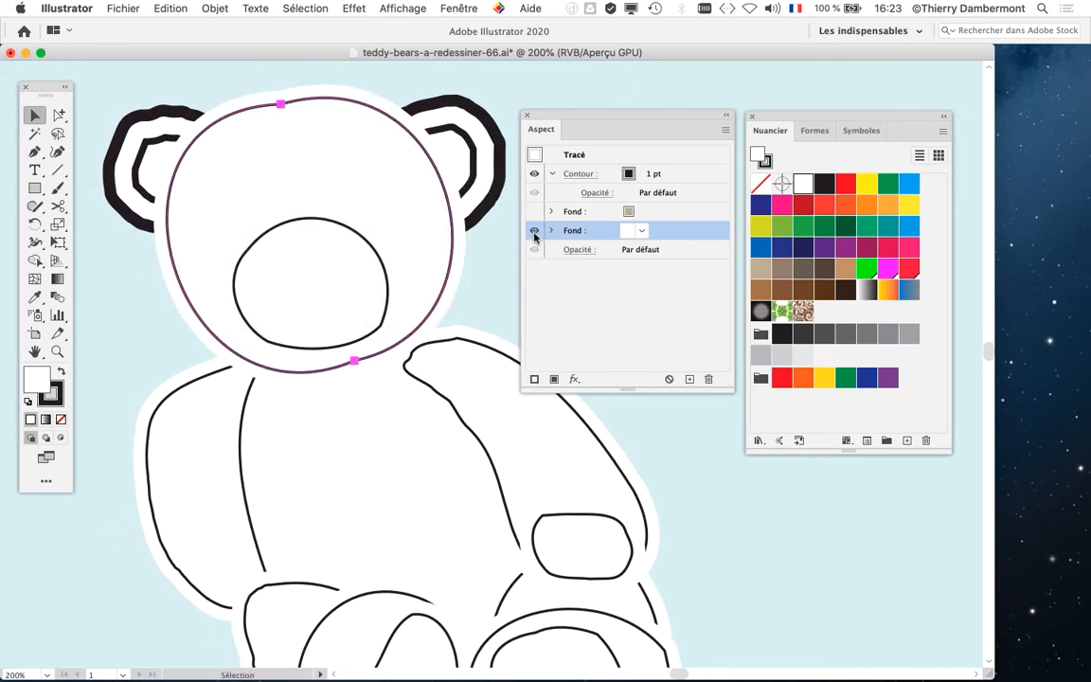
left_click(533, 234)
left_click(533, 237)
left_click(534, 237)
left_click(533, 236)
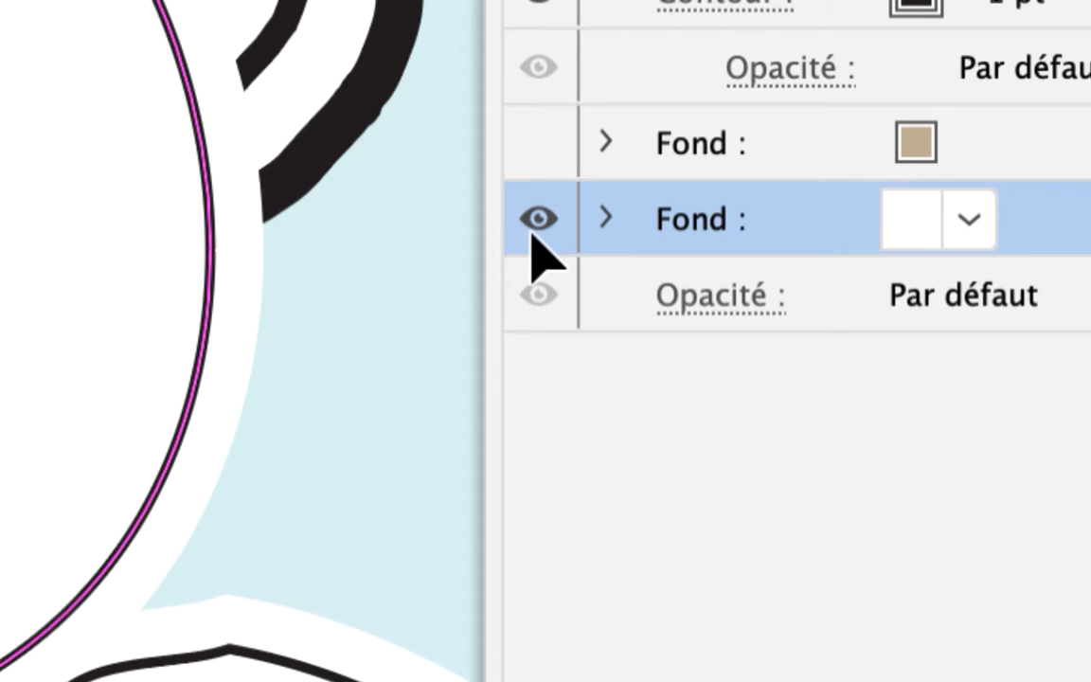
- Hide the head's white Fond, show its beige Fond, and recolour that fill light orange after trying green and darker oranges
left_click(533, 229)
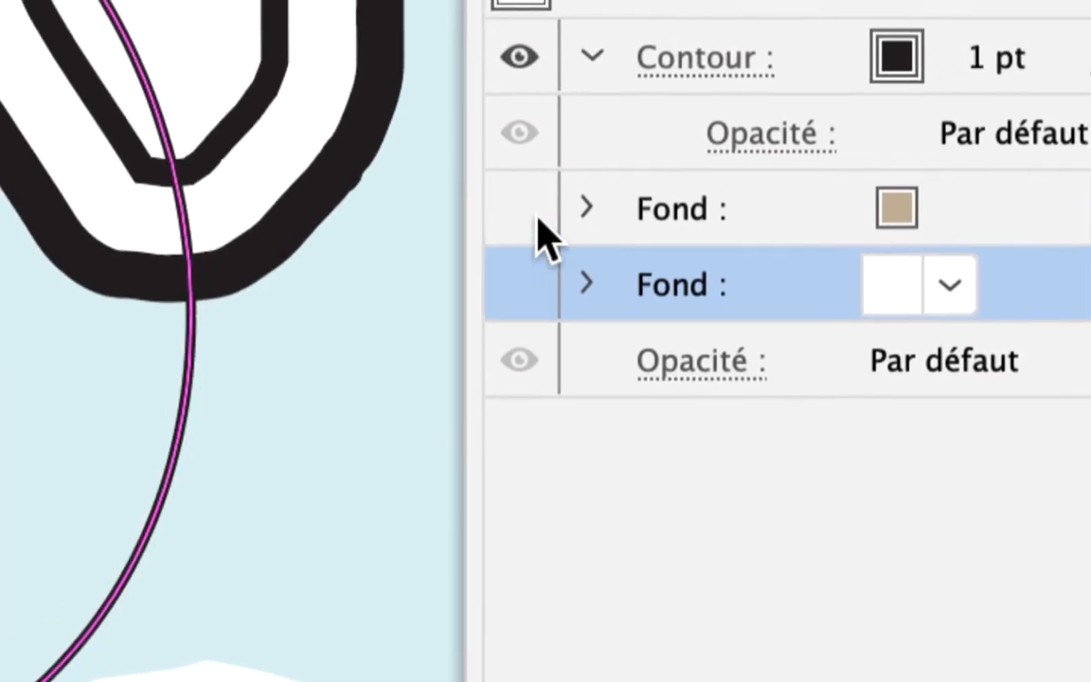
left_click(552, 144)
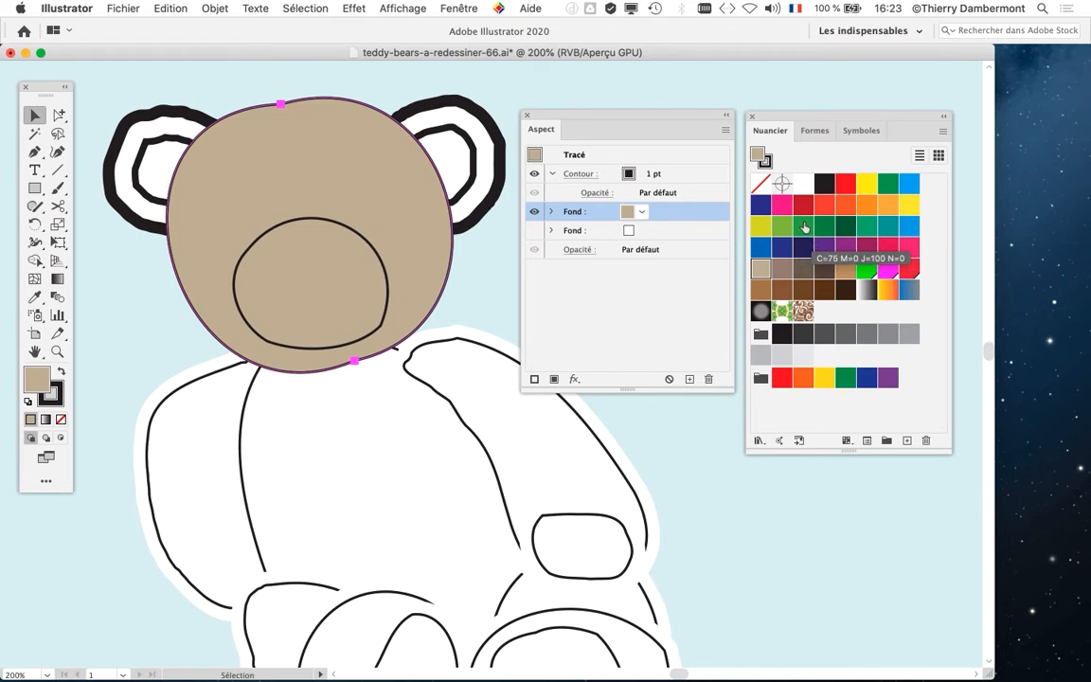
left_click(783, 226)
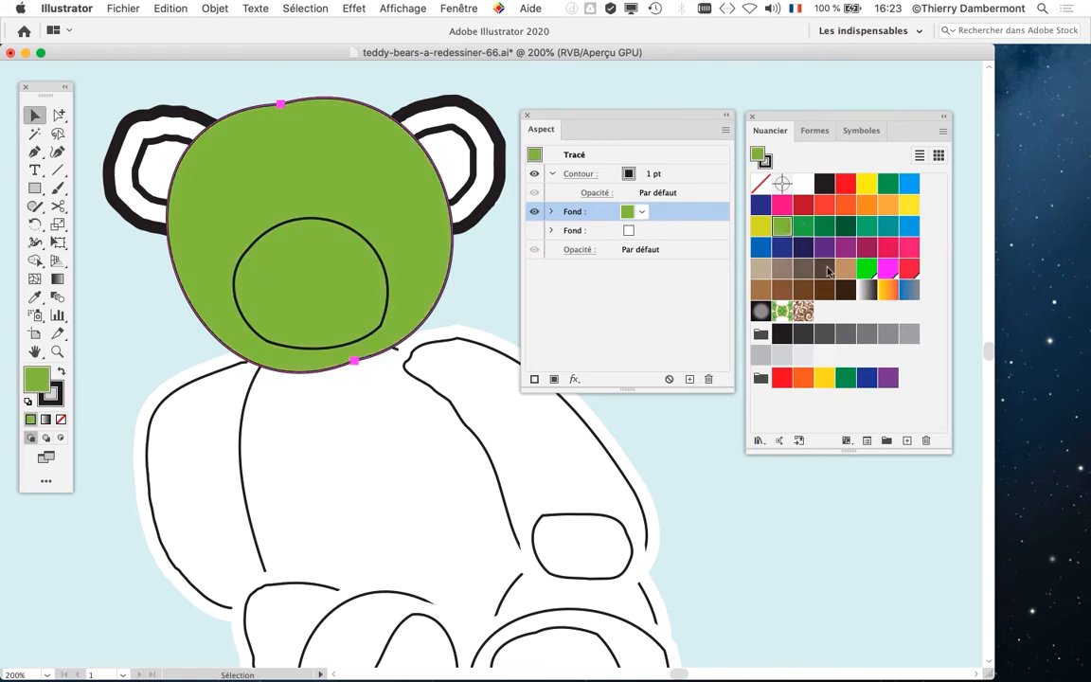
left_click(845, 205)
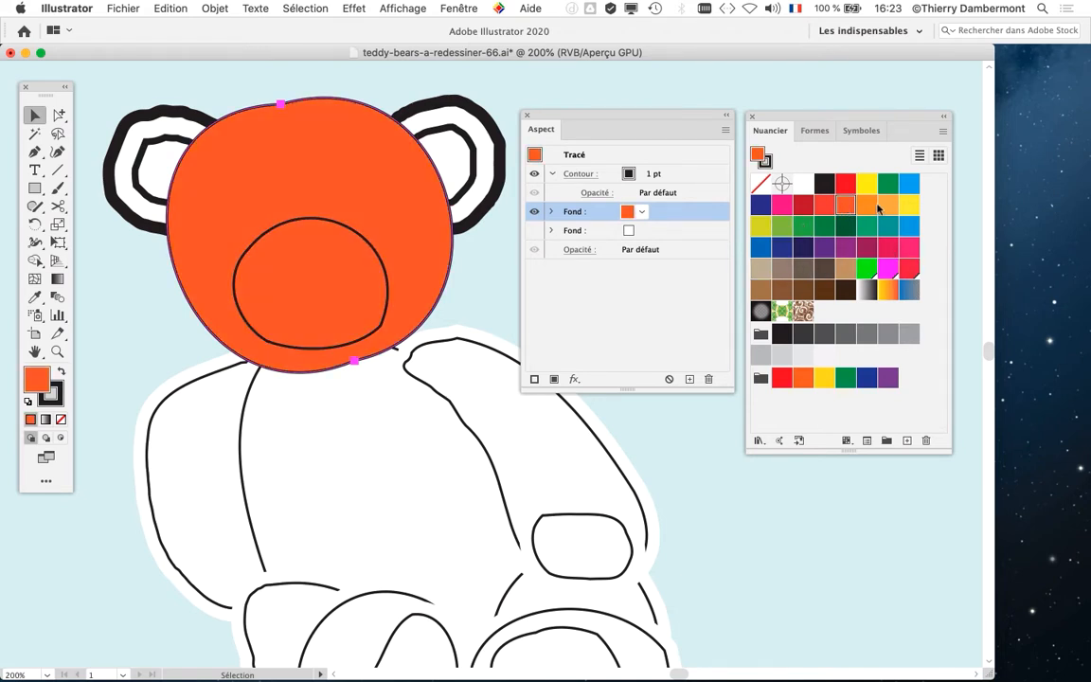
left_click(875, 206)
left_click(884, 210)
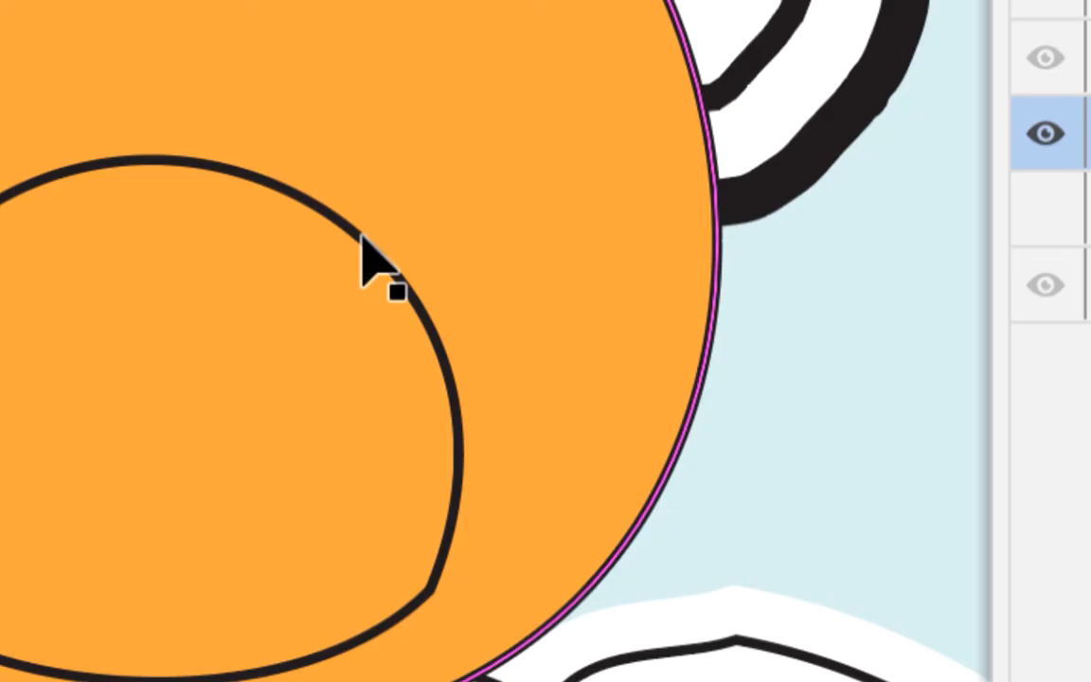
- Swap the muzzle's white Fond for its hidden beige Fond and colour it green with the C=75 M=0 J=100 N=0 swatch
left_click(362, 237)
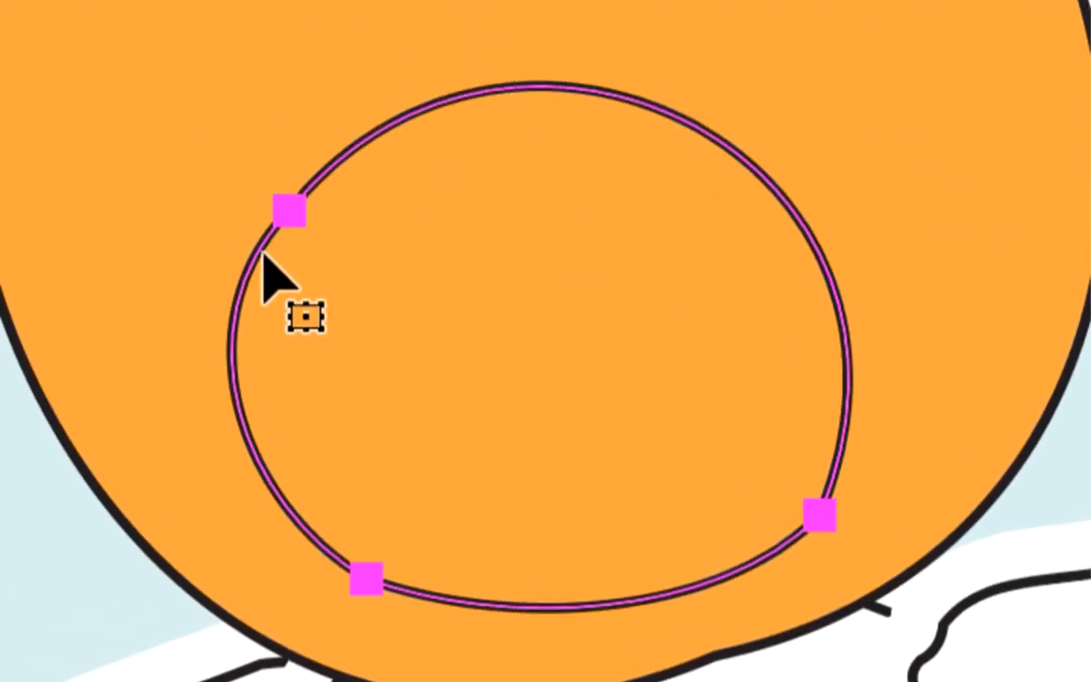
key("a")
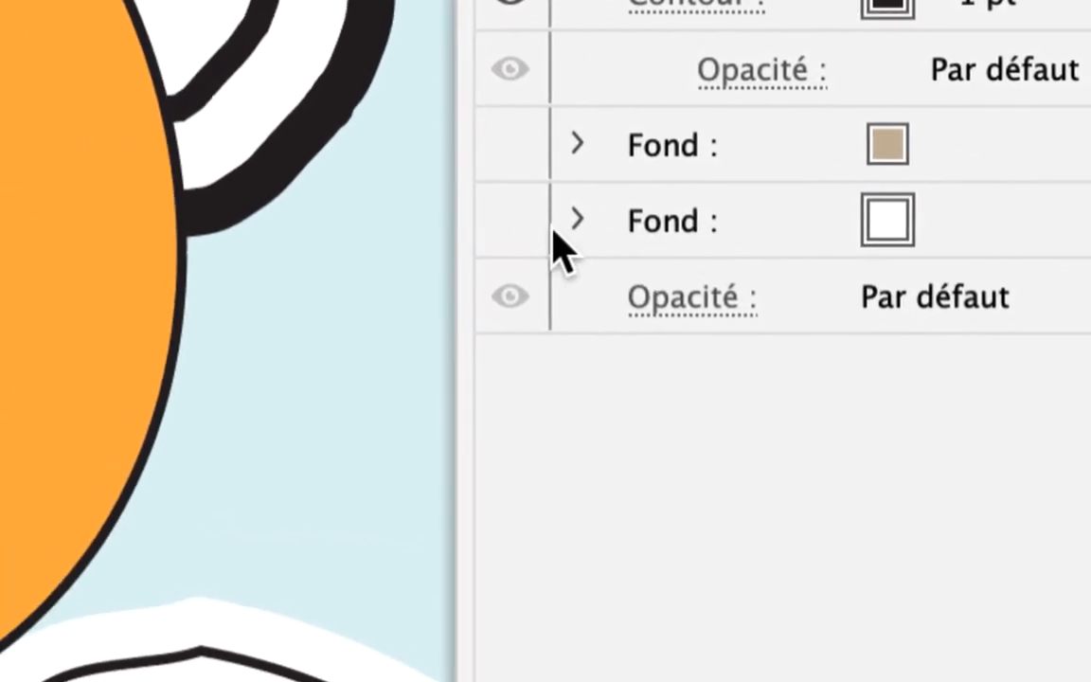
left_click(549, 201)
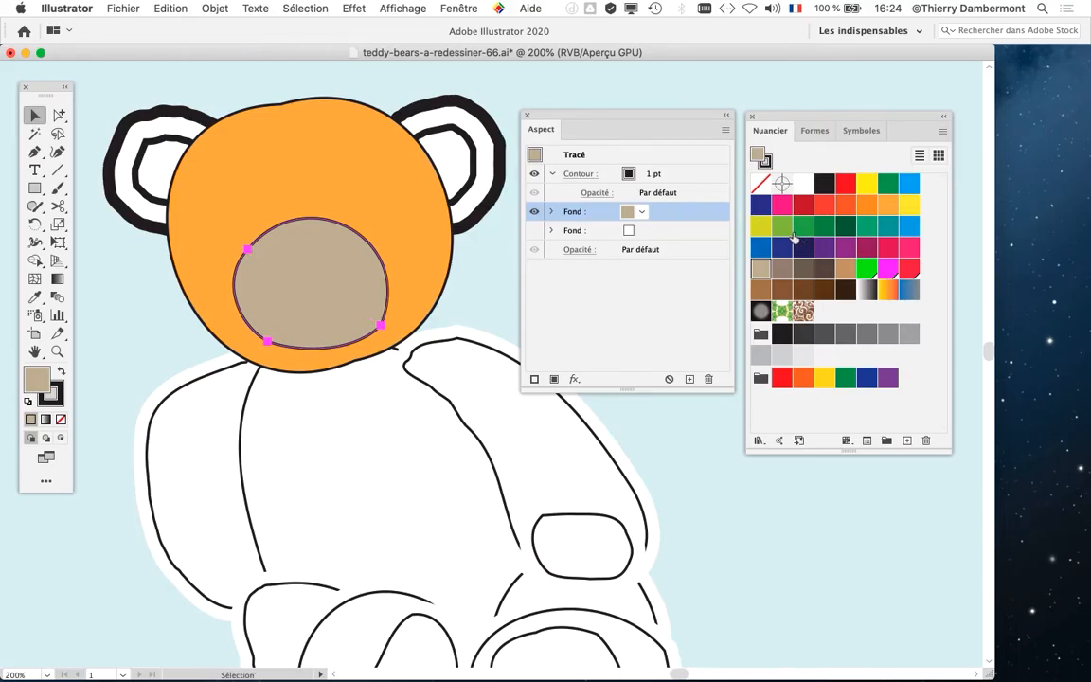
left_click(803, 225)
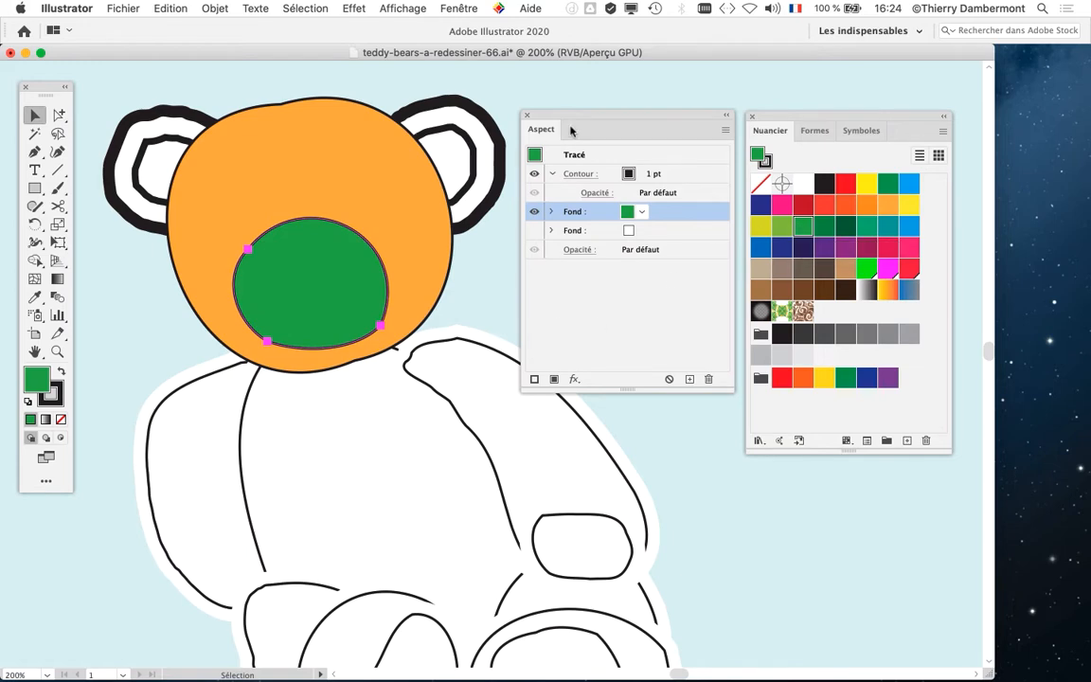
- Move the Aspect palette off the arm, and replace the arm's white Fond with the other Fond, coloured bright pink
left_click_drag(571, 129, 639, 112)
scroll(508, 360, "down", 5)
scroll(509, 359, "right", 3)
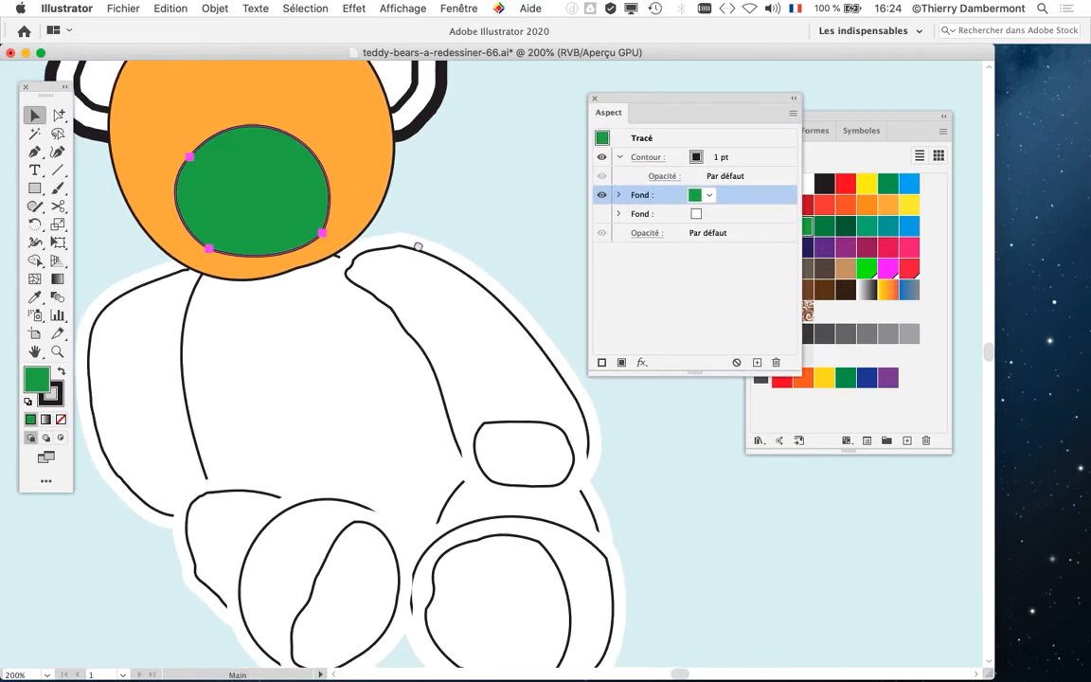
left_click(452, 247)
left_click(602, 214)
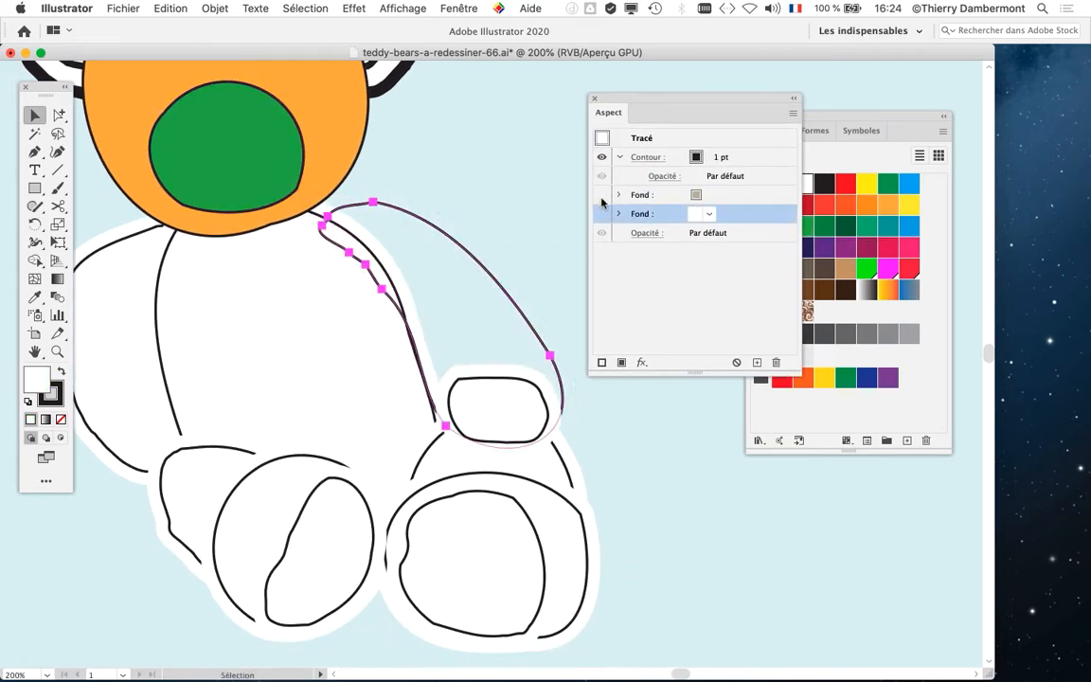
left_click(603, 196)
left_click(885, 253)
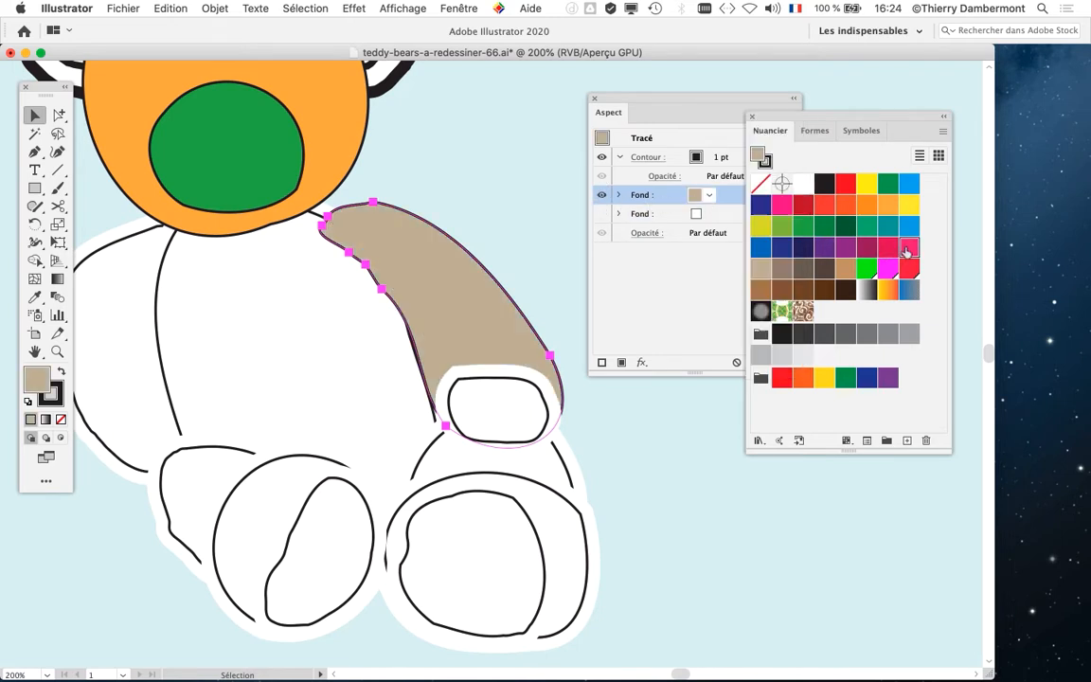
left_click(909, 246)
- Replace the white Fond of the paw pad on the pink arm with its other Fond in light blue, shifting Nuancier clear of Aspect
left_click(545, 407)
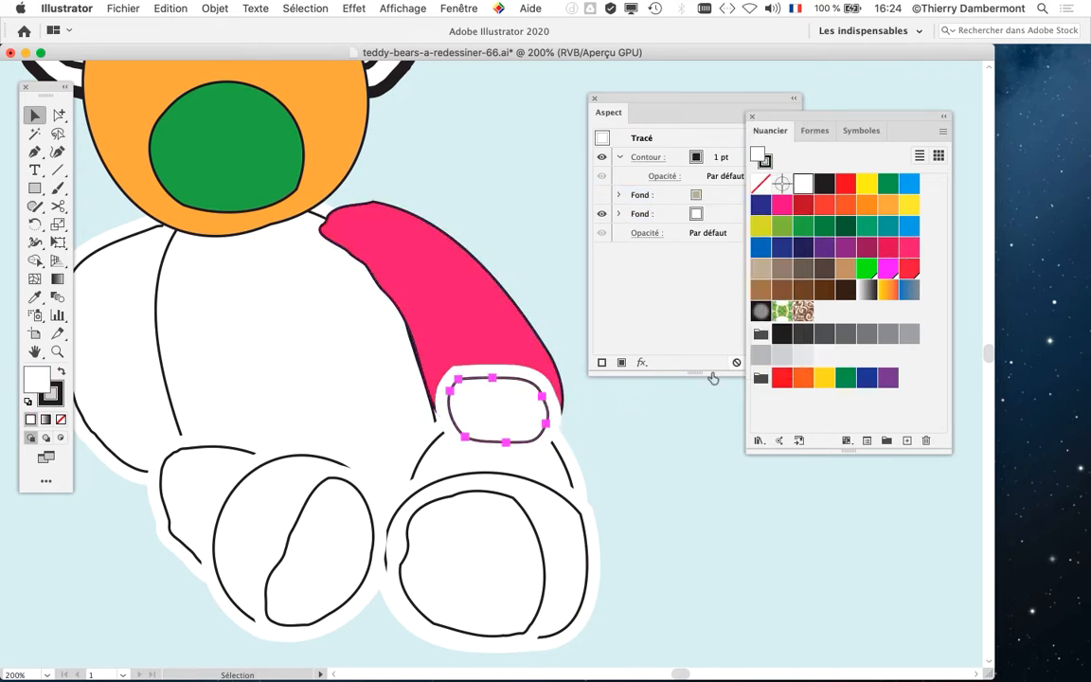
left_click(603, 201)
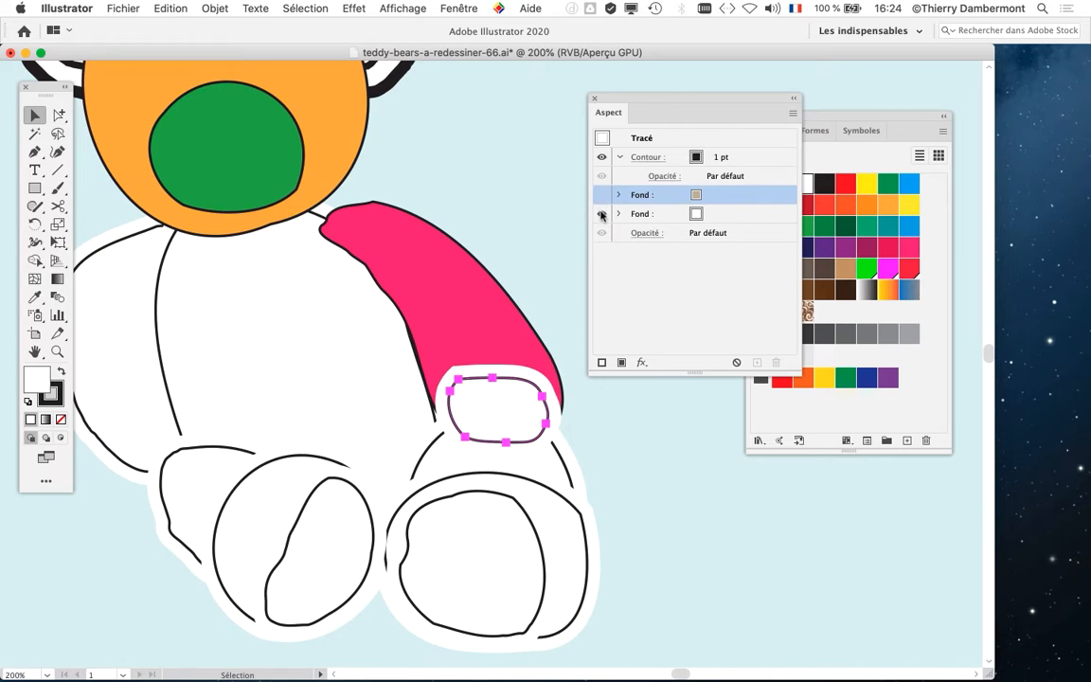
left_click(601, 195)
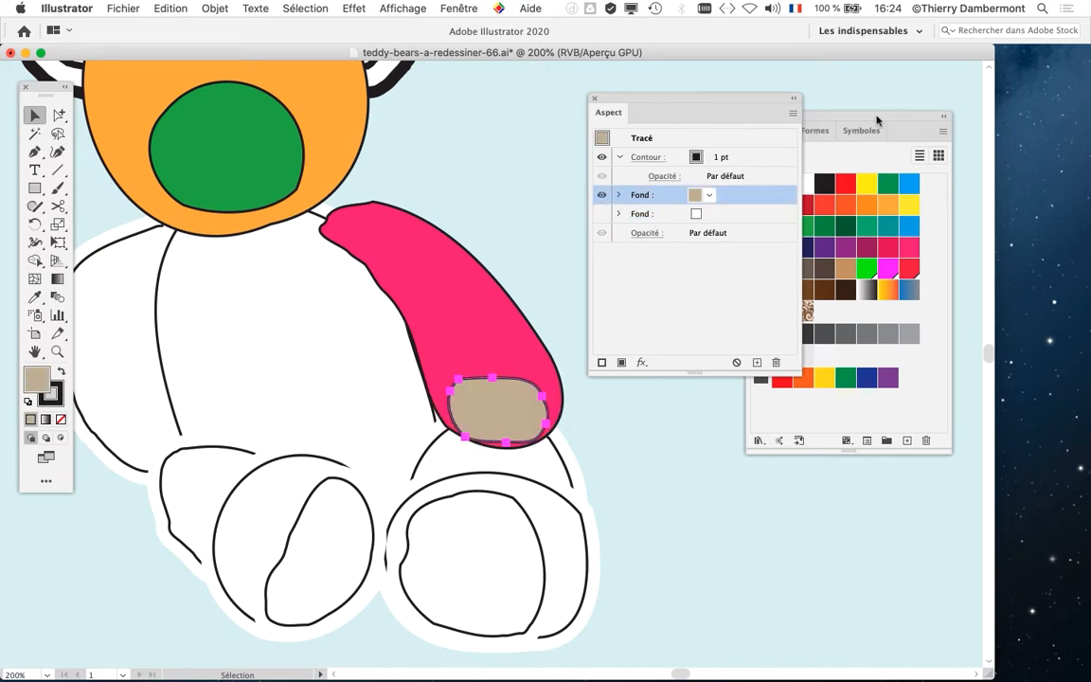
left_click_drag(865, 139, 933, 120)
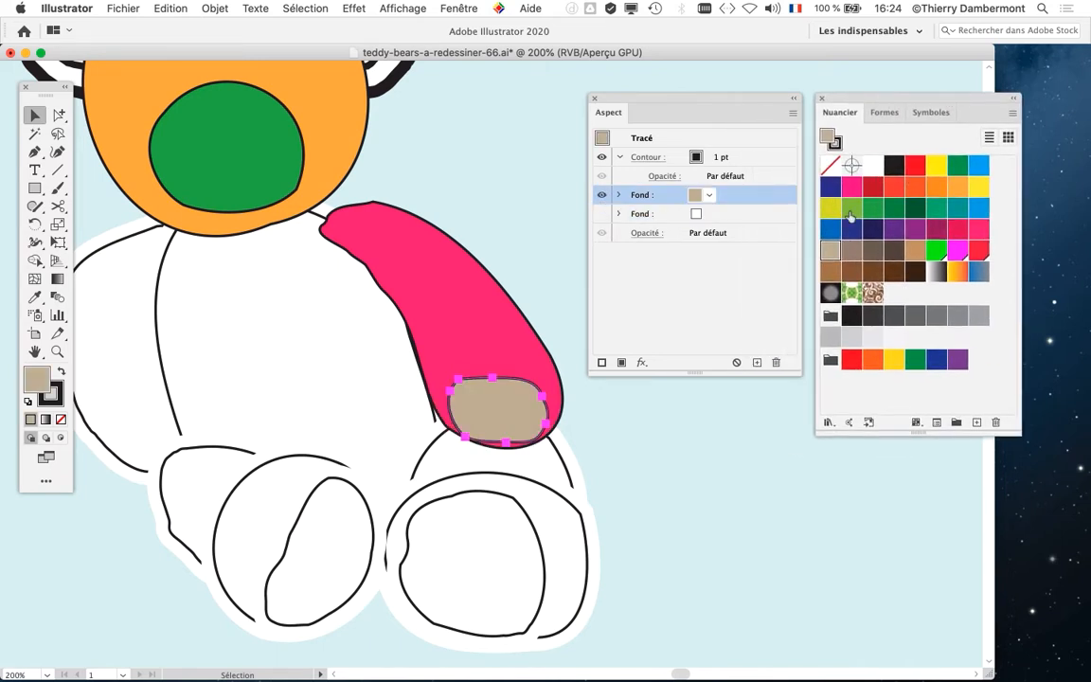
left_click(977, 167)
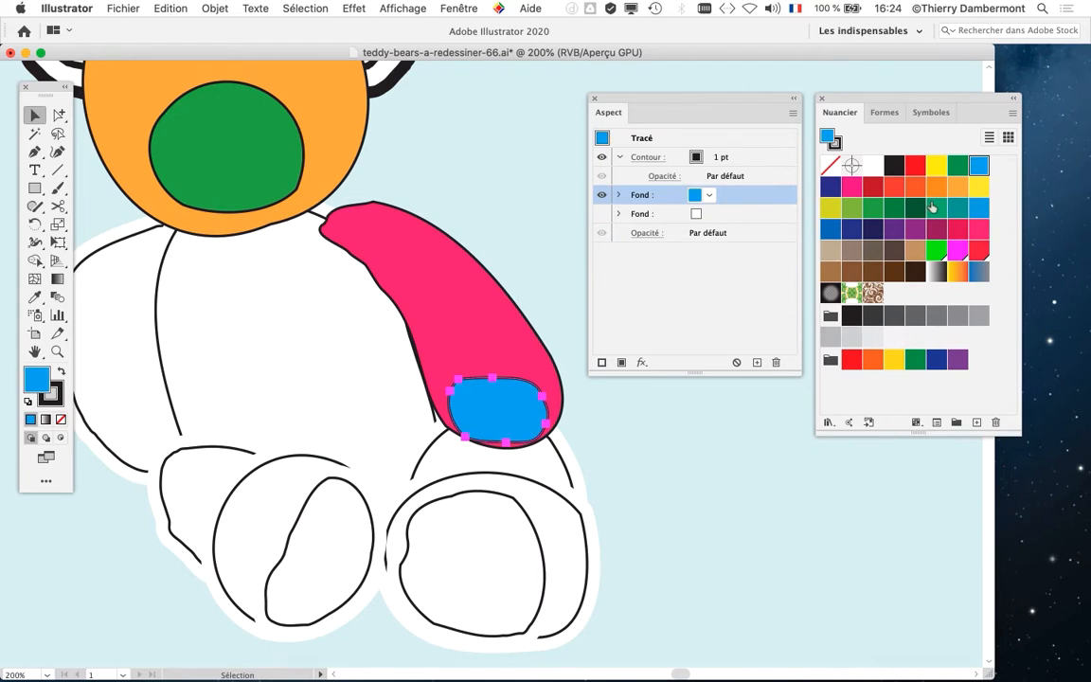
- Hide the white Fond of the leg below the blue paw pad, show its beige Fond, and recolour that fill light green
left_click(565, 453)
left_click(607, 194)
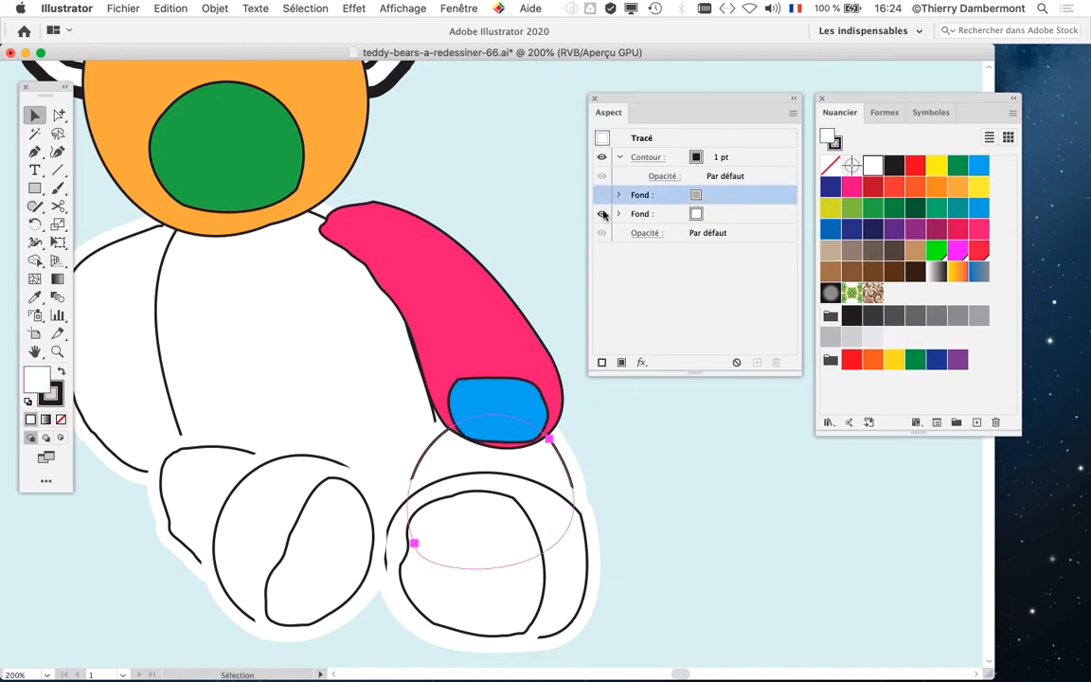
left_click(603, 214)
left_click(604, 197)
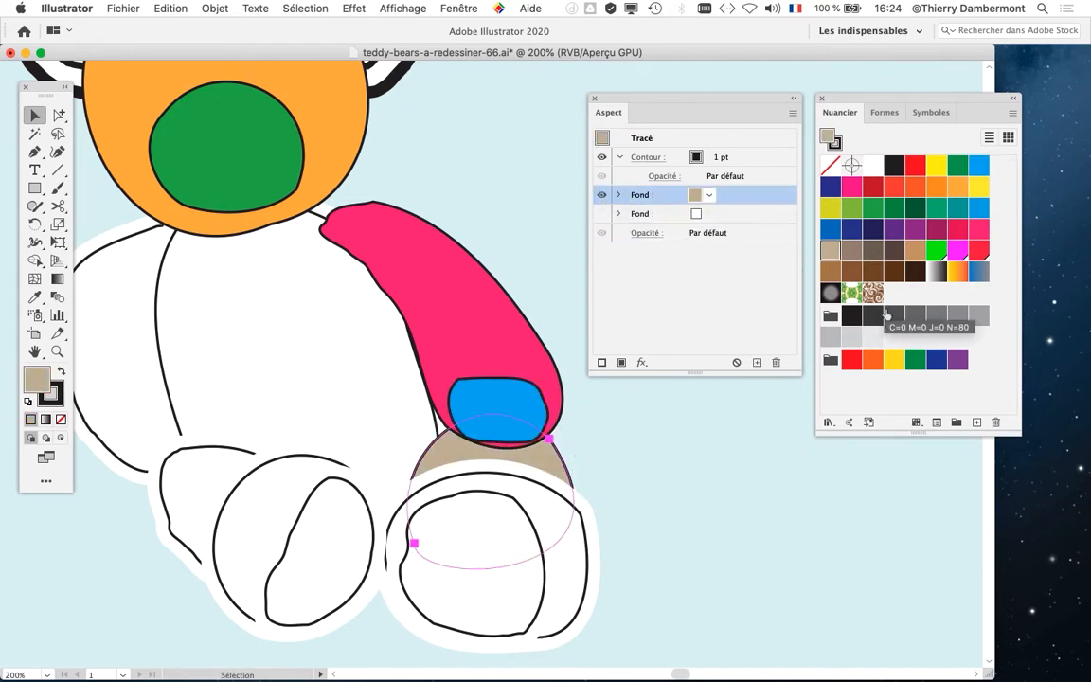
left_click(830, 228)
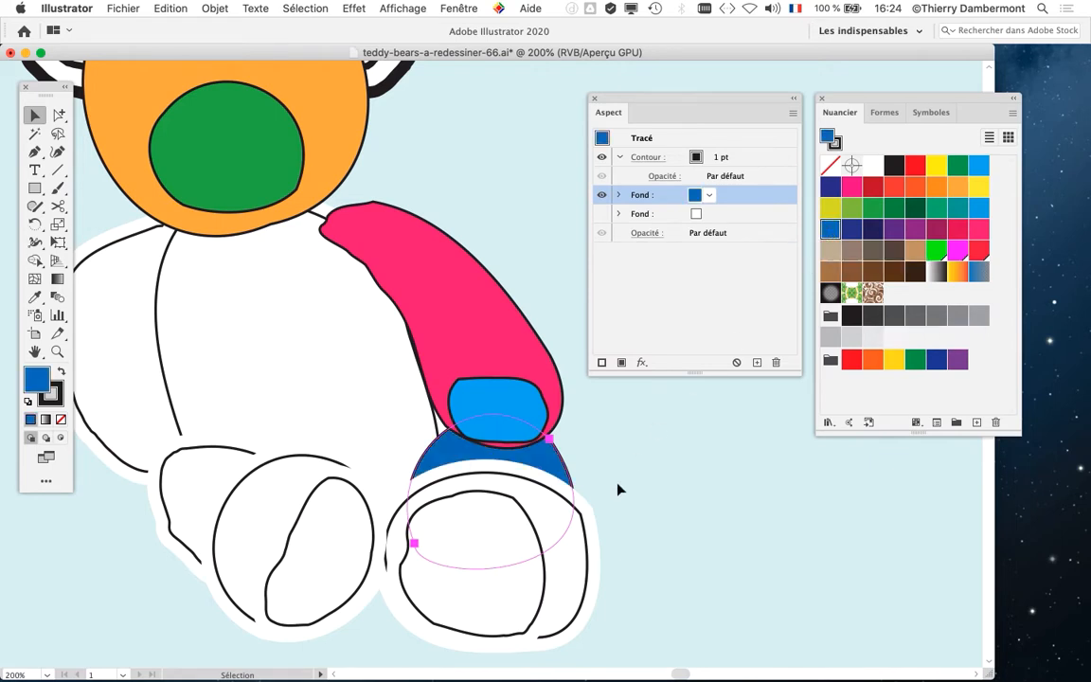
left_click(849, 207)
- Replace the white Fond with the other Fond on the foot below the light green leg, coloured bright pink, and on its sole, coloured light orange
scroll(508, 398, "down", 5)
left_click(534, 294)
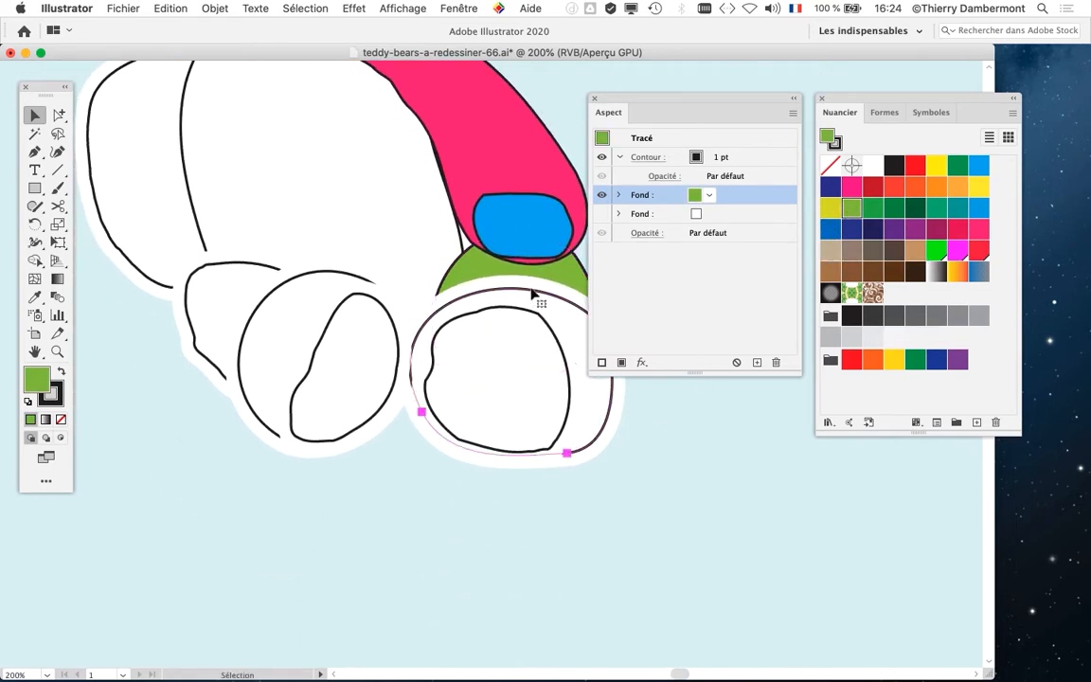
left_click(601, 216)
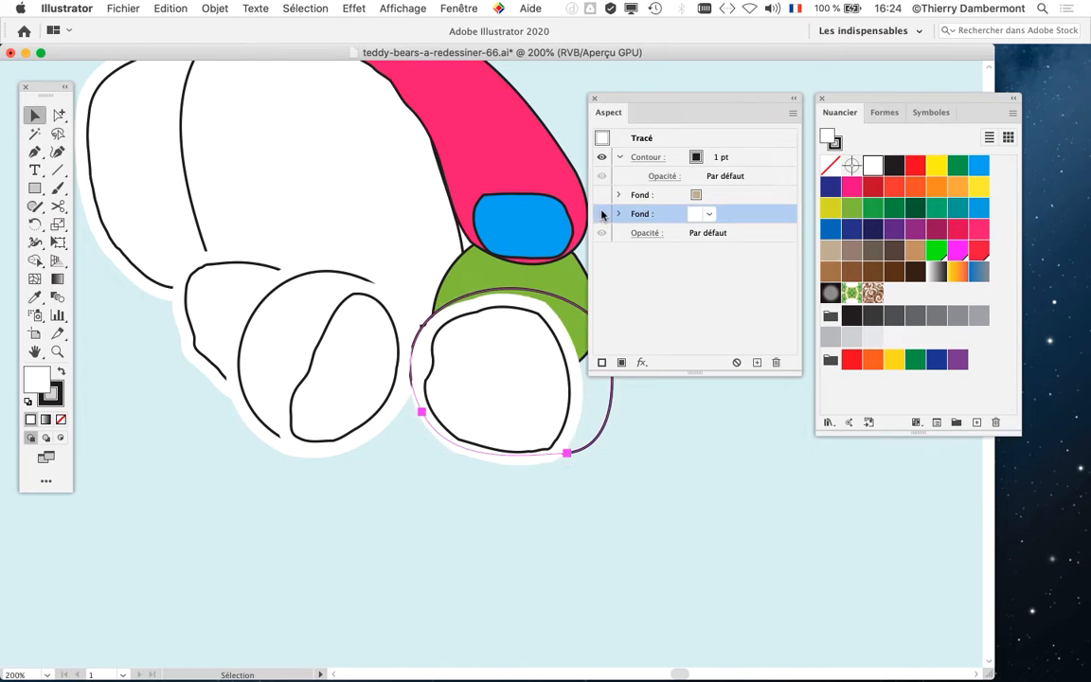
left_click(601, 195)
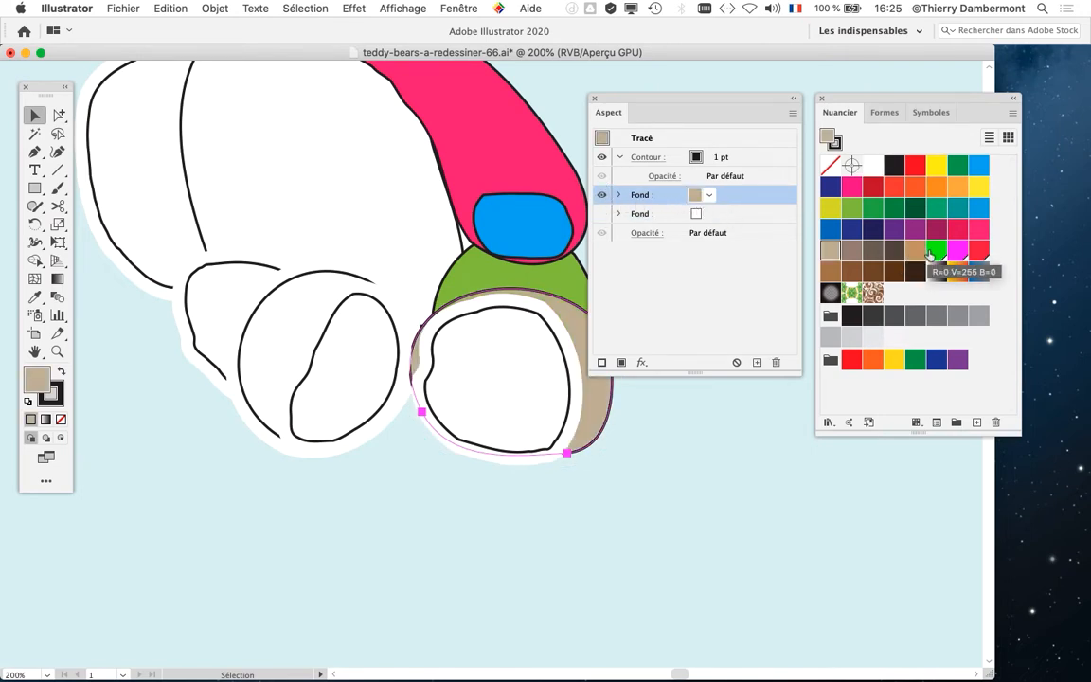
left_click(853, 187)
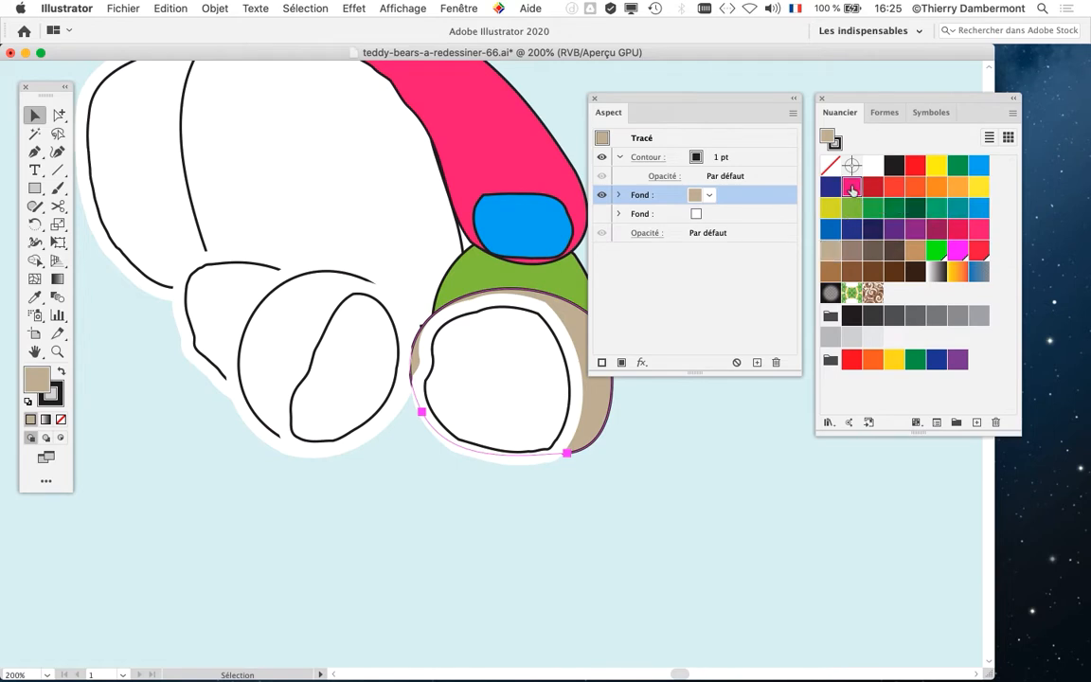
left_click(519, 315)
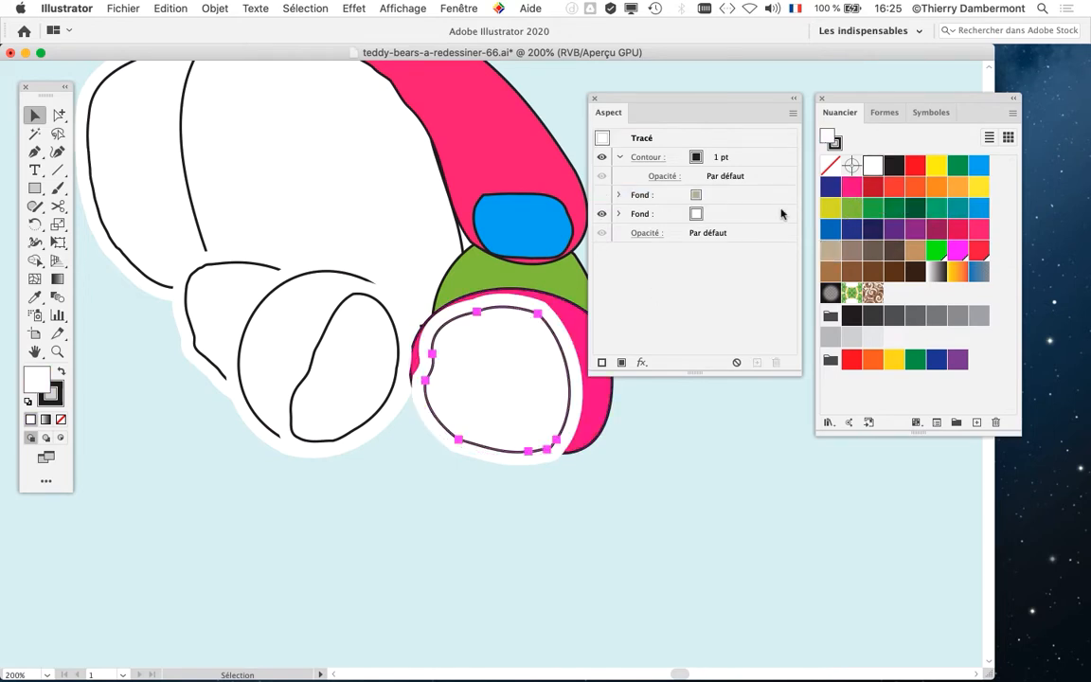
left_click(602, 213)
left_click(603, 196)
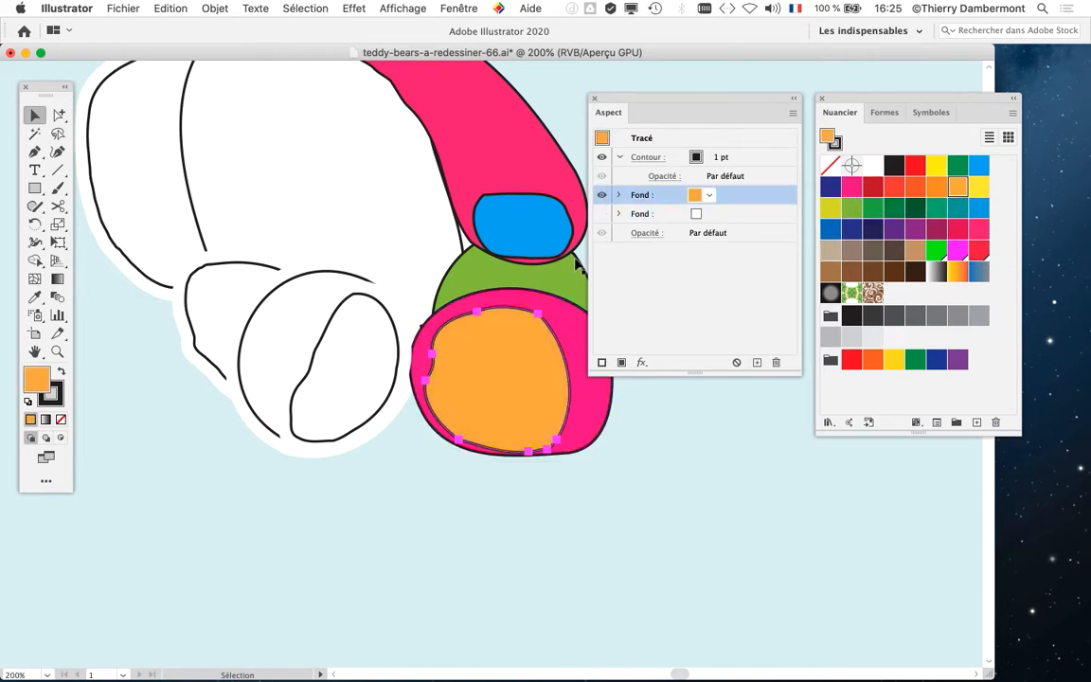
- Hide the other foot's white Fonds and show the beige ones, recolouring the sole light blue and the surrounding foot pink
left_click(379, 307)
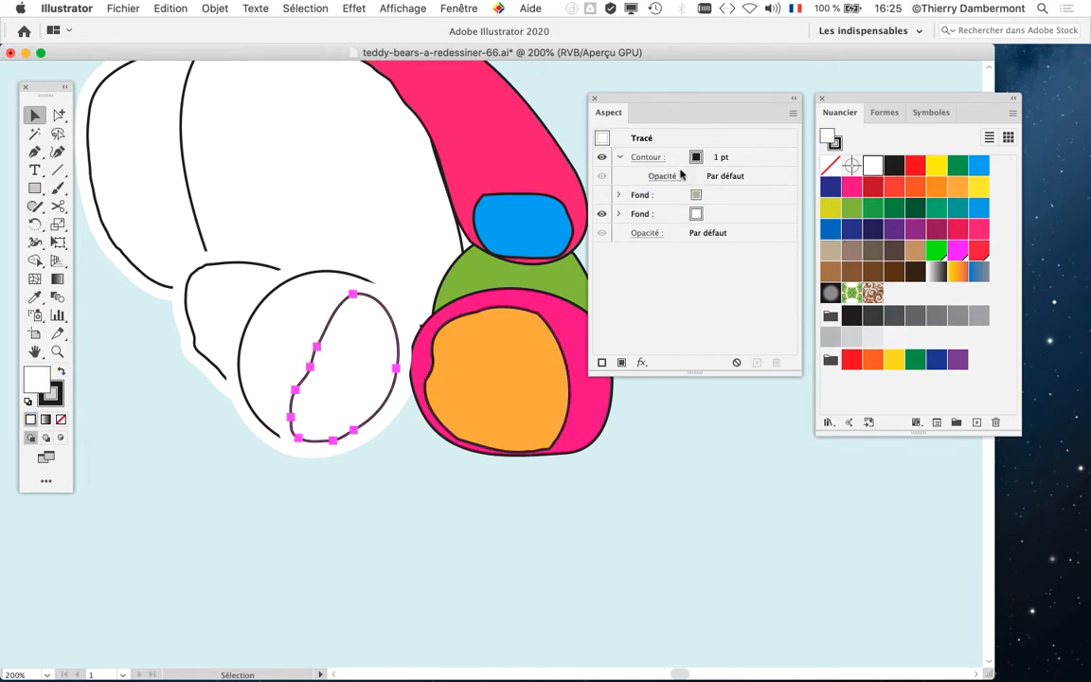
left_click(602, 213)
left_click(602, 195)
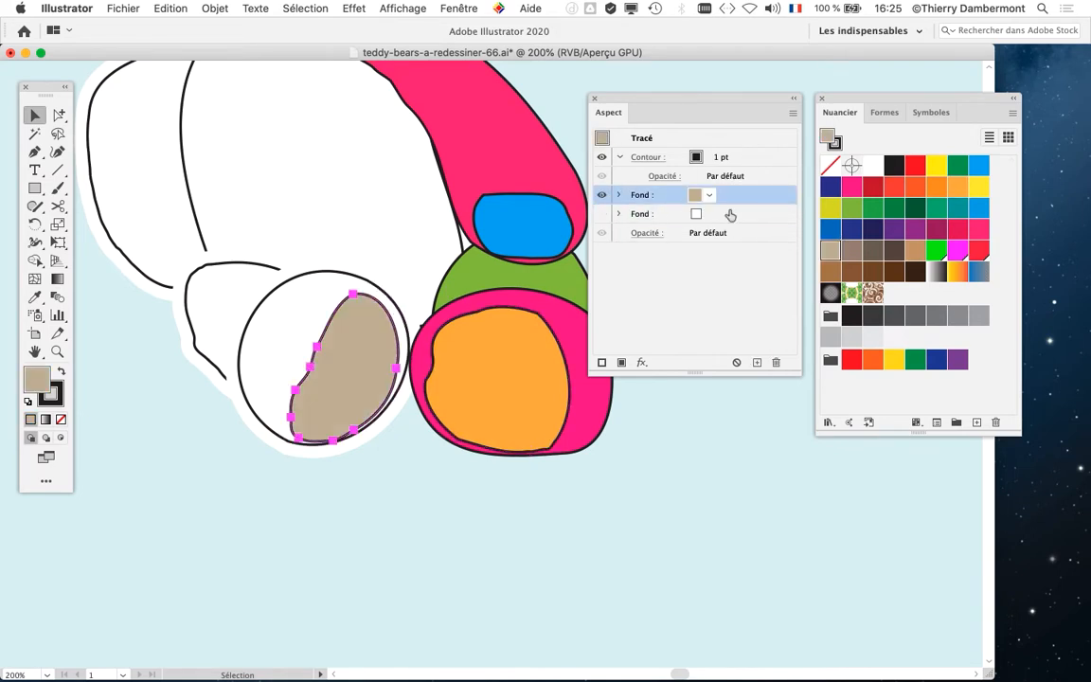
left_click(981, 168)
left_click(368, 282)
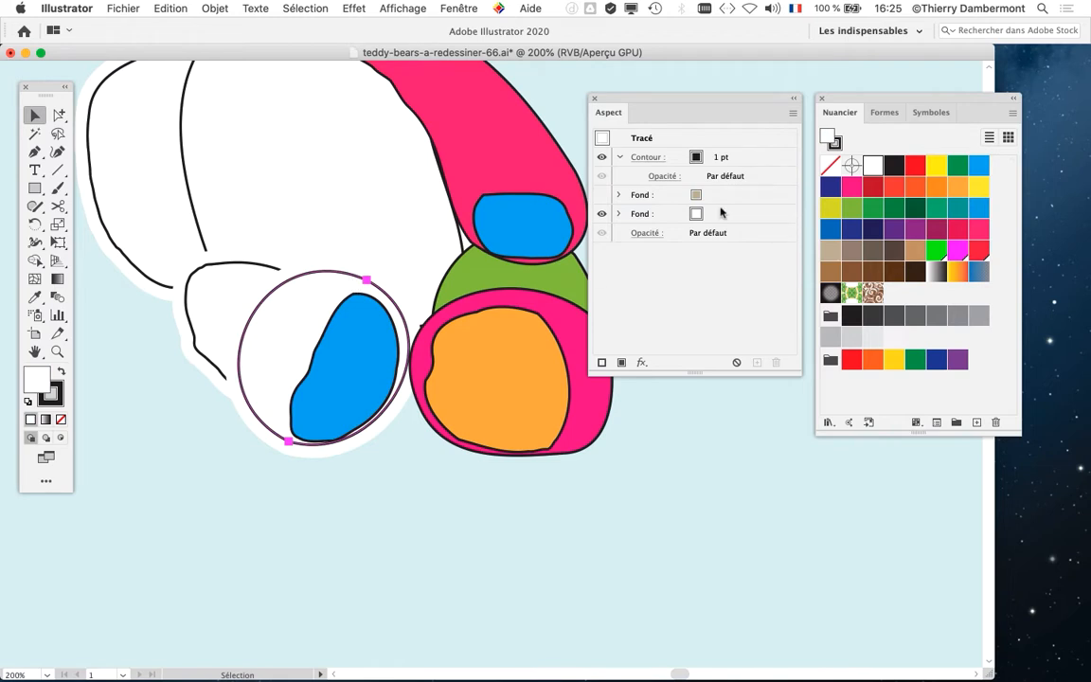
left_click(603, 213)
left_click(603, 195)
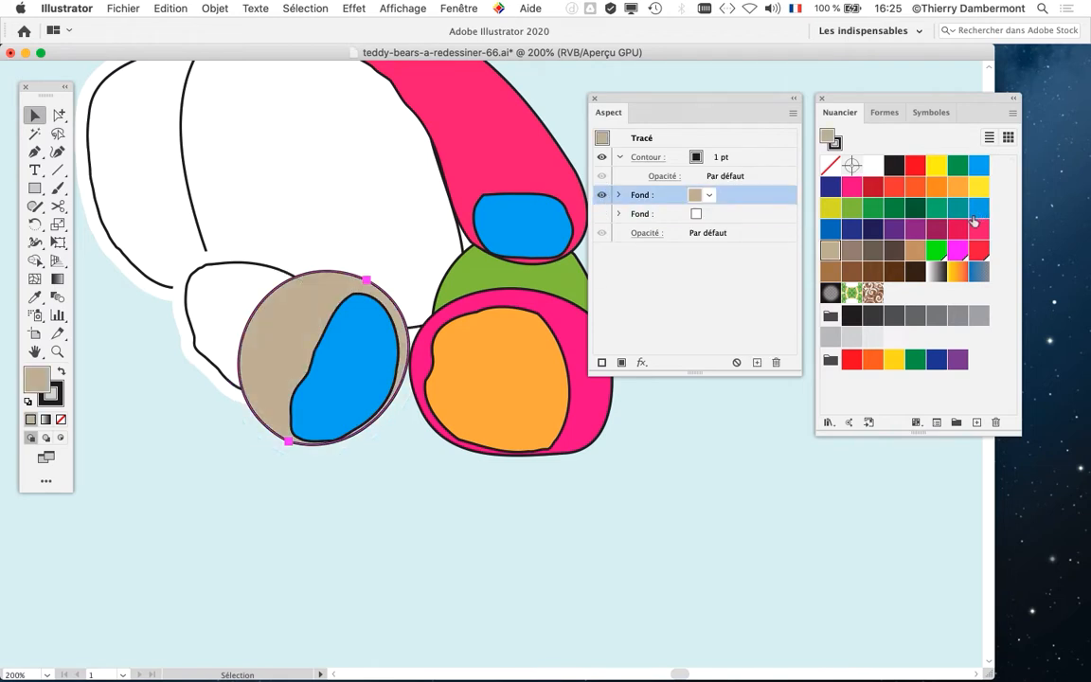
left_click(979, 230)
- Swap the white Fond of the leg behind the pink and blue foot for its beige Fond, recoloured green
left_click(286, 269)
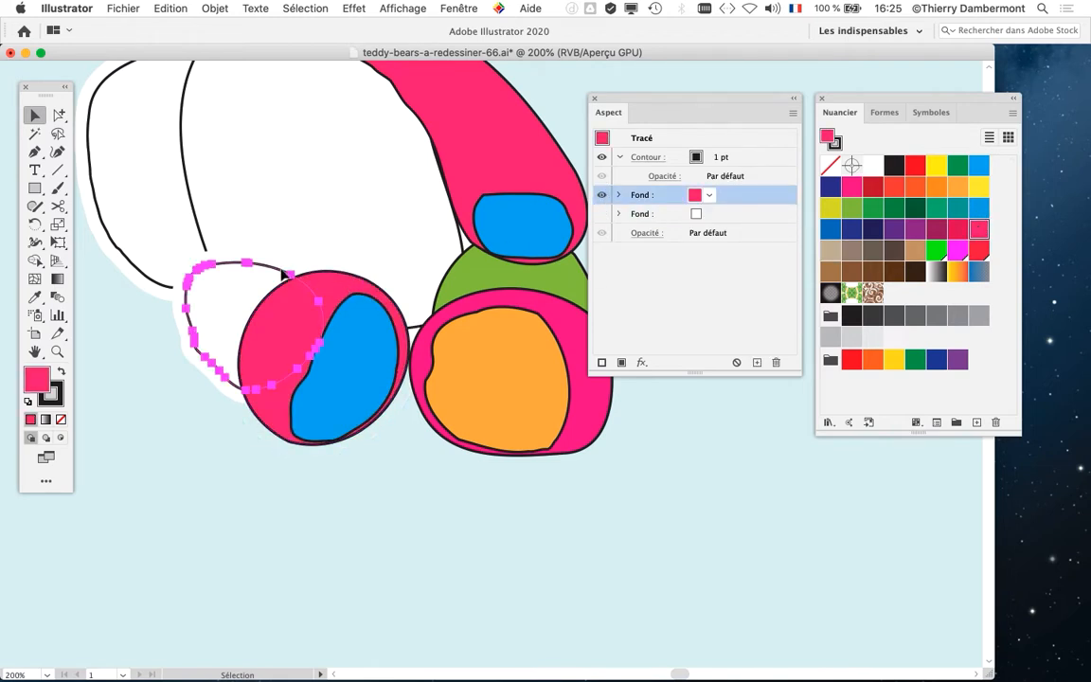
left_click(602, 194)
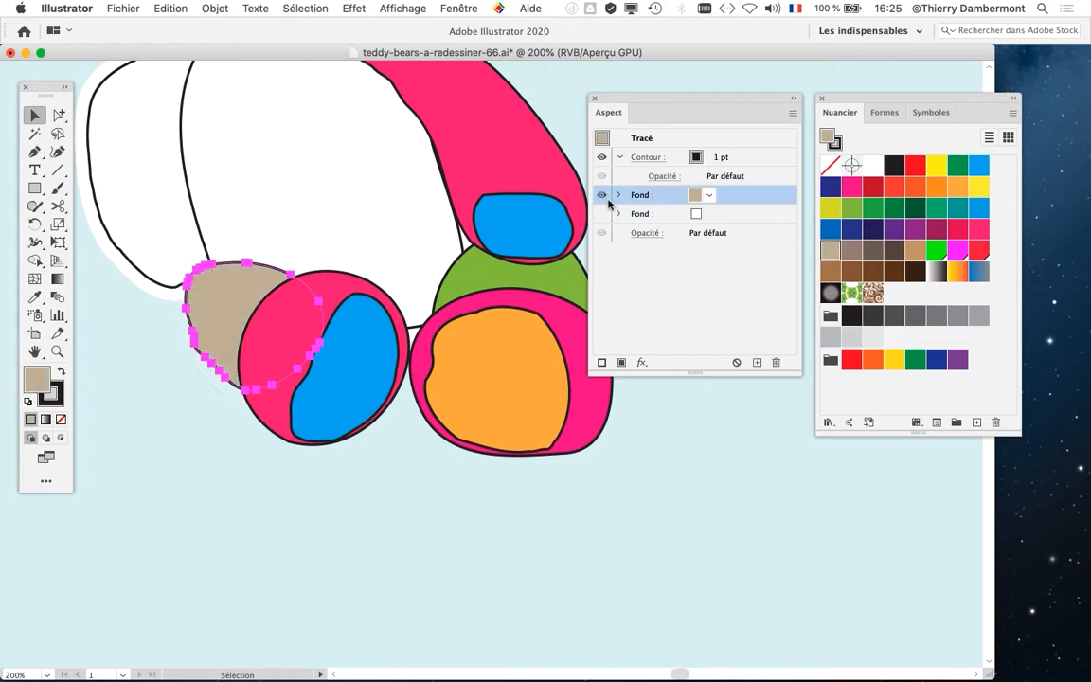
left_click(872, 208)
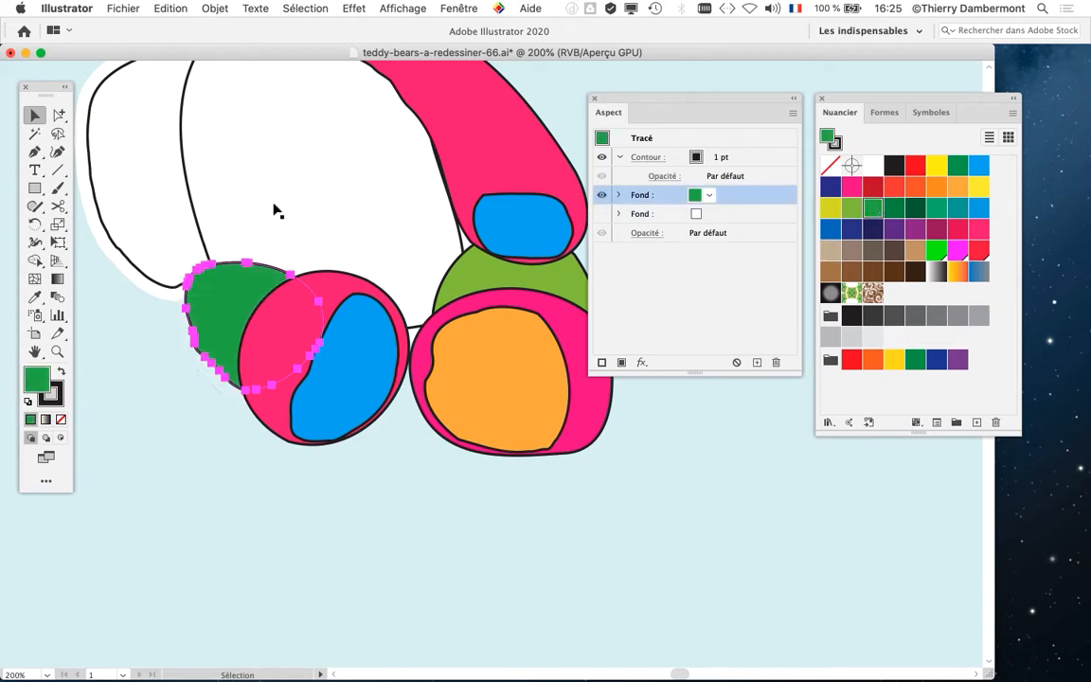
- Hide the white Fond of the remaining uncoloured arm, show its beige Fond, and recolour that fill orange
left_click(124, 244)
left_click(602, 195)
left_click(602, 196)
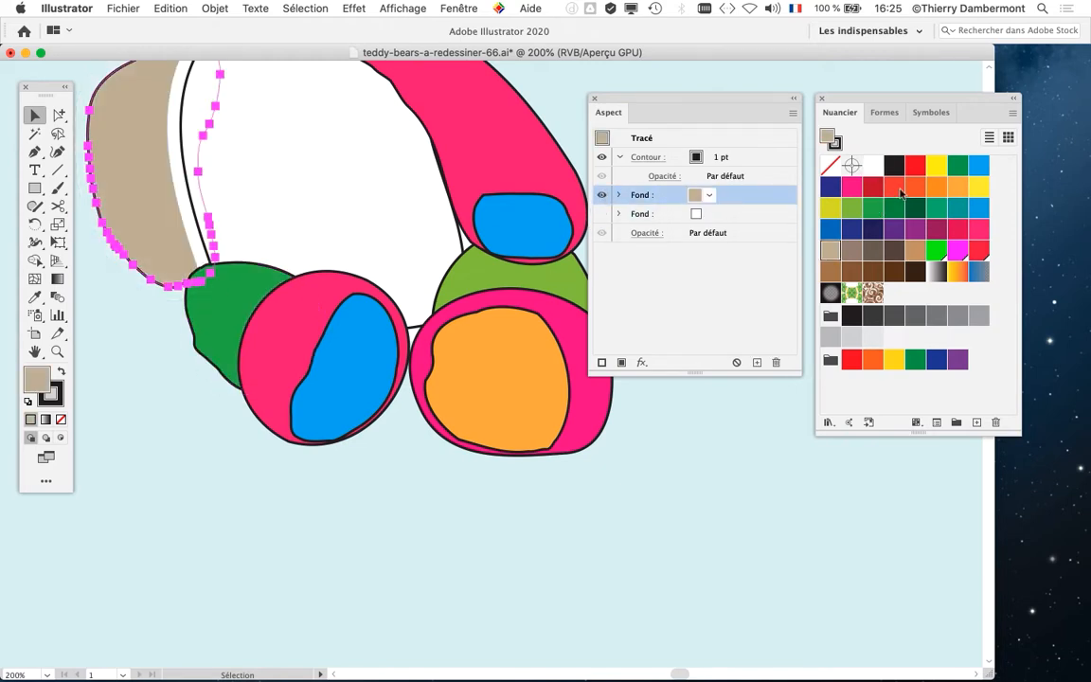
left_click(928, 188)
- Replace the white Fond of the bear's body with its other Fond, coloured light blue
scroll(464, 208, "up", 5)
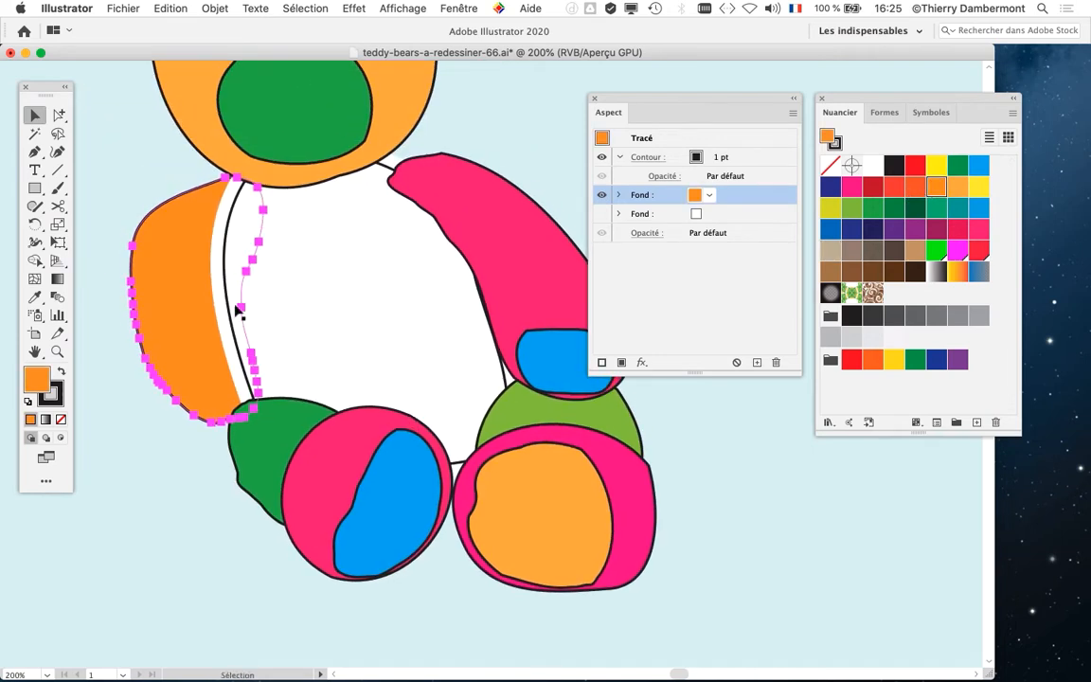
left_click(232, 308)
left_click(603, 195)
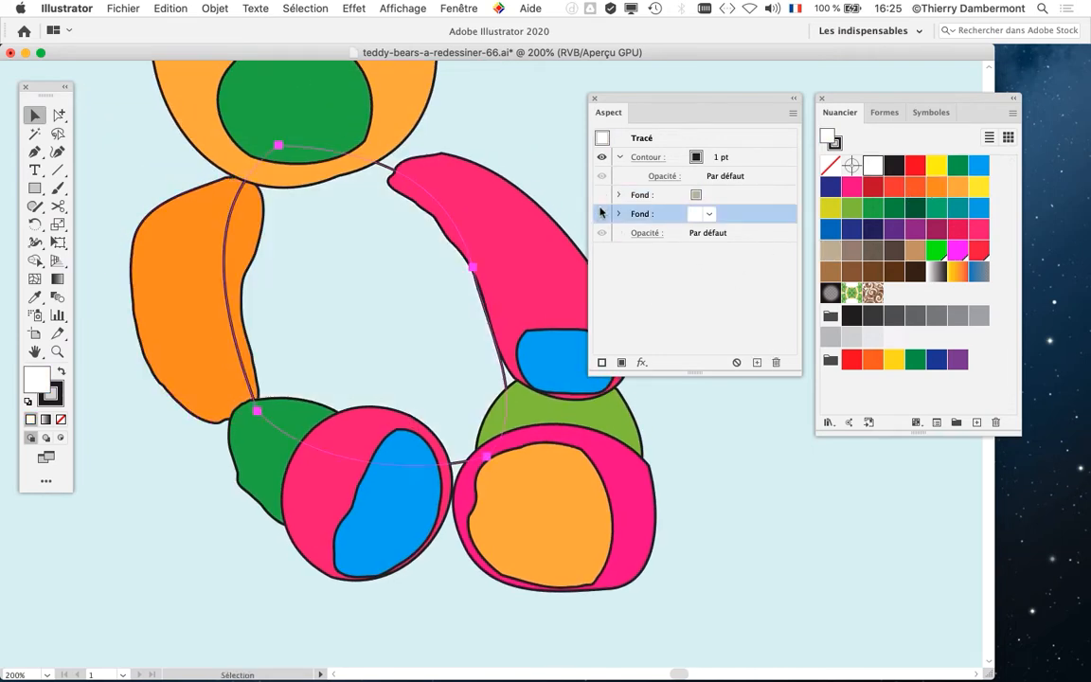
left_click(979, 165)
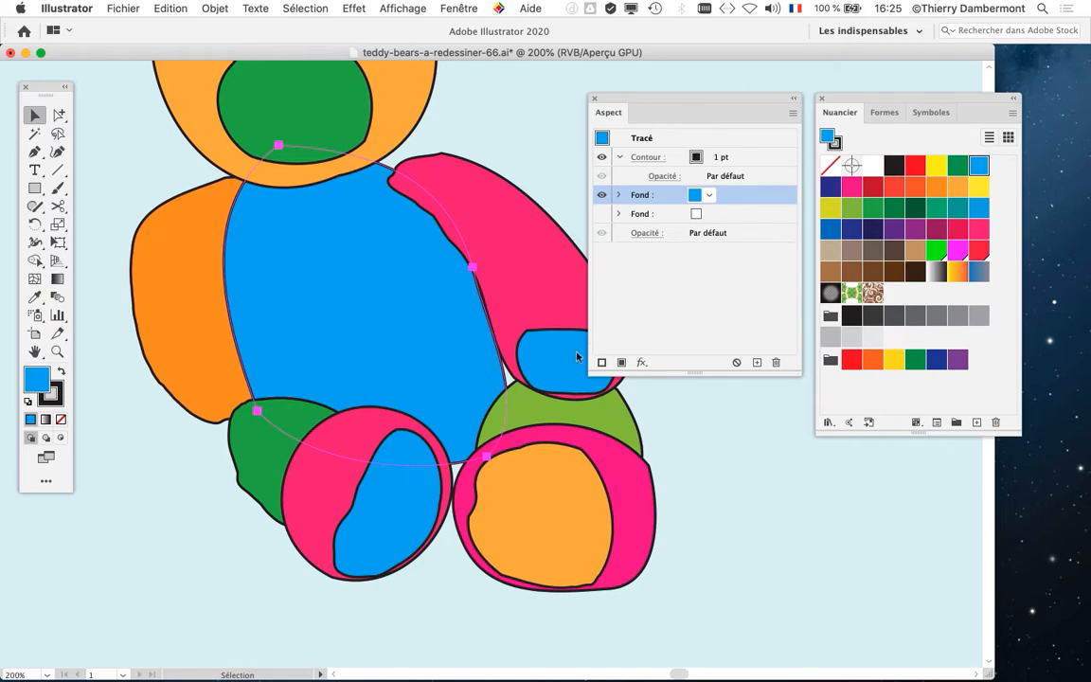
- Try a bright pink Fond on the ear above the pink arm, undo it, and deselect the ear
scroll(589, 474, "down", 2)
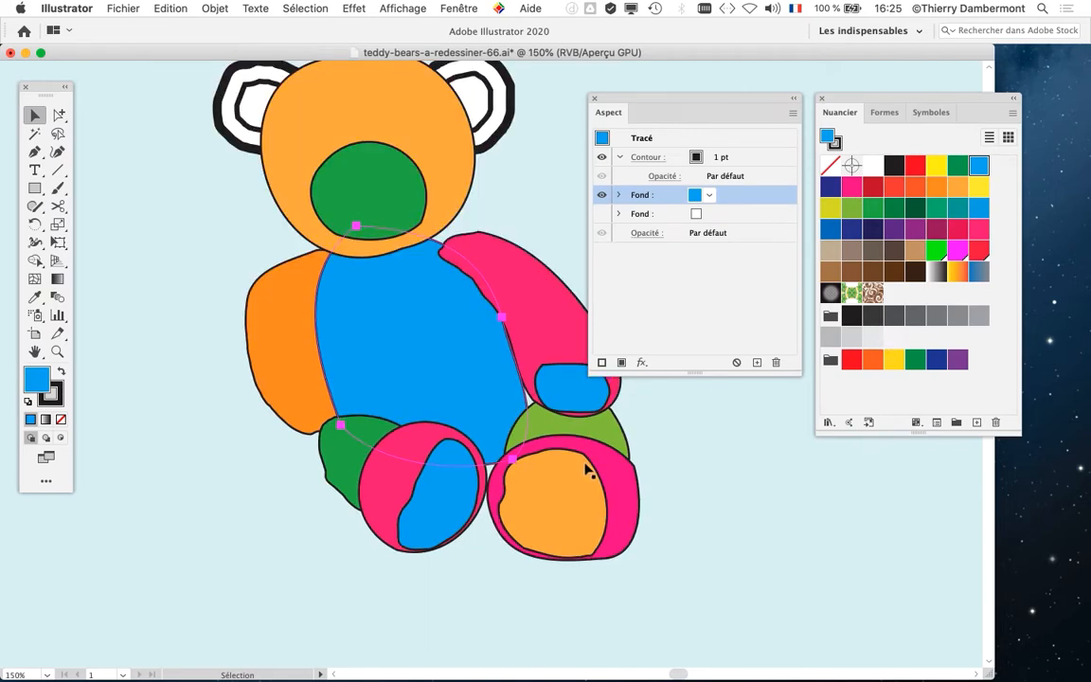
scroll(585, 464, "down", 2)
scroll(499, 207, "up", 2)
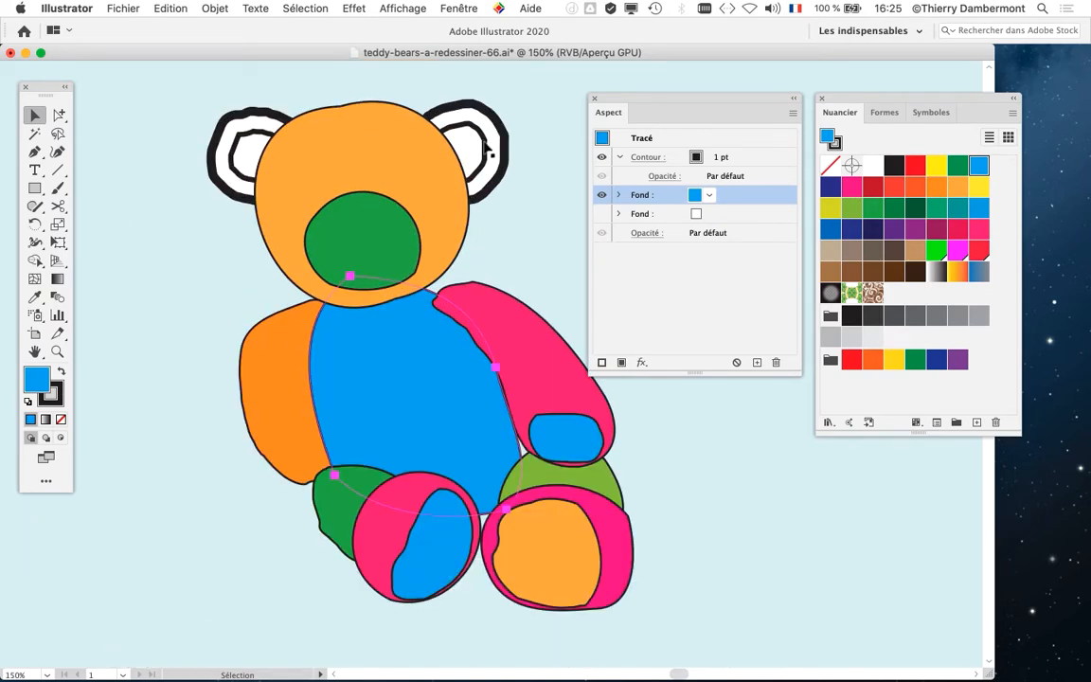
left_click(488, 149)
scroll(484, 290, "up", 3)
scroll(484, 290, "right", 2)
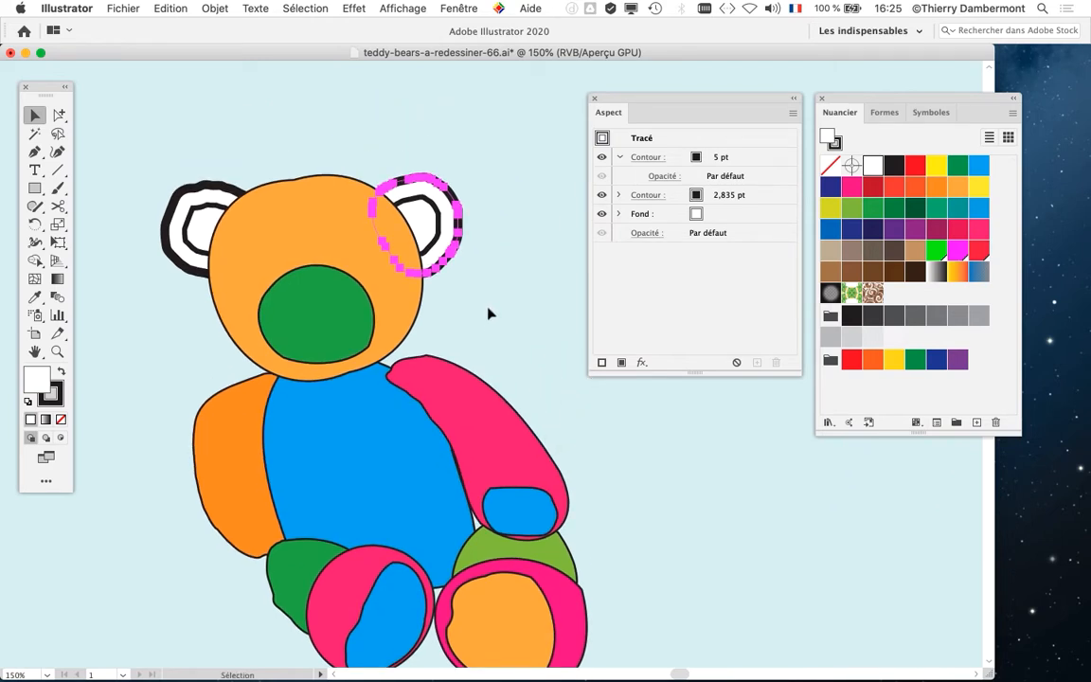
left_click(849, 187)
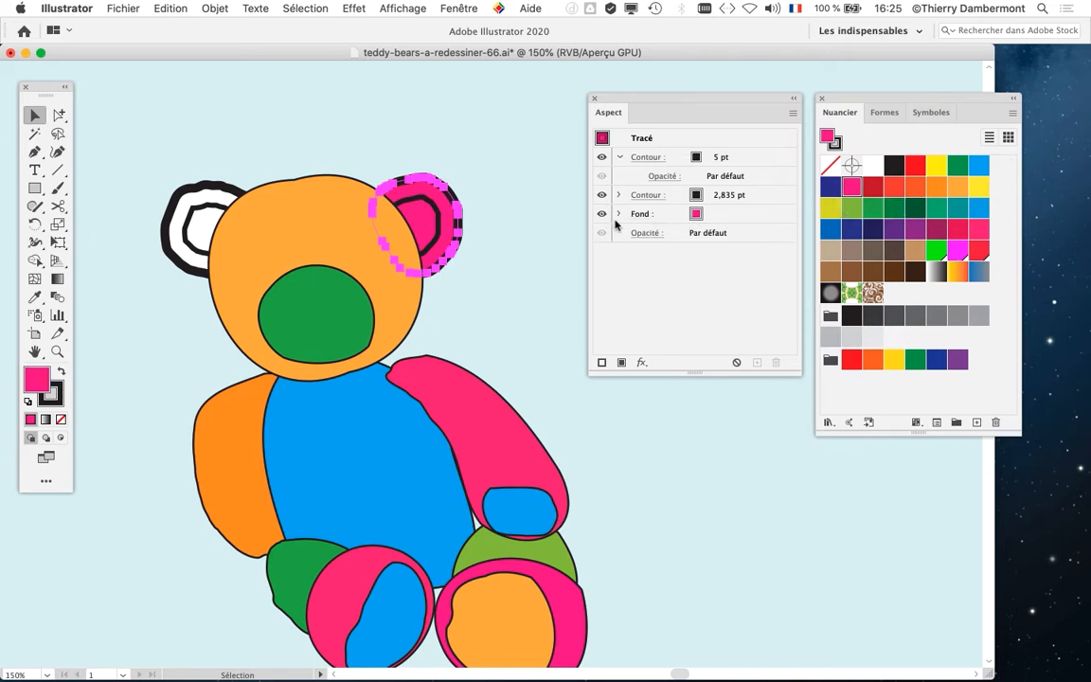
key("super+z")
left_click(466, 224)
left_click(463, 220)
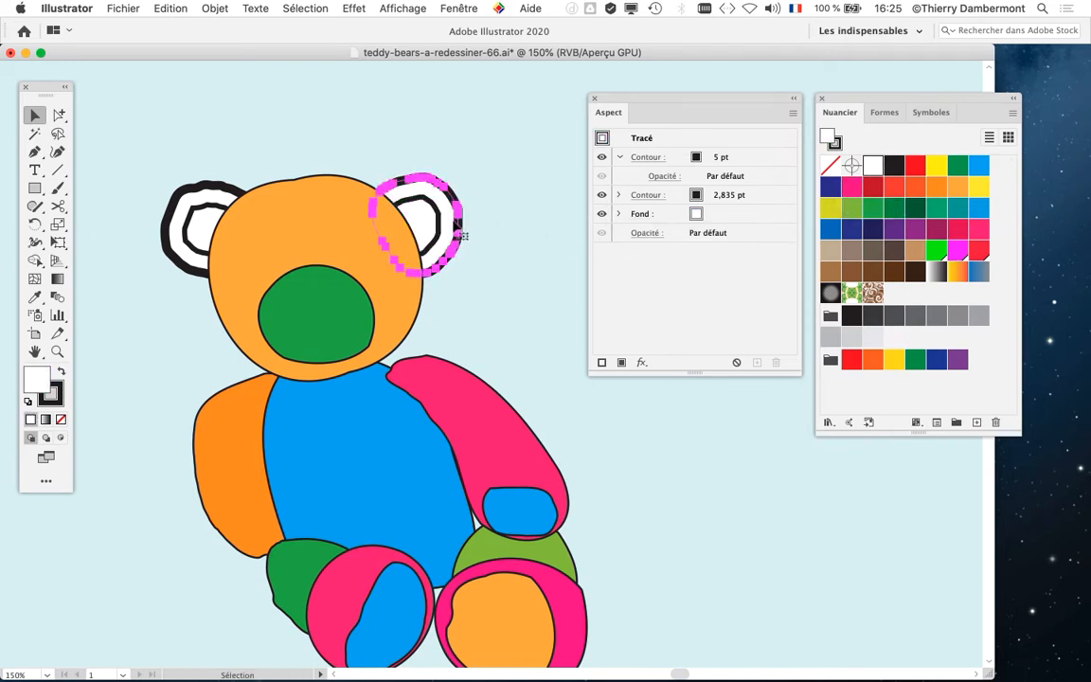
left_click(170, 181)
left_click(449, 238)
left_click(490, 279)
- Save a copy of the document as teddy-bears-a-redessiner-67.ai in the teddy bear 18 folder, keeping the default Illustrator 2020 options
key("super+minus")
scroll(462, 304, "down", 5)
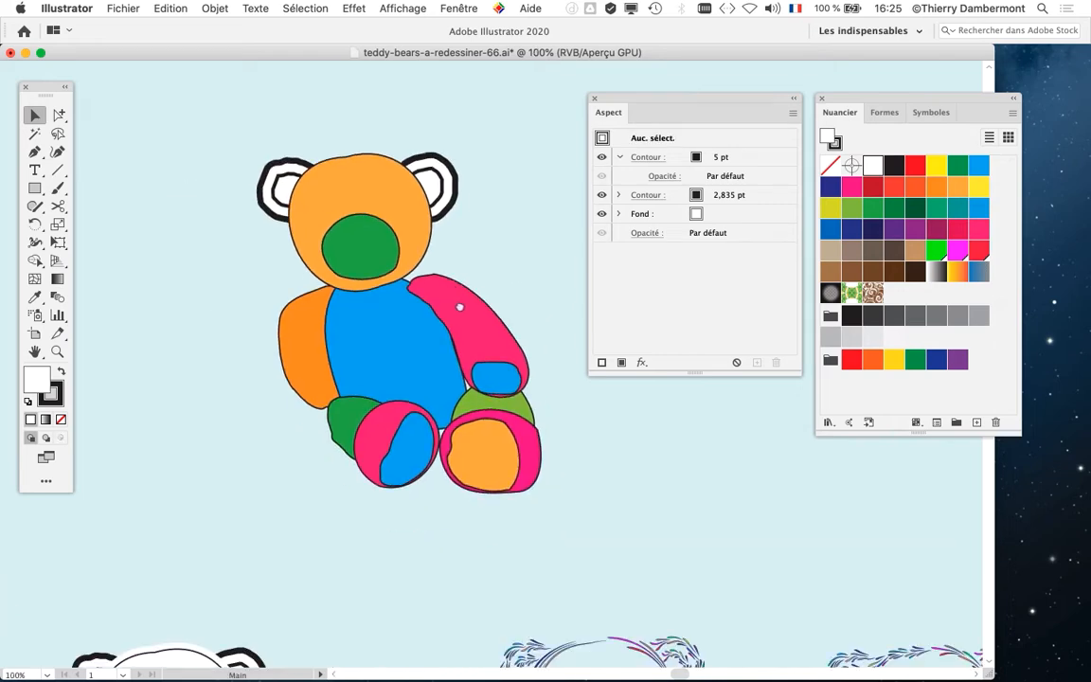
left_click(125, 8)
left_click(161, 137)
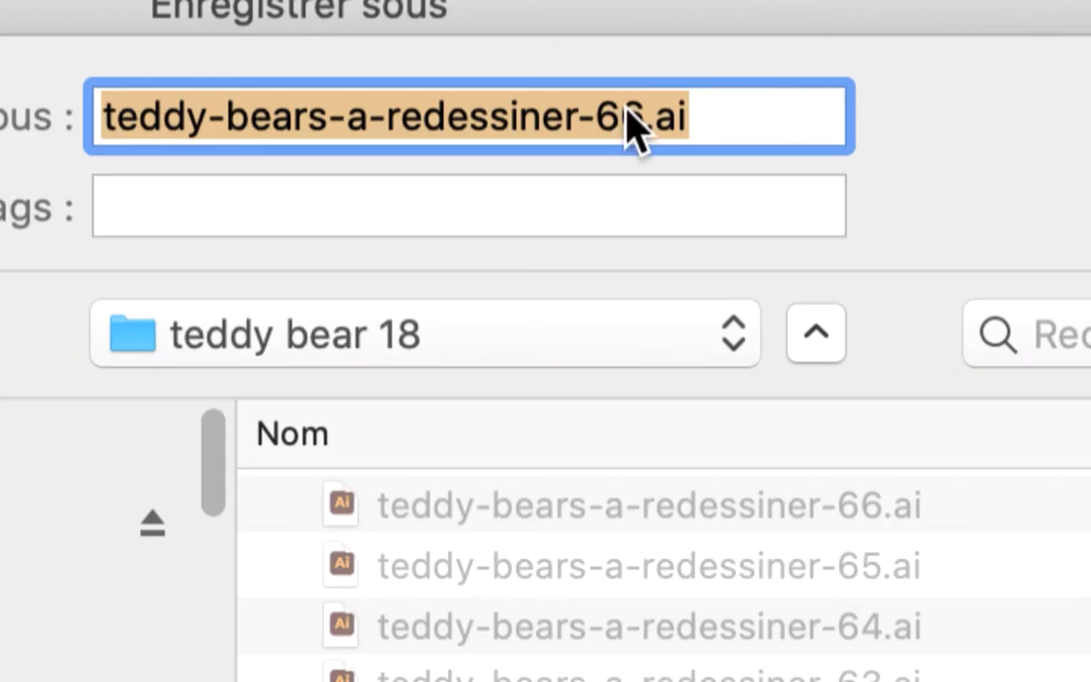
left_click(625, 115)
key("shift+Right")
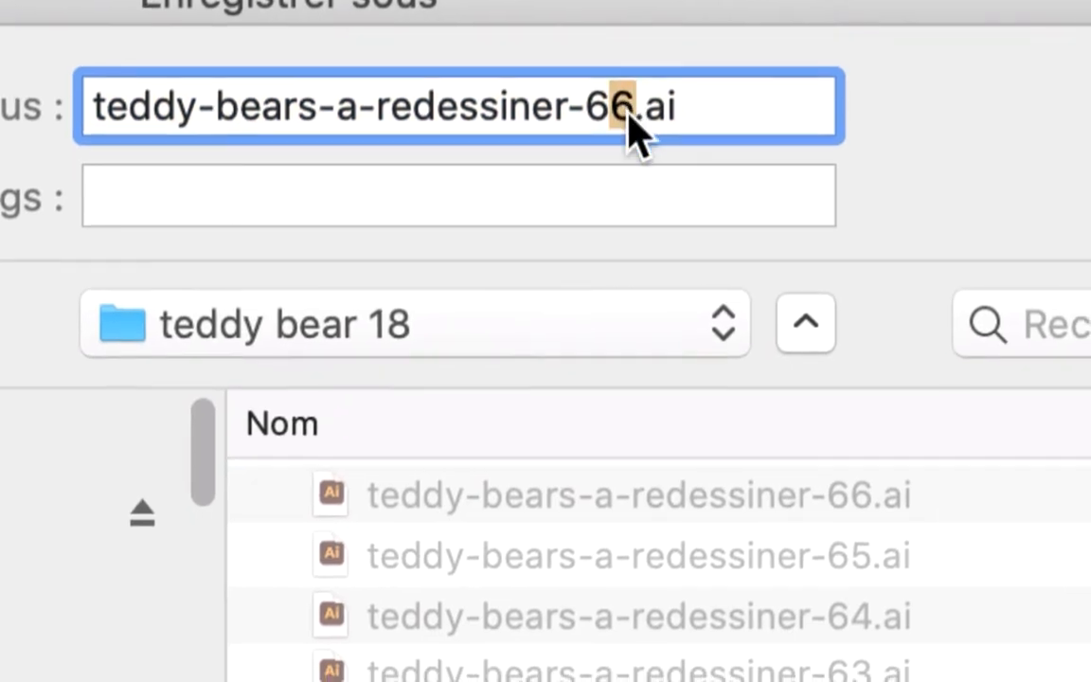
type("7")
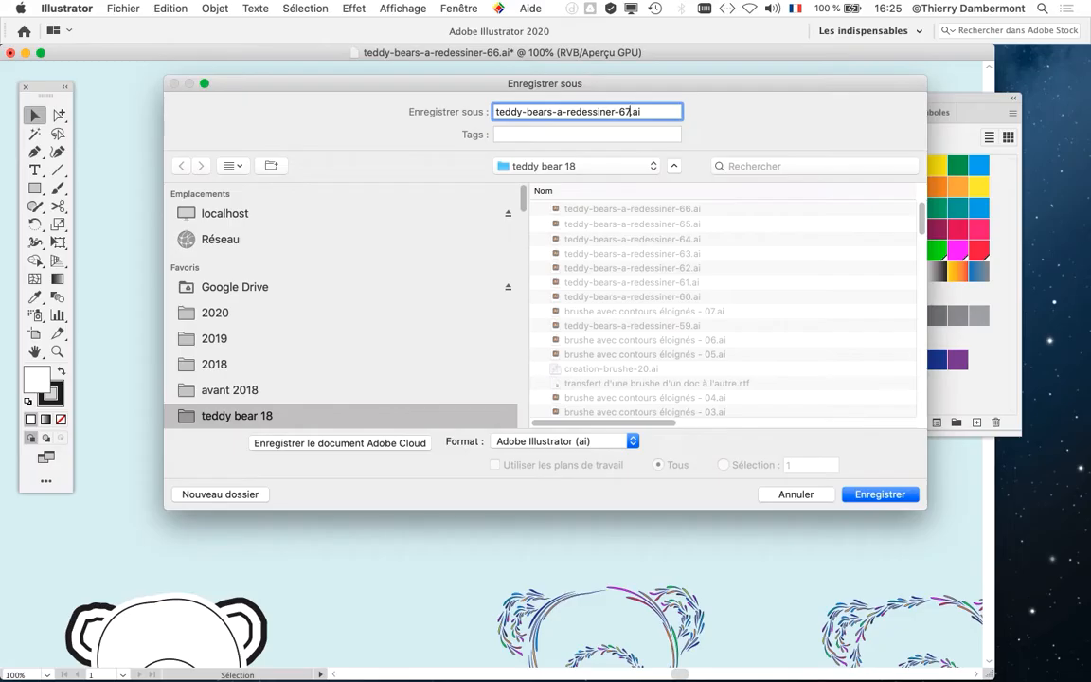
key("Return")
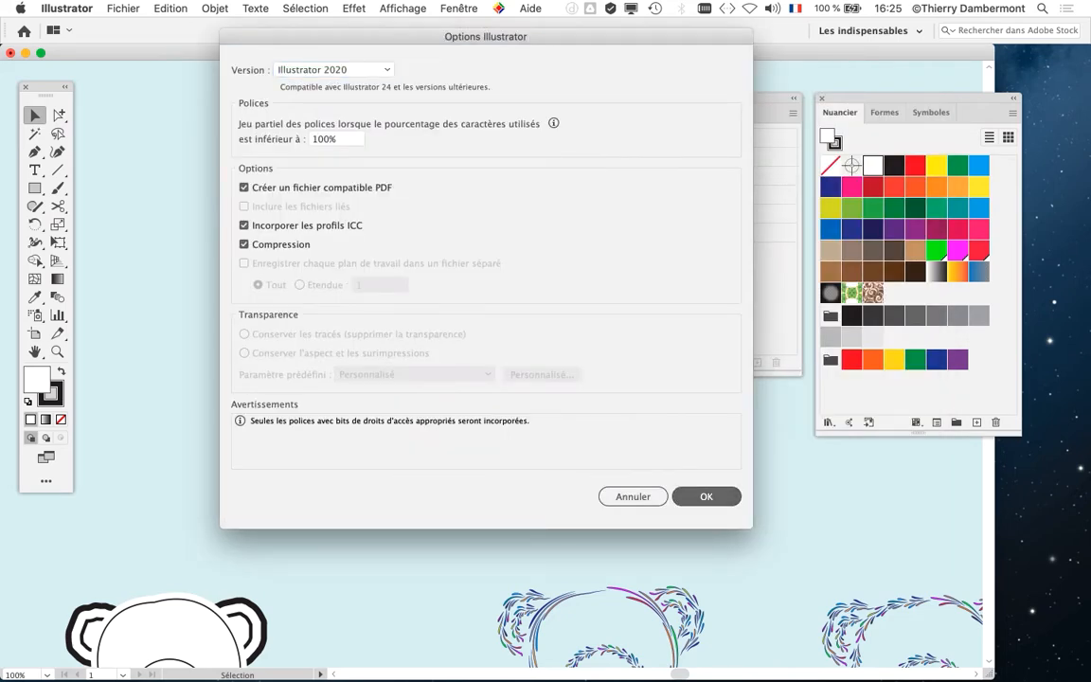
key("Return")
- Select all the paths of the coloured bear, excluding its two ears
left_click_drag(416, 312, 404, 382)
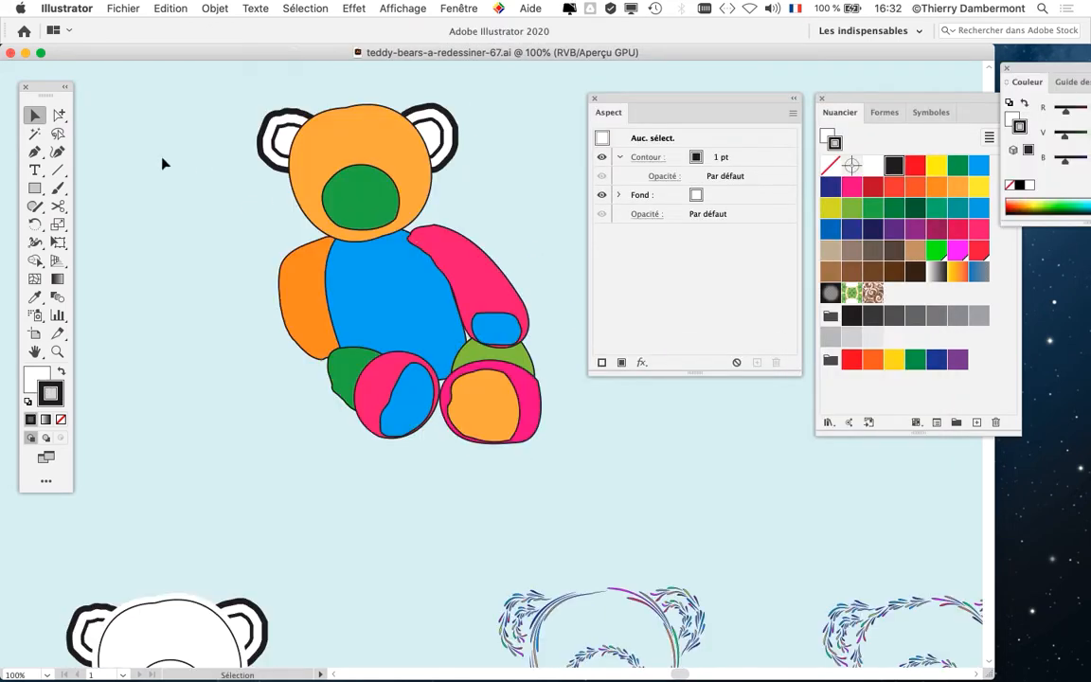
left_click_drag(162, 158, 107, 175)
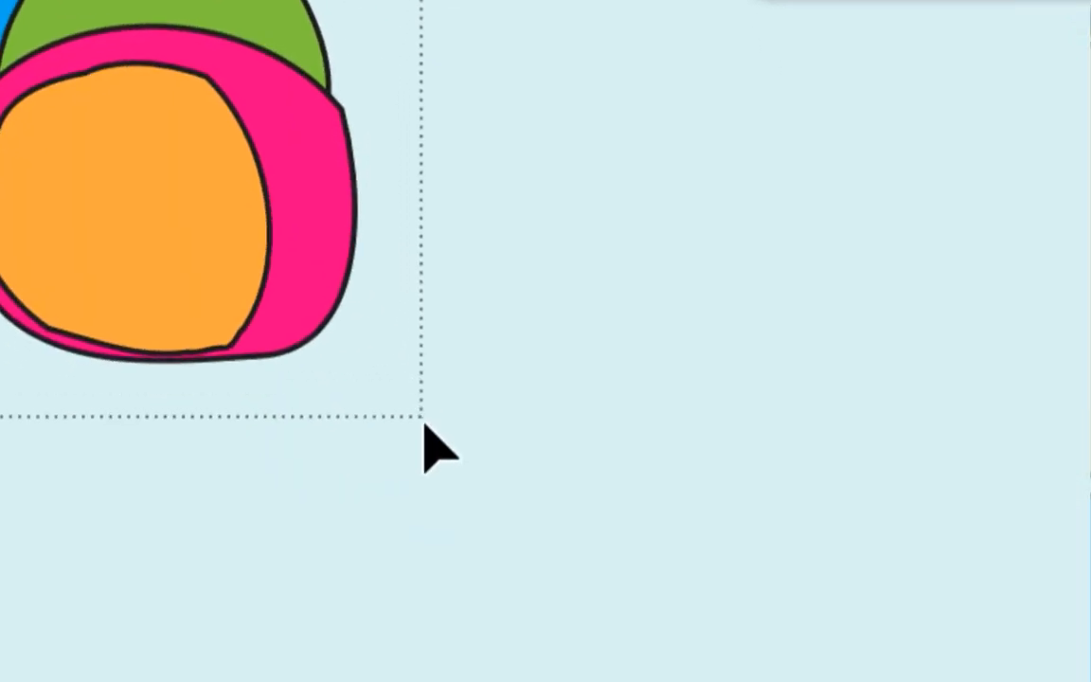
left_click_drag(424, 428, 428, 438)
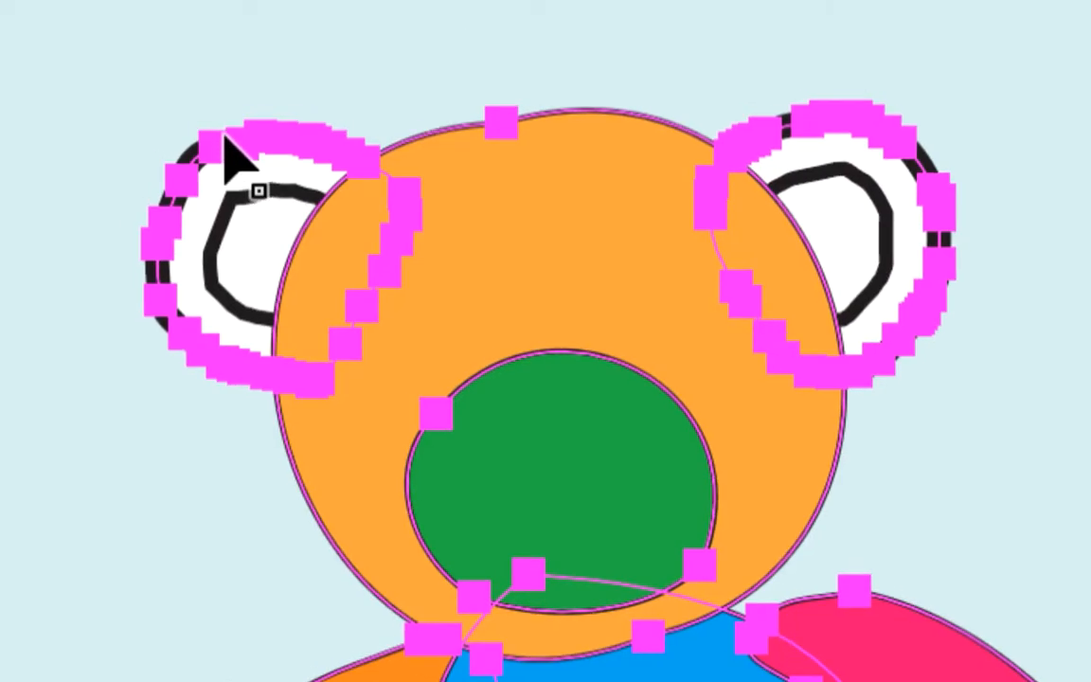
left_click(224, 134, "shift")
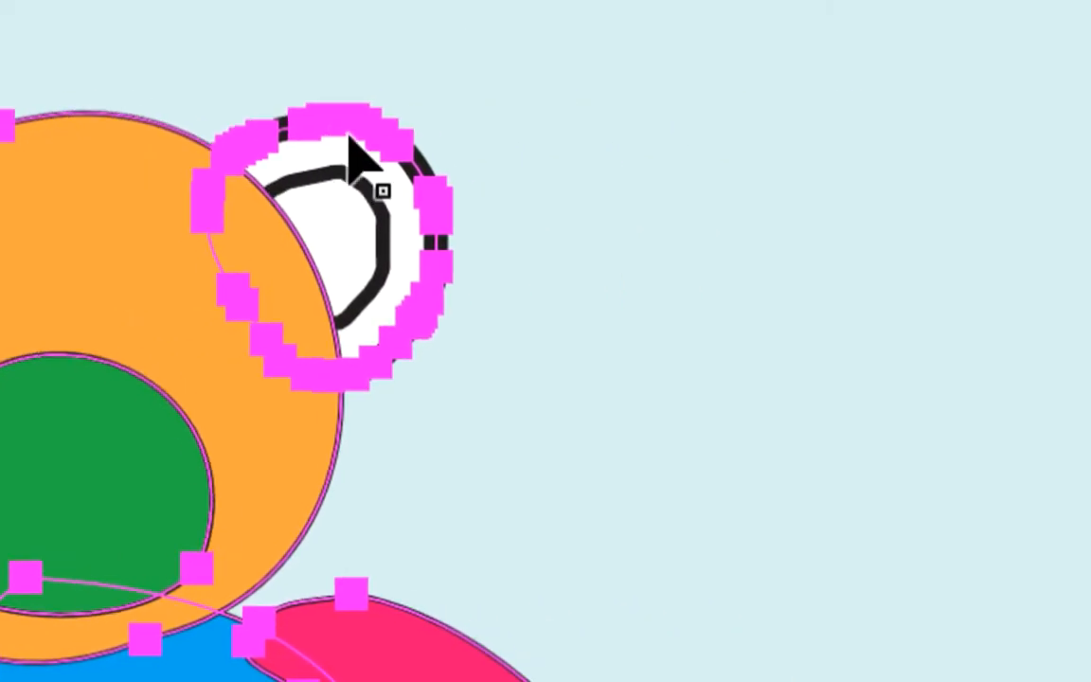
left_click(854, 121, "shift")
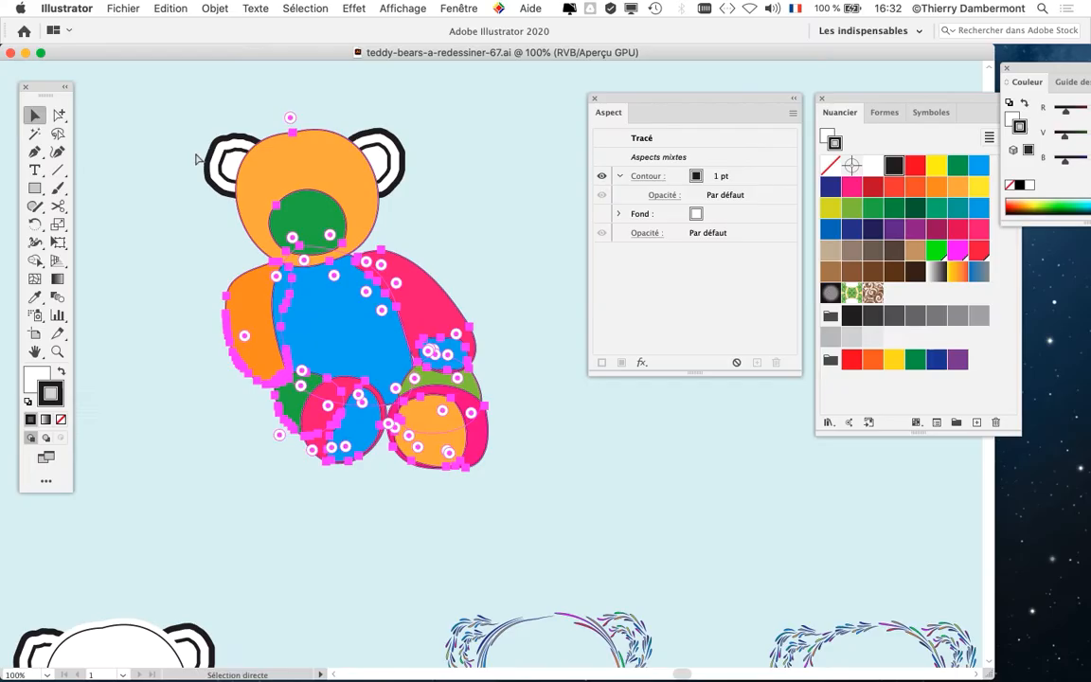
key("v")
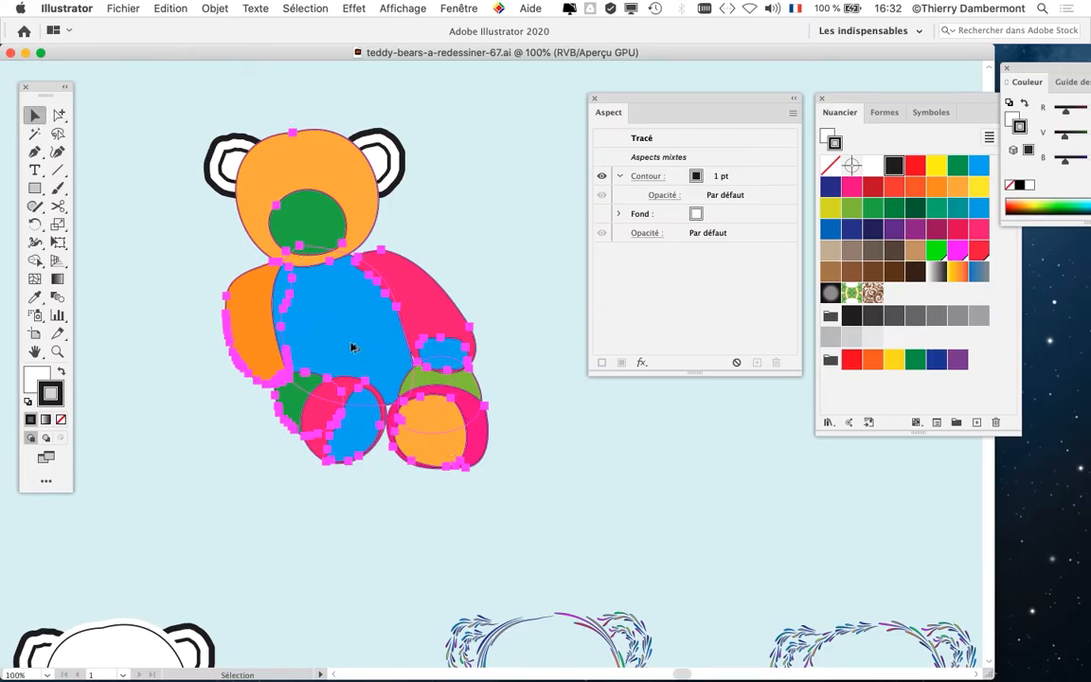
- Remove the Contour from the selected coloured bear parts by setting it to none
scroll(350, 347, "up", 1)
scroll(396, 438, "up", 4)
scroll(396, 438, "down", 4)
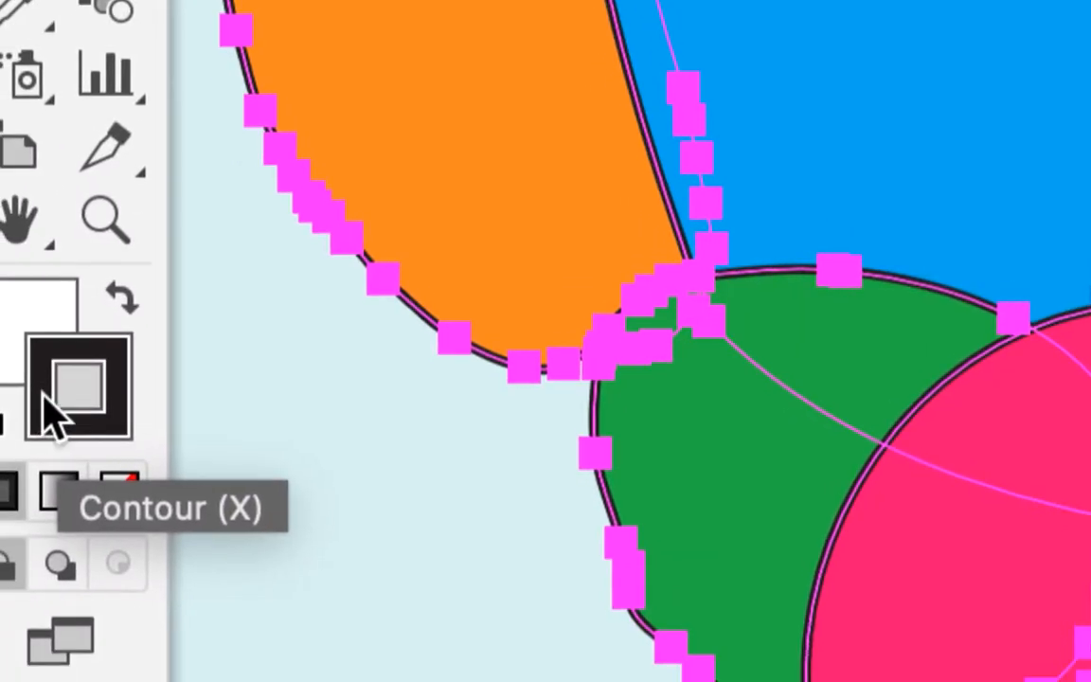
left_click(59, 418)
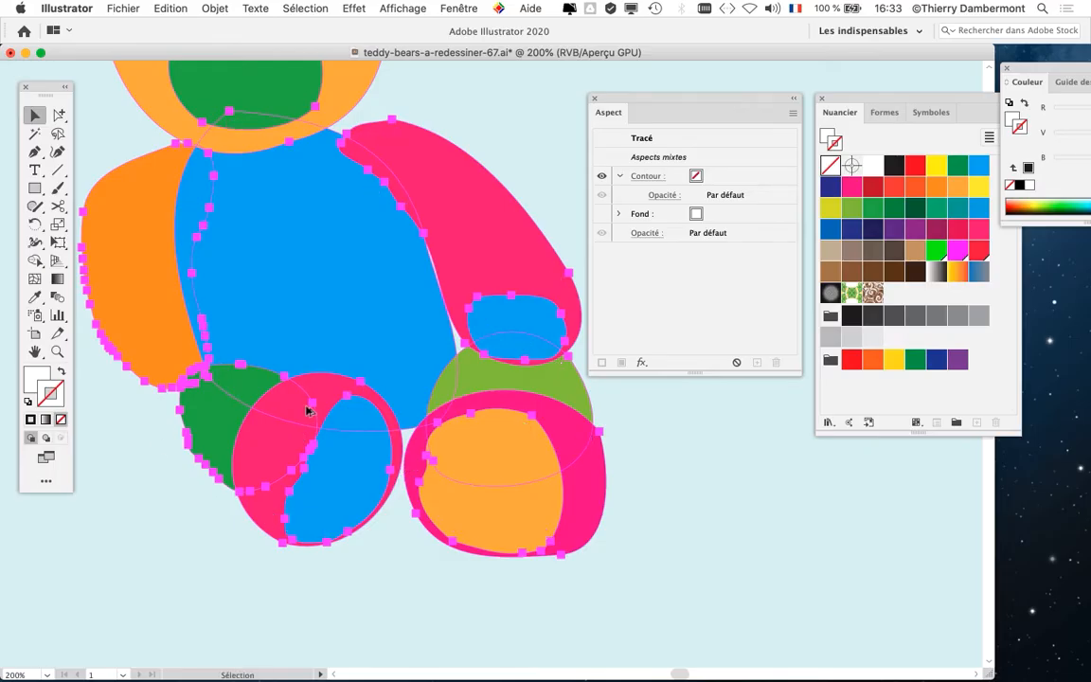
- Save the document as teddy-bears-a-redessiner-68.ai in the teddy bear 18 folder, in Adobe Illustrator (ai) format
key("super+minus")
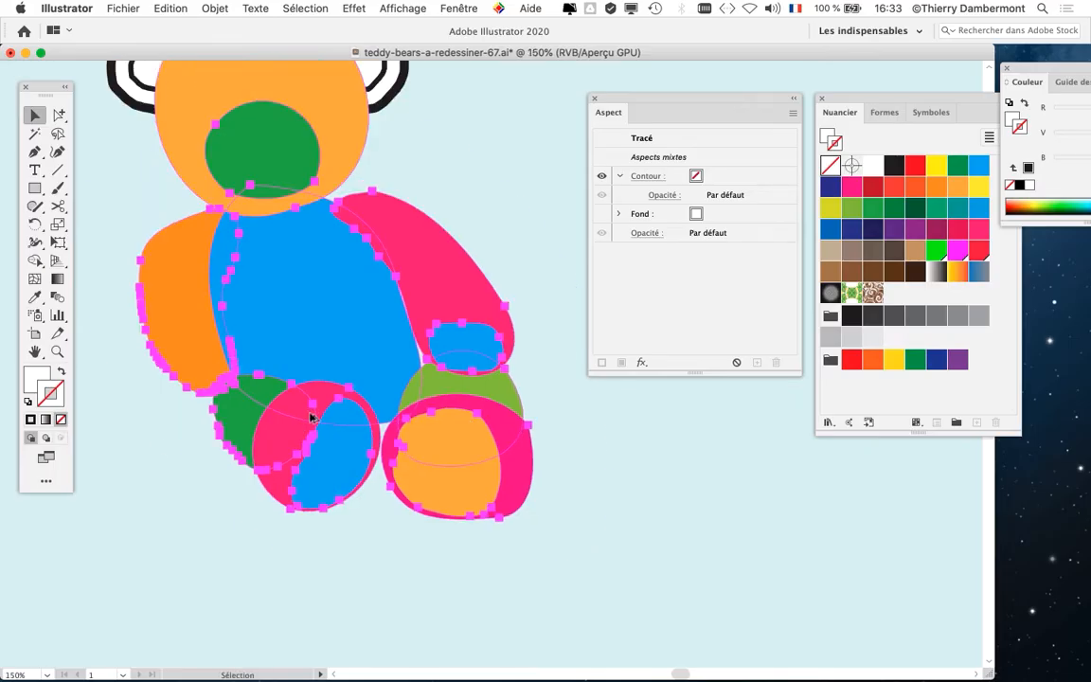
left_click(123, 8)
left_click(200, 142)
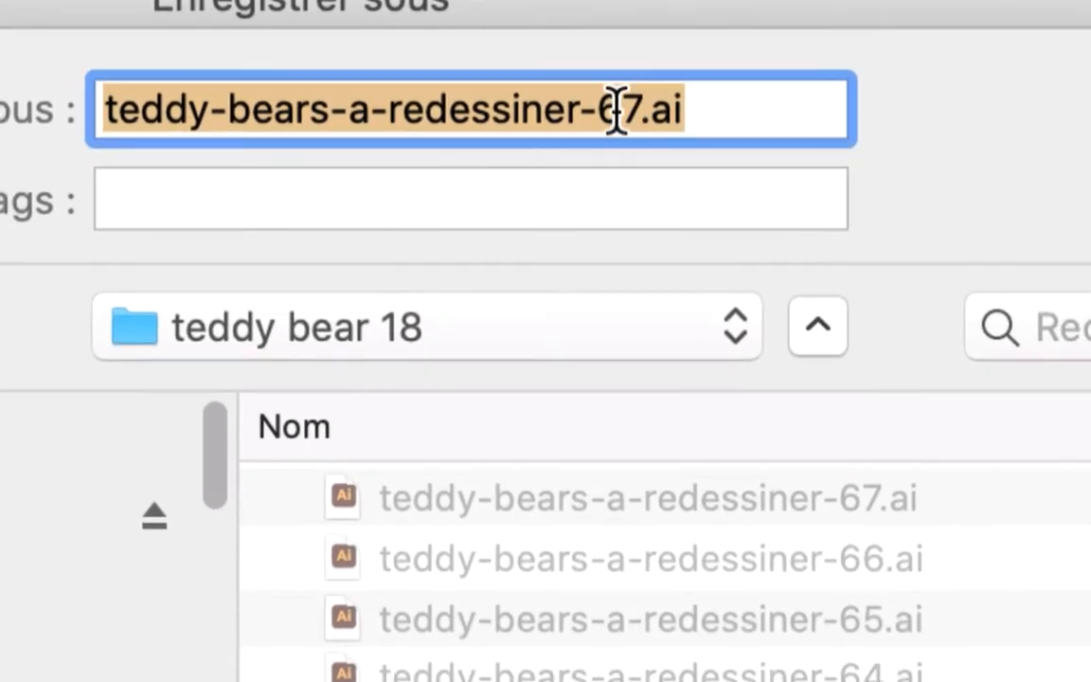
left_click(624, 112)
key("shift+Right")
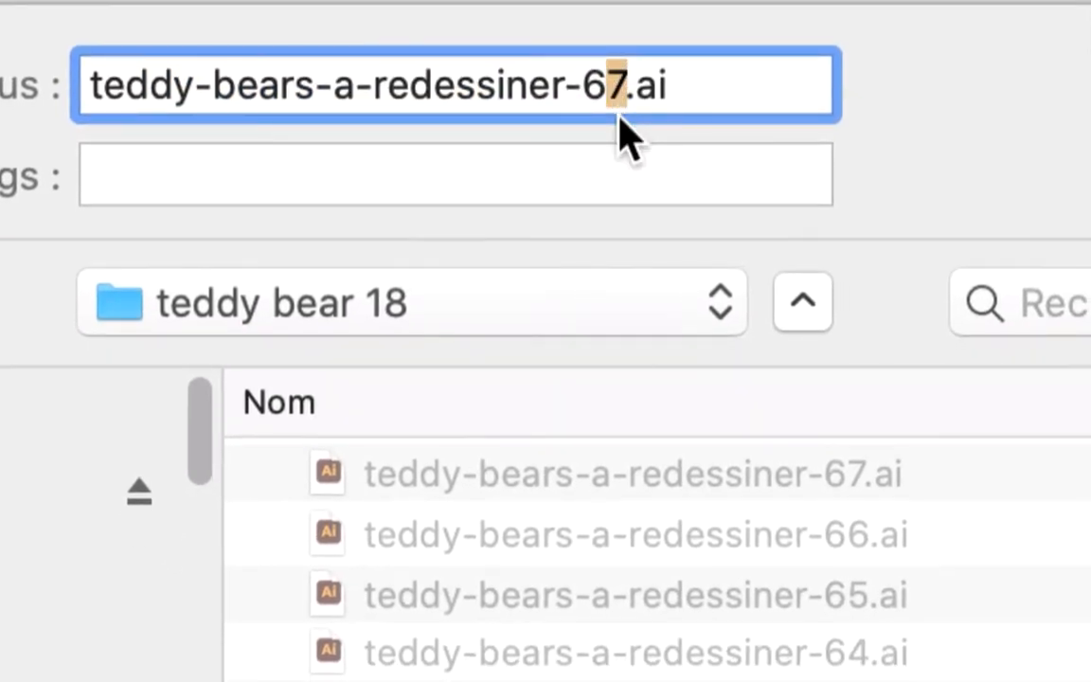
type("8")
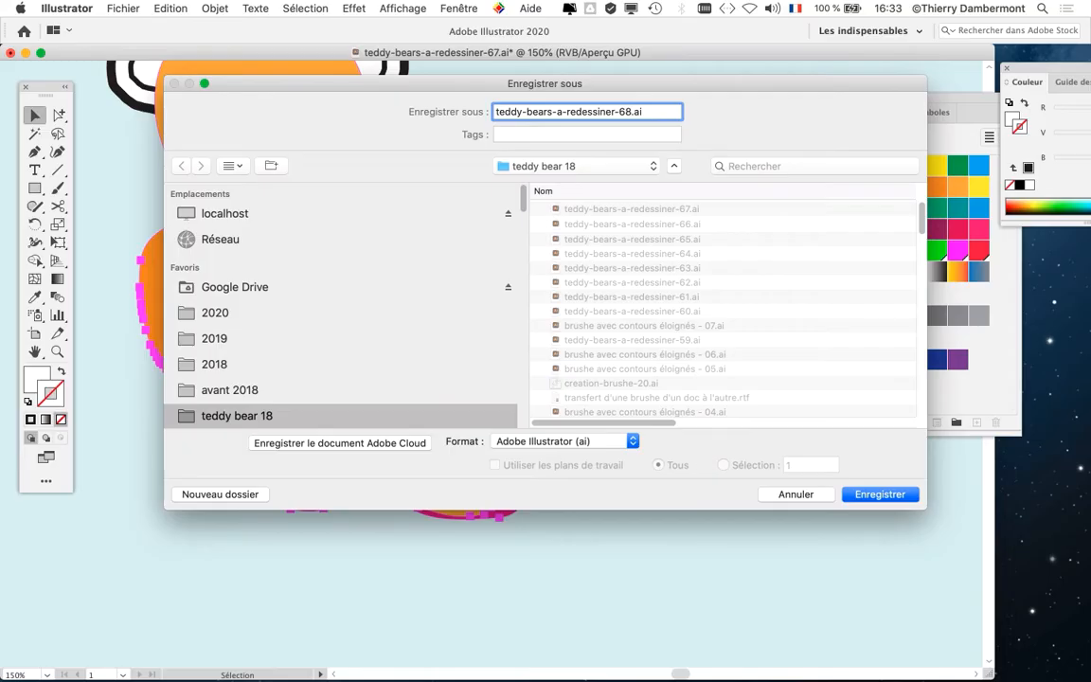
key("Return")
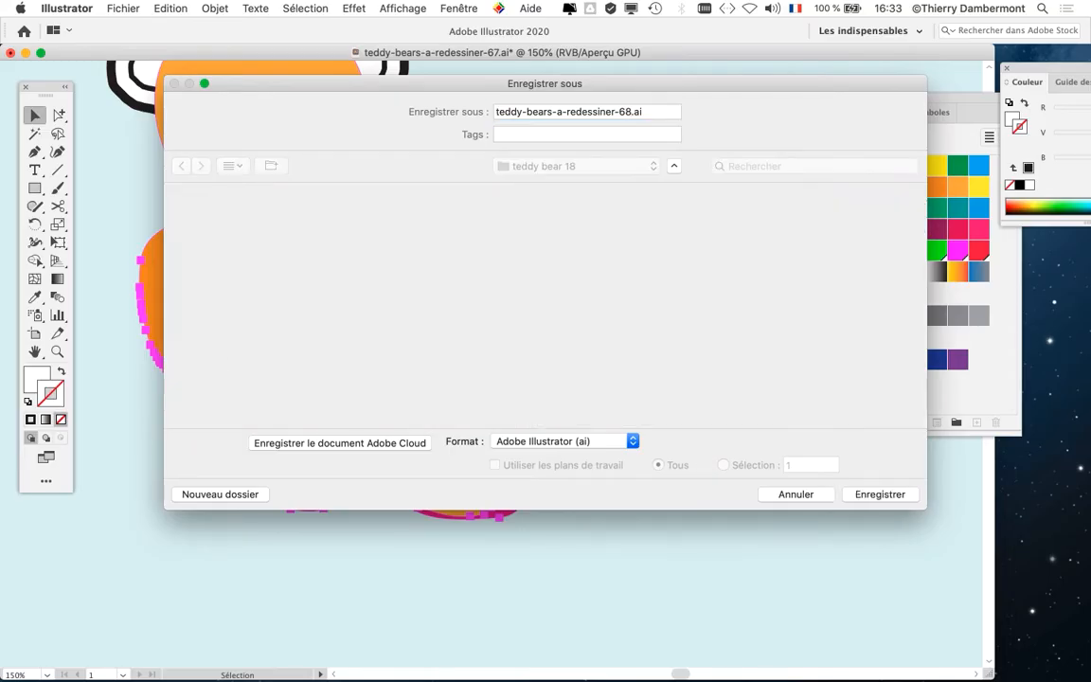
key("Return")
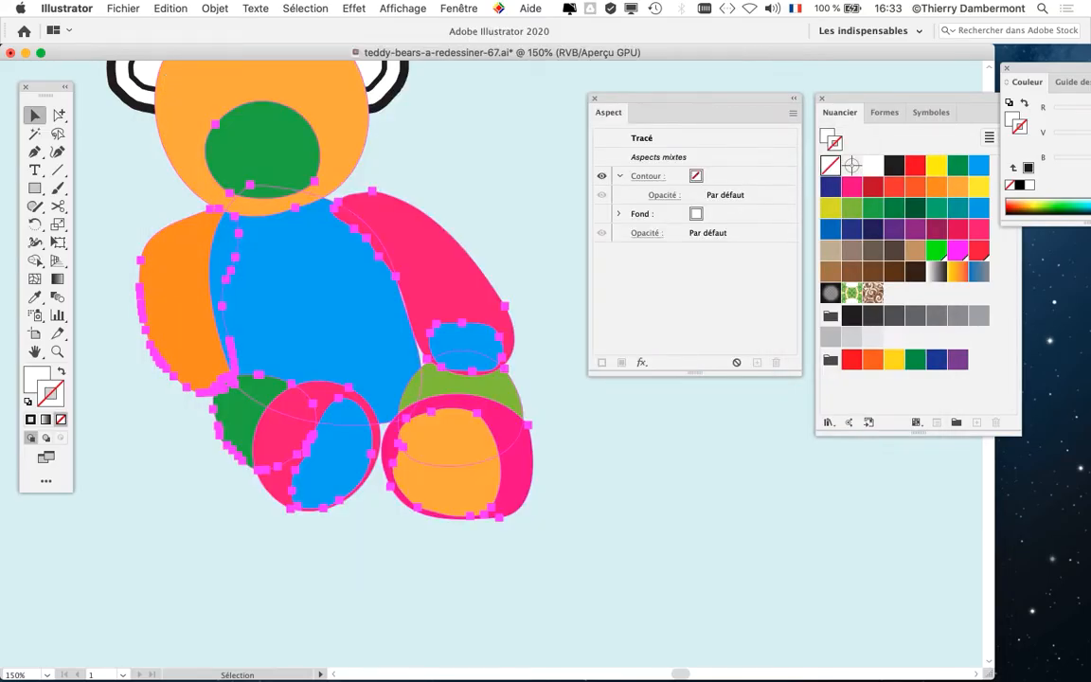
- Open Redéfinir les couleurs de l'illustration for the selected bear parts and review the complete list of current colours
scroll(314, 313, "up", 3)
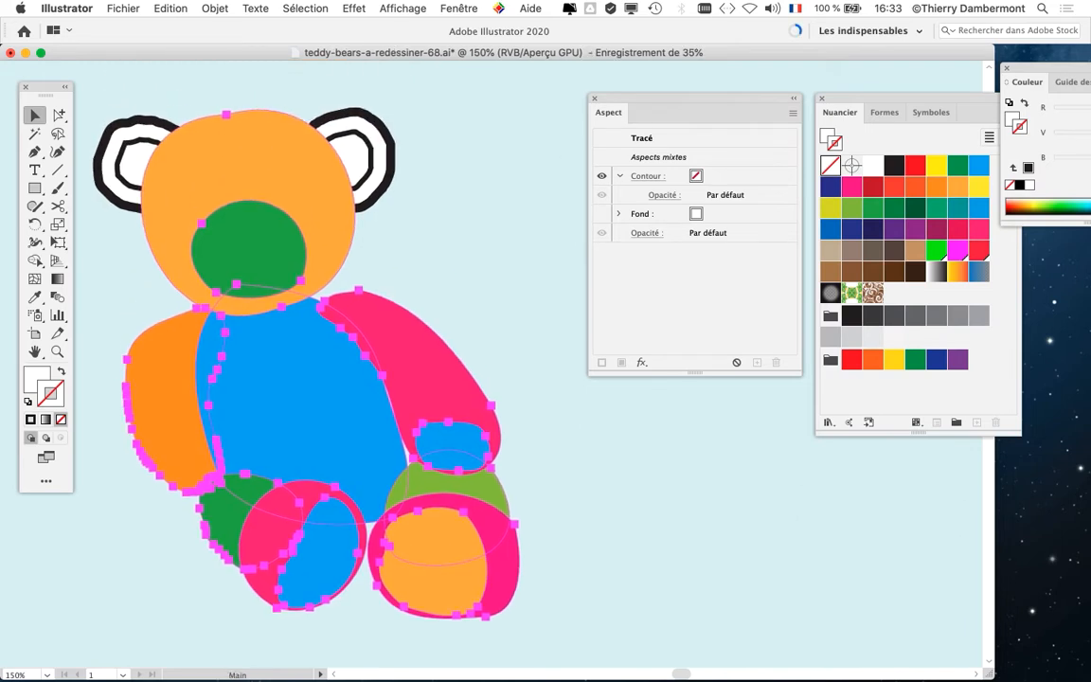
scroll(275, 322, "down", 1)
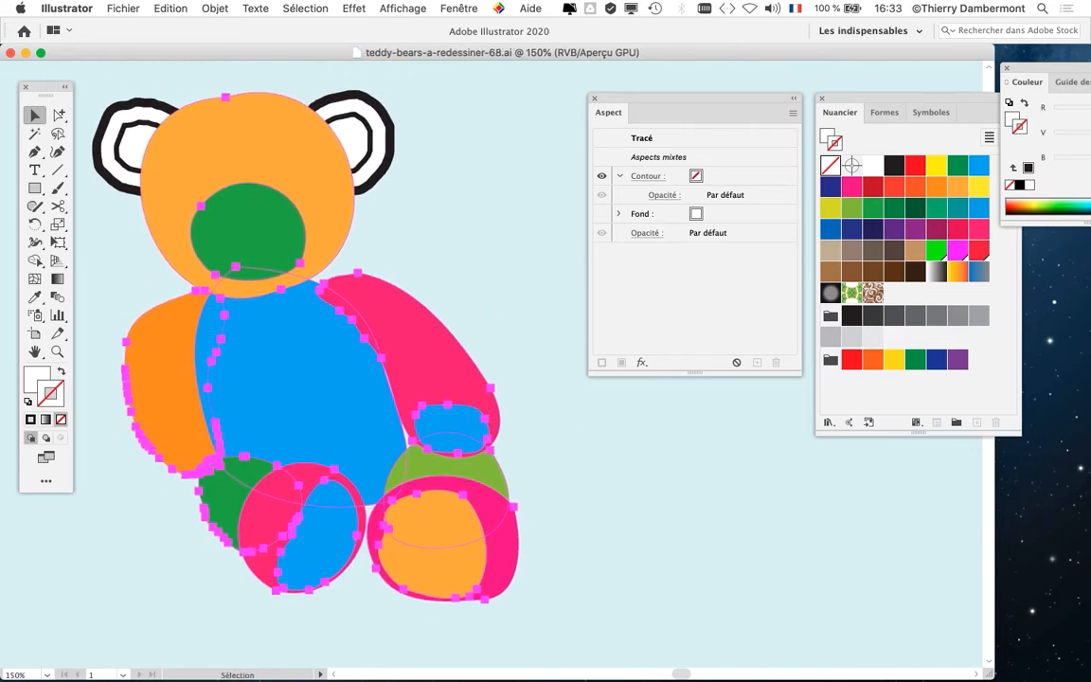
left_click(171, 7)
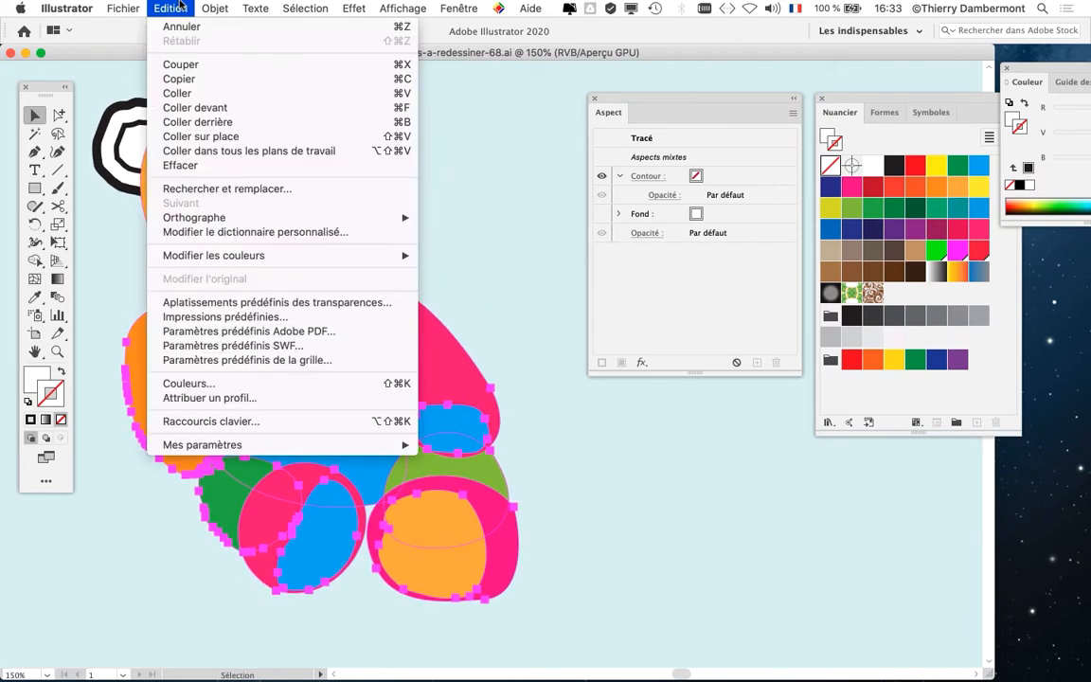
mouse_move(322, 254)
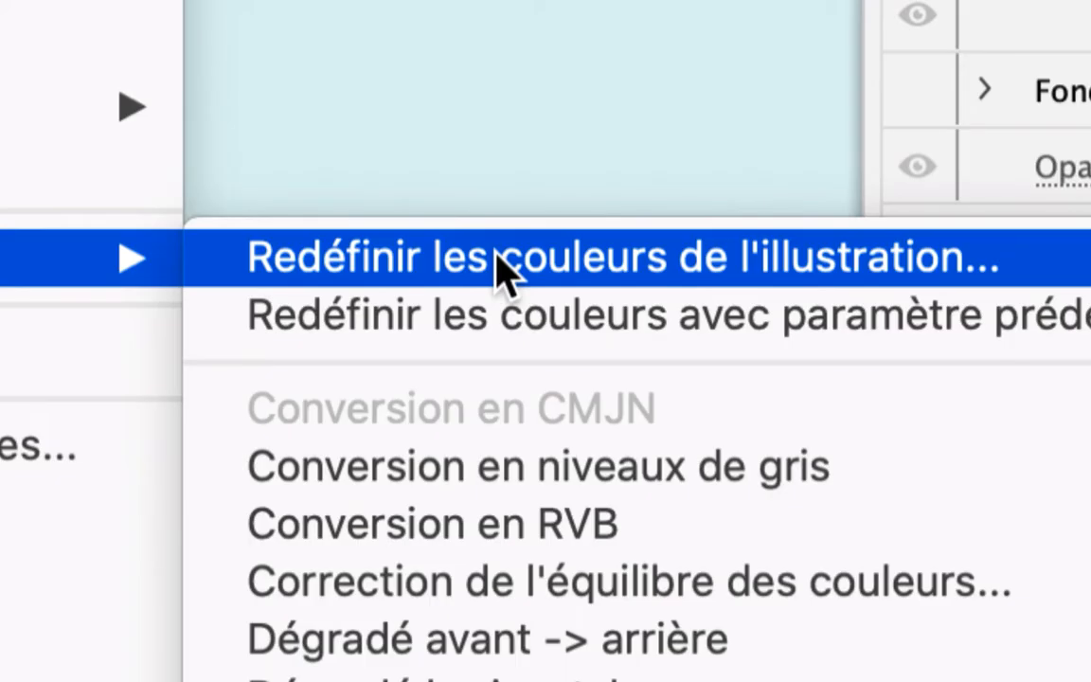
left_click(499, 268)
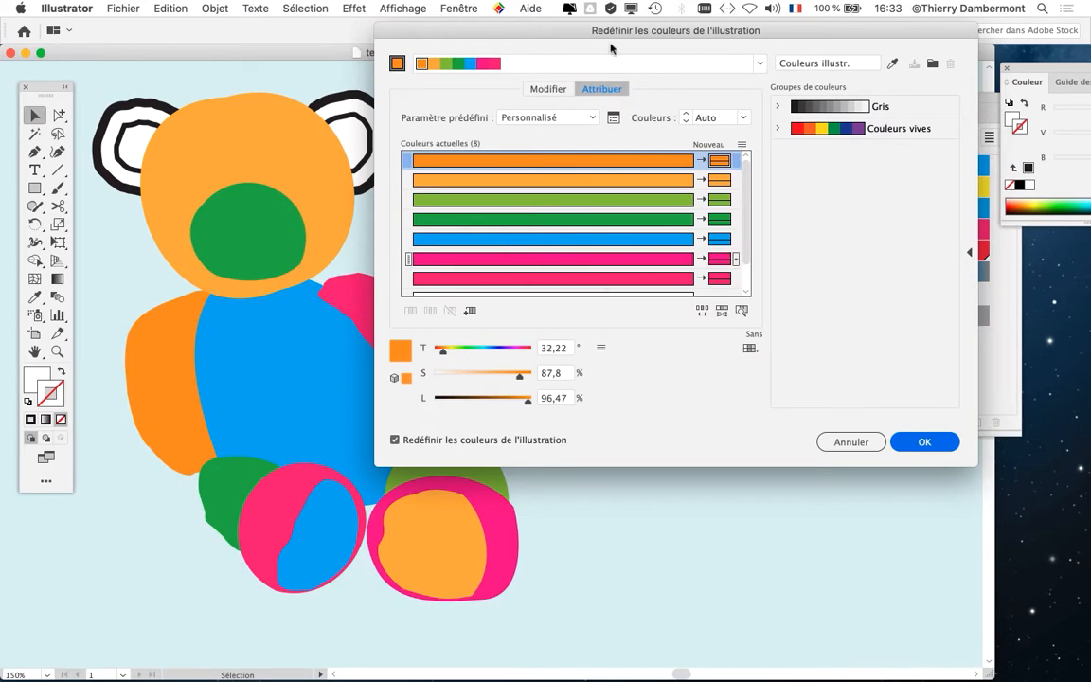
left_click_drag(610, 44, 723, 51)
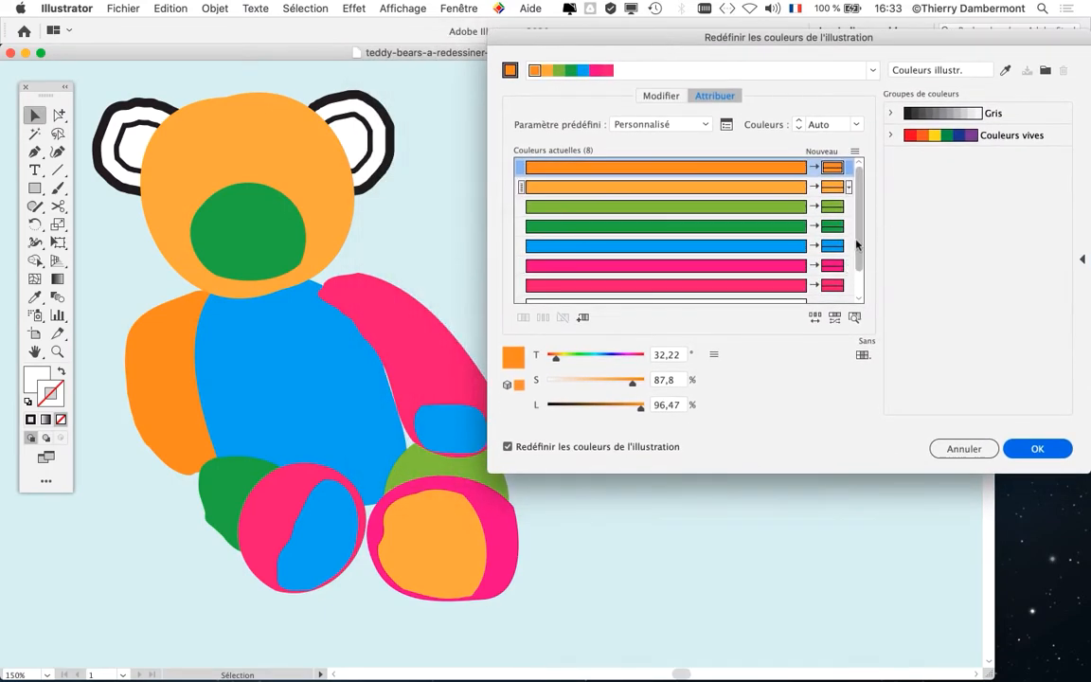
left_click_drag(856, 244, 862, 288)
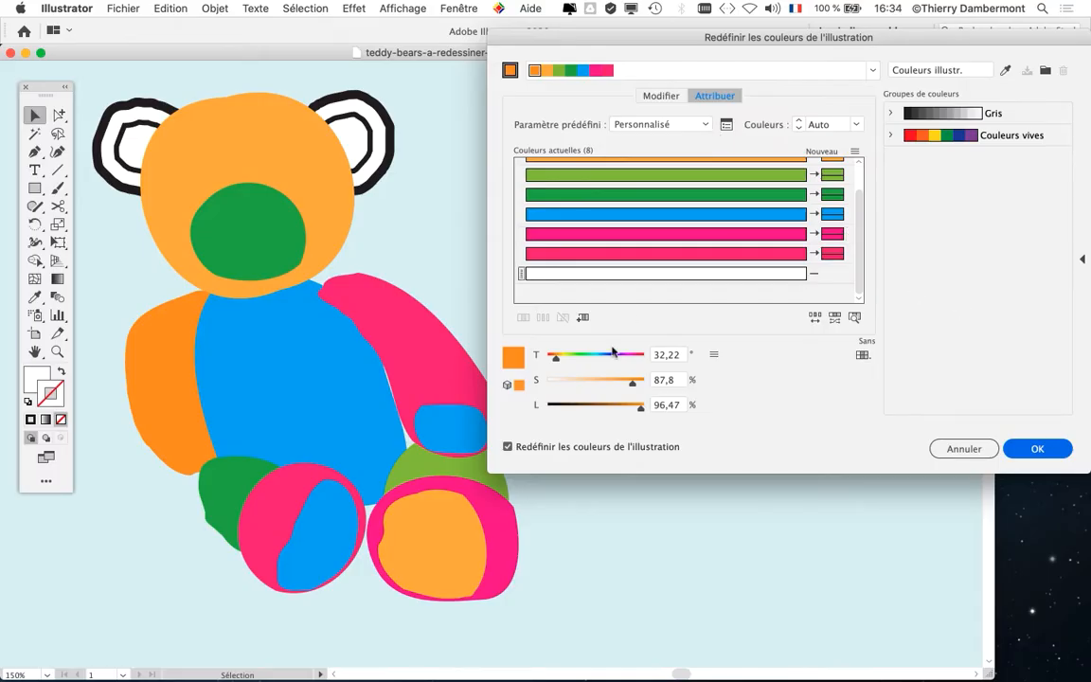
left_click_drag(731, 39, 668, 83)
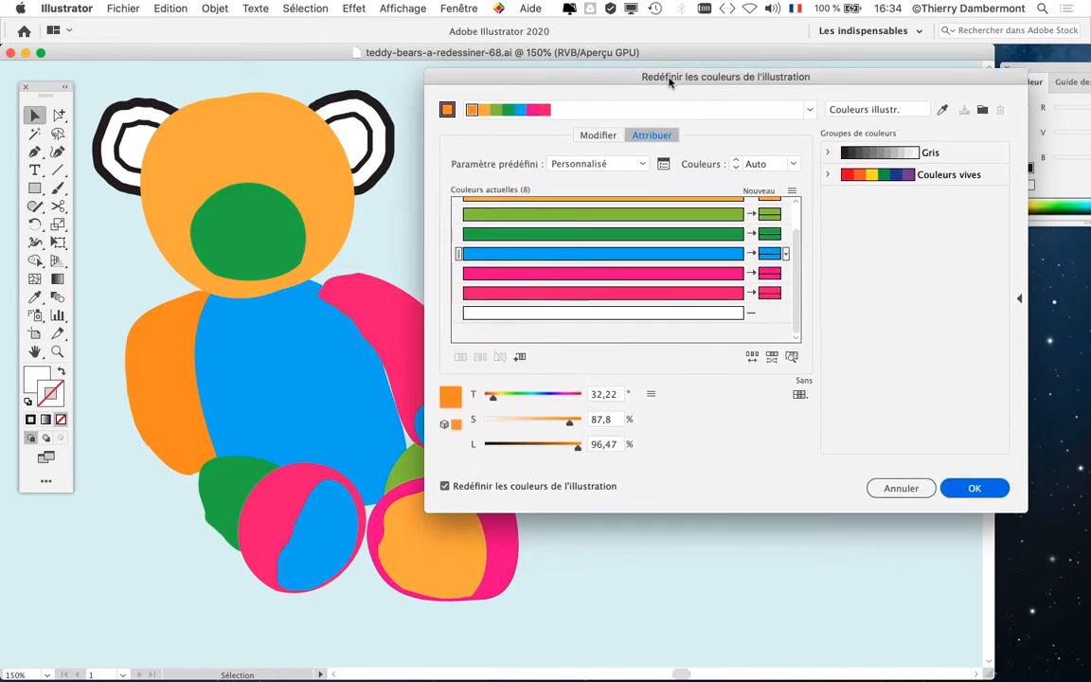
- Examine the bear's colours on the Modifier colour wheel and return to the Attribuer colour list
left_click(165, 8)
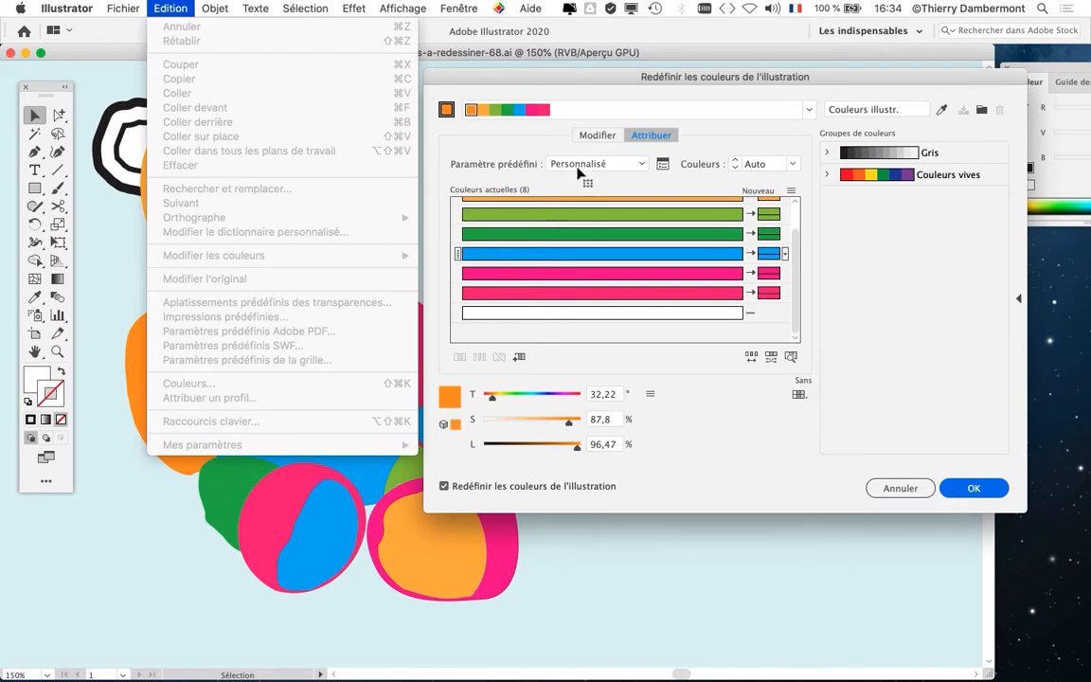
left_click(563, 78)
left_click_drag(563, 78, 534, 76)
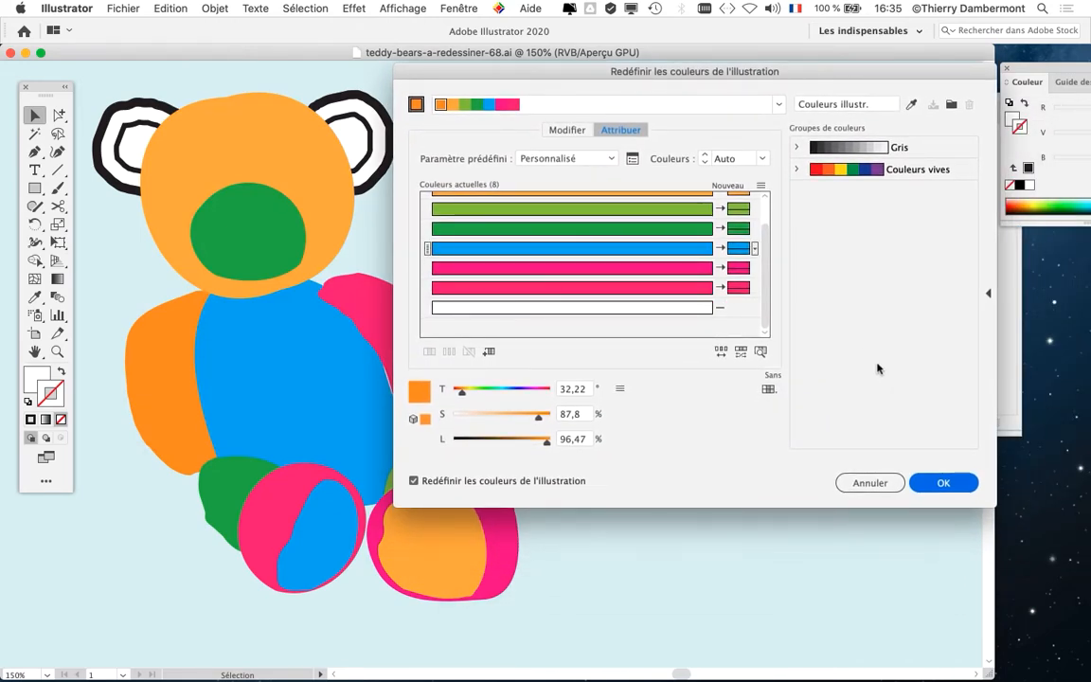
left_click(568, 133)
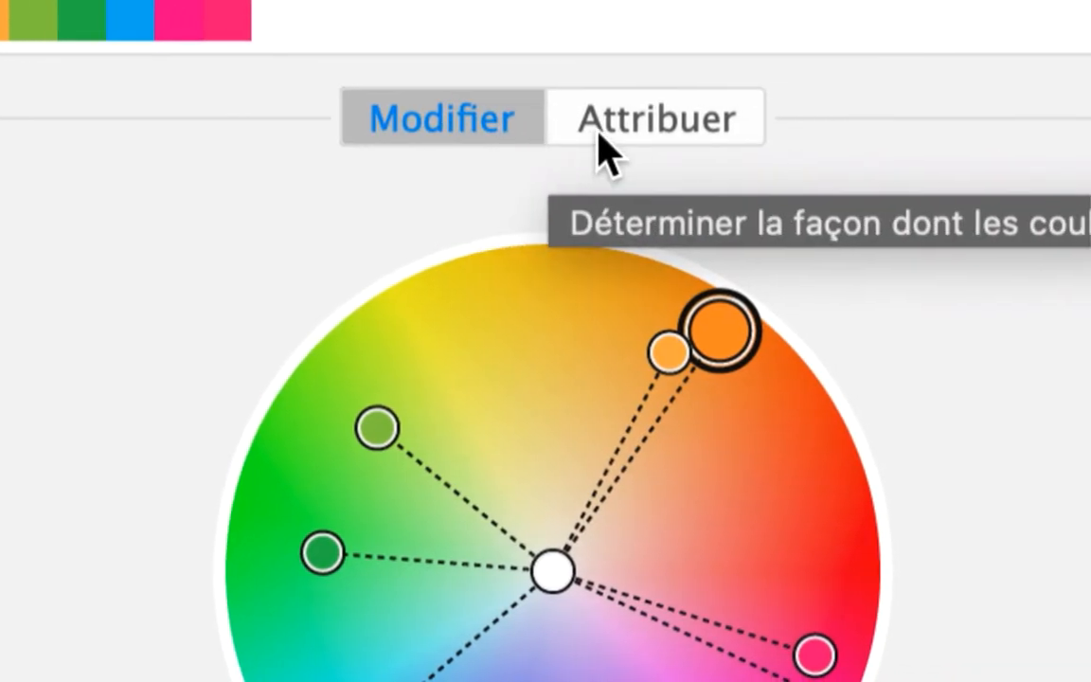
left_click(606, 132)
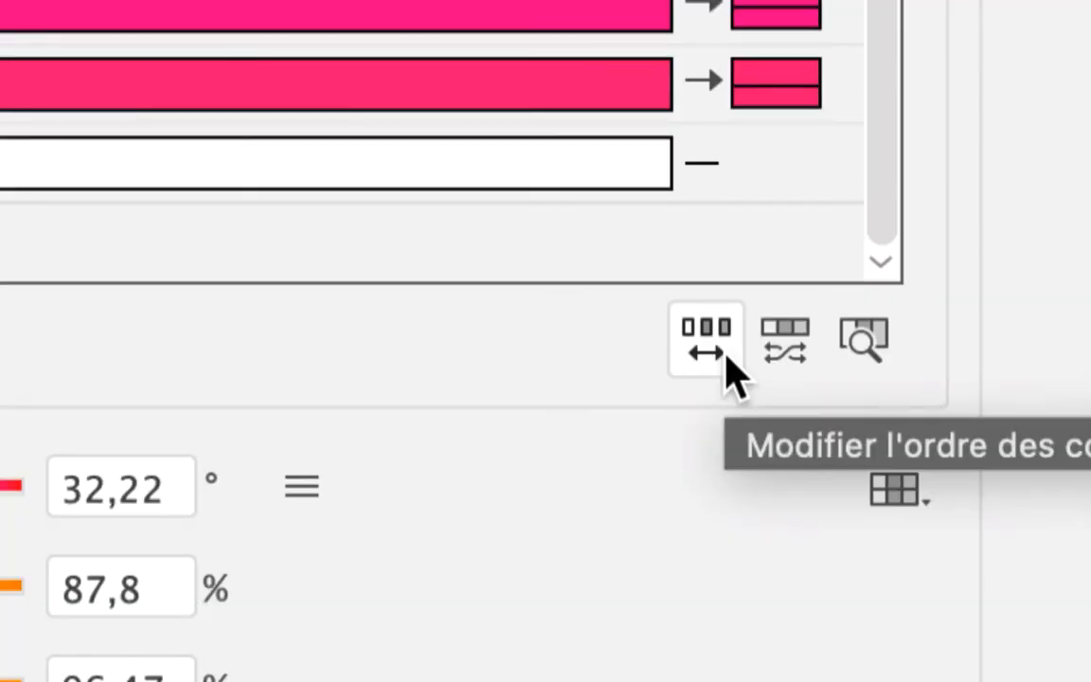
- Randomly change the bear's colour order repeatedly until it has a light orange head, white muzzle, blue body and green-rimmed foot
left_click(727, 360)
left_click(709, 341)
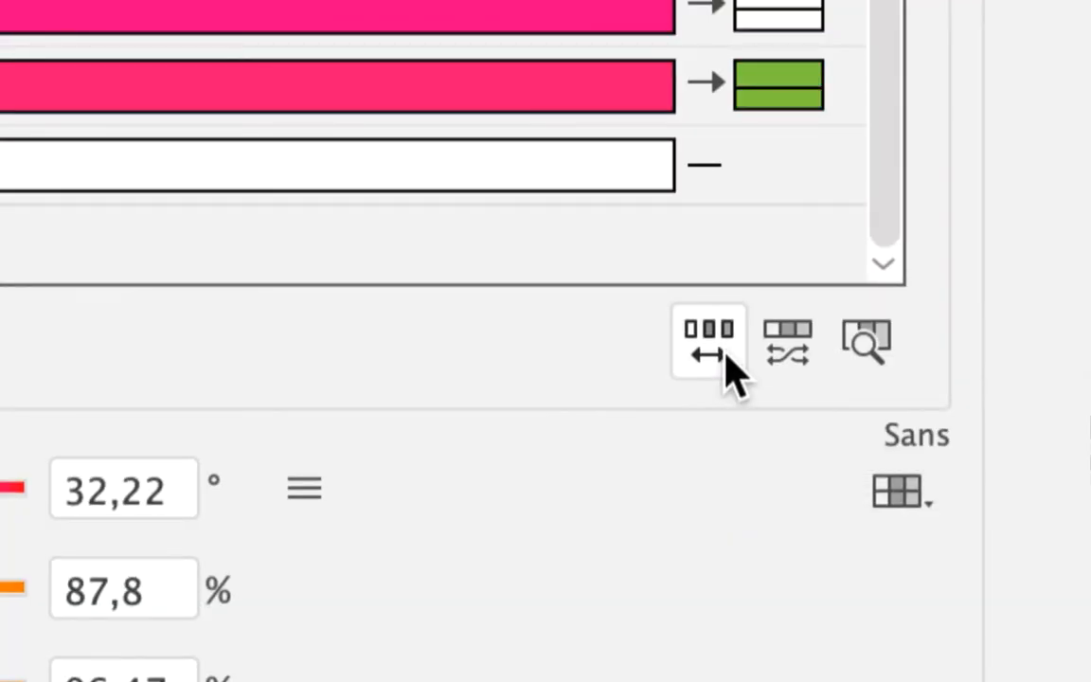
left_click(709, 340)
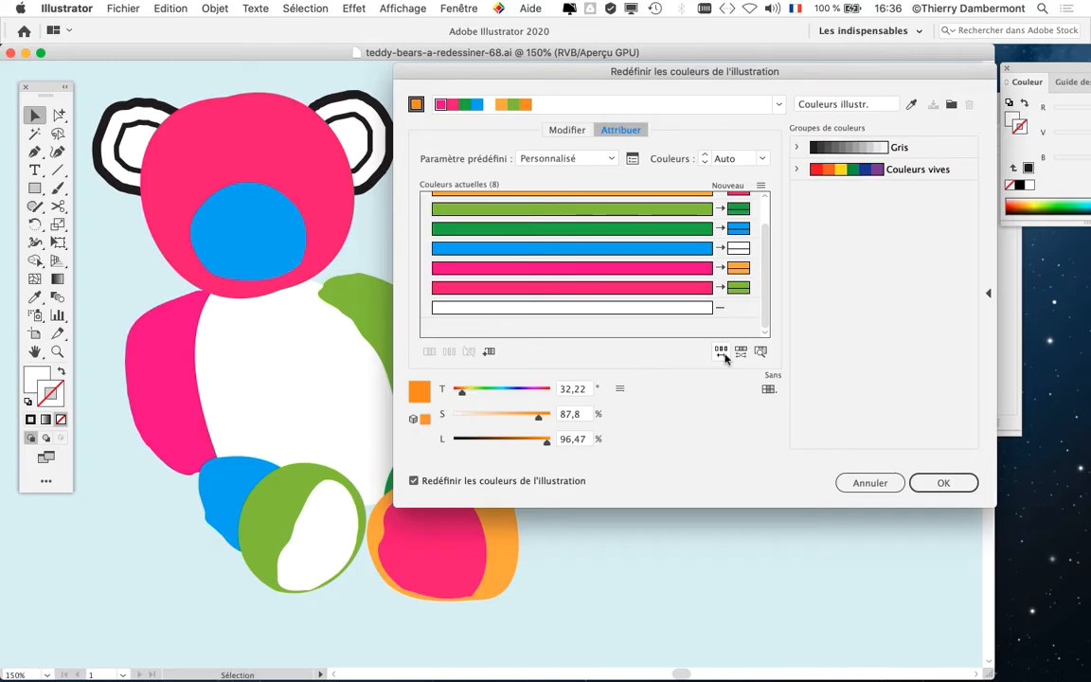
left_click(708, 341)
left_click(709, 341)
left_click(722, 352)
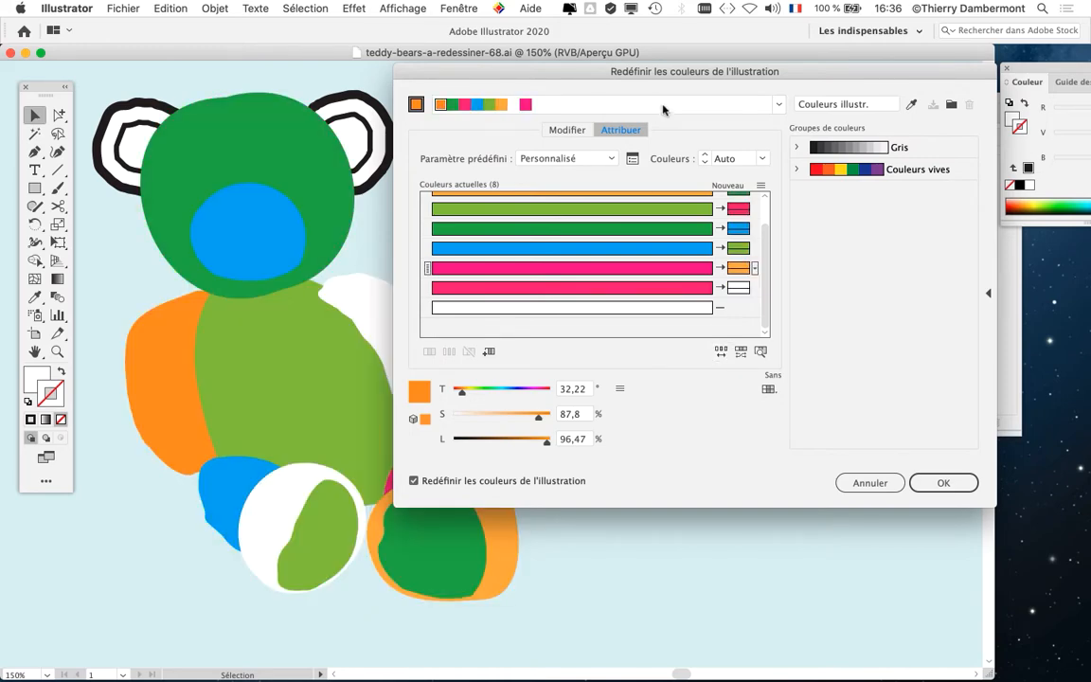
left_click_drag(583, 66, 745, 55)
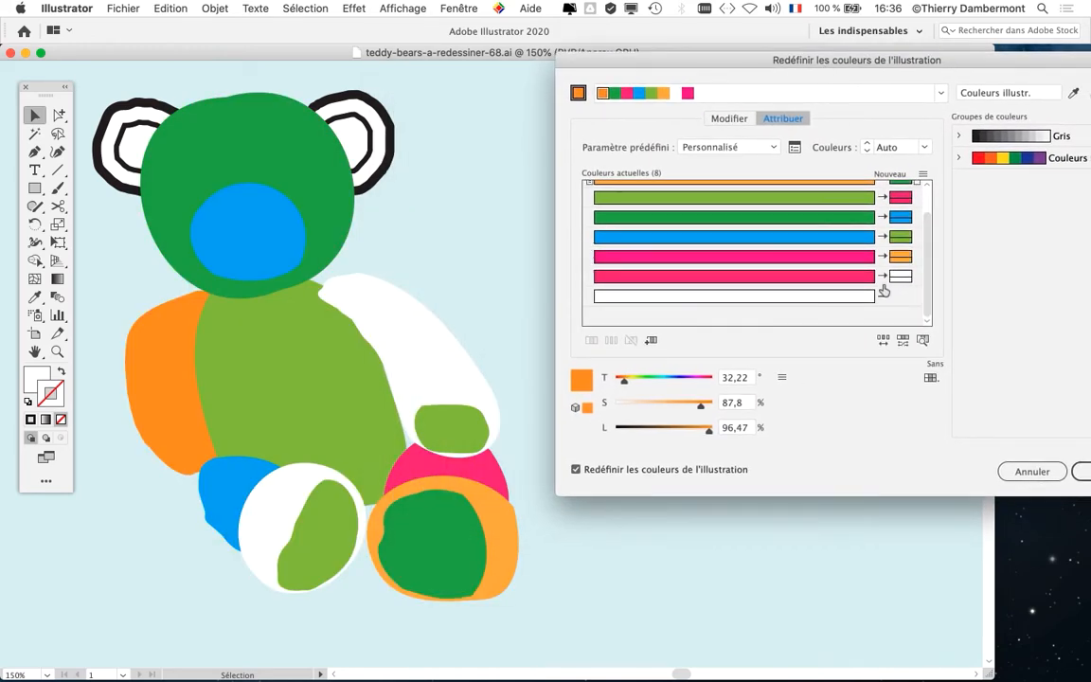
left_click(882, 341)
left_click(882, 341)
left_click(883, 341)
left_click(883, 341)
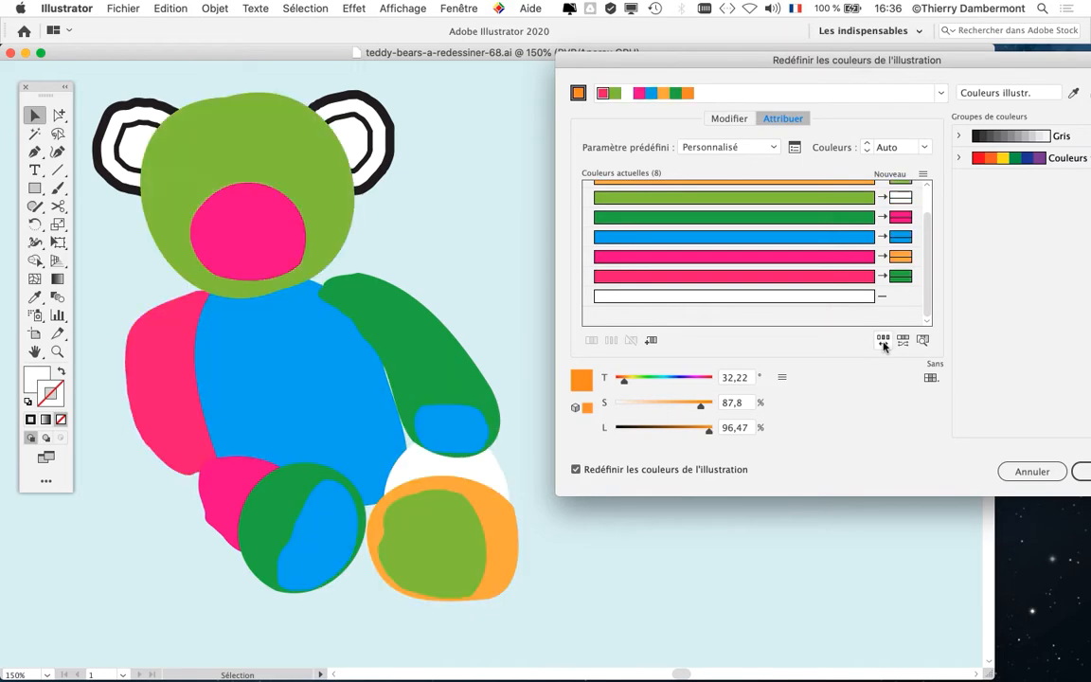
left_click(882, 341)
left_click(883, 341)
left_click(882, 341)
left_click(882, 341)
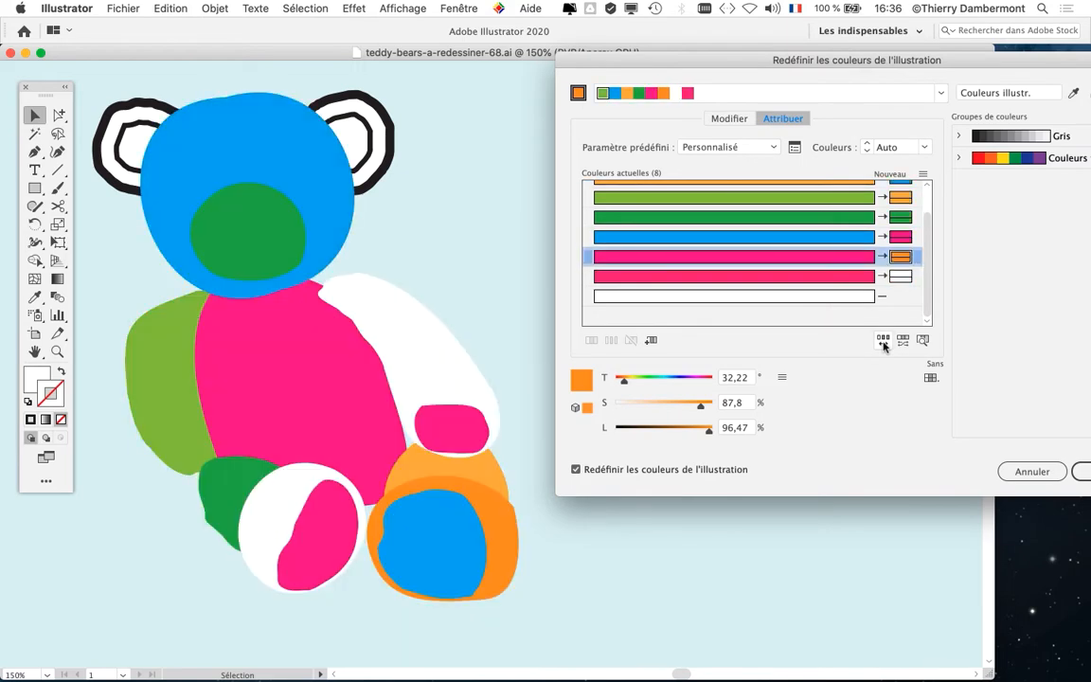
left_click(883, 341)
left_click(882, 341)
left_click(883, 341)
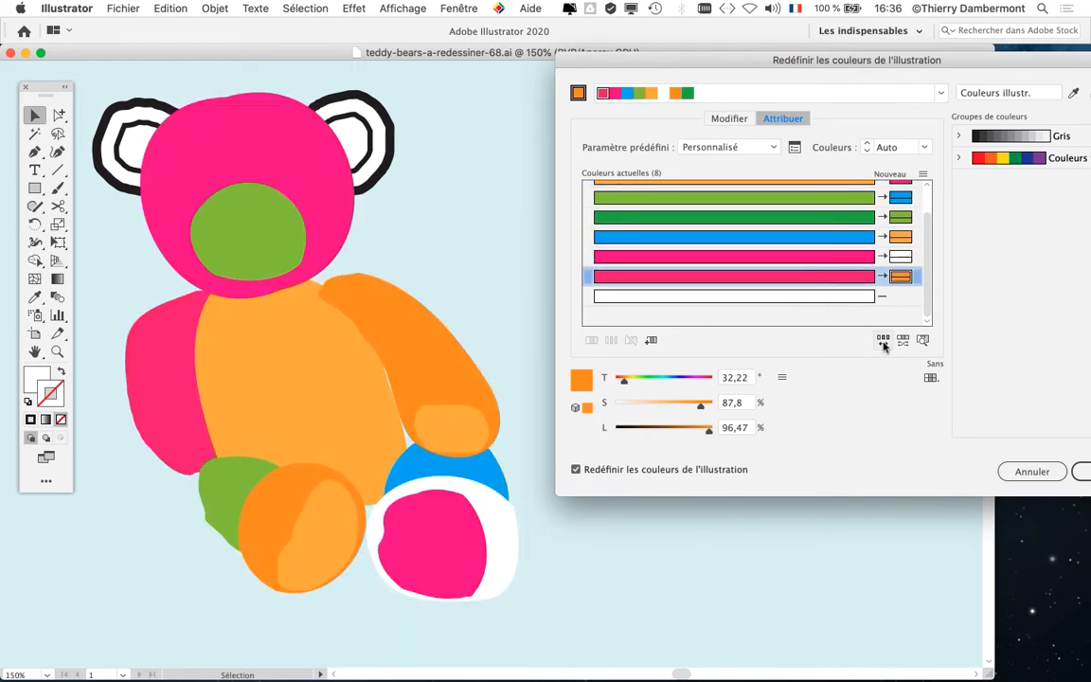
left_click(883, 340)
left_click(883, 340)
left_click(883, 341)
left_click(883, 343)
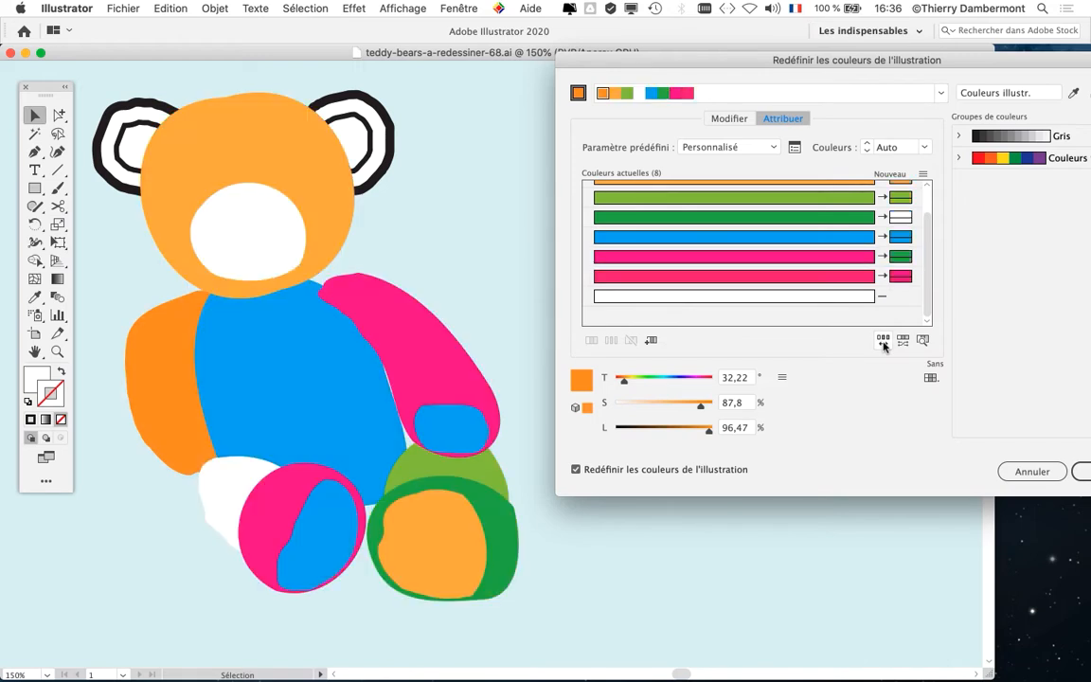
- Randomly change the saturation and brightness of the bear's colours repeatedly, reaching a brown head, reddish muzzle, dark blue body and purple arm
left_click_drag(717, 61, 666, 54)
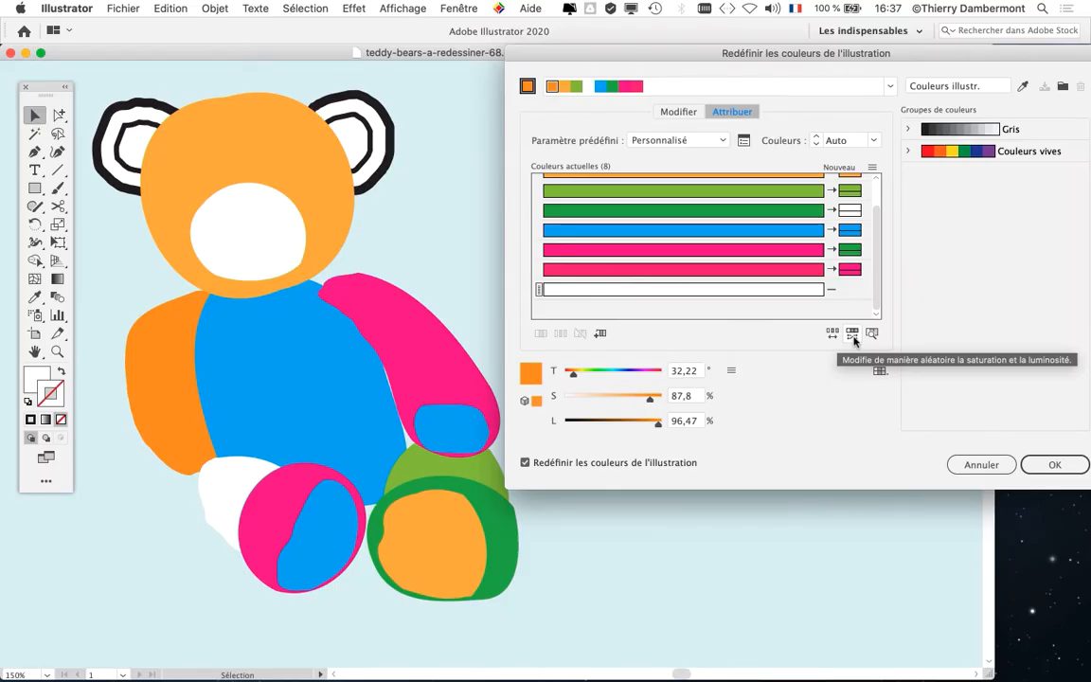
left_click(854, 336)
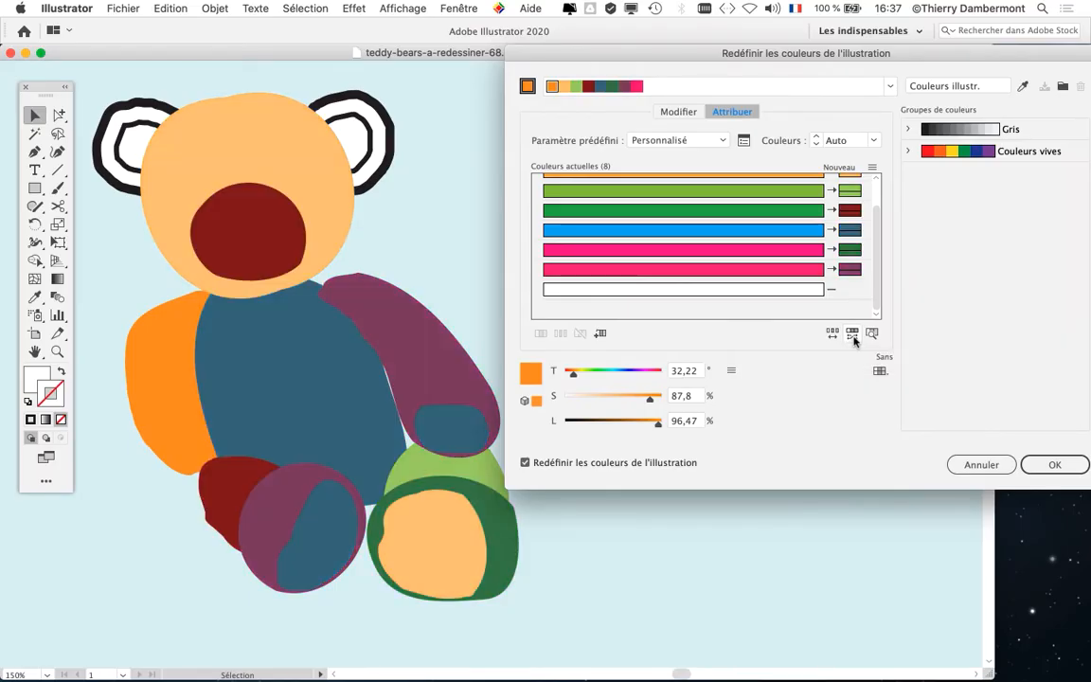
left_click(854, 337)
left_click(853, 336)
left_click(852, 335)
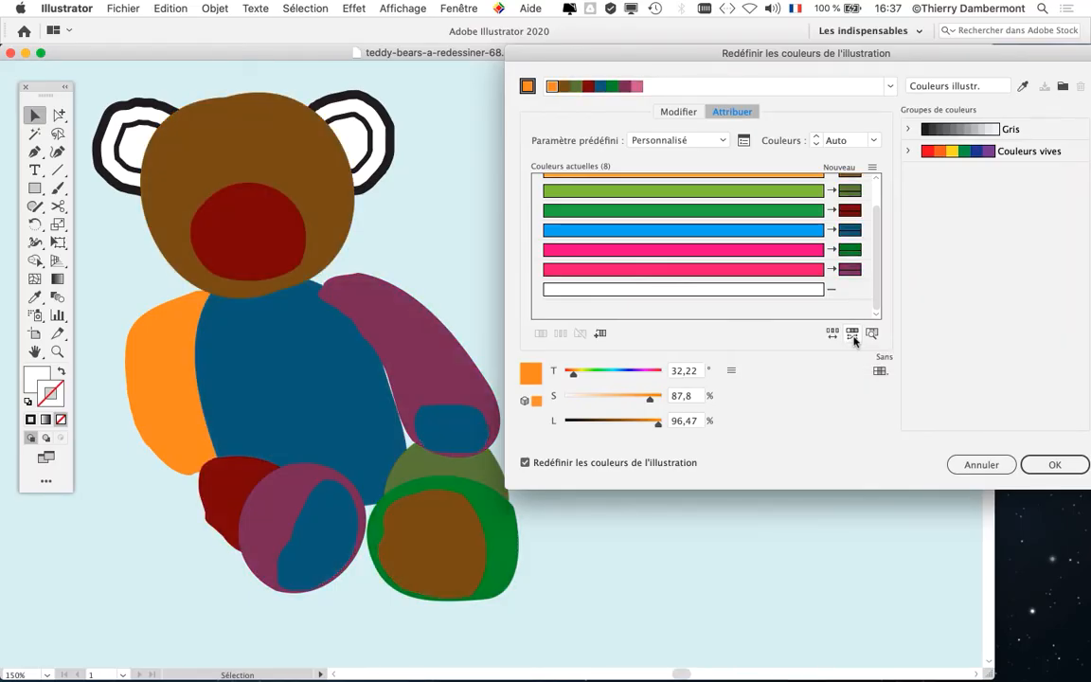
left_click(852, 335)
left_click(852, 335)
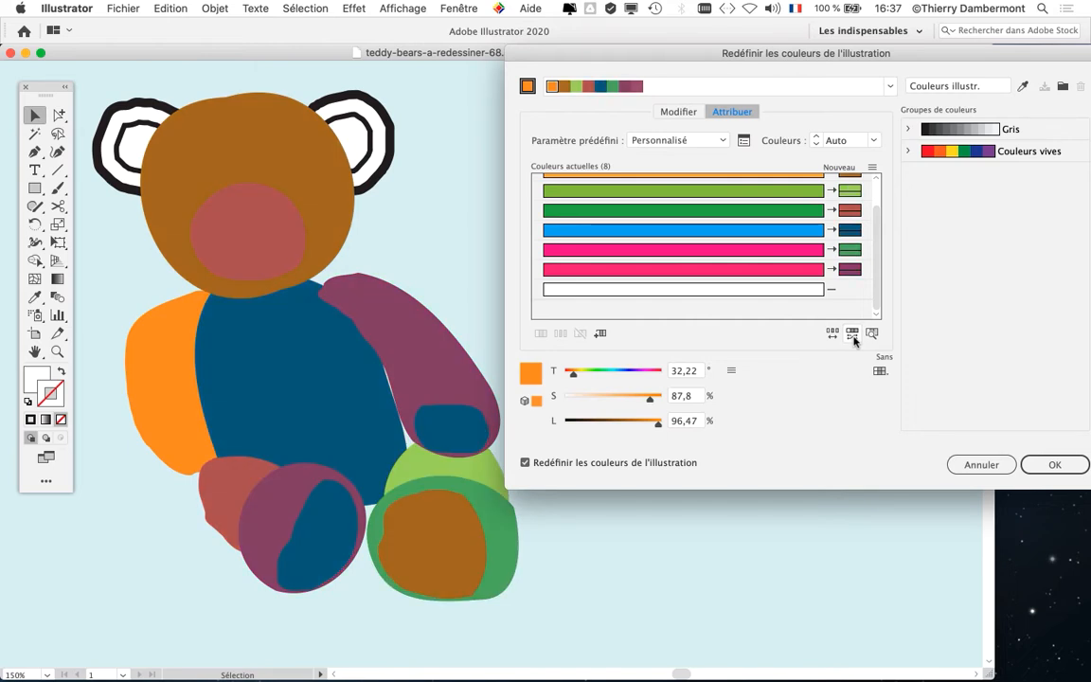
left_click(853, 336)
left_click(853, 336)
left_click(854, 336)
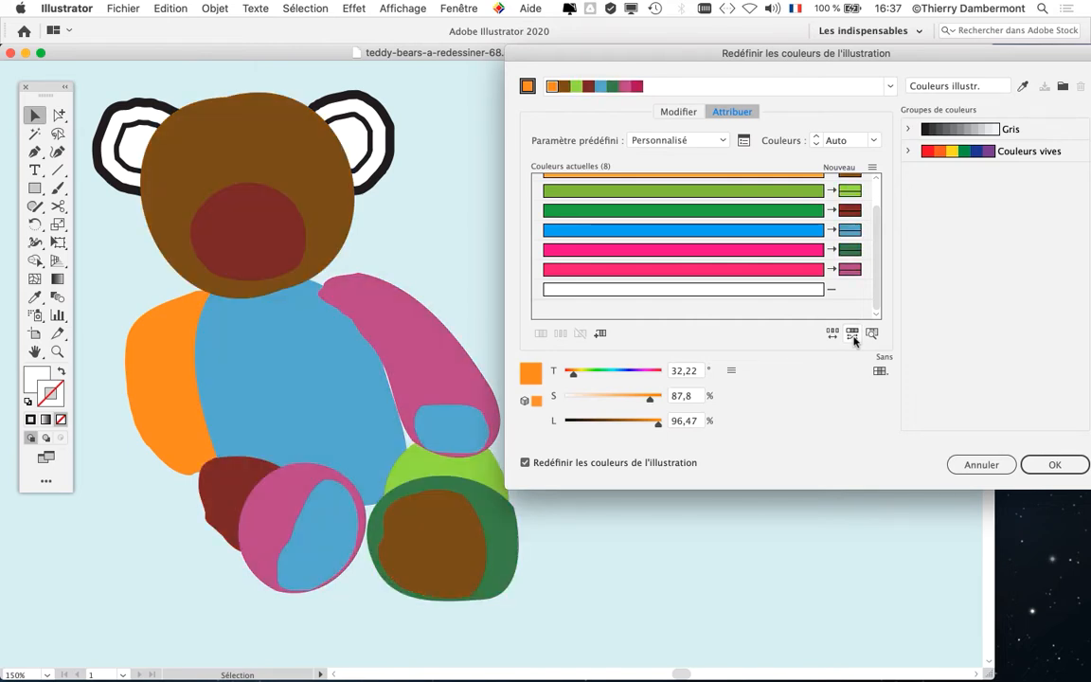
left_click(854, 336)
left_click(854, 336)
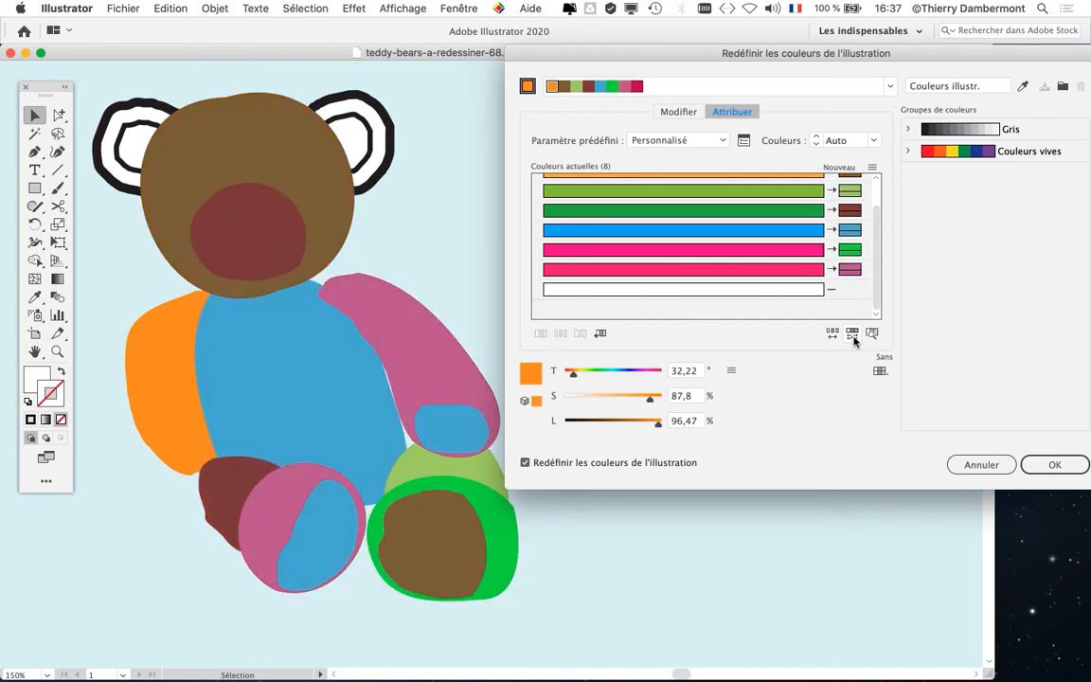
left_click(853, 336)
left_click(854, 336)
left_click(853, 336)
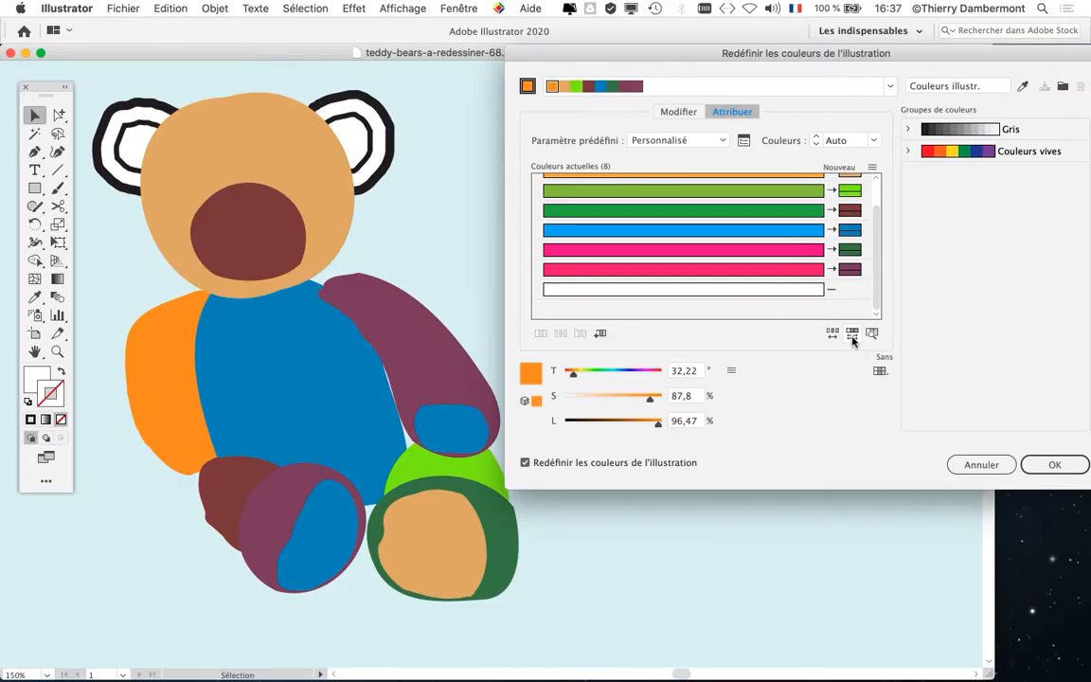
left_click(853, 336)
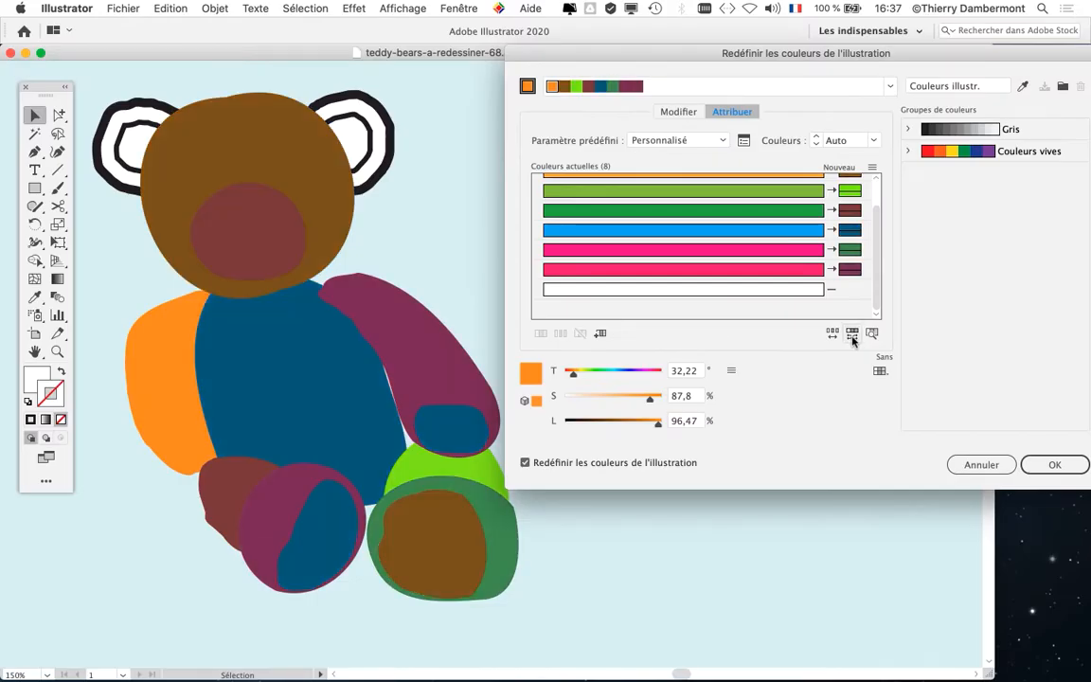
left_click(853, 336)
left_click(852, 337)
left_click(852, 336)
left_click(852, 336)
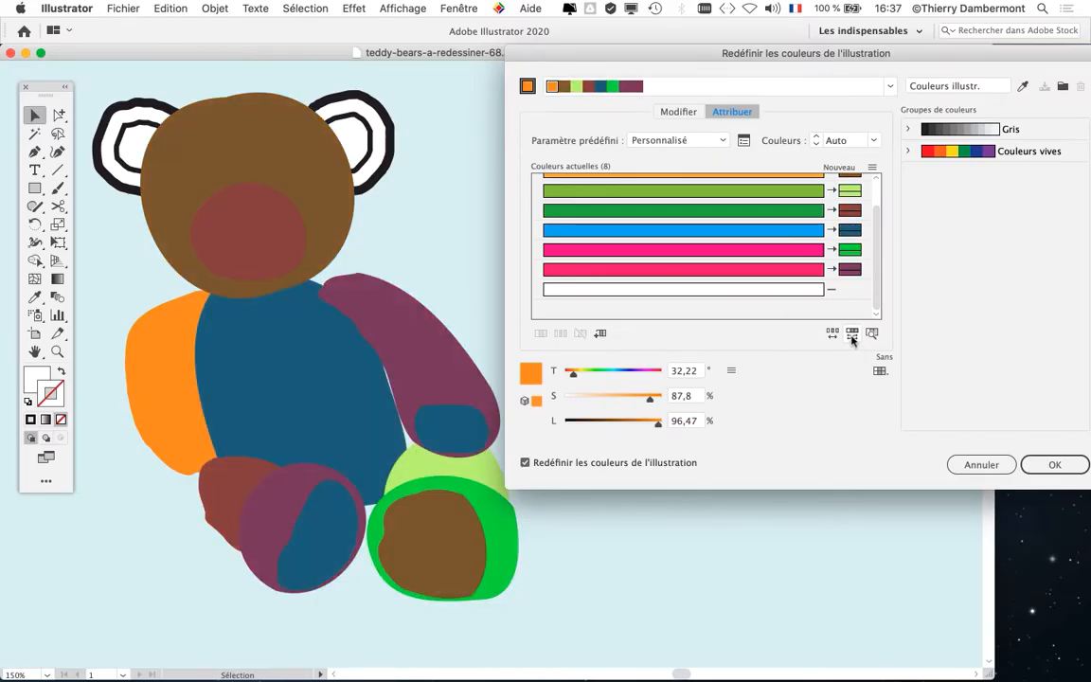
- Randomly change the bear colours' saturation and brightness until the head is tan and the muzzle bright red, and shift the dialog to reveal Groupes de couleurs
left_click(852, 337)
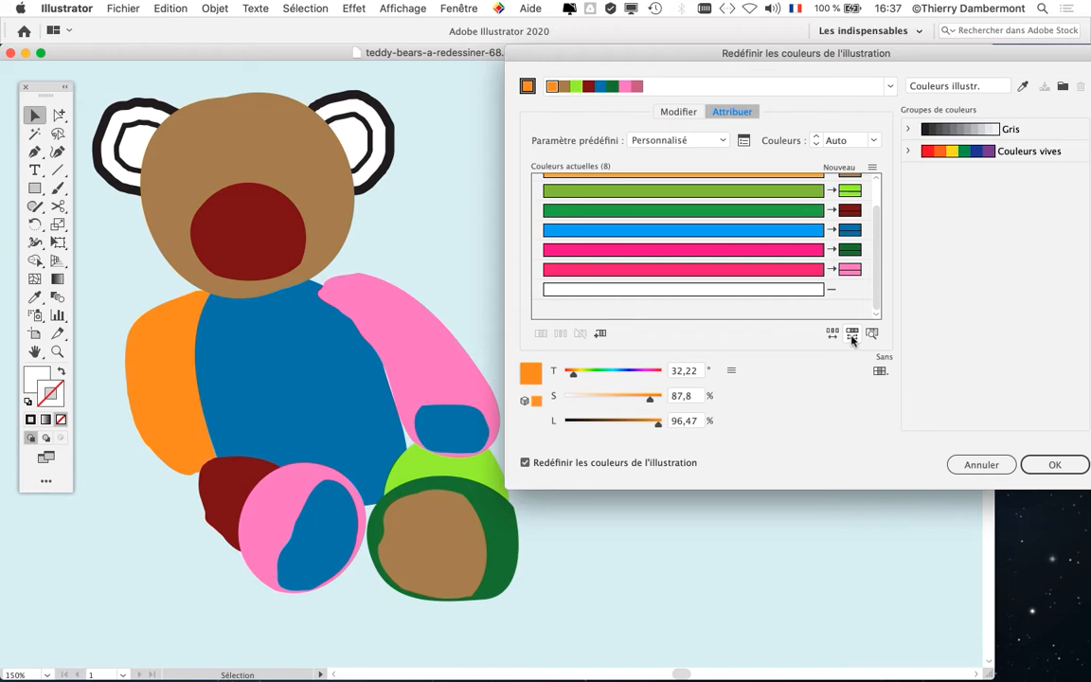
left_click(851, 336)
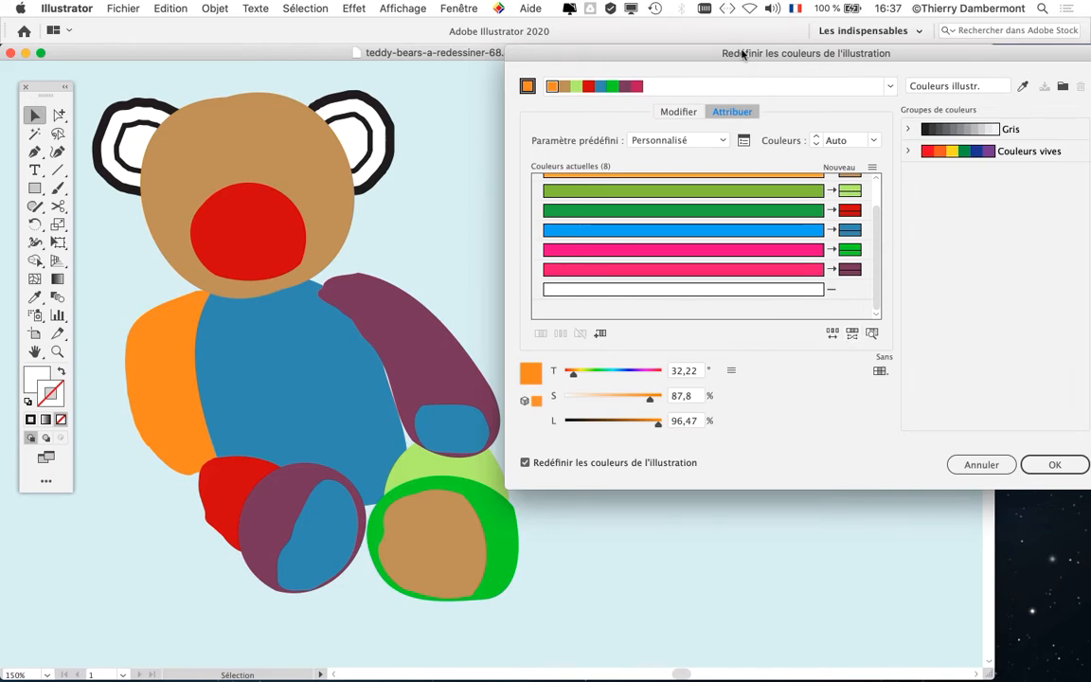
left_click_drag(743, 54, 703, 54)
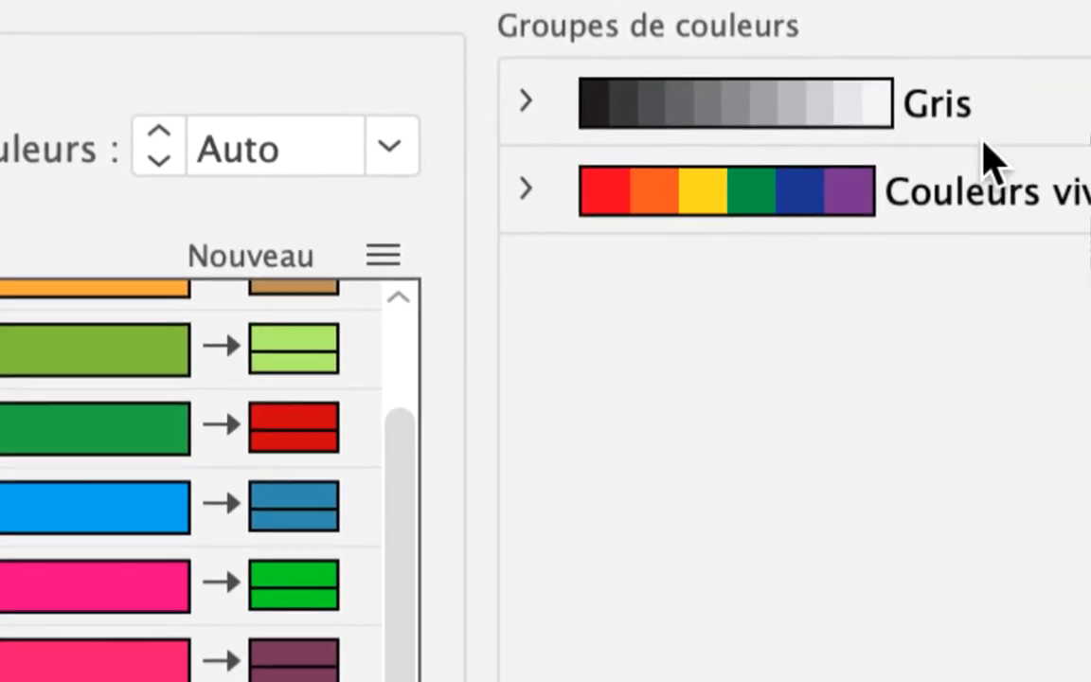
- Apply the Gris colour group to the bear and randomly change the order of its greys several times
left_click(985, 112)
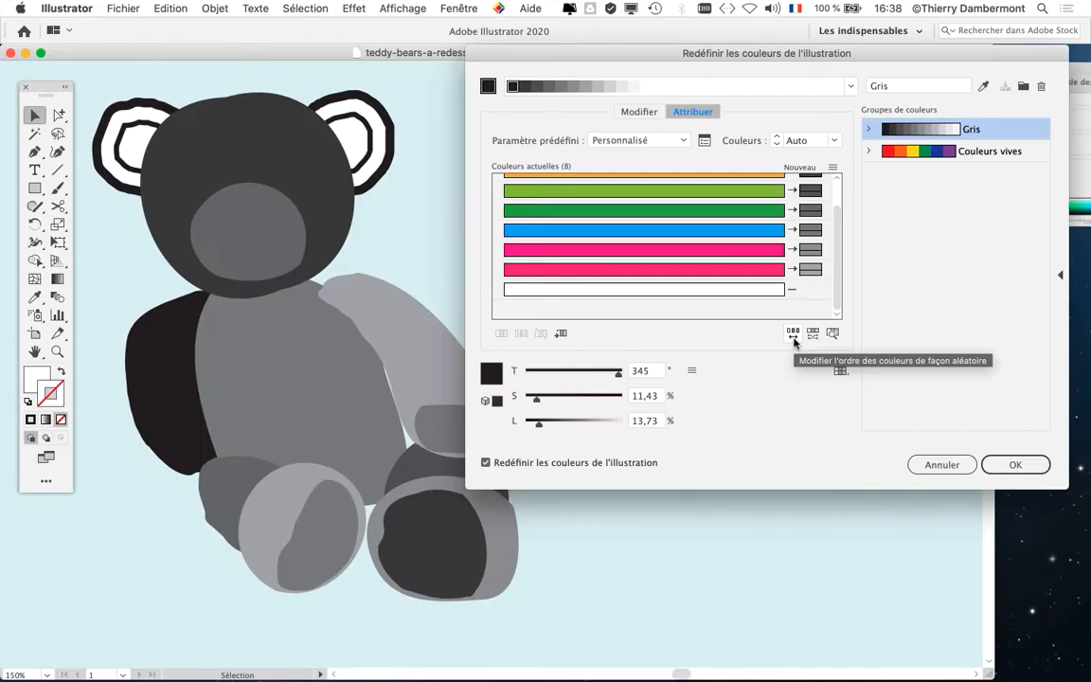
left_click(794, 337)
left_click(794, 337)
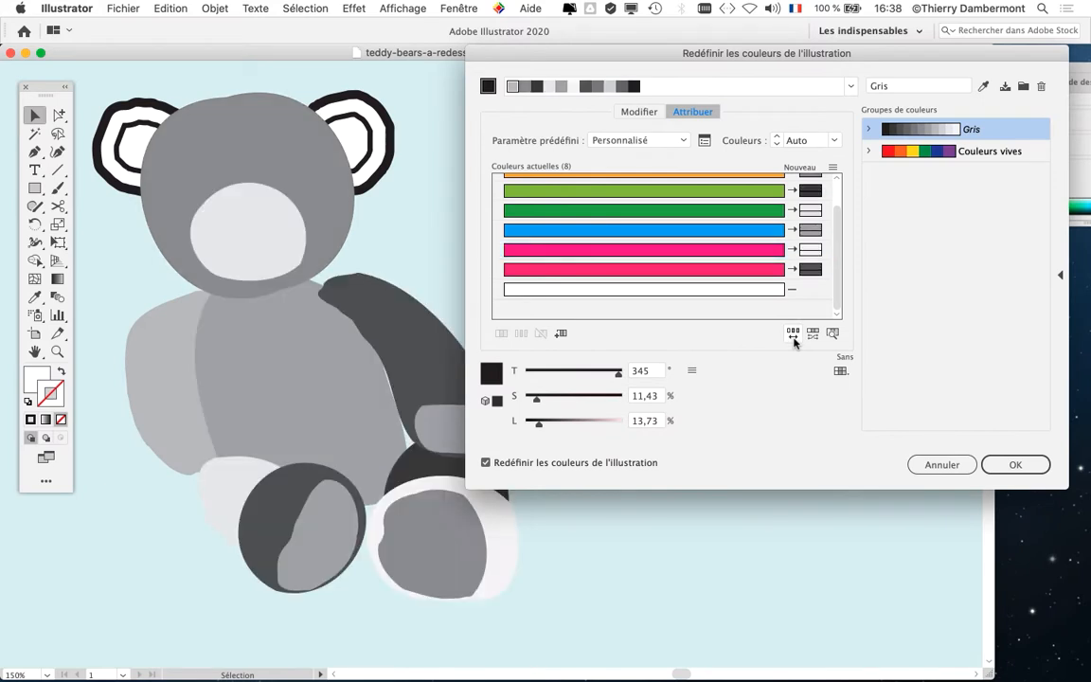
left_click(794, 337)
left_click(794, 337)
left_click(793, 337)
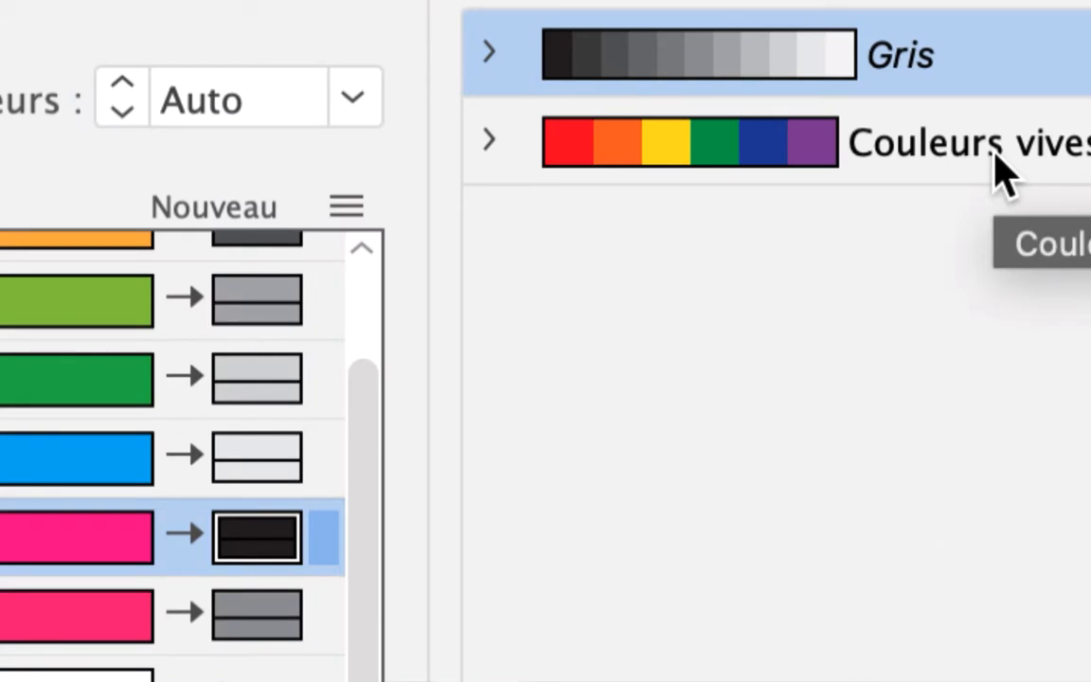
- Try the Couleurs vives group on the bear in several random colour orders, and cancel the recolouring
left_click(1002, 173)
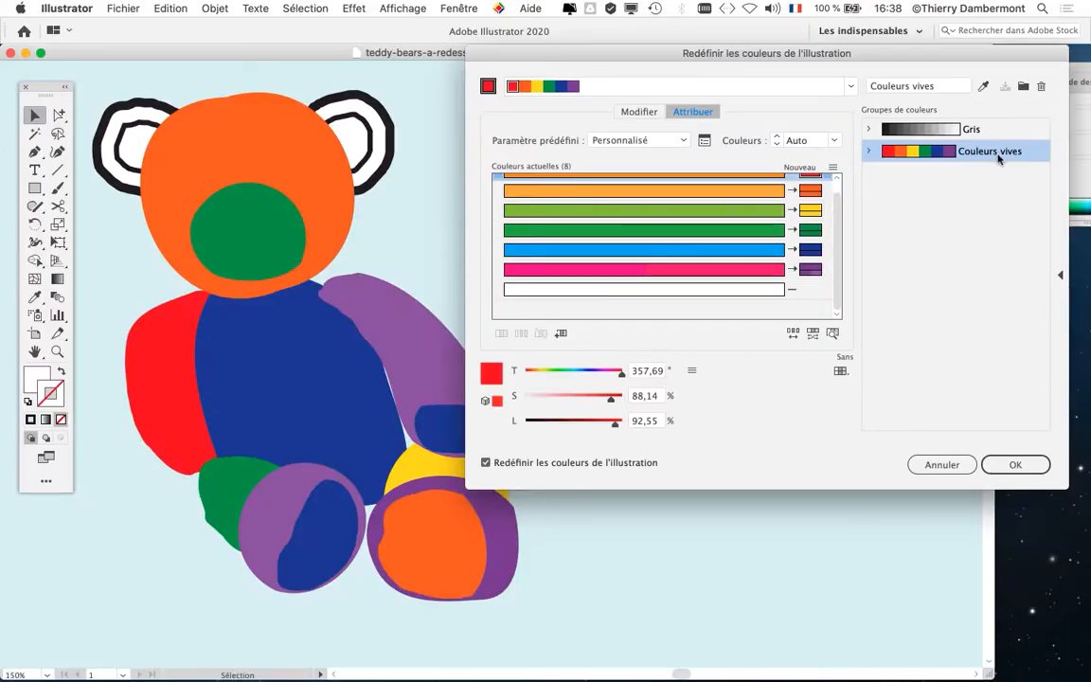
left_click(794, 334)
left_click(794, 334)
left_click(793, 334)
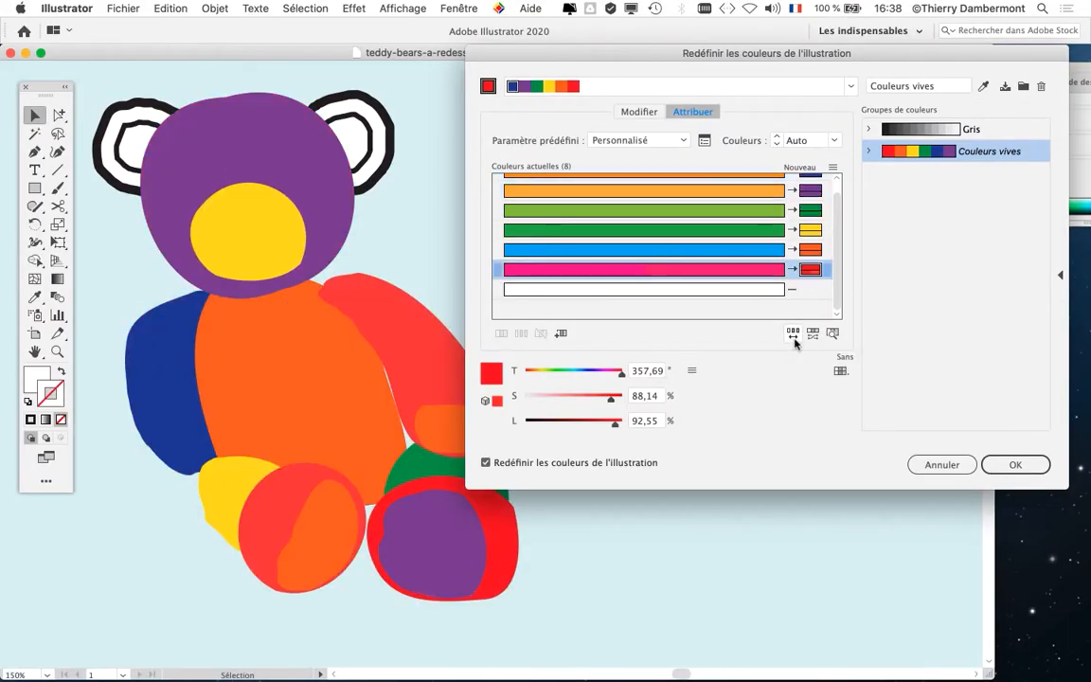
left_click(794, 334)
left_click(794, 335)
left_click(794, 334)
left_click(793, 335)
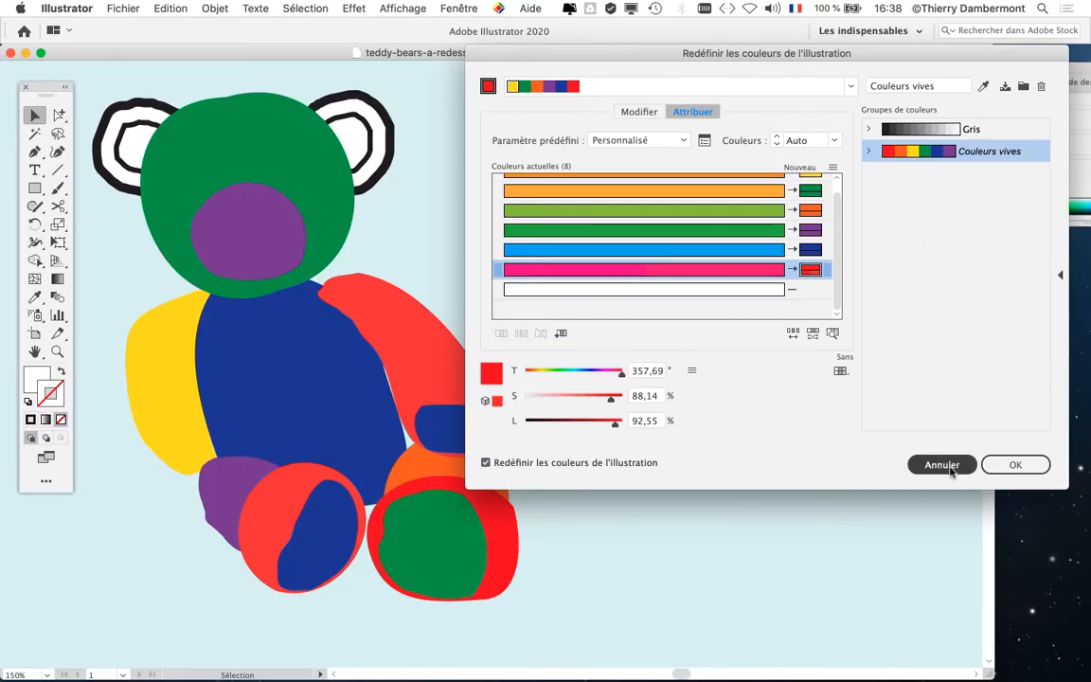
left_click(951, 470)
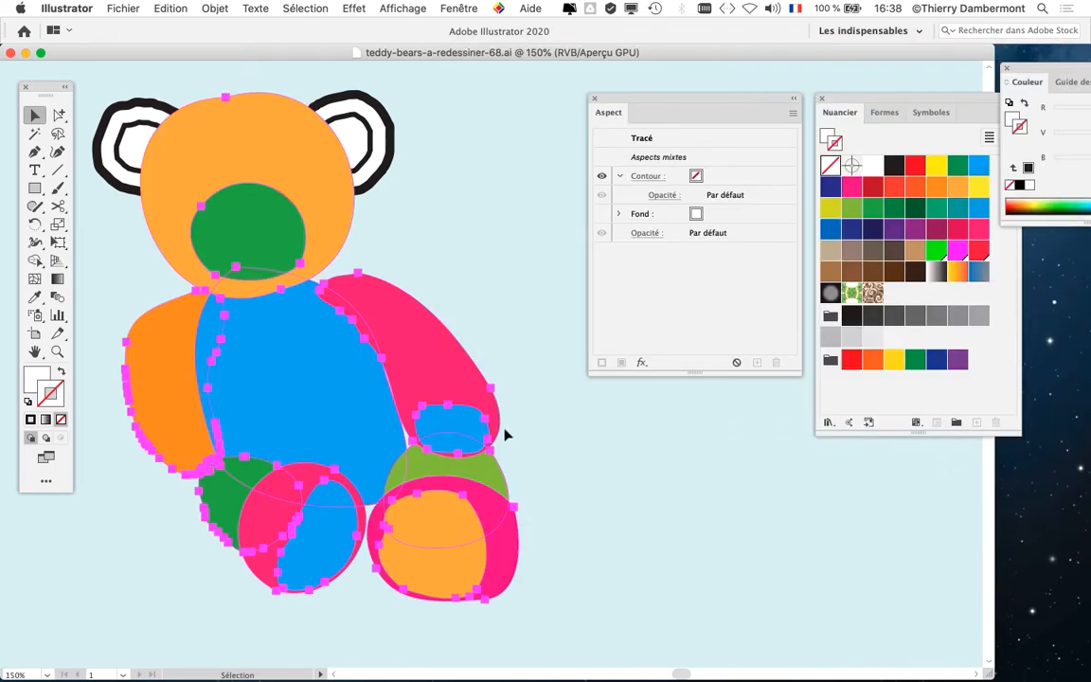
- Move Aspect away from the artwork, place Nuancier beside the bear and widen it to show more swatches per row
left_click_drag(481, 434, 436, 433)
scroll(437, 434, "down", 1)
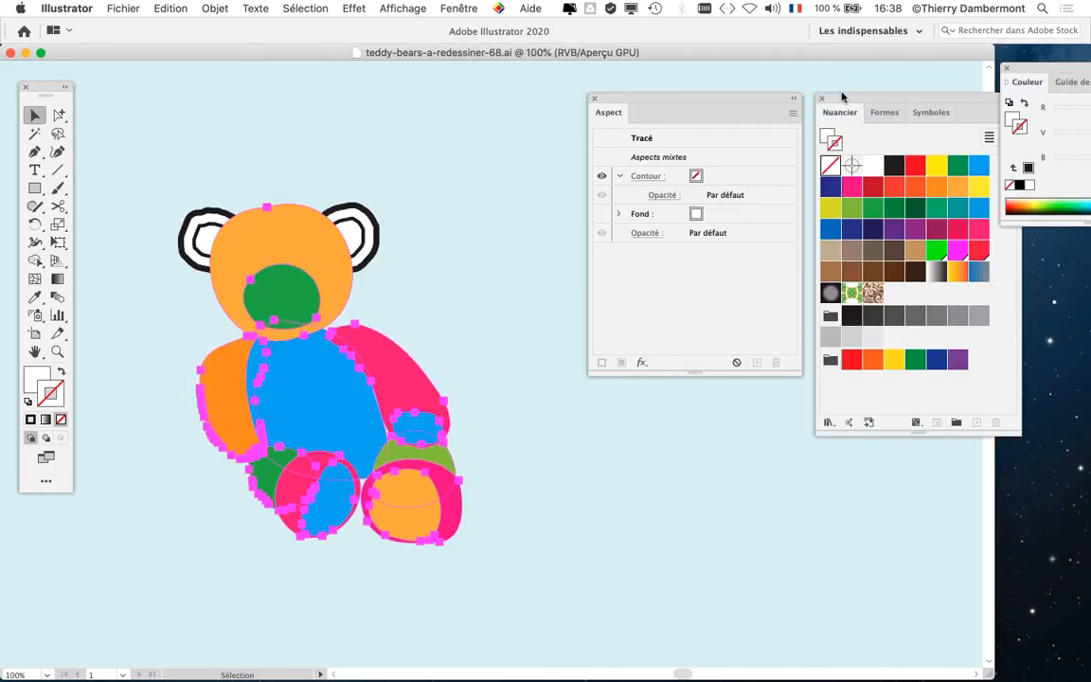
left_click_drag(666, 97, 912, 504)
left_click_drag(1049, 496, 1077, 478)
left_click_drag(821, 99, 670, 107)
left_click_drag(604, 117, 417, 87)
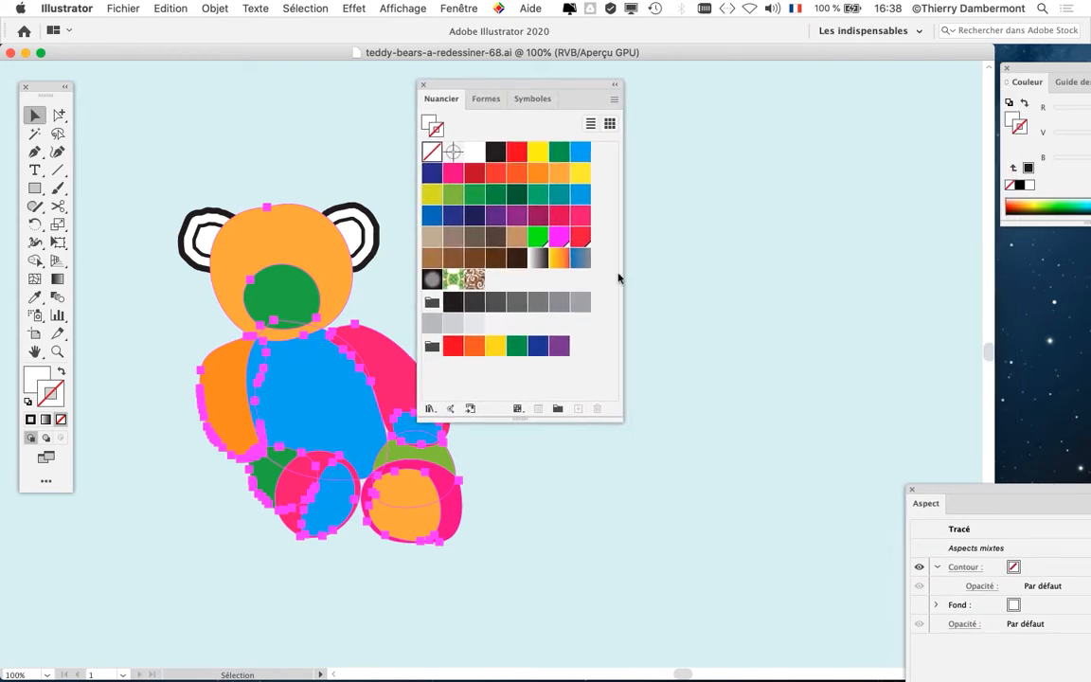
left_click_drag(621, 419, 861, 383)
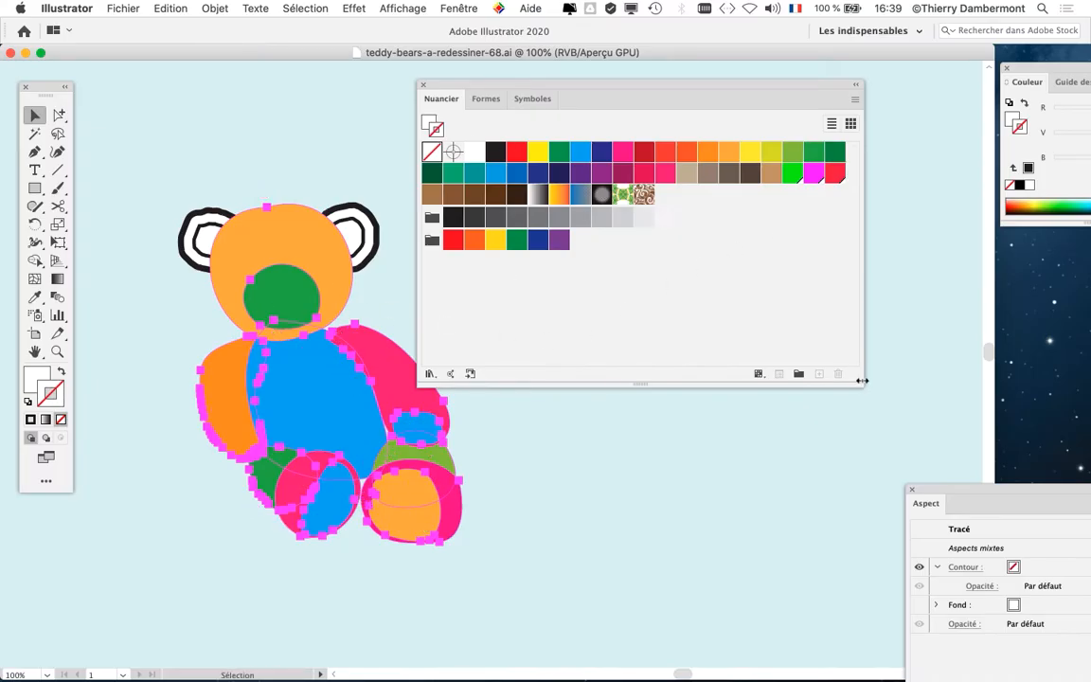
left_click_drag(862, 383, 812, 350)
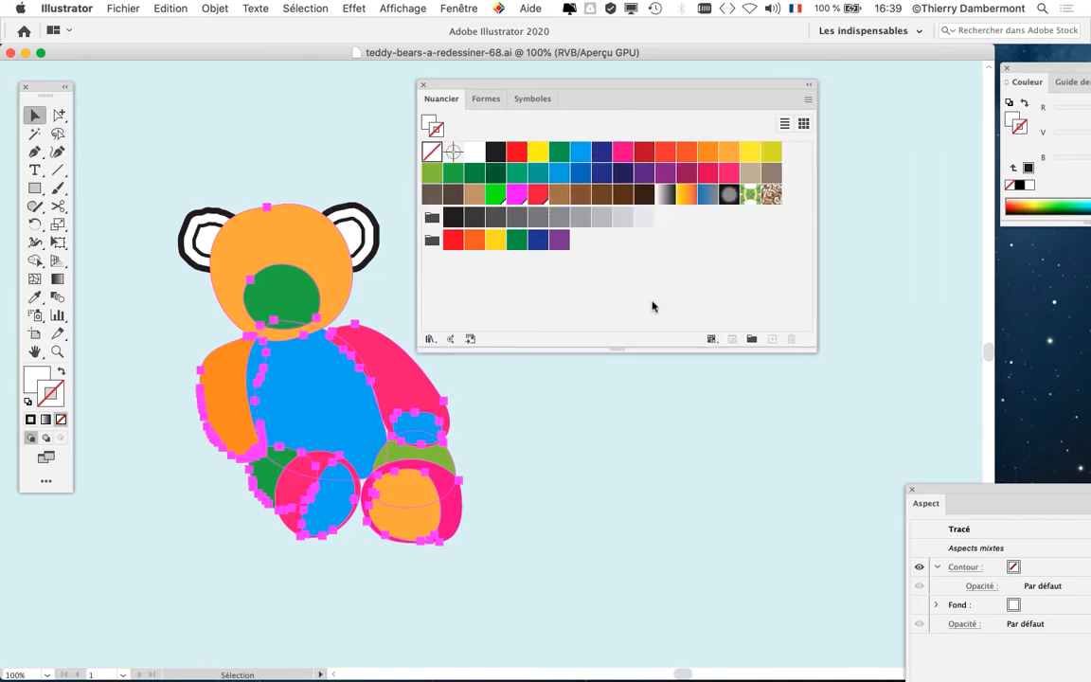
- Browse the available swatch libraries and open the Articles pour enfants library
key("a")
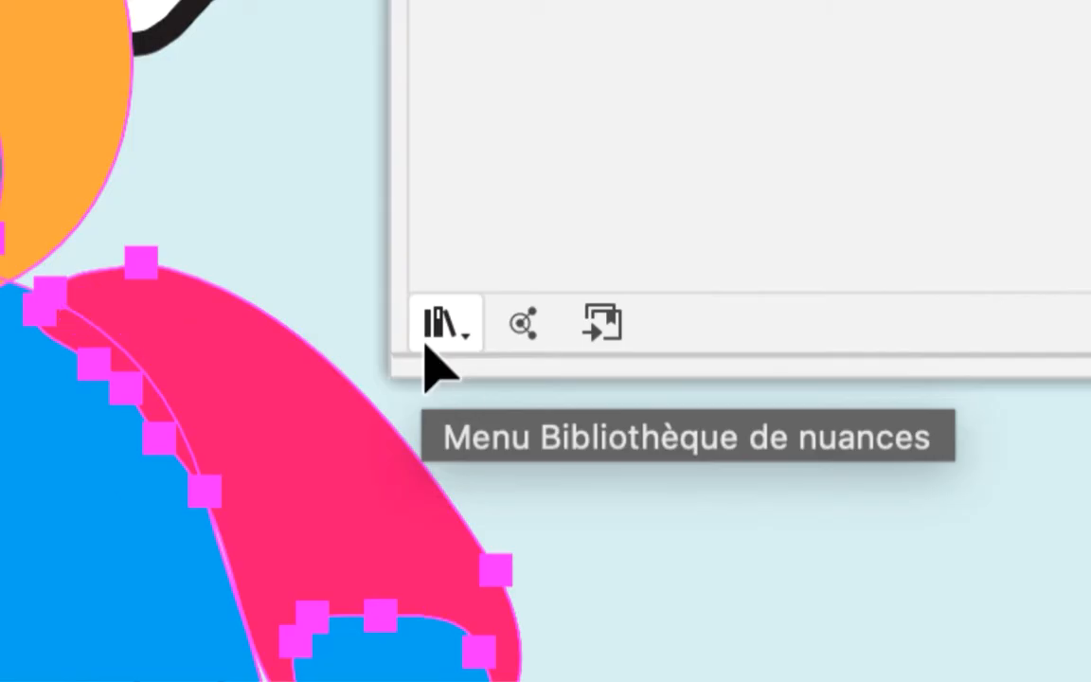
left_click(434, 333)
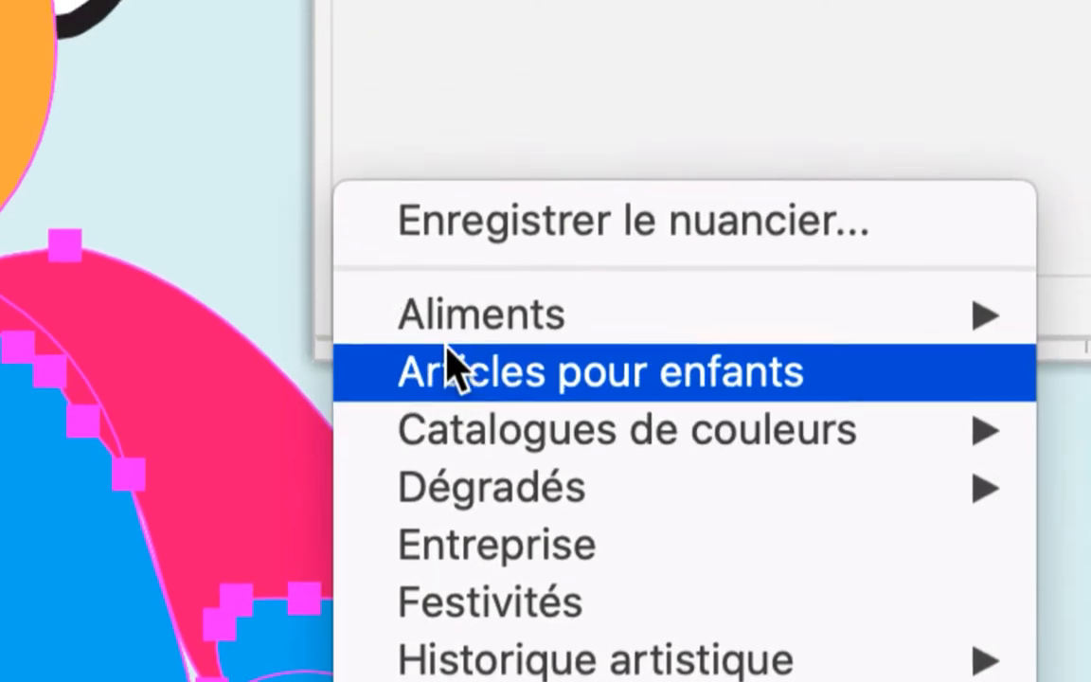
mouse_move(513, 206)
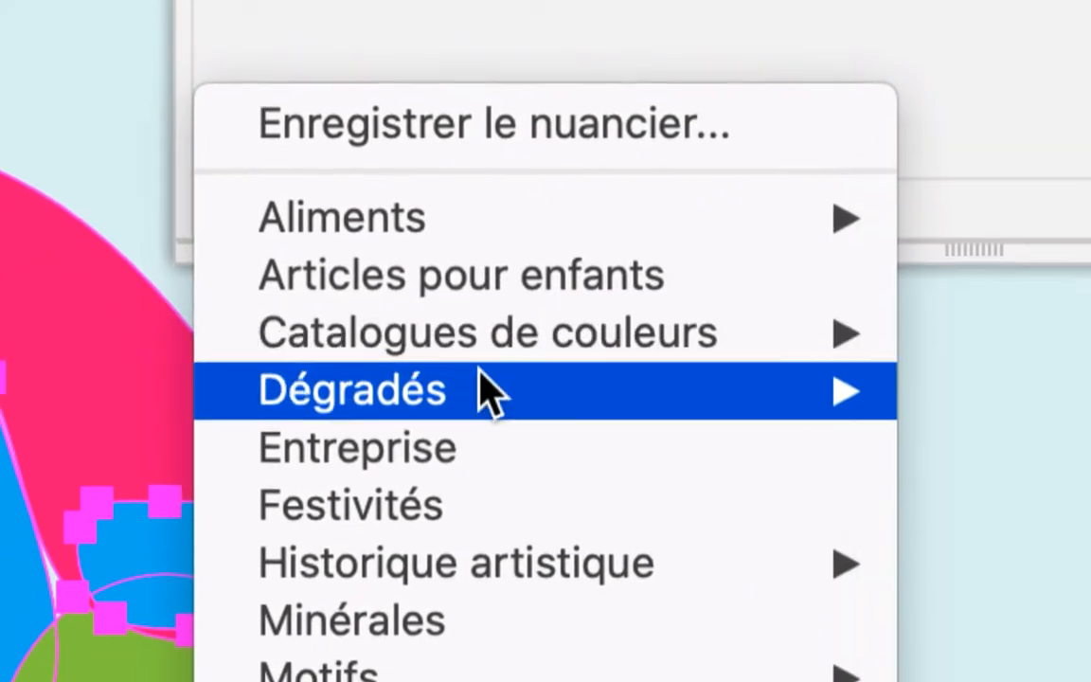
mouse_move(34, 358)
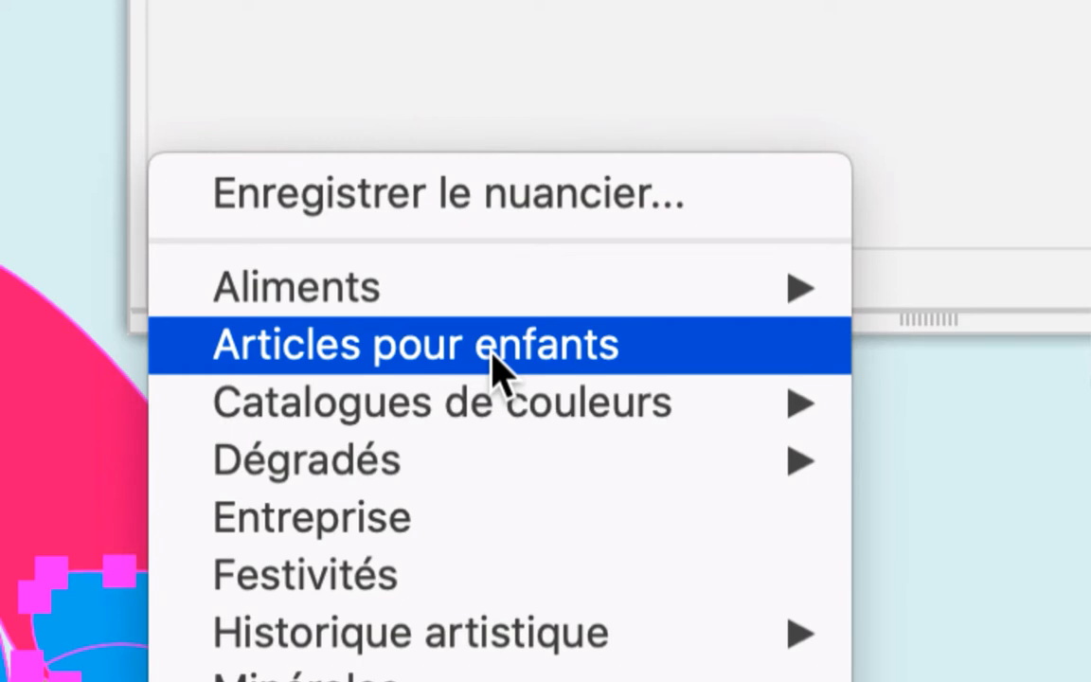
mouse_move(507, 287)
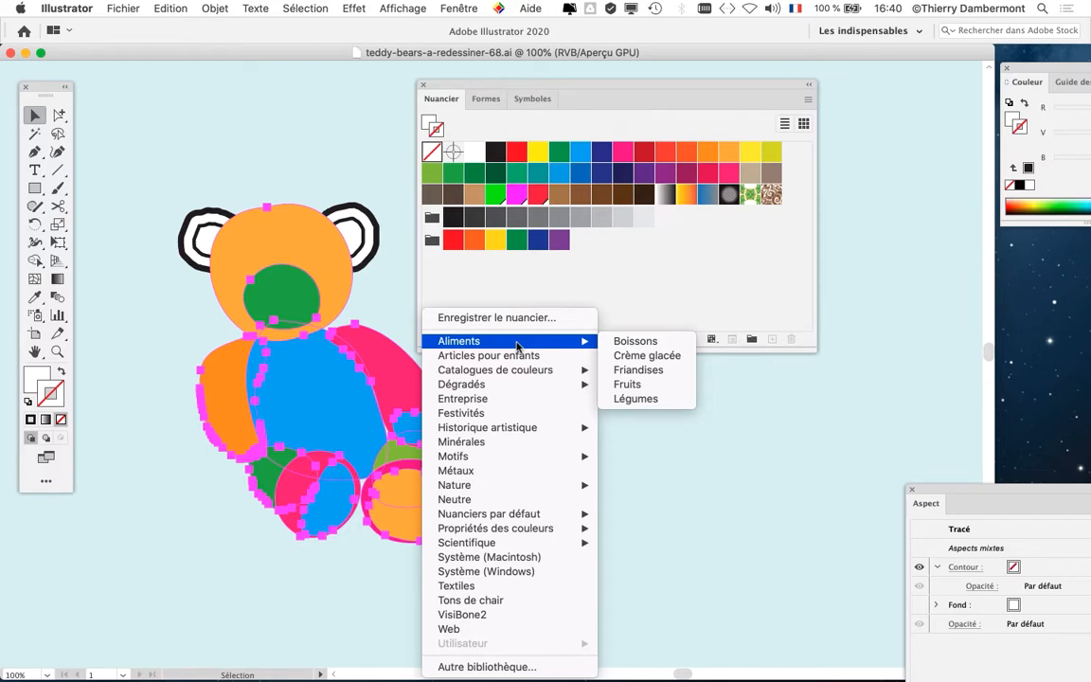
mouse_move(547, 484)
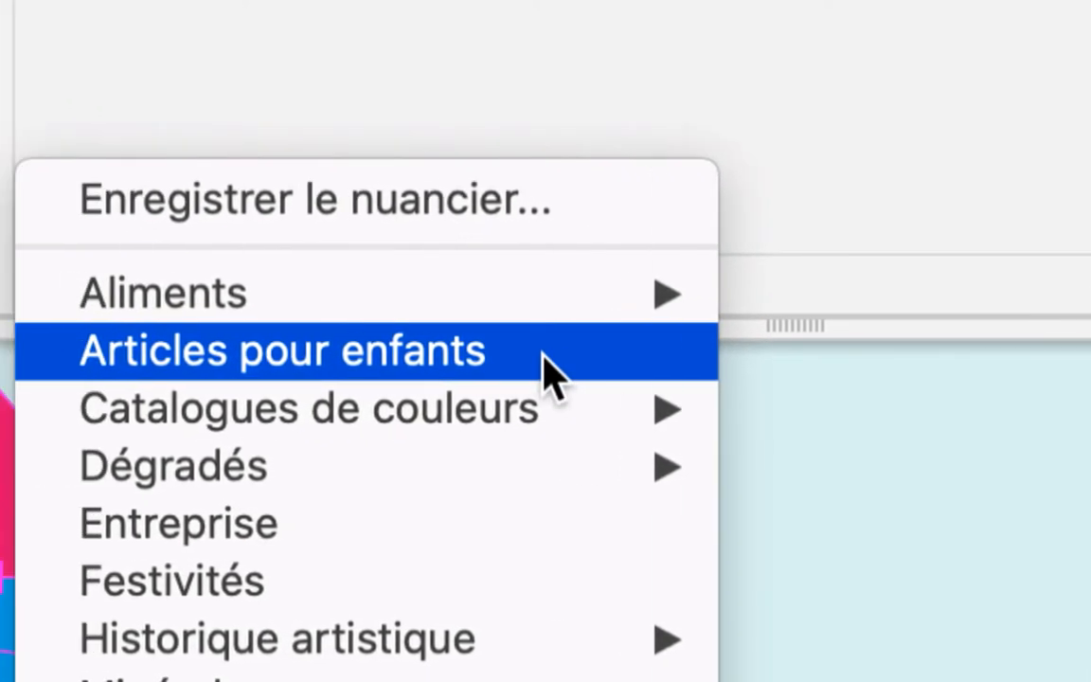
left_click(549, 373)
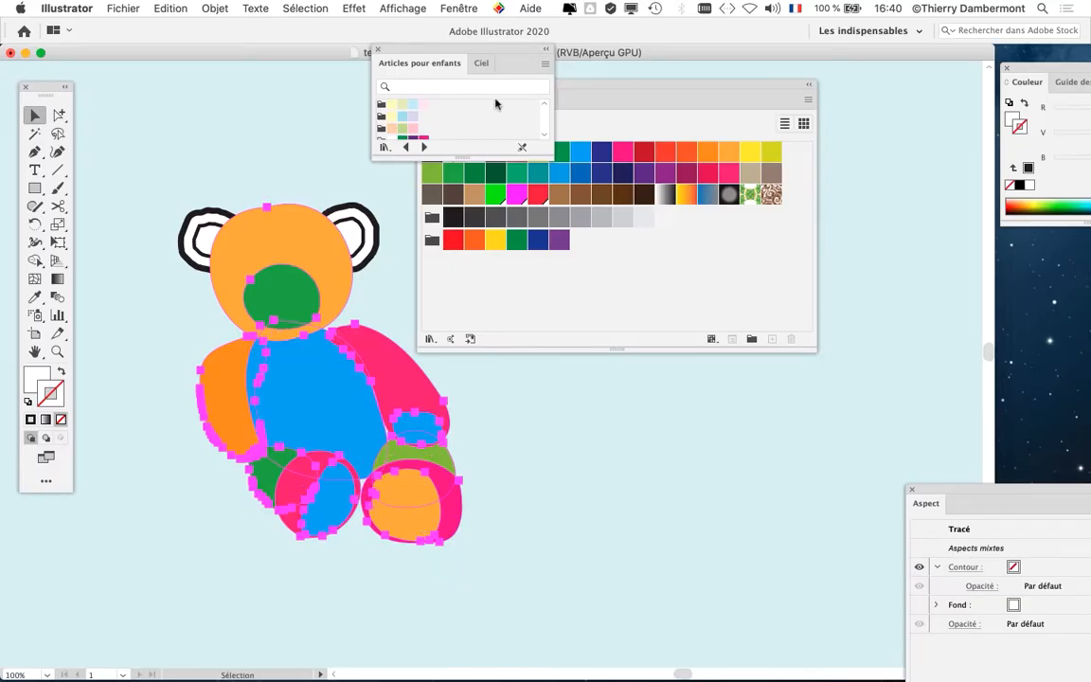
- Move and enlarge the Articles pour enfants library panel, and add its Jelly Beans colour group to the document swatches
left_click_drag(485, 52, 754, 287)
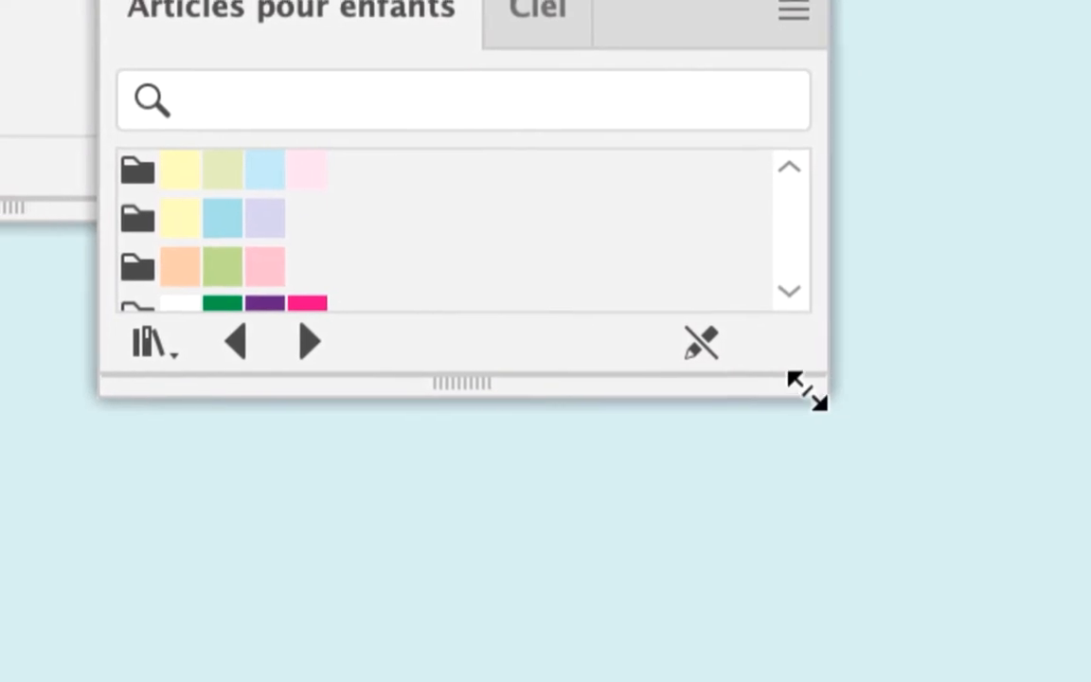
left_click_drag(806, 388, 823, 536)
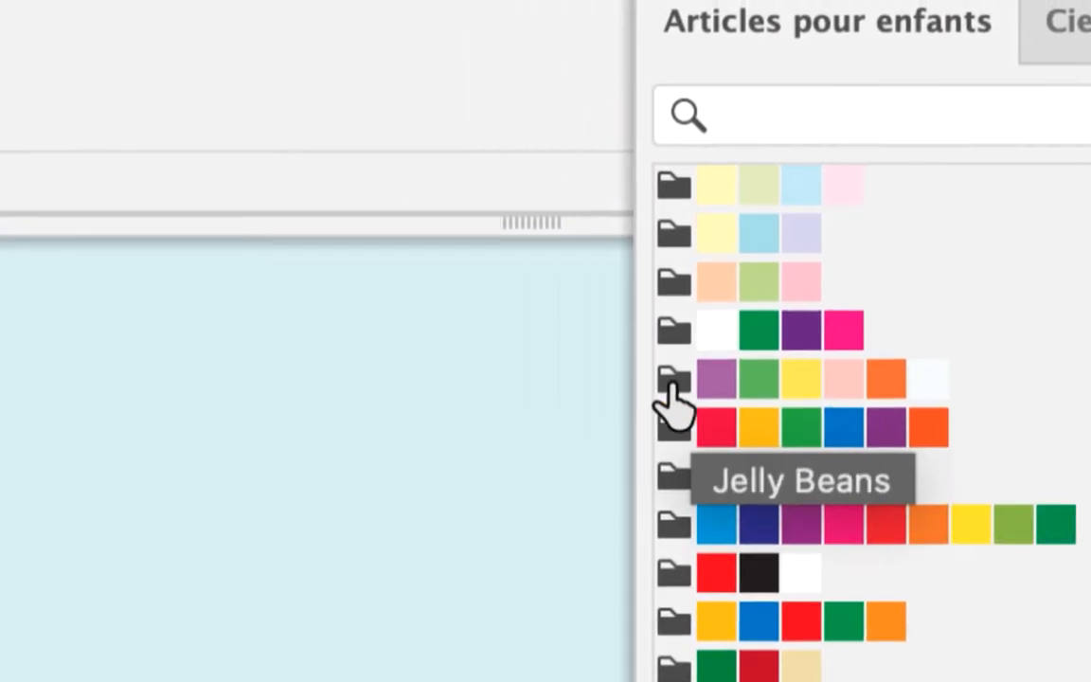
left_click(670, 384)
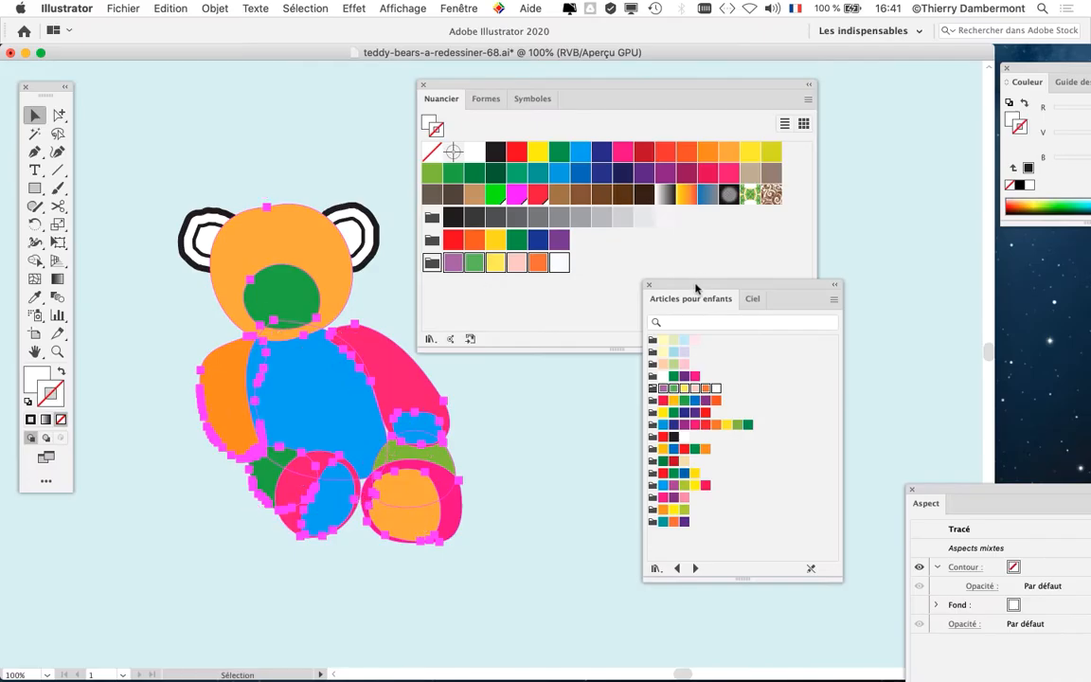
- Add the blue, purple, lime, yellow and pink colour group to the swatches, and arrange the Nuancier and library panels side by side
left_click_drag(696, 288, 655, 236)
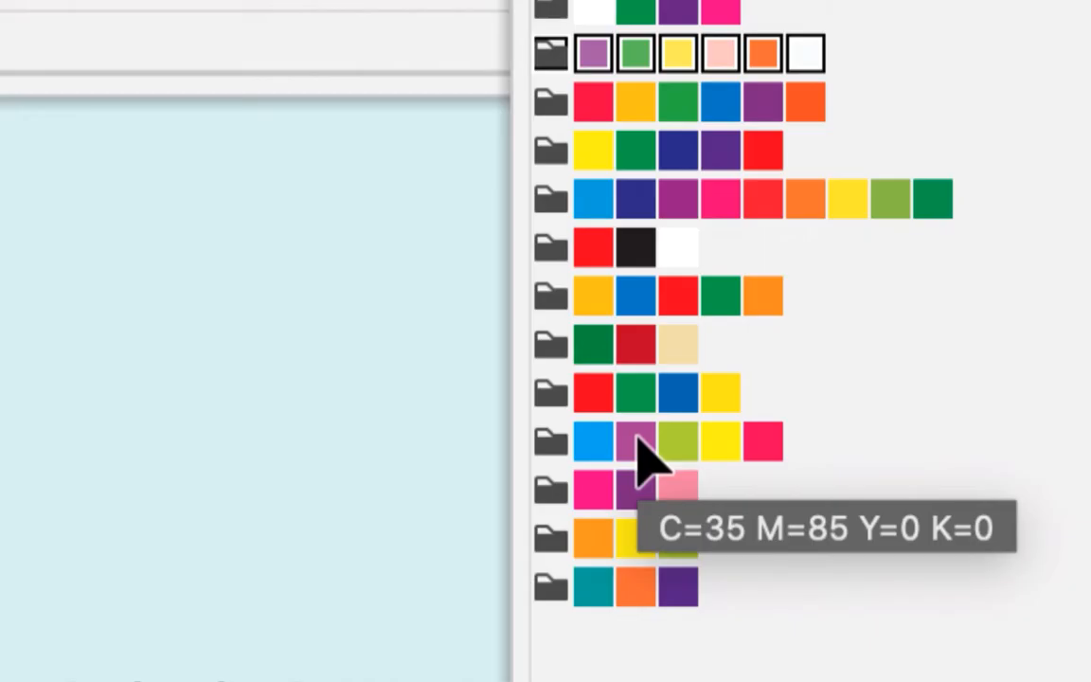
left_click(550, 440)
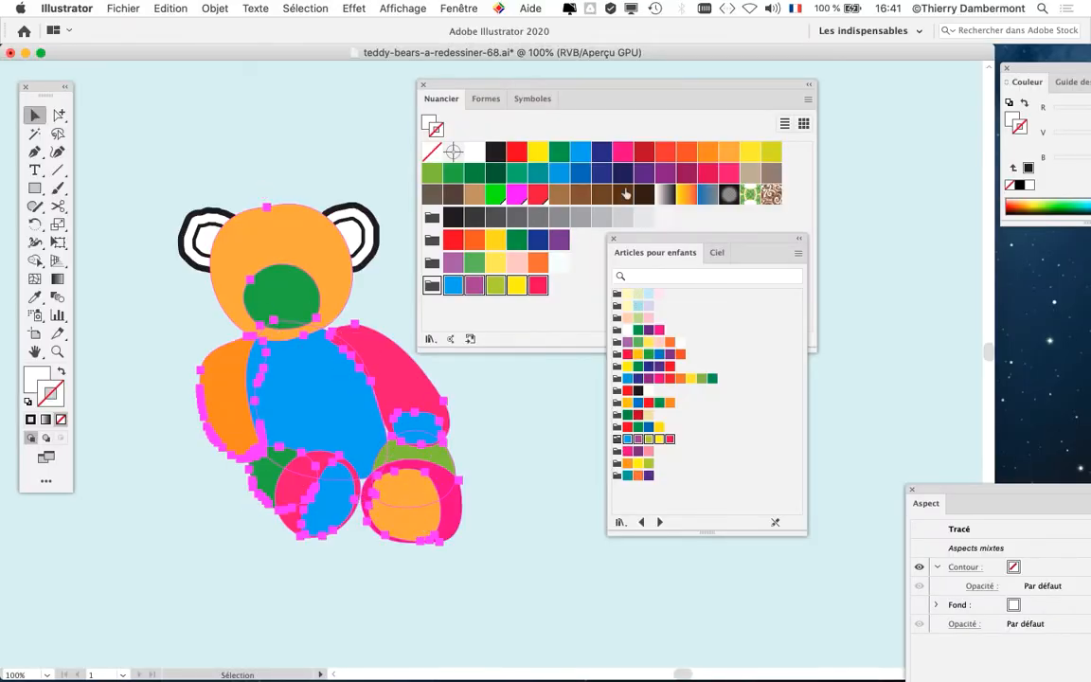
left_click_drag(720, 88, 420, 71)
left_click_drag(597, 238, 587, 185)
left_click_drag(652, 164, 643, 139)
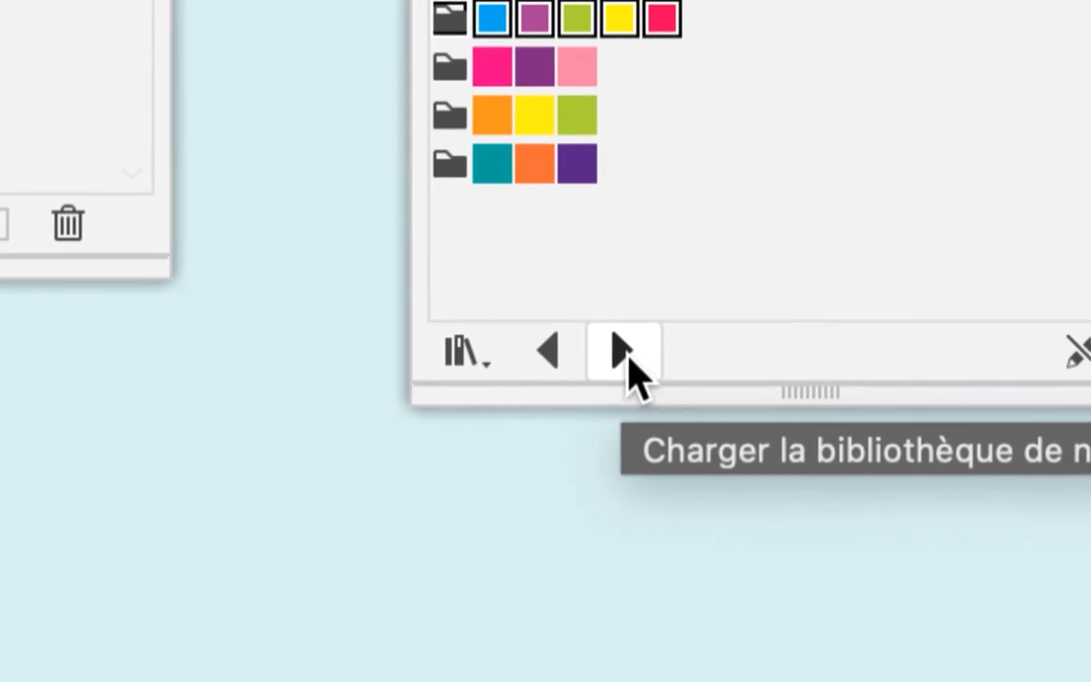
- Browse the swatch libraries following Articles pour enfants, such as Couleurs ANPA and HKS E Process, and return to Articles pour enfants
left_click(622, 352)
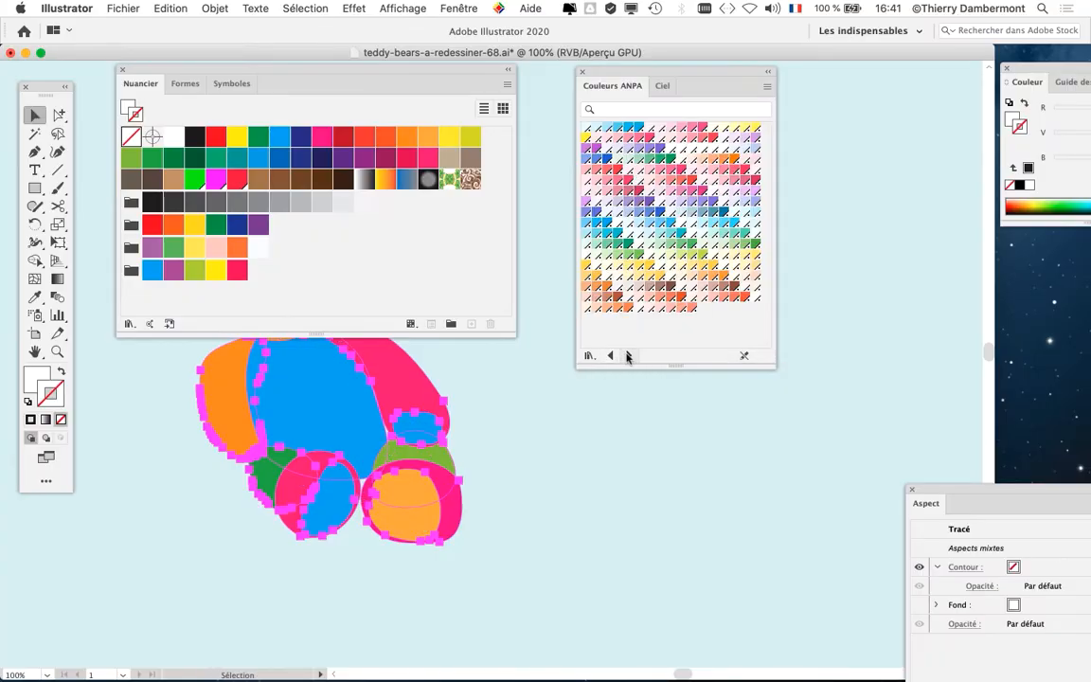
left_click(625, 356)
left_click(626, 355)
left_click(627, 356)
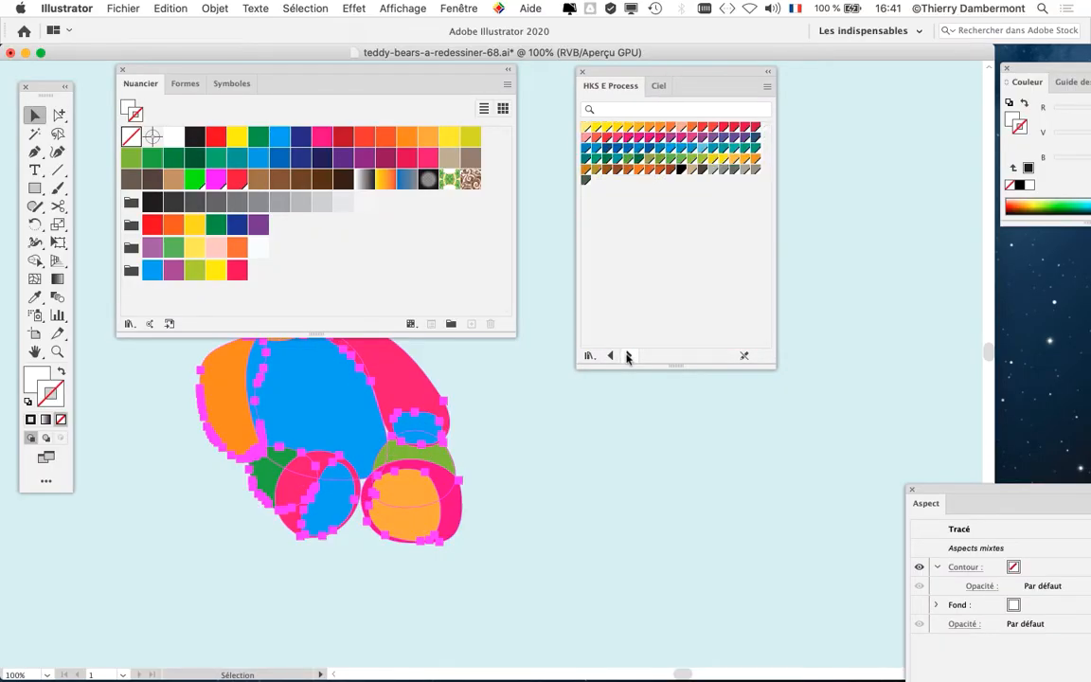
left_click(627, 356)
left_click(627, 356)
left_click(611, 357)
left_click(611, 355)
left_click(610, 356)
left_click(611, 356)
left_click(610, 355)
left_click(611, 355)
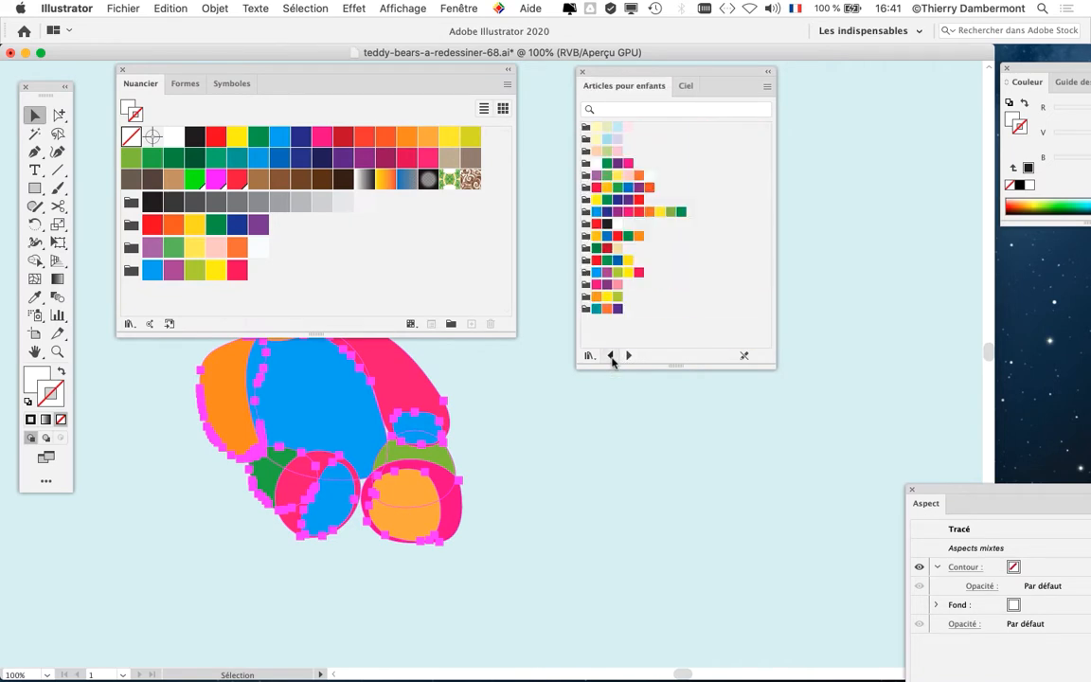
- Step back through the libraries to Crème glacée and add its light green, peach and brown colour group to the swatches
left_click(611, 356)
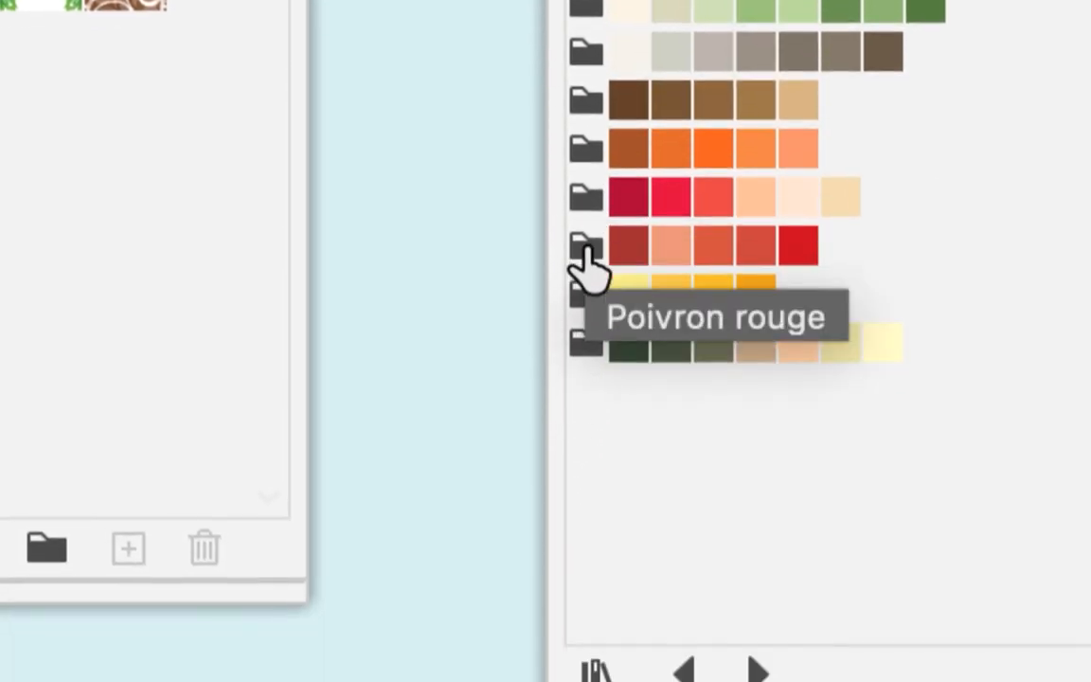
left_click(690, 618)
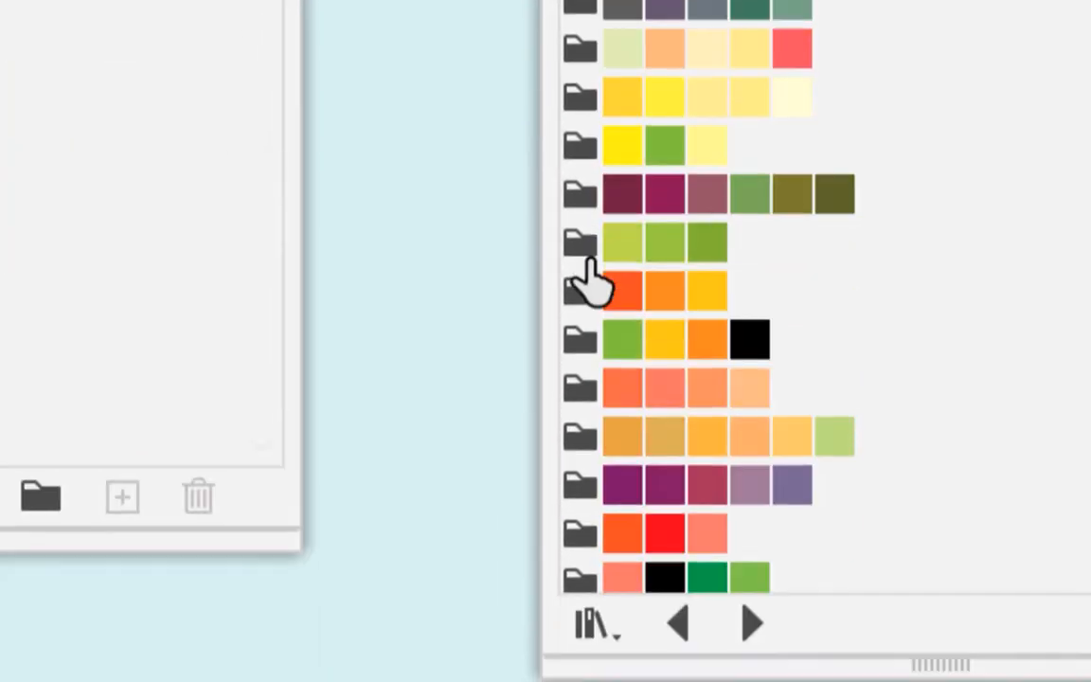
left_click(653, 307)
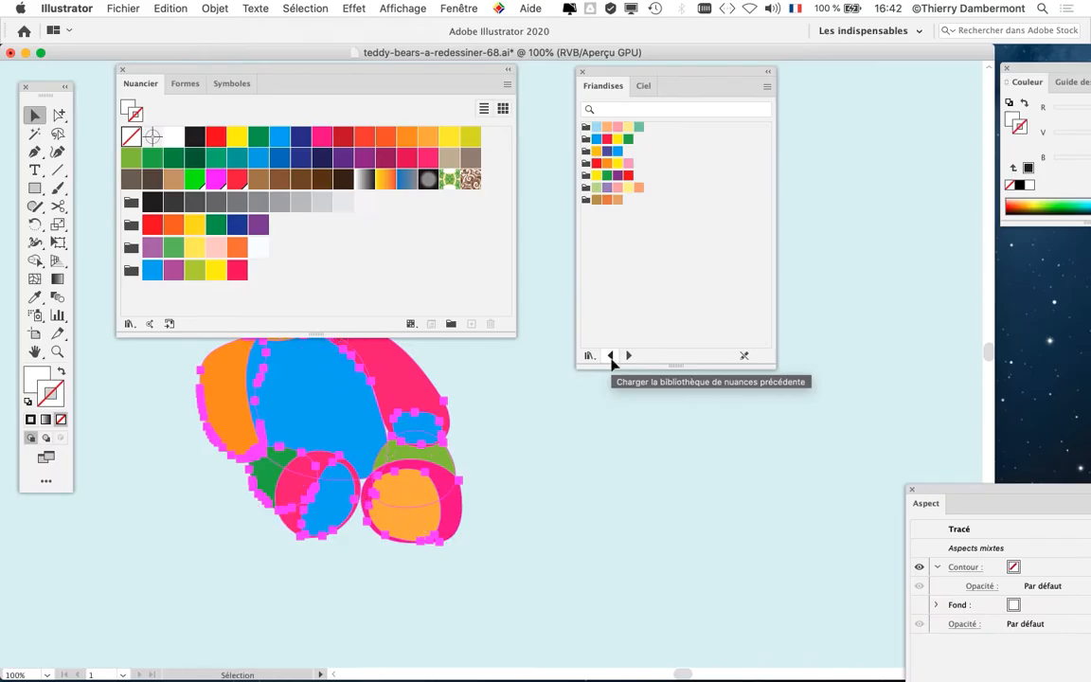
left_click(610, 356)
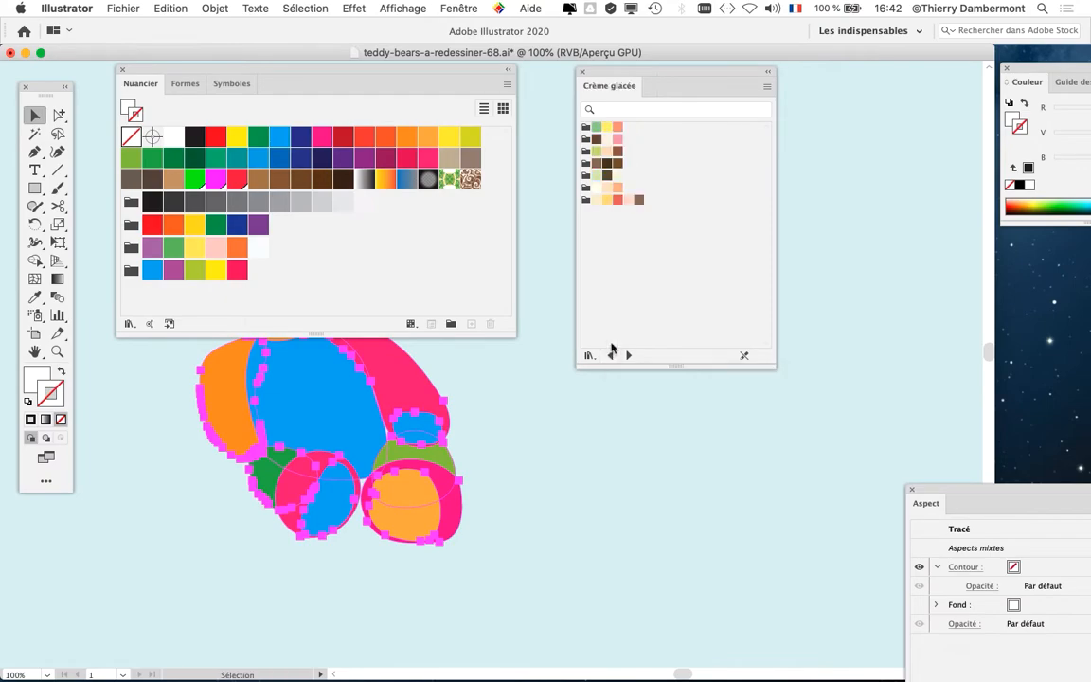
key("a")
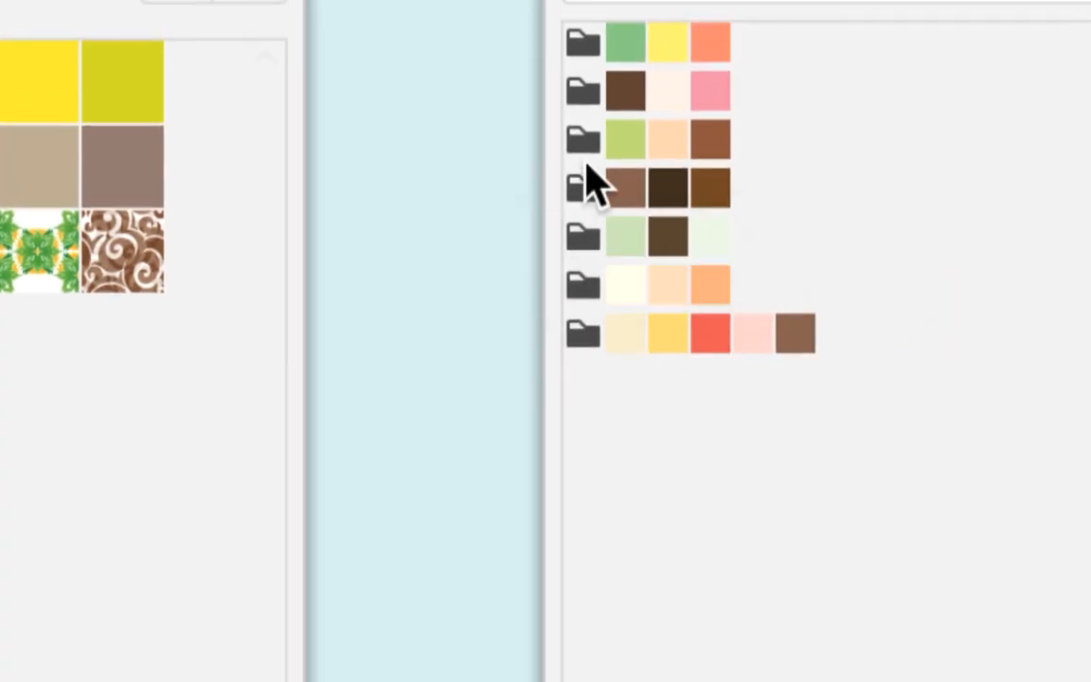
left_click(583, 50)
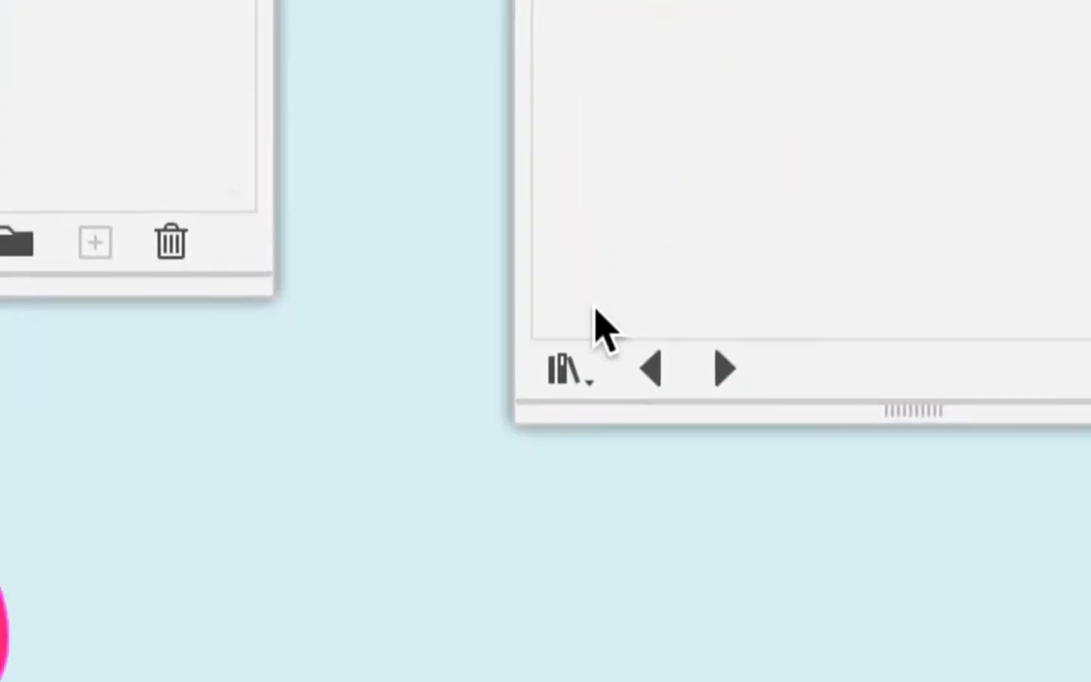
- Load the Boissons library, add its dark red three-colour group to the swatches, and make the Nuancier panel taller and narrower
left_click(606, 320)
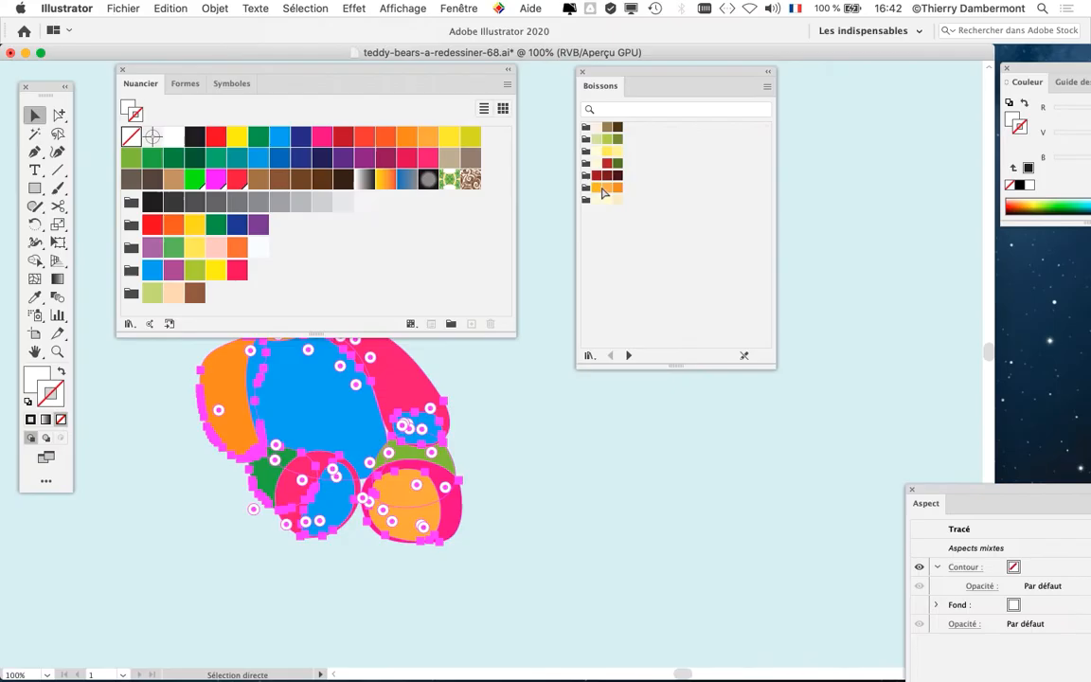
key("v")
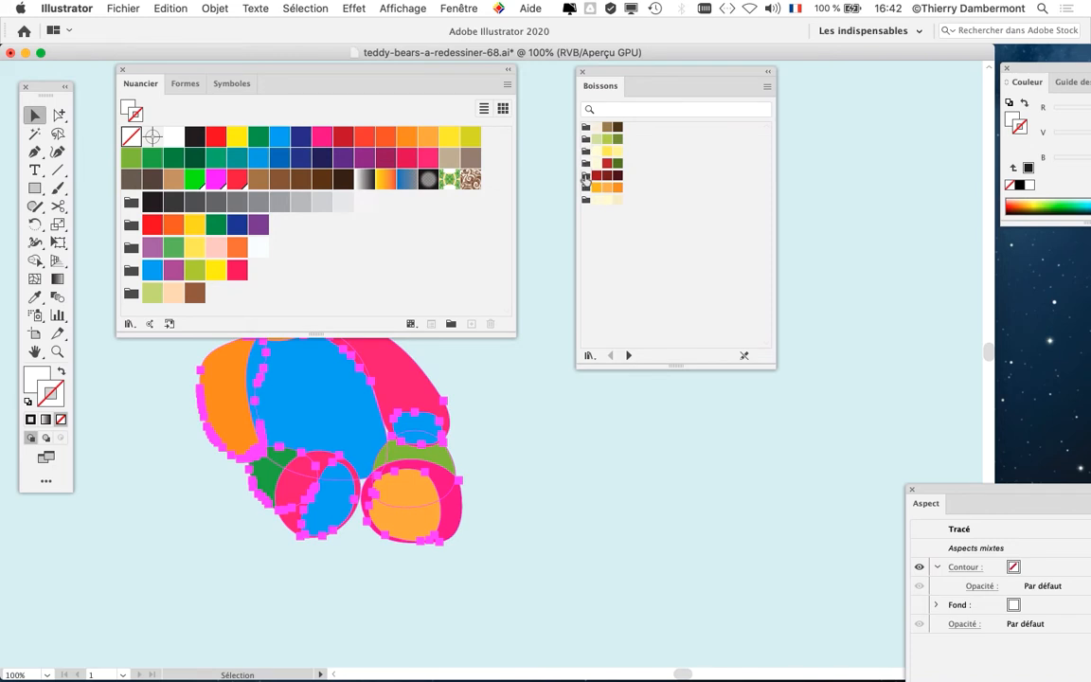
left_click(585, 177)
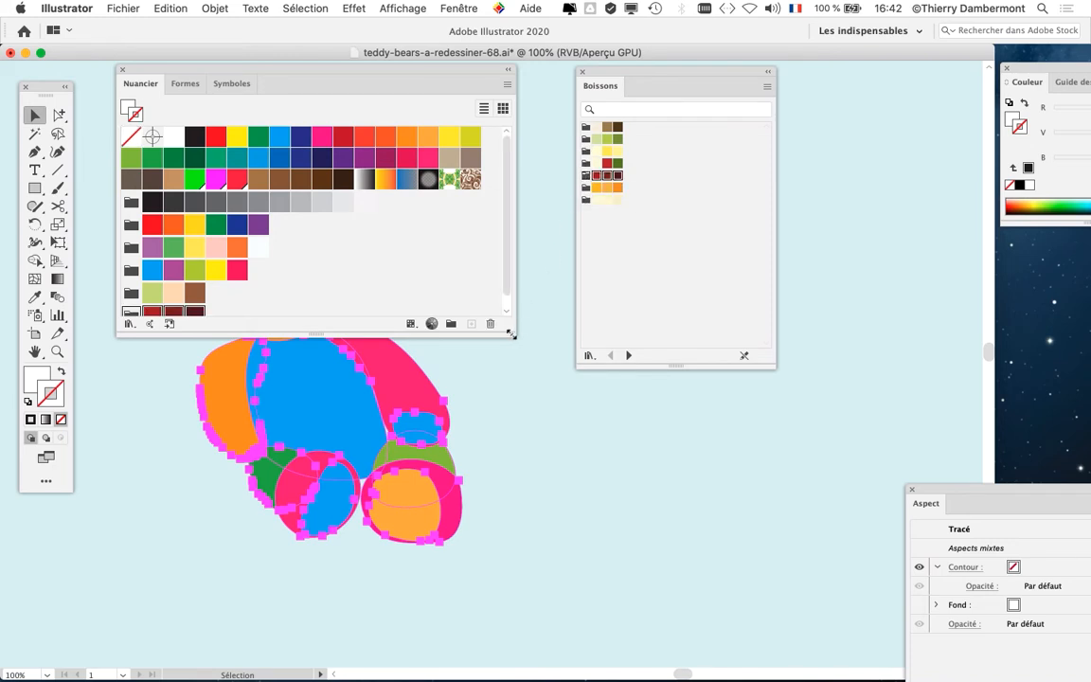
left_click_drag(511, 334, 455, 533)
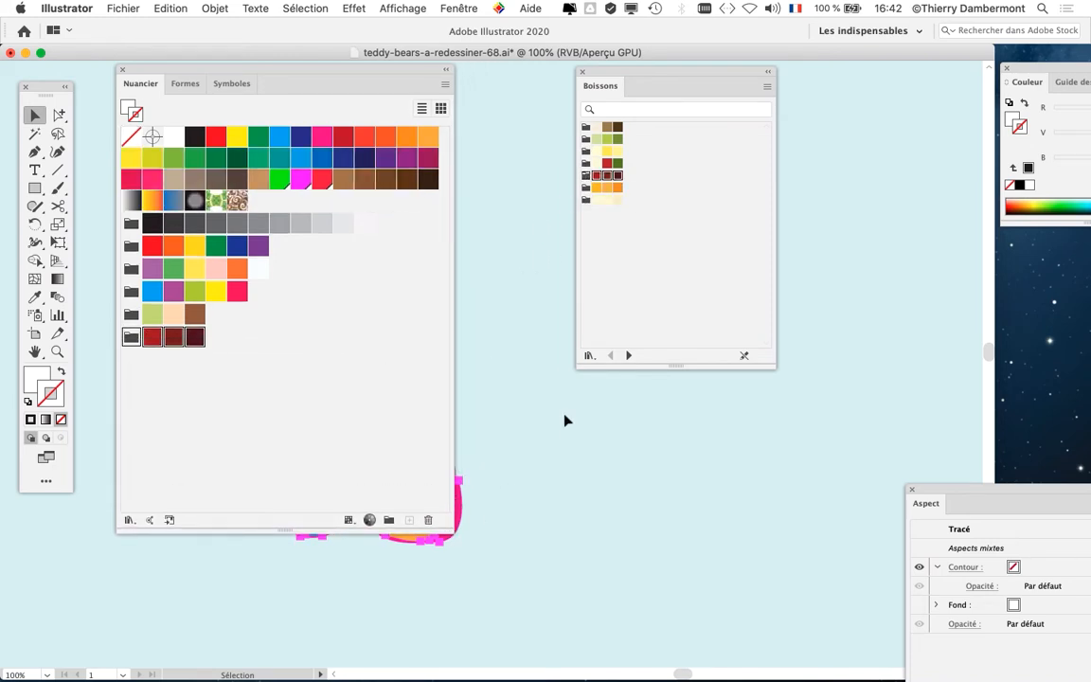
- Load the Friandises library and add its Sucette 1 colour group to the swatches
left_click(629, 356)
left_click(629, 356)
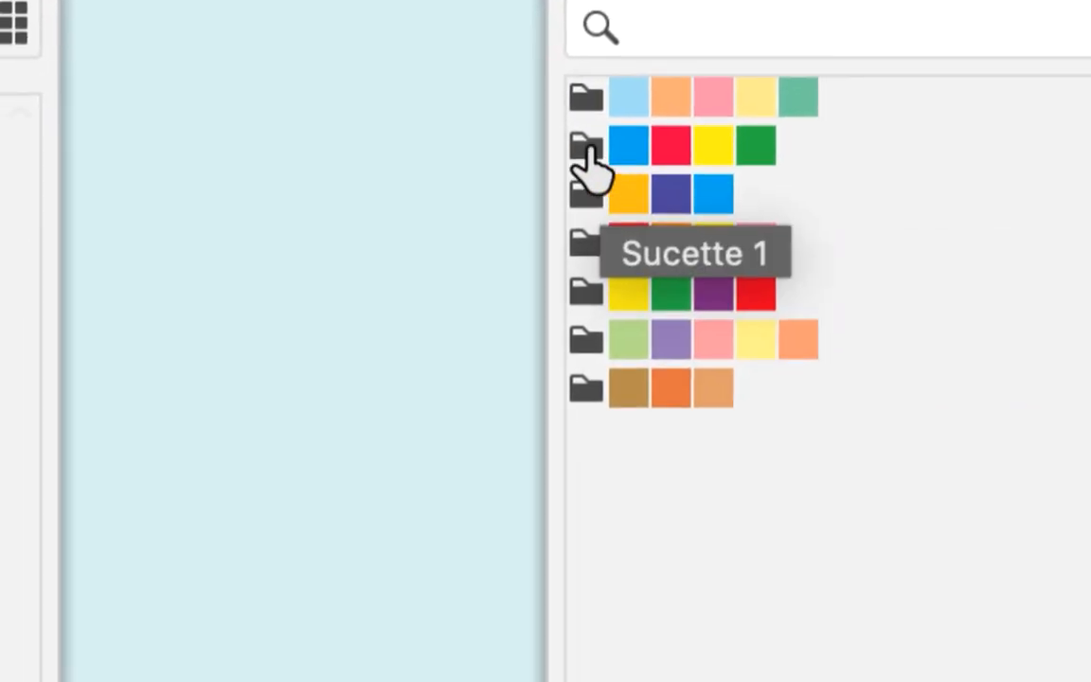
left_click(586, 147)
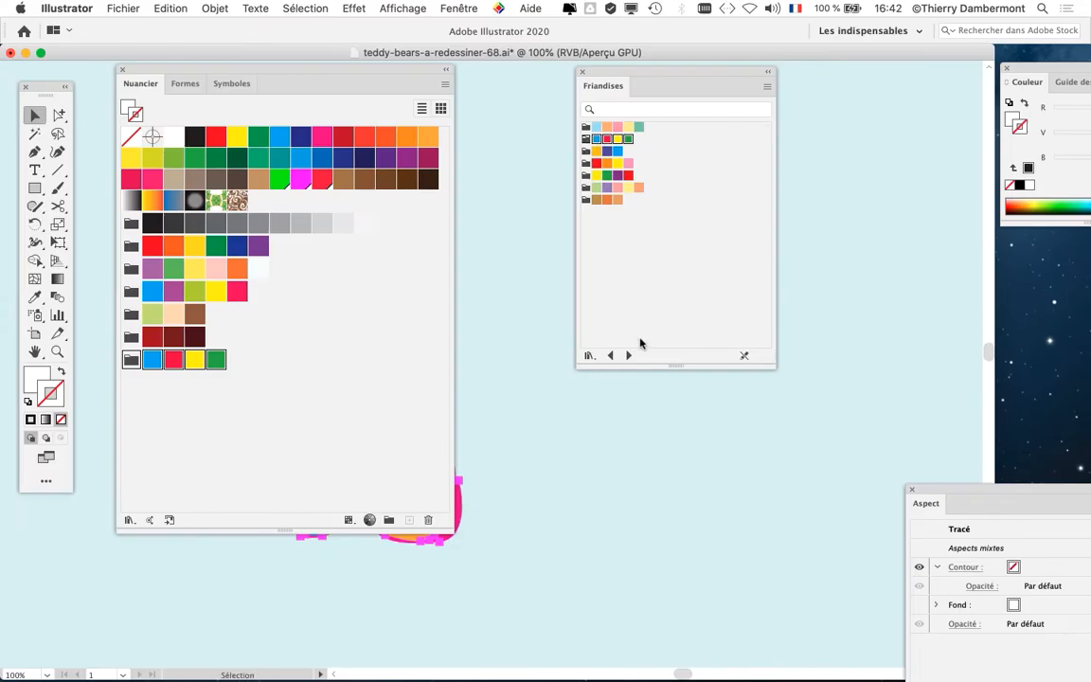
- Load the Fruits library, resize its panel to show all groups, and add the Mangoustan colour group to the swatches
left_click(630, 356)
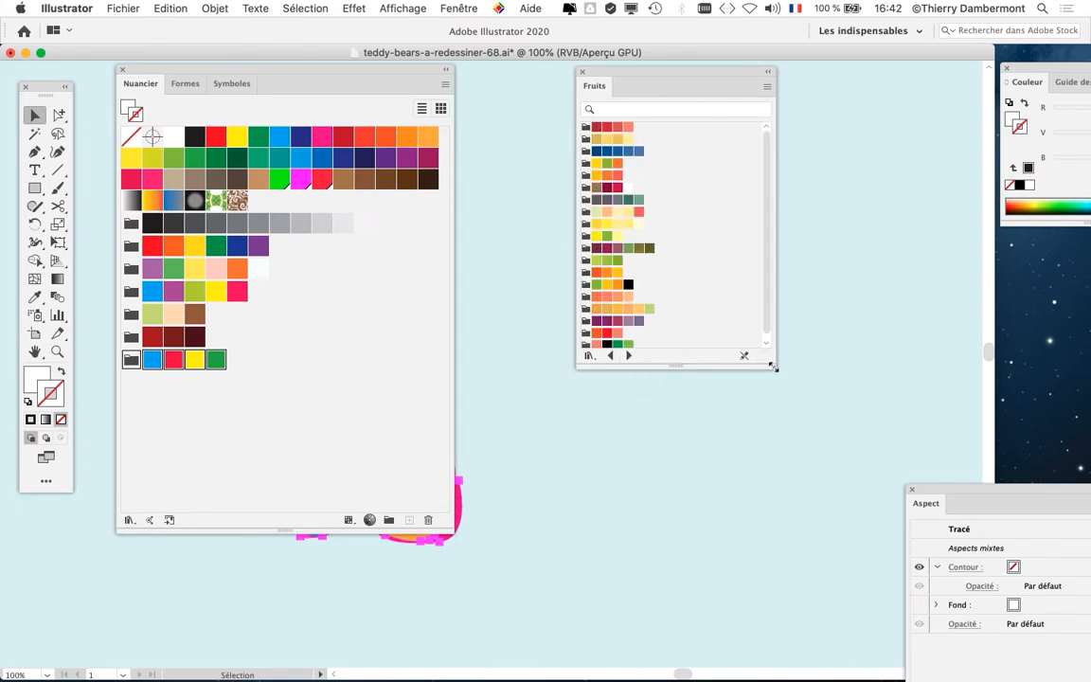
left_click_drag(773, 368, 703, 418)
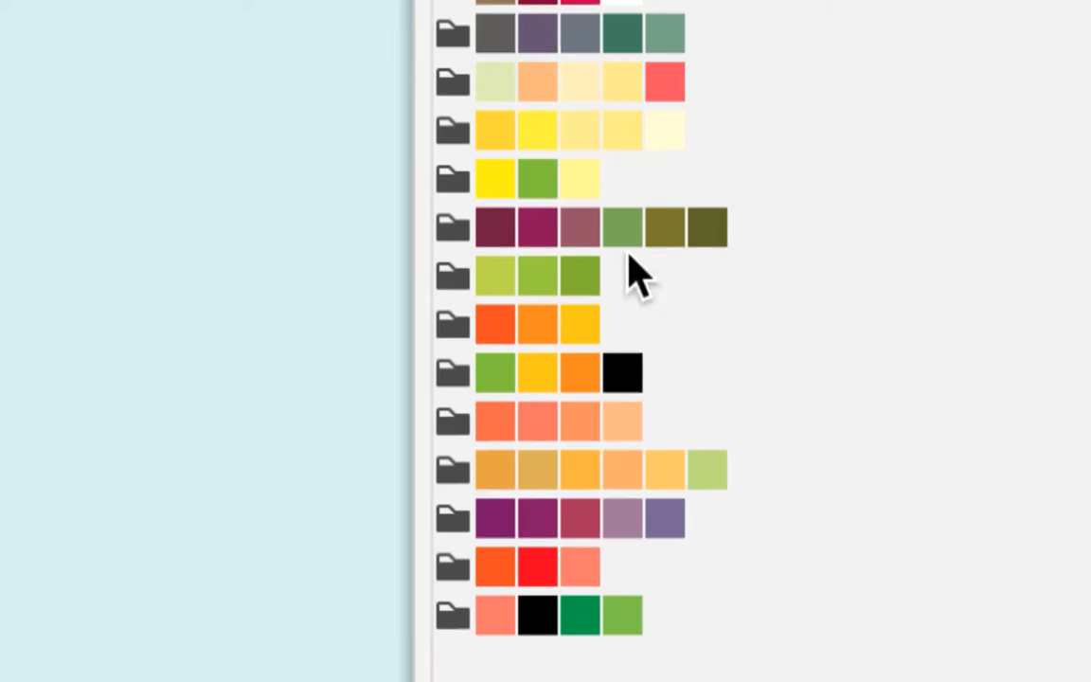
left_click(526, 231)
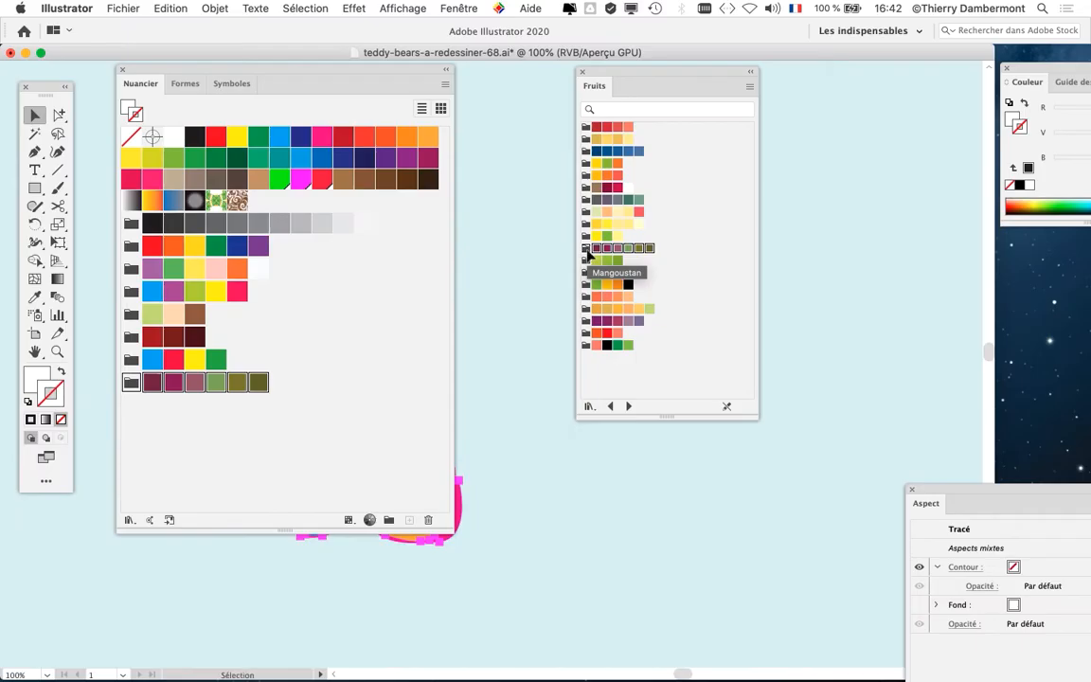
- Advance to the Articles pour enfants library and add its Jeu de boules 2 colour group to the swatches
left_click(629, 406)
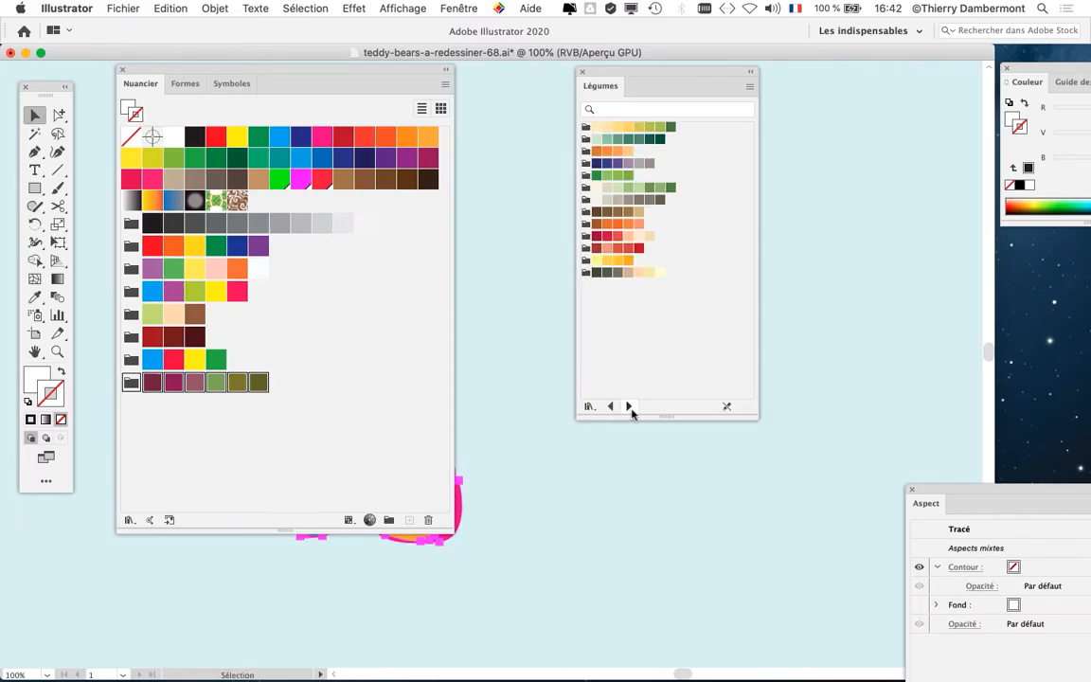
left_click(628, 406)
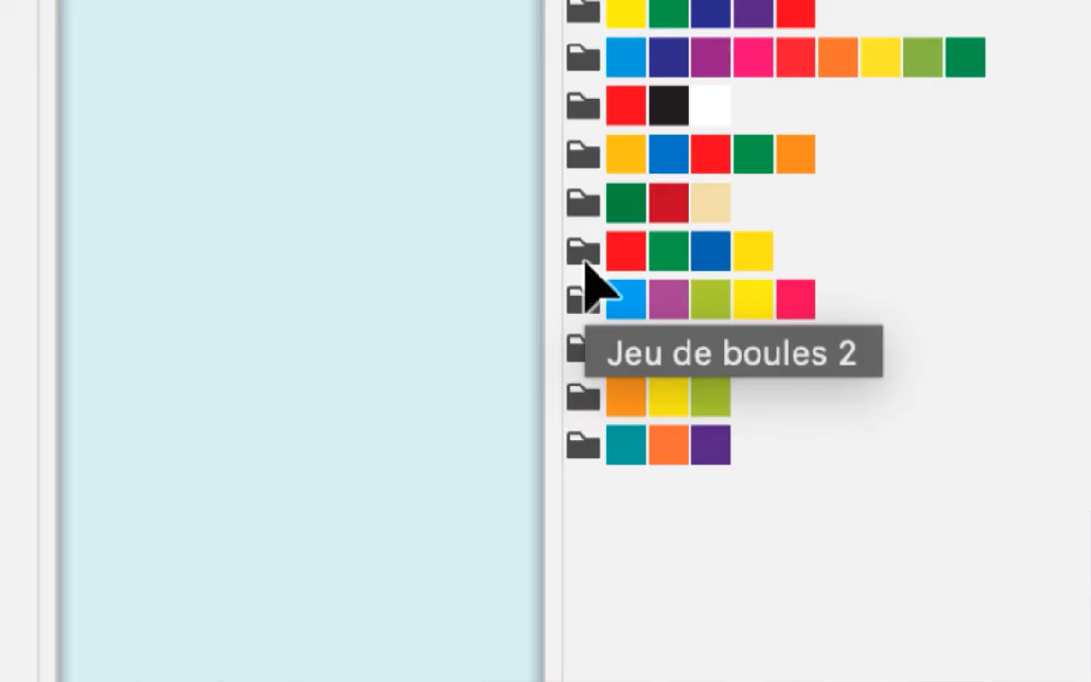
left_click(587, 262)
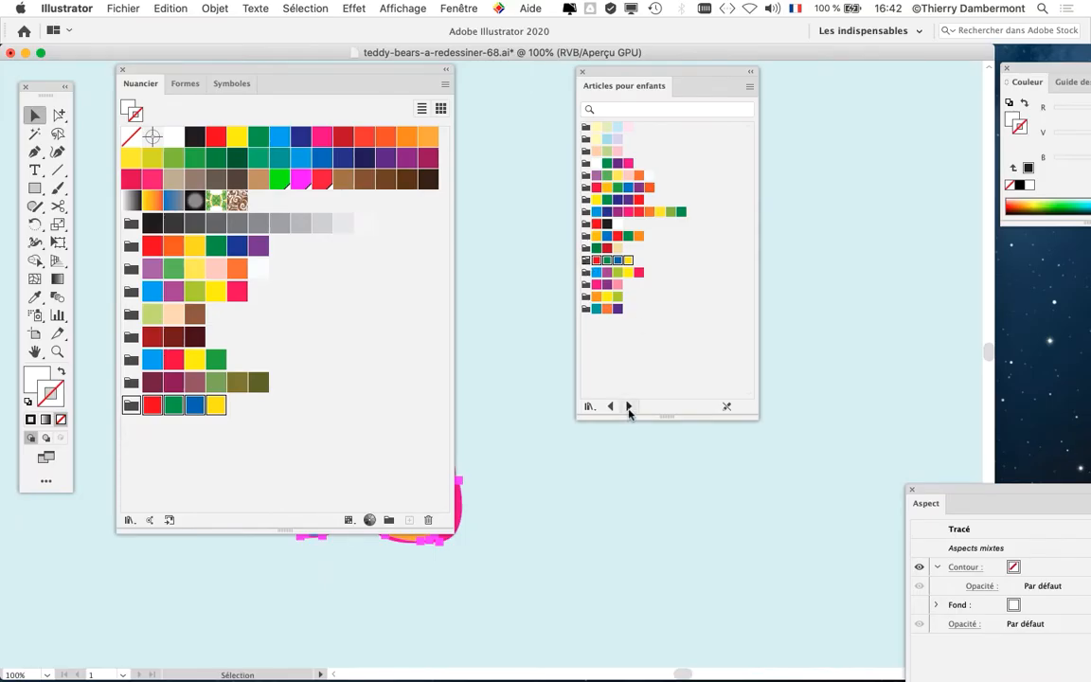
- Browse the libraries around Articles pour enfants and go back through Légumes to Fruits
left_click(628, 407)
left_click(628, 407)
left_click(611, 408)
left_click(611, 408)
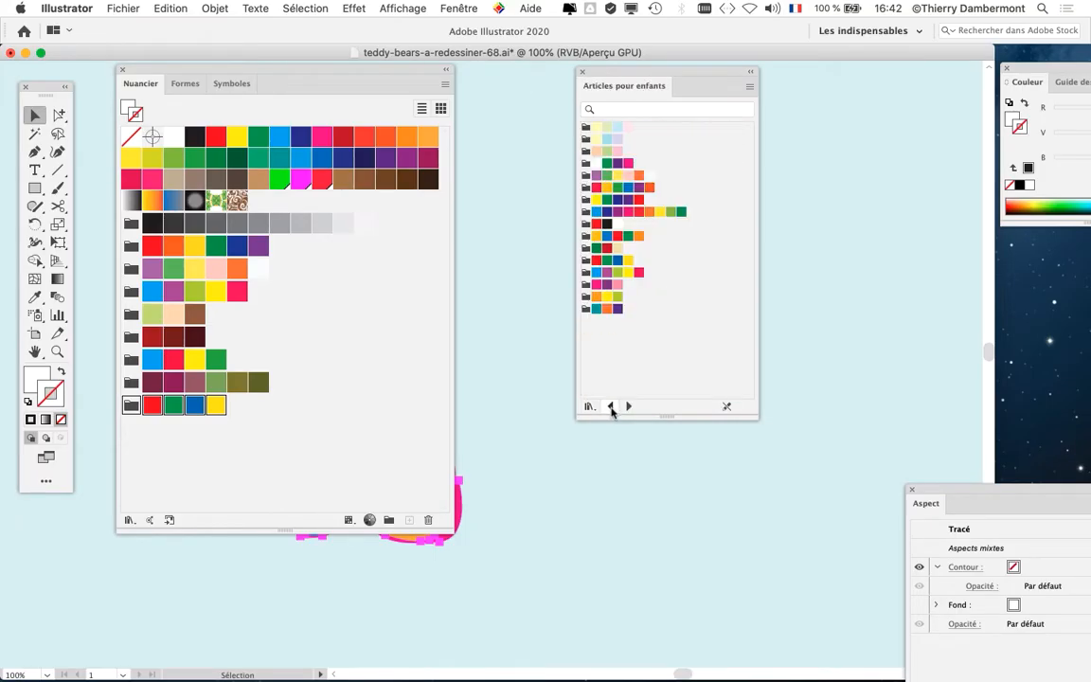
left_click(611, 407)
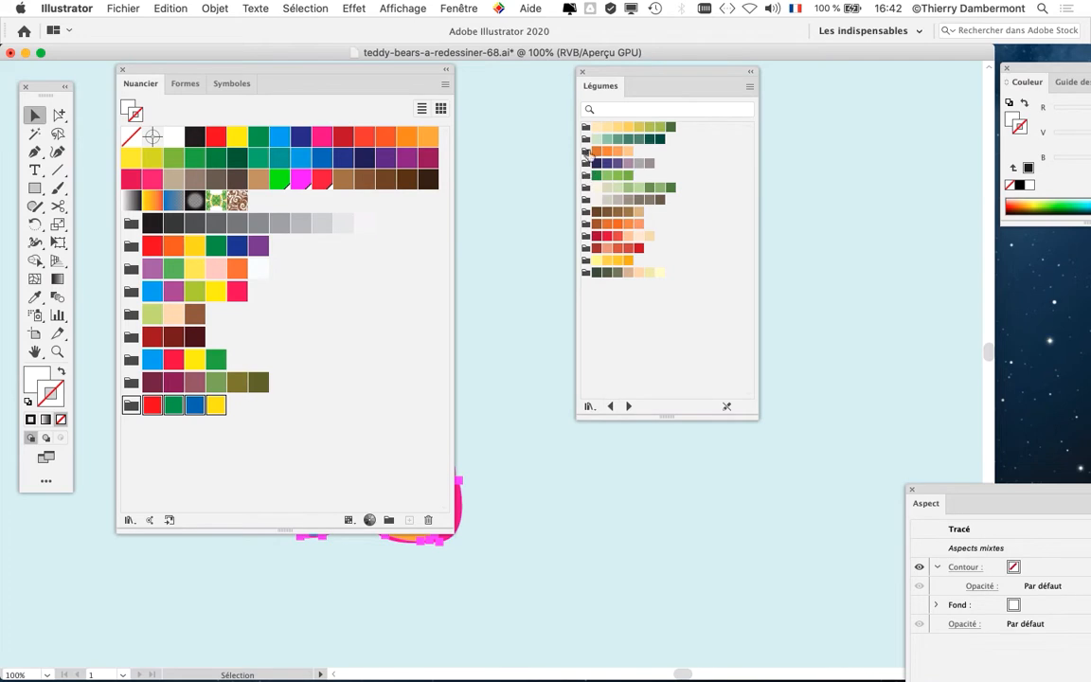
left_click(611, 407)
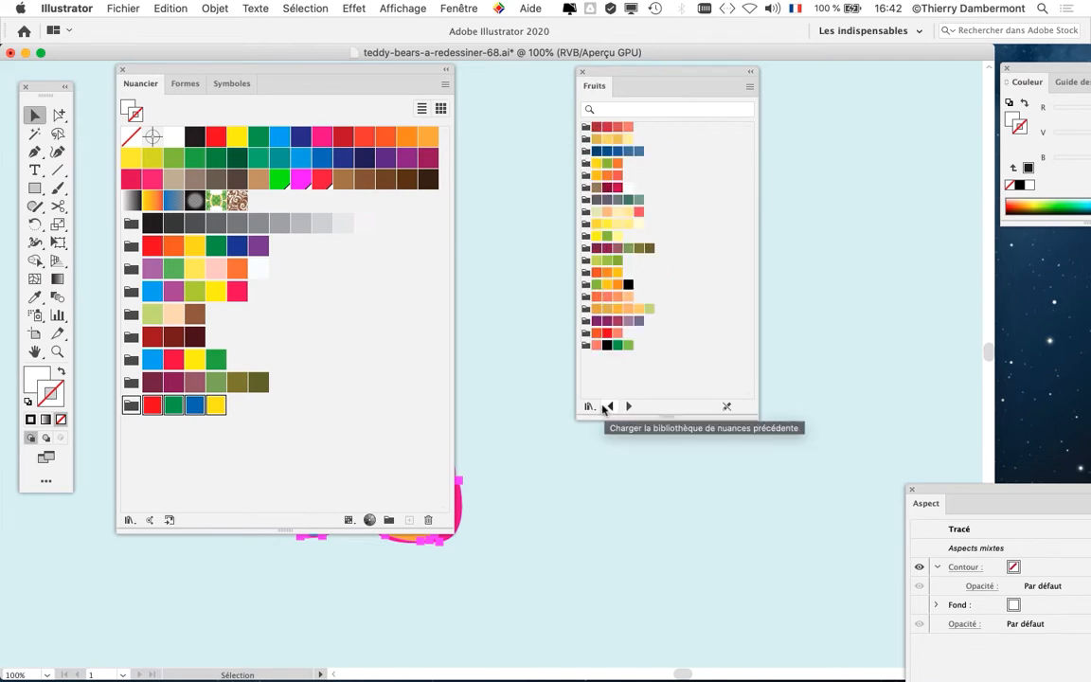
- Review the list of available swatch libraries and load the Entreprise library
left_click(587, 408)
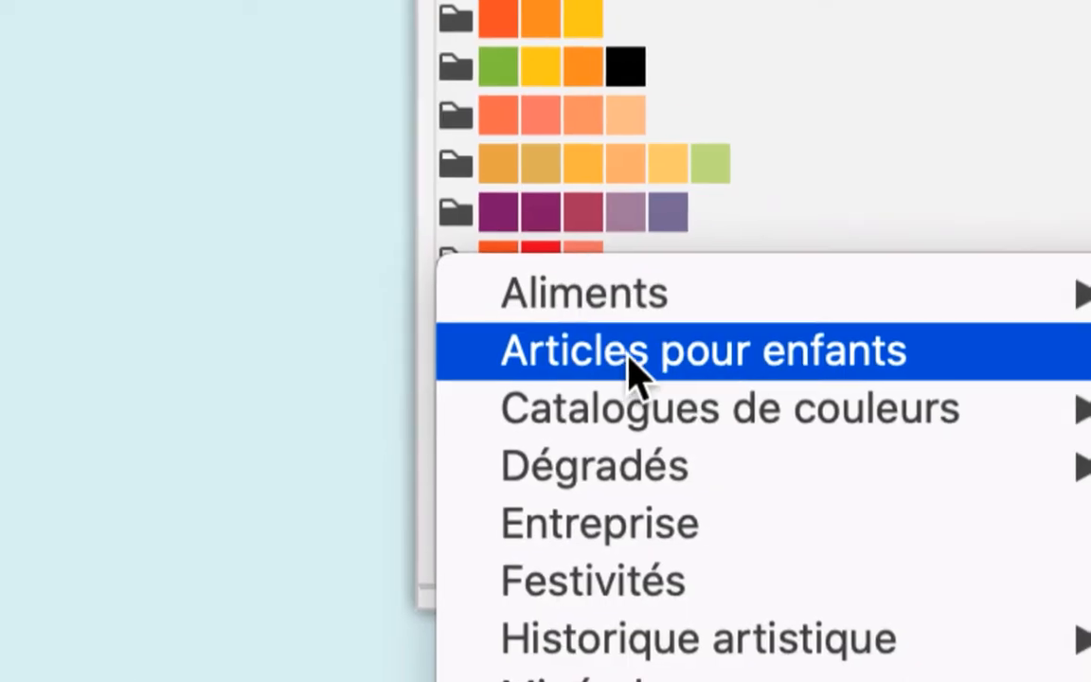
mouse_move(736, 425)
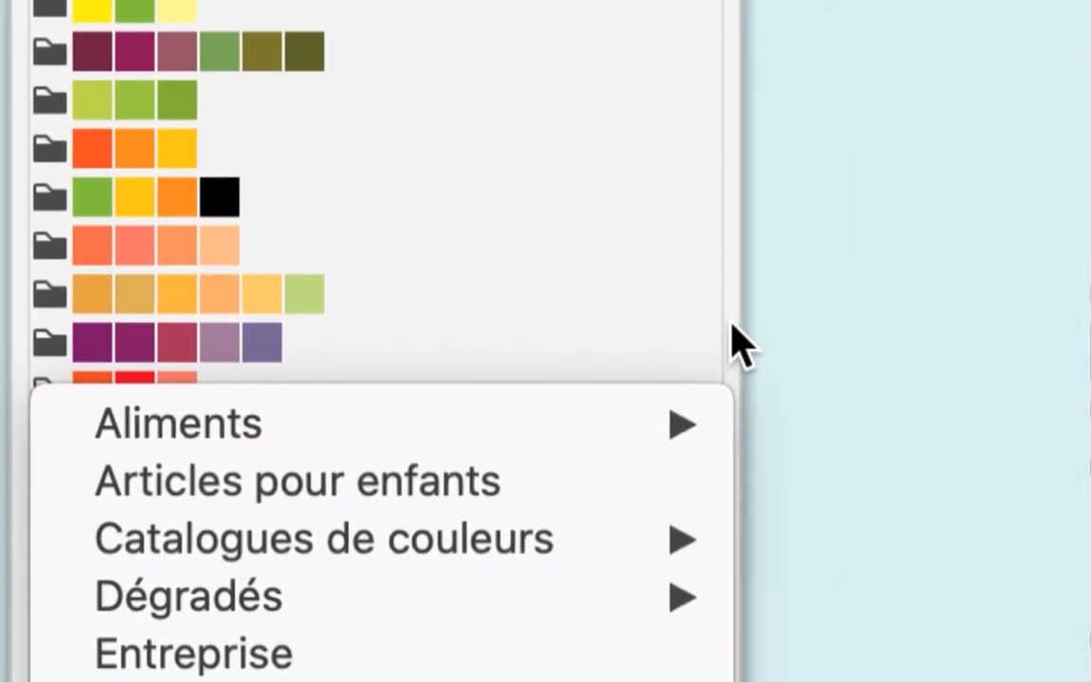
left_click(1042, 148)
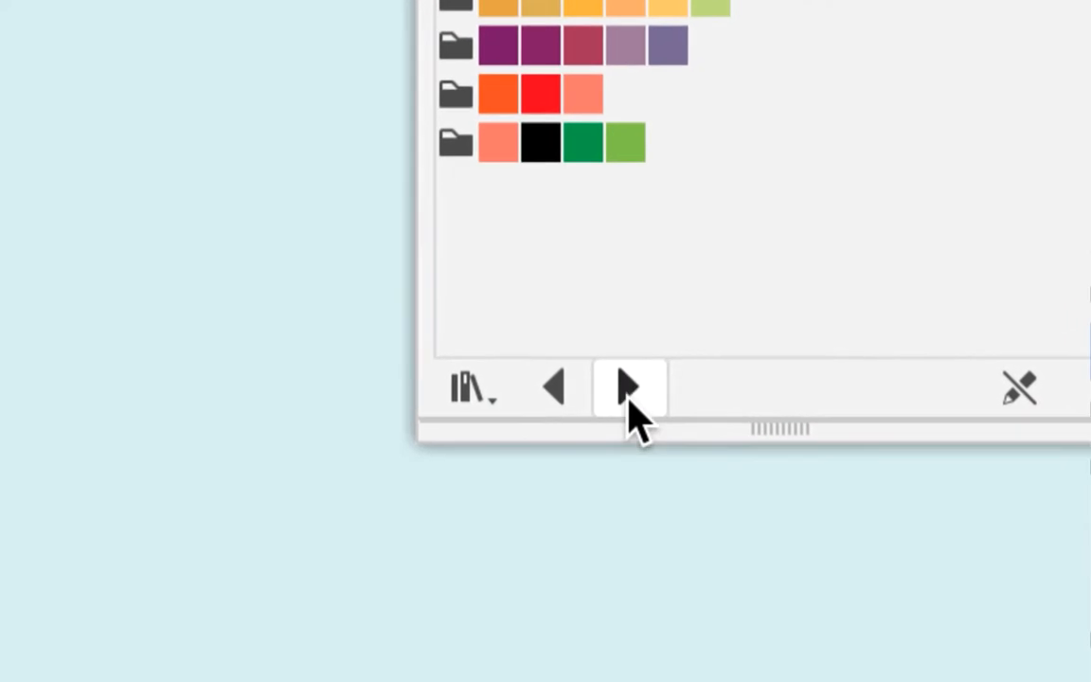
left_click(161, 607)
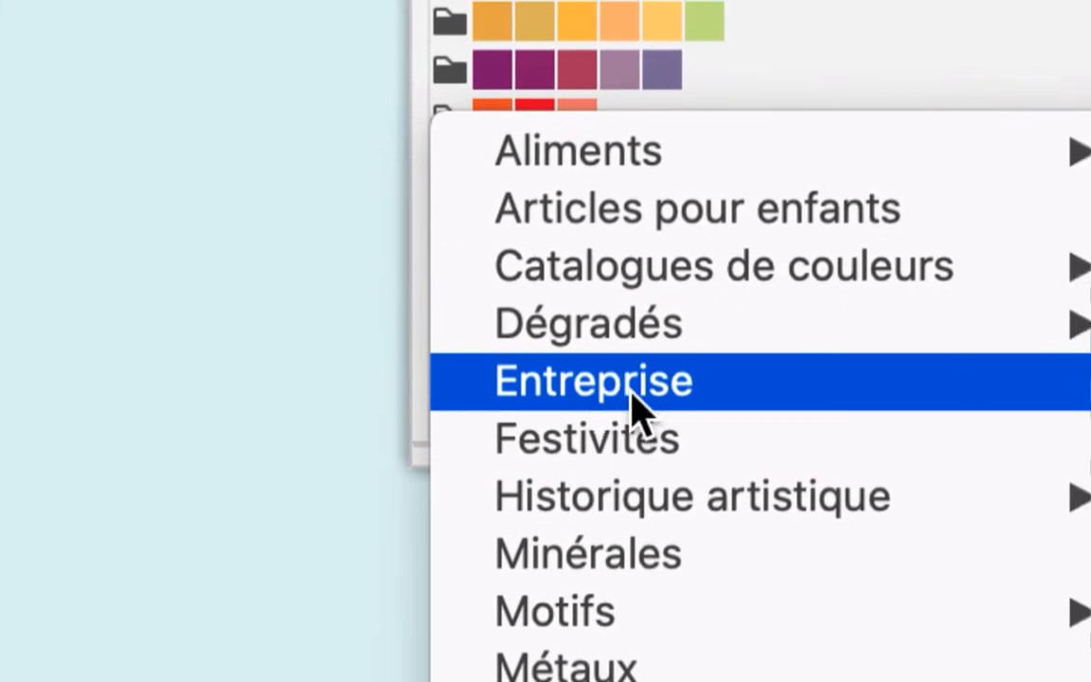
left_click(631, 402)
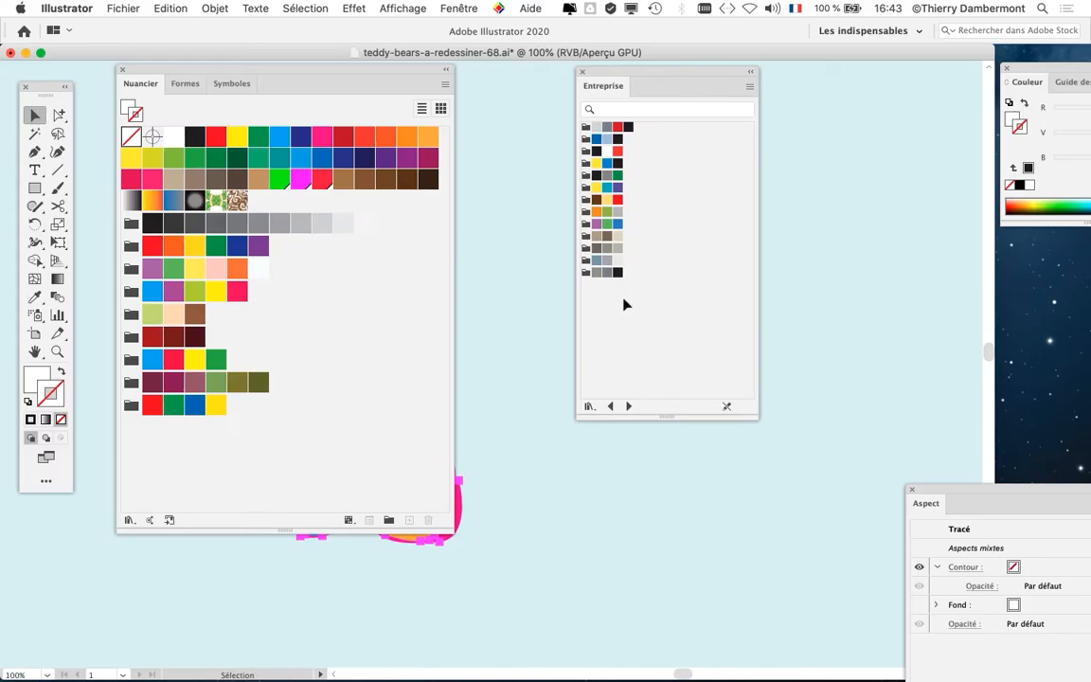
- Shorten the library panel, advance to the Affiche russe library and add its Affiche russe 9 colour group to the swatches
left_click_drag(756, 418, 735, 329)
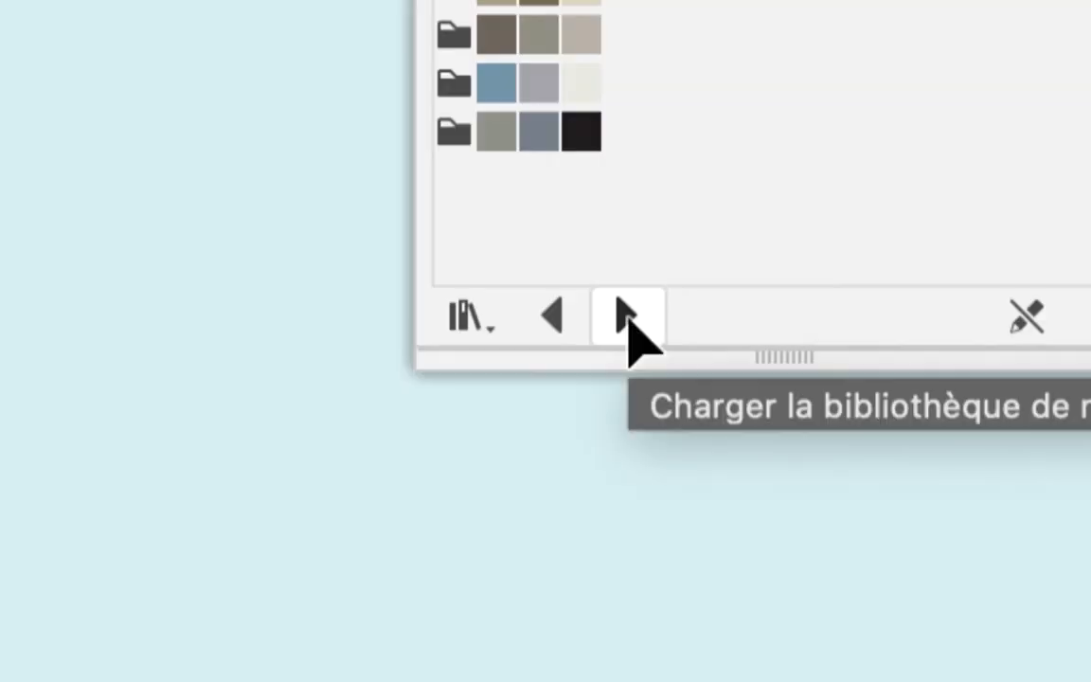
left_click(629, 319)
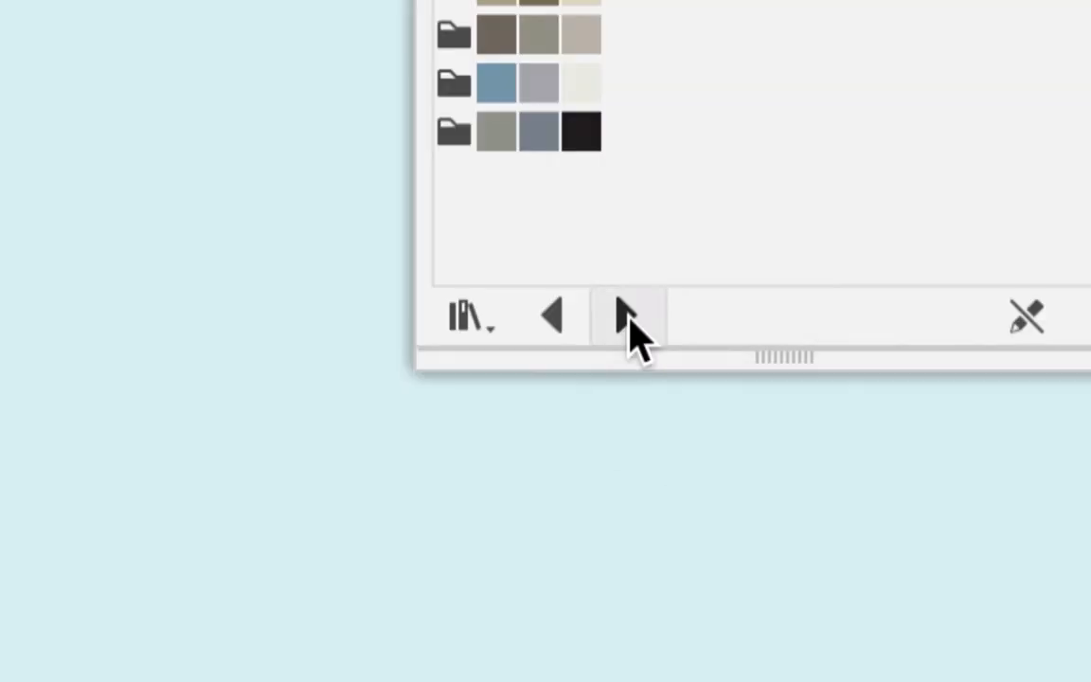
left_click(629, 319)
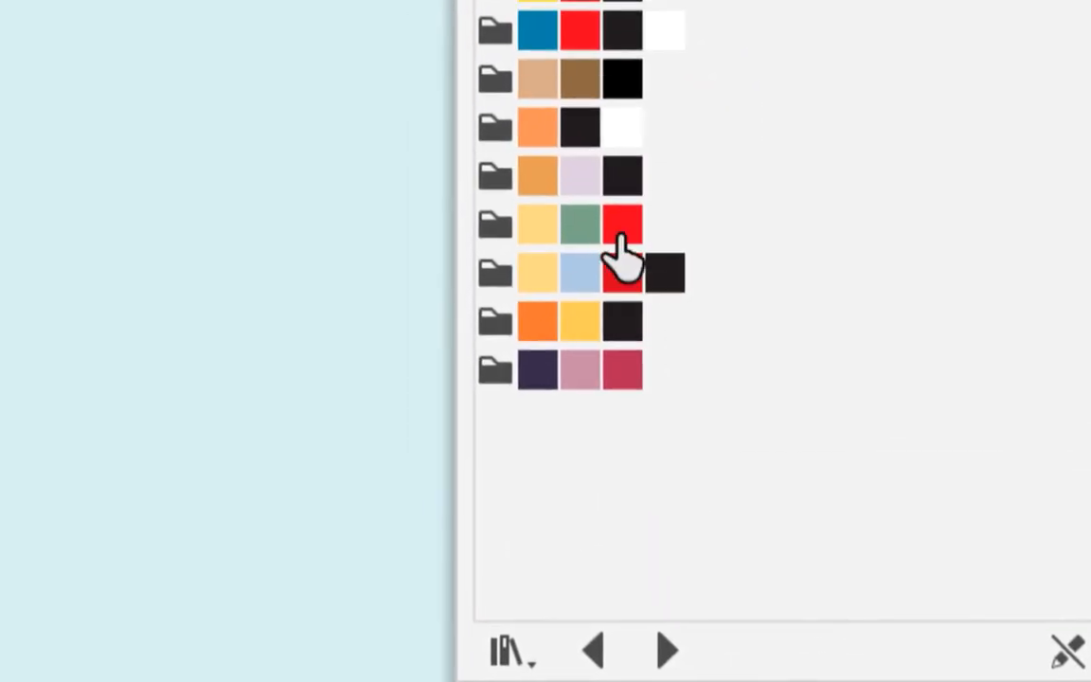
left_click(588, 249)
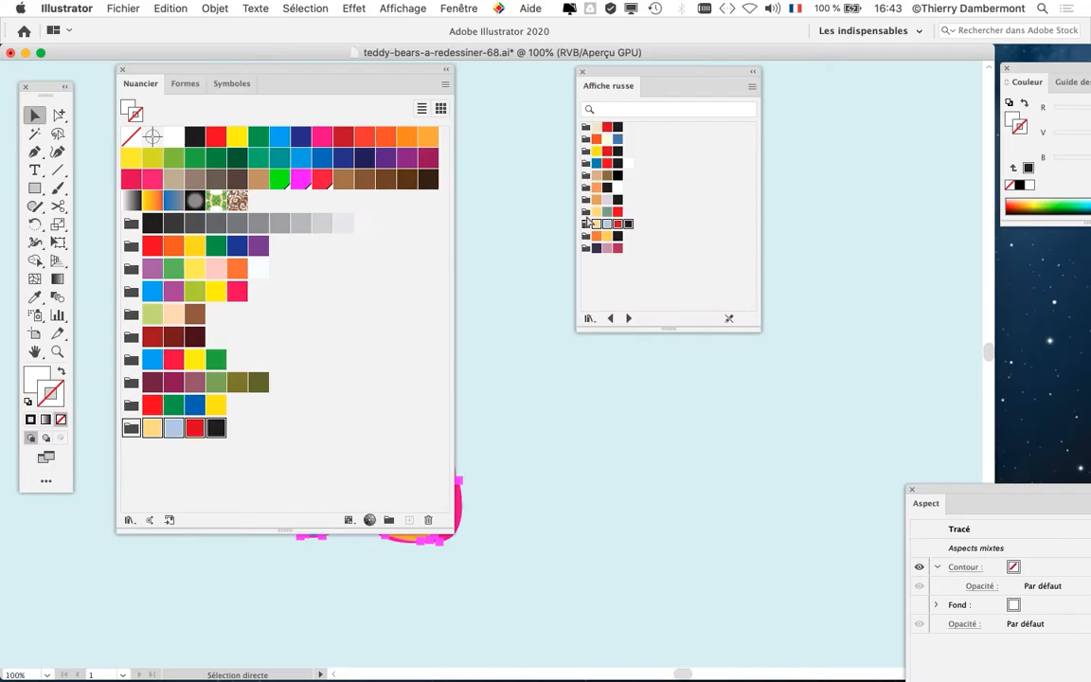
- Advance through the next libraries and add the Baroque 4 and Impressionnisme 1 colour groups to the swatches
left_click(628, 318)
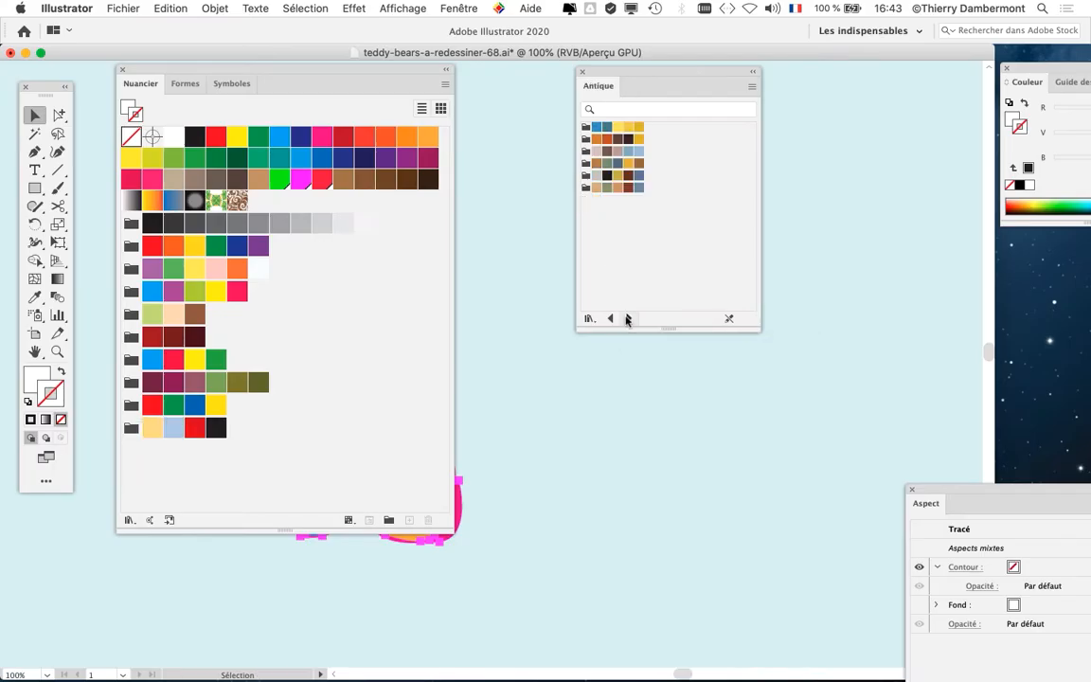
left_click(627, 318)
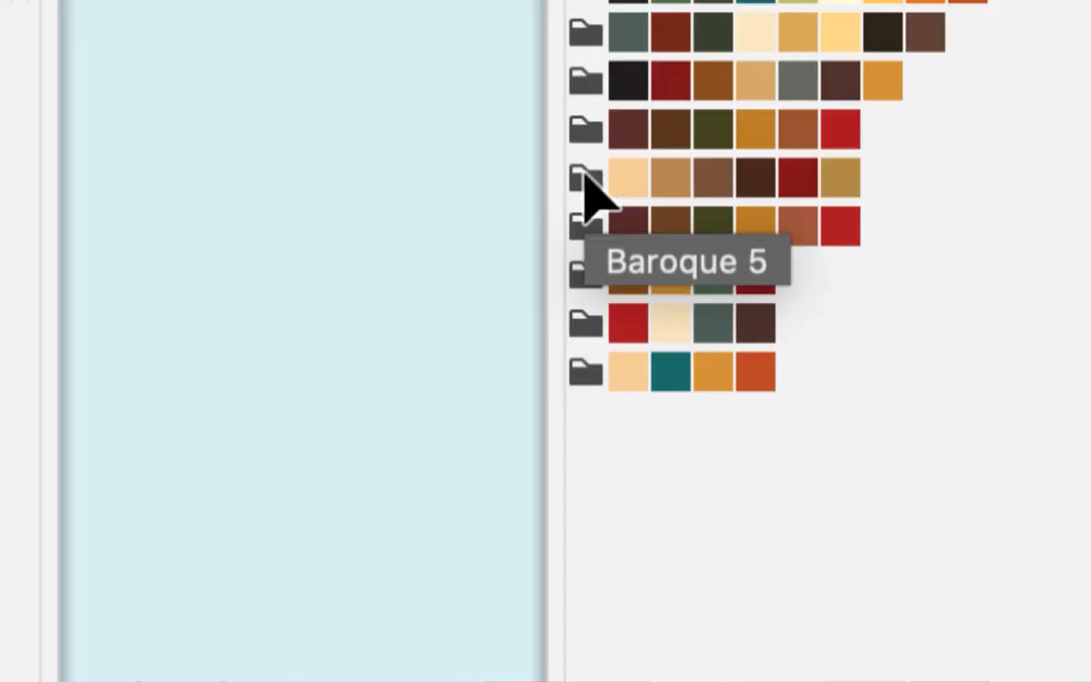
left_click(582, 130)
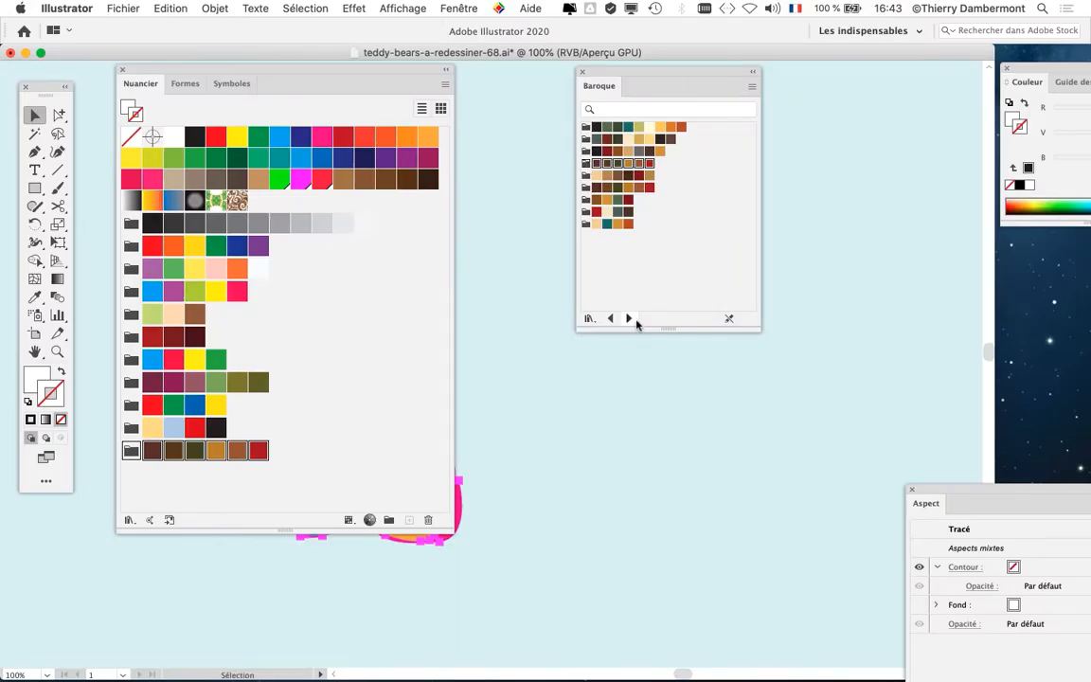
left_click(628, 318)
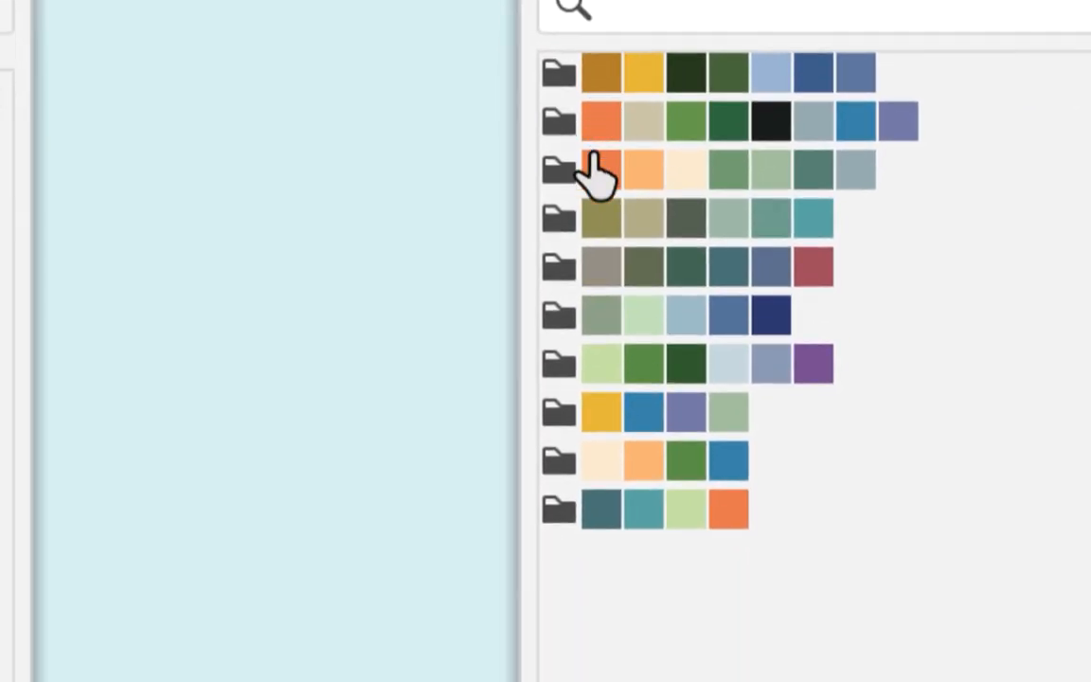
left_click(586, 154)
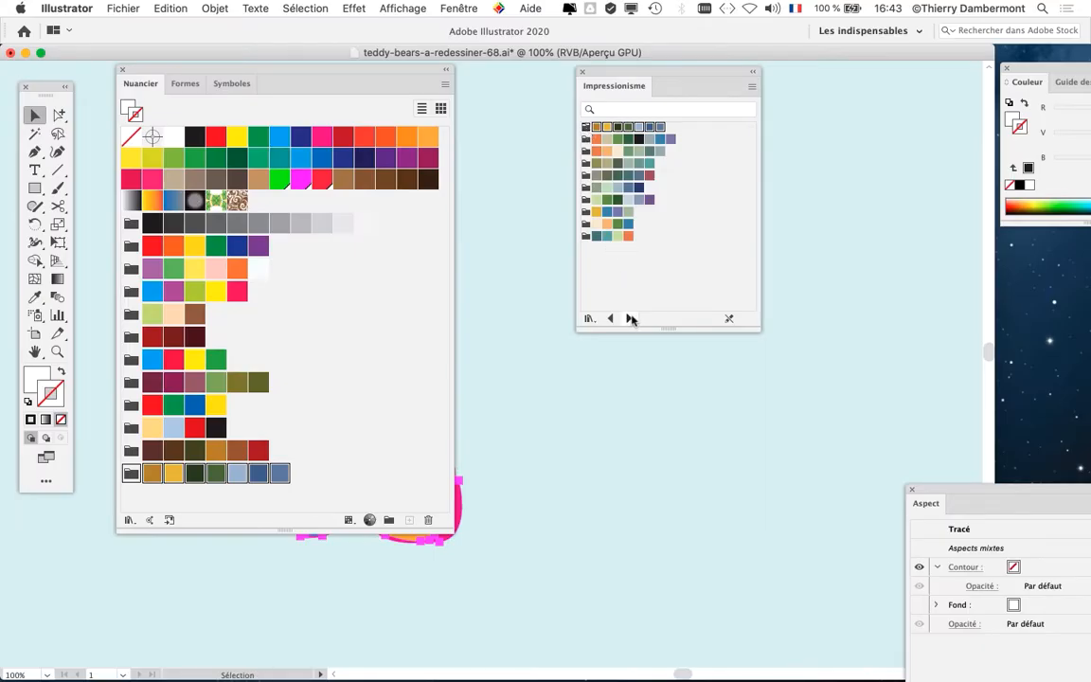
- Advance past Moyen Age to the Pop Art library and add its Pop Art 6 colour group to the swatches
left_click(630, 319)
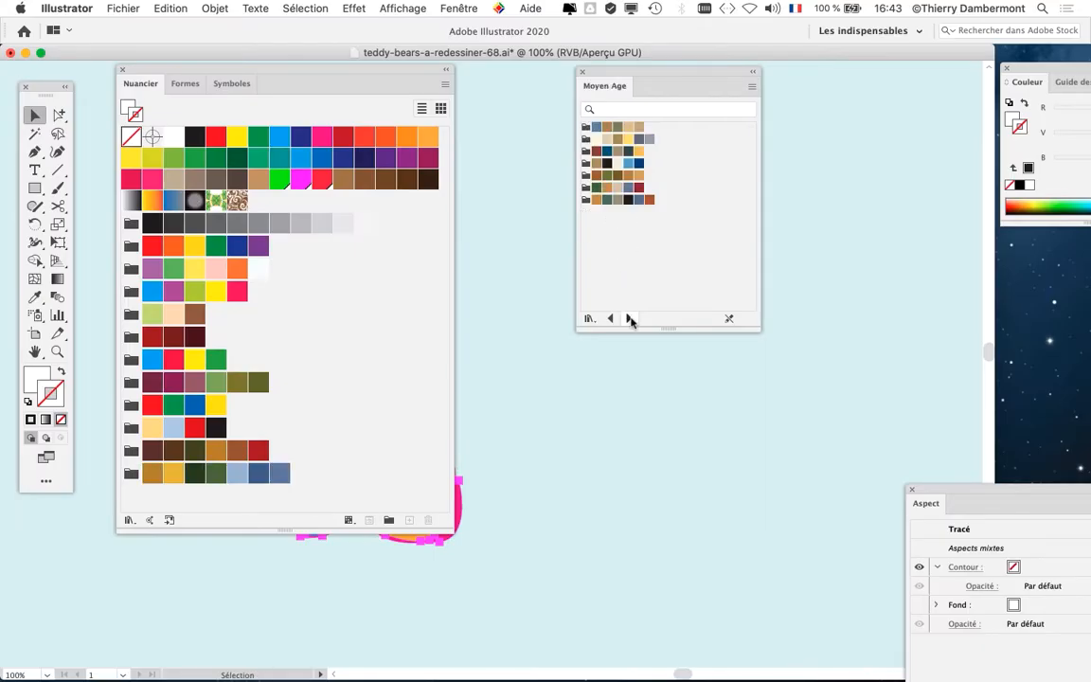
left_click(631, 319)
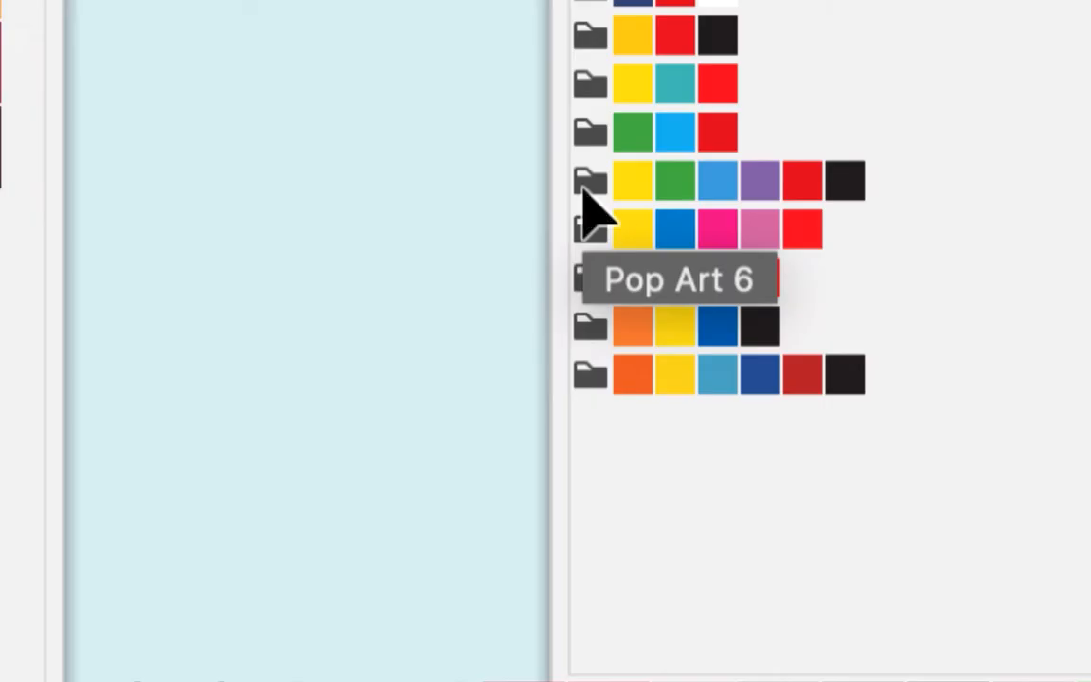
left_click(586, 191)
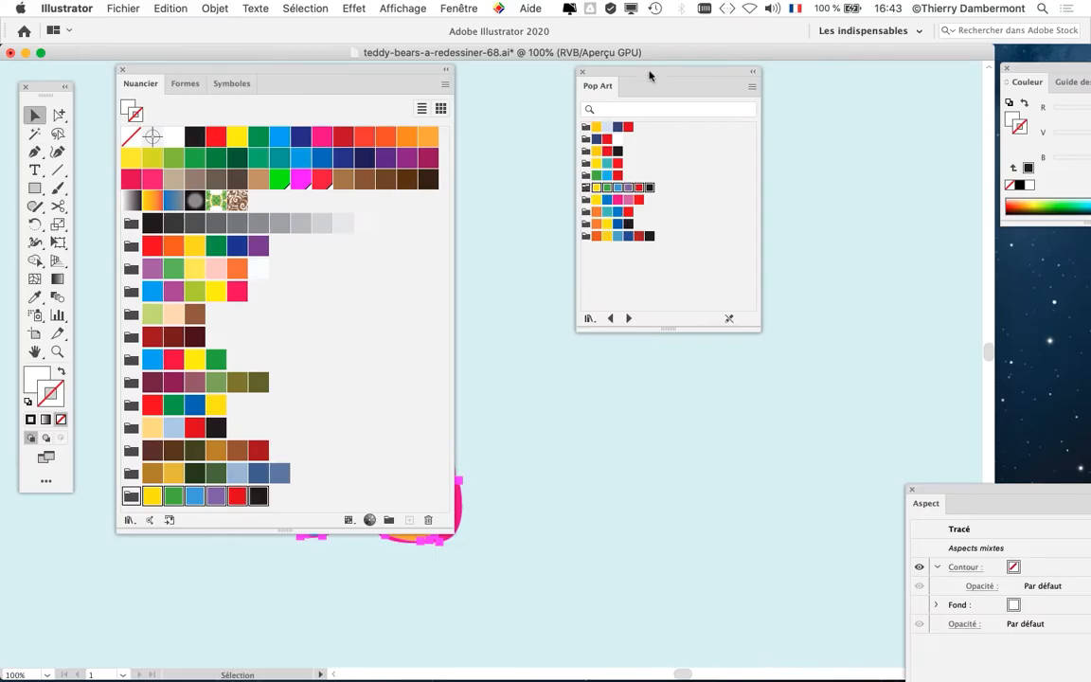
- Move the Pop Art library aside, then make the Nuancier panel narrower and taller and place it clear of the bear
left_click_drag(650, 74, 978, 269)
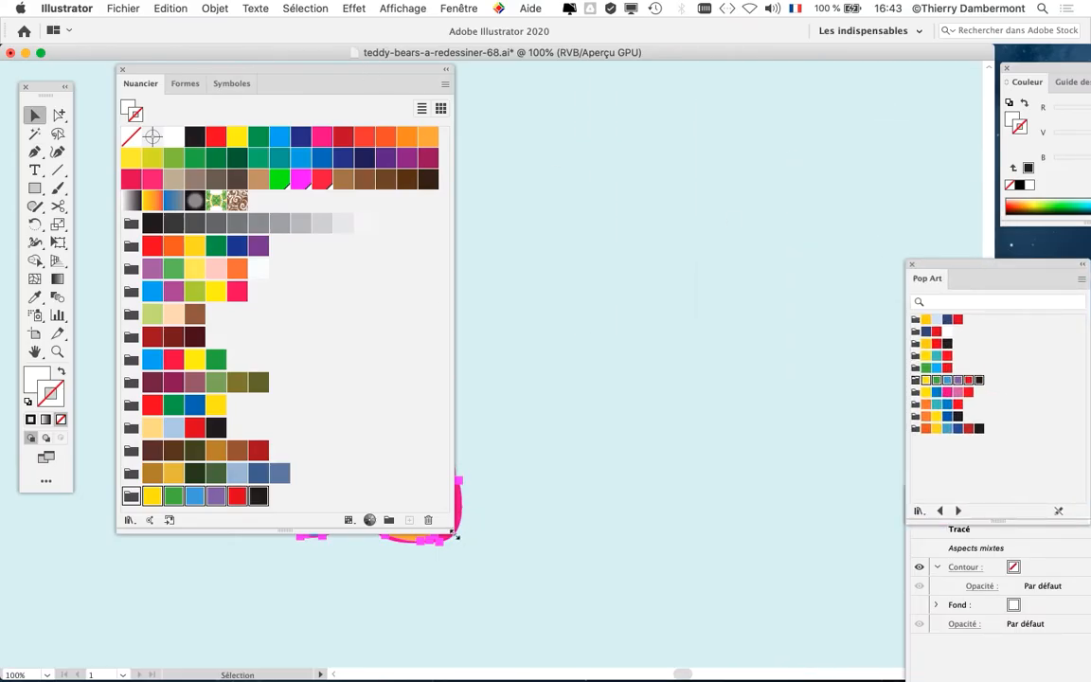
left_click_drag(449, 526, 364, 597)
left_click_drag(251, 73, 781, 102)
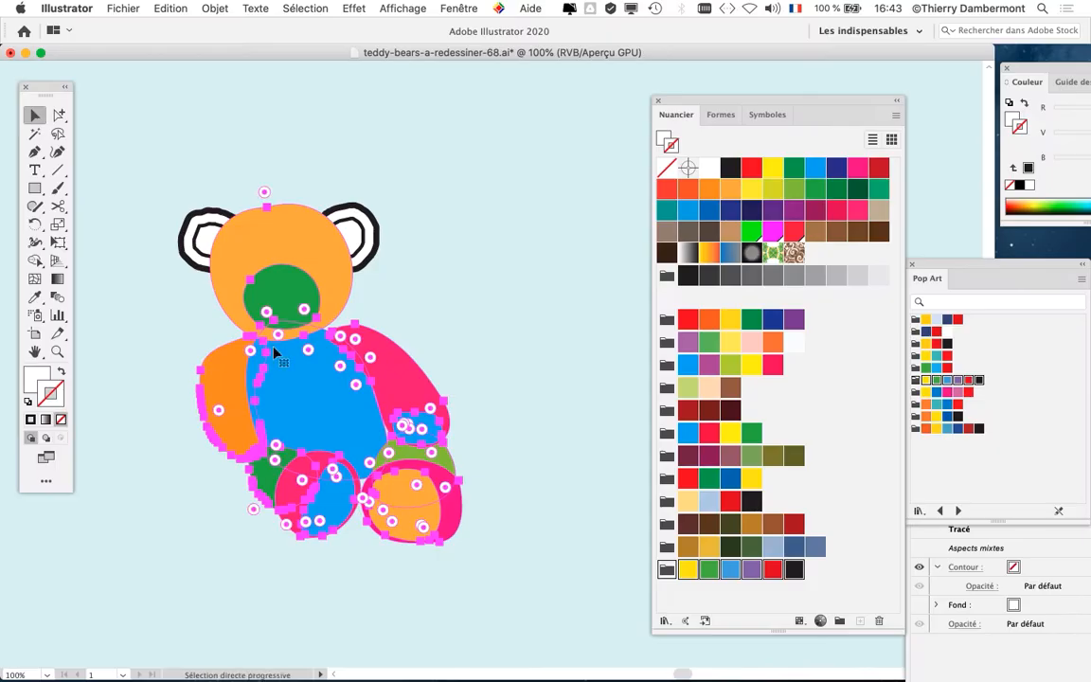
key("space")
left_click_drag(273, 347, 224, 280)
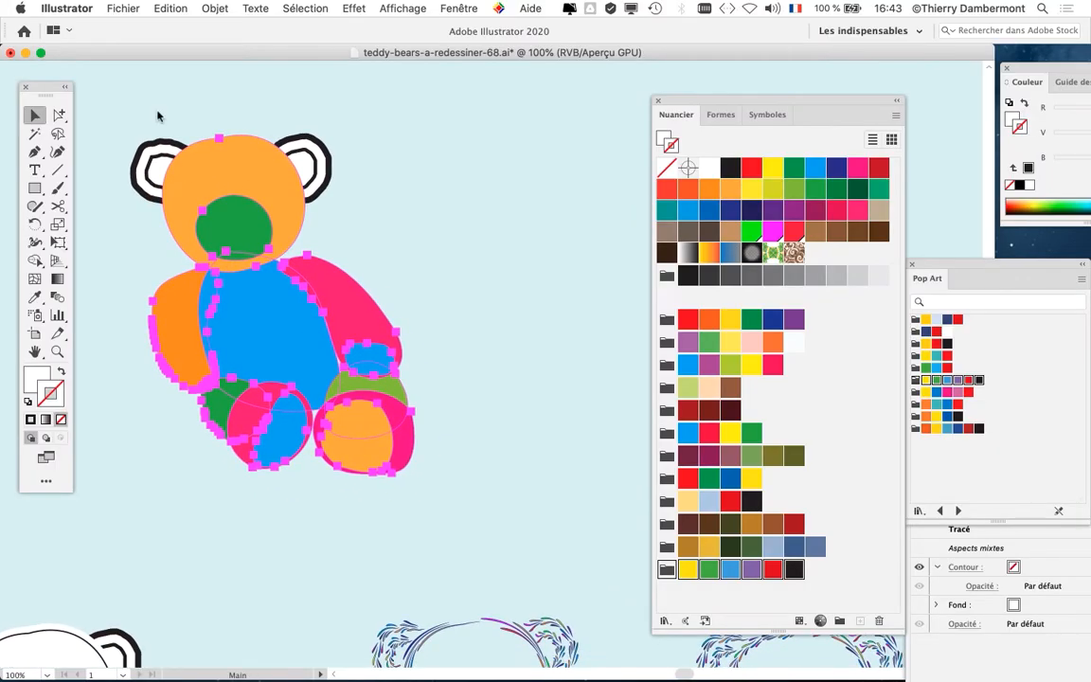
- Open the recolour artwork dialog for the selected bear shapes and try the Mangoustan and Jeu de boules 2 colour groups
left_click(170, 8)
mouse_move(194, 255)
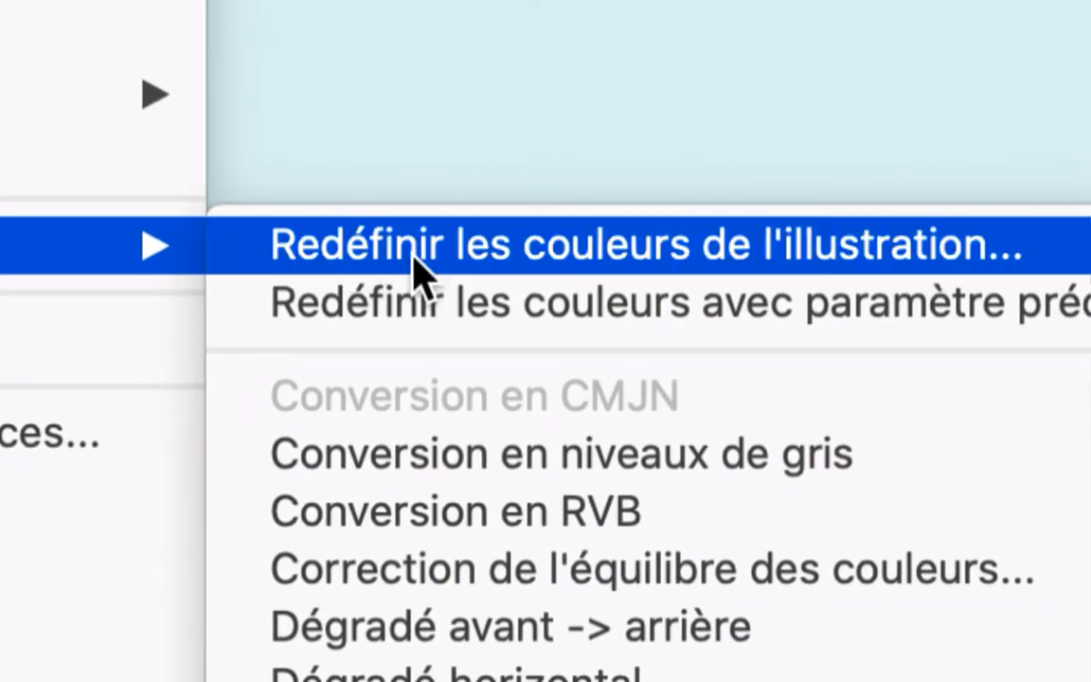
left_click(414, 258)
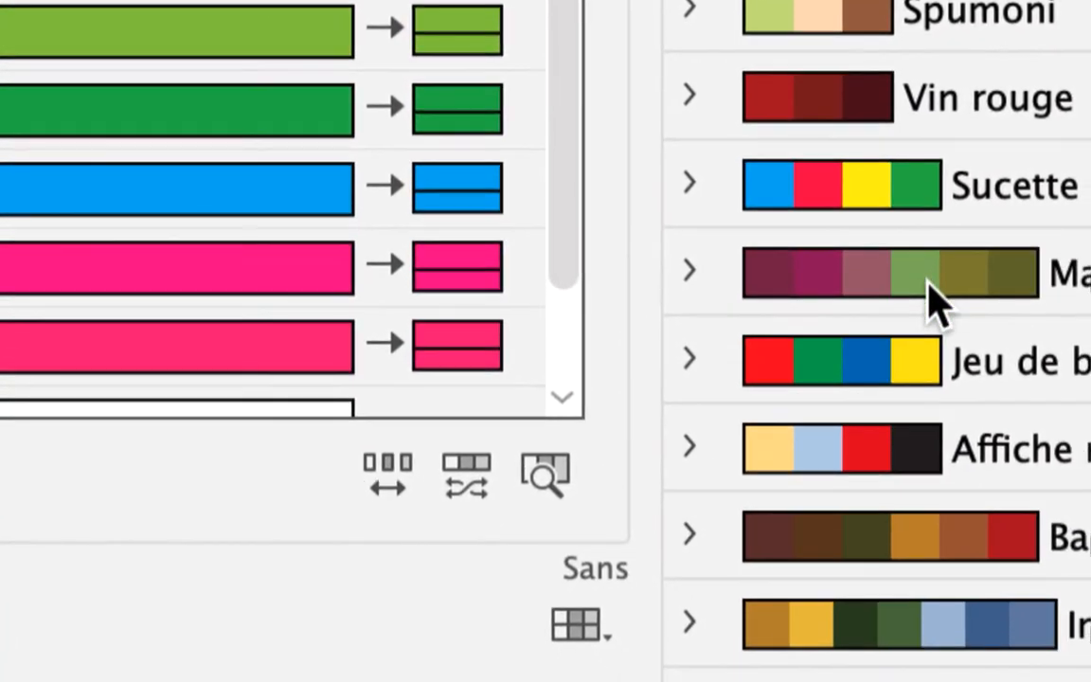
left_click(929, 284)
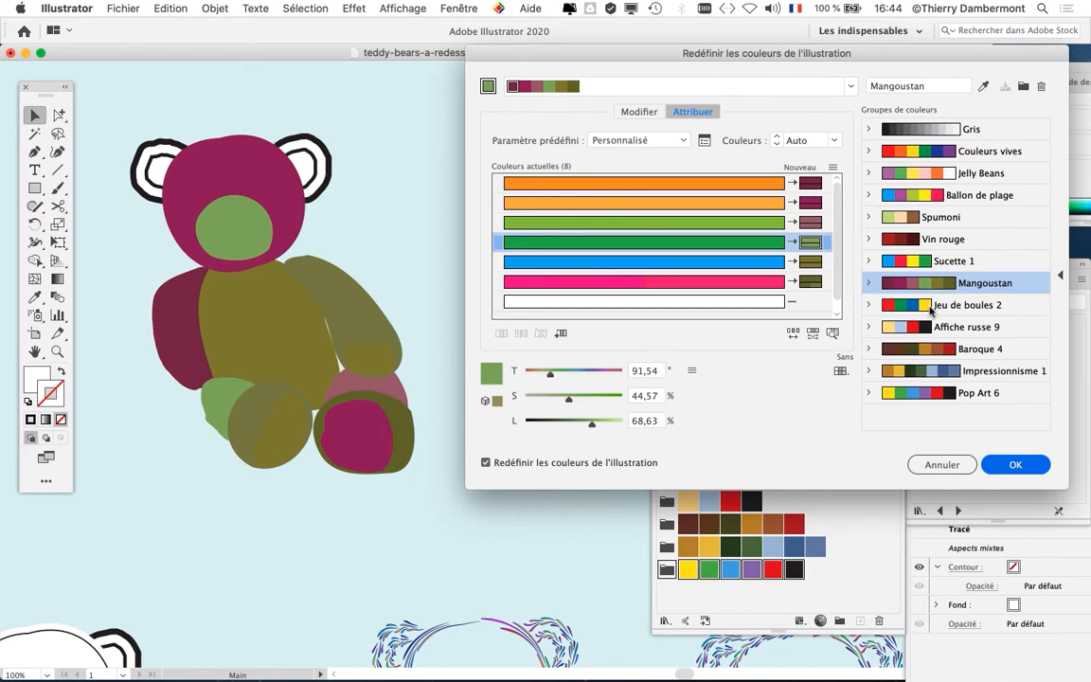
left_click(931, 305)
- Recolour the bear with the Affiche russe 9 group in a random colour order, saving the changes to the group
left_click(933, 327)
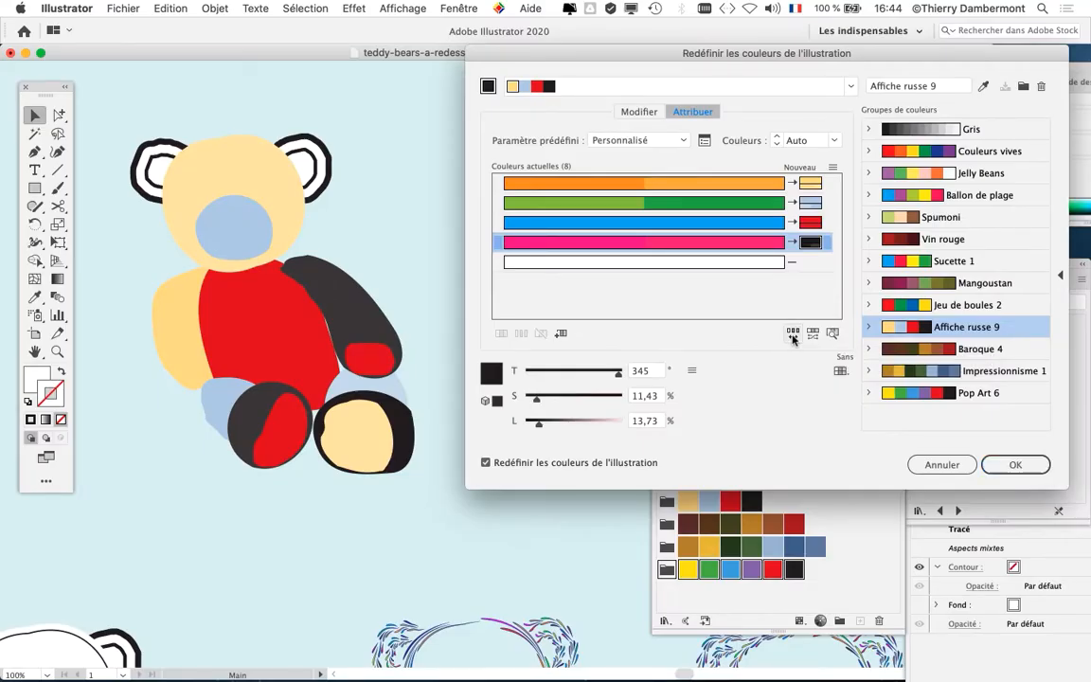
left_click(793, 339)
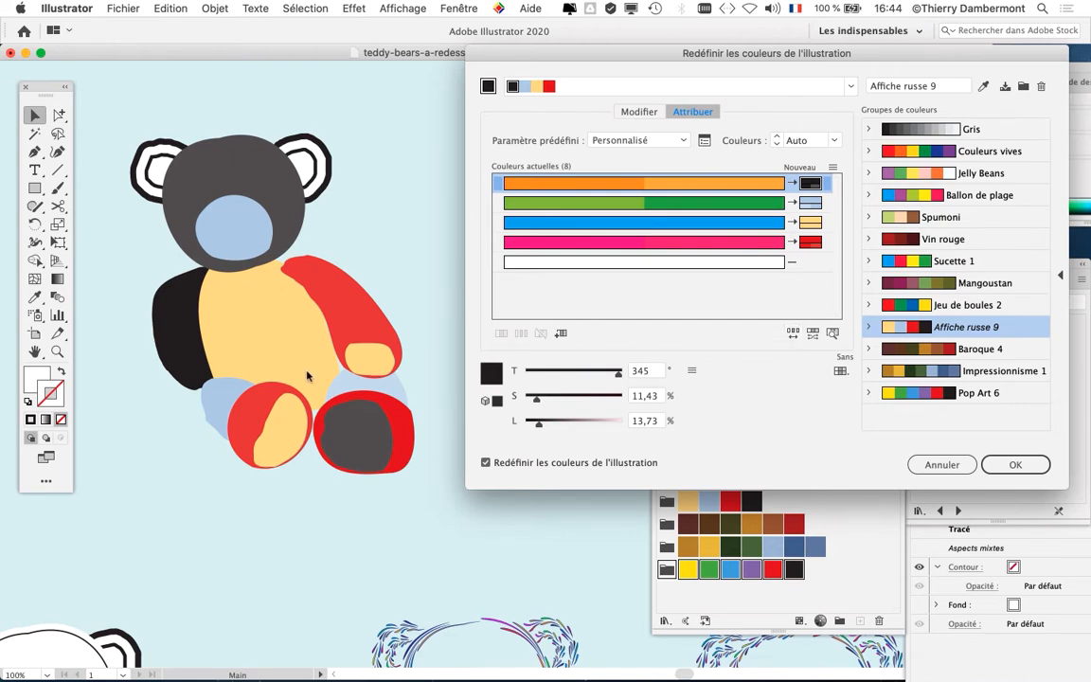
left_click(1005, 466)
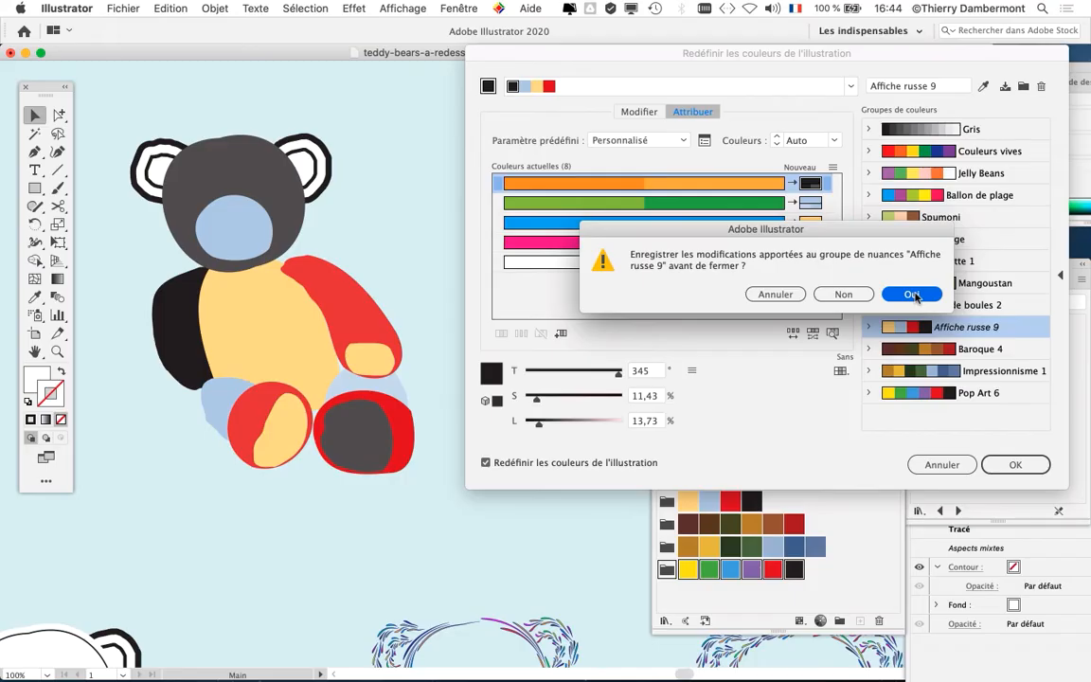
left_click(911, 295)
- Duplicate the whole recoloured bear beside the original and remove the copy's two ears from the selection
key("super+minus")
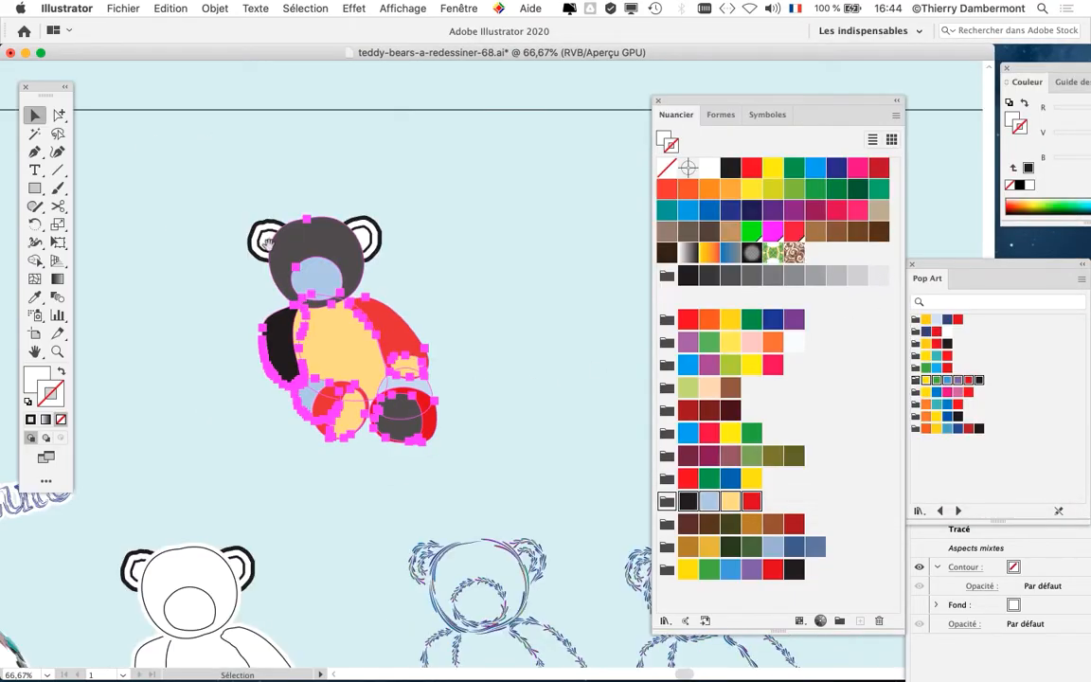
left_click_drag(224, 232, 419, 428)
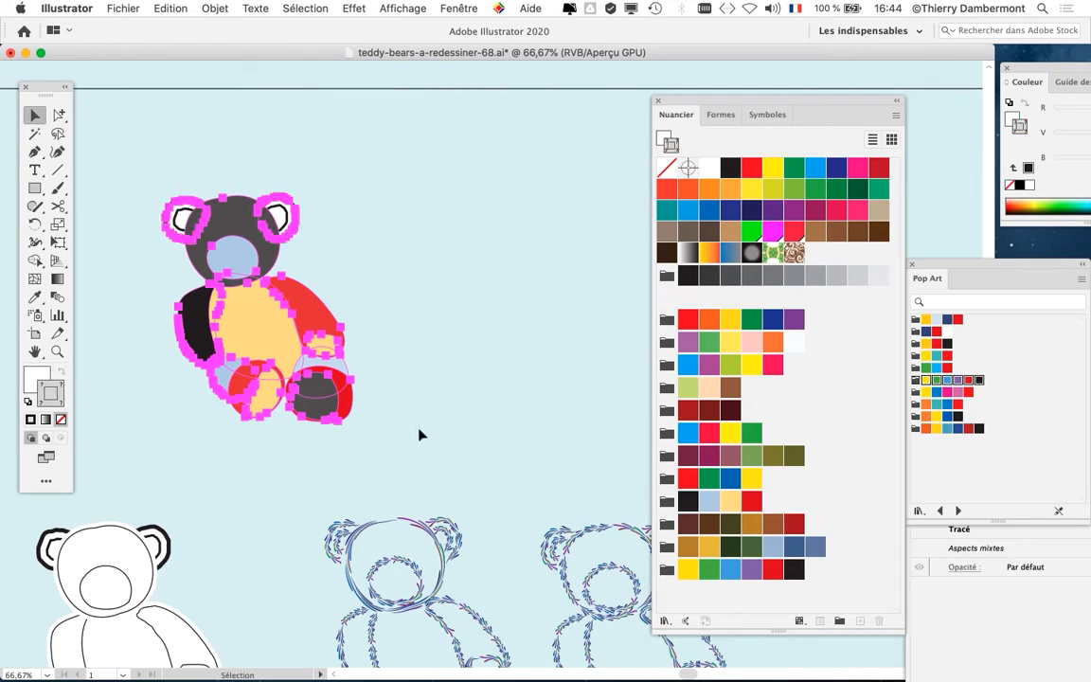
left_click_drag(204, 272, 440, 271)
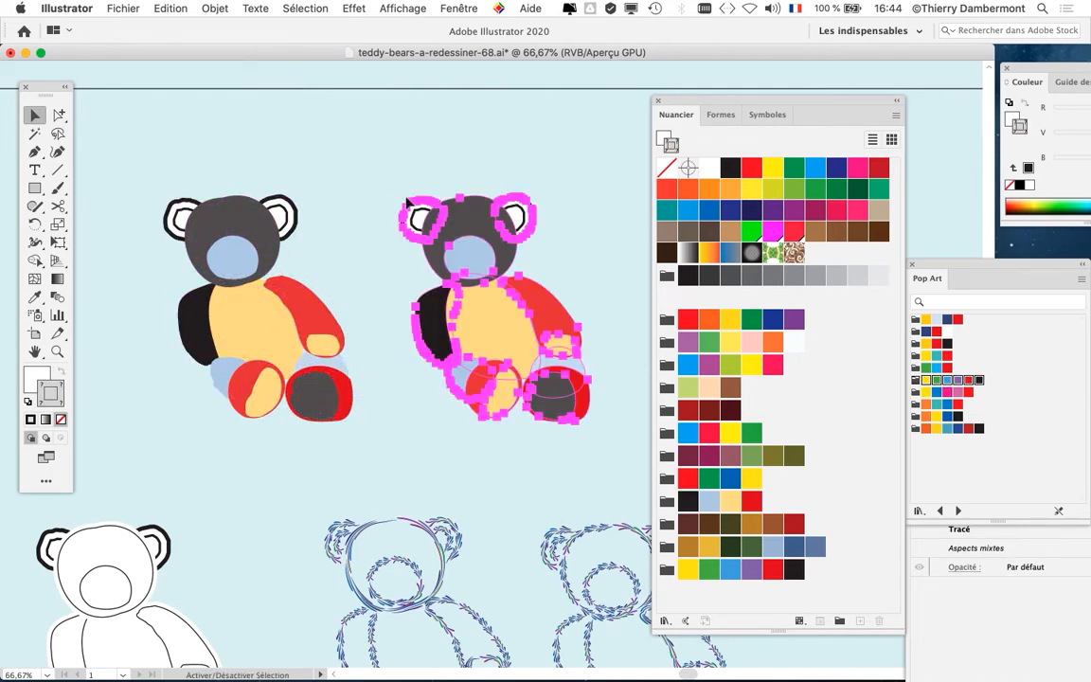
left_click(425, 203, "shift")
left_click(518, 200, "shift")
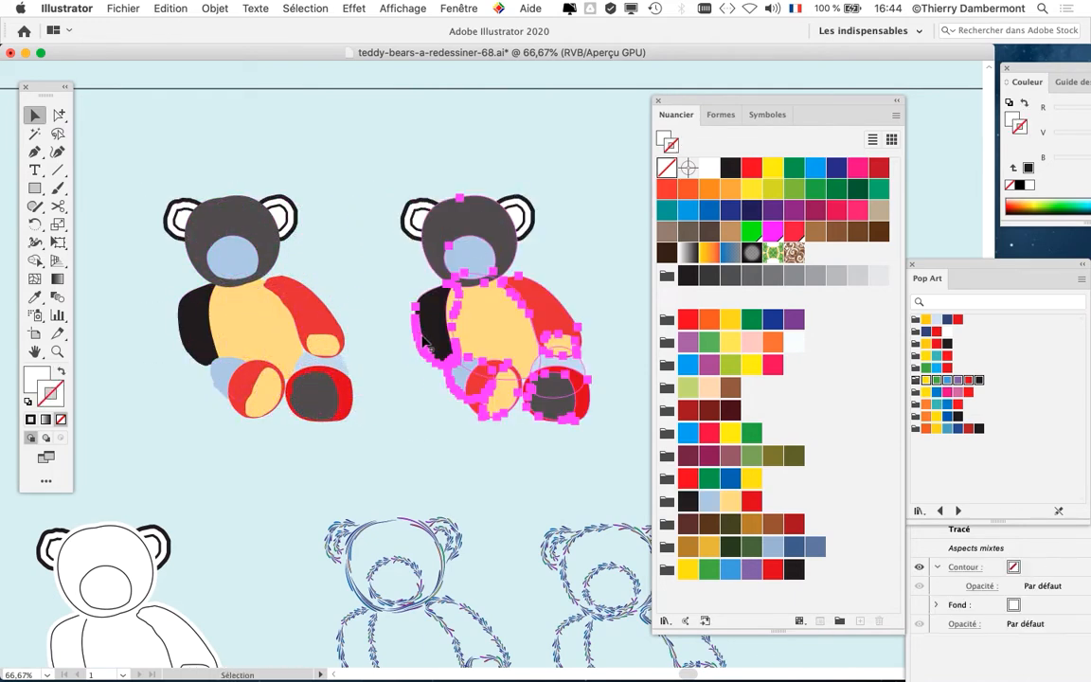
- Open the recolour artwork dialog for the duplicate bear and shuffle its current colours randomly several times
scroll(124, 161, "right", 5)
left_click(171, 8)
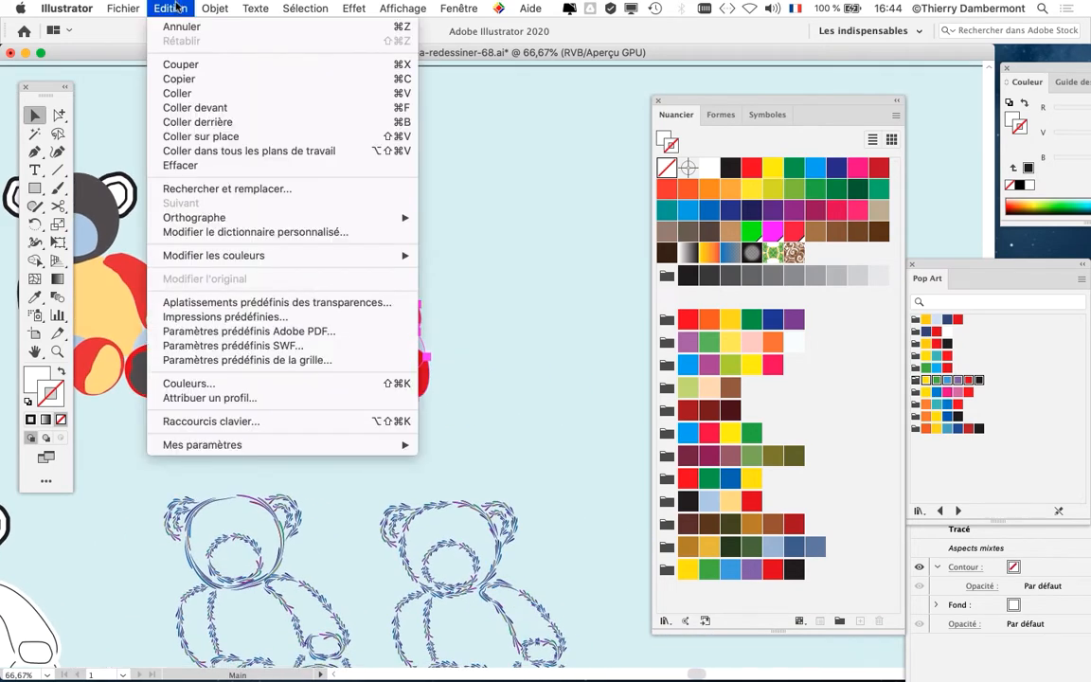
mouse_move(218, 255)
left_click(473, 251)
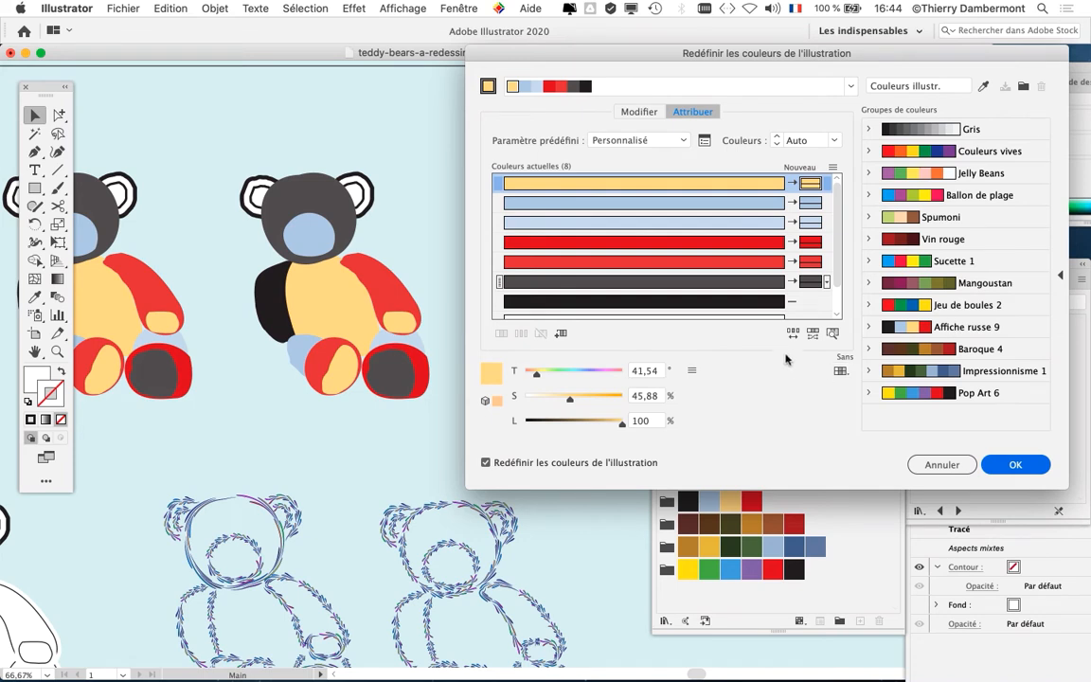
left_click(793, 332)
left_click(792, 332)
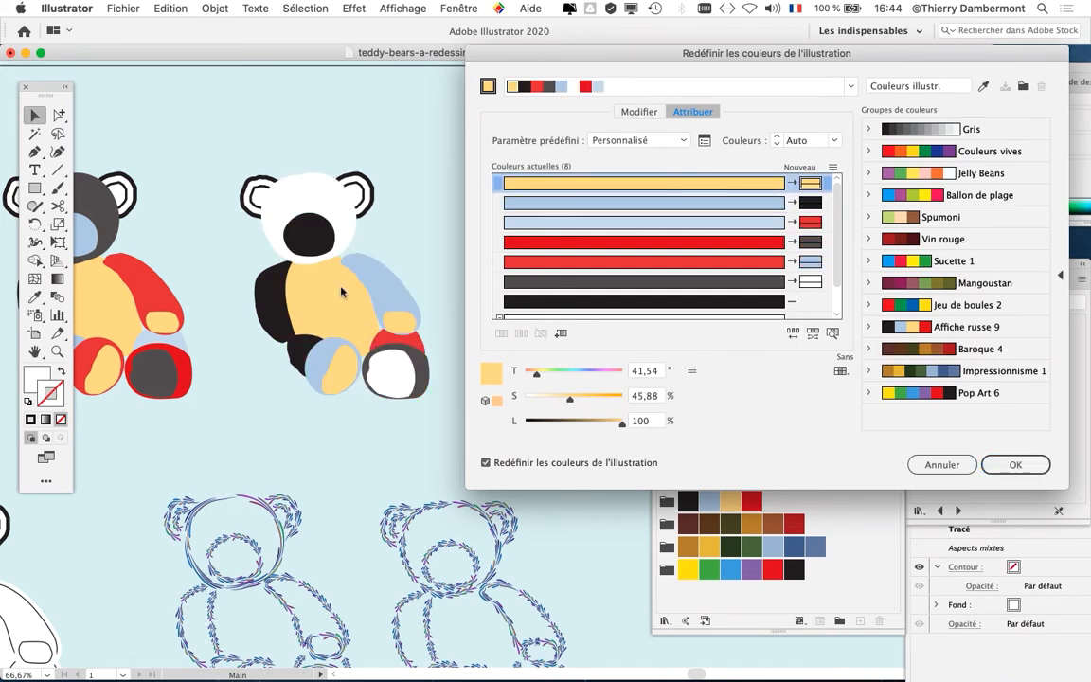
left_click(793, 332)
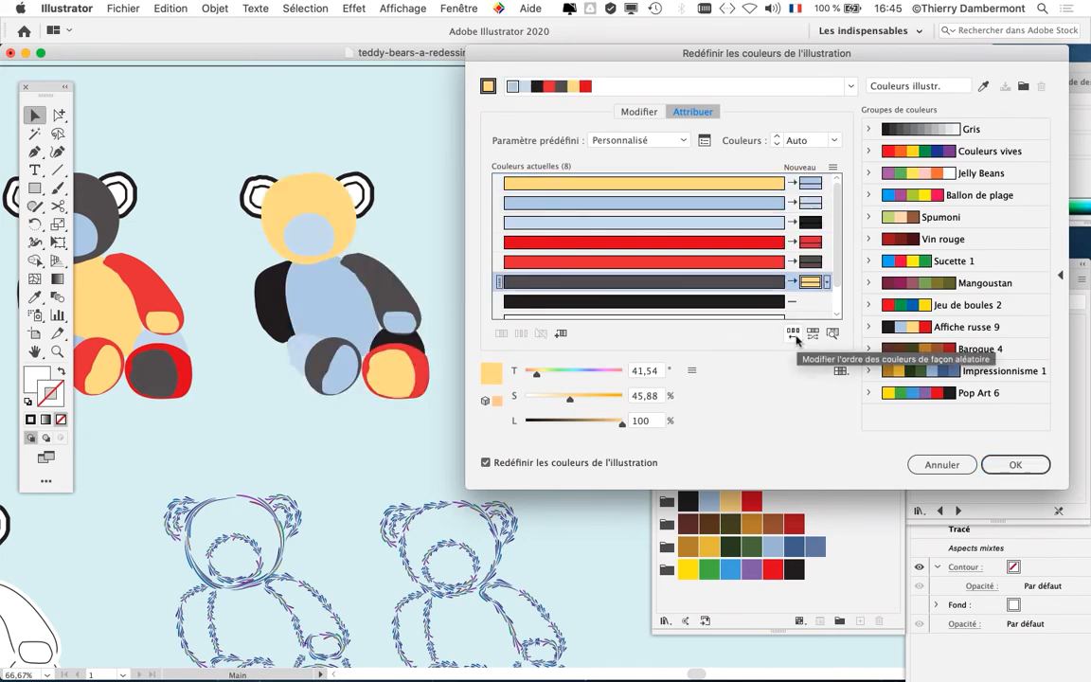
- Recolour the duplicate bear with the Baroque 4 group in a random colour order, saving the changes to the group
left_click(966, 328)
left_click(905, 350)
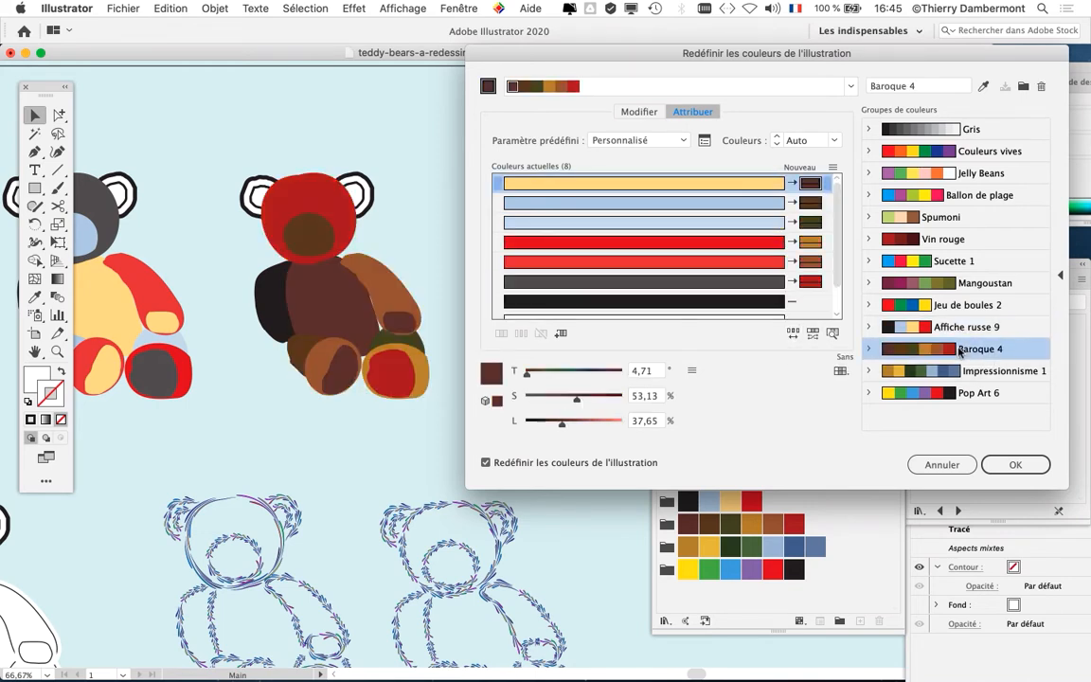
left_click(793, 333)
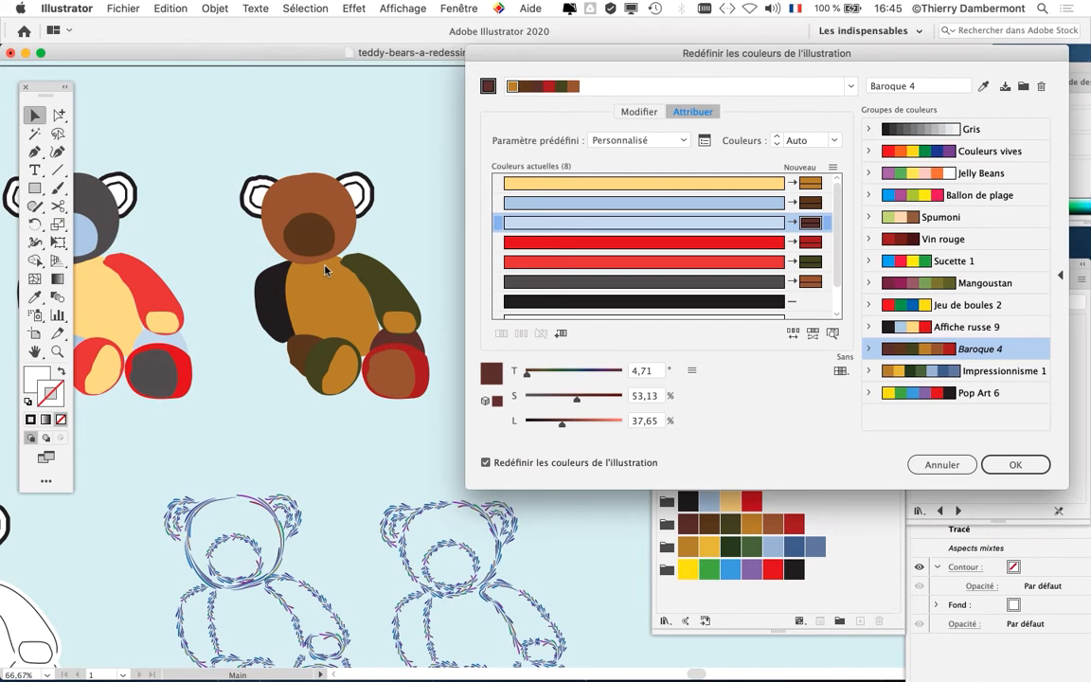
left_click(1015, 464)
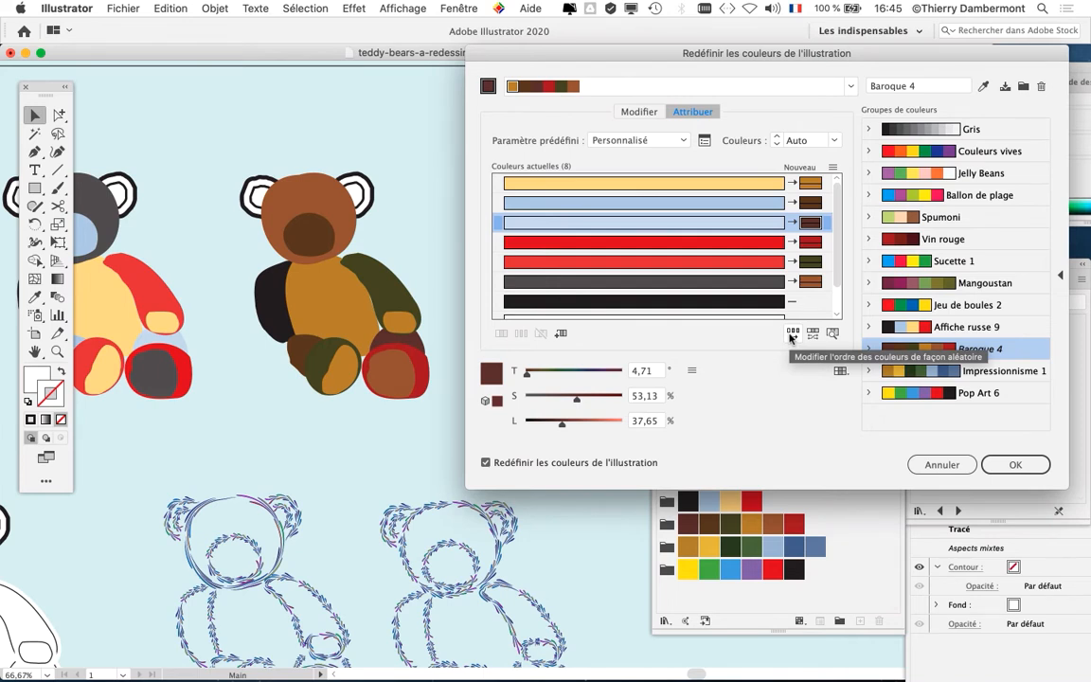
left_click(1026, 464)
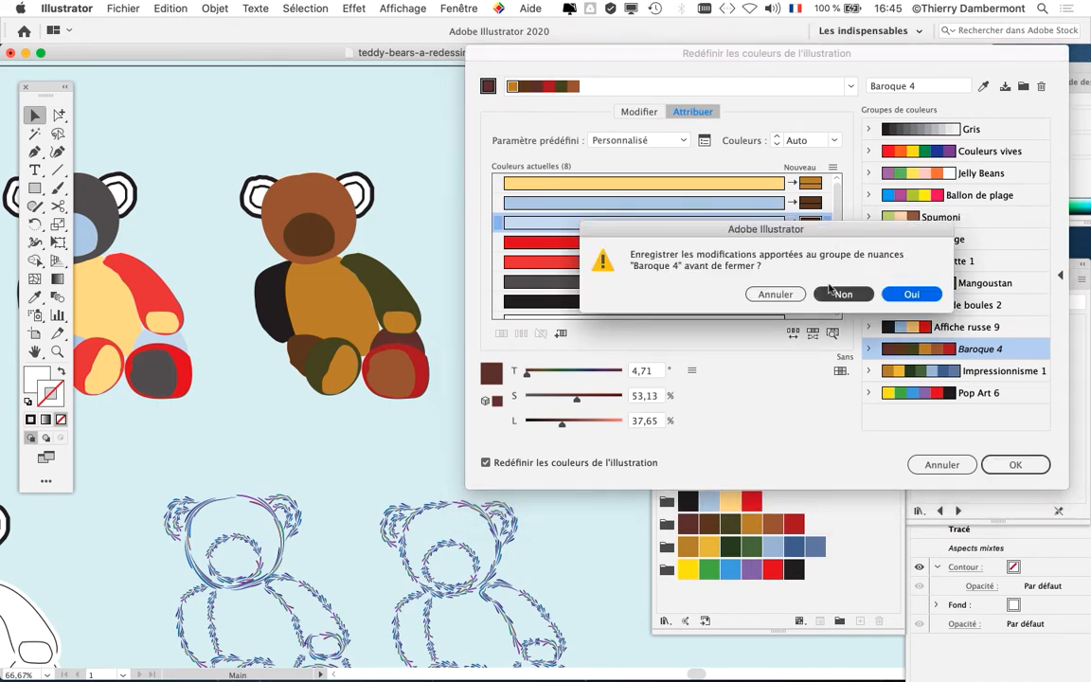
left_click(905, 292)
left_click_drag(432, 299, 254, 291)
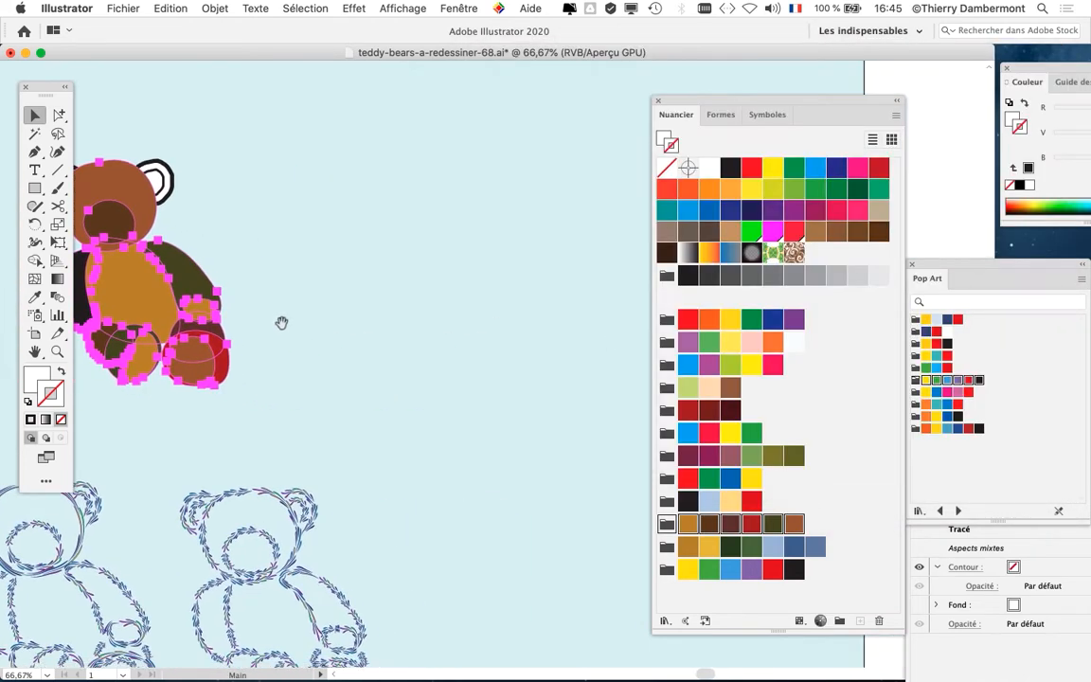
scroll(260, 170, "left", 3)
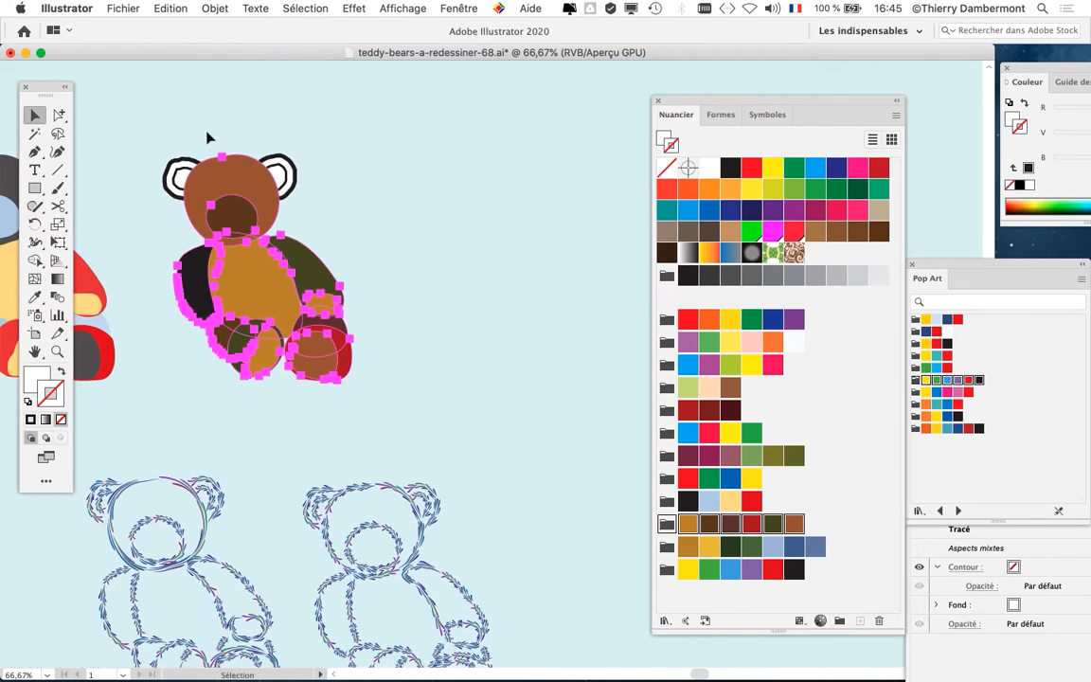
- Duplicate the whole brown Baroque 4 bear beside the original and remove the copy's two ears from the selection
left_click_drag(142, 109, 528, 322)
left_click(423, 168, "shift")
left_click(508, 171, "shift")
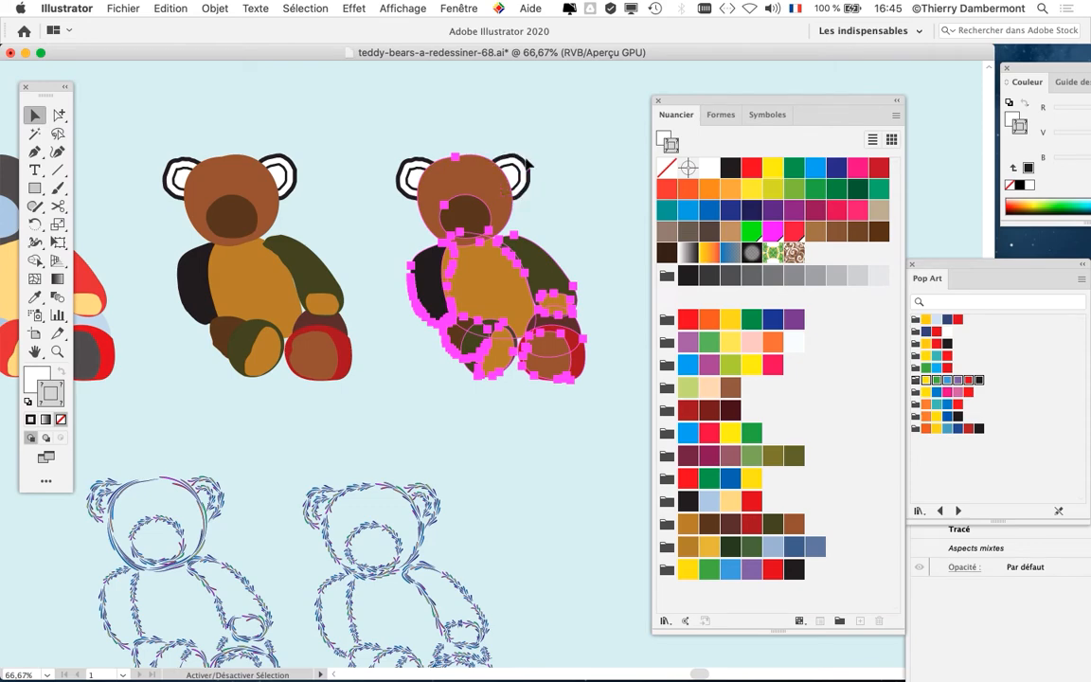
left_click_drag(509, 172, 333, 148)
- Recolour the duplicate bear by randomly changing the saturation and brightness of its colours many times, accept the result and deselect the bear
left_click(171, 8)
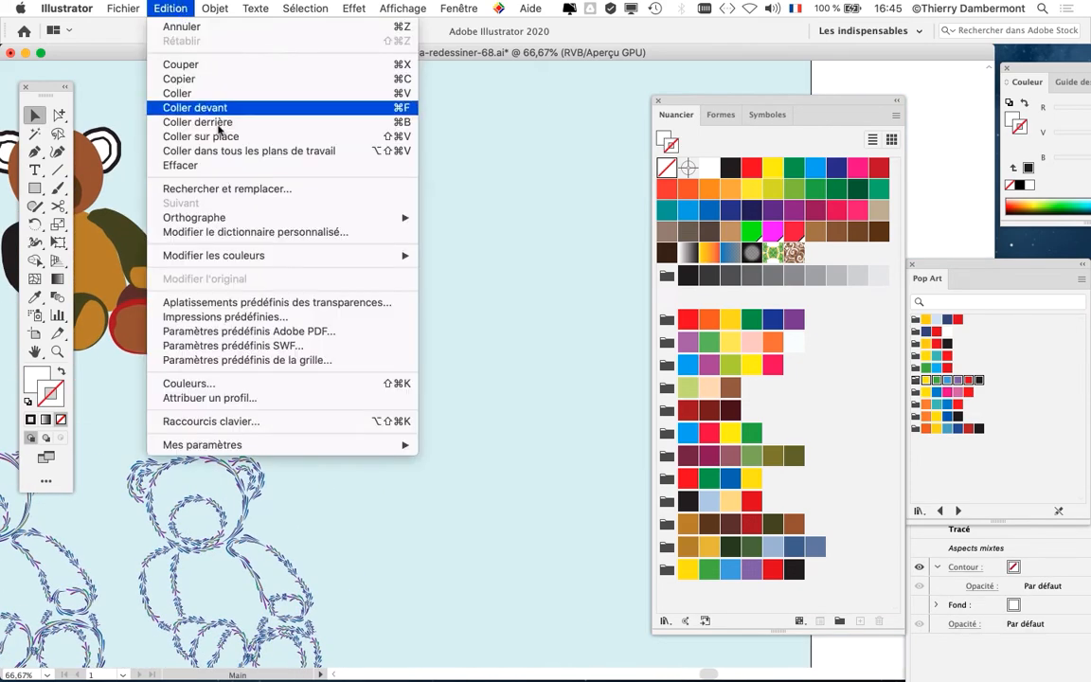
mouse_move(360, 255)
left_click(470, 258)
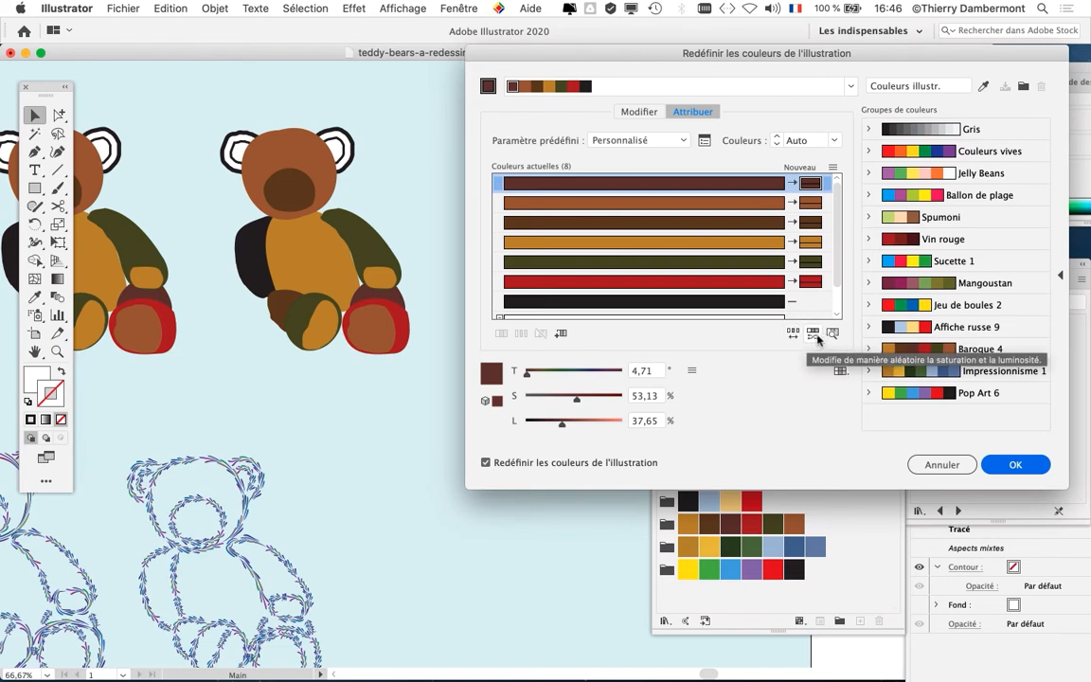
left_click(815, 337)
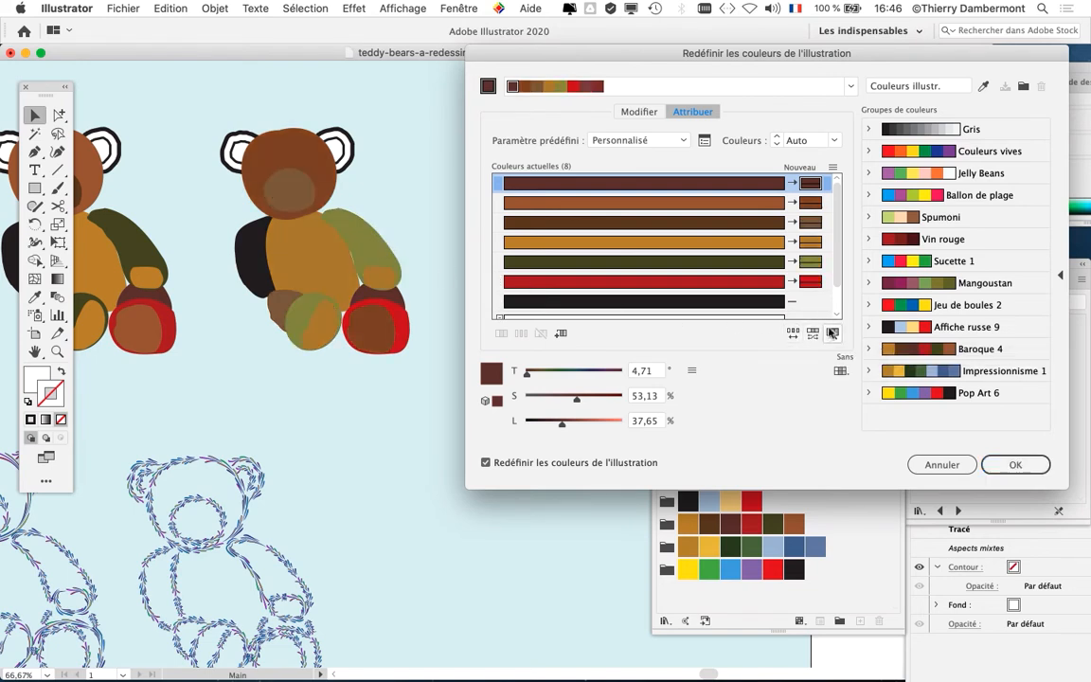
left_click(814, 335)
left_click(814, 336)
left_click(814, 337)
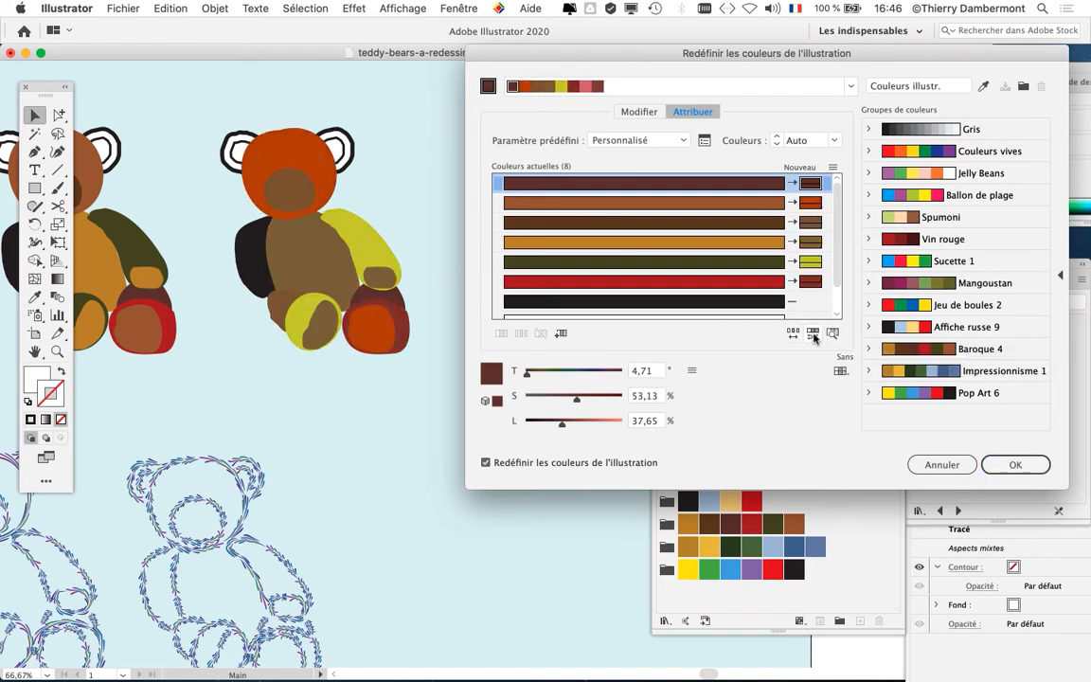
left_click(815, 337)
left_click(814, 336)
left_click(815, 336)
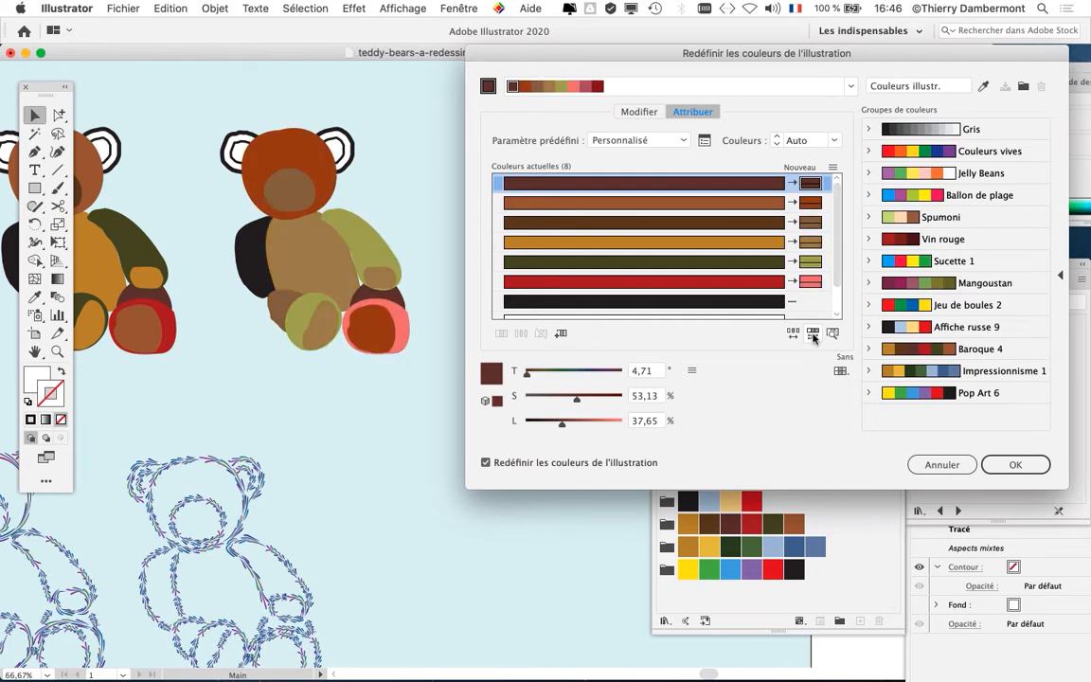
left_click(815, 337)
left_click(815, 337)
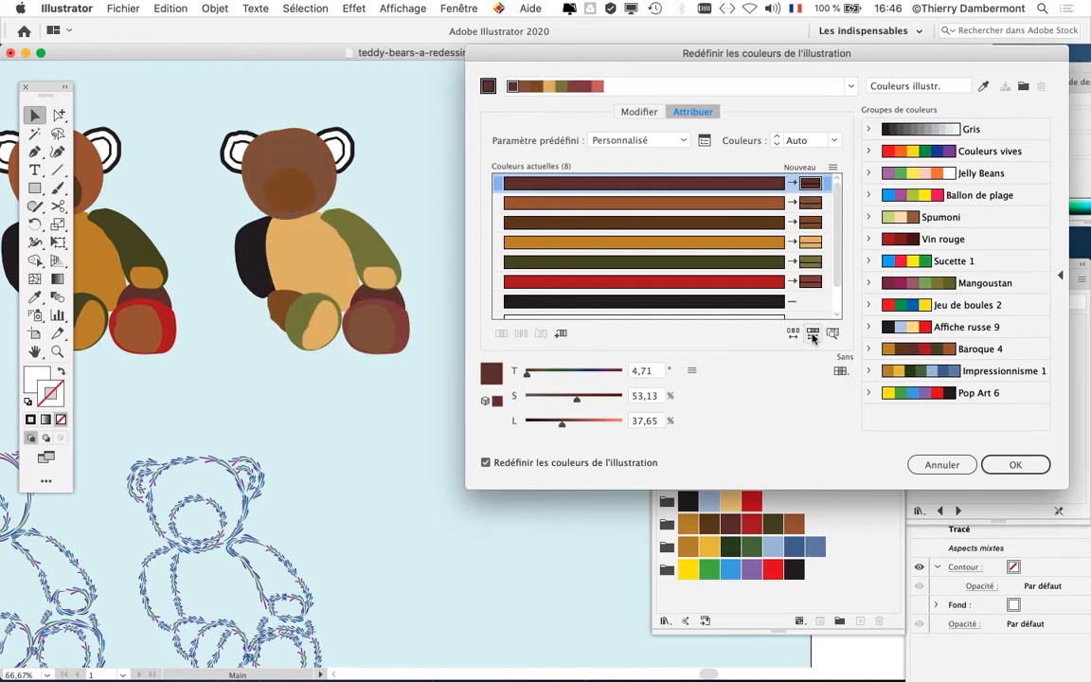
left_click(813, 336)
left_click(812, 336)
left_click(813, 336)
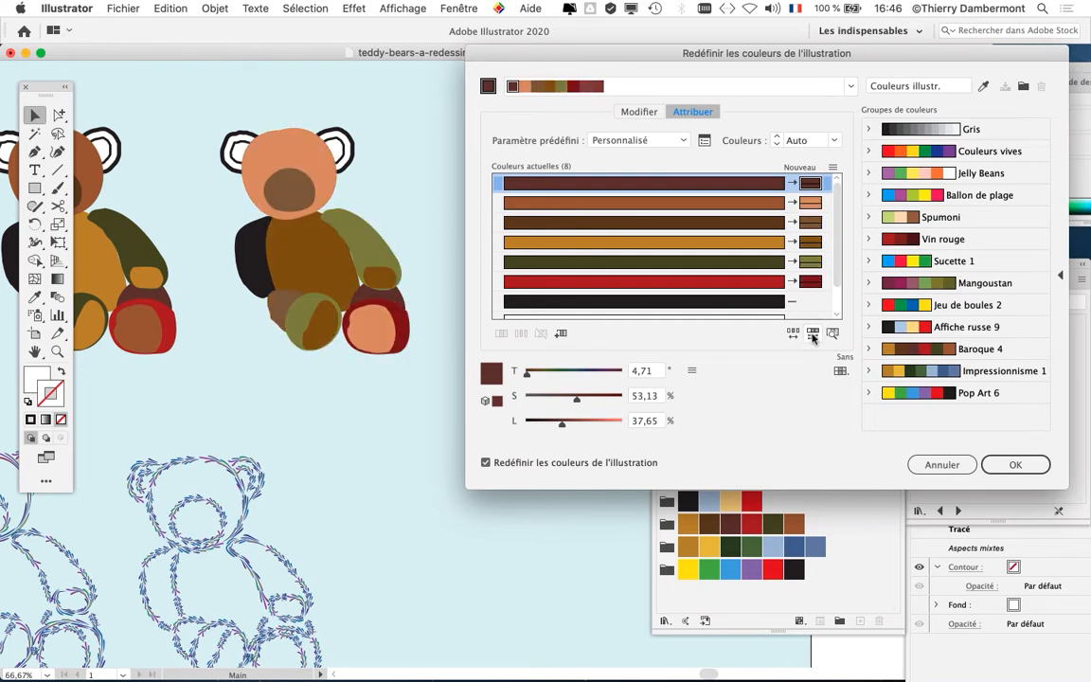
left_click(813, 337)
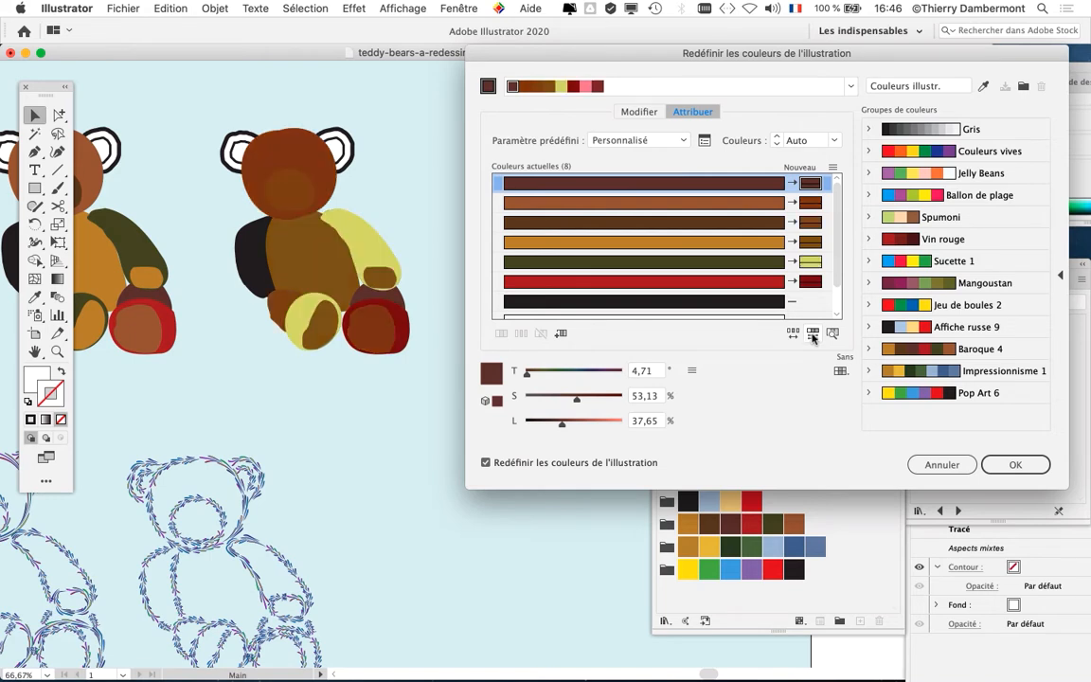
left_click(812, 336)
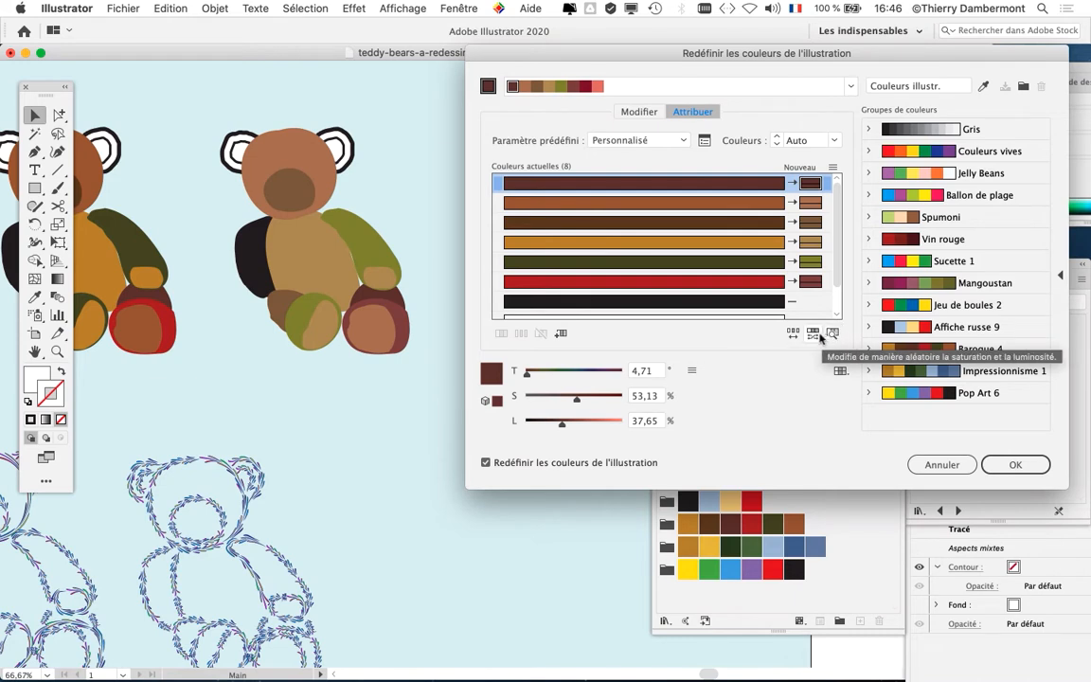
left_click(817, 335)
left_click(817, 335)
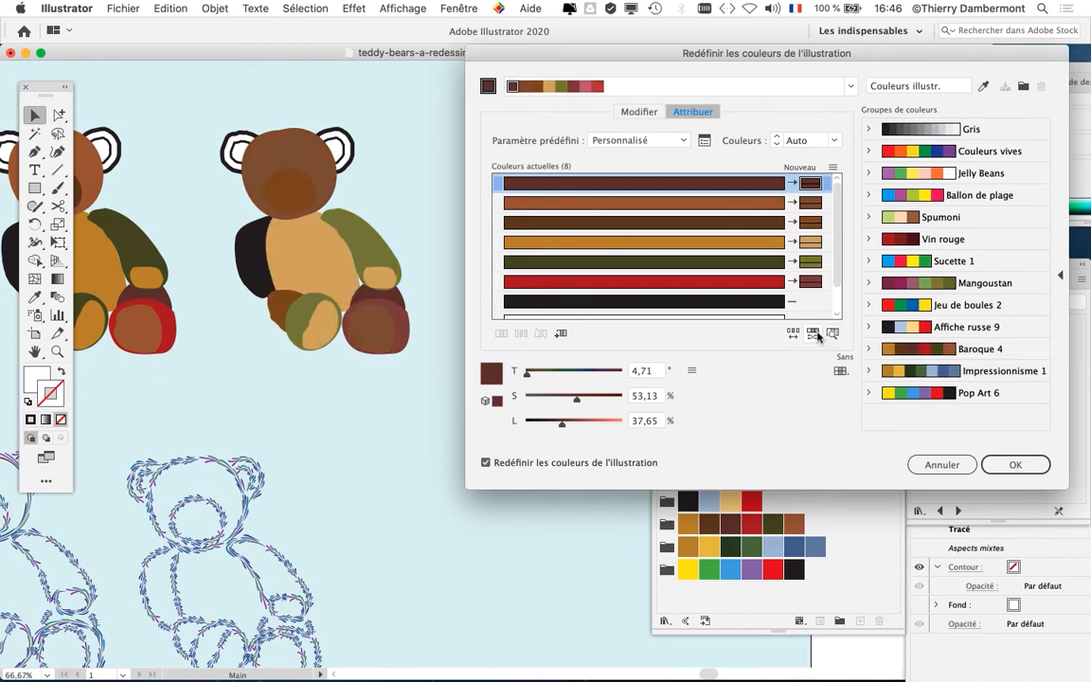
left_click(817, 335)
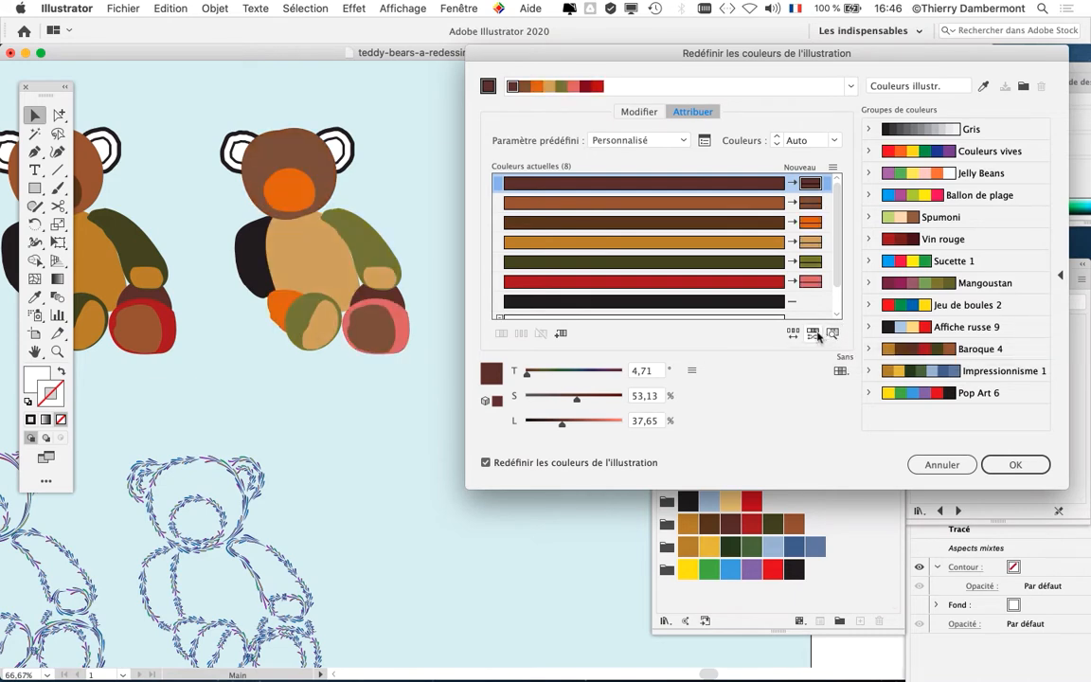
key("Return")
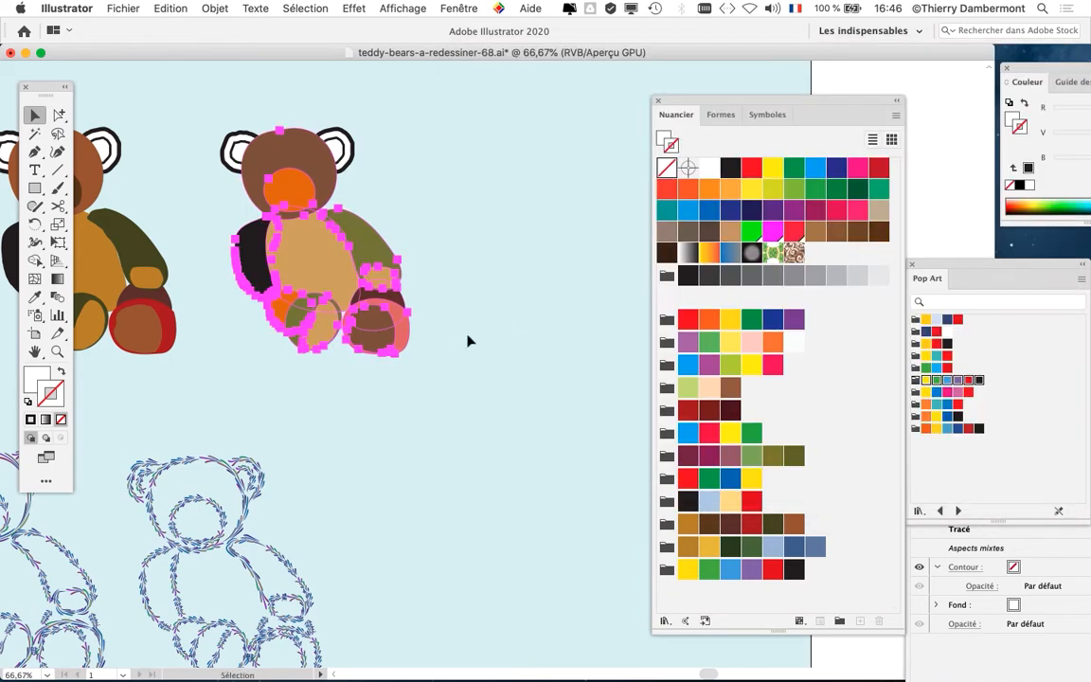
scroll(468, 338, "left", 5)
left_click(602, 394)
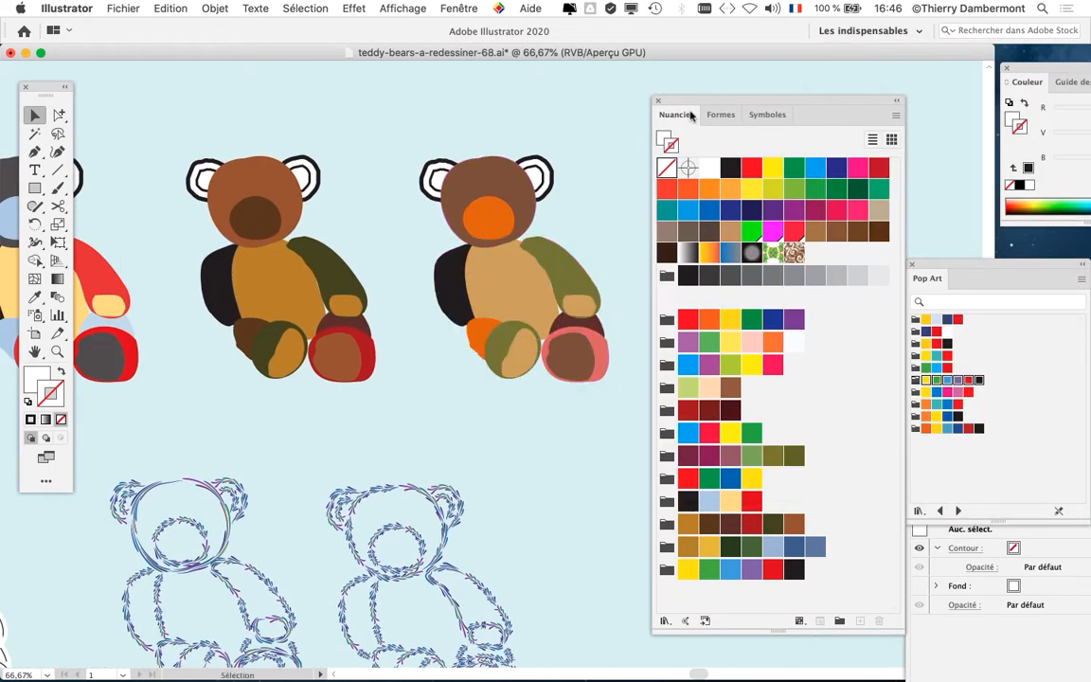
- Clear the workspace around the bear with the orange muzzle, duplicate it alongside and remove the copy's two ears from the selection
left_click_drag(696, 102, 794, 409)
left_click_drag(571, 338, 751, 308)
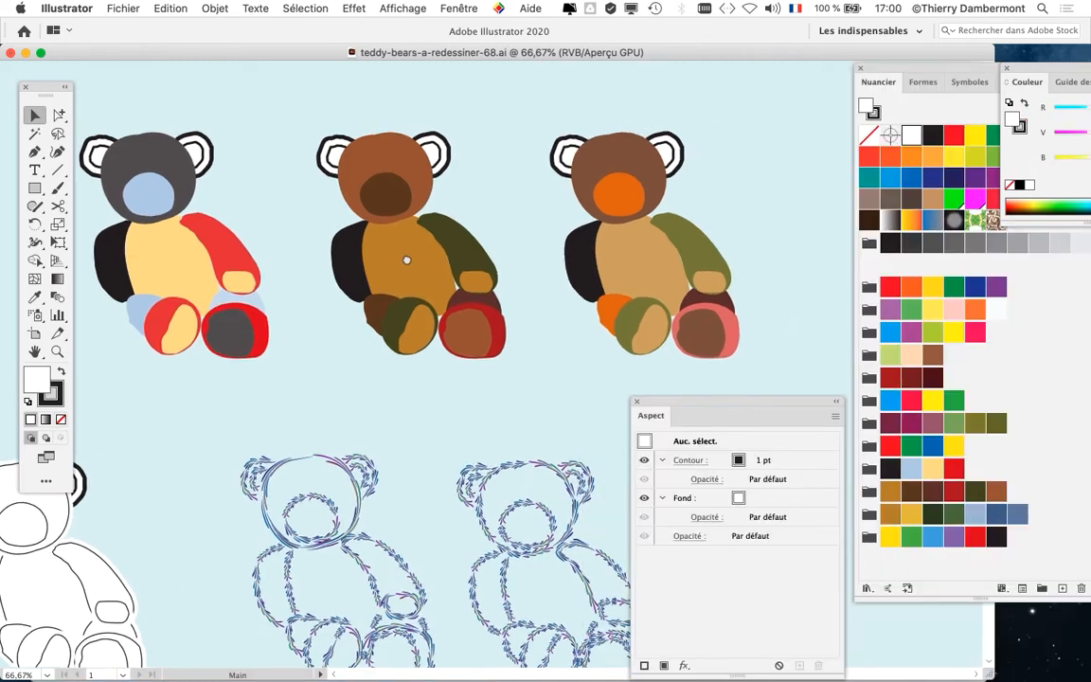
left_click_drag(407, 256, 187, 251)
left_click_drag(256, 139, 489, 400)
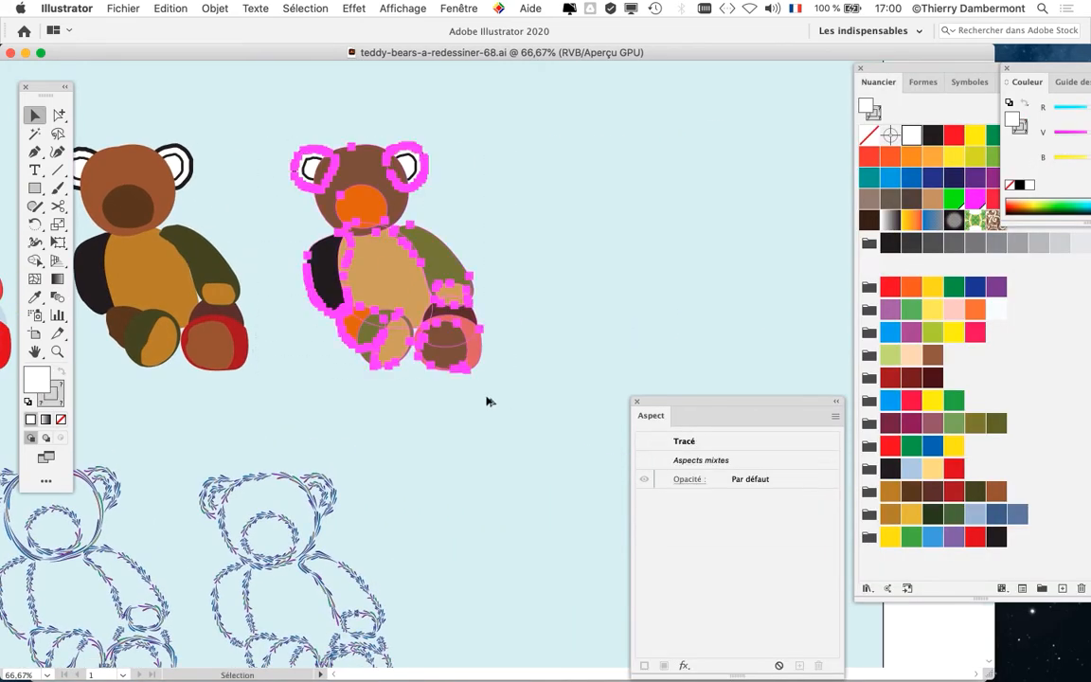
left_click_drag(360, 292, 625, 285)
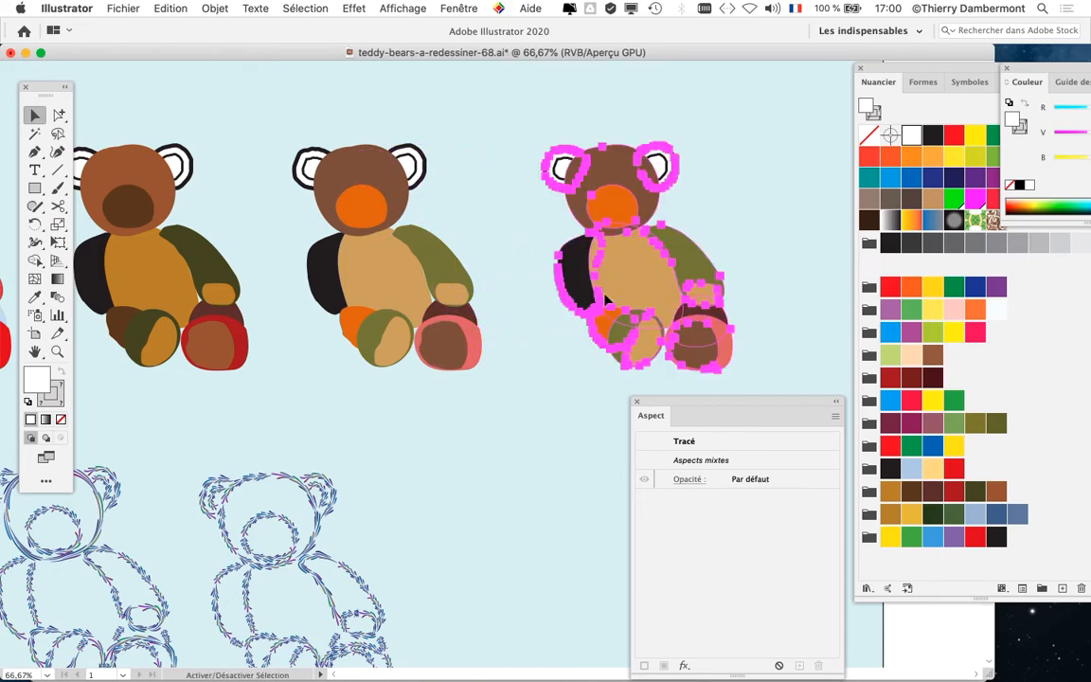
left_click(561, 151, "shift")
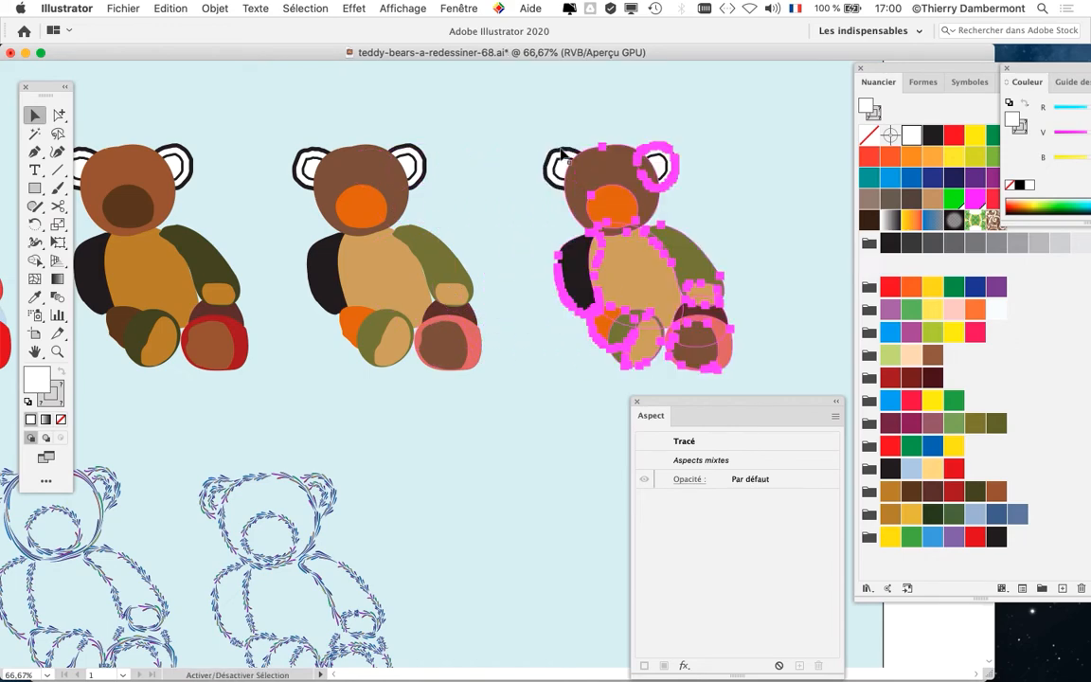
left_click(668, 153, "shift")
- Open the recolour artwork dialog for the new duplicate, view its colours on the Modifier colour wheel and return to the Attribuer settings
scroll(637, 181, "up", 1)
scroll(637, 185, "up", 1)
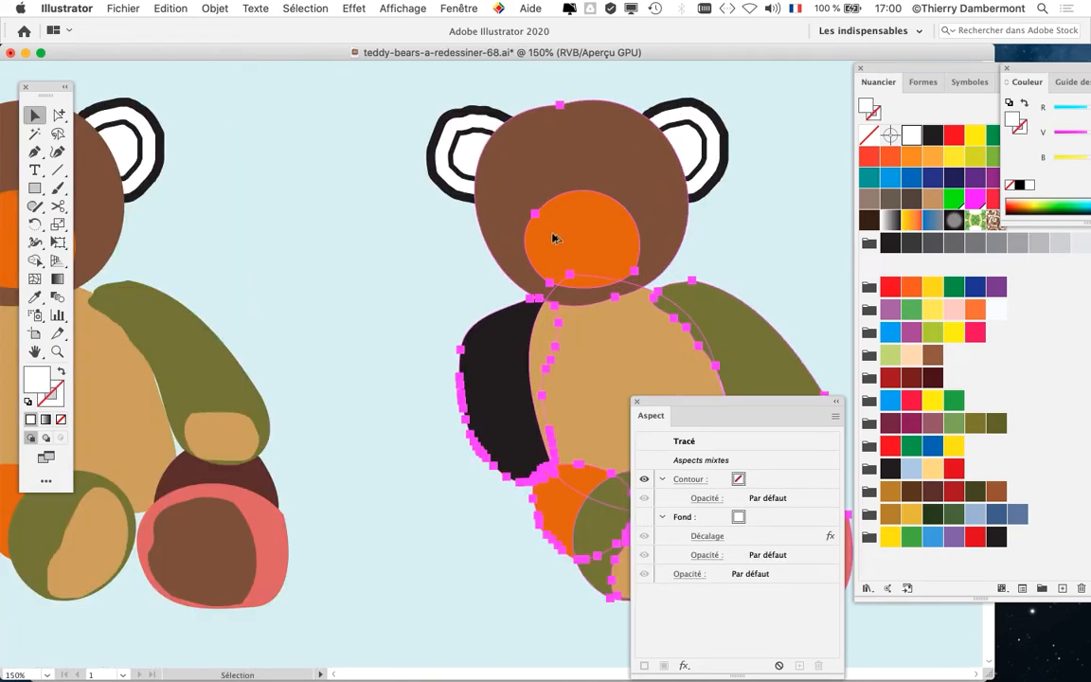
scroll(555, 239, "down", 1)
left_click_drag(515, 295, 328, 259)
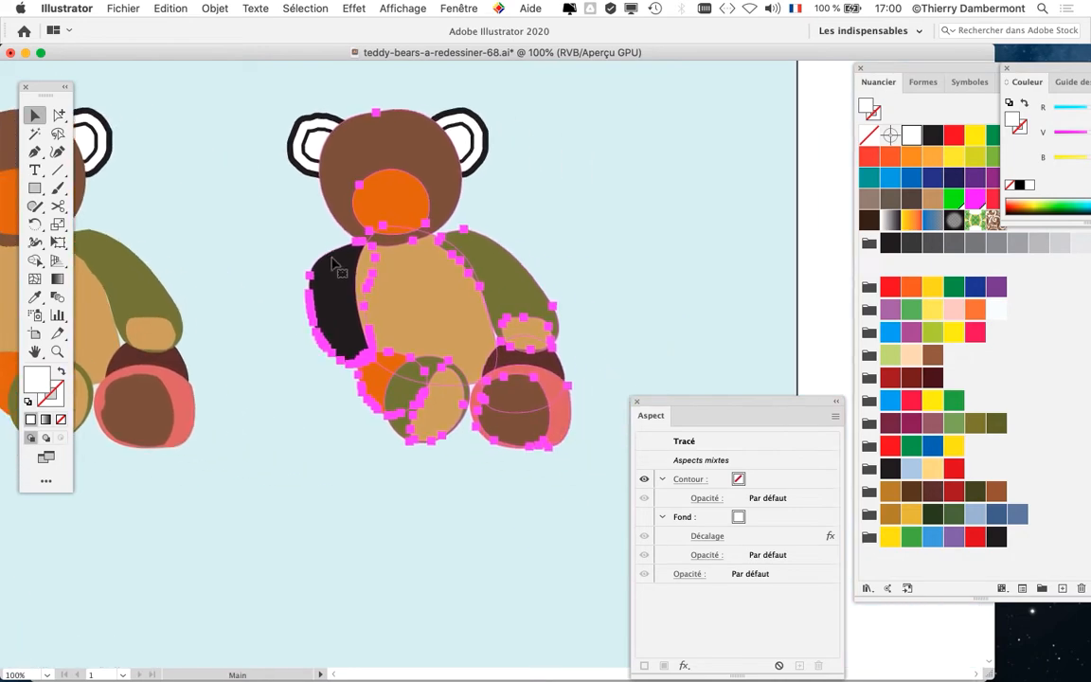
left_click(161, 8)
mouse_move(374, 255)
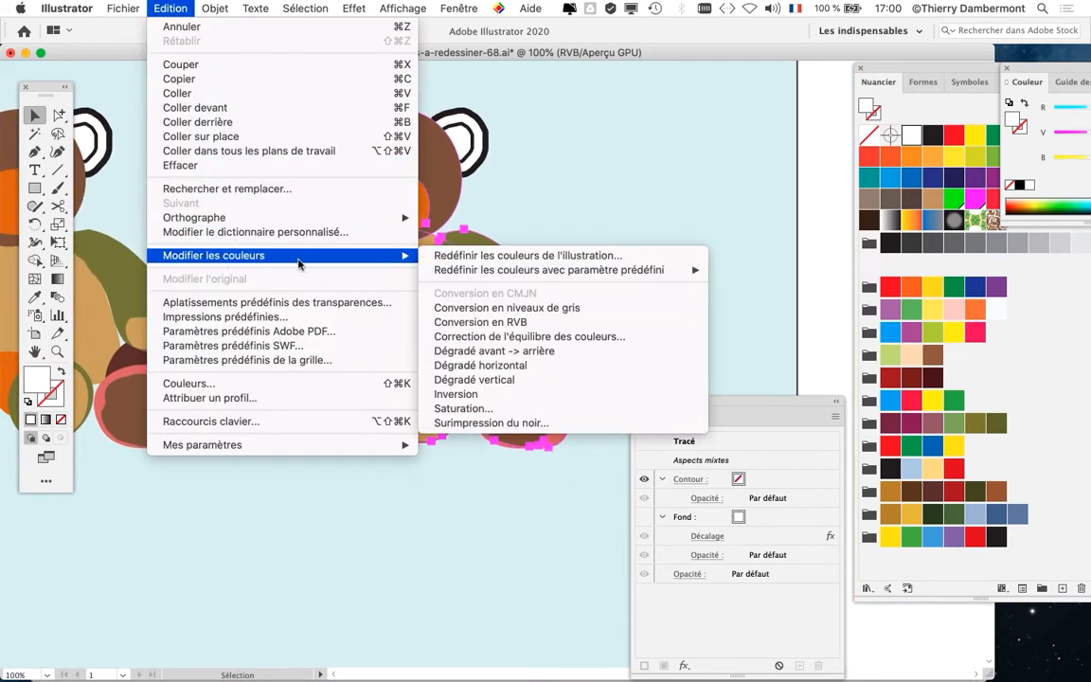
left_click(462, 254)
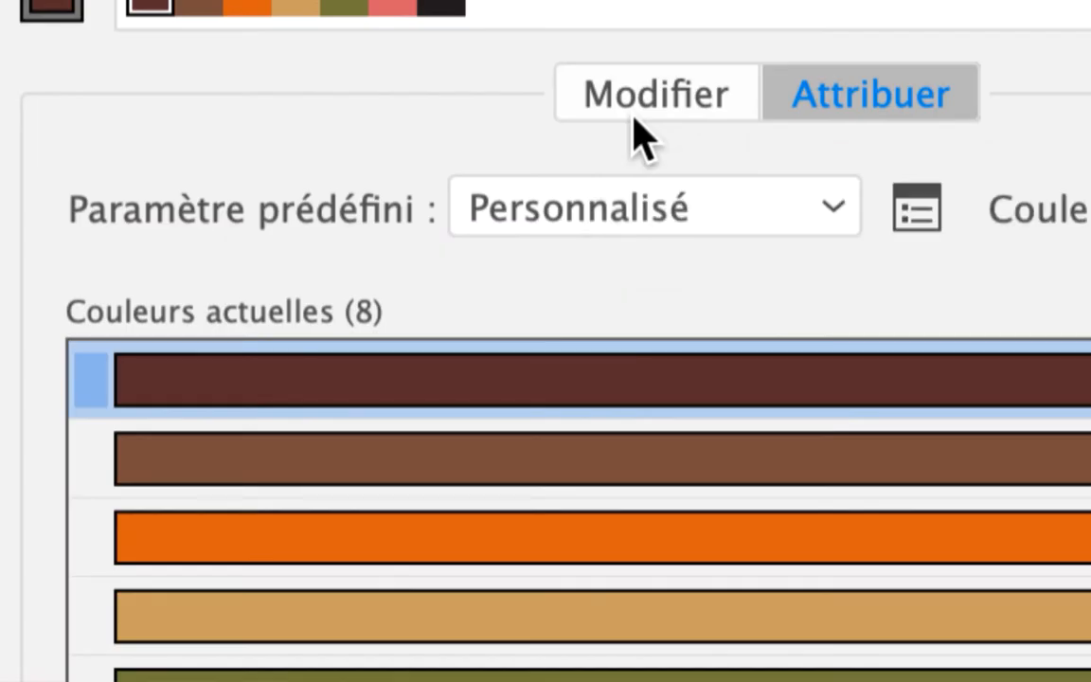
left_click(635, 117)
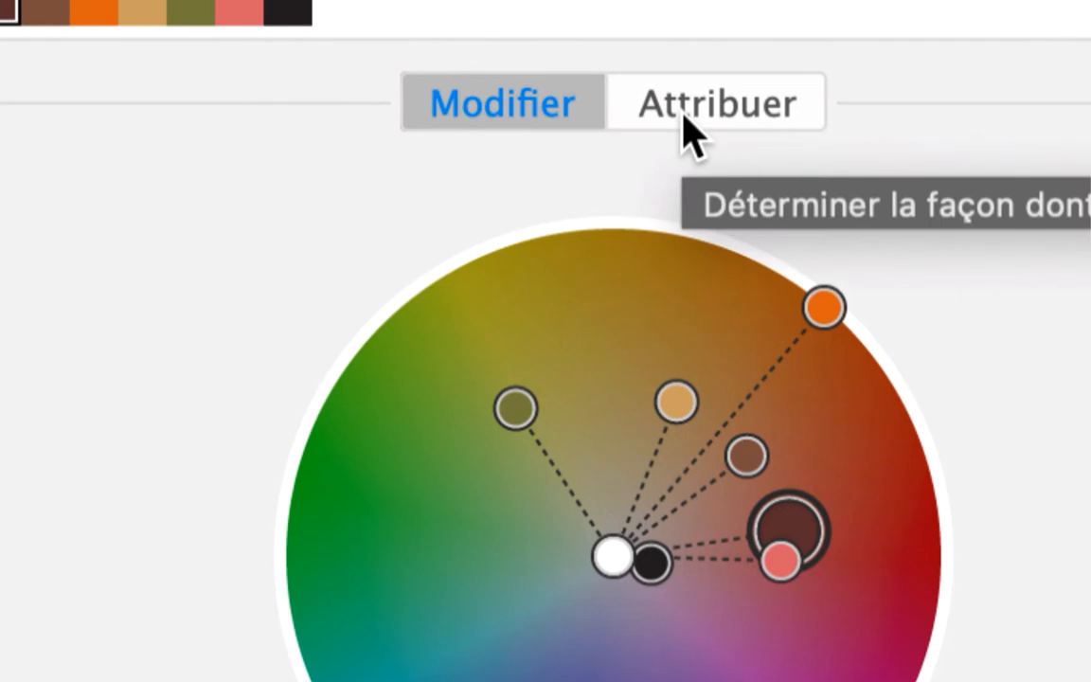
left_click(683, 116)
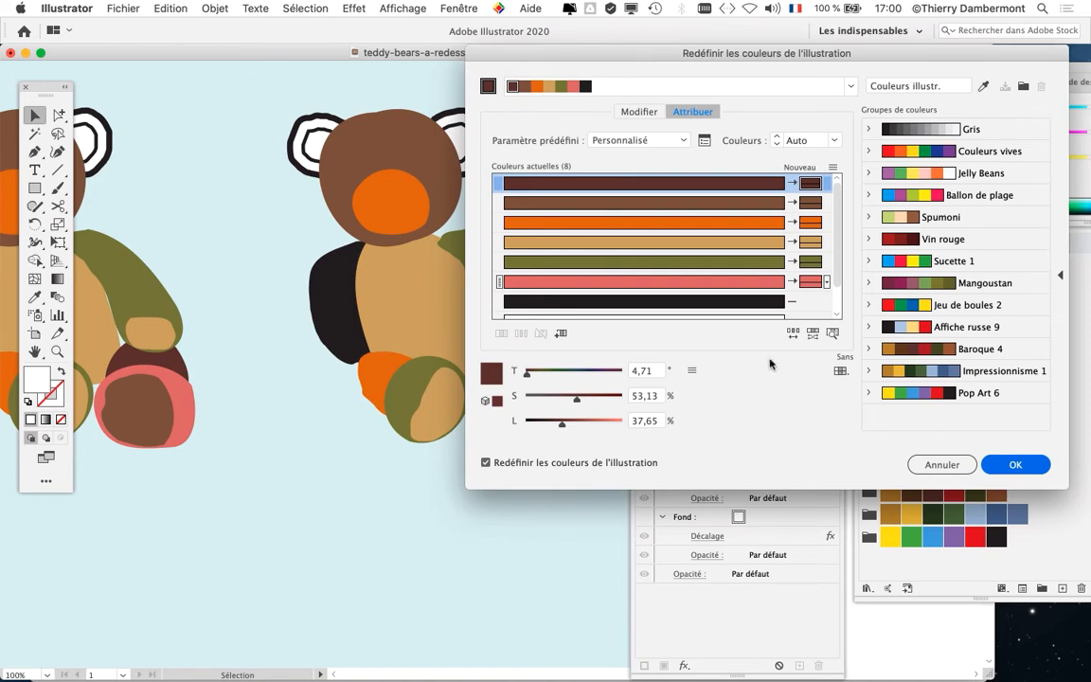
- Shuffle the duplicate's colour order, randomly change its saturation and brightness, accept the recolouring and deselect the bear
left_click(791, 336)
left_click(792, 336)
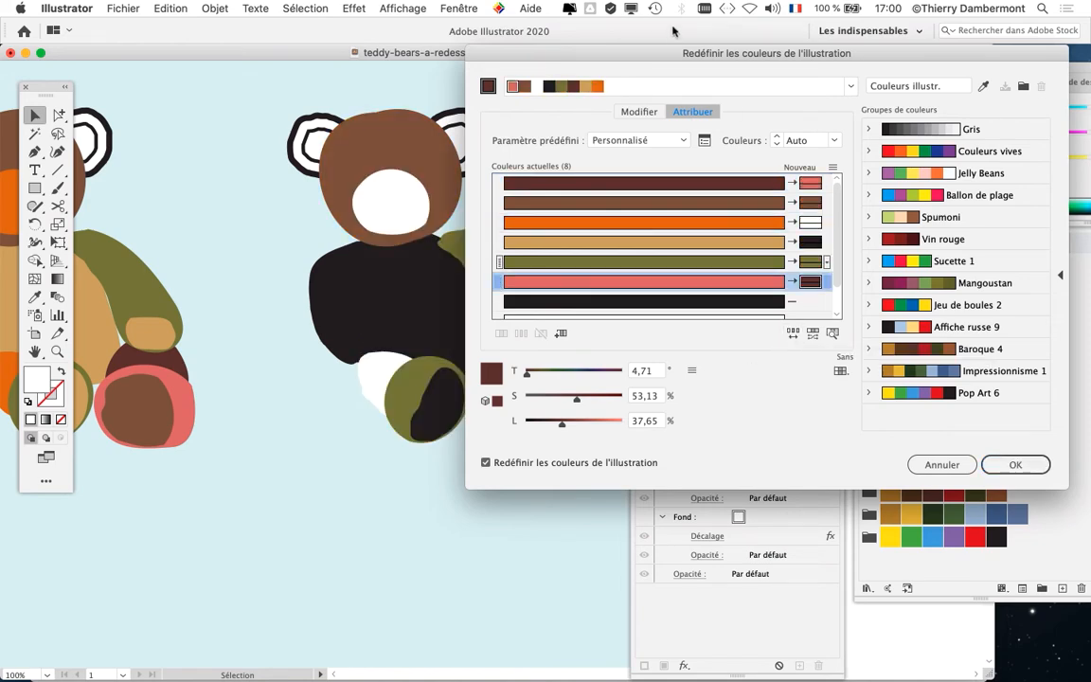
left_click_drag(667, 58, 802, 61)
left_click(929, 336)
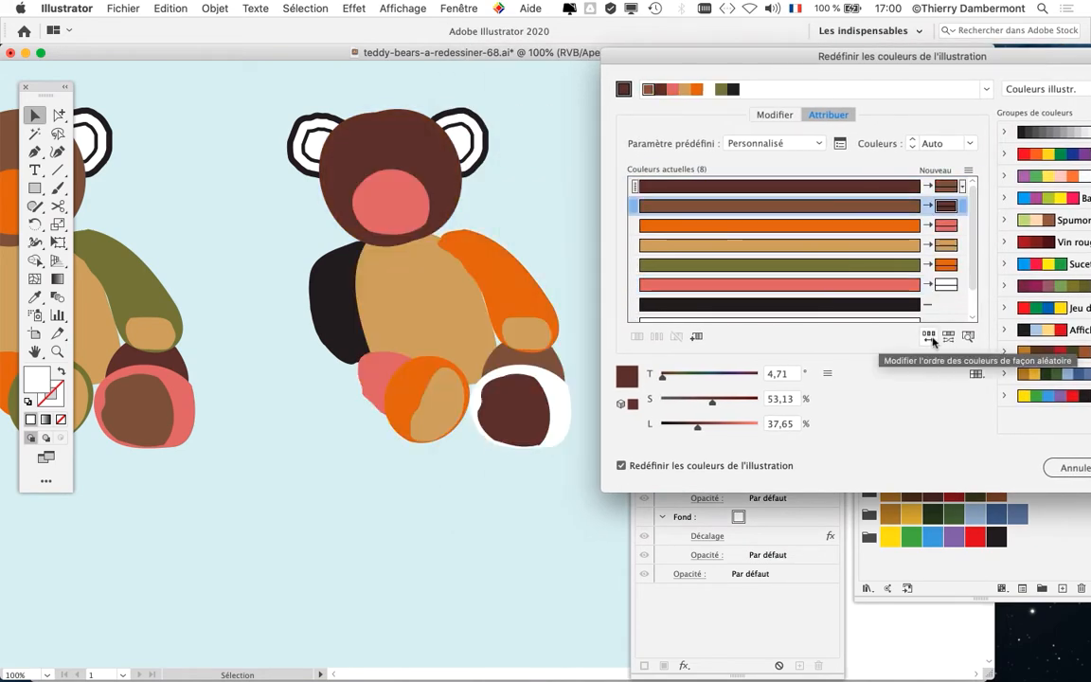
left_click(948, 337)
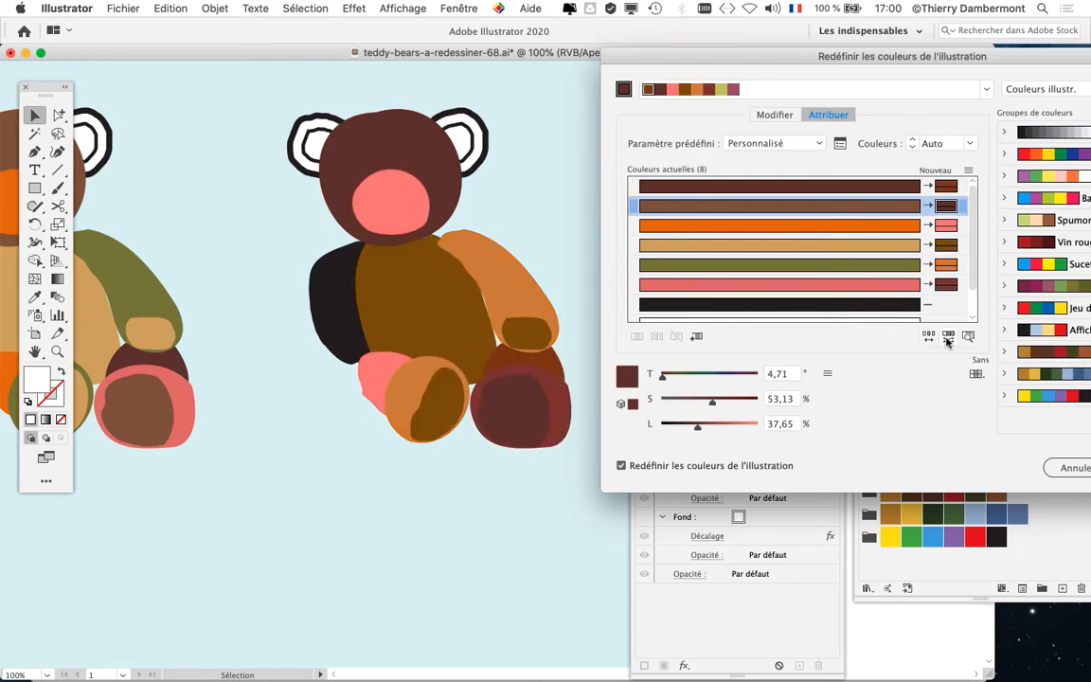
left_click(948, 337)
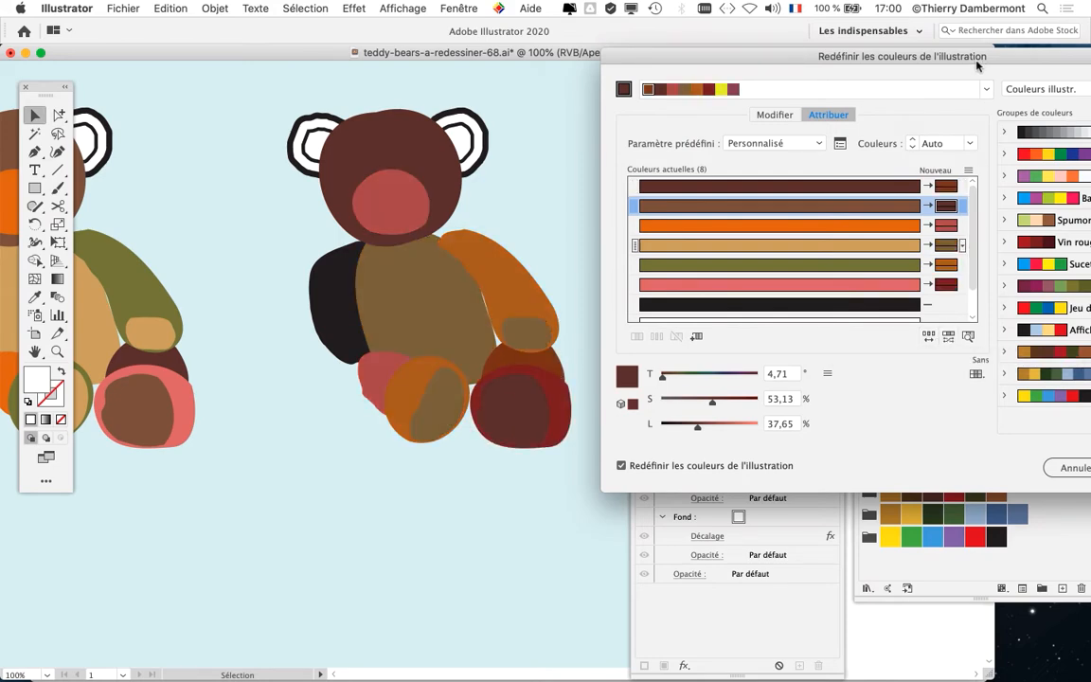
left_click_drag(878, 53, 689, 53)
left_click(961, 465)
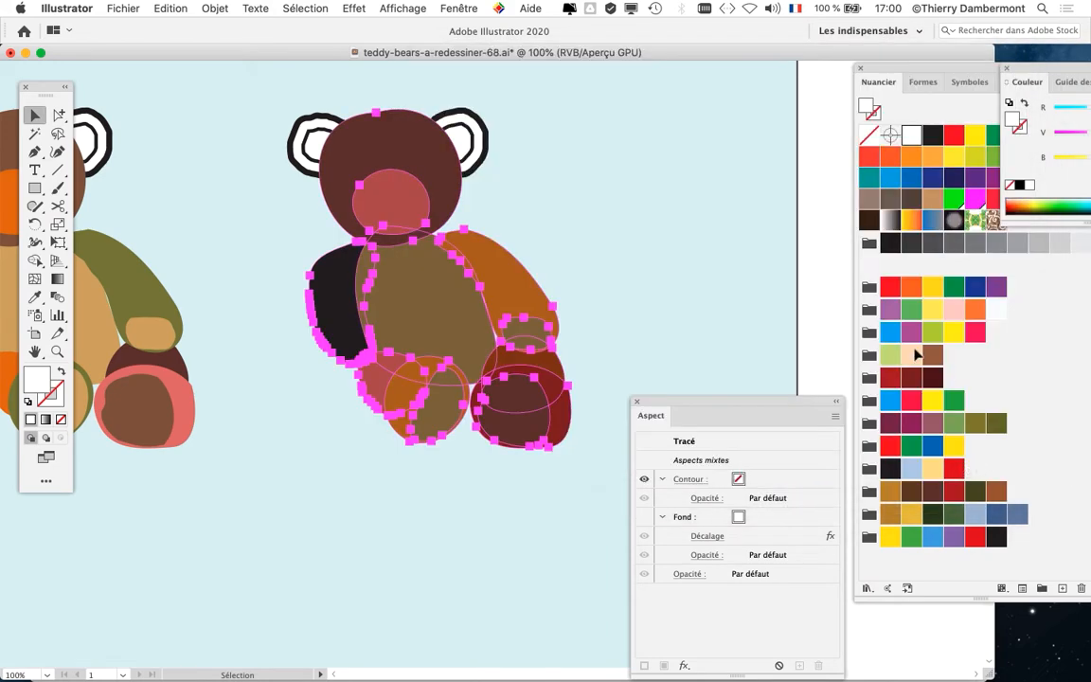
left_click(642, 318)
- Switch to Firefox to view the Adobe Color search results and return to Illustrator
key("super+Tab")
key("super+Tab")
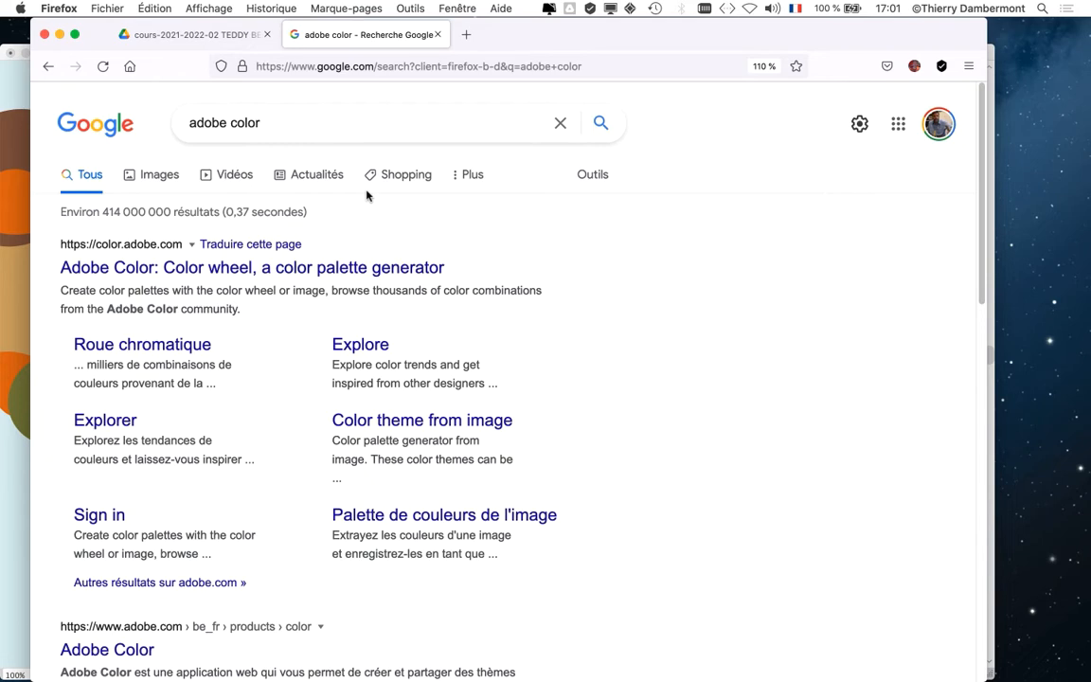
key("super+Tab")
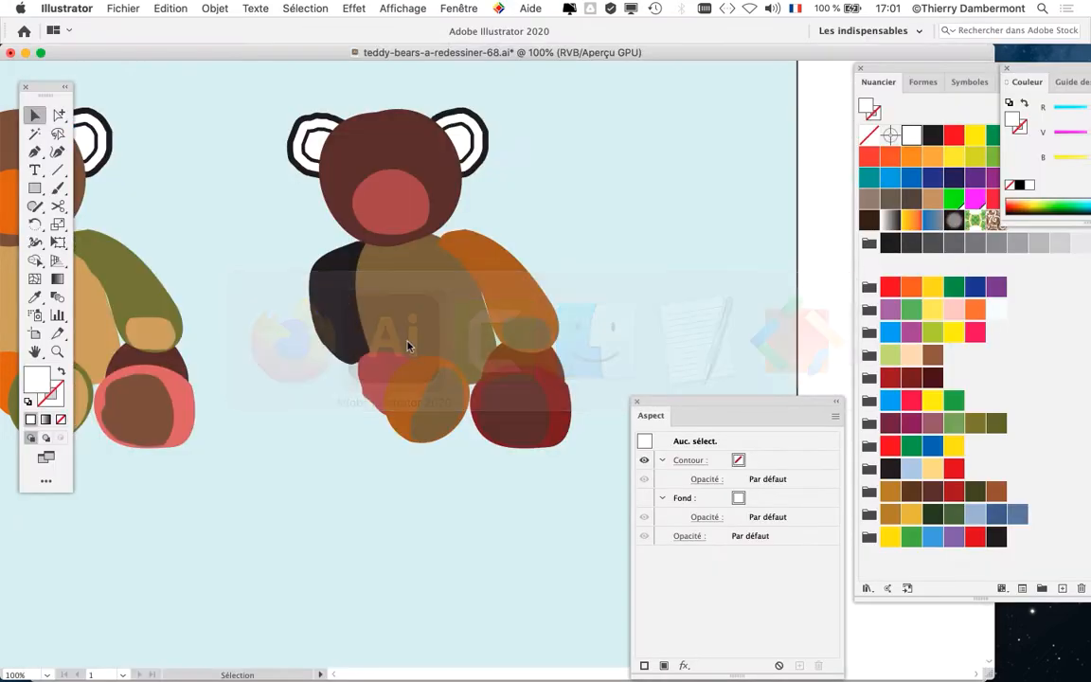
- Display the Thèmes Adobe Color panel in the workspace
key("space")
left_click_drag(358, 174, 249, 171)
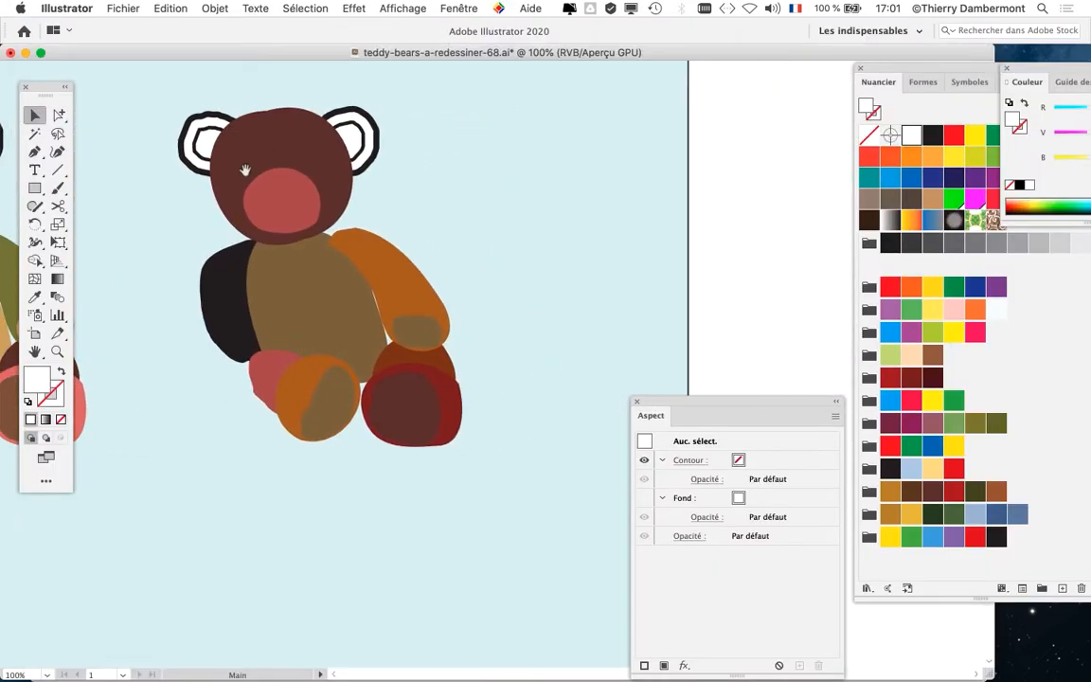
left_click(458, 8)
scroll(560, 494, "down", 3)
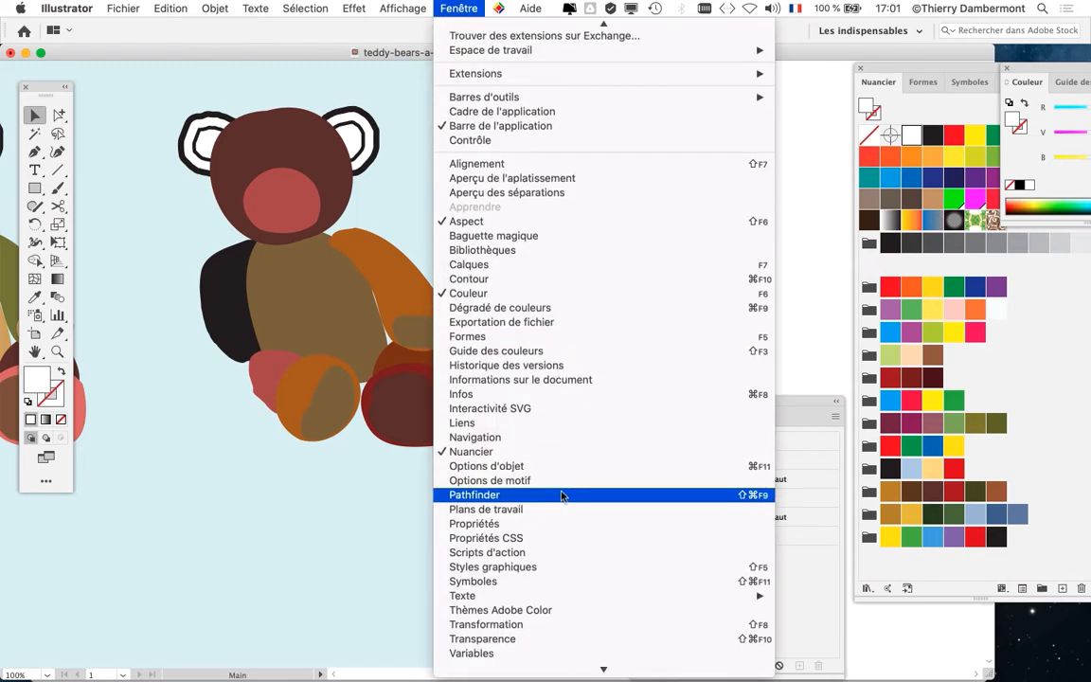
scroll(560, 493, "down", 1)
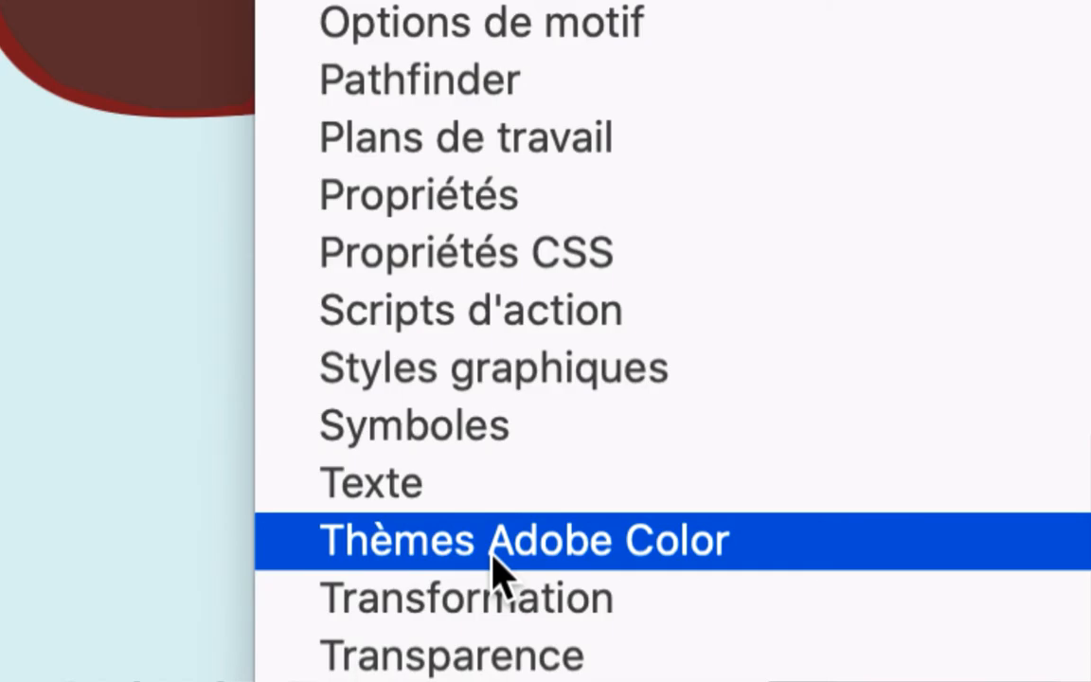
left_click(492, 557)
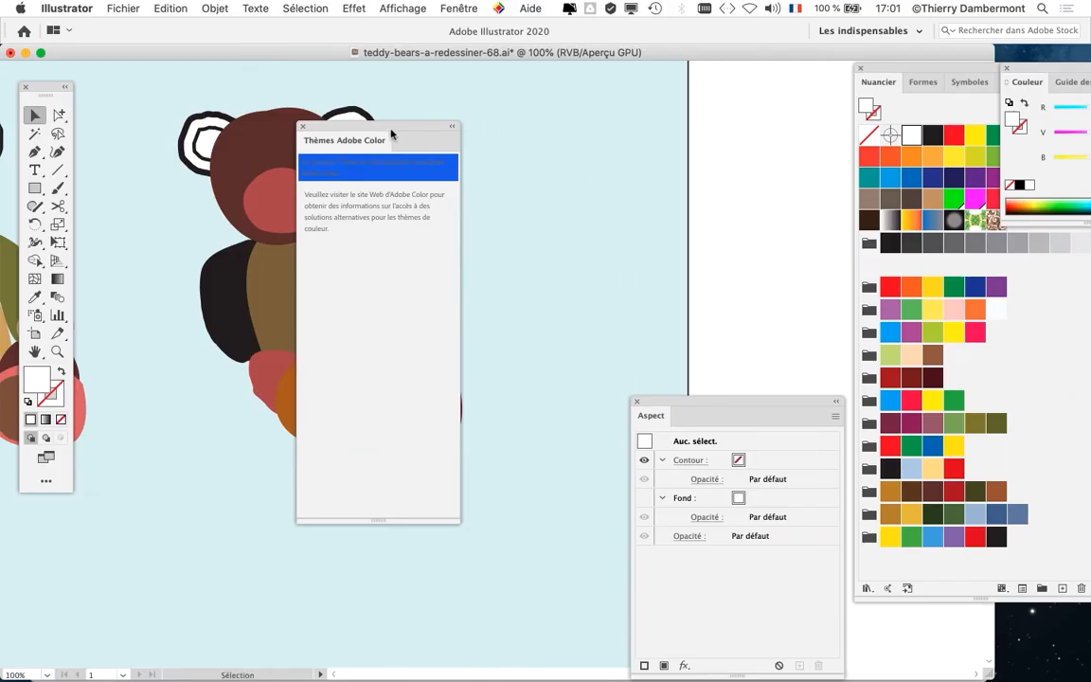
- Close the Thèmes Adobe Color panel, switch to Firefox and open the Adobe Color website from the search results
left_click_drag(350, 124, 518, 94)
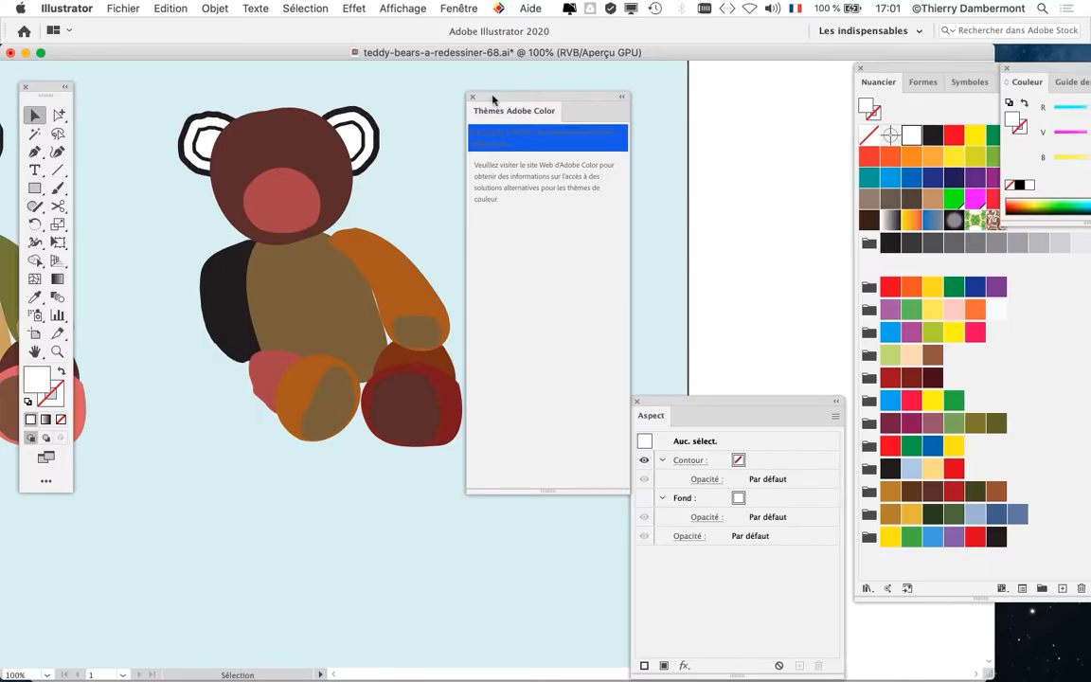
left_click(472, 99)
key("super+Tab")
left_click(377, 332)
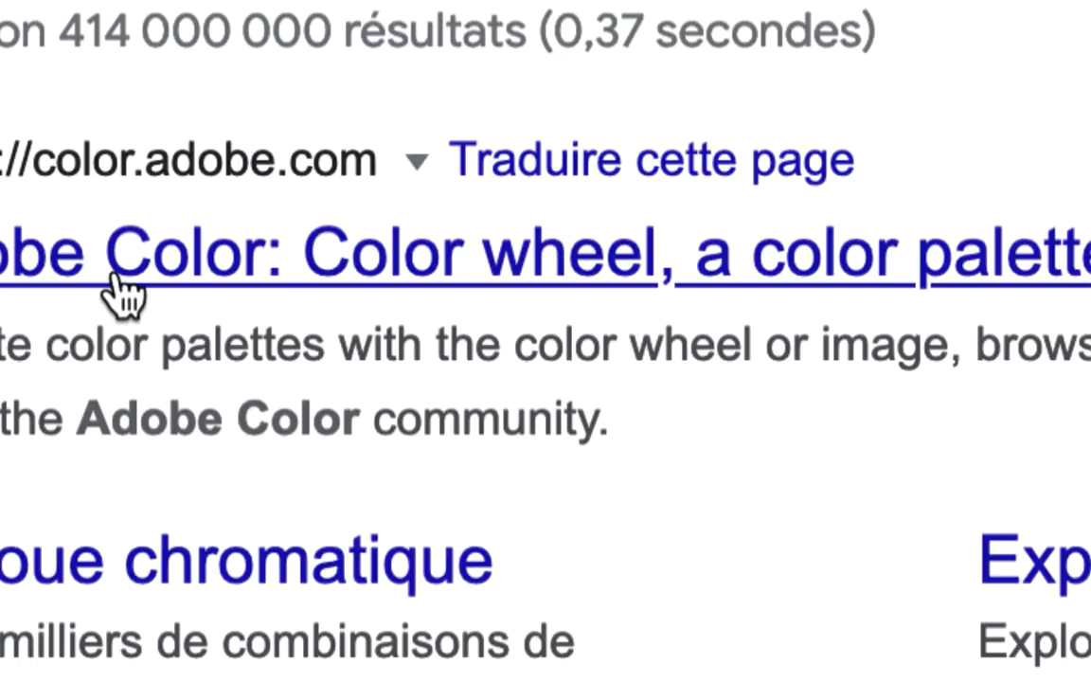
left_click(119, 273)
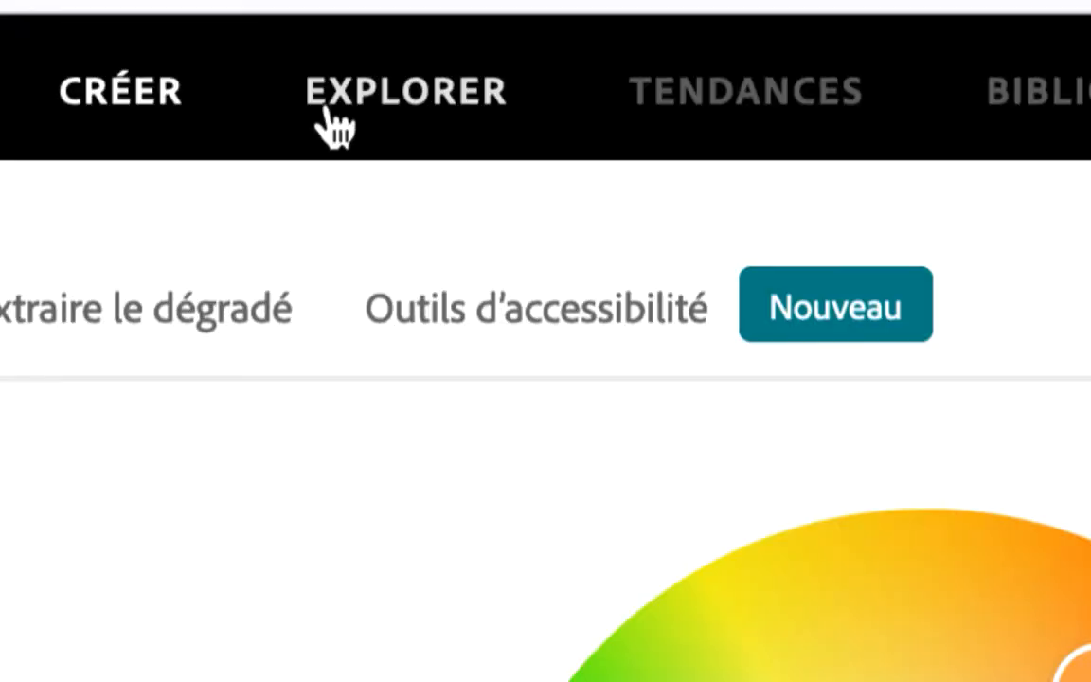
- Browse the community colour palettes on Adobe Color's Explorer page
left_click(331, 126)
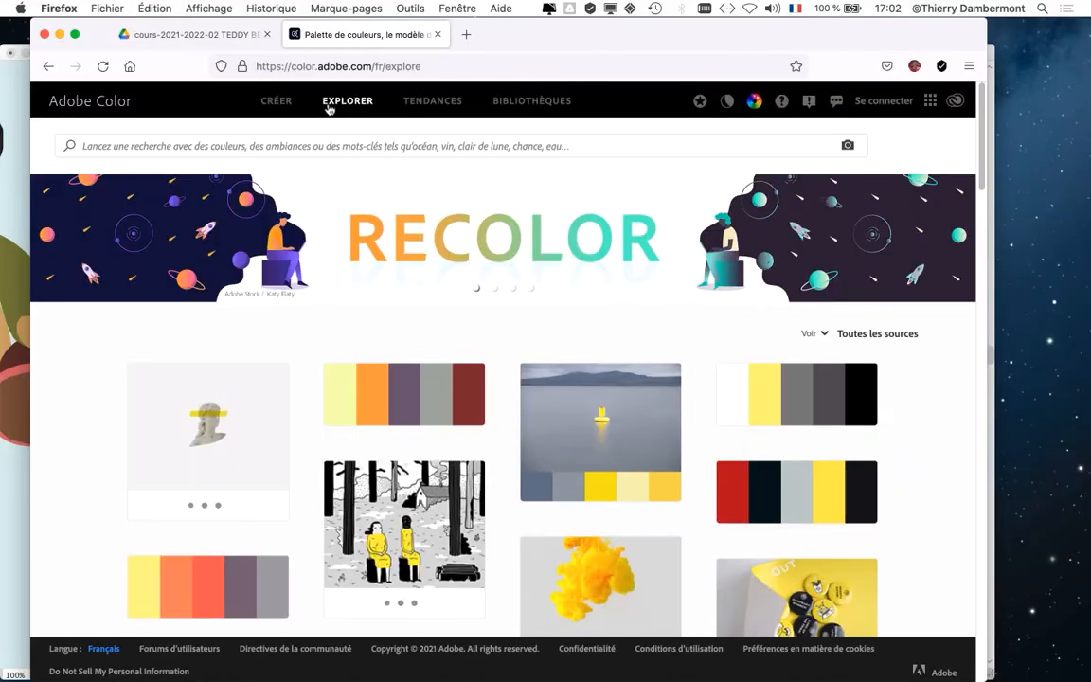
scroll(597, 365, "down", 10)
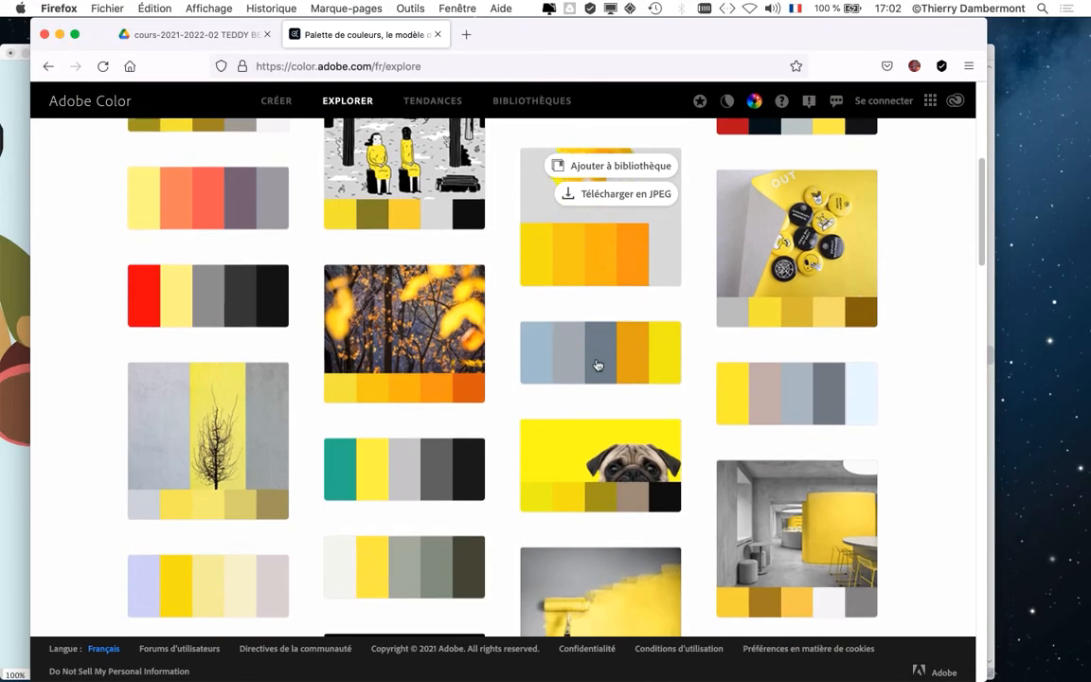
scroll(597, 368, "down", 10)
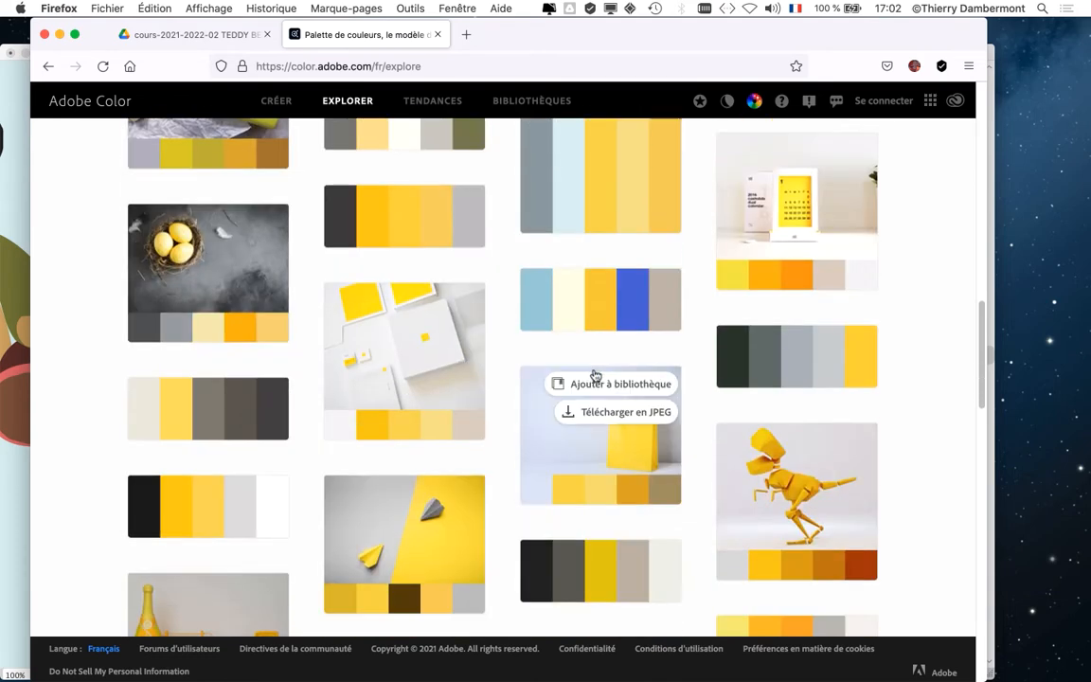
scroll(594, 377, "down", 8)
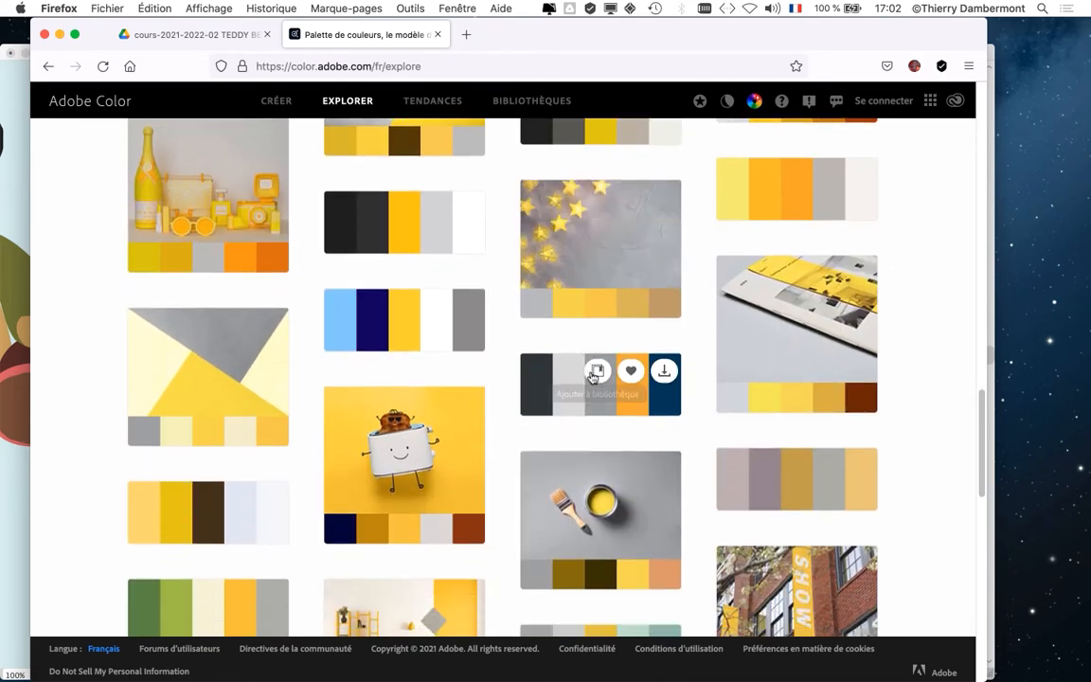
scroll(866, 376, "down", 3)
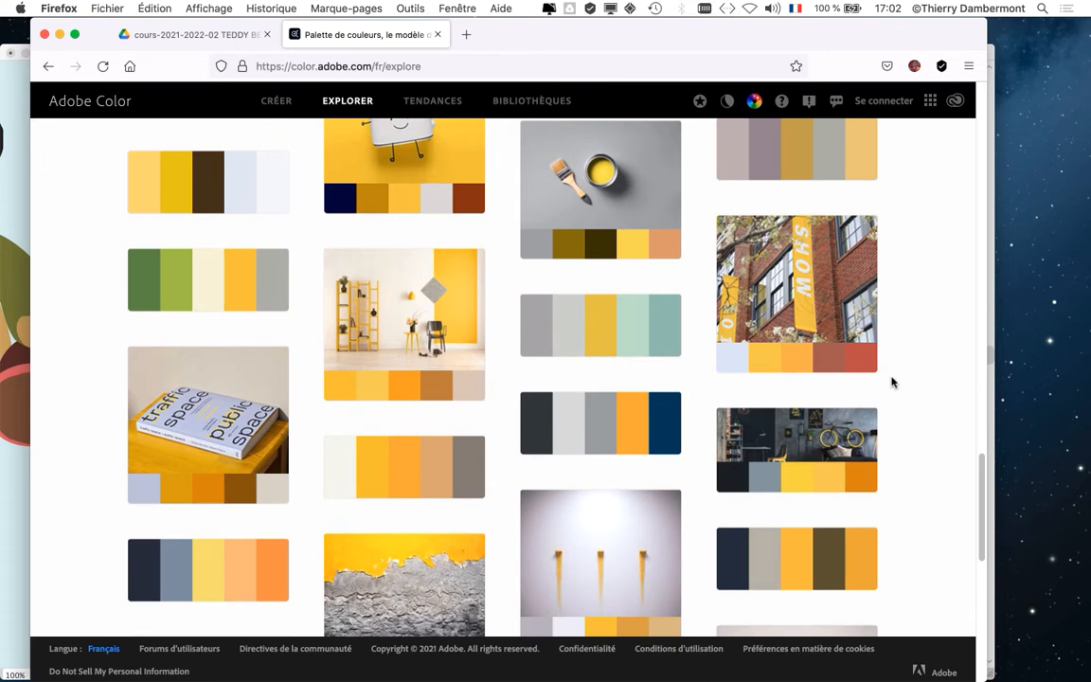
scroll(891, 382, "down", 1)
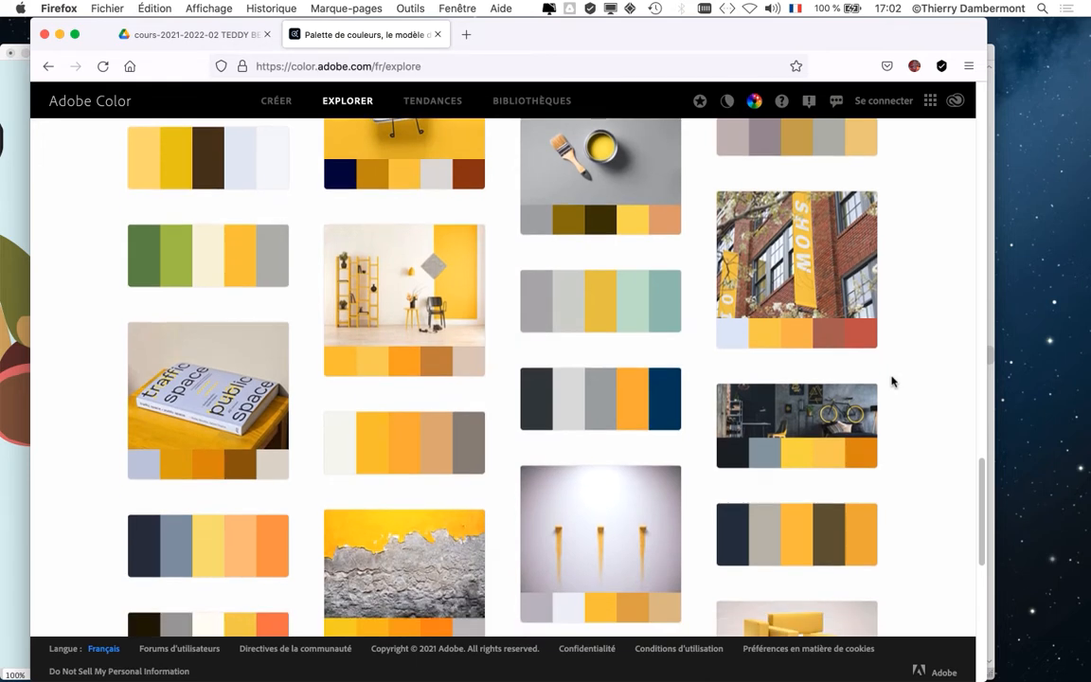
scroll(891, 381, "down", 3)
scroll(890, 382, "down", 8)
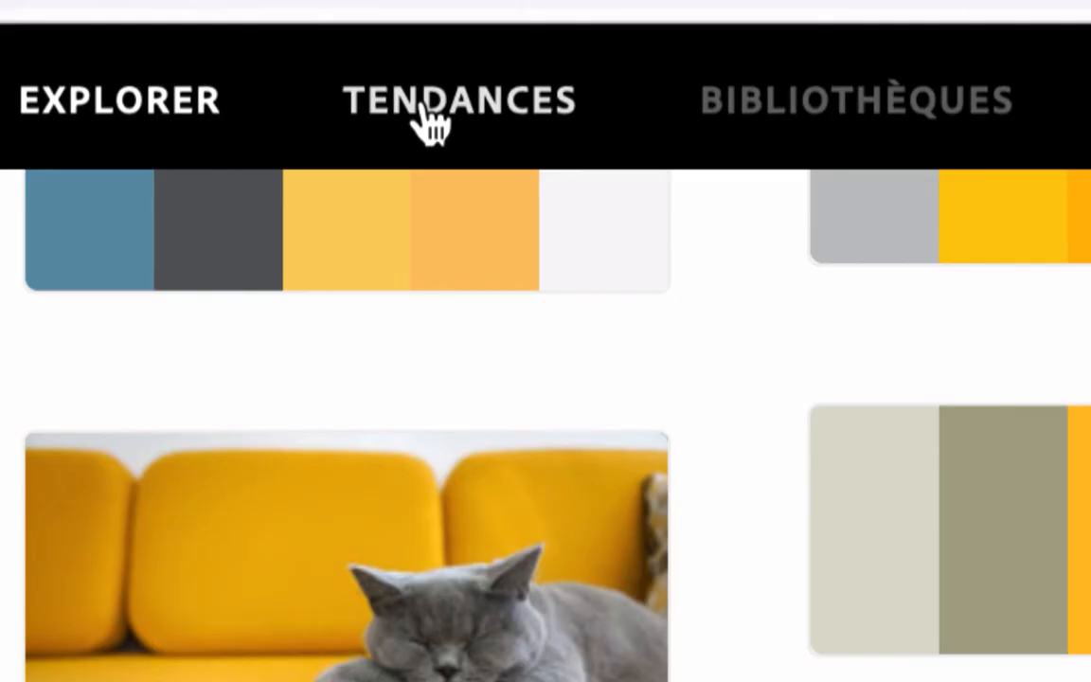
- Browse Adobe Color's Tendances page to examine the trend palettes by field, from Mode and Graphisme to Illustration and Architecture
left_click(421, 109)
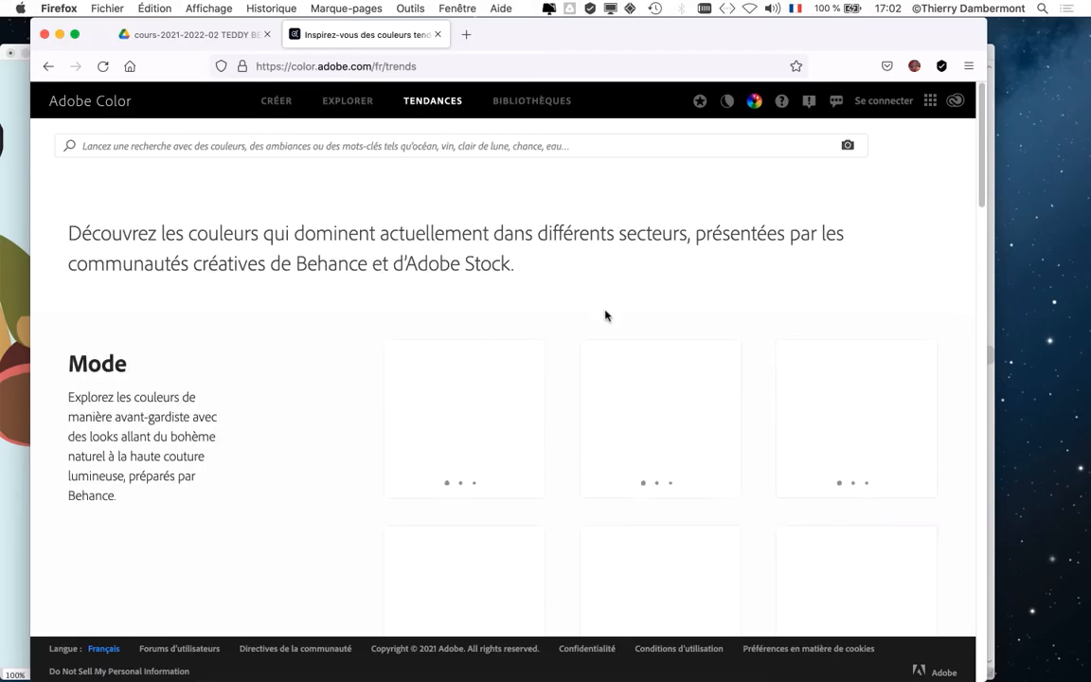
scroll(702, 322, "down", 10)
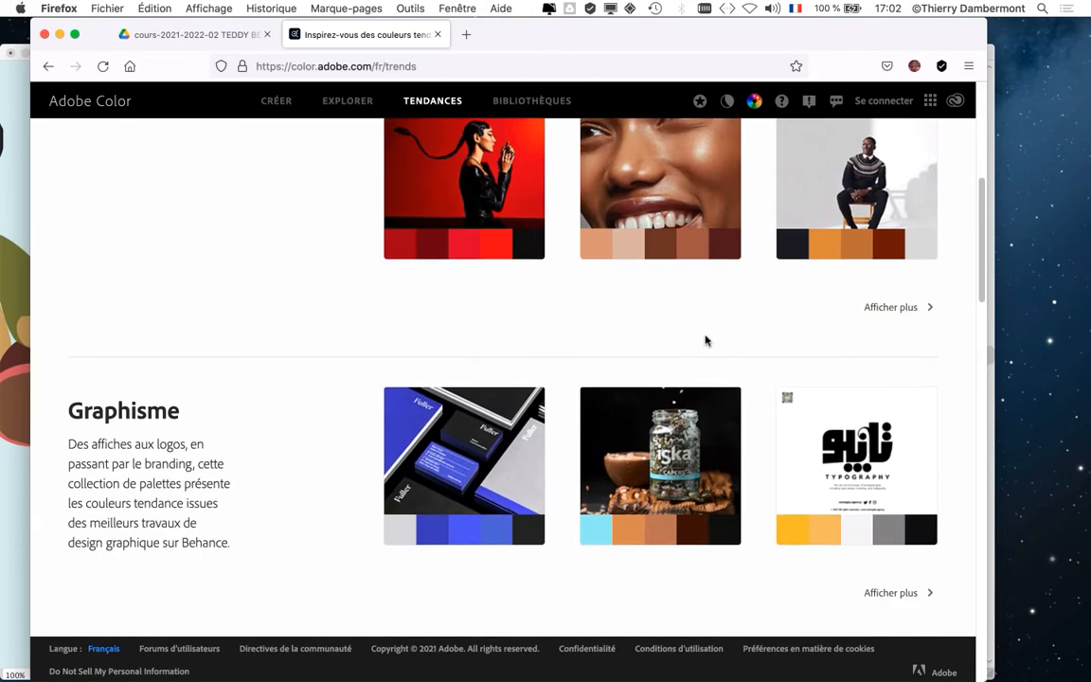
scroll(706, 343, "down", 10)
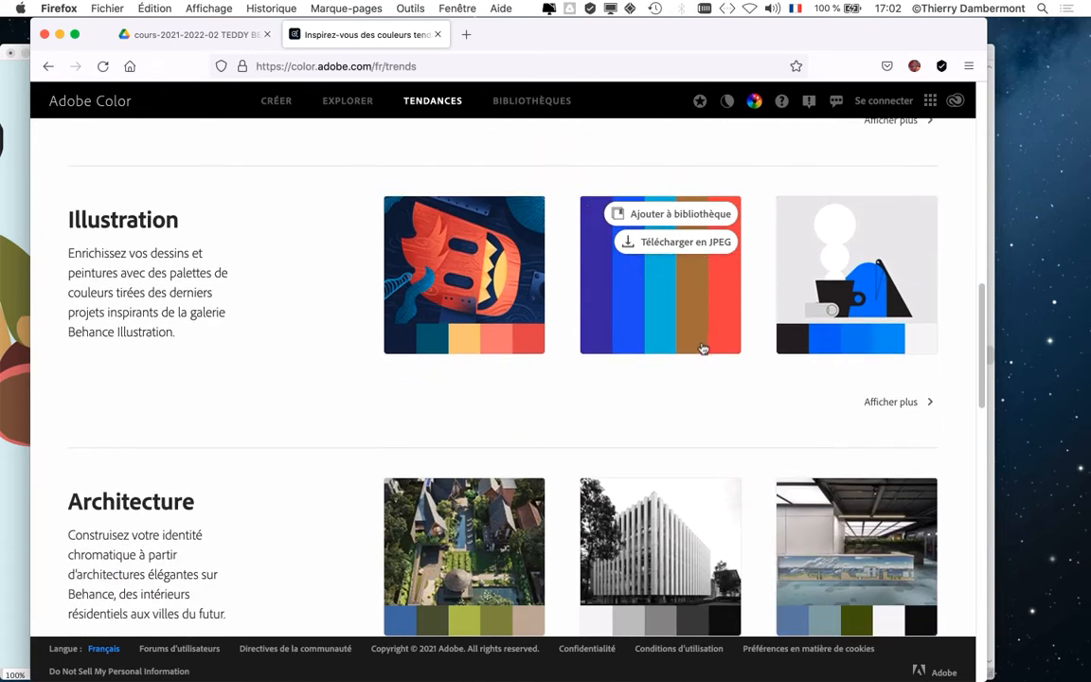
scroll(701, 365, "down", 2)
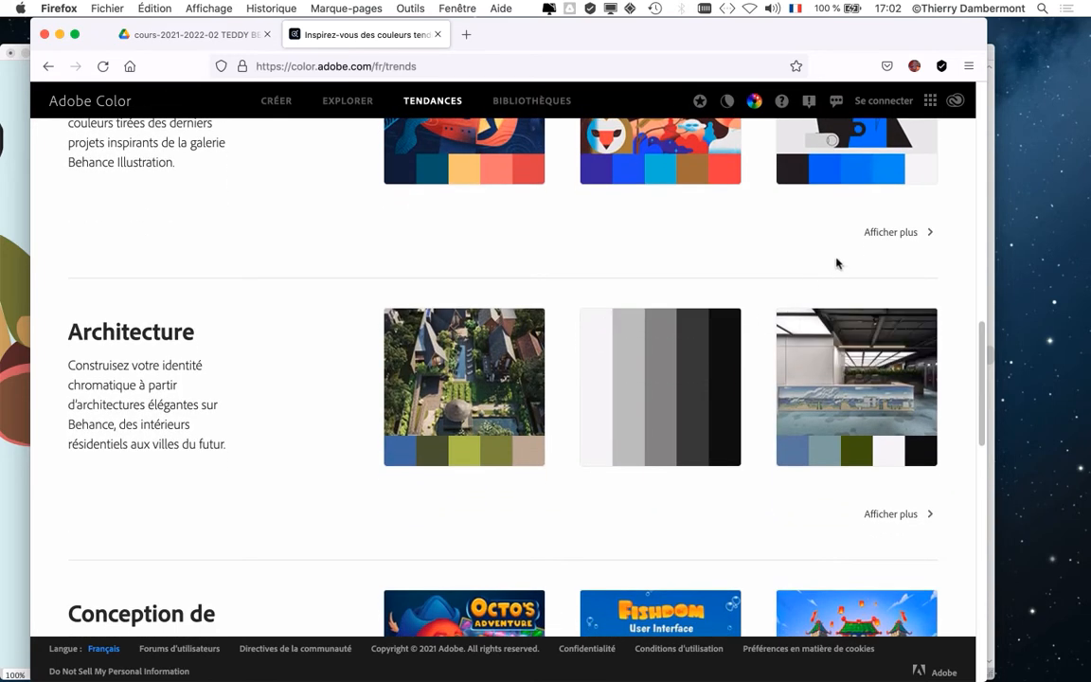
scroll(719, 270, "up", 3)
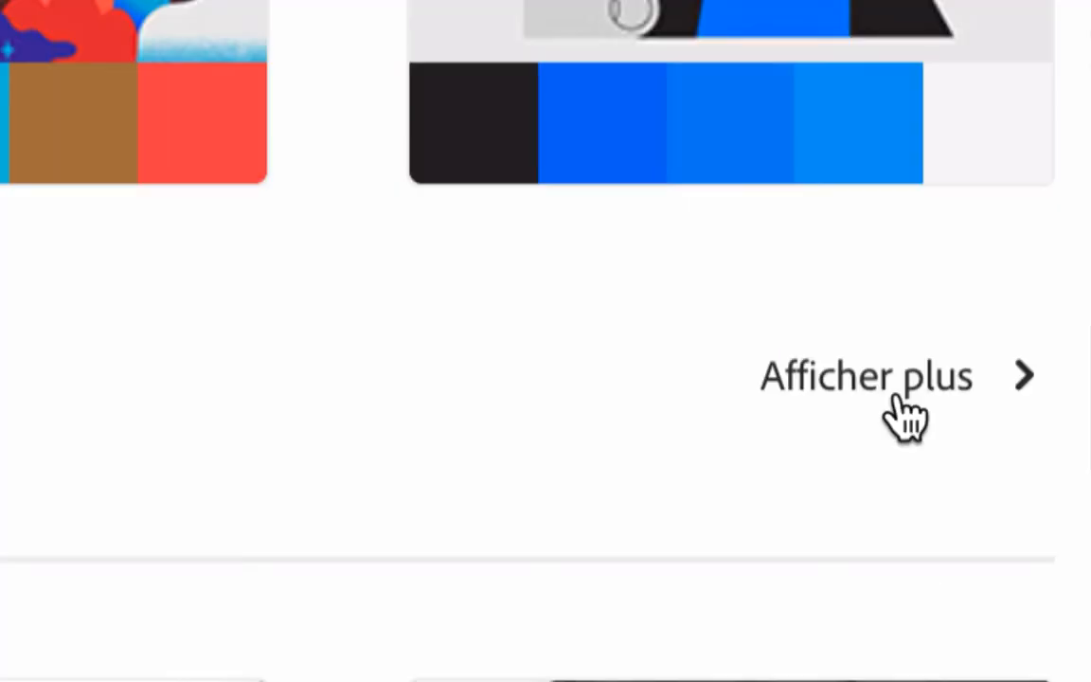
- View the full Illustration trend collection and examine the palettes on its first and second pages
left_click(896, 396)
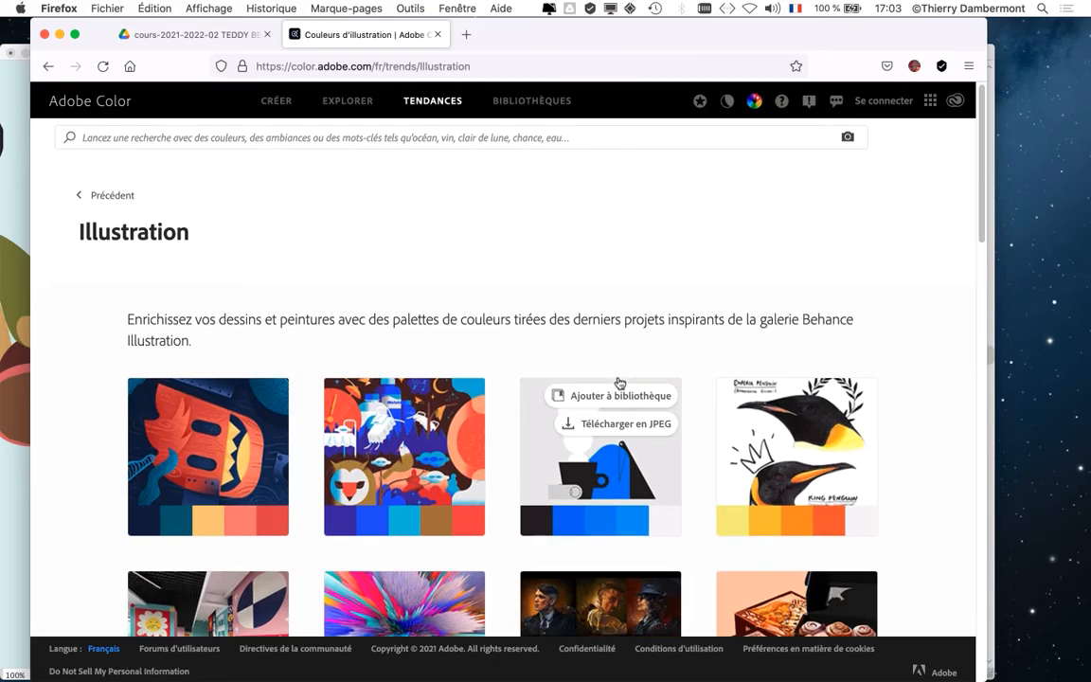
scroll(619, 382, "down", 3)
scroll(620, 382, "down", 3)
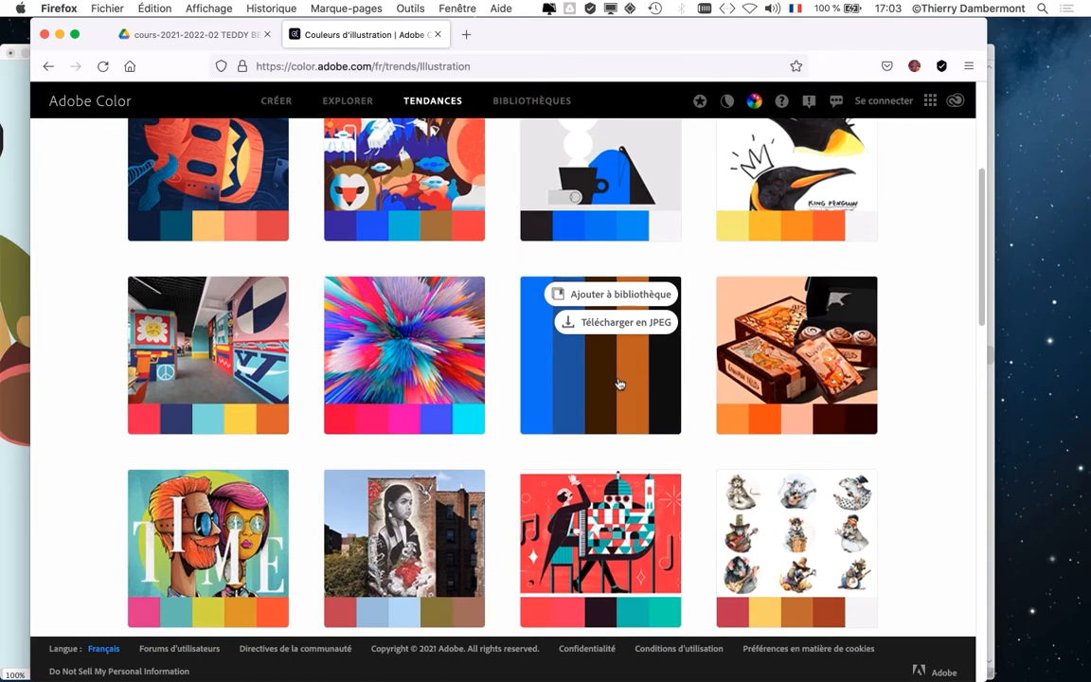
scroll(619, 383, "down", 10)
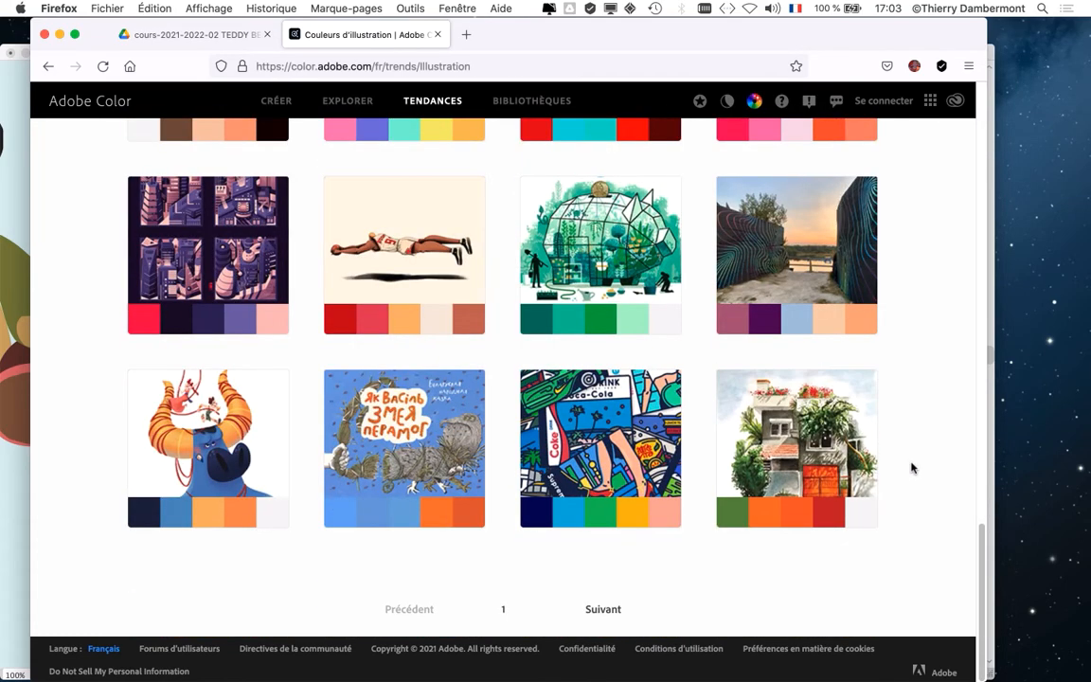
left_click(600, 611)
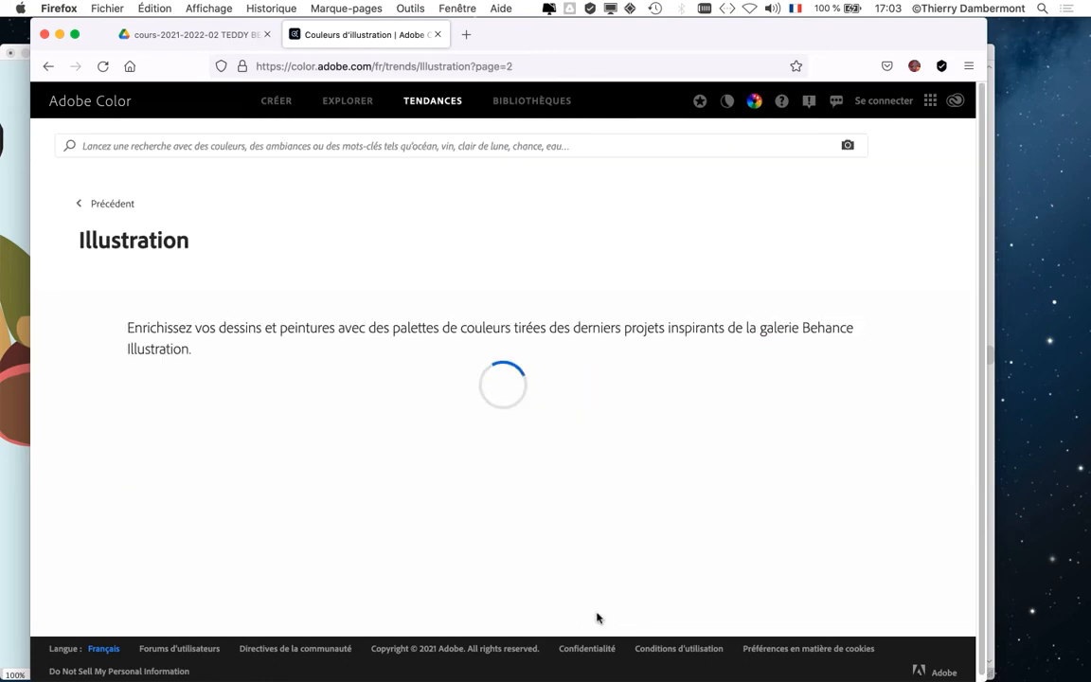
scroll(597, 581, "down", 5)
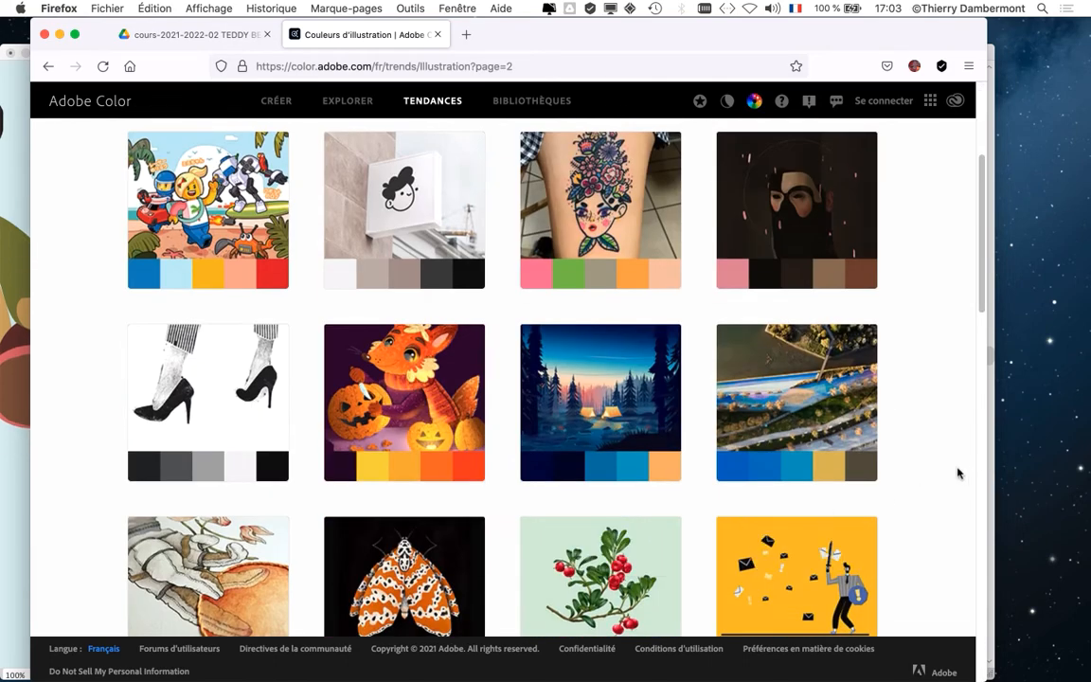
scroll(957, 478, "down", 3)
scroll(953, 483, "down", 10)
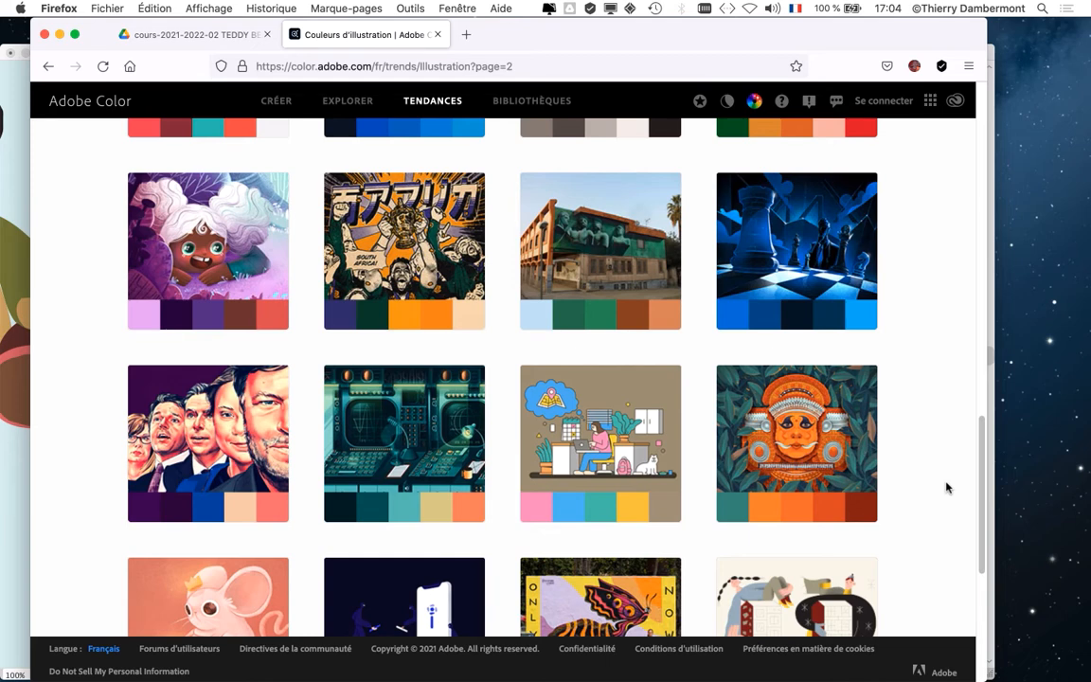
- Switch back to Illustrator, bring all the bears into view and move the Aspect panel clear of the artwork
key("super+Tab")
key("super+Tab")
mouse_move(588, 239)
key("super+Tab")
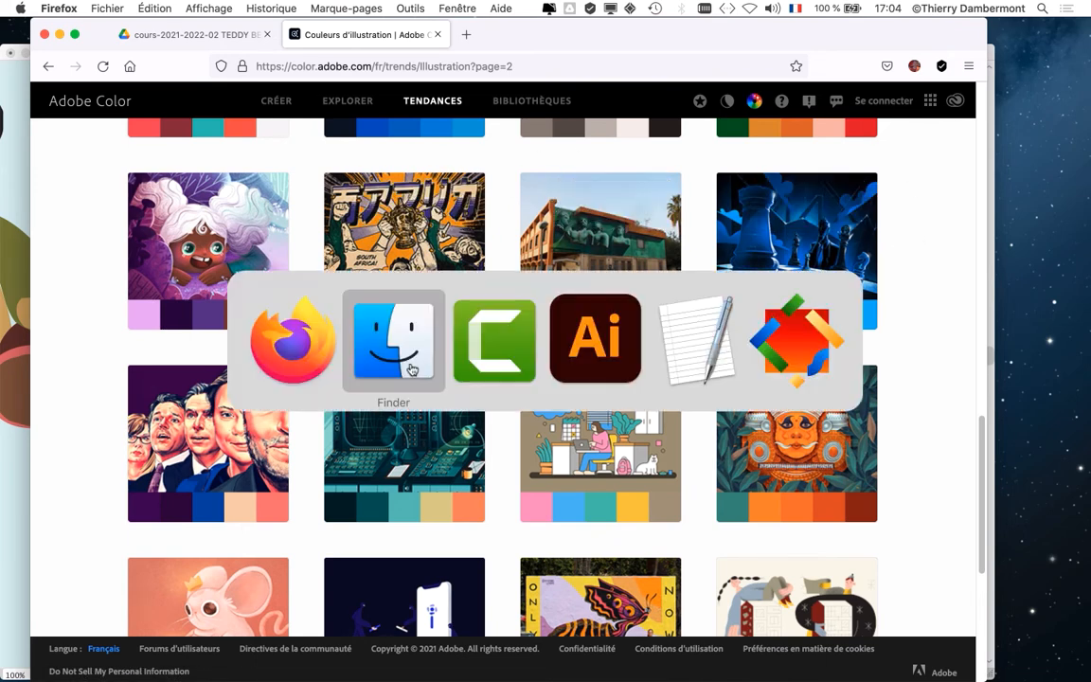
left_click(592, 358)
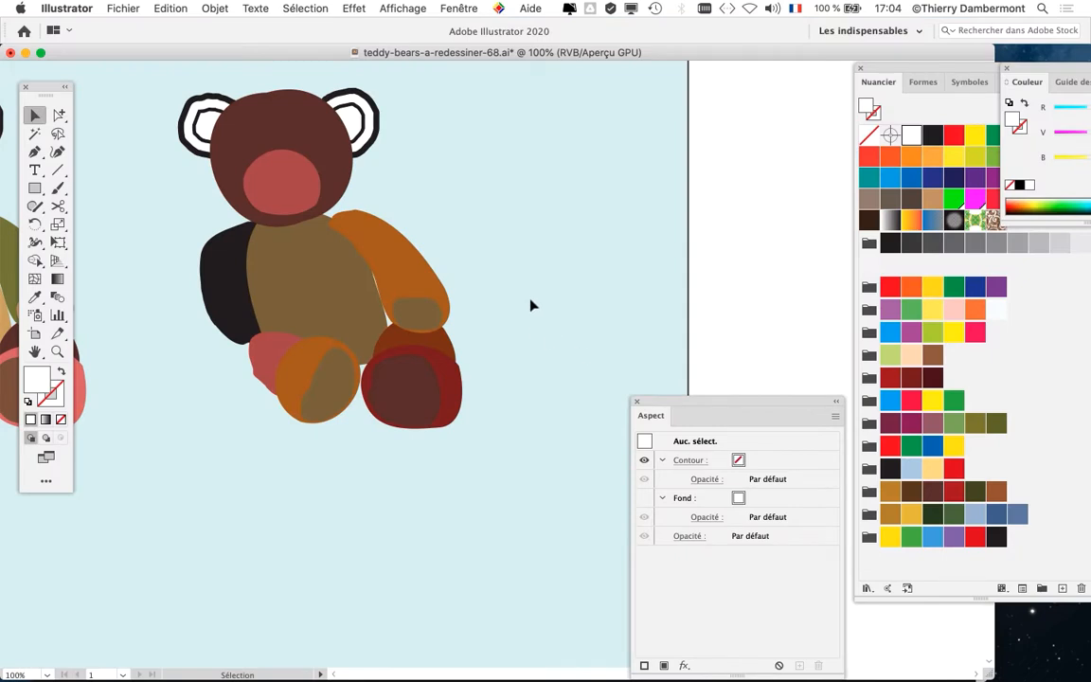
scroll(296, 355, "down", 1)
left_click_drag(301, 384, 498, 424)
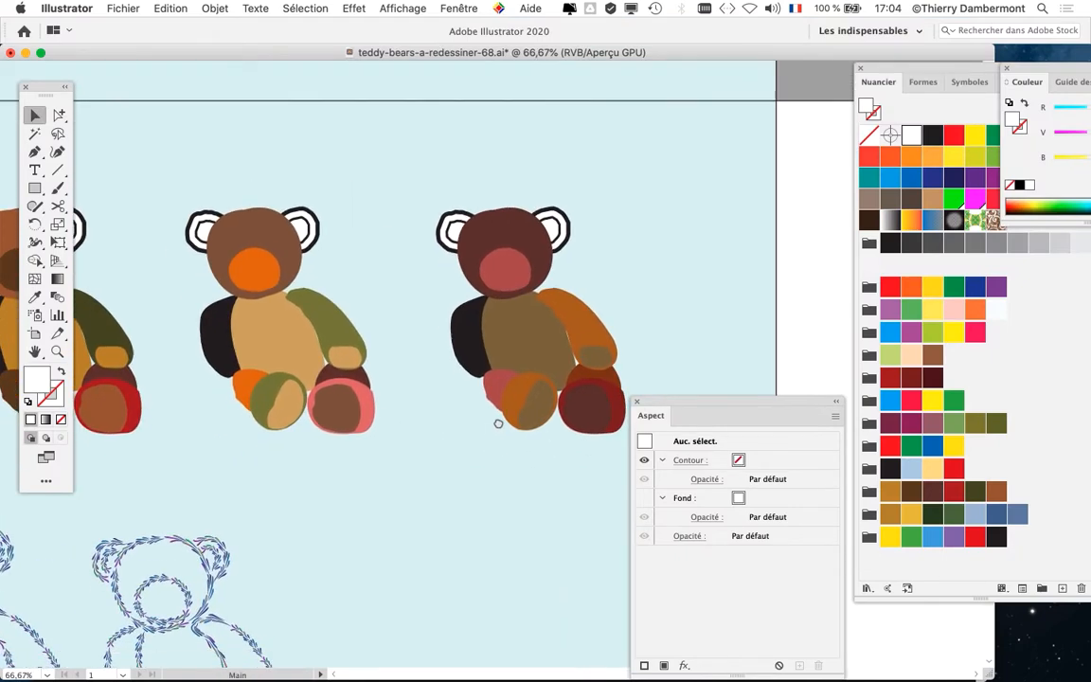
scroll(315, 346, "down", 2)
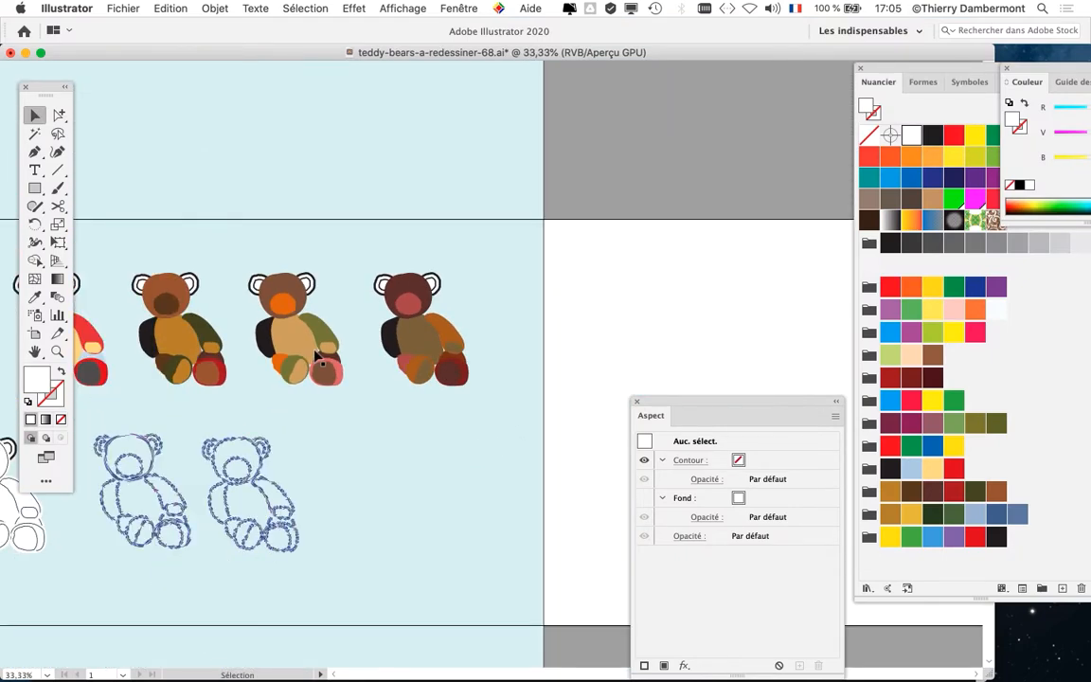
scroll(316, 354, "down", 1)
left_click_drag(480, 311, 499, 304)
left_click_drag(593, 276, 590, 267)
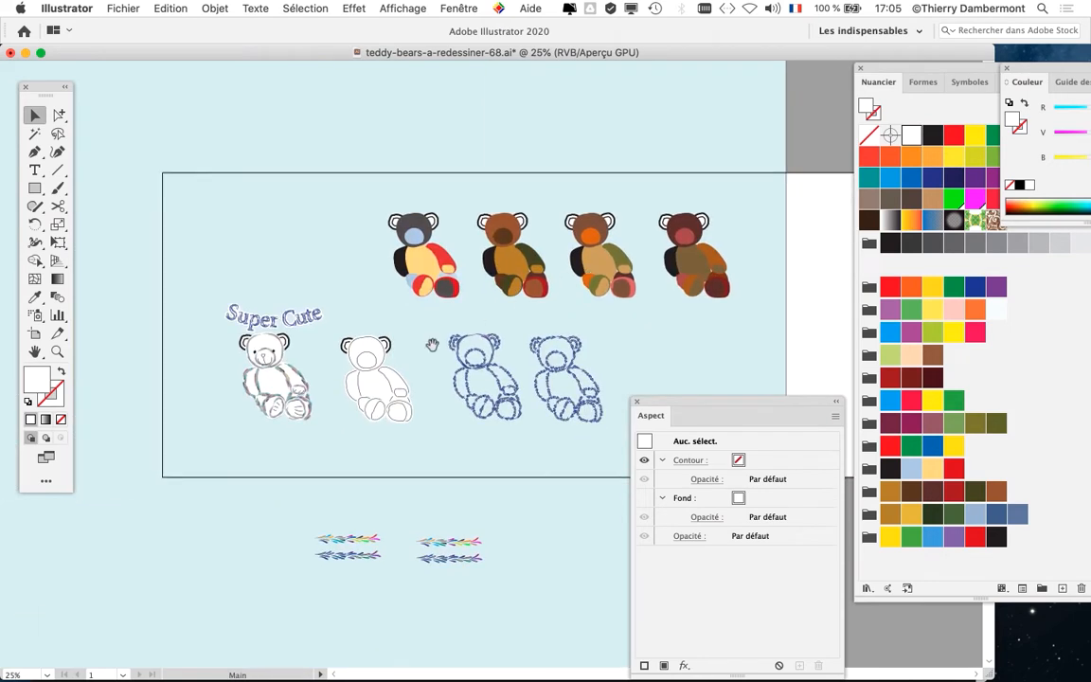
left_click_drag(652, 409, 656, 499)
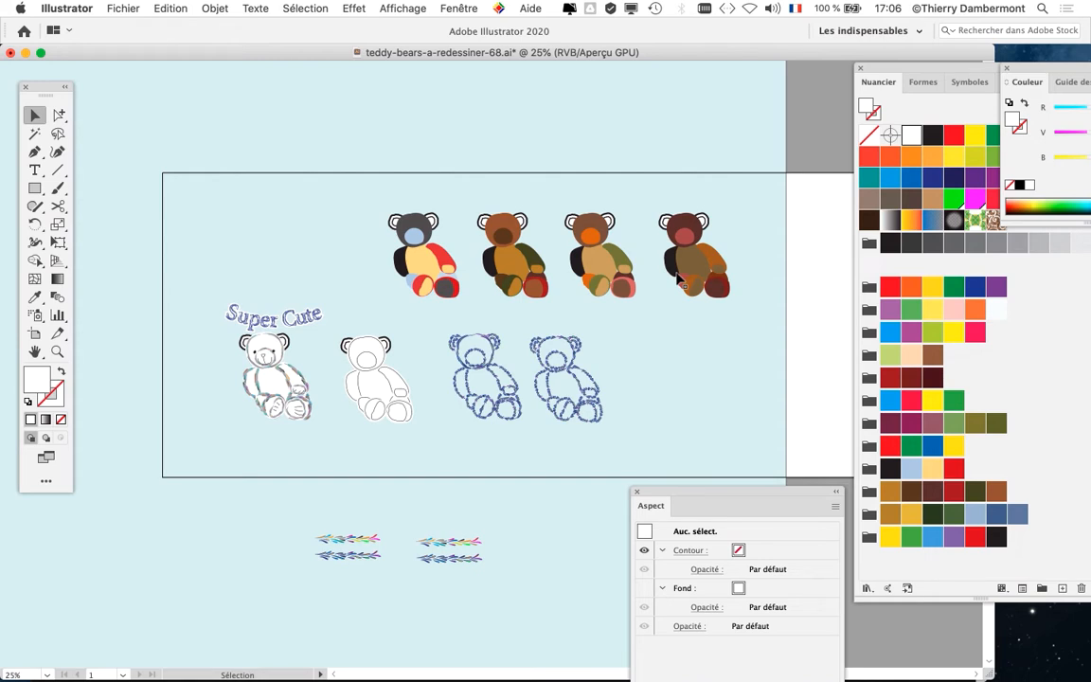
- Select the whole bear with the orange muzzle and place a duplicate of it above the row of coloured bears
scroll(589, 324, "right", 4)
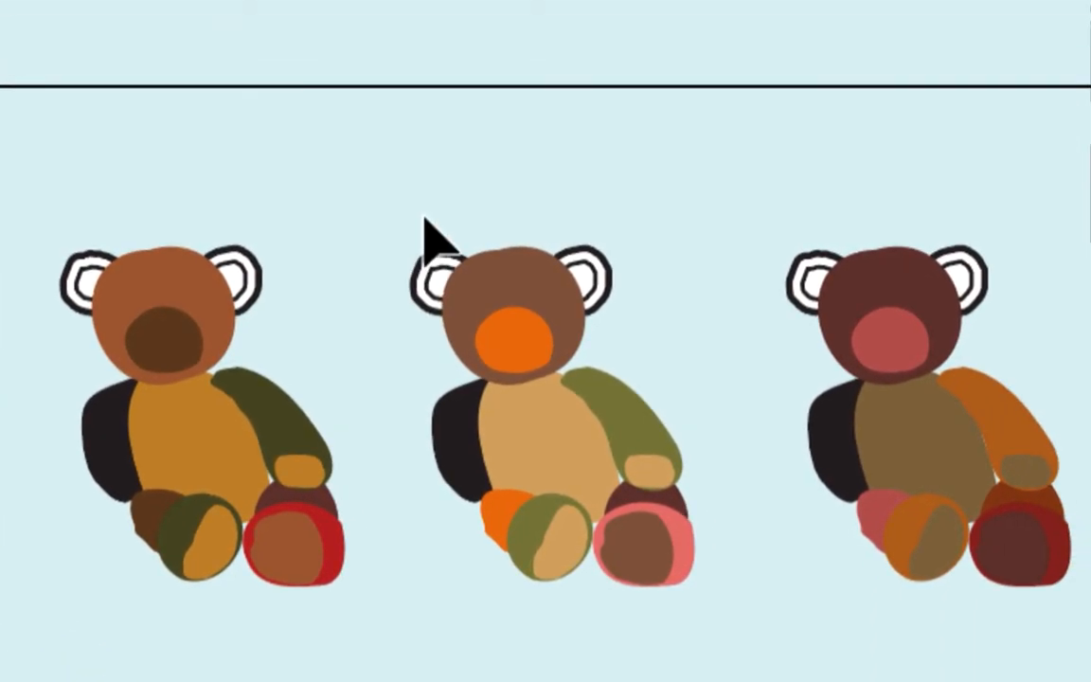
left_click_drag(504, 5, 569, 106)
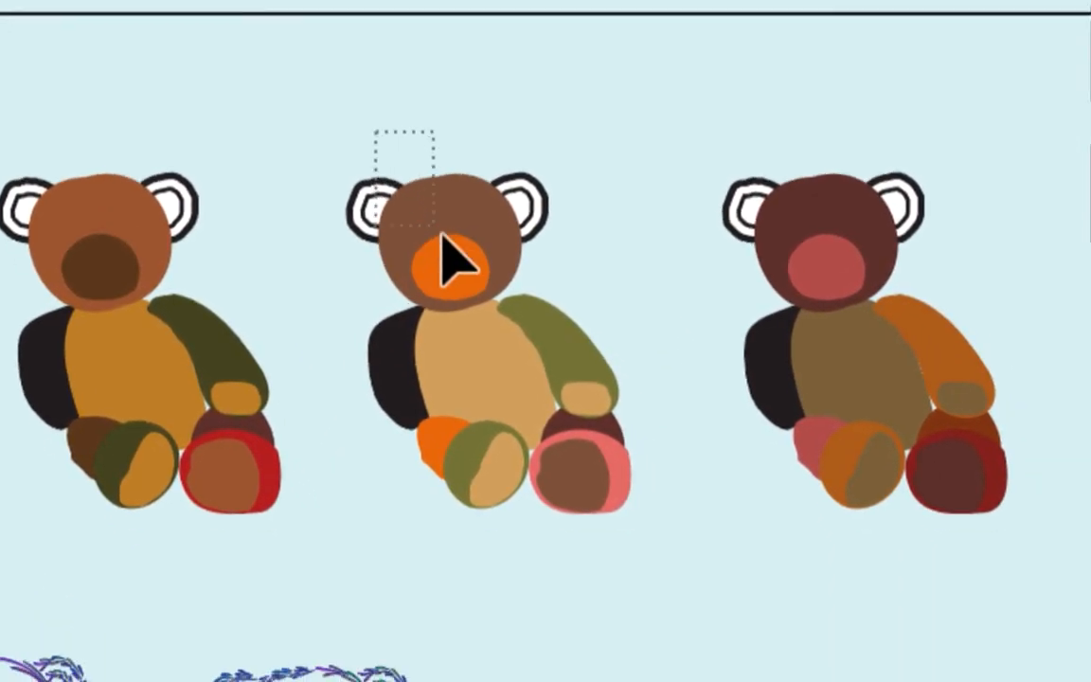
left_click_drag(441, 236, 604, 526)
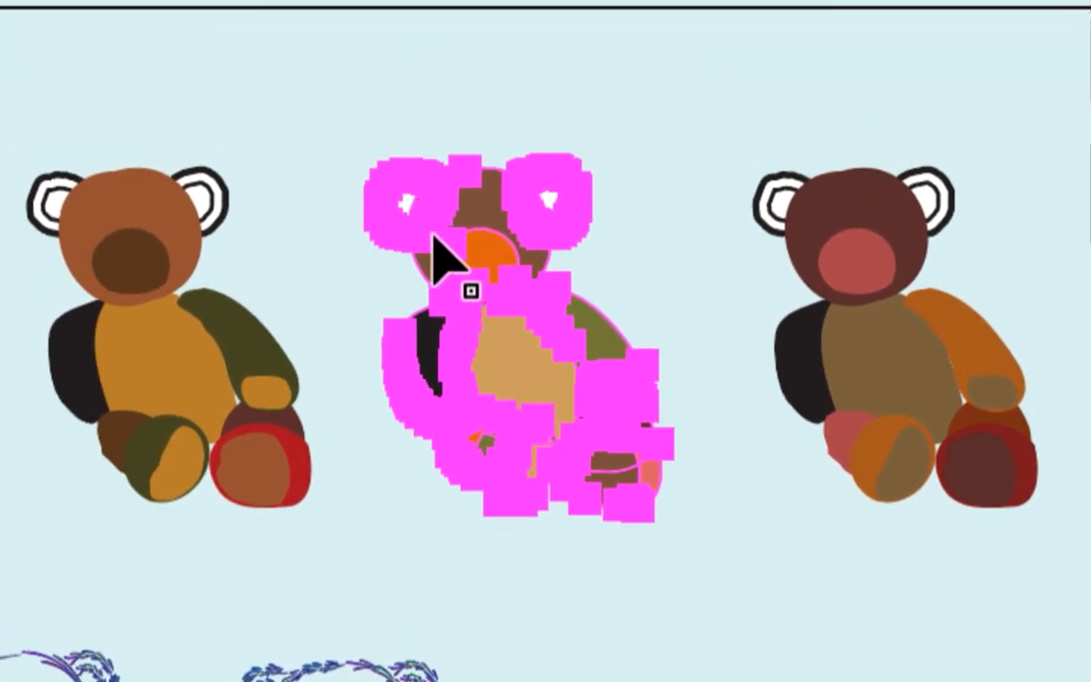
left_click(429, 210)
left_click_drag(425, 206, 473, 301)
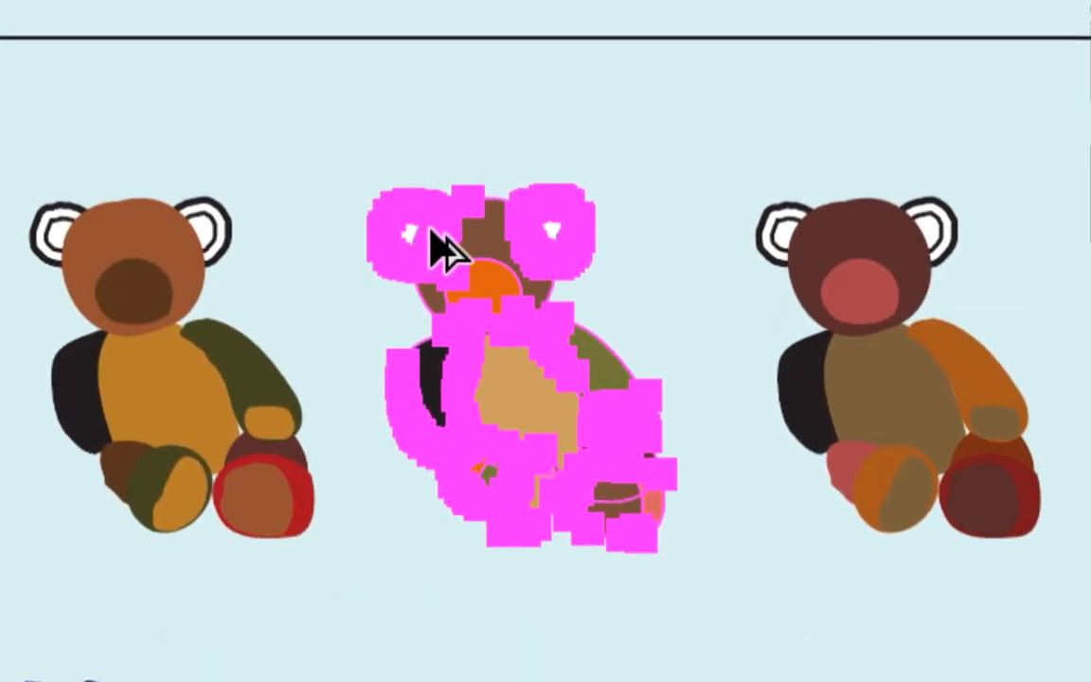
left_click_drag(431, 231, 420, 142)
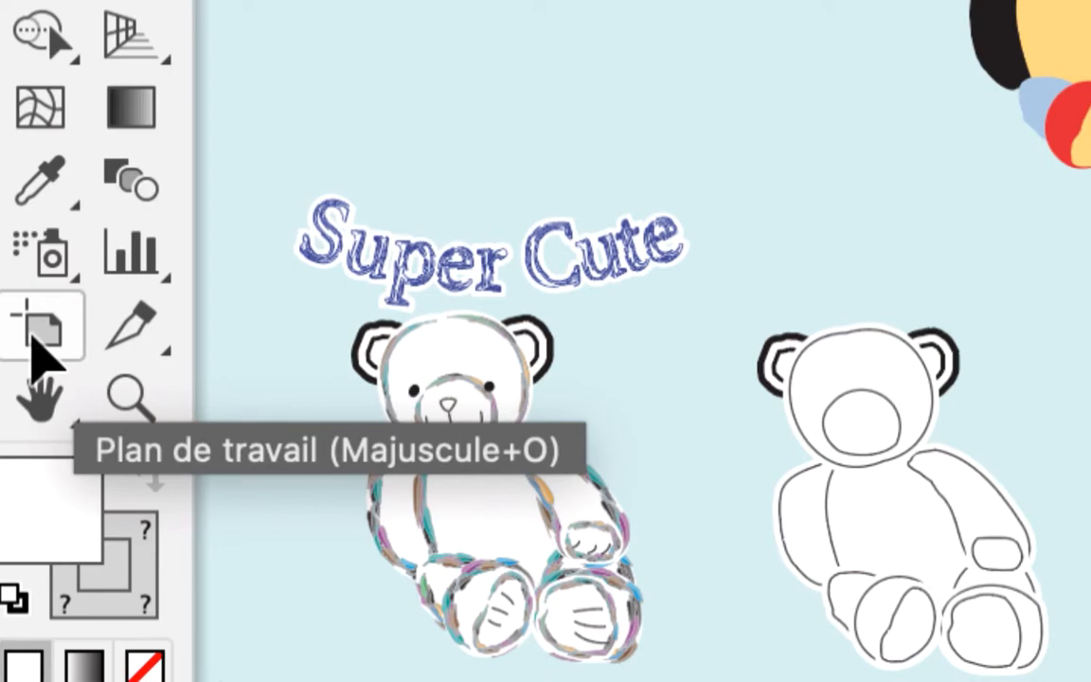
- Extend the top edge of the artboard upward with the Artboard tool so it encloses the duplicated bear
left_click(35, 337)
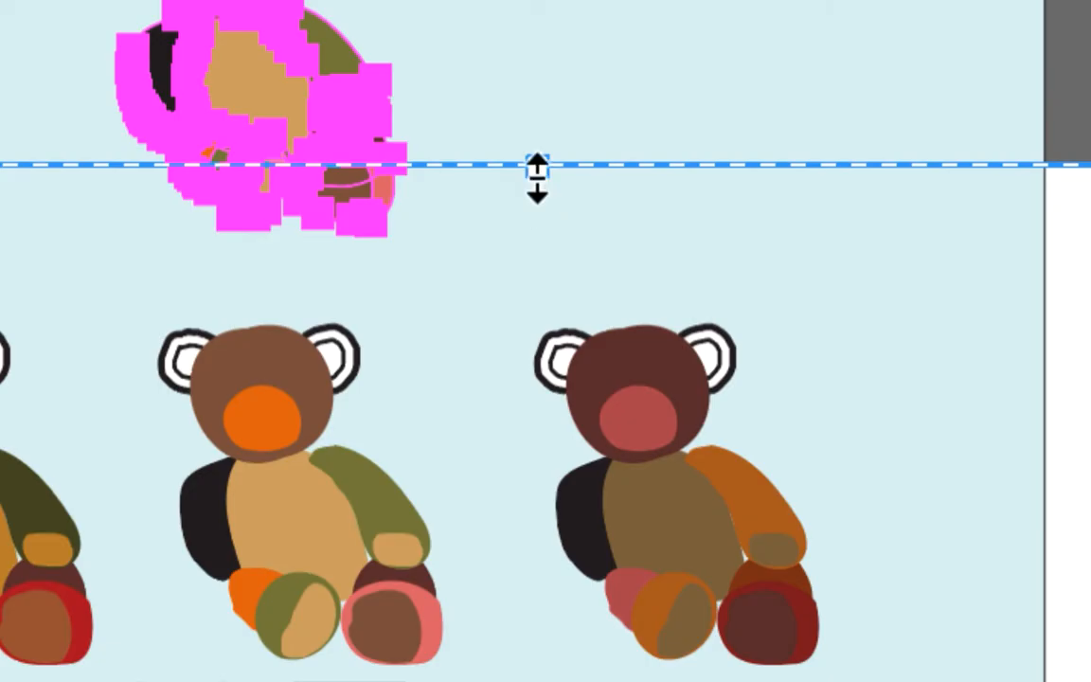
mouse_move(537, 175)
left_mouse_down()
mouse_move(538, 92)
mouse_move(538, 185)
left_mouse_up()
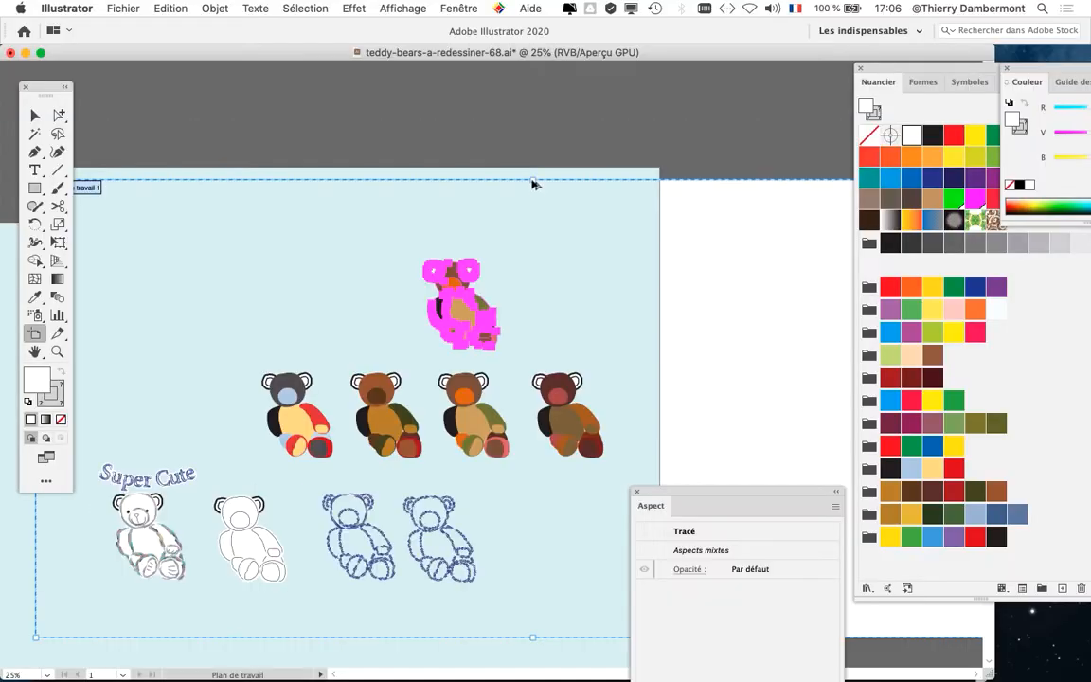
scroll(573, 298, "down", 2)
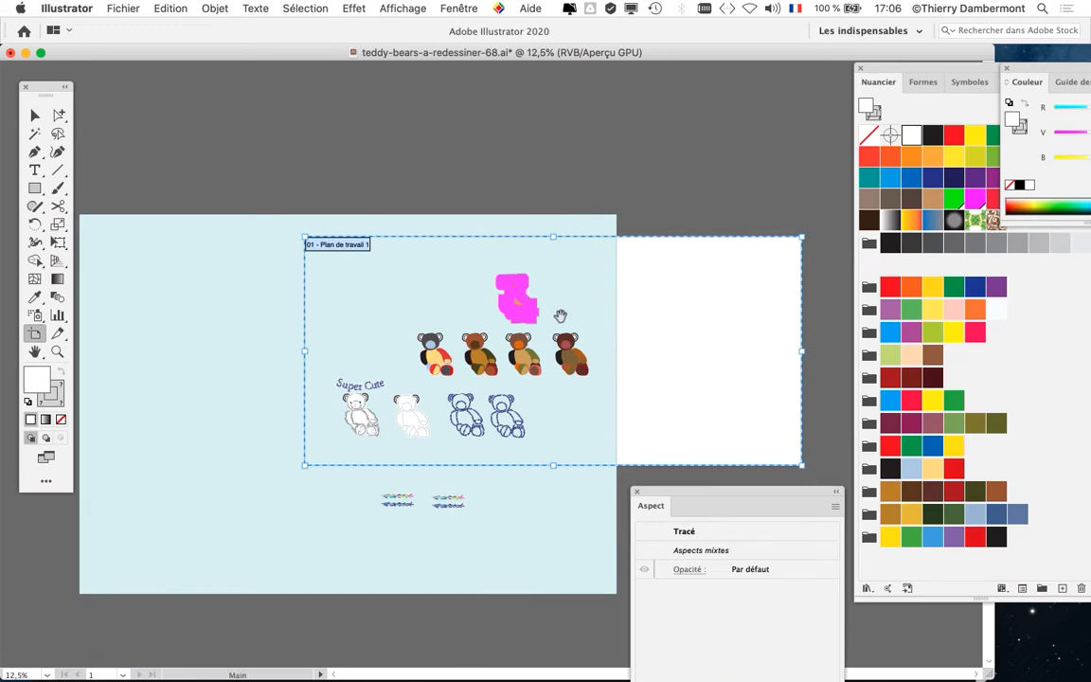
- Display the Calques (Layers) panel beside the bears and unlock the fond coloré layer
left_click_drag(557, 315, 528, 200)
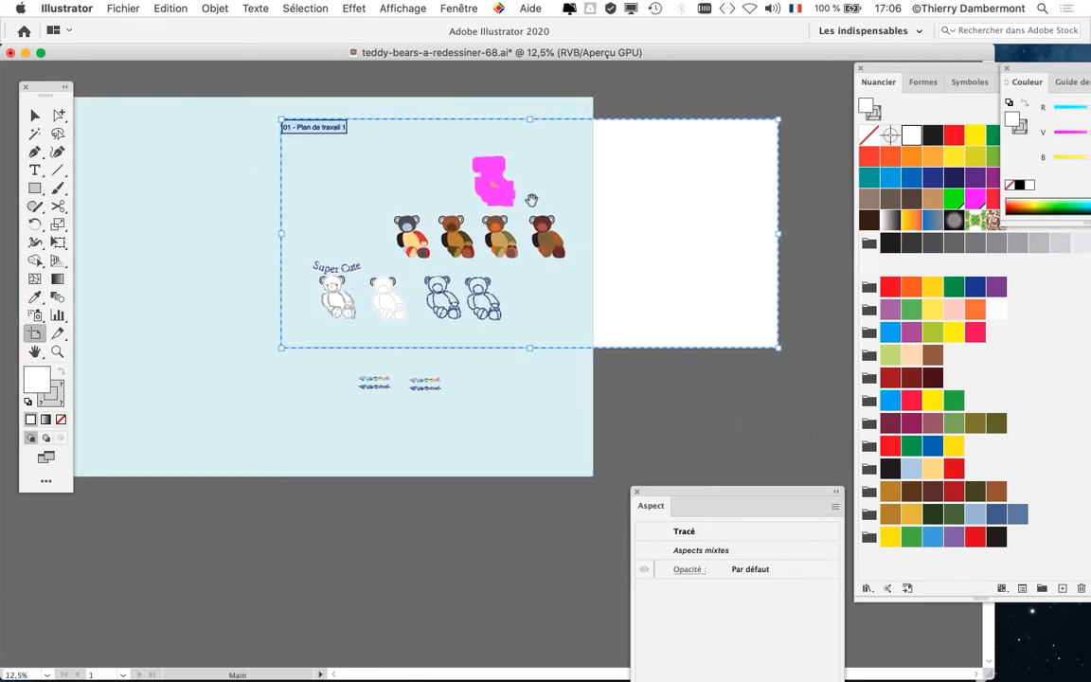
left_click_drag(113, 111, 136, 108)
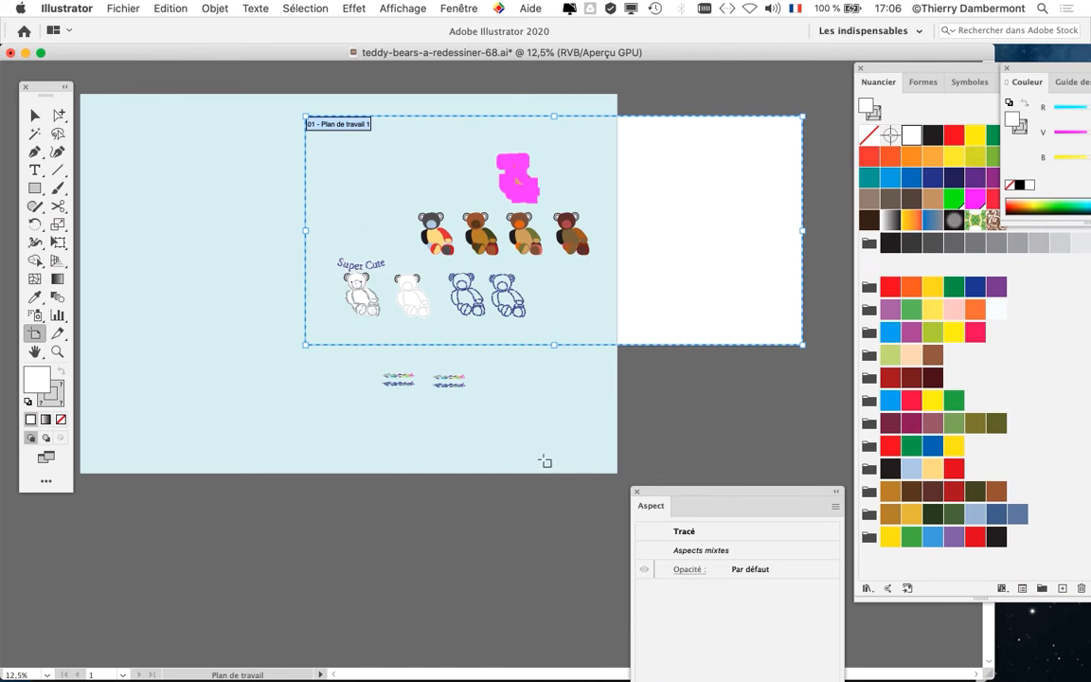
left_click(436, 11)
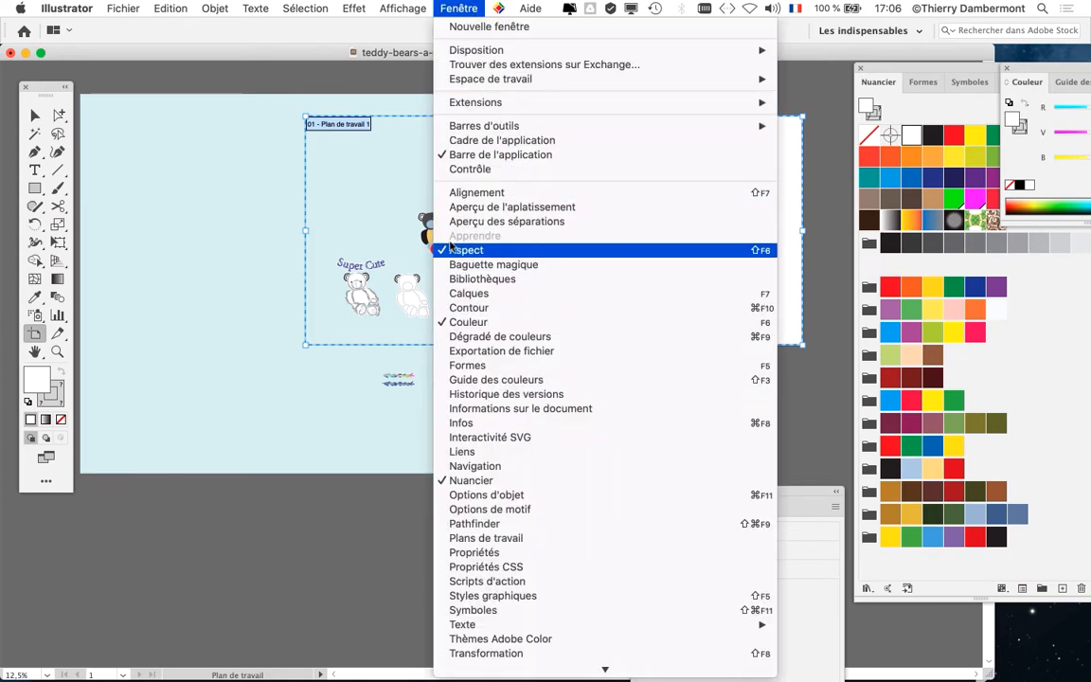
left_click(840, 86)
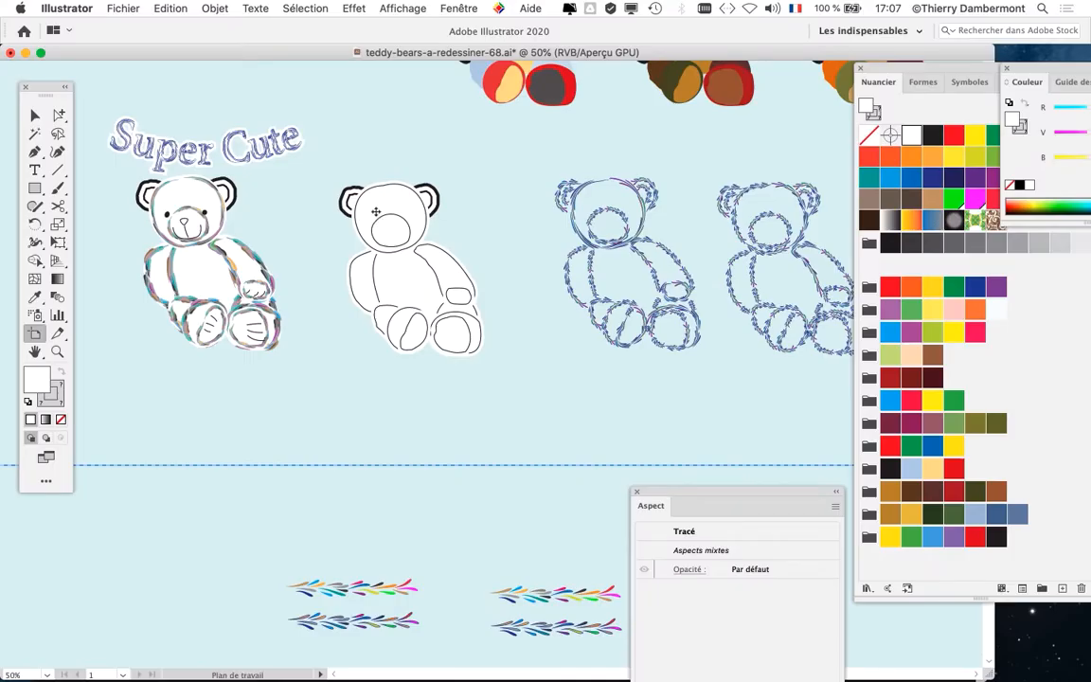
left_click_drag(384, 240, 346, 293)
left_click(459, 8)
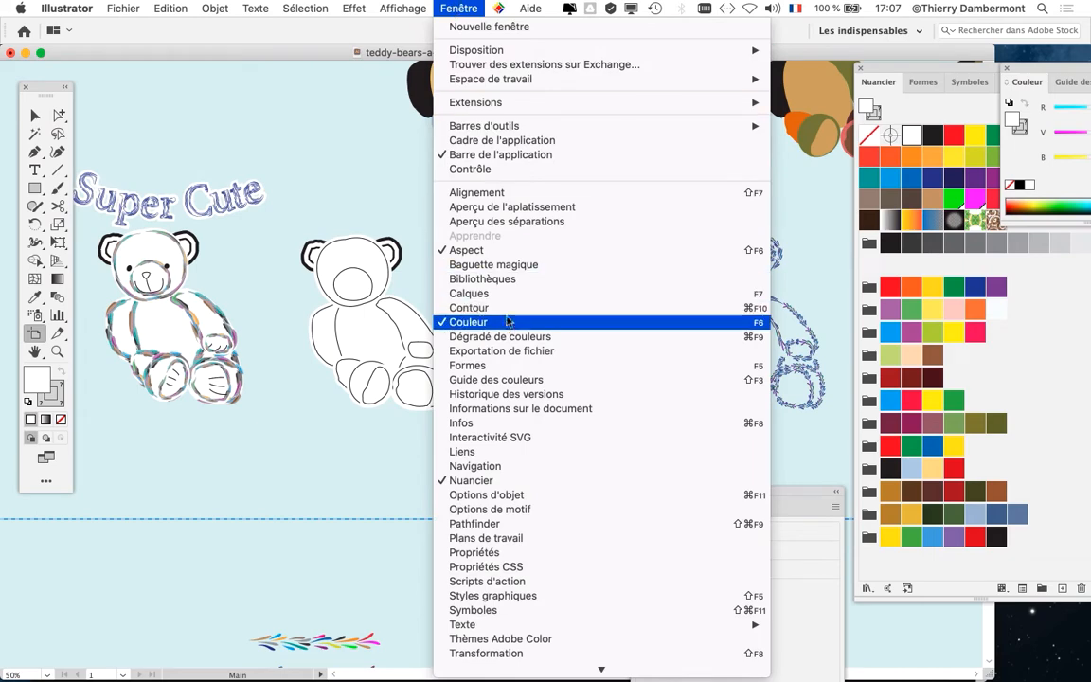
left_click(473, 293)
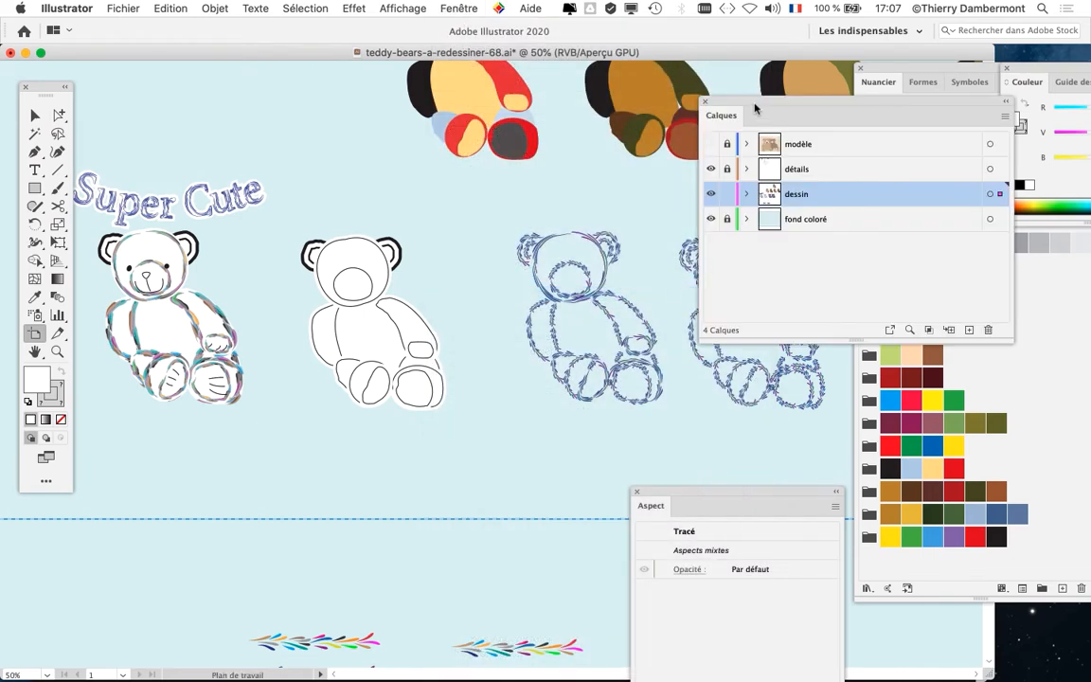
left_click_drag(755, 108, 557, 139)
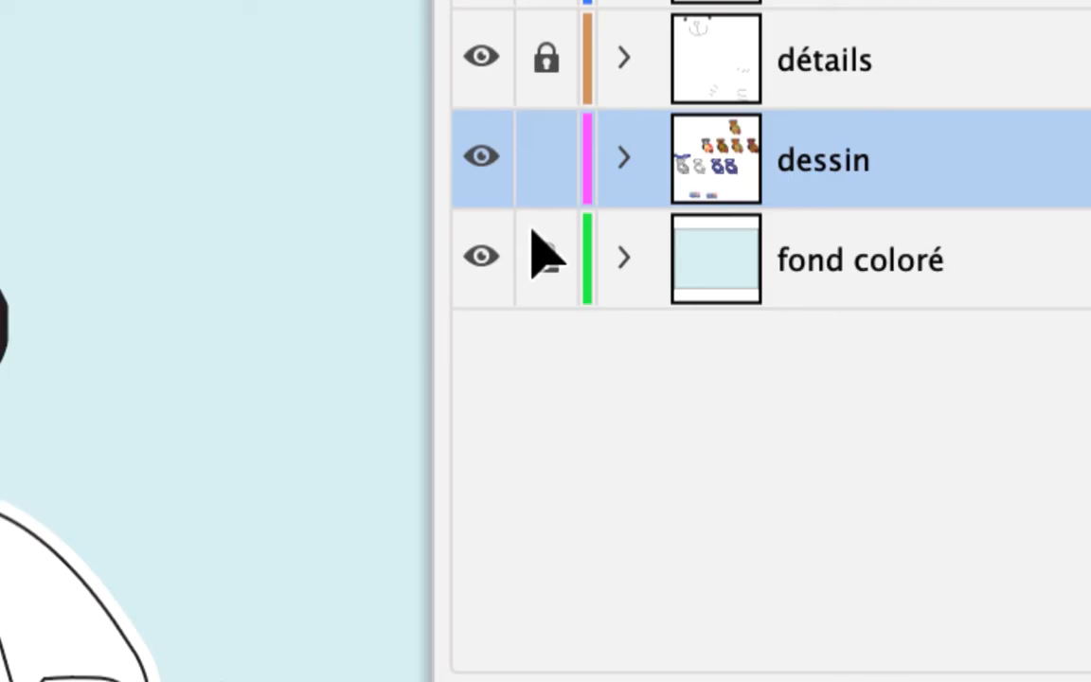
left_click(536, 236)
left_click(536, 237)
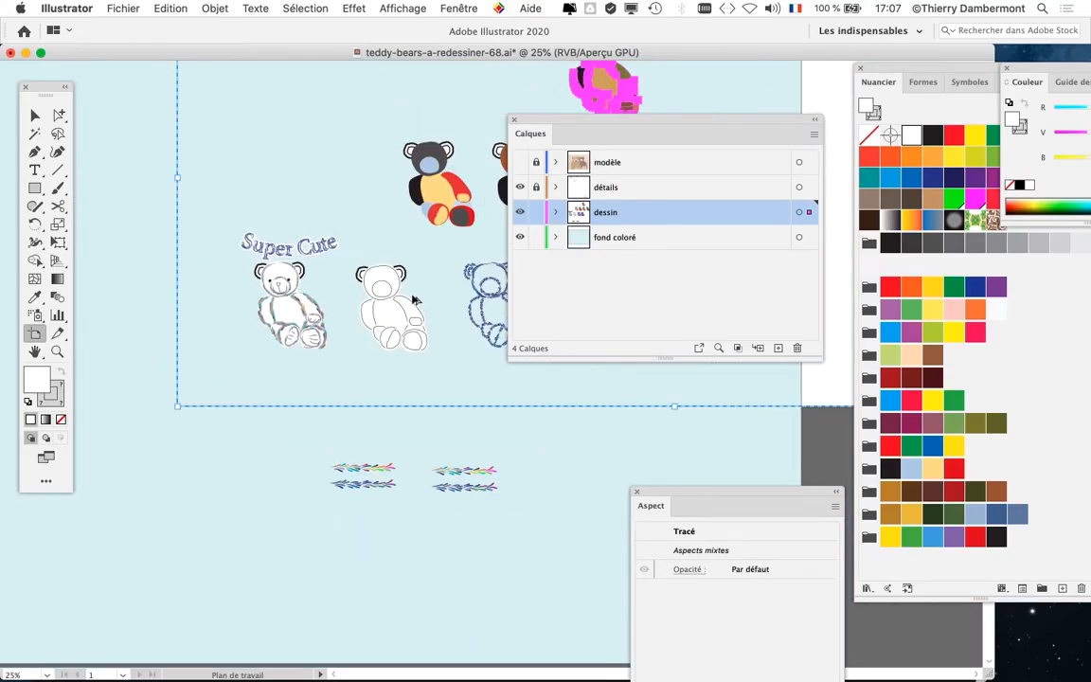
- Move the Calques panel clear of the artwork and shift the pale blue background rectangle right over the artboard
scroll(370, 266, "down", 1)
scroll(355, 268, "up", 3)
left_click(35, 115)
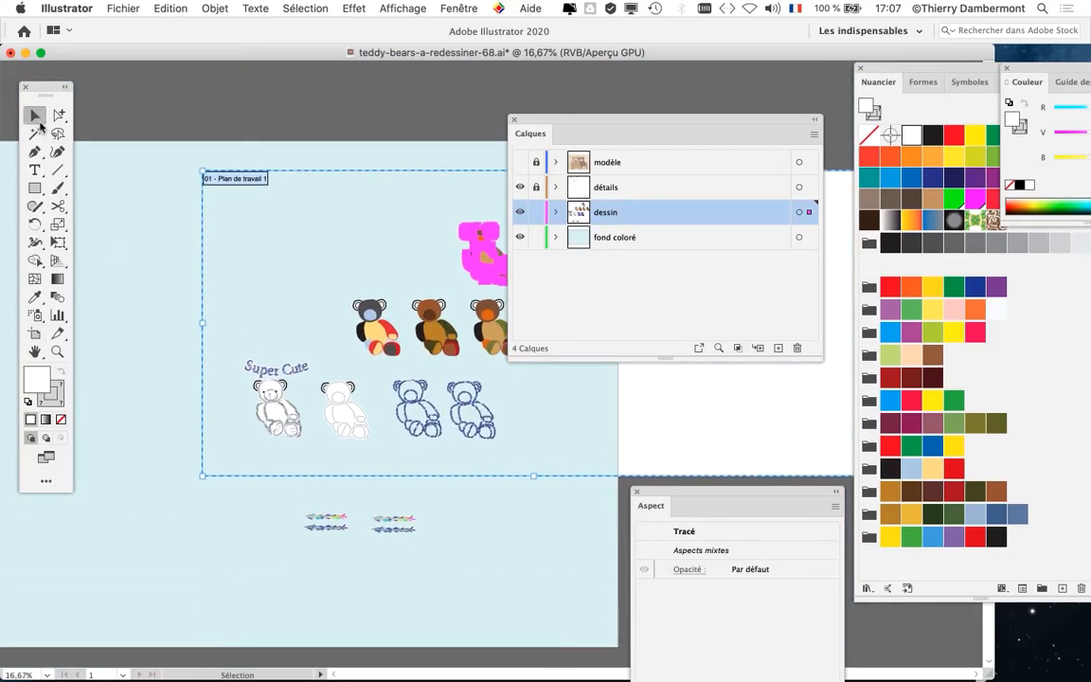
scroll(294, 200, "down", 2)
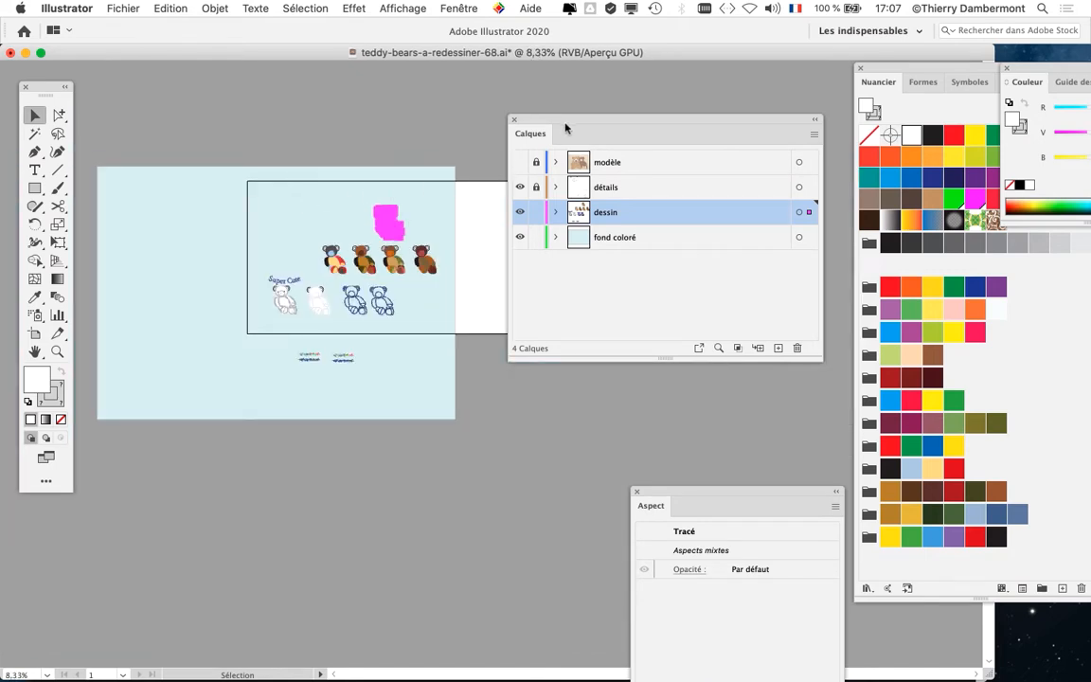
left_click_drag(565, 127, 351, 477)
left_click(182, 233)
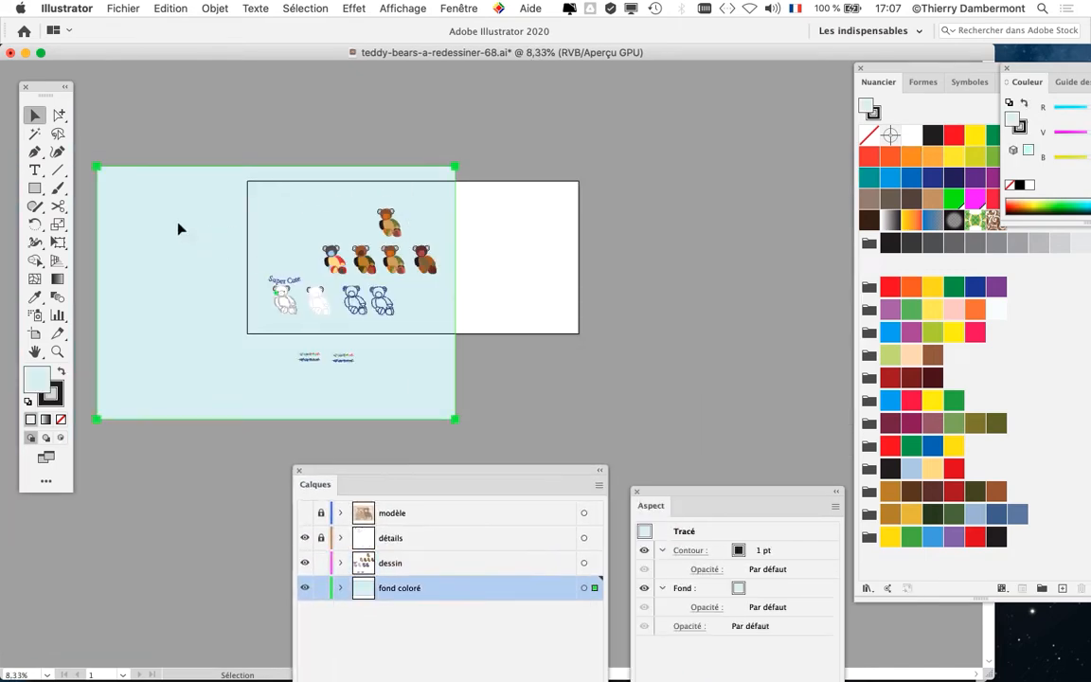
left_click_drag(180, 228, 288, 213)
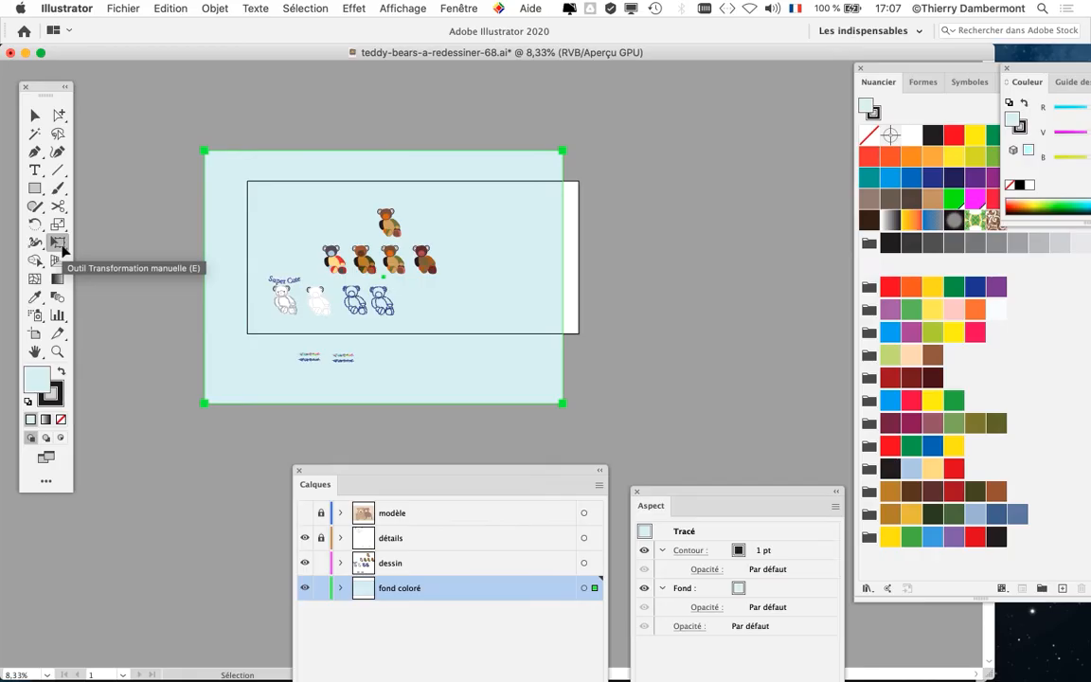
- Widen and shorten the background rectangle with Free Transform so it surrounds the whole artboard, and lock the fond coloré layer
left_click(62, 251)
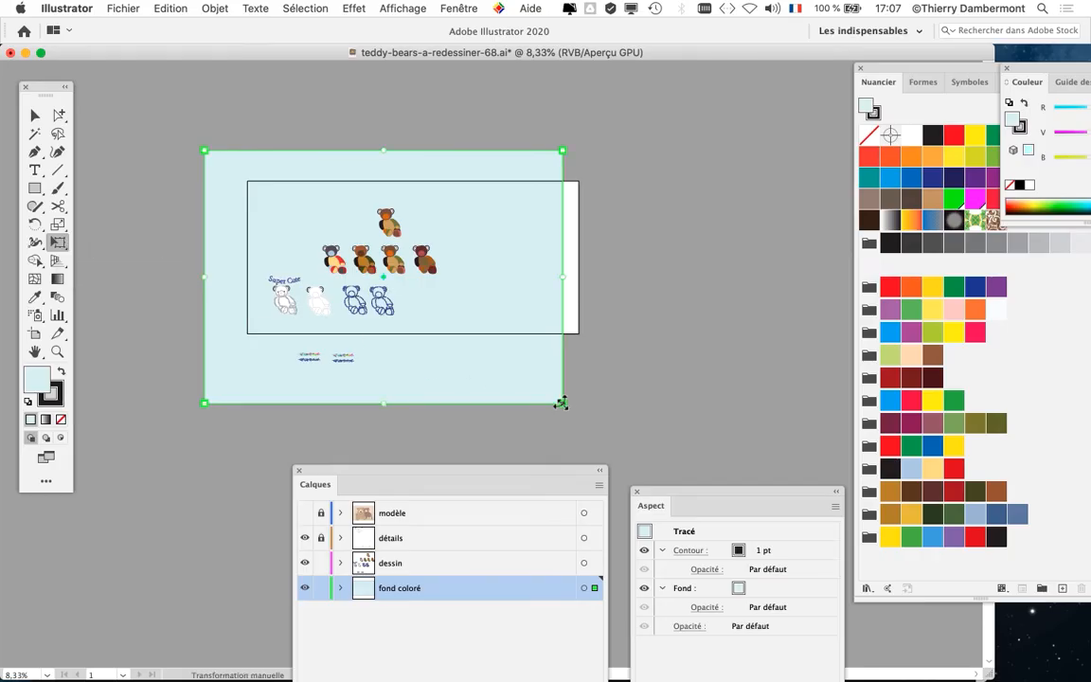
left_click_drag(562, 403, 646, 382)
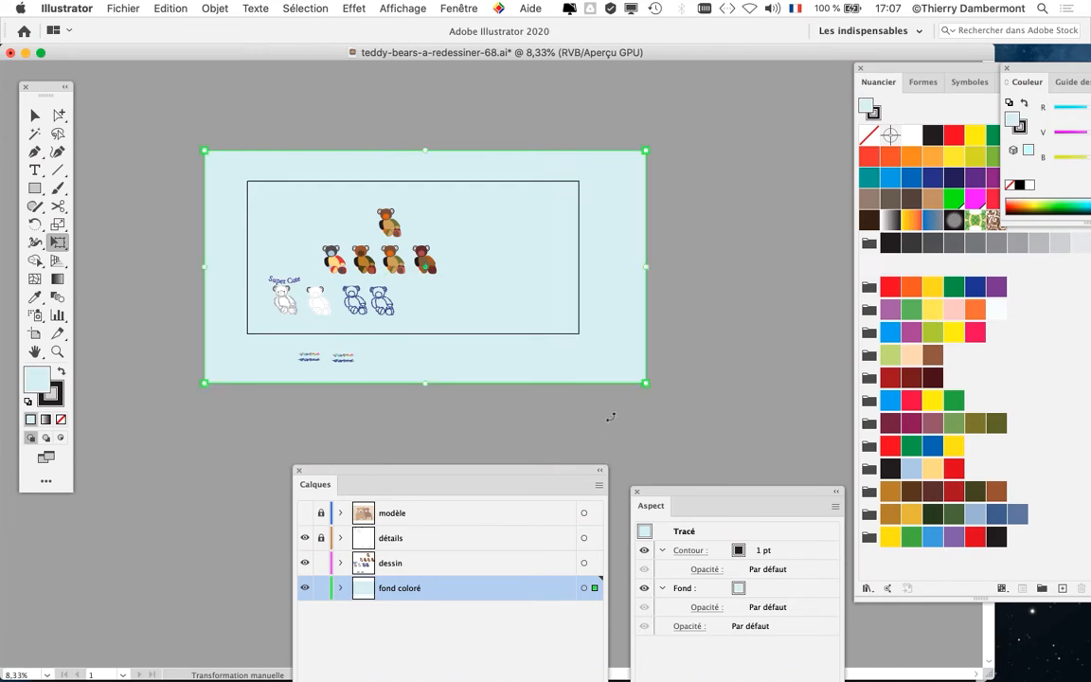
left_click_drag(643, 263, 638, 266)
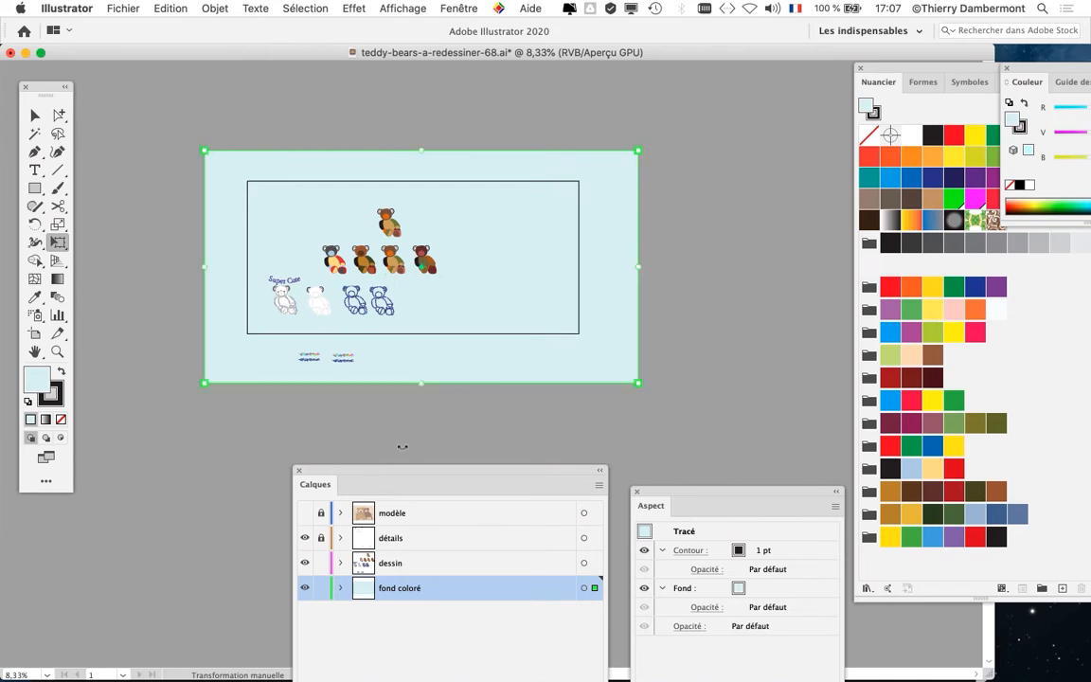
left_click_drag(392, 476, 638, 102)
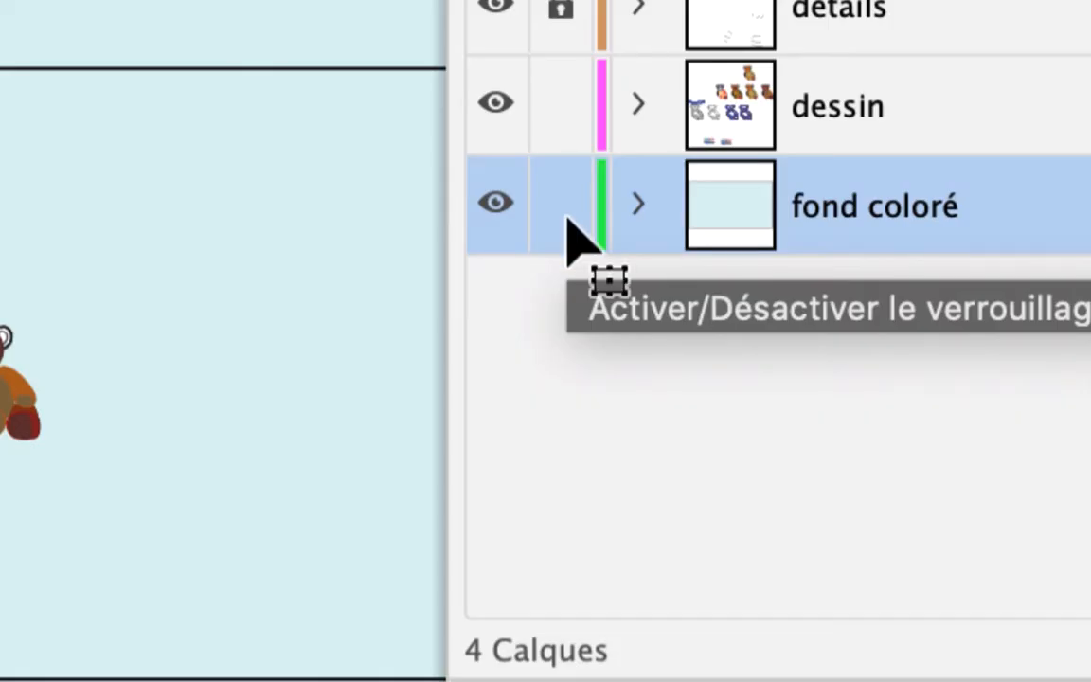
left_click(567, 215)
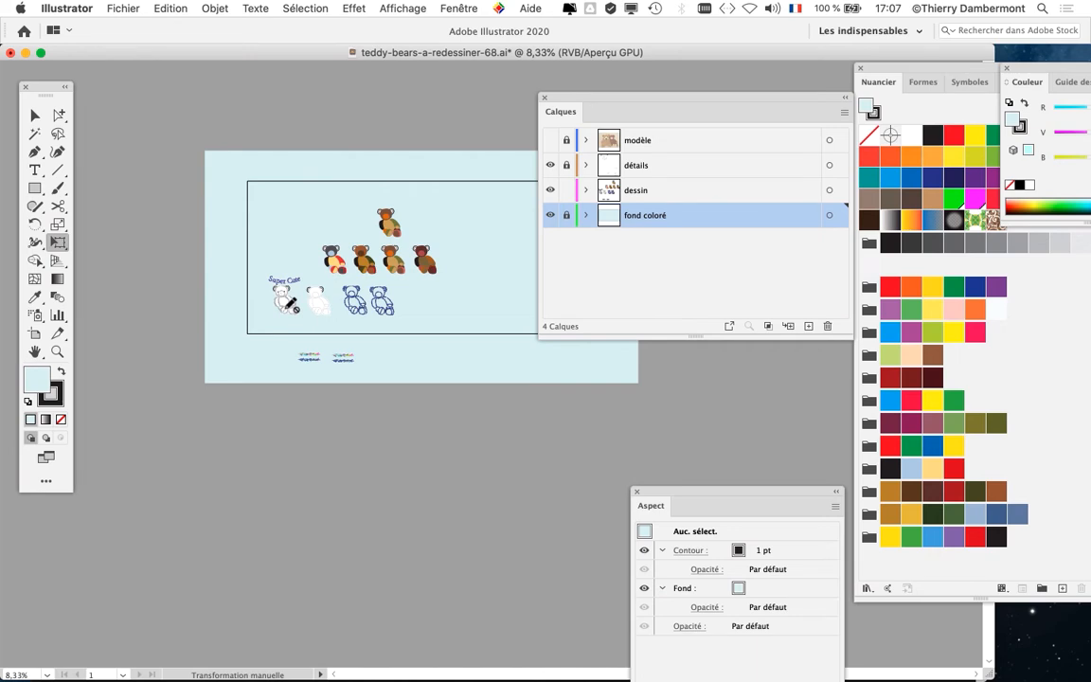
- Hide the fond coloré layer to compare the outlined bears on white and on blue, and show the layer again
scroll(291, 304, "up", 6)
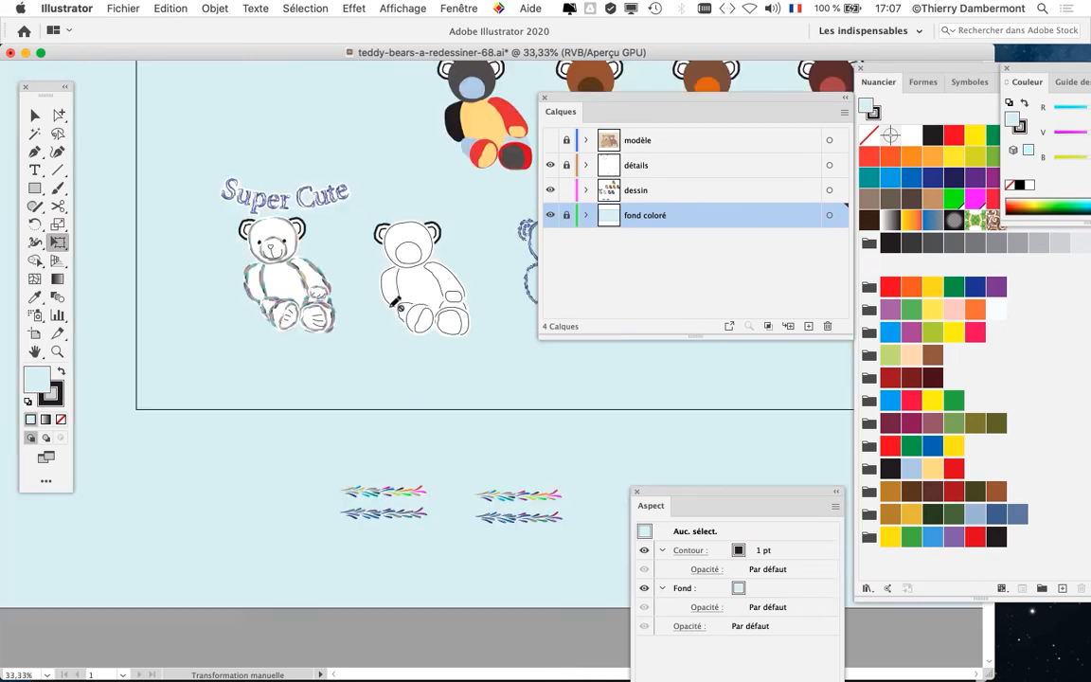
left_click_drag(311, 235, 392, 306)
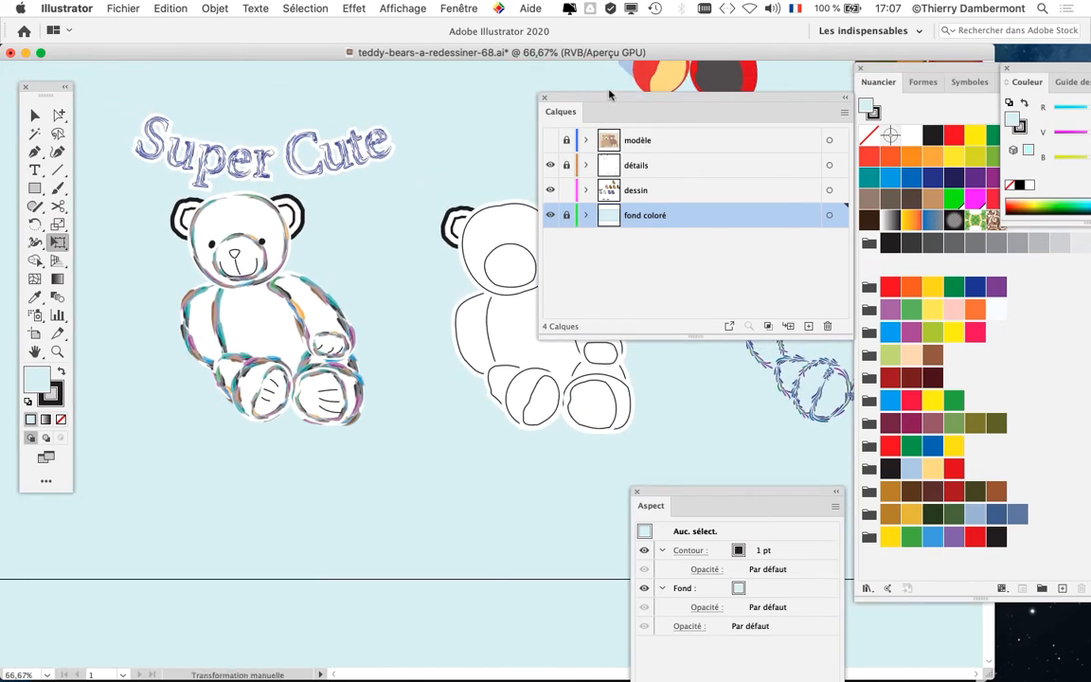
left_click_drag(638, 102, 747, 95)
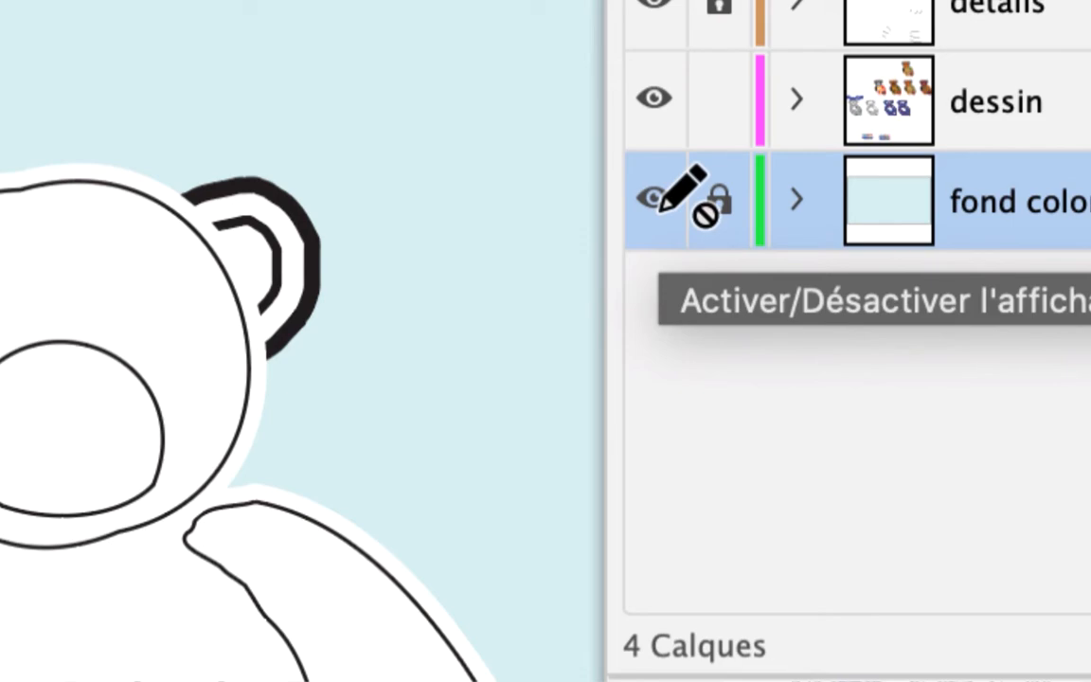
left_click(654, 199)
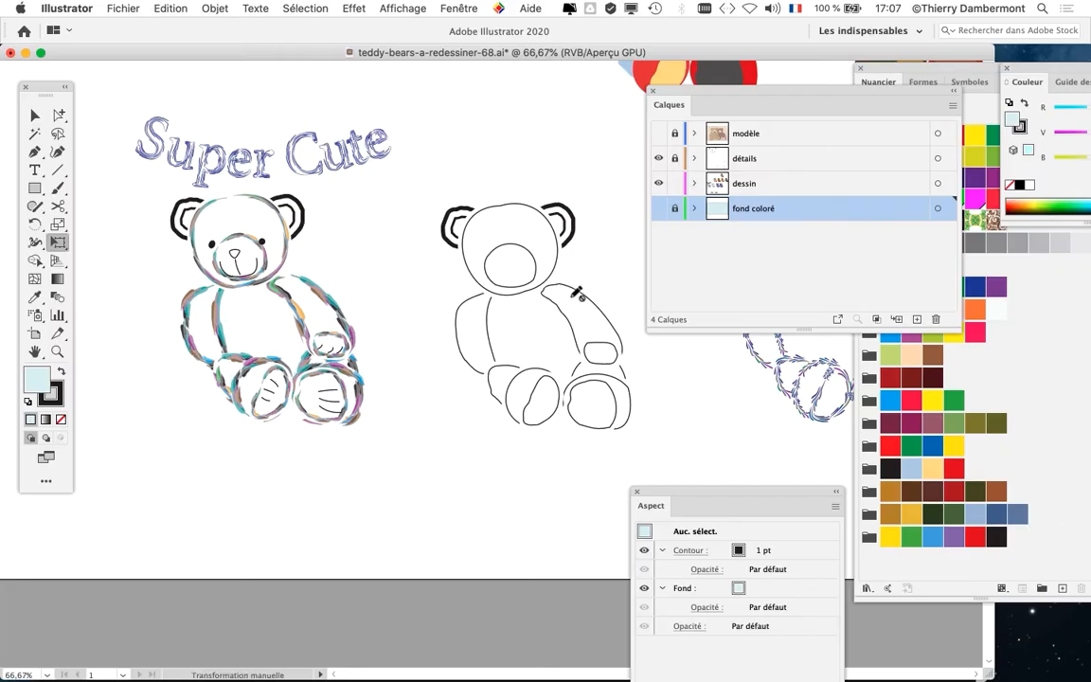
scroll(539, 310, "up", 1)
left_click_drag(501, 321, 841, 380)
scroll(312, 374, "up", 1)
left_click(658, 208)
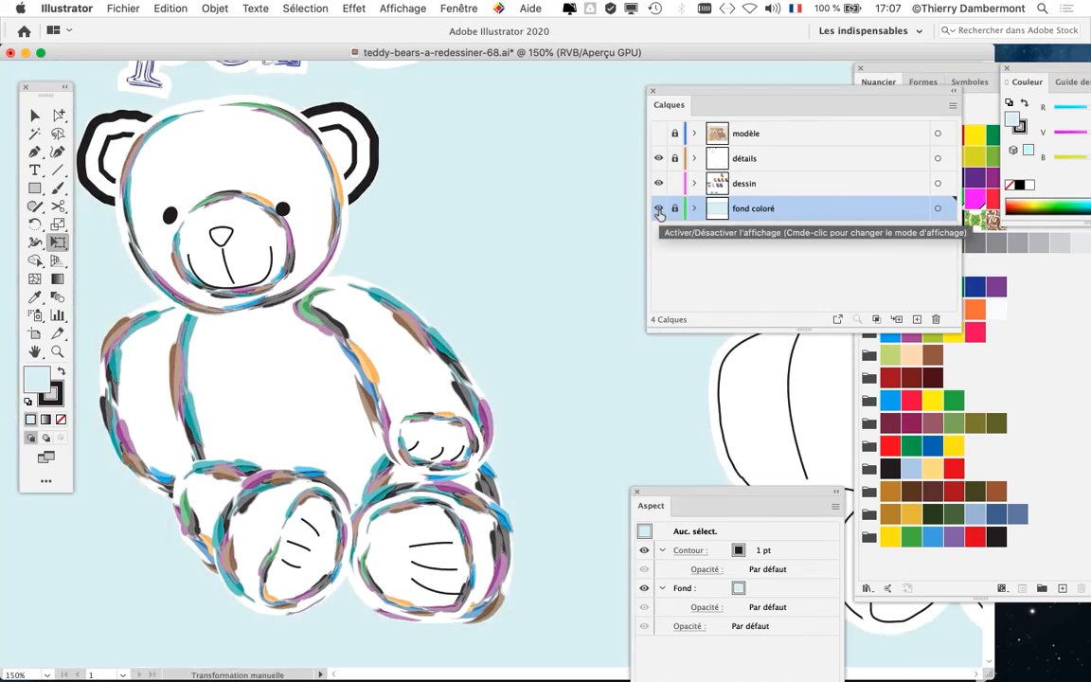
scroll(518, 369, "down", 1)
scroll(518, 370, "down", 2)
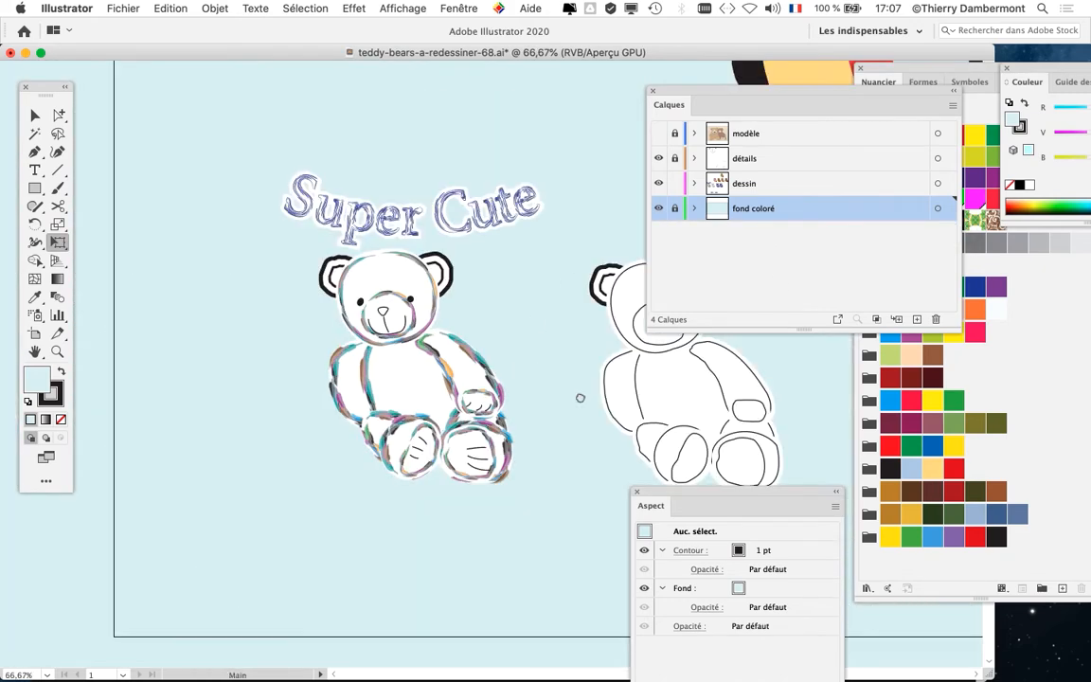
- Save the document under the new name teddy-bears-a-redessiner-69.ai in the teddy bear 18 folder with the default Illustrator 2020 options
left_click_drag(576, 394, 268, 390)
left_click(122, 8)
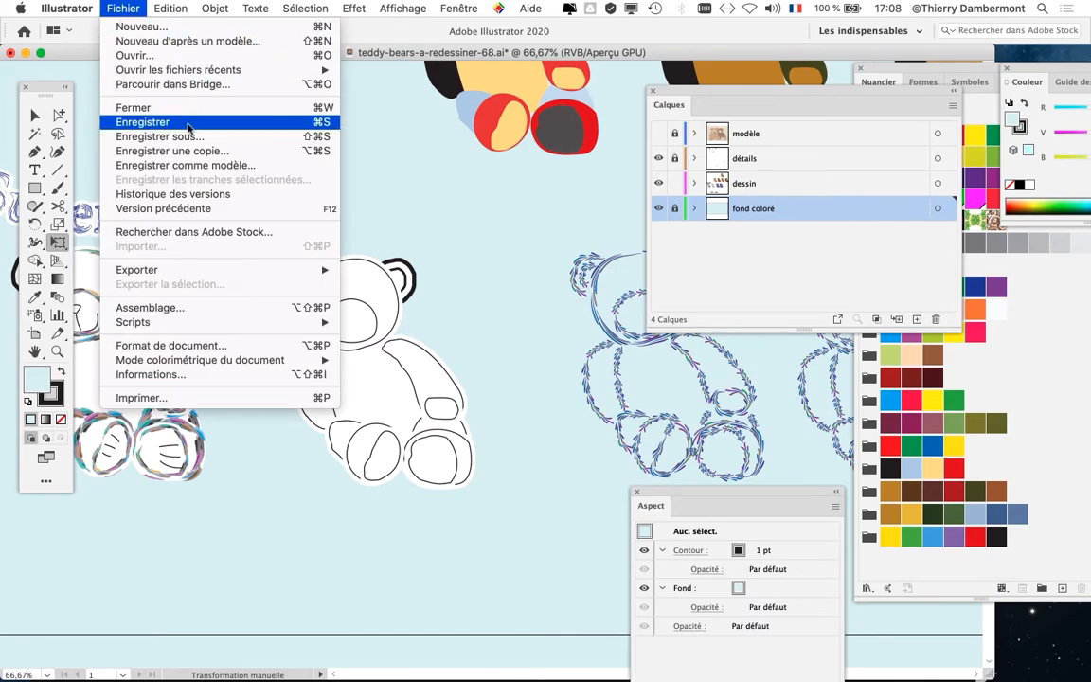
left_click(190, 133)
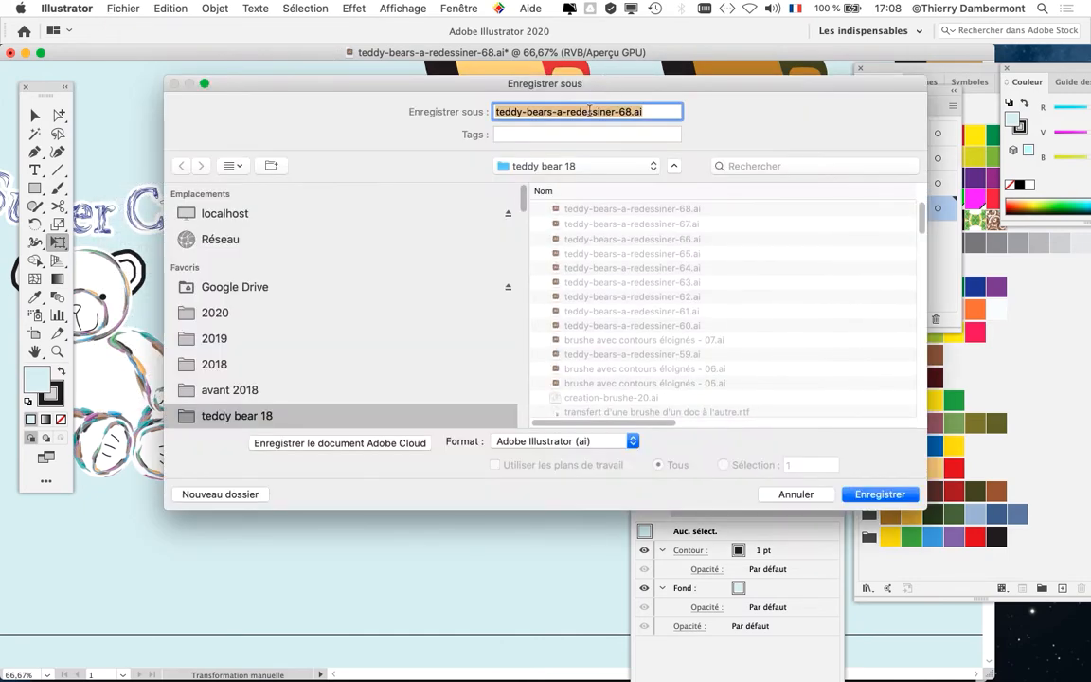
left_click(620, 113)
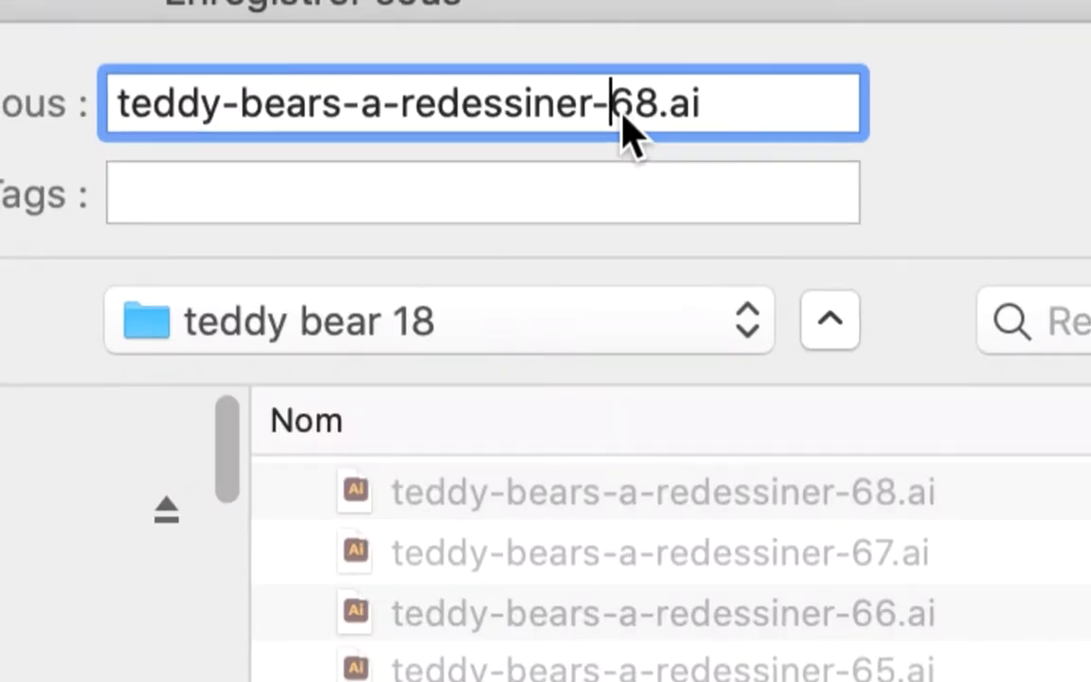
key("shift+Right")
type("9")
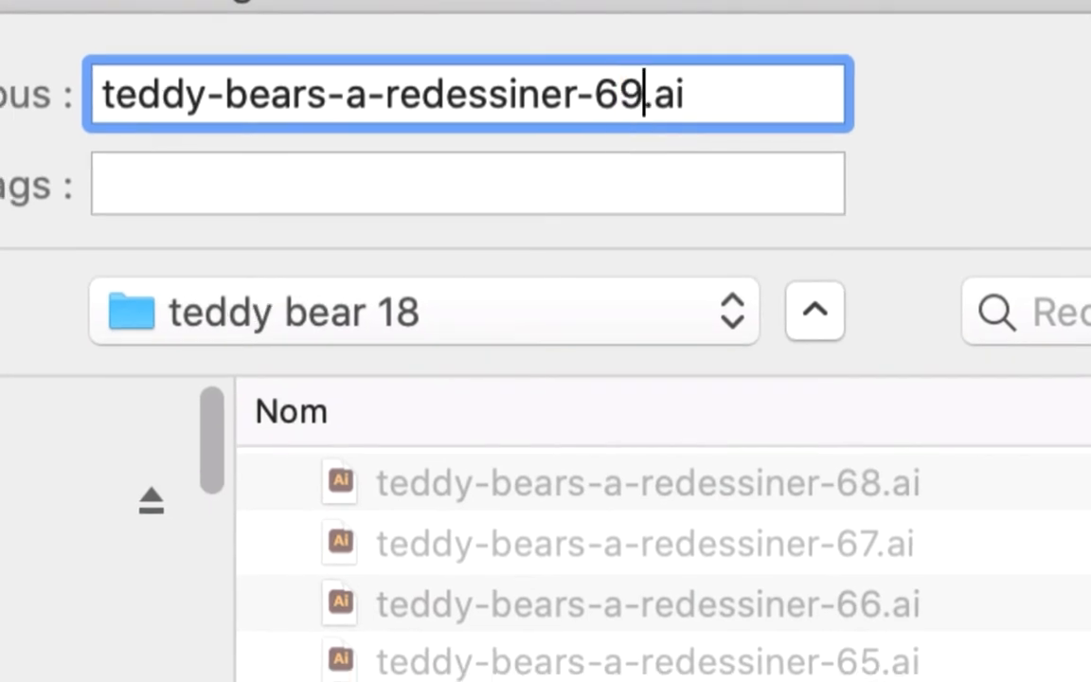
key("Return")
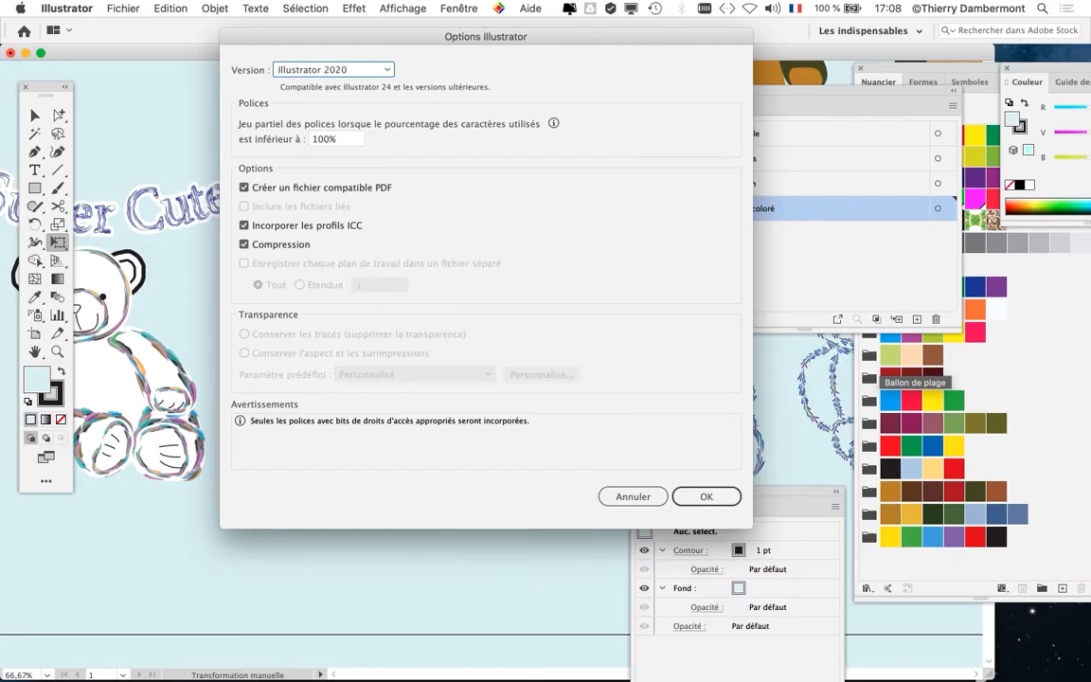
key("Return")
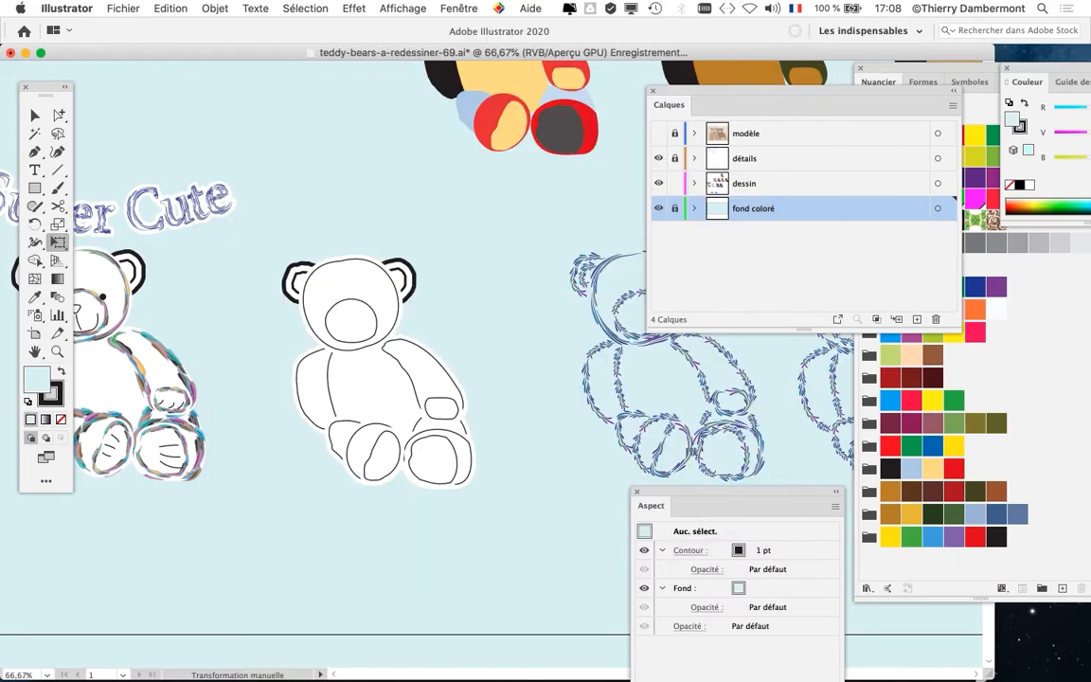
- Select the black arm and the tan belly of the duplicated bear above the coloured row in turn to inspect their fills
left_click_drag(467, 282, 209, 626)
left_click_drag(376, 385, 193, 524)
left_click_drag(530, 294, 420, 399)
scroll(377, 328, "up", 2)
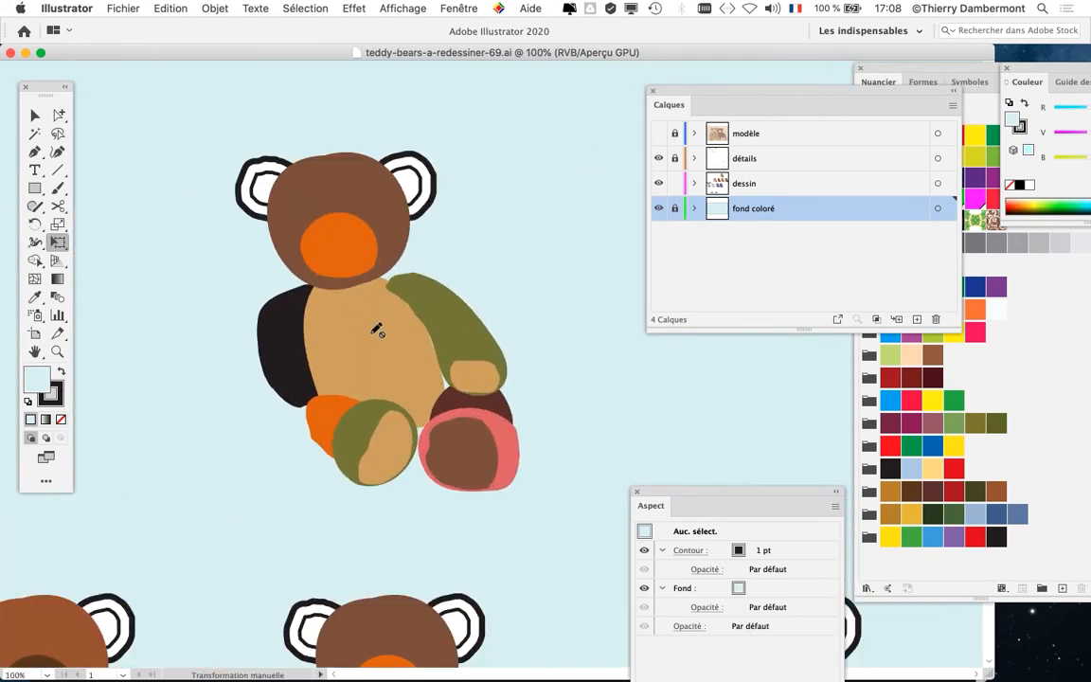
left_click_drag(359, 350, 340, 377)
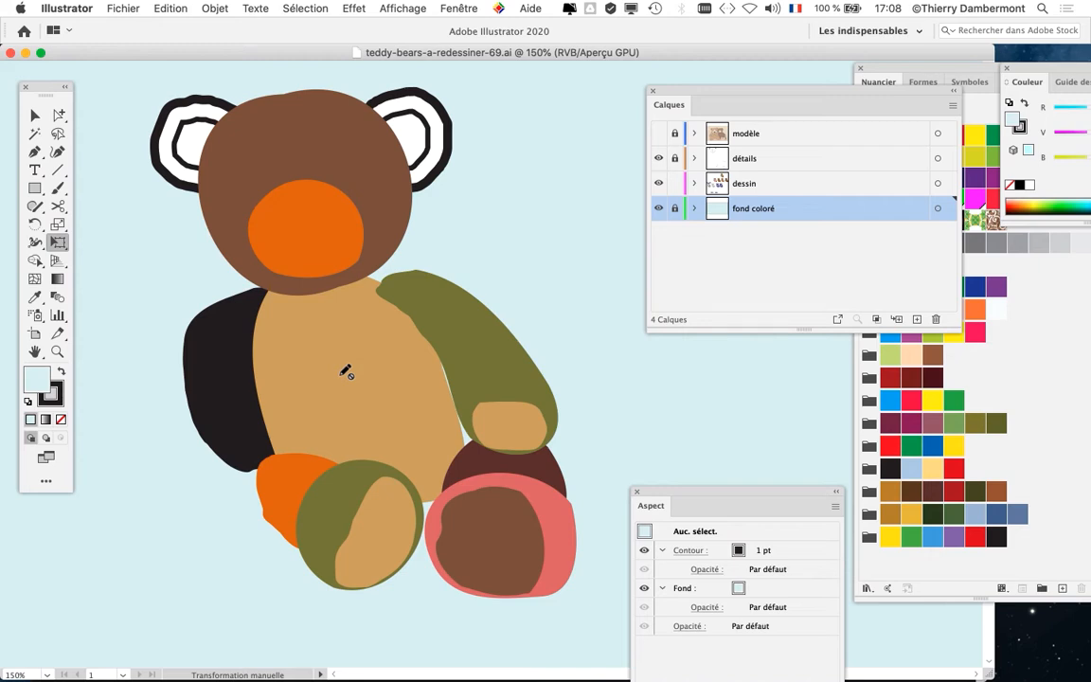
left_click(35, 116)
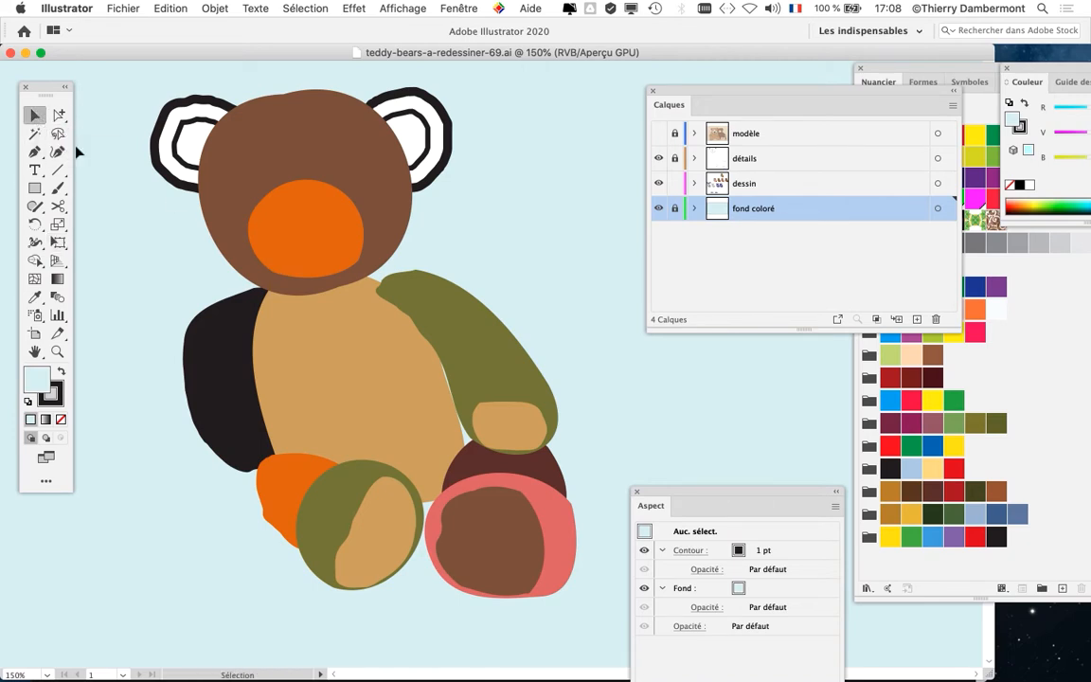
left_click(230, 347)
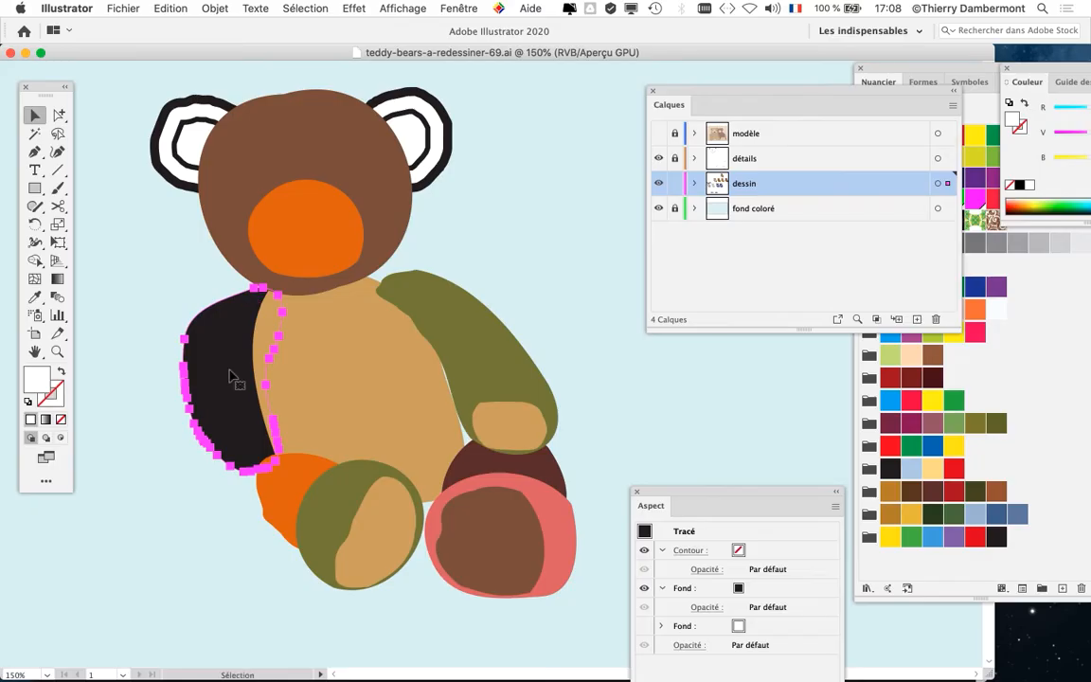
left_click(468, 170)
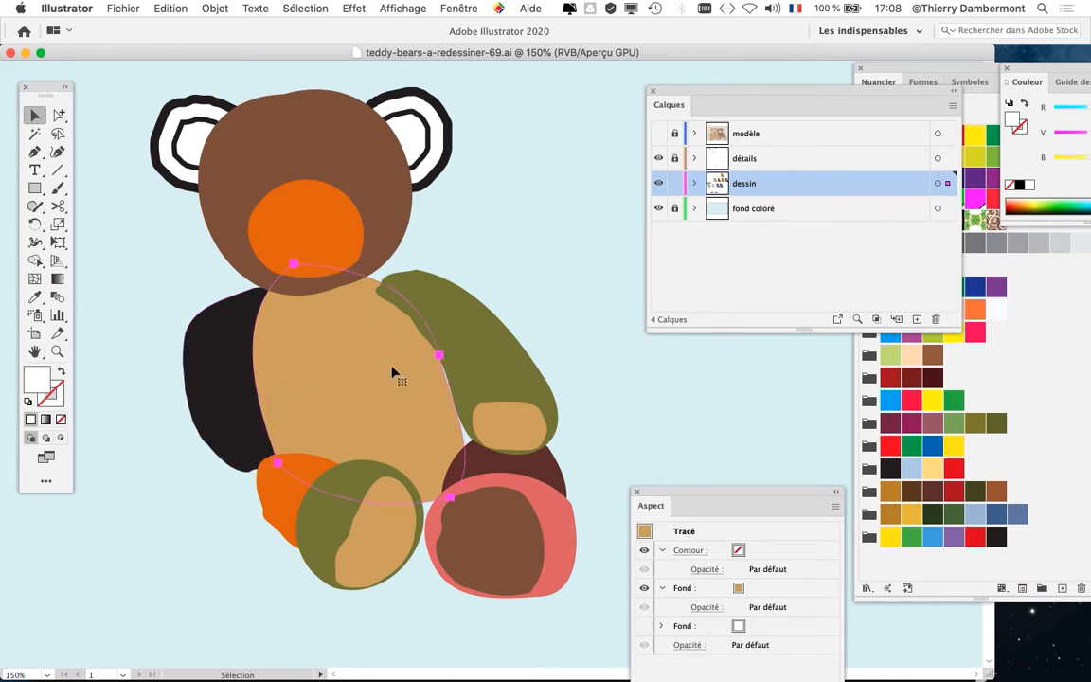
key("a")
left_click_drag(358, 378, 309, 329)
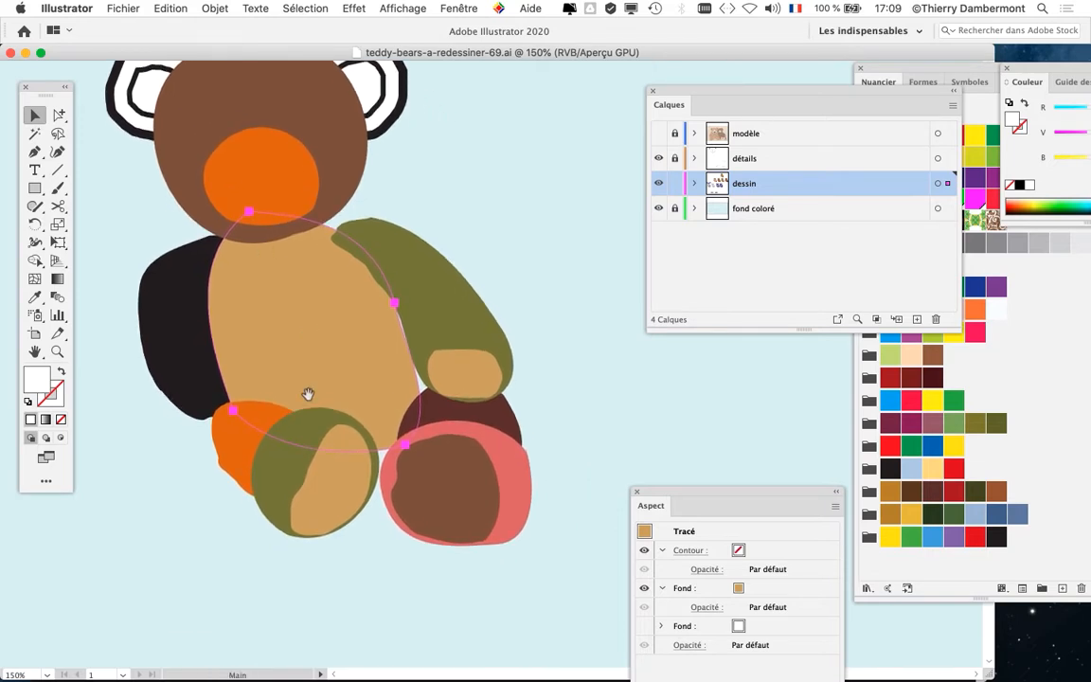
- Add a new tan fill above the existing one on the duplicated bear's belly
left_click_drag(309, 393, 294, 397)
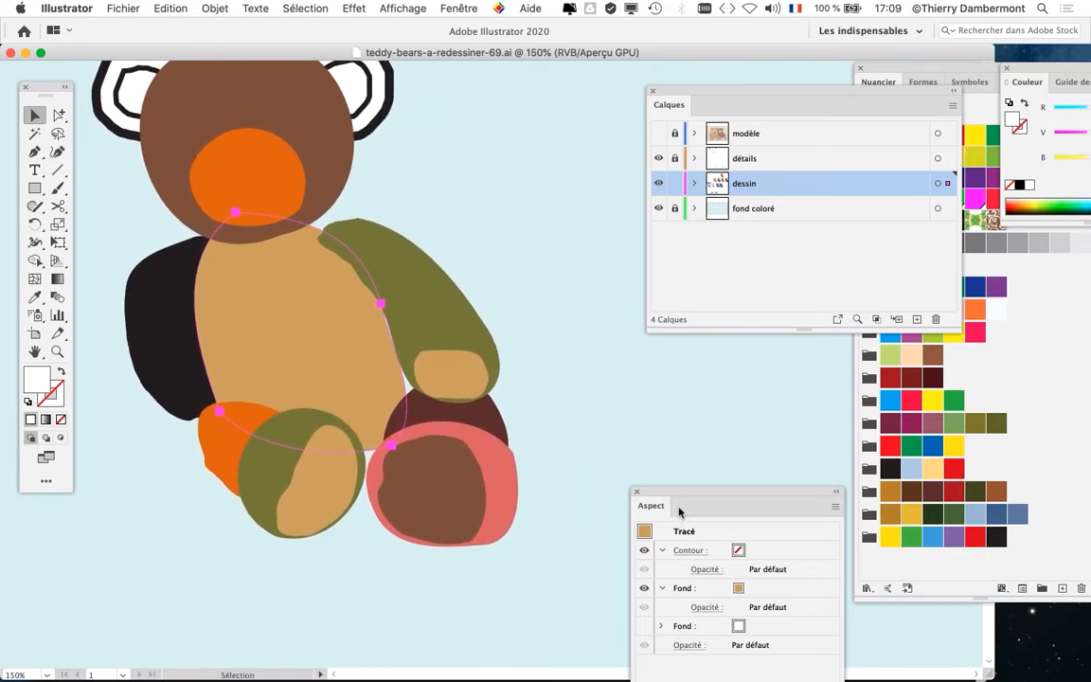
left_click_drag(667, 496, 490, 110)
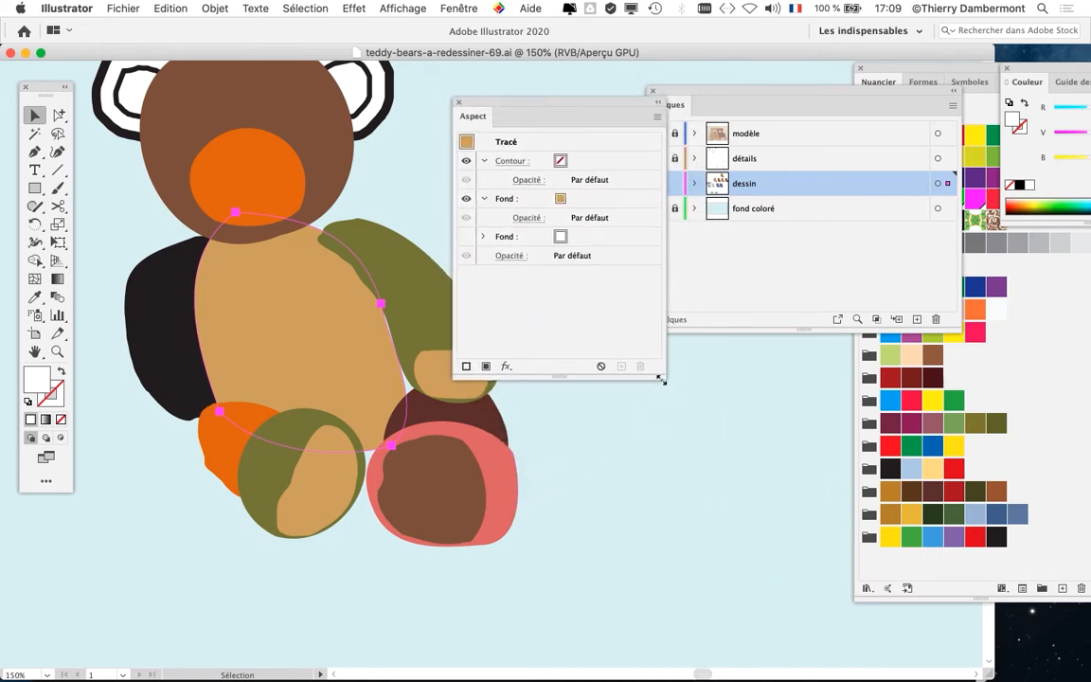
left_click_drag(662, 378, 632, 372)
left_click_drag(542, 103, 530, 189)
left_click(580, 292)
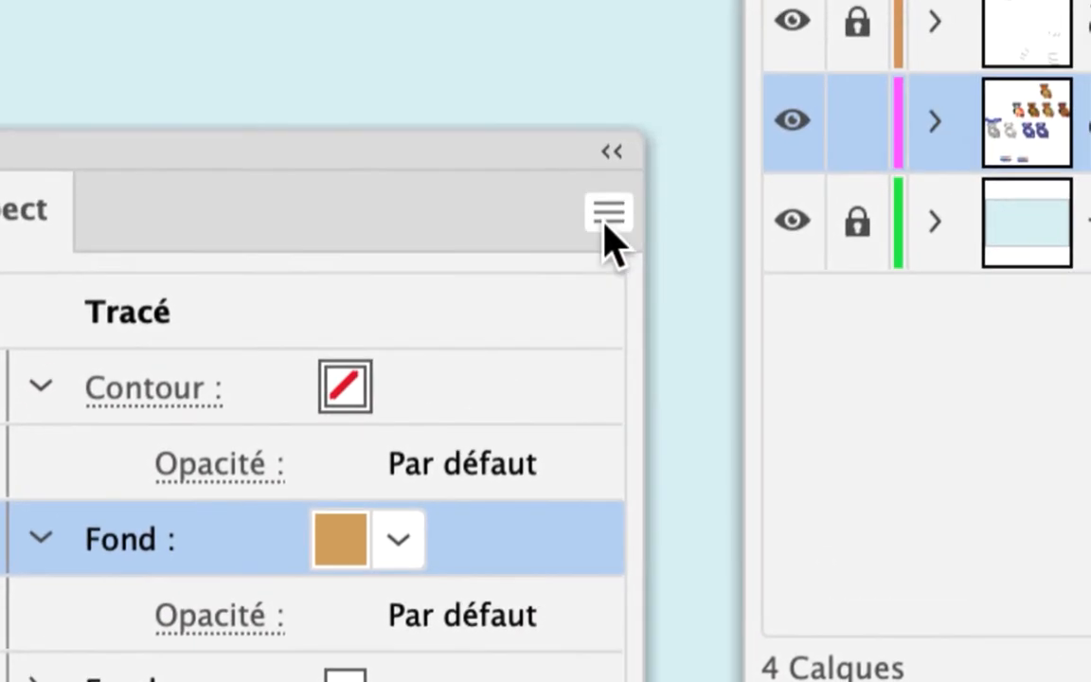
left_click(668, 34)
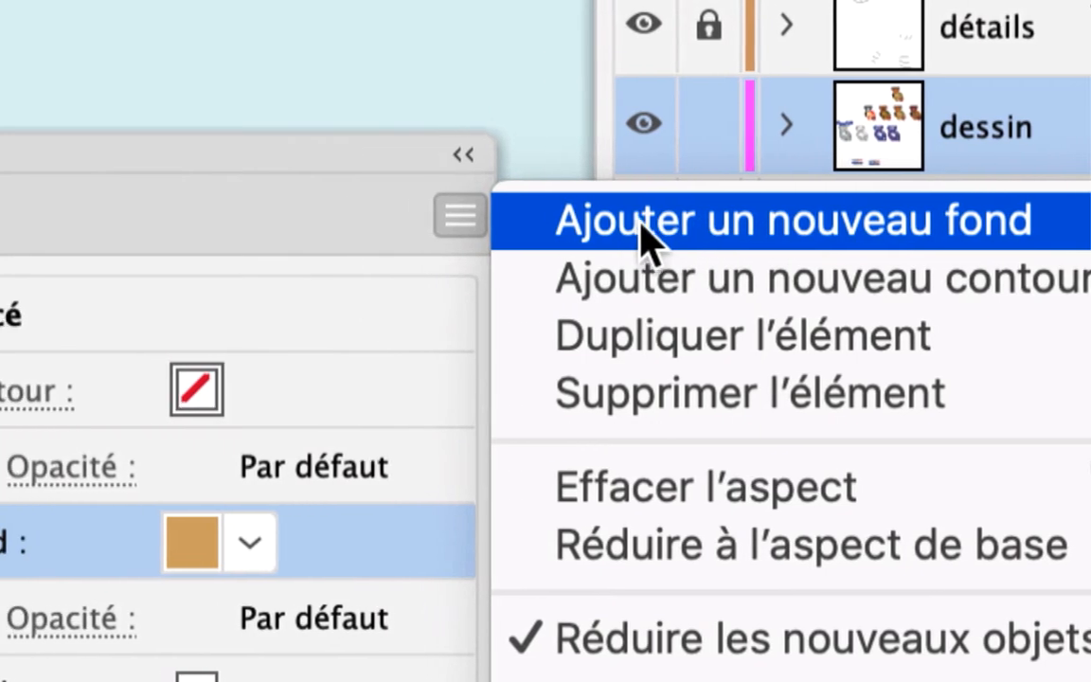
left_click(642, 224)
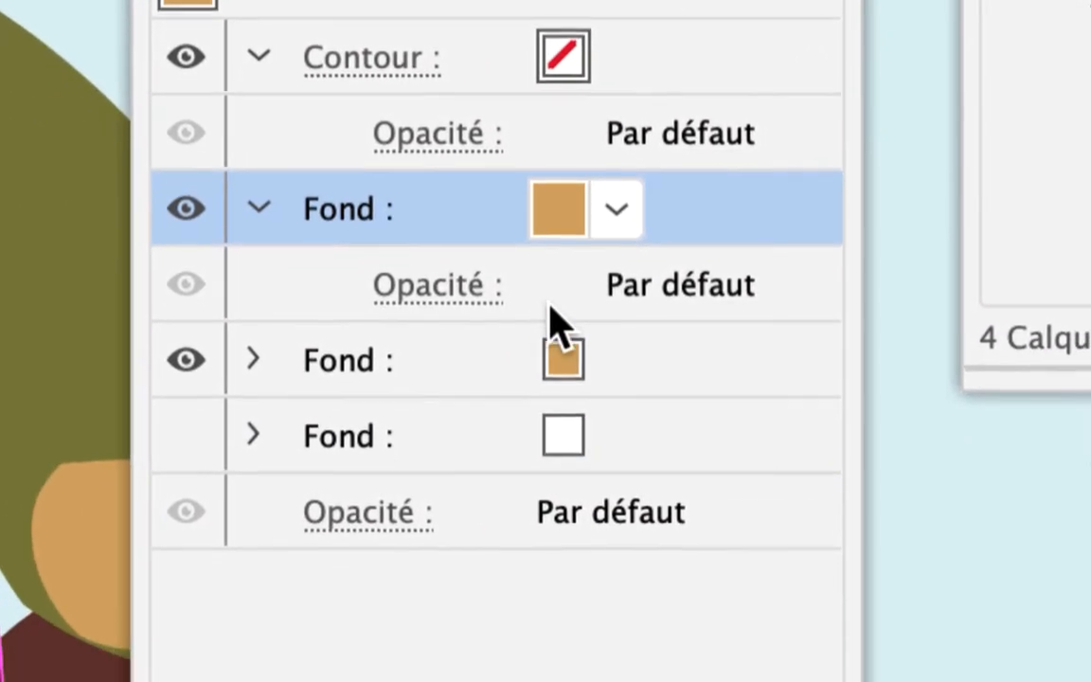
- Select the belly's lower and upper tan fills in turn, leaving the upper one active, and spread the Aspect and Calques panels apart
left_click(489, 360)
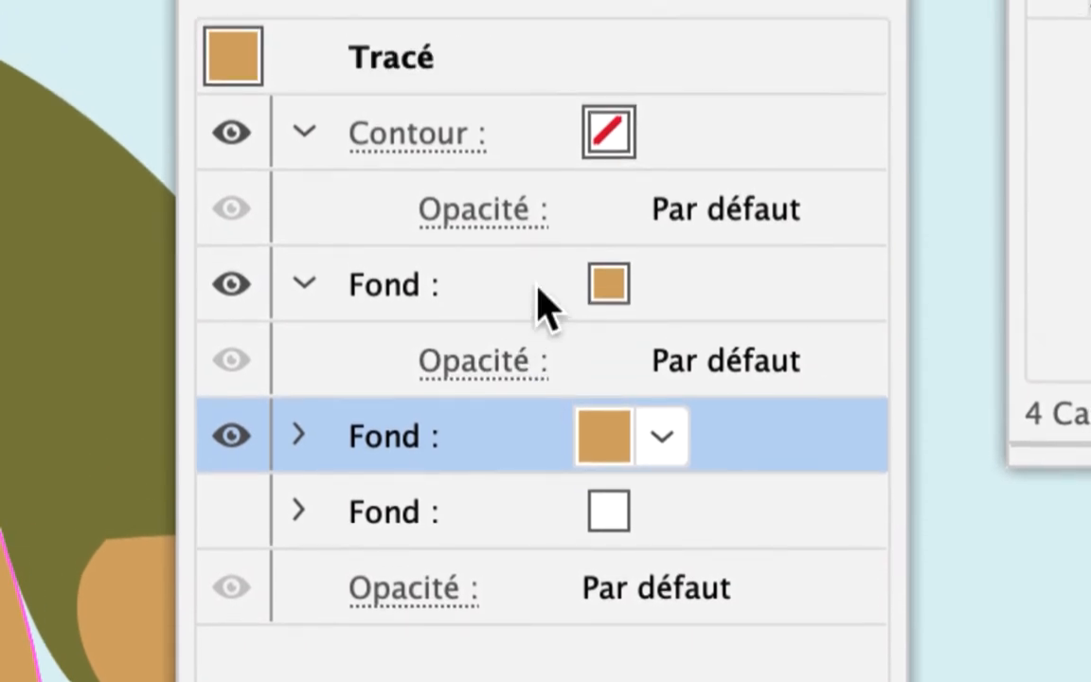
left_click(487, 214)
left_click(536, 392)
left_click(536, 241)
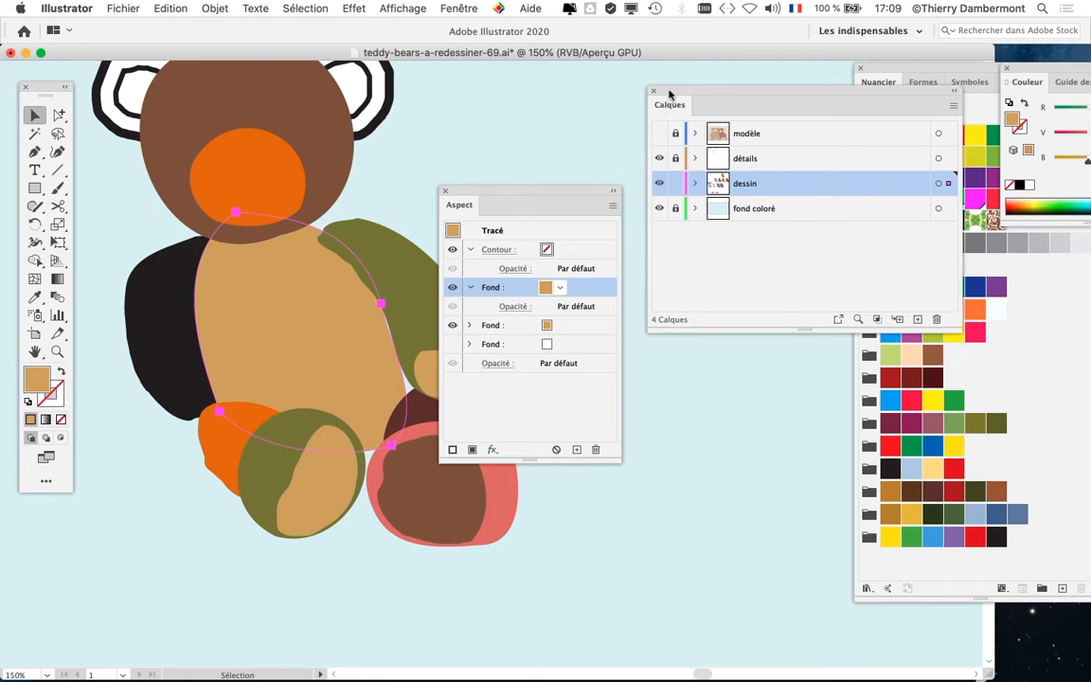
left_click_drag(669, 93, 757, 157)
left_click_drag(507, 189, 563, 134)
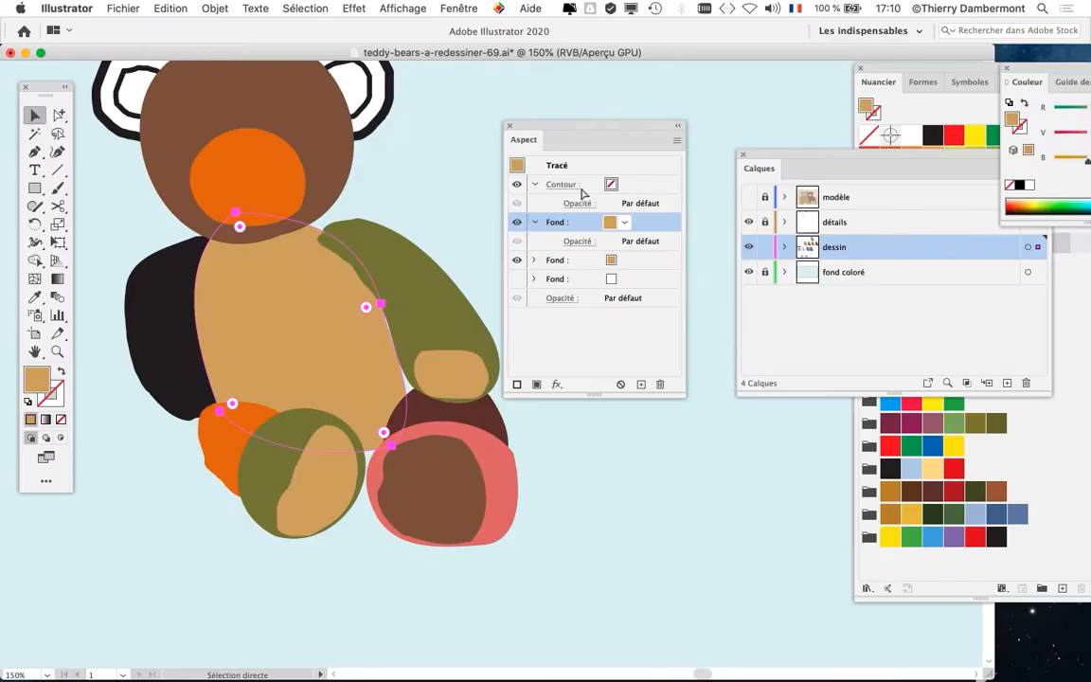
- Check the installed program version in the About Illustrator information
left_click(92, 6)
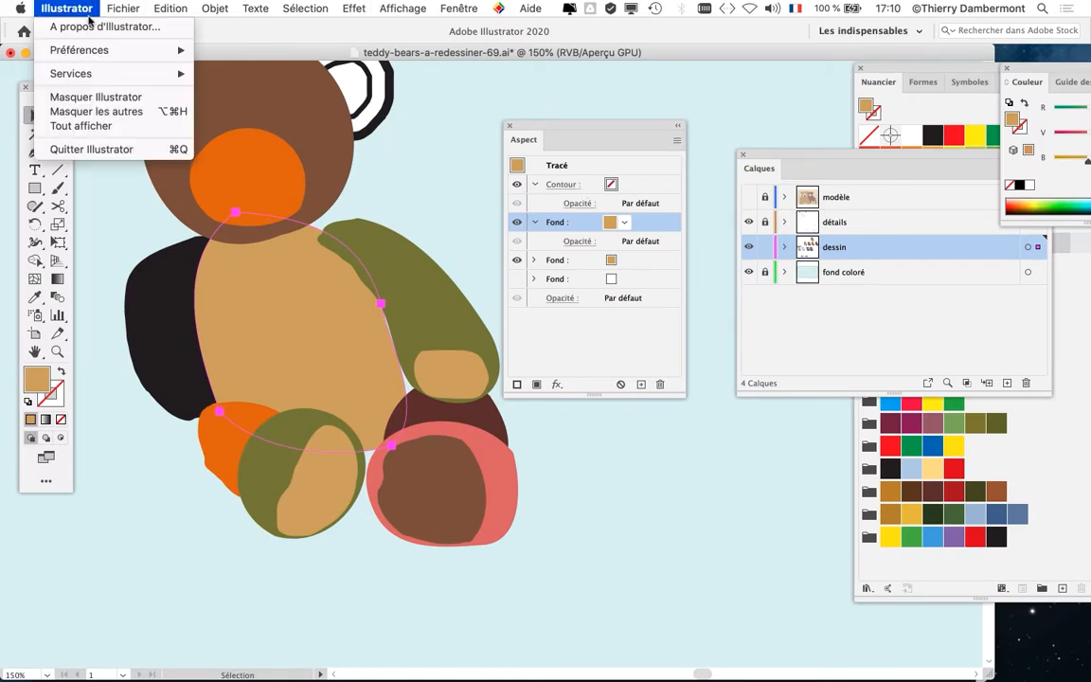
left_click(87, 27)
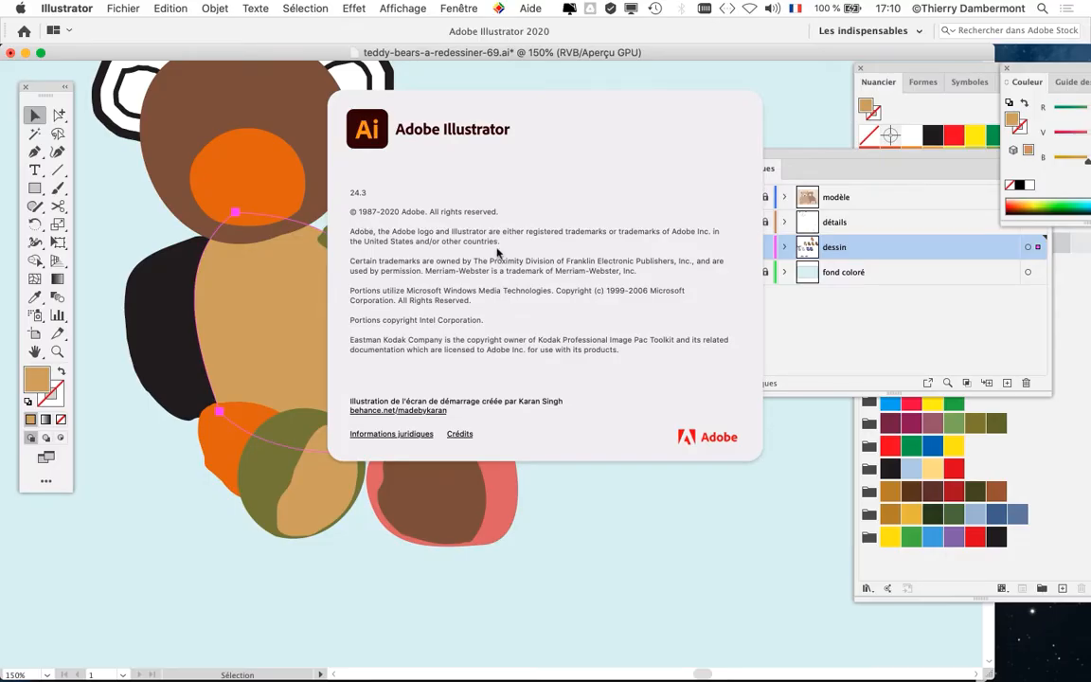
left_click(569, 177)
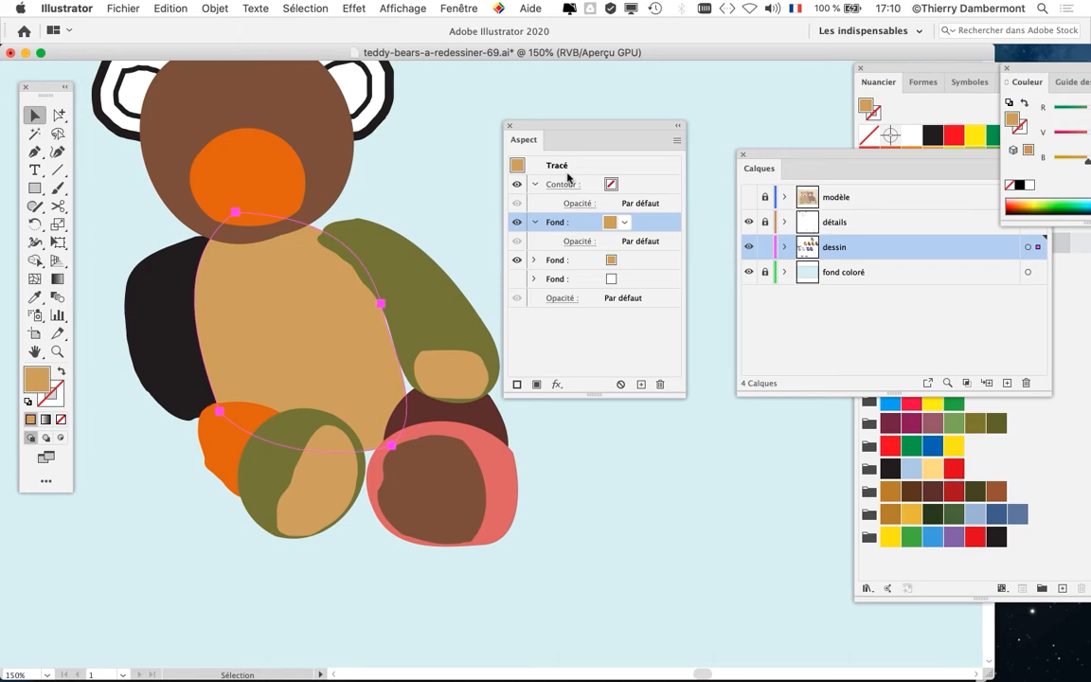
- Apply the Vignette noire très adoucie gradient swatch to the belly's upper fill
left_click_drag(580, 129, 597, 104)
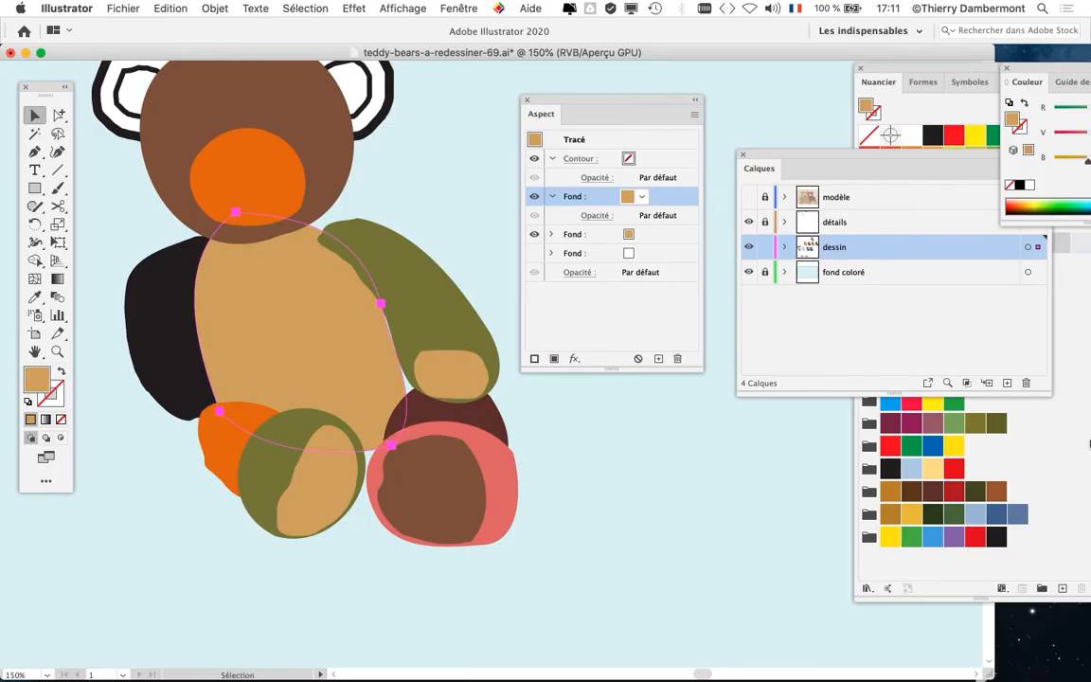
left_click(877, 81)
left_click_drag(912, 69, 283, 99)
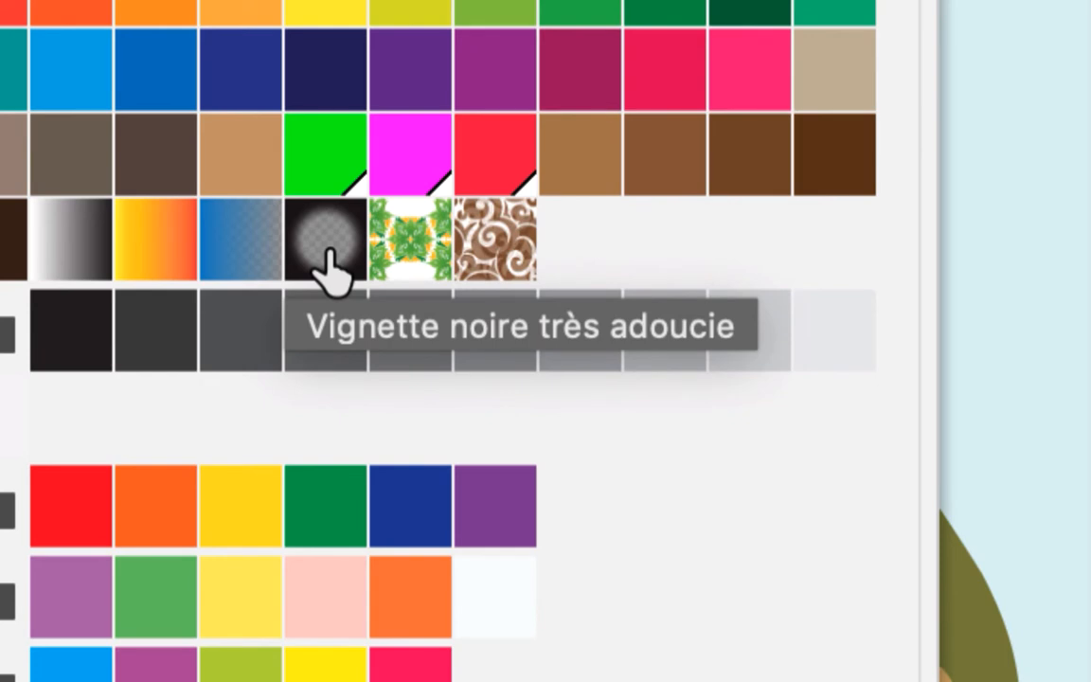
left_click(327, 265)
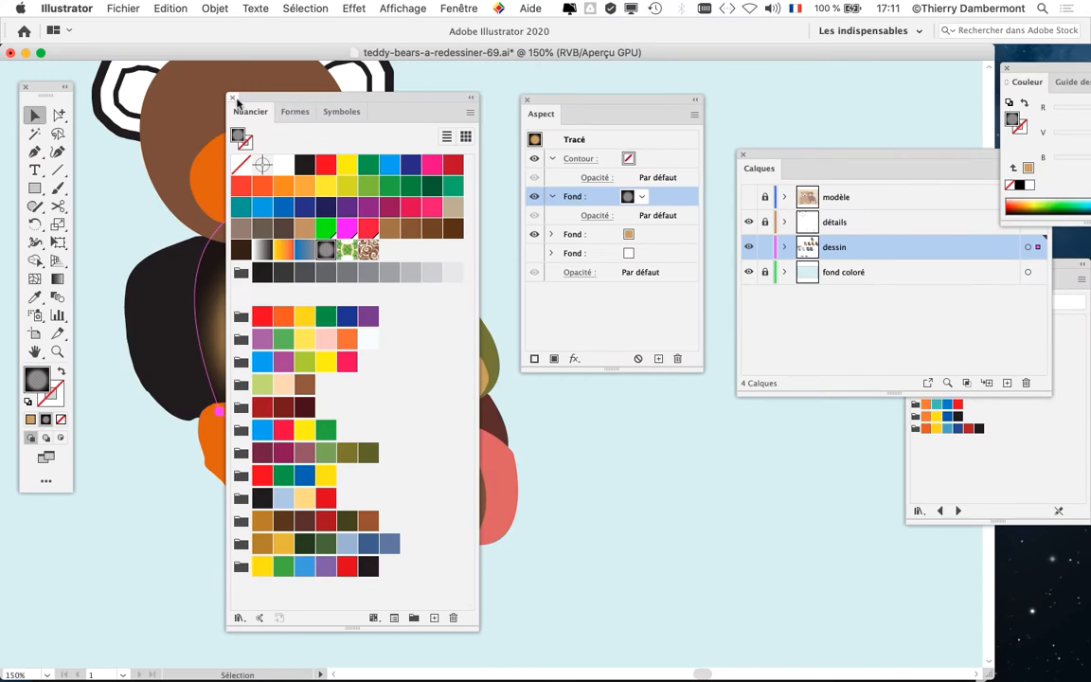
left_click_drag(242, 99, 686, 467)
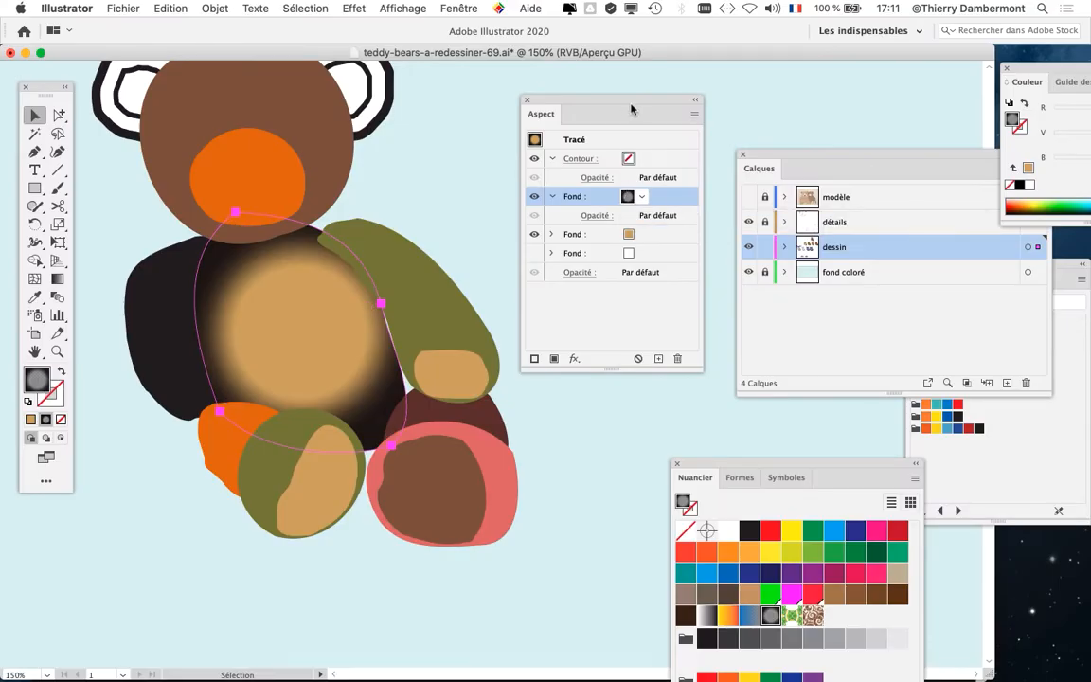
- Show the gradient settings of the belly's upper fill beside the bear
left_click_drag(665, 95, 886, 78)
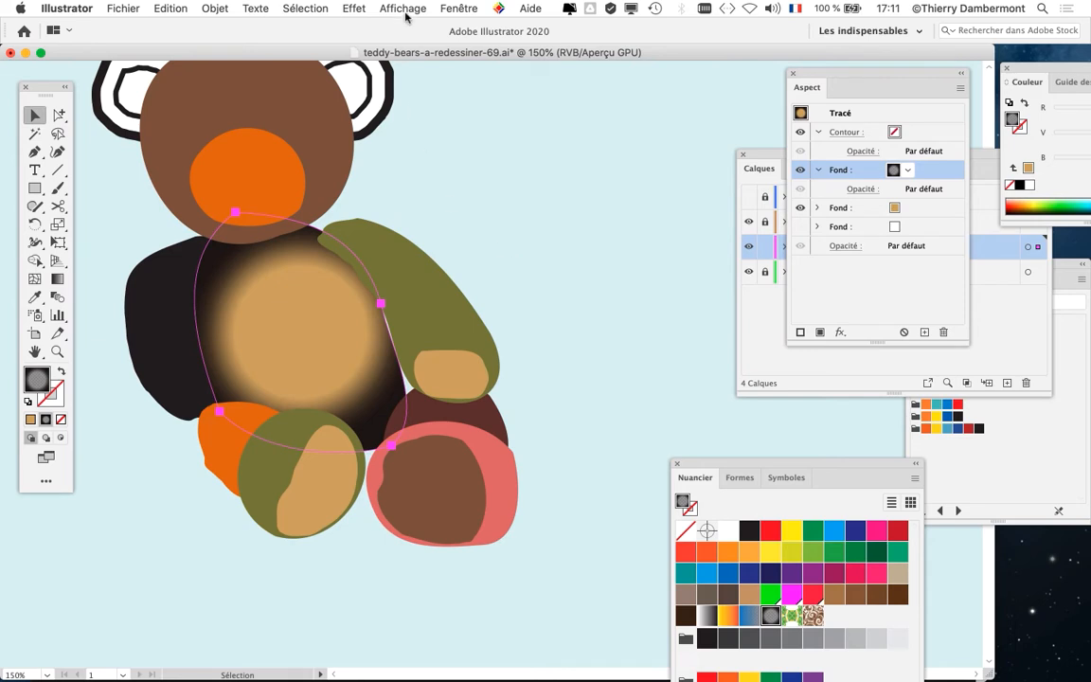
left_click(458, 7)
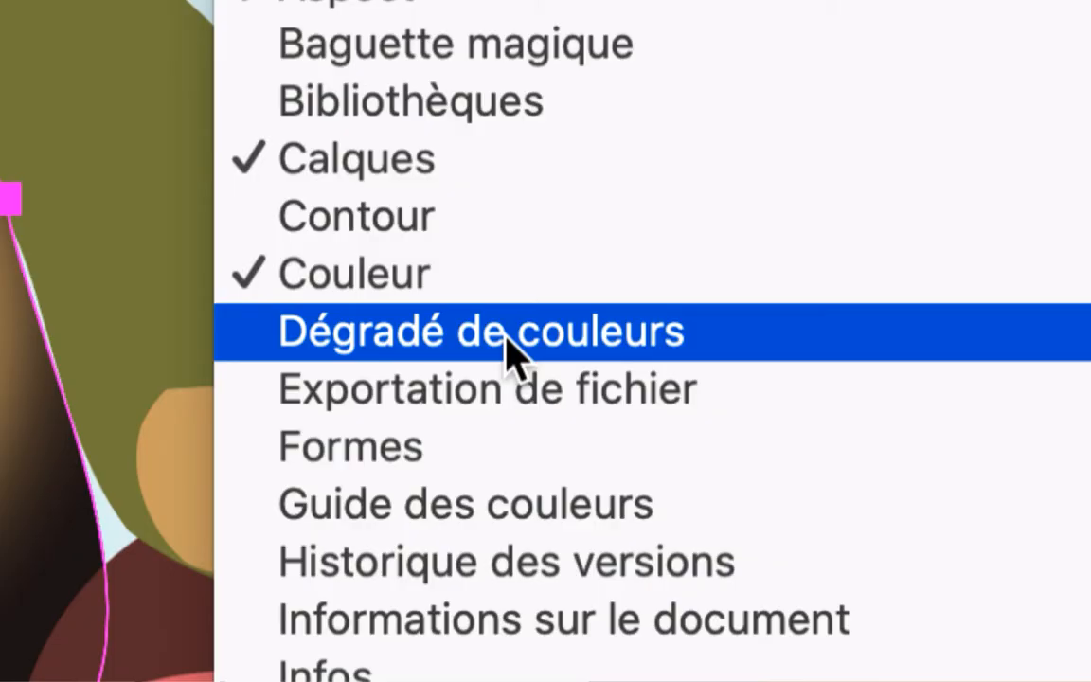
left_click(507, 351)
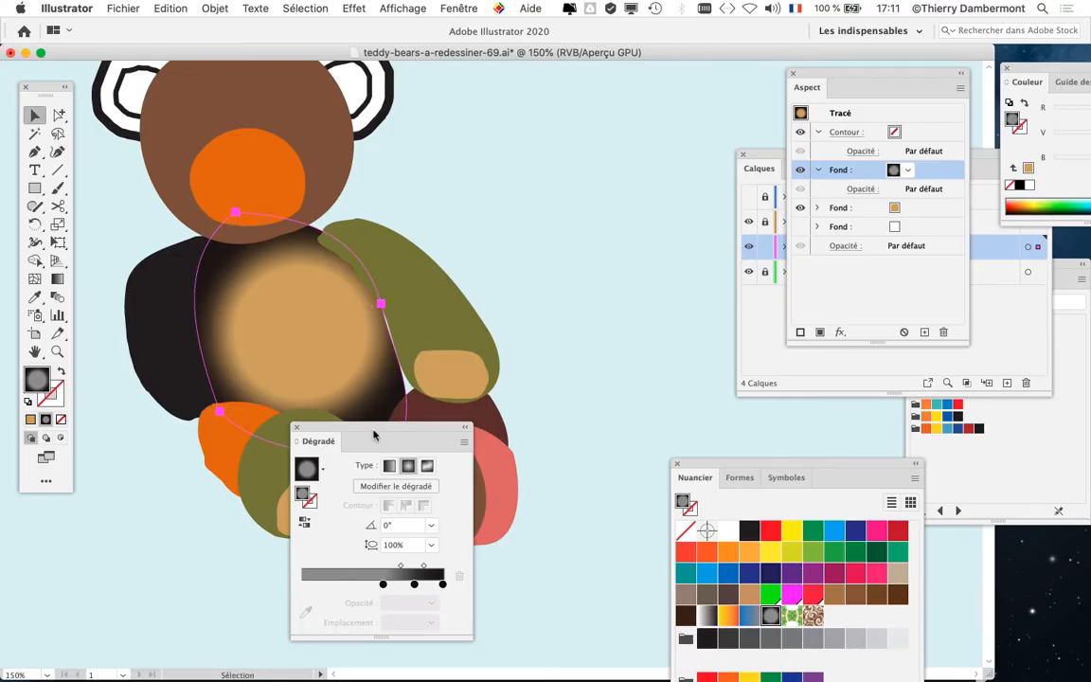
left_click_drag(411, 432, 627, 87)
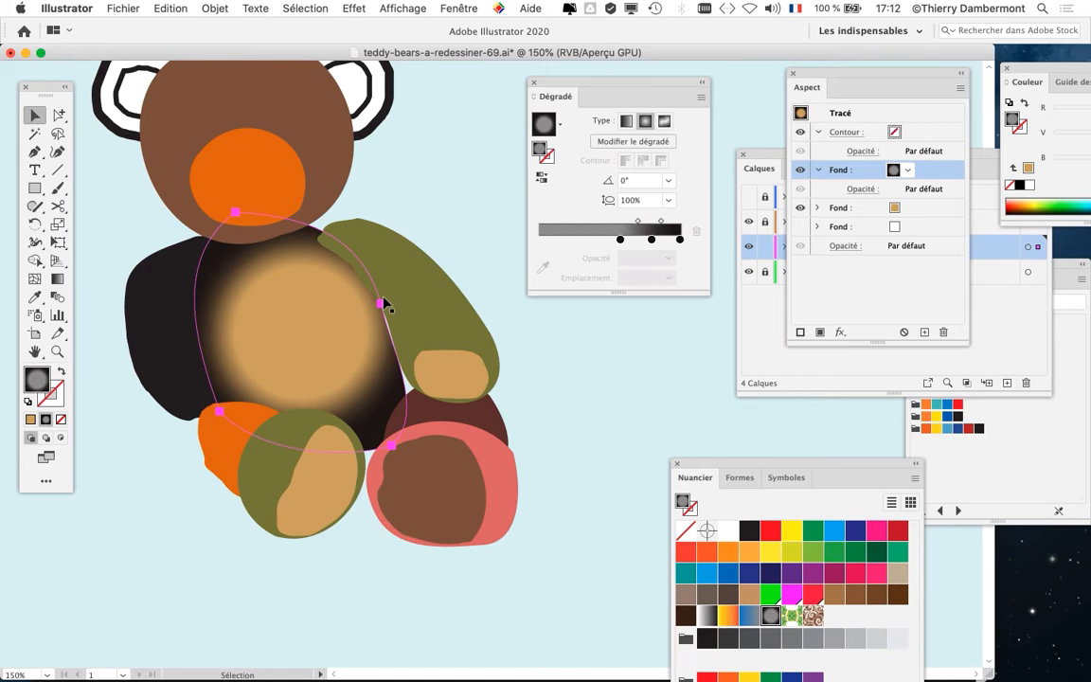
left_click(376, 8)
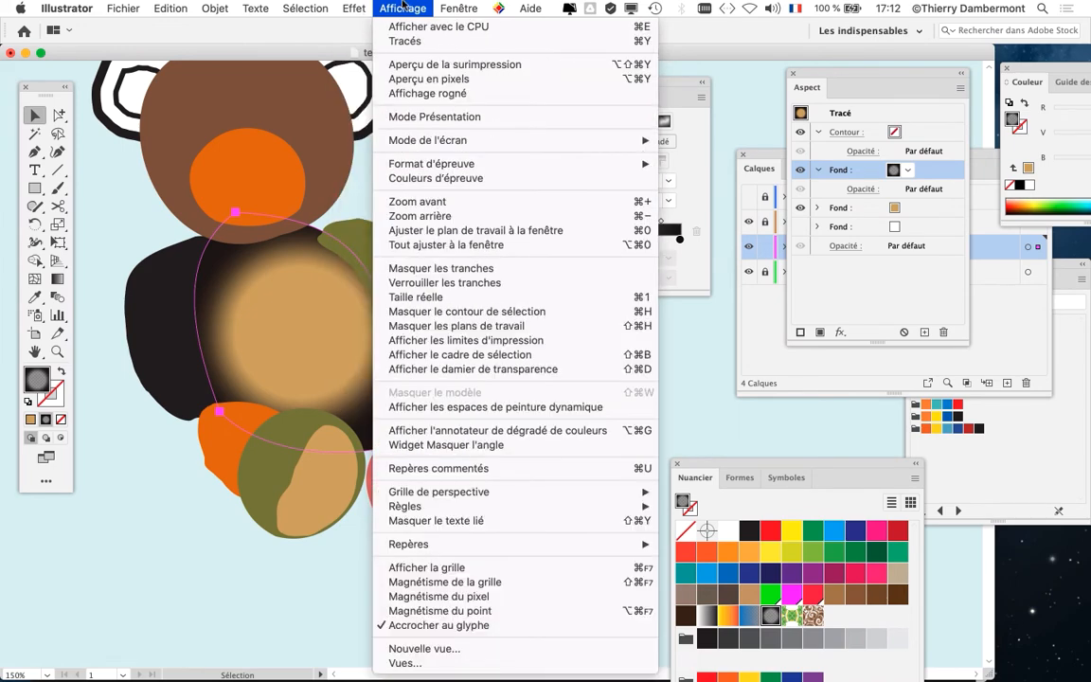
left_click(407, 7)
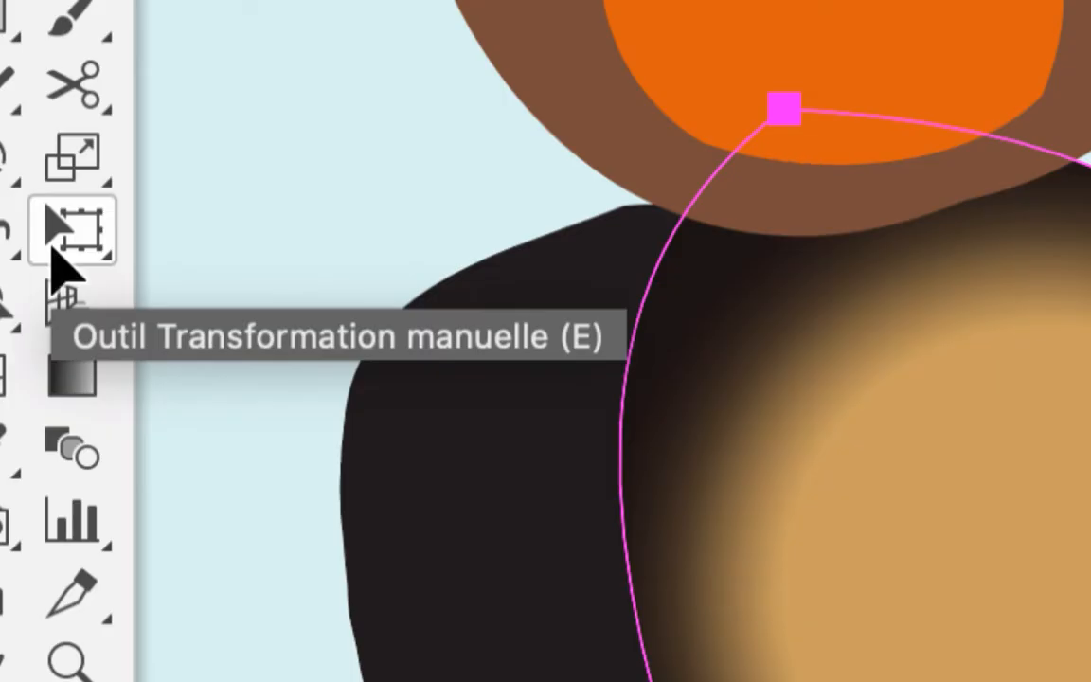
left_click(54, 249)
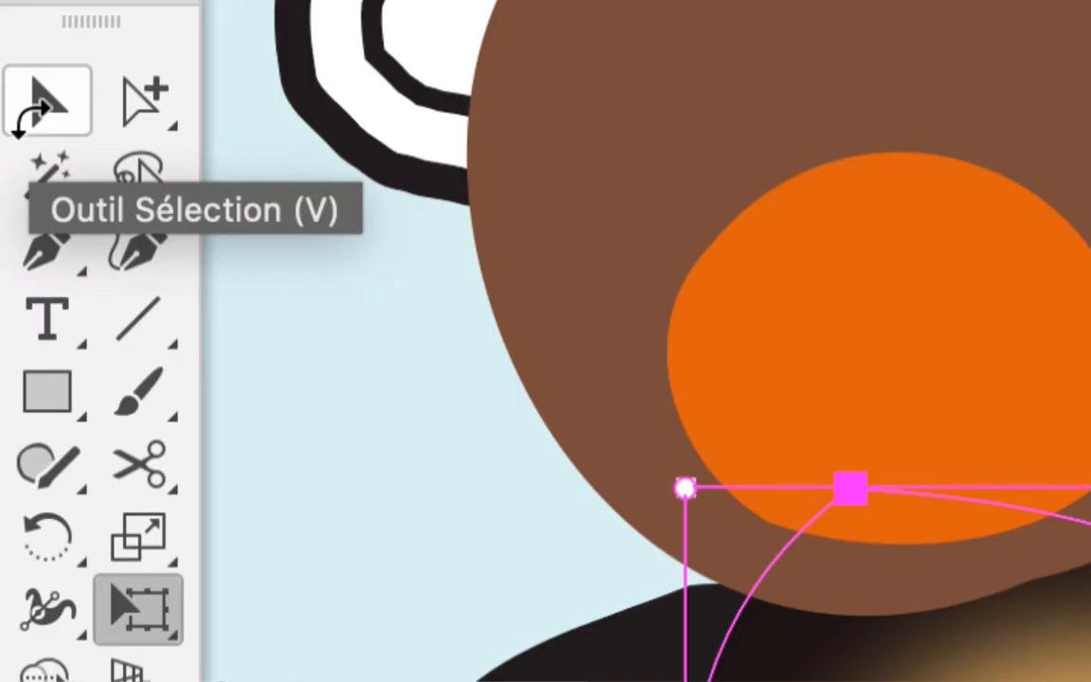
left_click(33, 117)
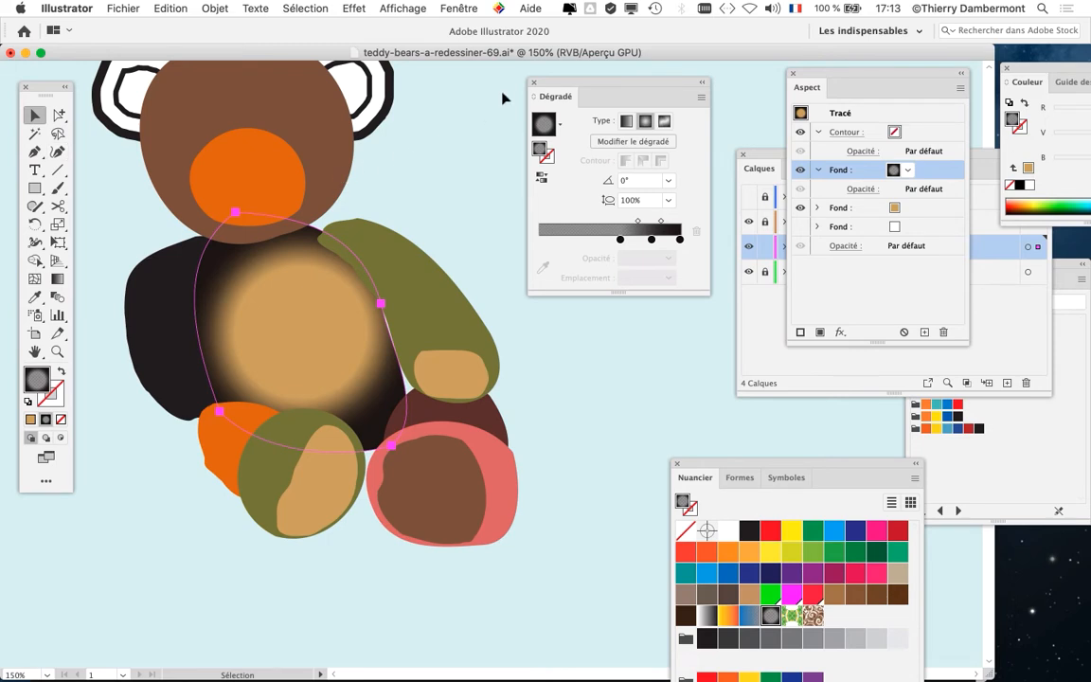
- Examine the opacity and location of the three black stops in the belly's radial gradient
left_click_drag(578, 83, 487, 140)
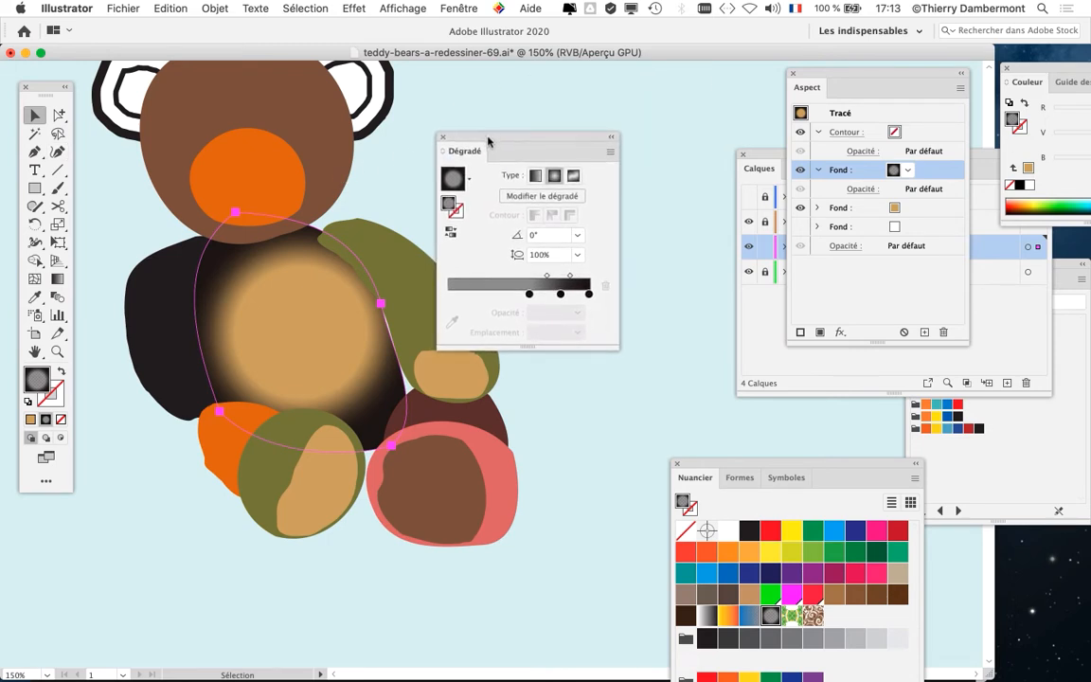
key("a")
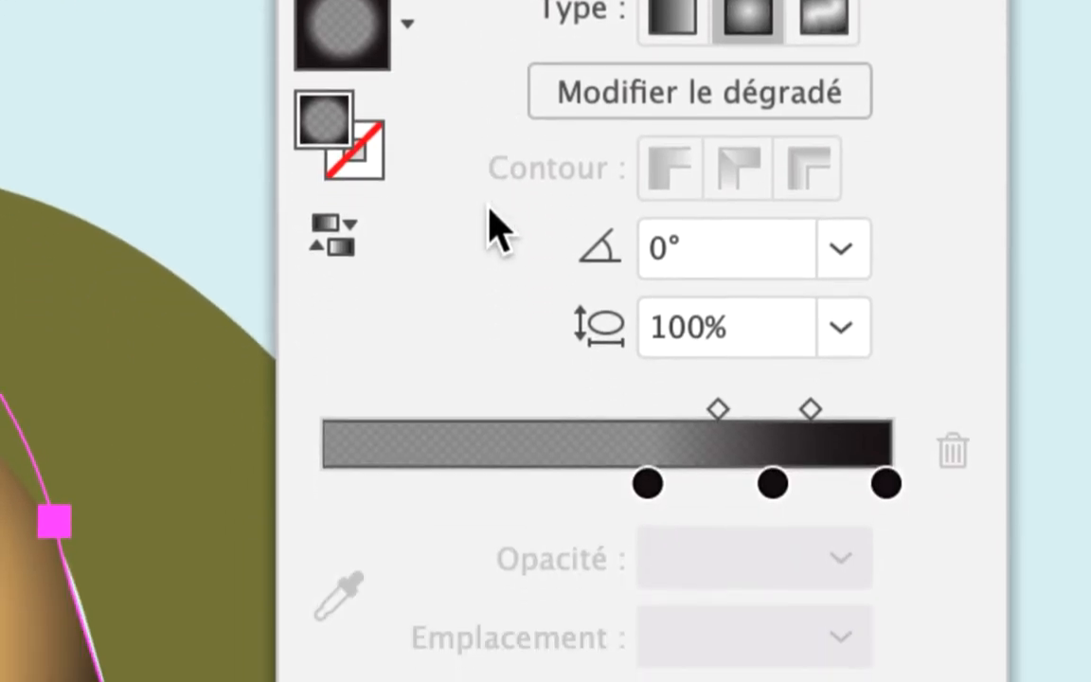
left_click(646, 485)
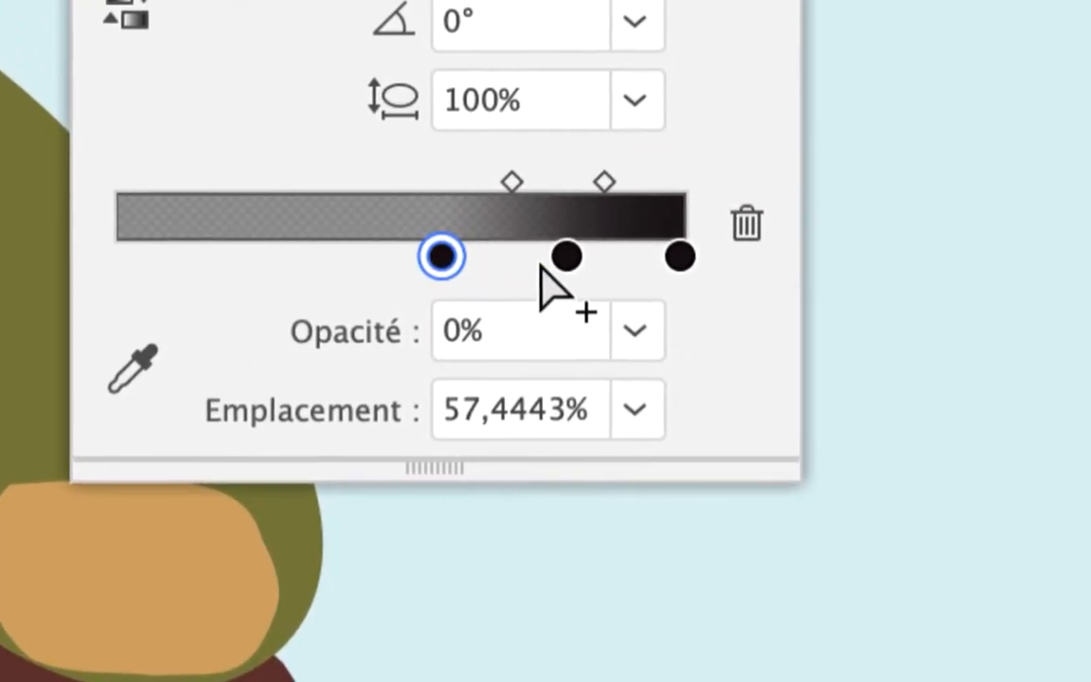
left_click(545, 263)
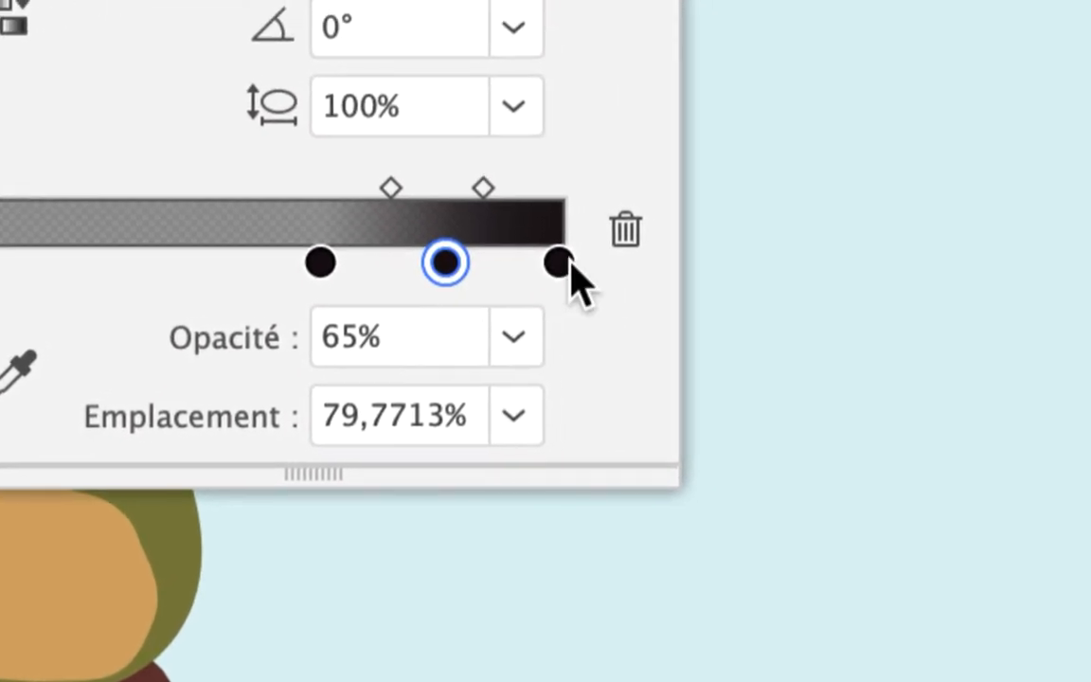
left_click(561, 263)
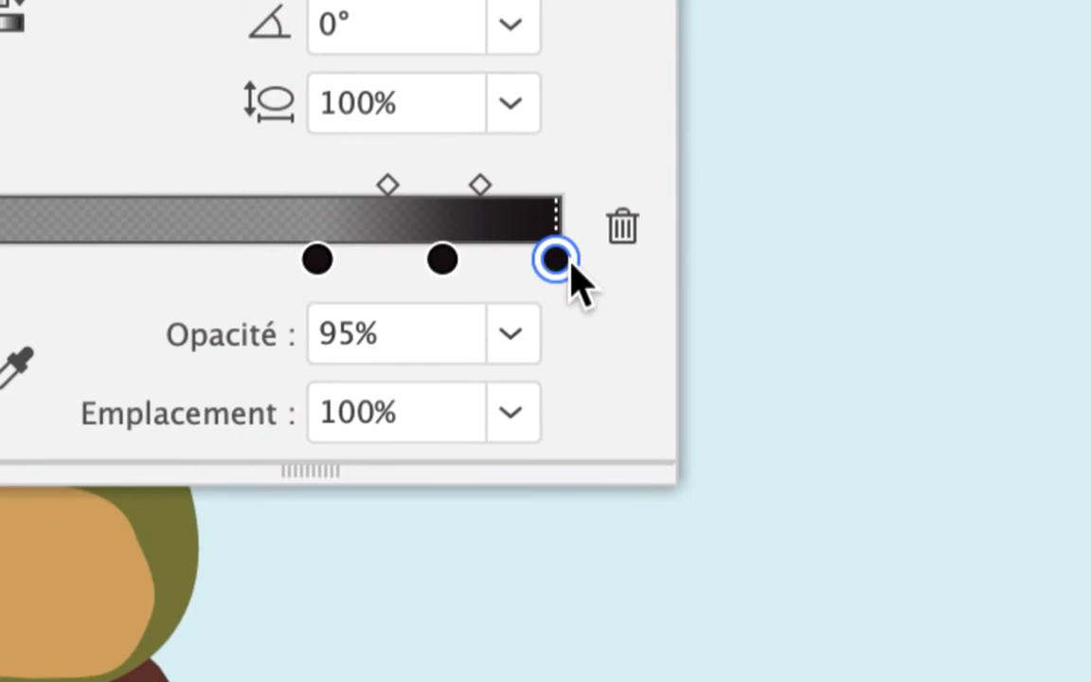
- Remove the gradient's outermost stop, and relocate the 65% opacity stop to 100% and the transparent stop to 0%
left_click_drag(557, 259, 592, 349)
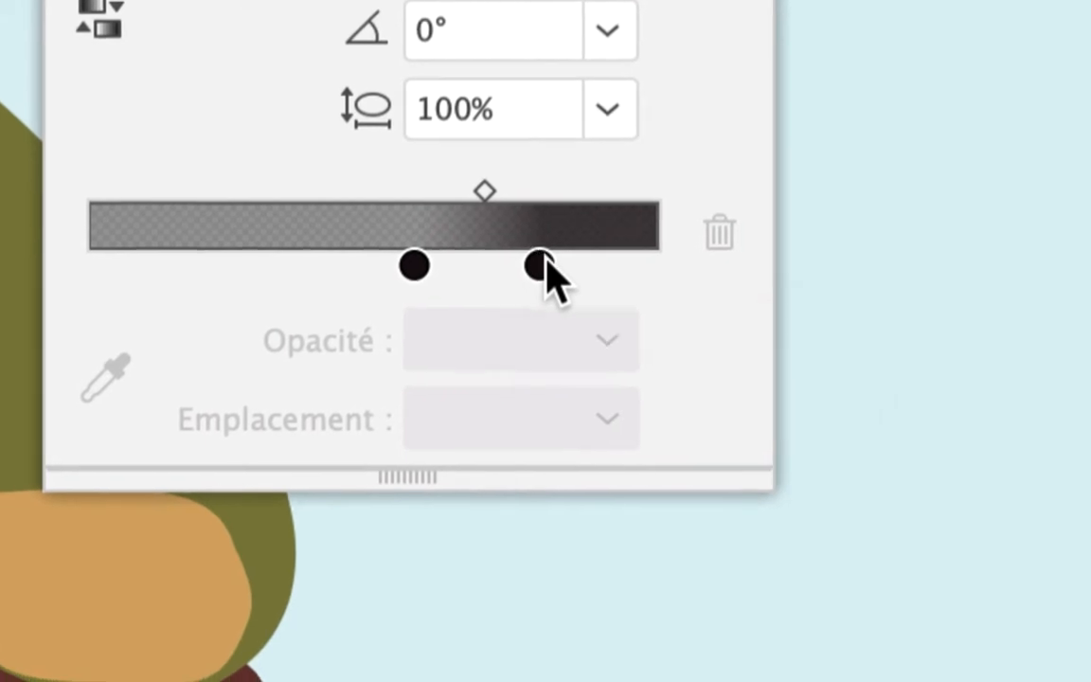
left_click_drag(420, 178, 443, 177)
left_click_drag(558, 279, 662, 287)
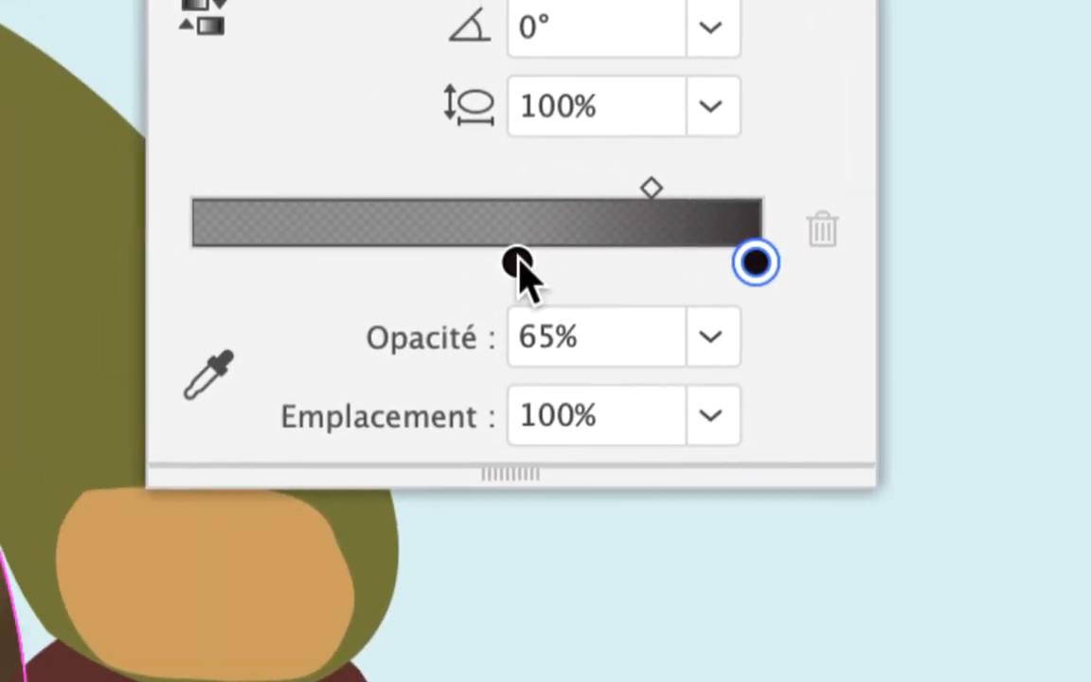
left_click_drag(519, 261, 182, 263)
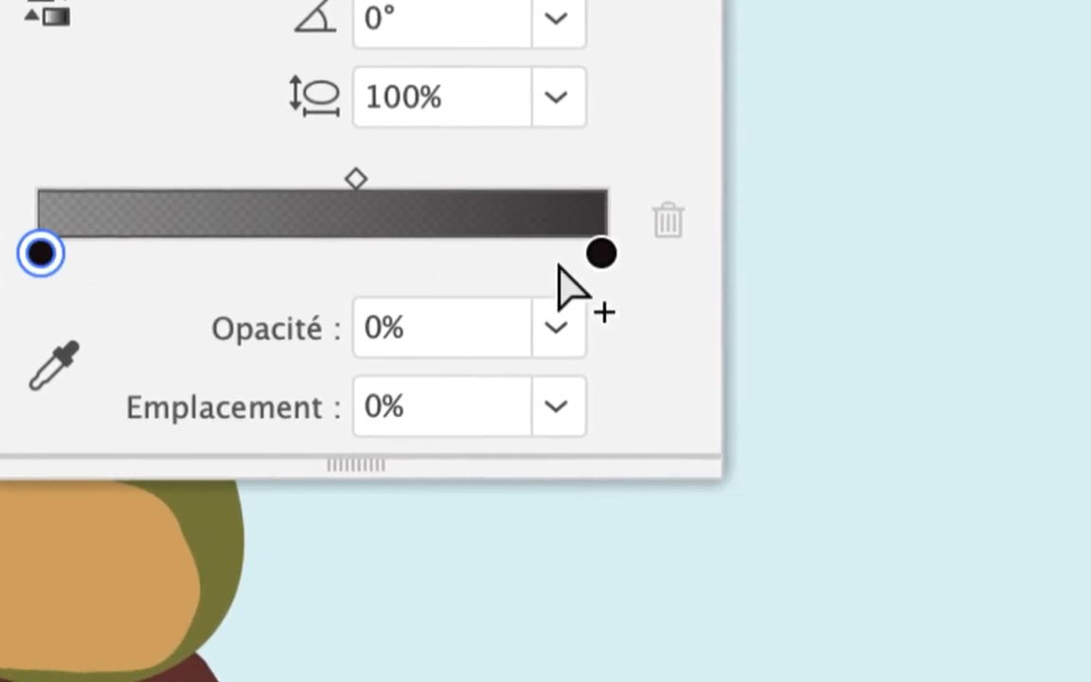
- Check the opacity of both remaining gradient stops, and shift the midpoint between them to about 64%
left_click(1026, 266)
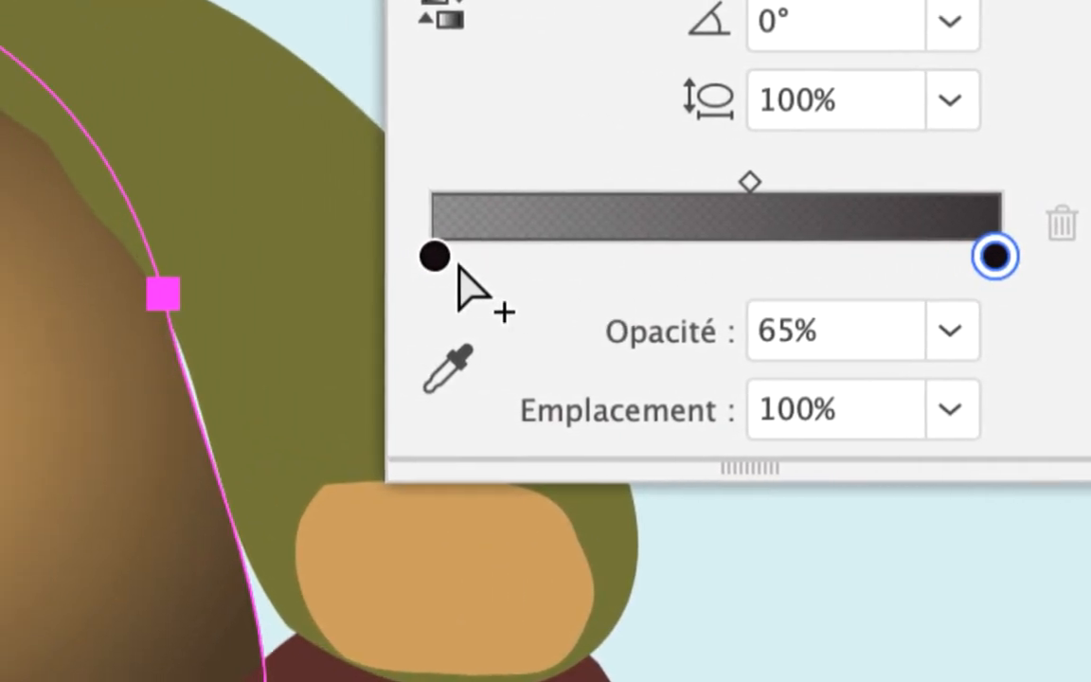
left_click(8, 258)
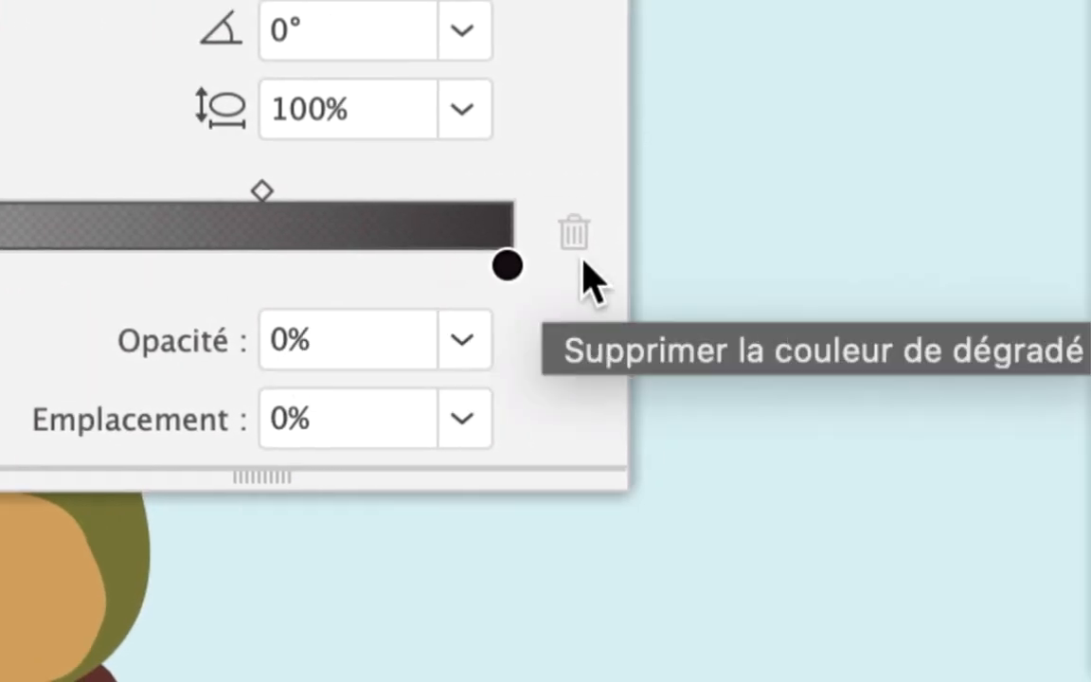
left_click(508, 266)
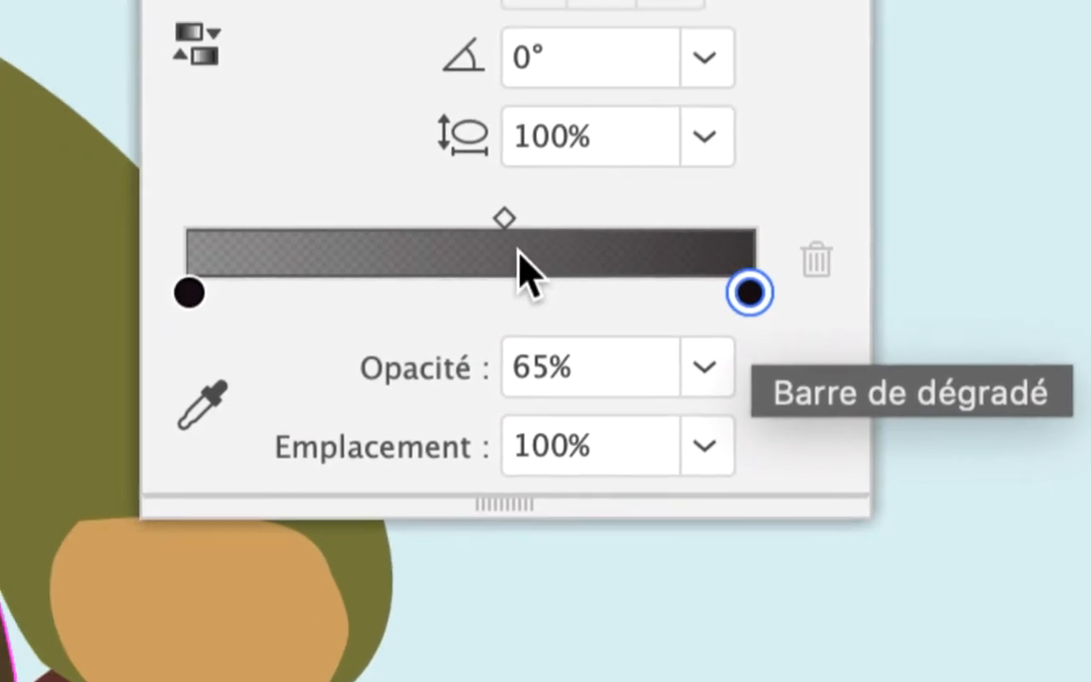
left_click_drag(519, 248, 328, 250)
left_click_drag(478, 246, 717, 252)
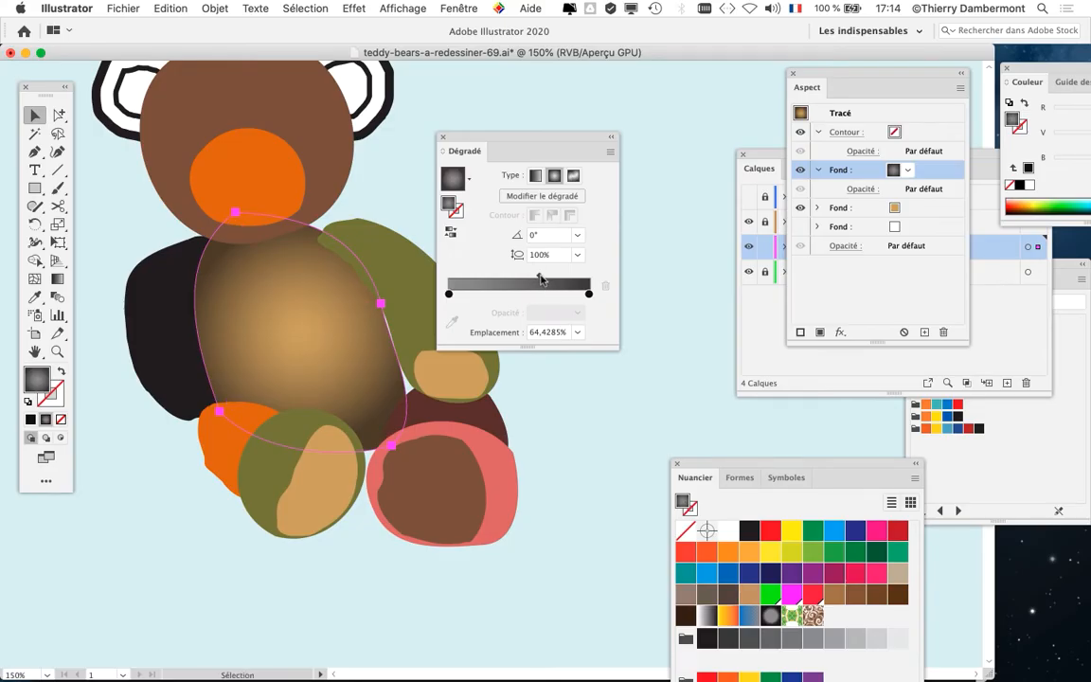
- Shift the gradient's midpoint to about 71%, and redraw the belly's radial gradient from its centre towards the lower end of the green arm
mouse_move(539, 280)
left_mouse_down()
mouse_move(560, 278)
mouse_move(489, 277)
mouse_move(548, 281)
left_mouse_up()
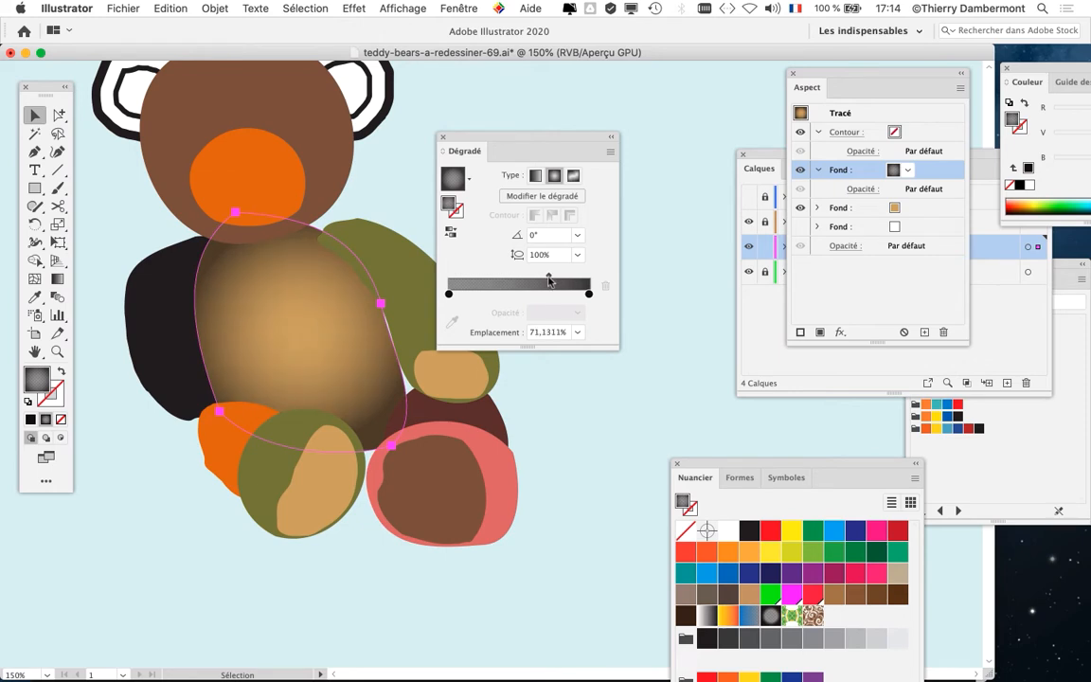
left_click_drag(575, 139, 635, 114)
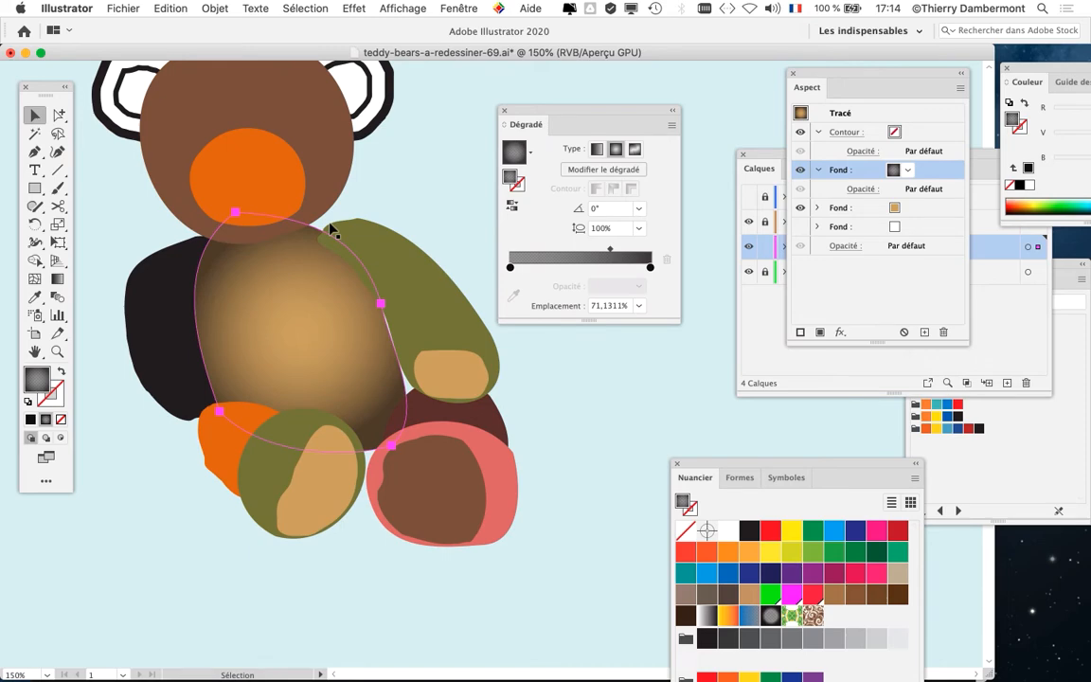
left_click(58, 281)
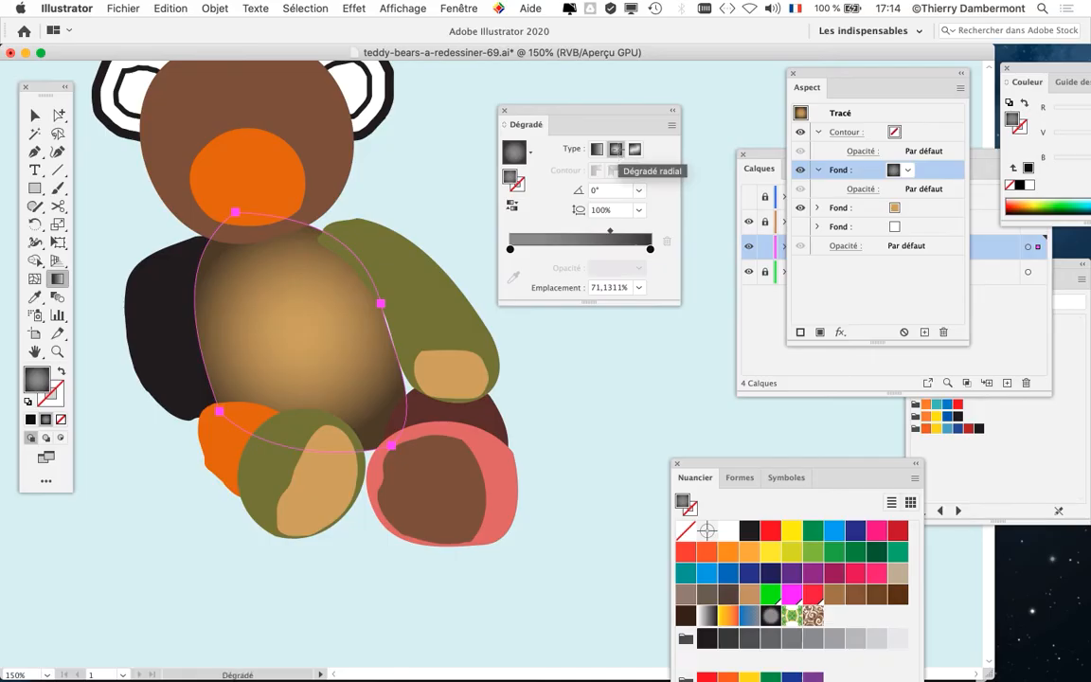
left_click_drag(289, 336, 420, 377)
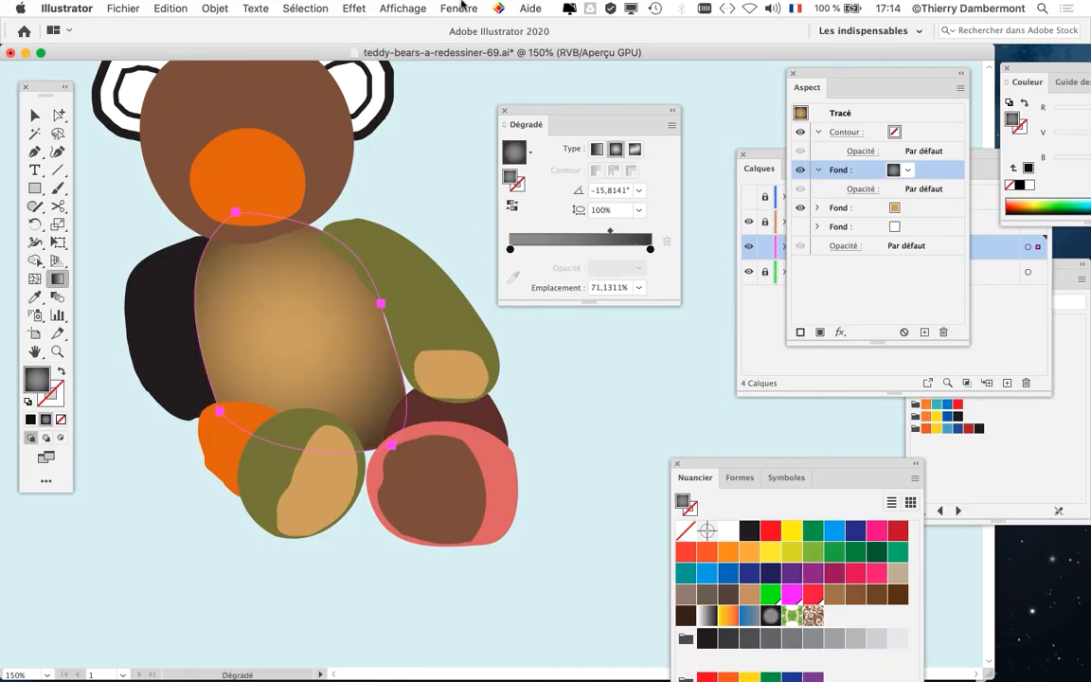
- Display the gradient annotator on the belly, and redraw the radial gradient upward from the belly towards the head
left_click(387, 8)
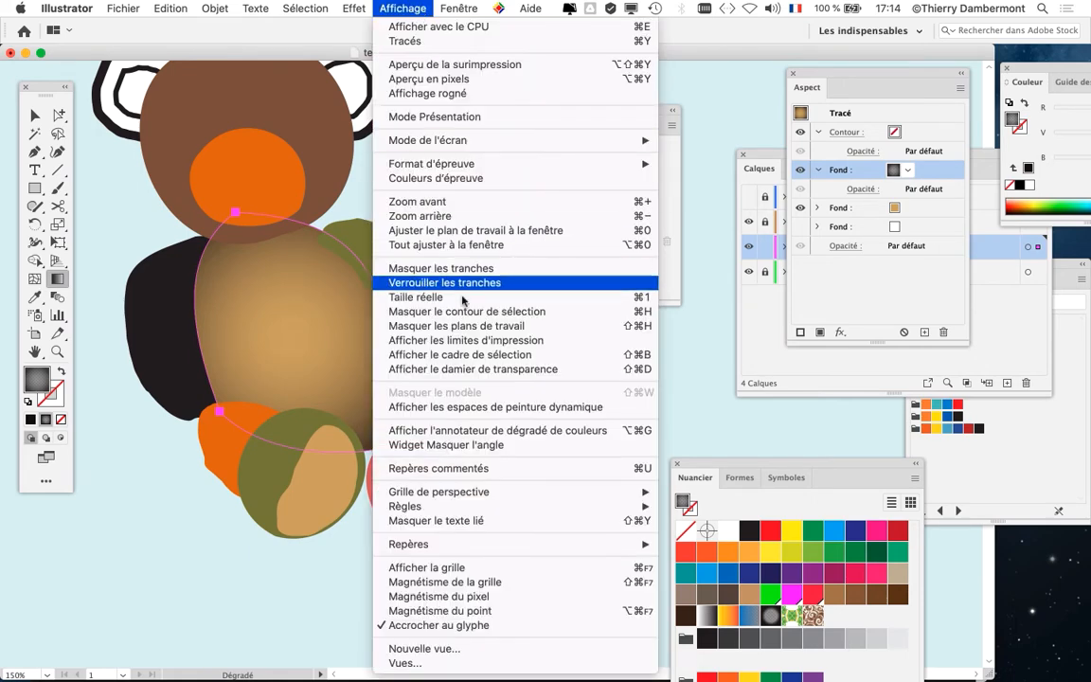
left_click(495, 430)
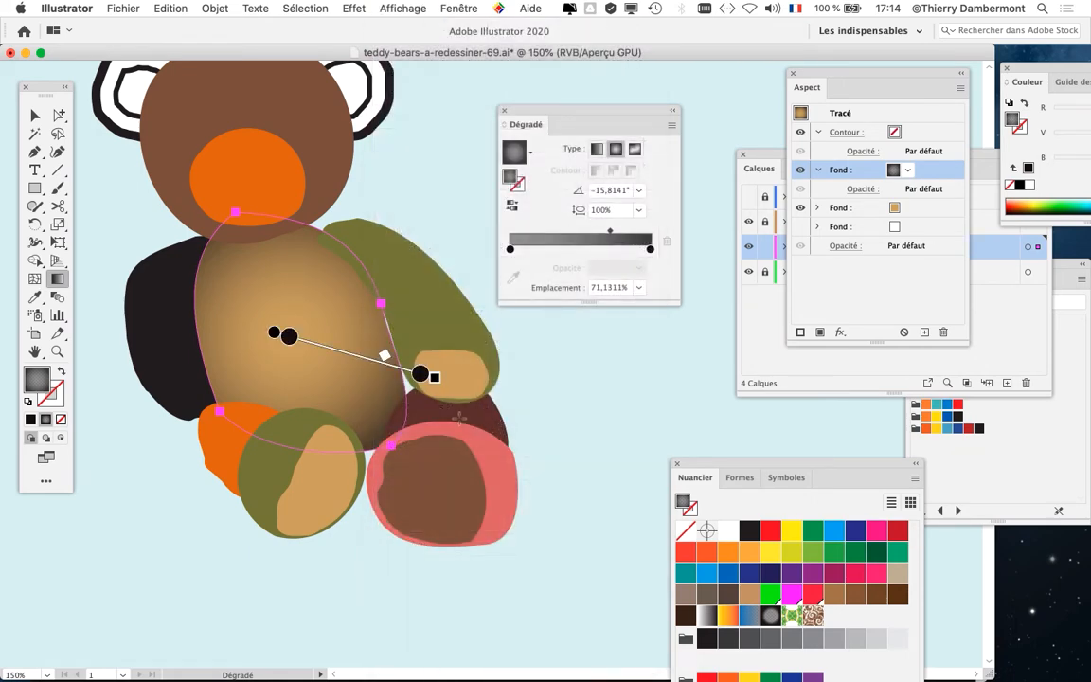
mouse_move(275, 338)
left_mouse_down()
mouse_move(342, 248)
mouse_move(309, 341)
mouse_move(248, 293)
mouse_move(375, 297)
mouse_move(284, 318)
mouse_move(304, 332)
mouse_move(289, 297)
mouse_move(298, 317)
mouse_move(322, 179)
left_mouse_up()
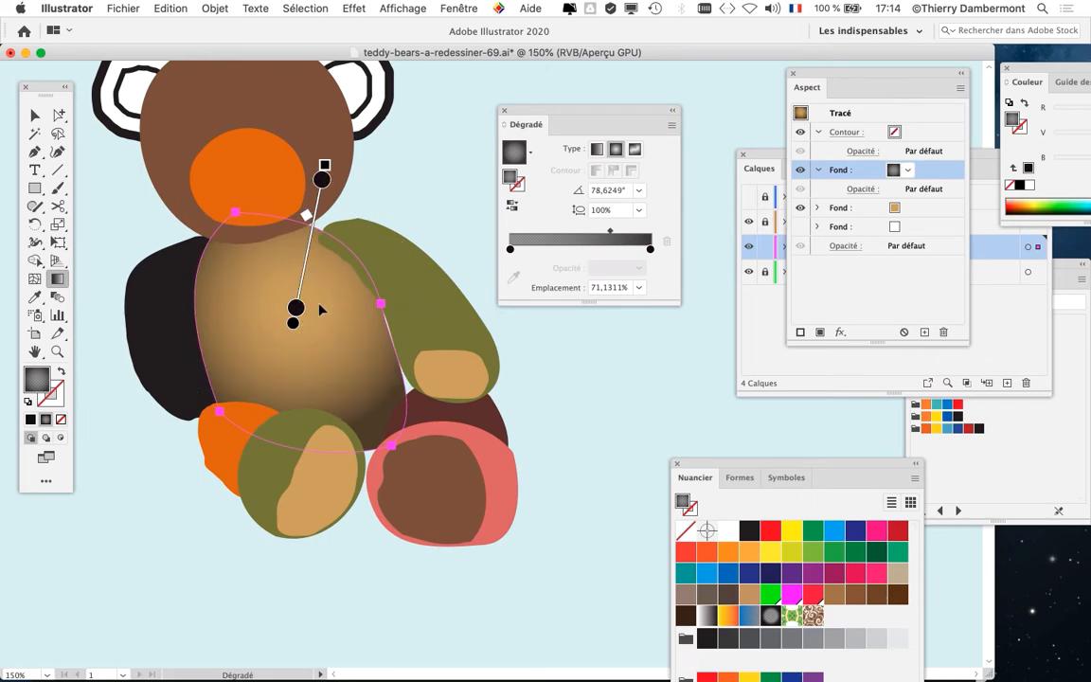
- Hide the gradient annotator on the belly
left_click(445, 8)
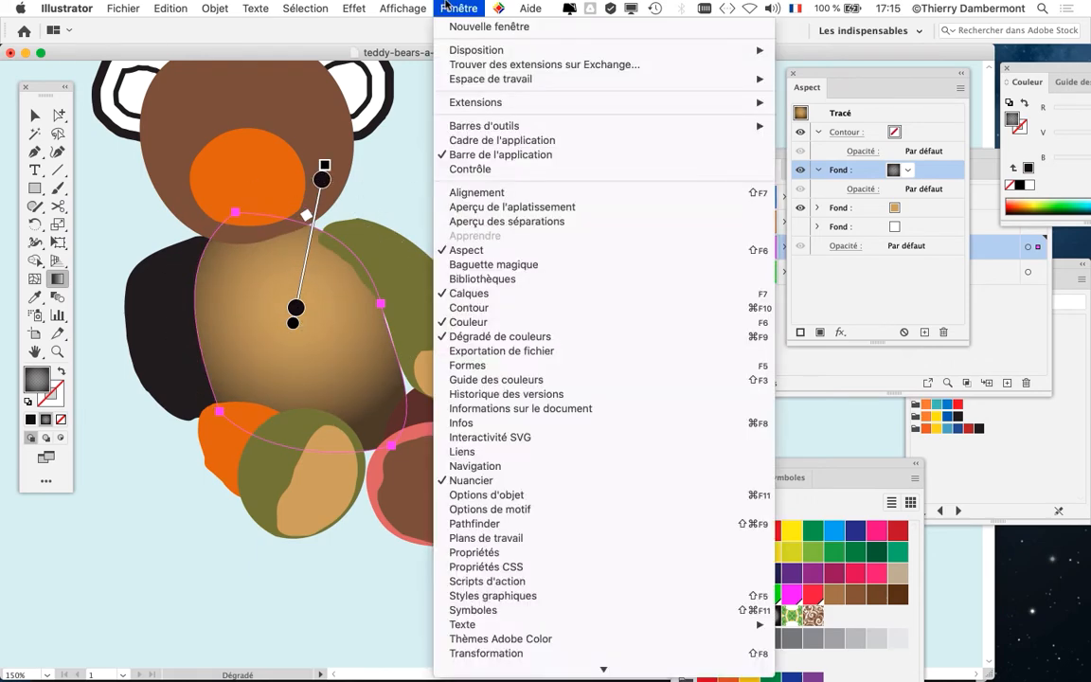
mouse_move(400, 6)
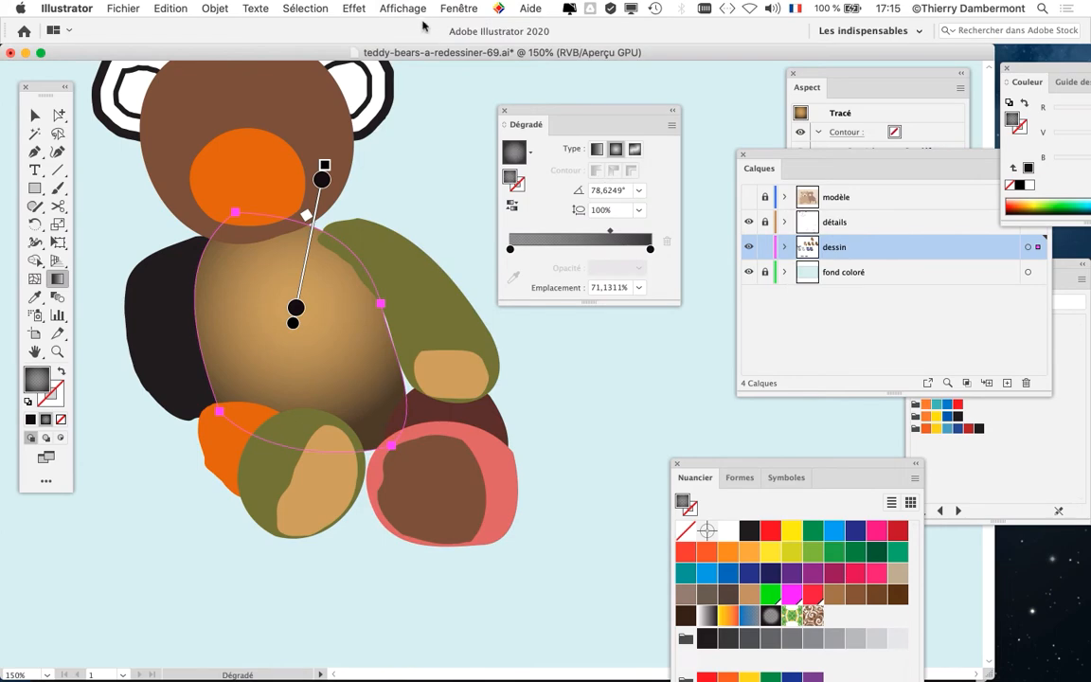
left_click(403, 8)
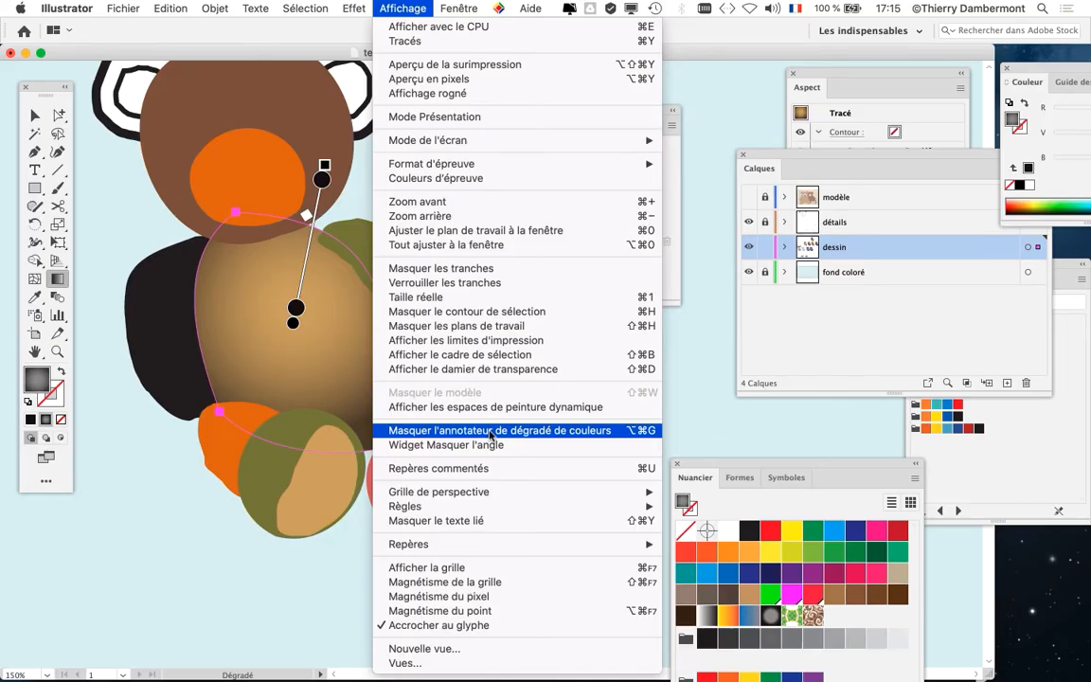
left_click(491, 432)
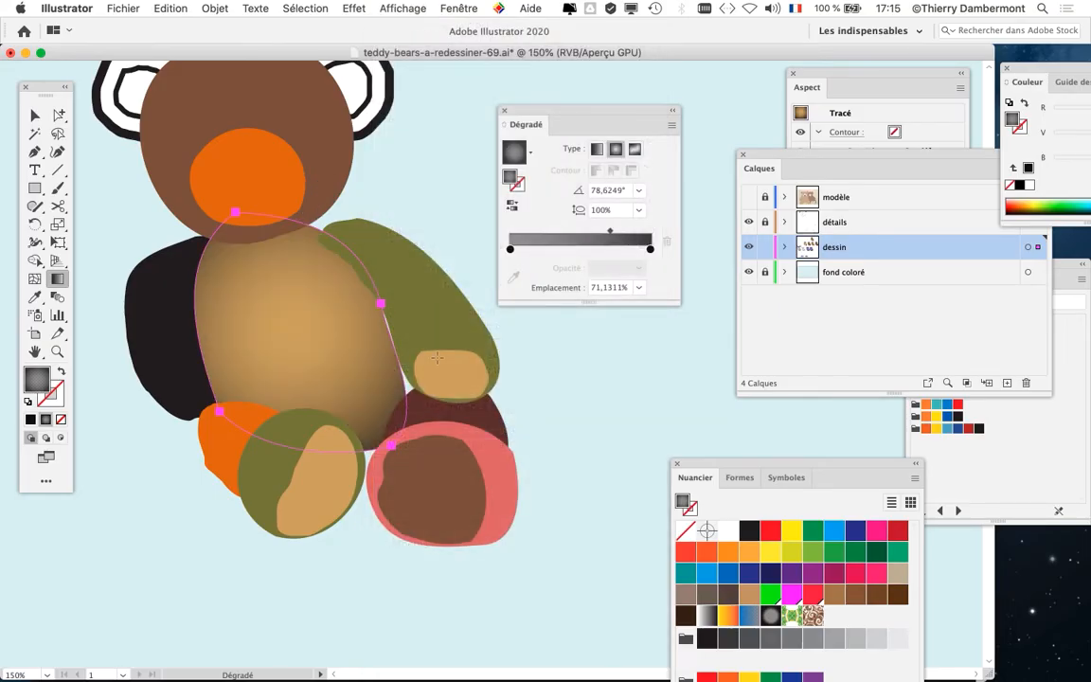
- Redraw the belly's radial gradient in several directions, ending with an upward stroke at about 69°
left_click_drag(285, 329, 430, 361)
mouse_move(303, 298)
left_mouse_down()
mouse_move(319, 336)
mouse_move(377, 356)
mouse_move(416, 386)
left_mouse_up()
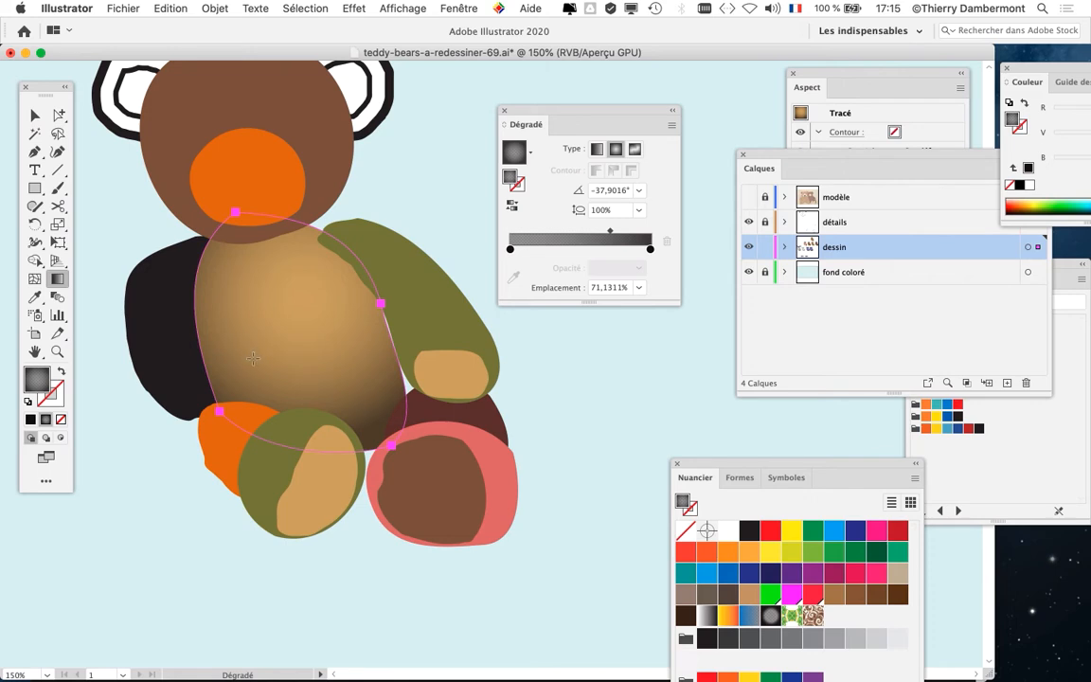
mouse_move(253, 358)
left_mouse_down()
mouse_move(358, 246)
mouse_move(399, 223)
left_mouse_up()
left_click_drag(309, 312, 360, 183)
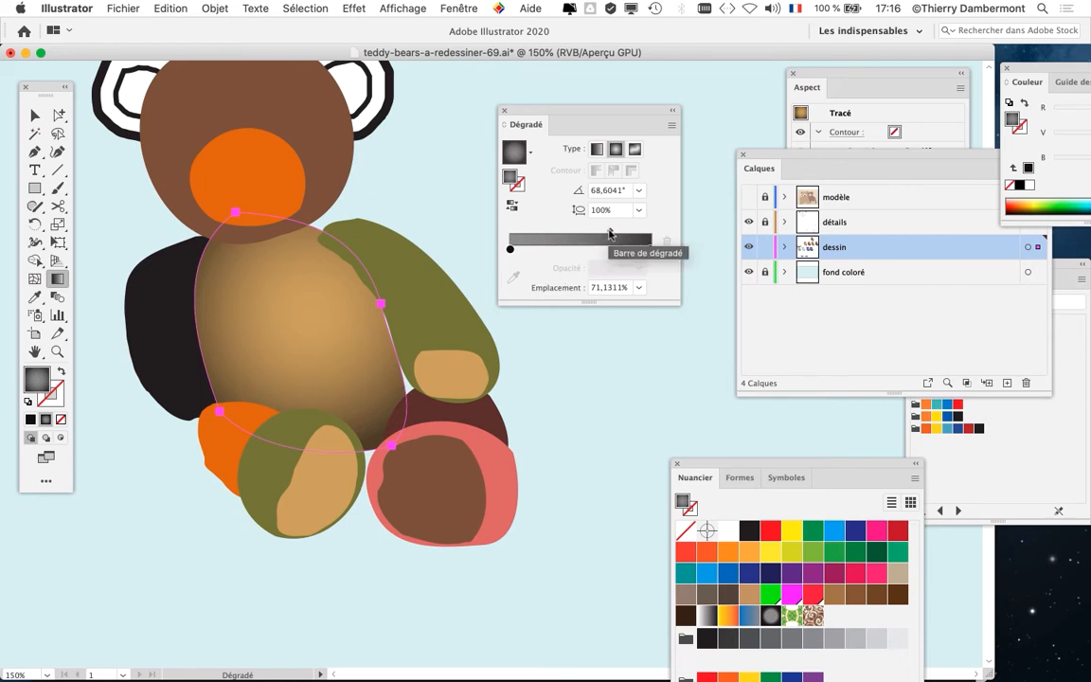
- Shift the midpoint of the belly's black gradient outward to about 85%
mouse_move(609, 233)
left_mouse_down()
mouse_move(590, 233)
mouse_move(685, 233)
left_mouse_up()
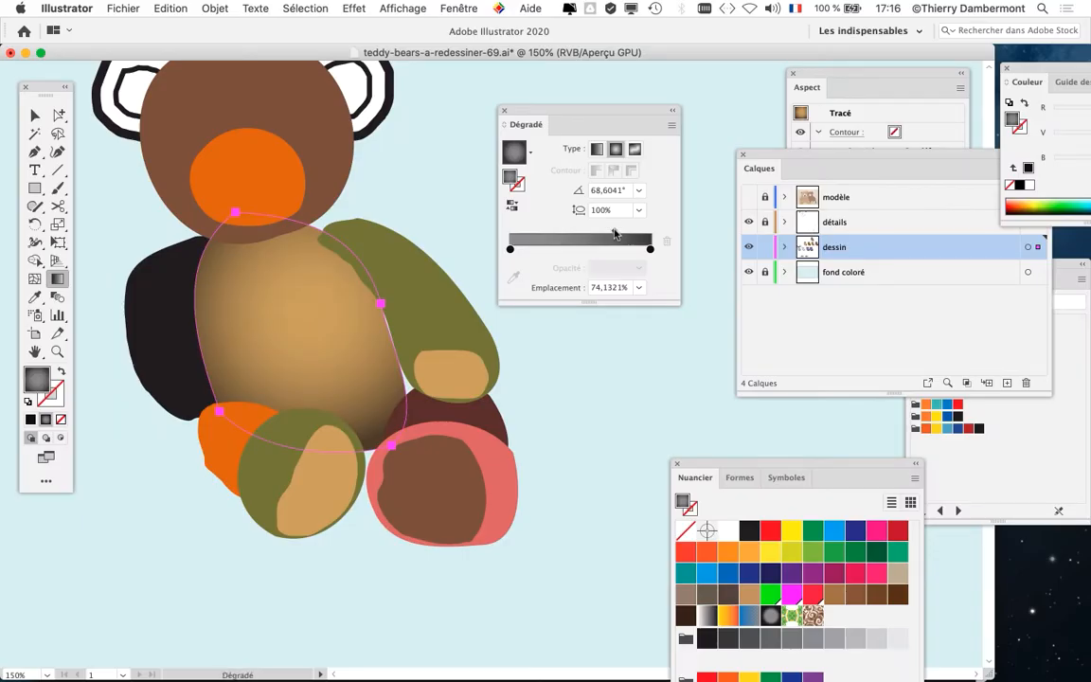
left_click_drag(614, 233, 630, 234)
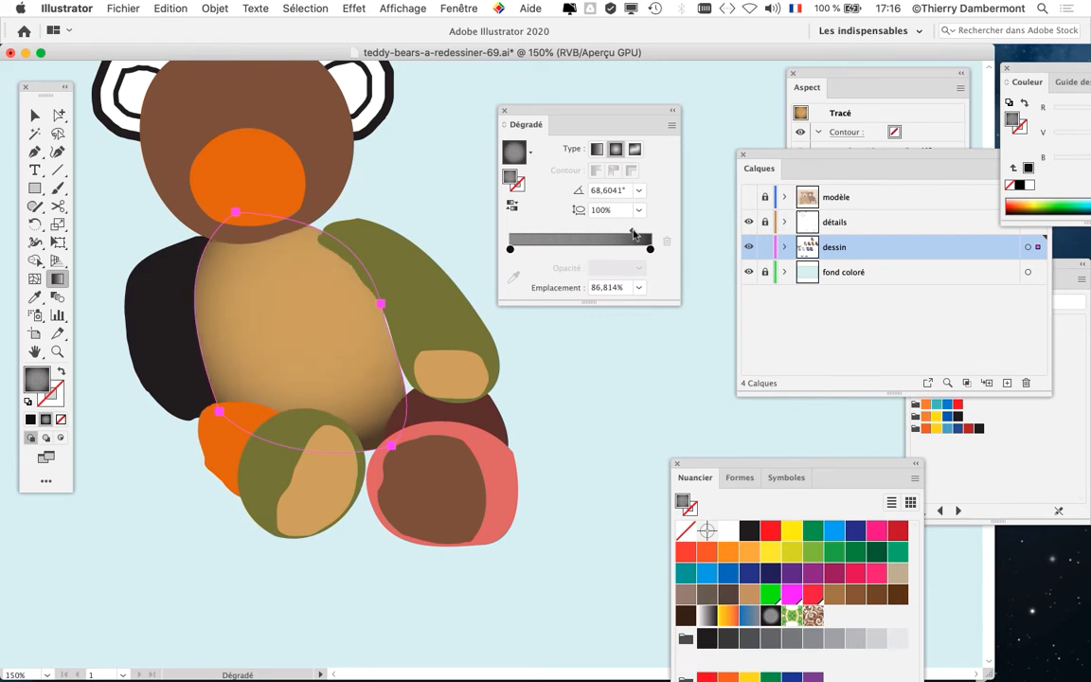
left_click_drag(632, 234, 628, 234)
- Reselect the belly's gradient fill above the beige one, and redraw it from the lower belly upward at about 63°
left_click_drag(798, 158, 185, 520)
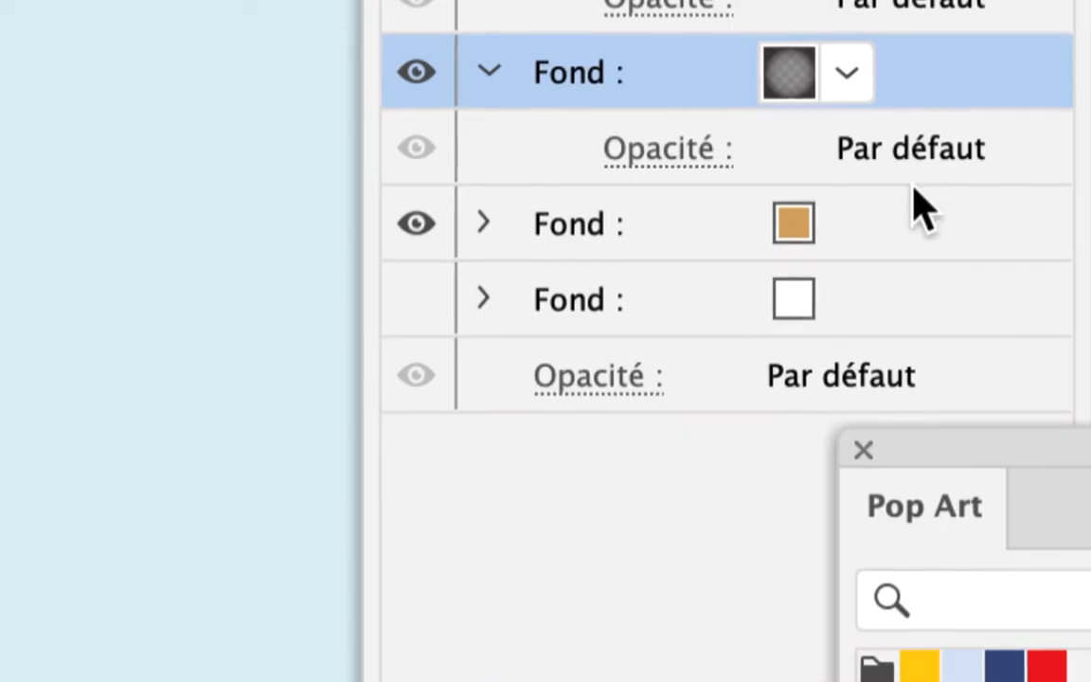
left_click(927, 208)
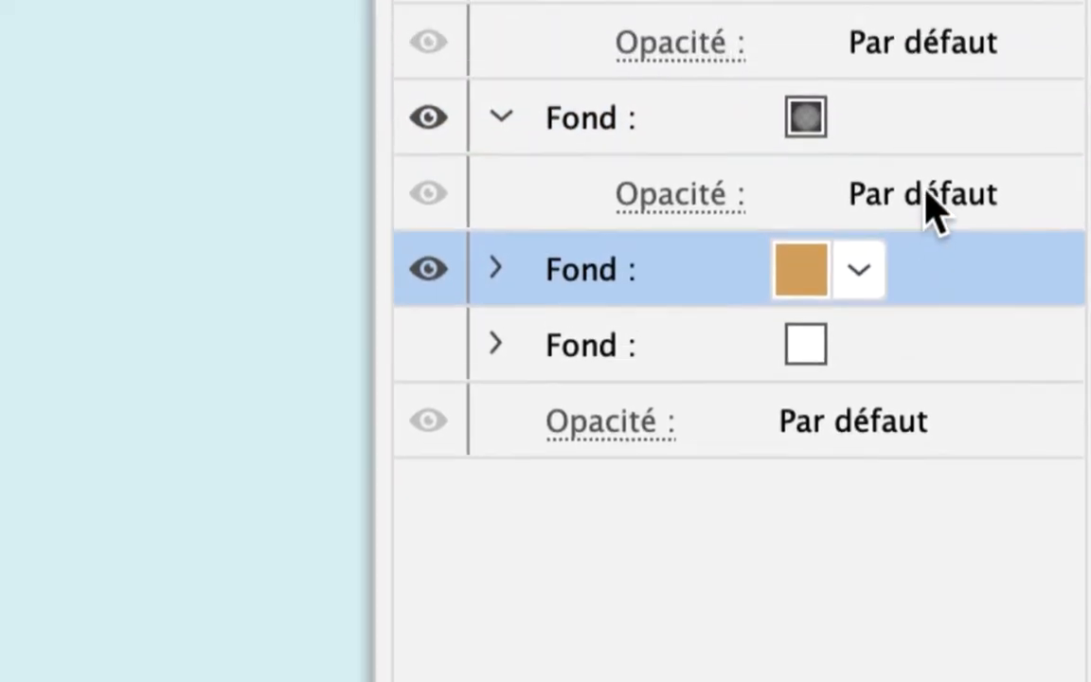
left_click(923, 147)
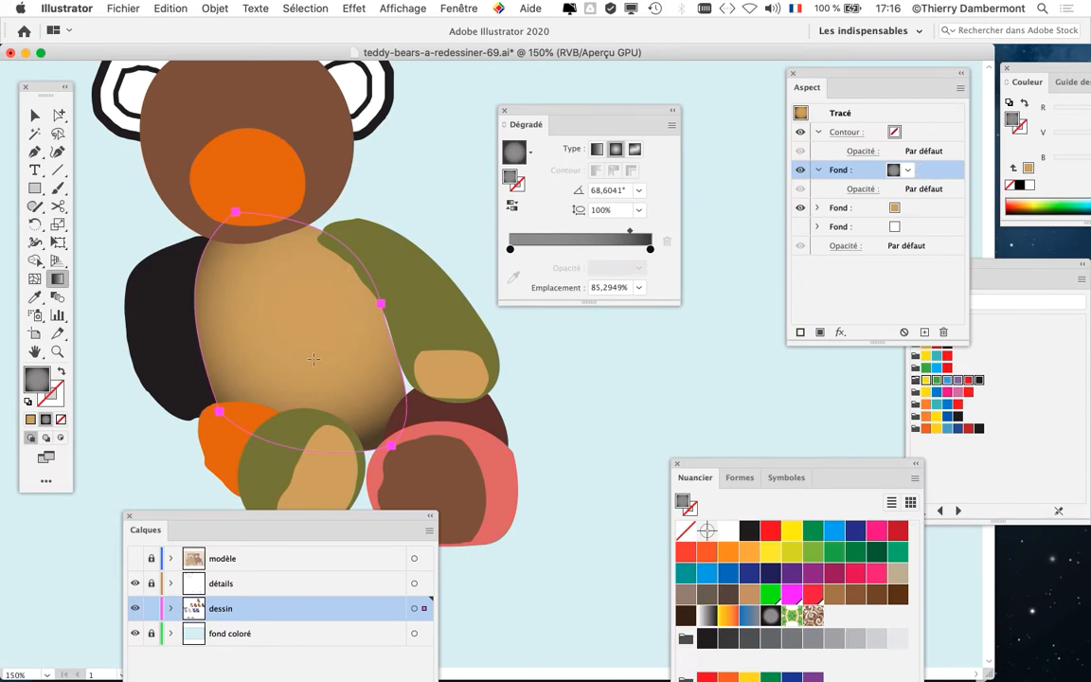
left_click_drag(308, 355, 321, 138)
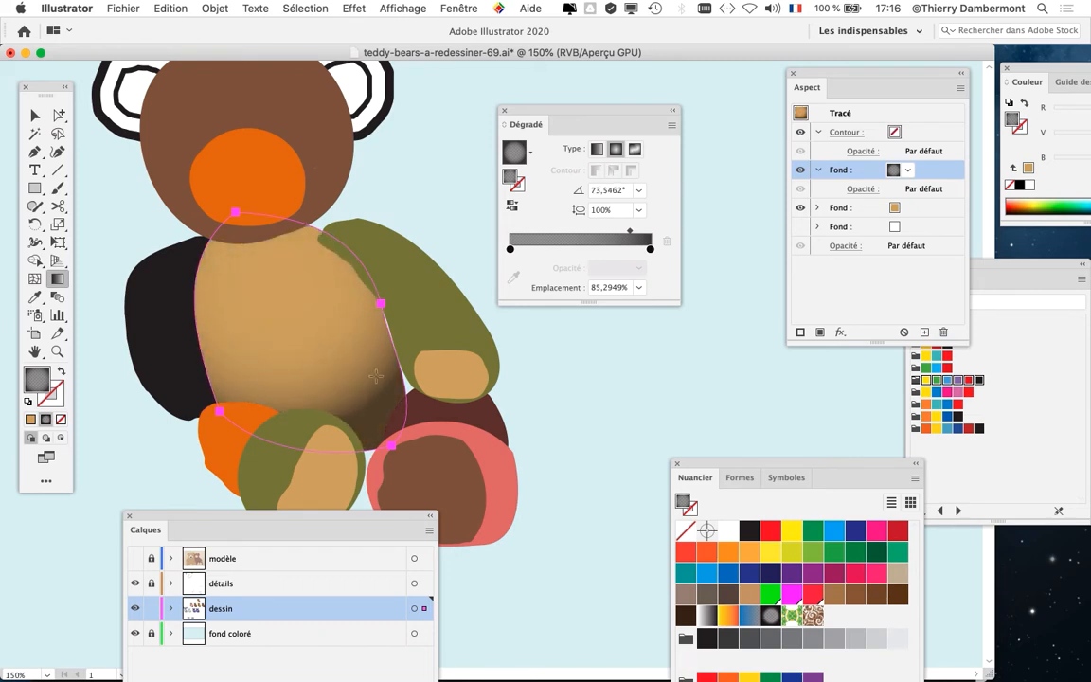
scroll(391, 388, "down", 1)
left_click_drag(336, 384, 368, 275)
left_click_drag(532, 114, 605, 100)
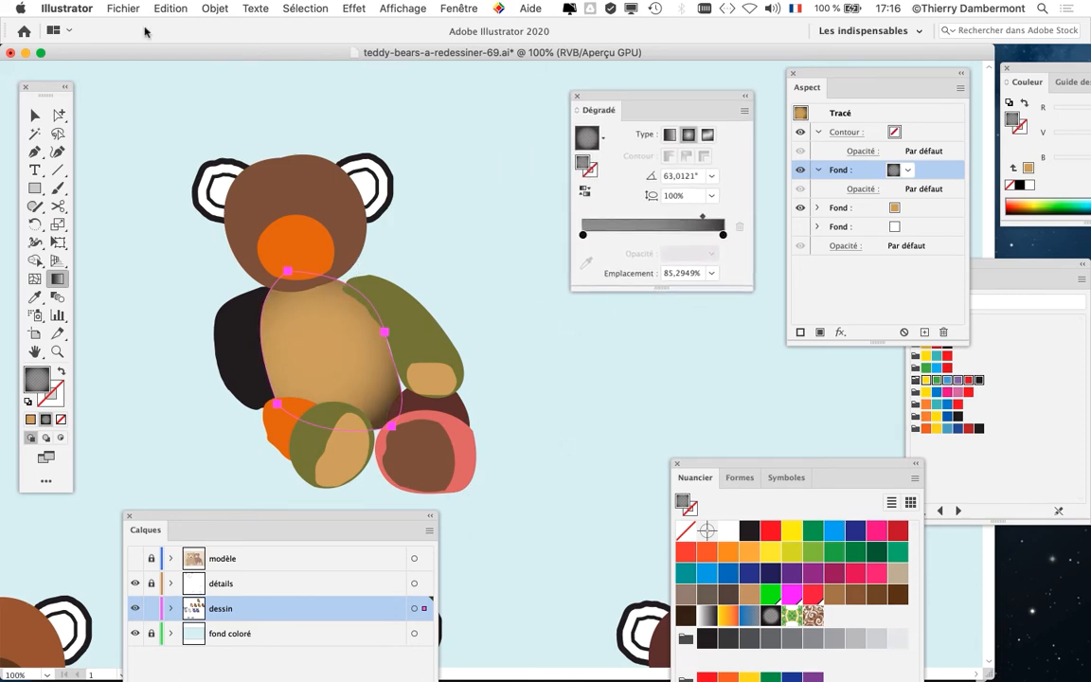
- Save a new version of the document as teddy-bears-a-redessiner-70.ai with the default Illustrator 2020 options
left_click(123, 8)
left_click(170, 137)
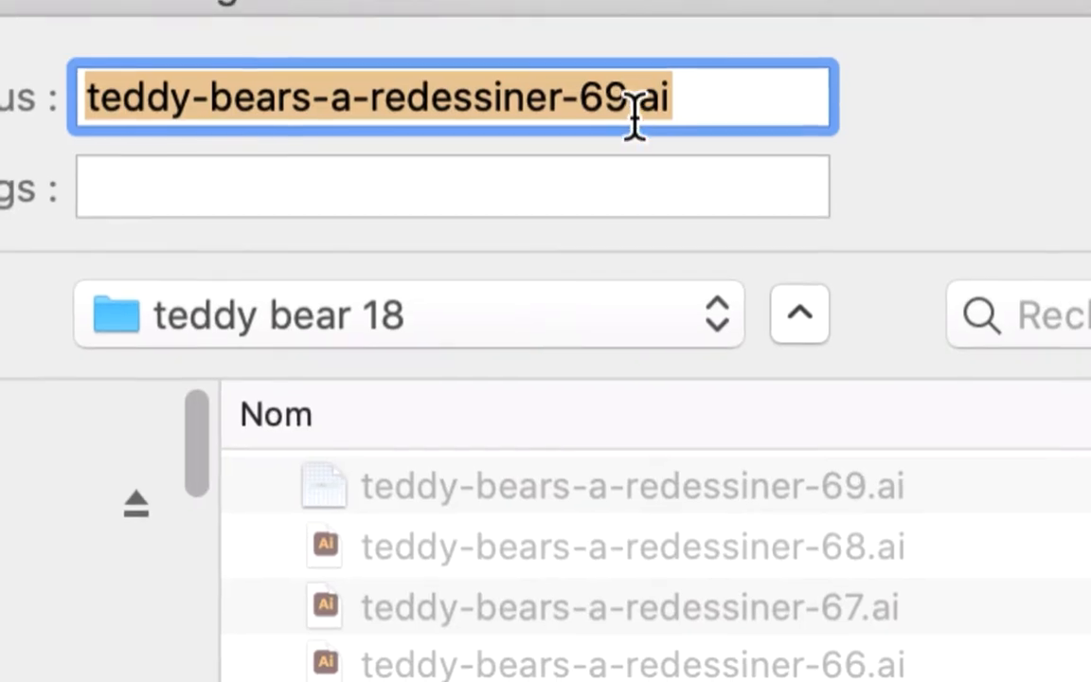
left_click(630, 115)
left_click_drag(631, 114, 604, 121)
type("70")
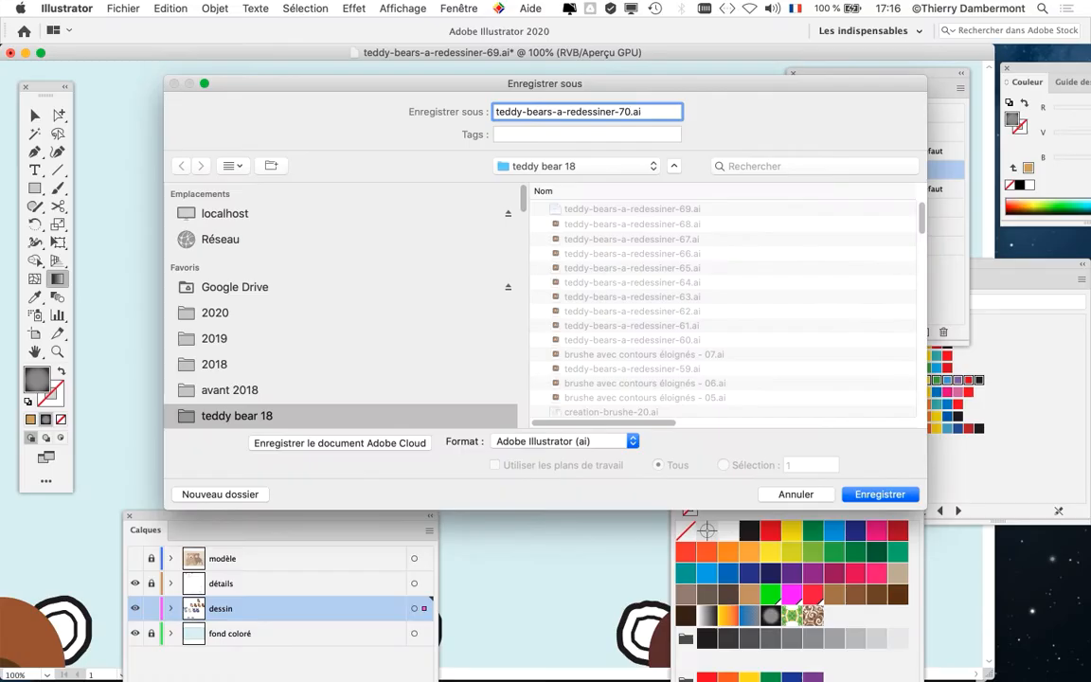
key("Return")
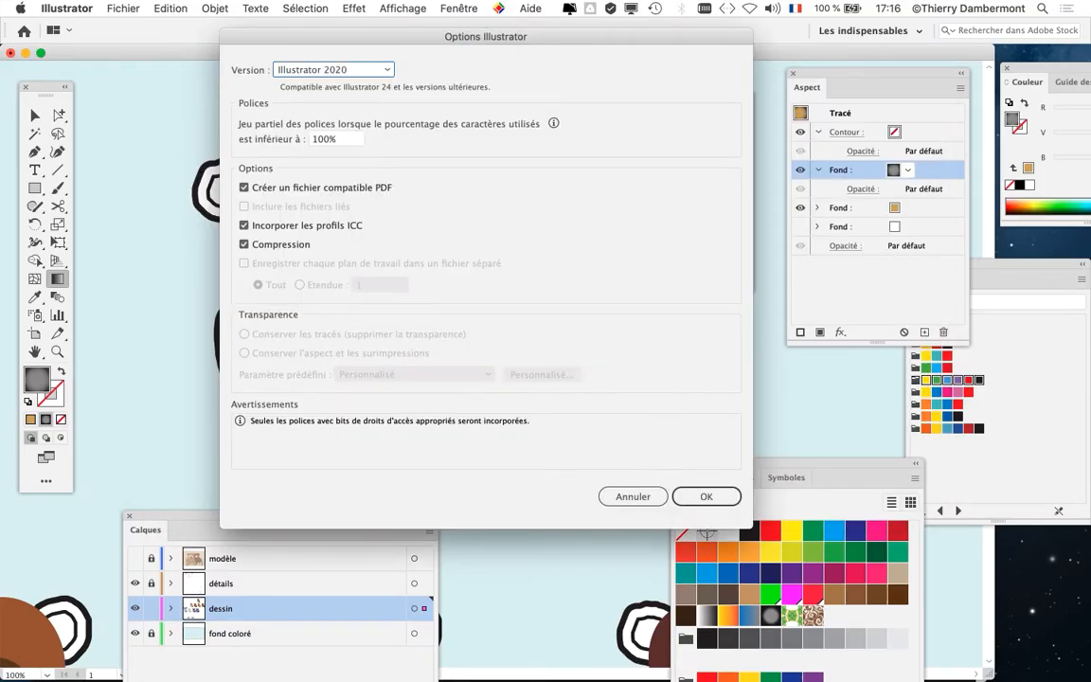
key("Return")
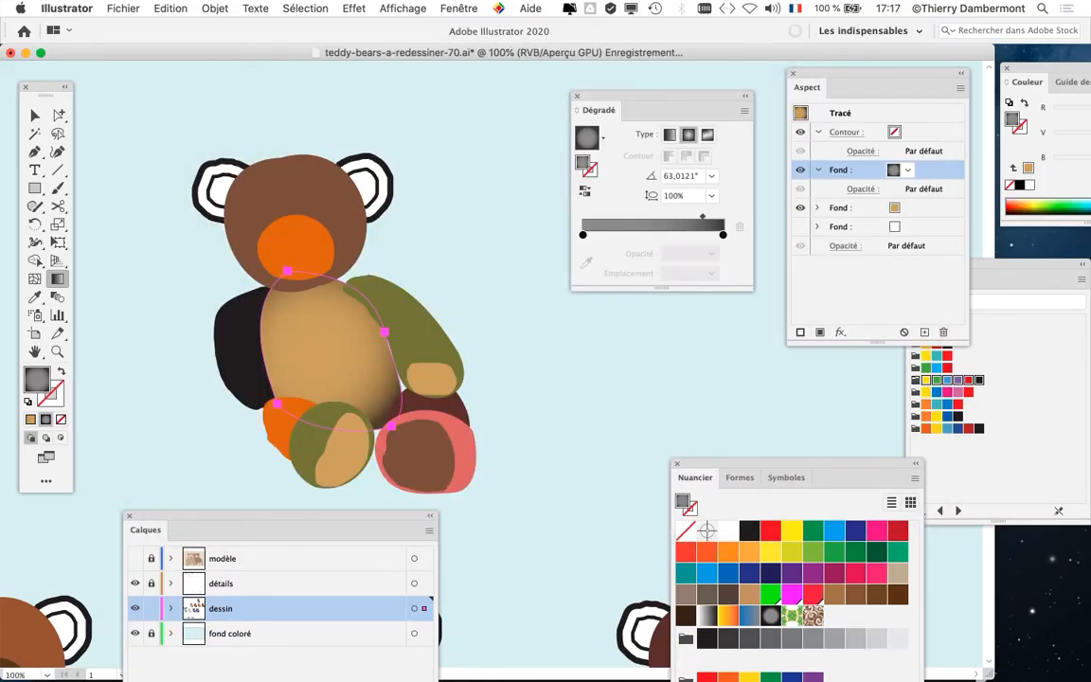
- Inspect the fills of the bear's head, deselect it, and clear the gradient and appearance panels from the area beside the bear
left_click(35, 114)
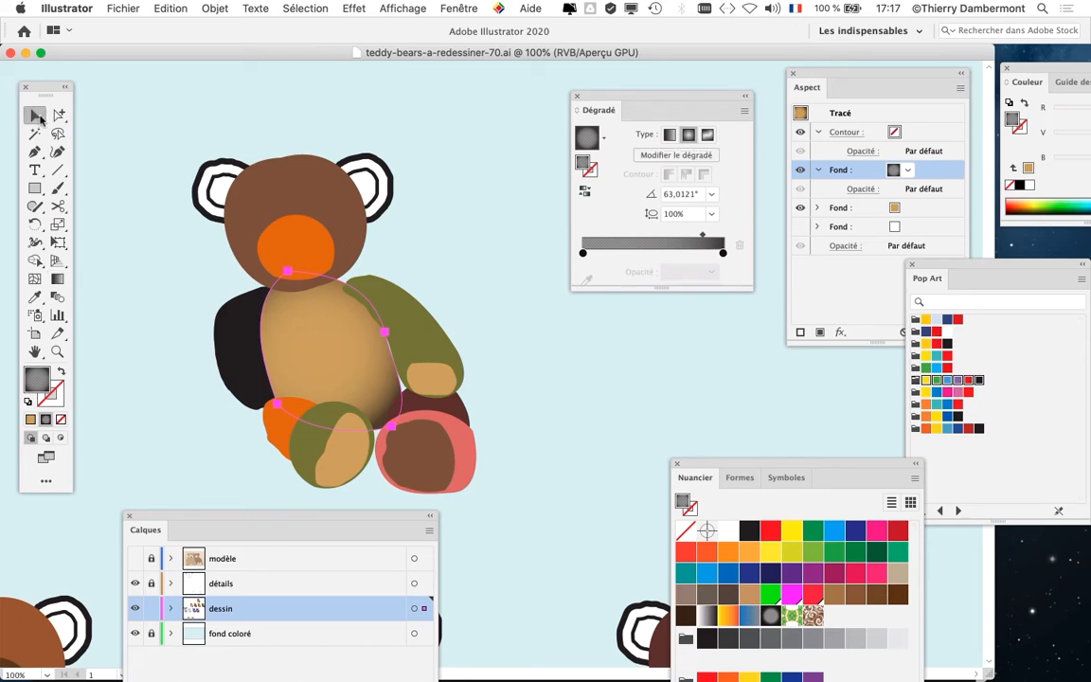
left_click(336, 193)
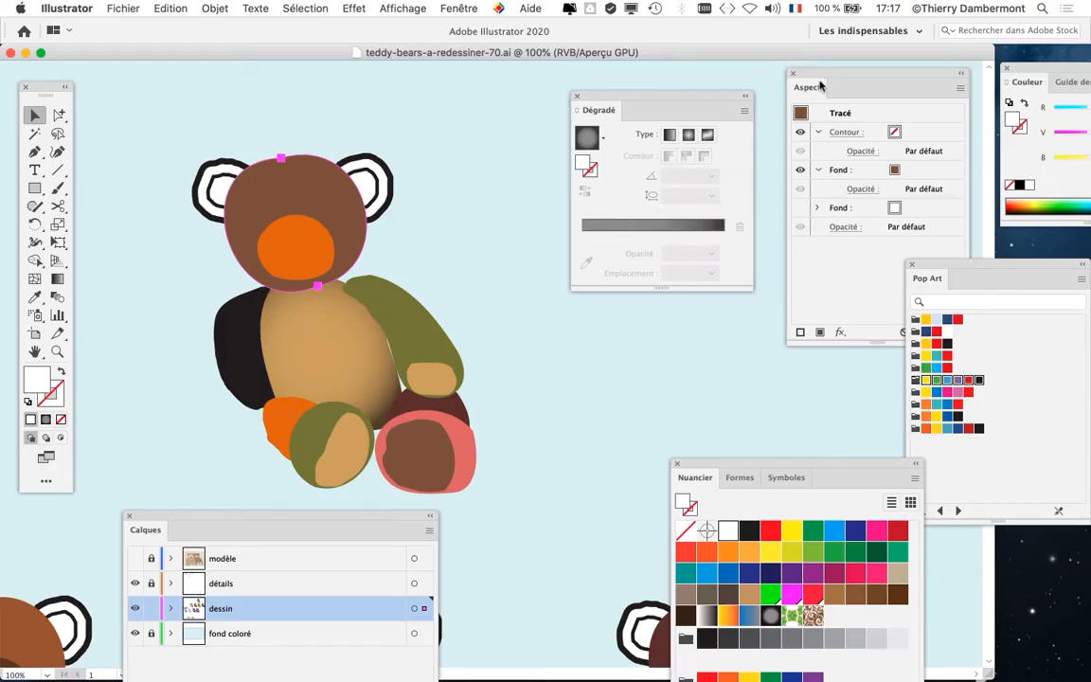
left_click_drag(671, 103, 484, 31)
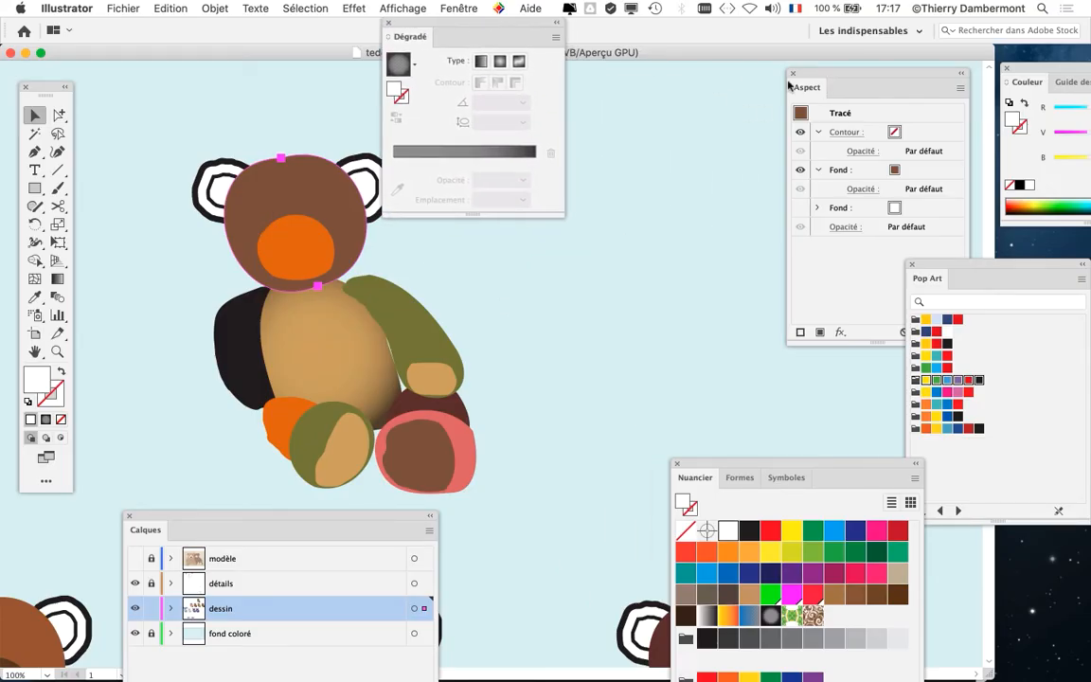
left_click_drag(820, 75, 638, 121)
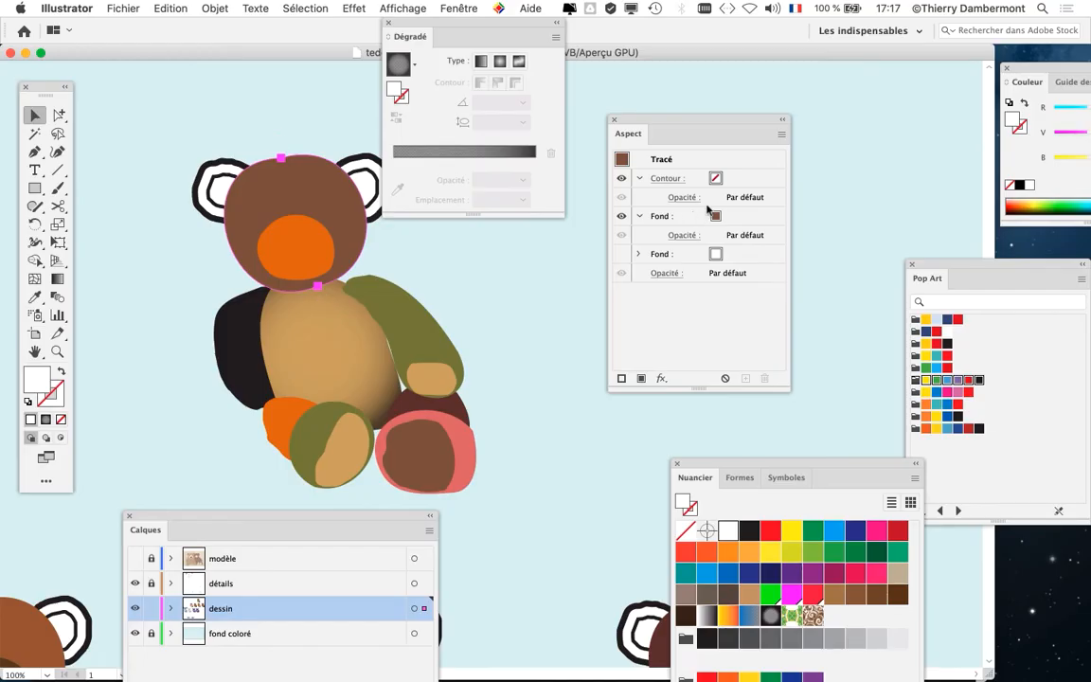
left_click_drag(687, 124, 756, 175)
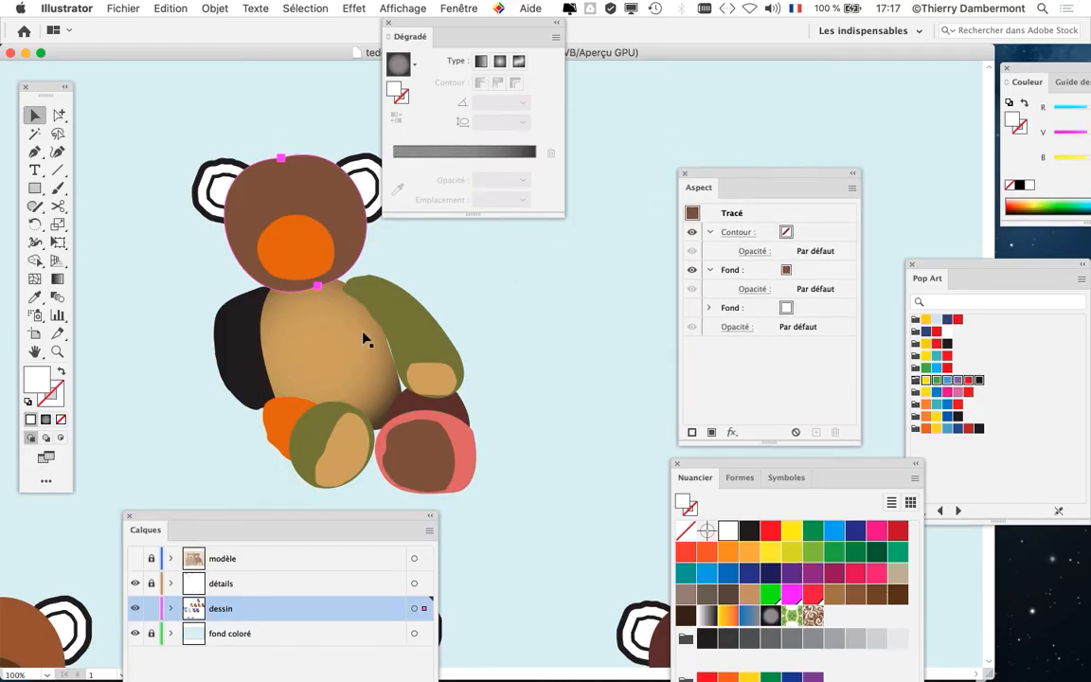
left_click(521, 307)
left_click_drag(730, 175, 856, 185)
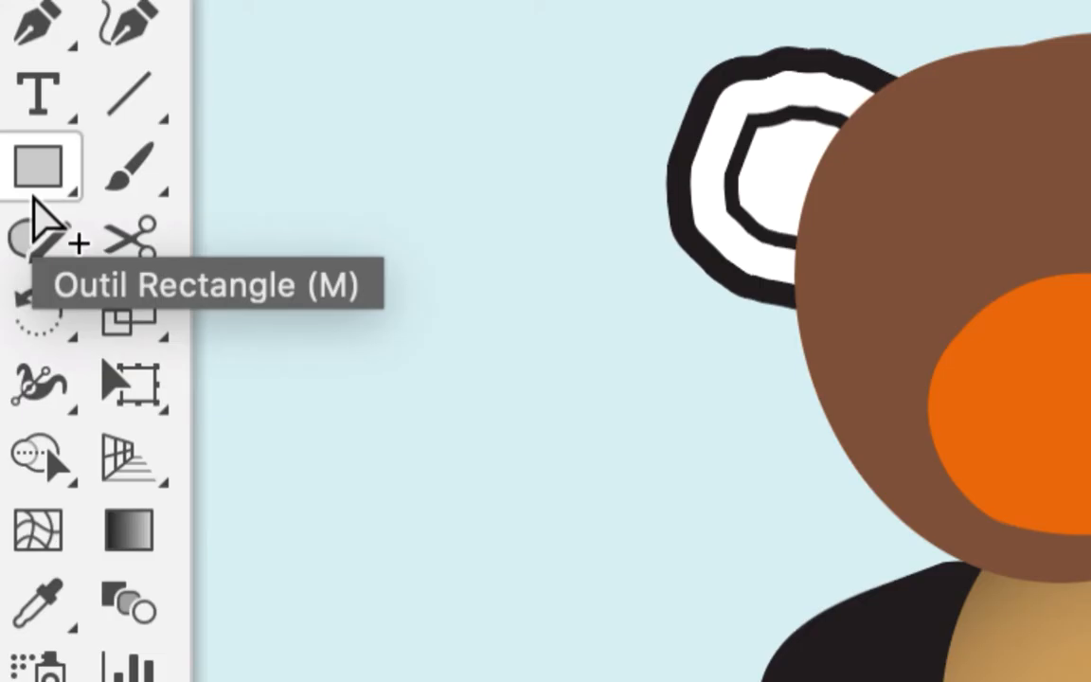
- Draw a small rectangle in the empty area beside the bear, and fill it with the current black radial gradient
left_click(36, 189)
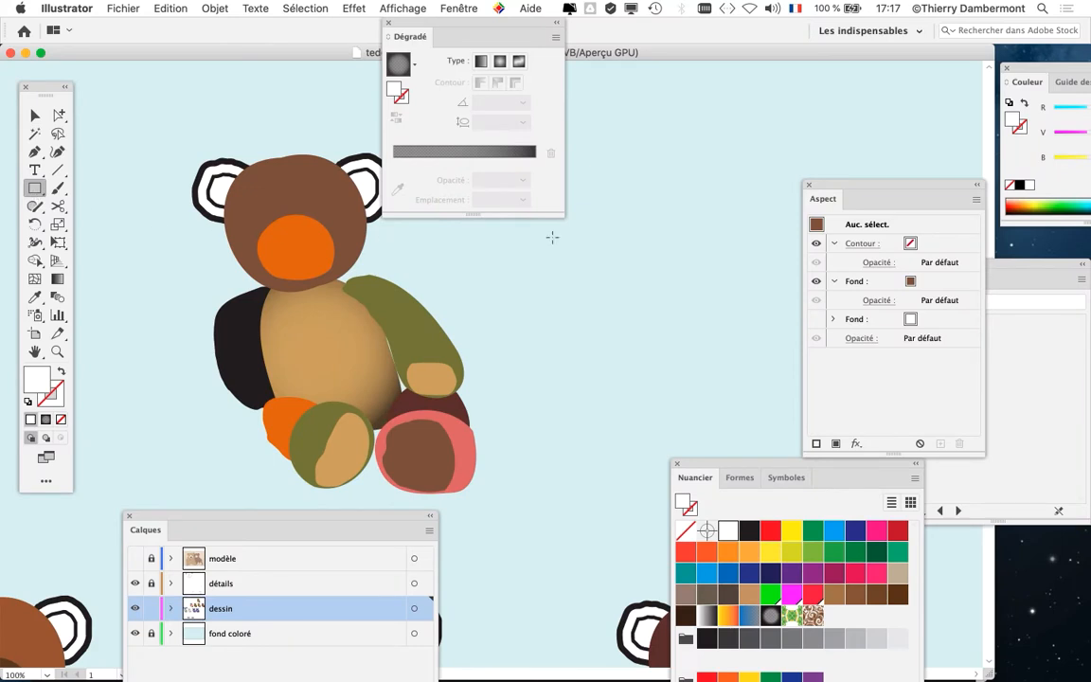
left_click_drag(565, 237, 665, 313)
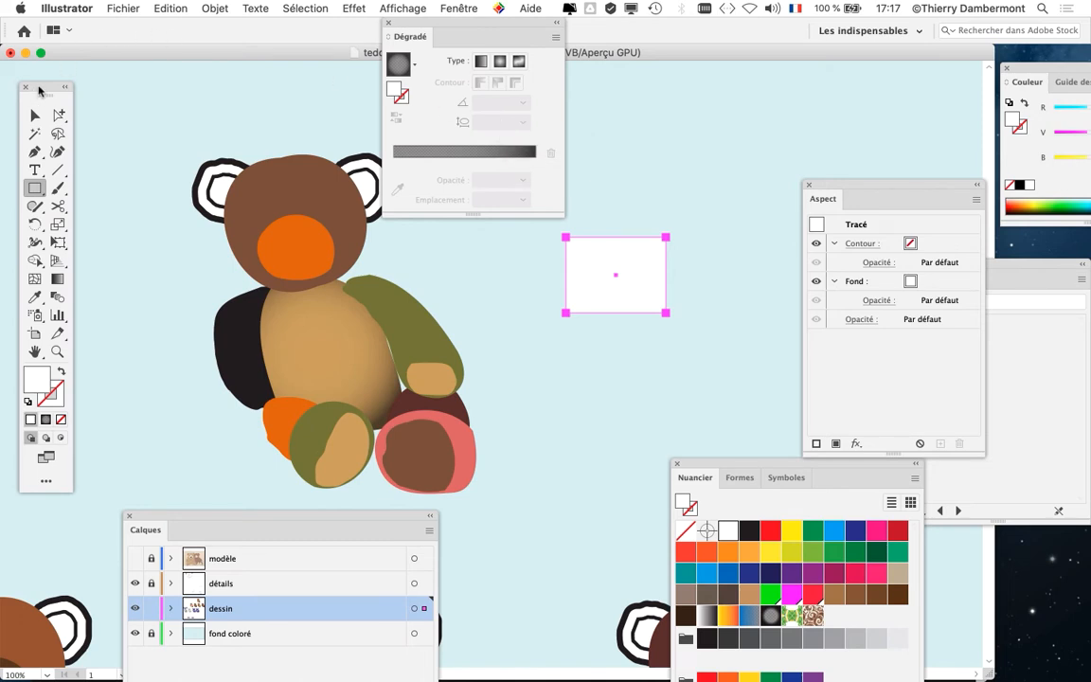
left_click_drag(51, 88, 731, 31)
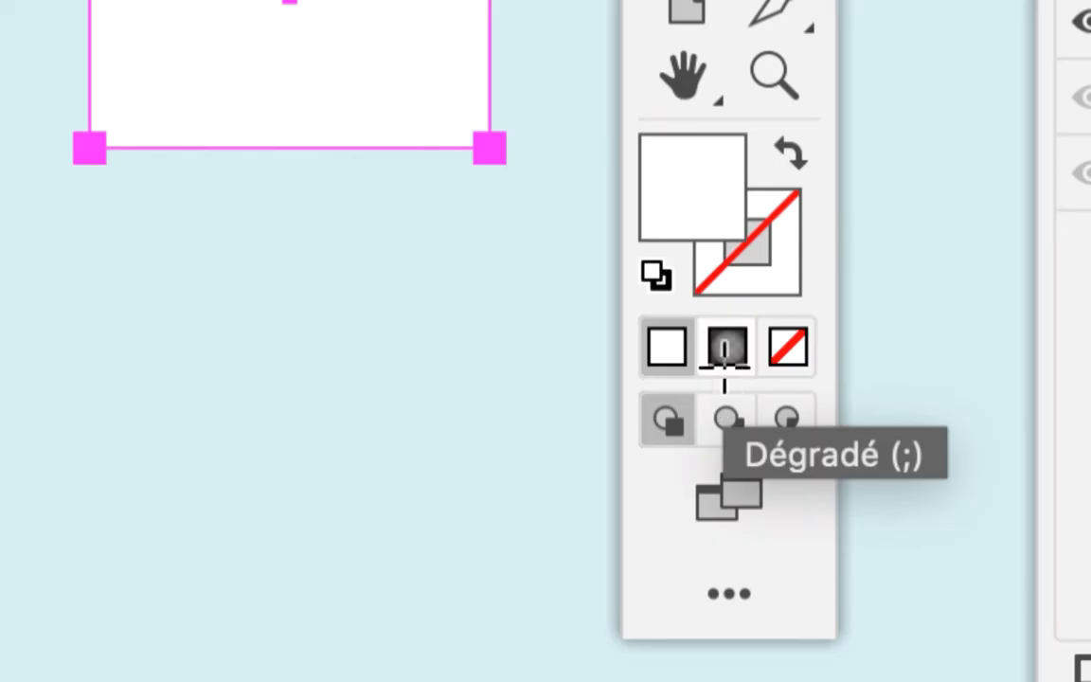
left_click(720, 360)
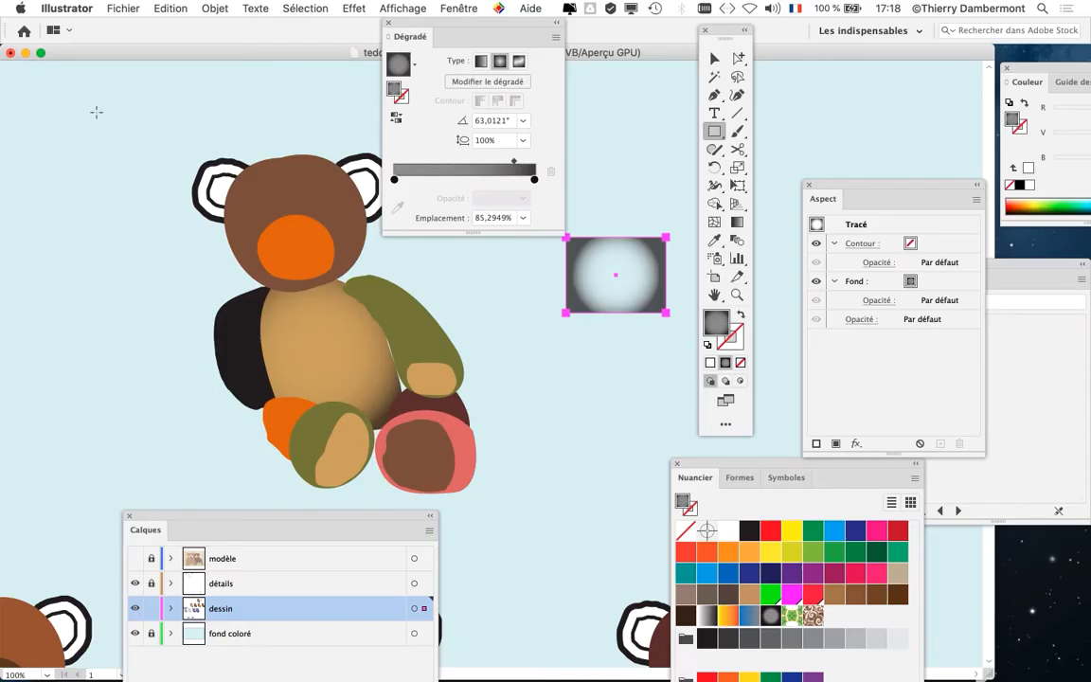
- Draw a tall rectangle below the first one beside the bear, and fill it with the black radial gradient
left_click(714, 58)
left_click(311, 199)
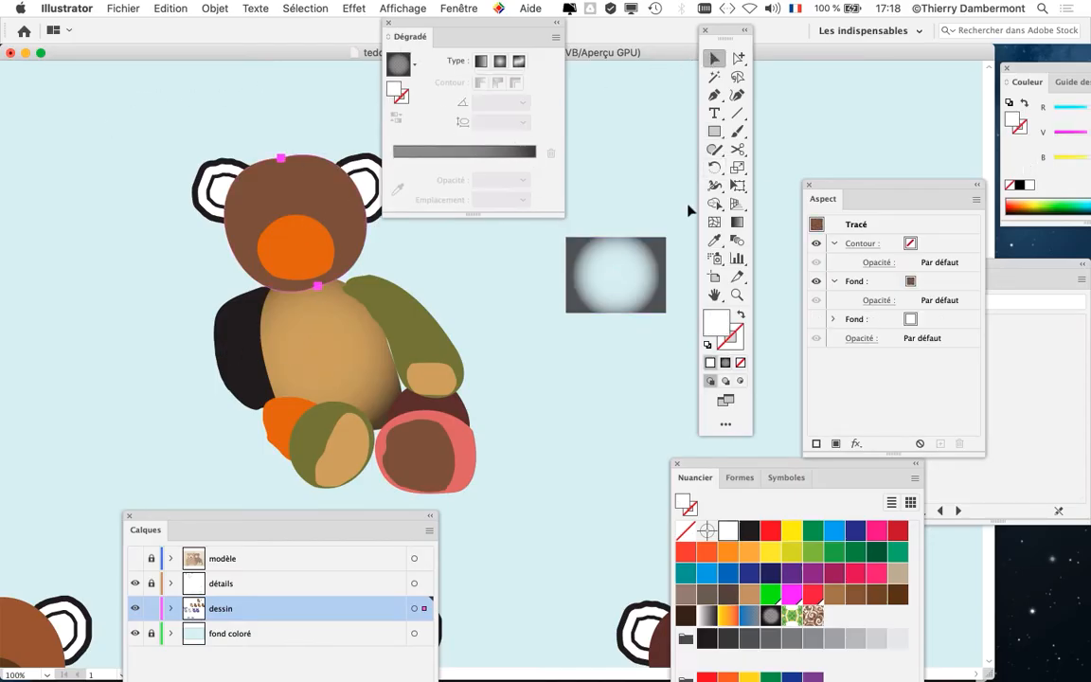
key("m")
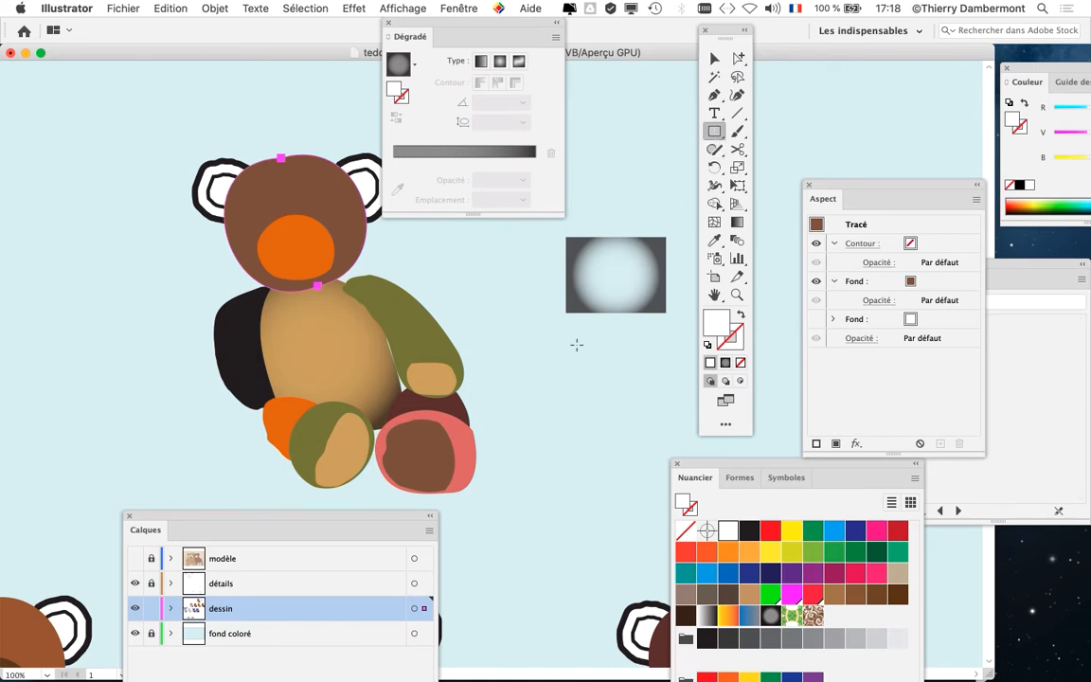
left_click_drag(576, 345, 649, 464)
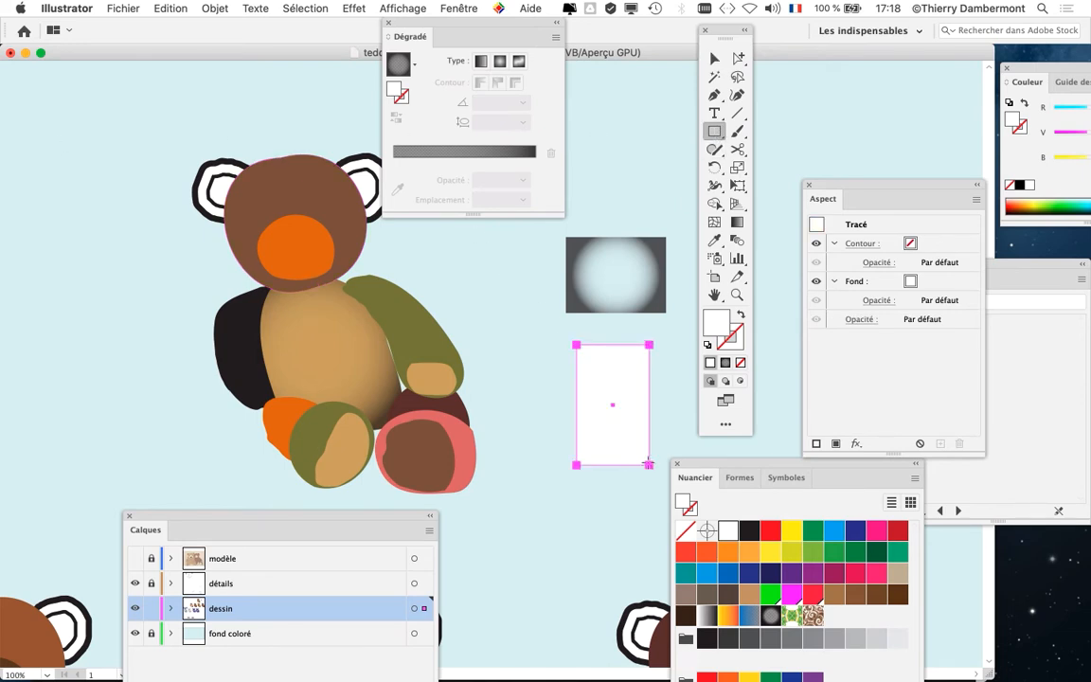
left_click(398, 65)
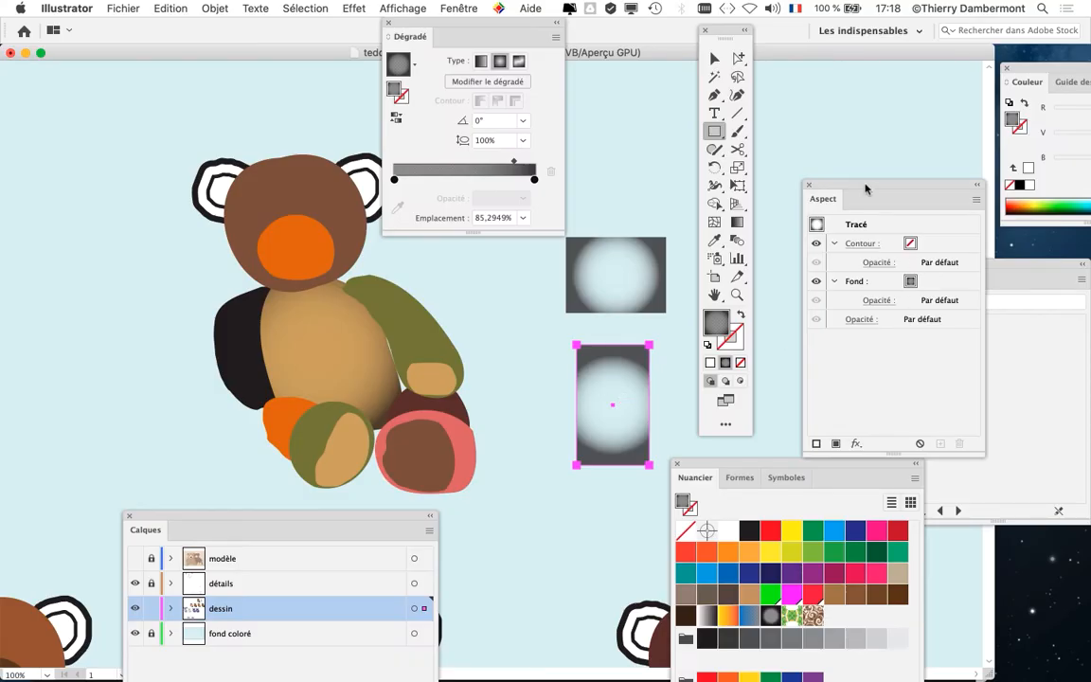
- Examine the stroke and fill entries in the new rectangle's appearance, and leave its gradient fill selected
left_click_drag(865, 189, 840, 96)
left_click(862, 188)
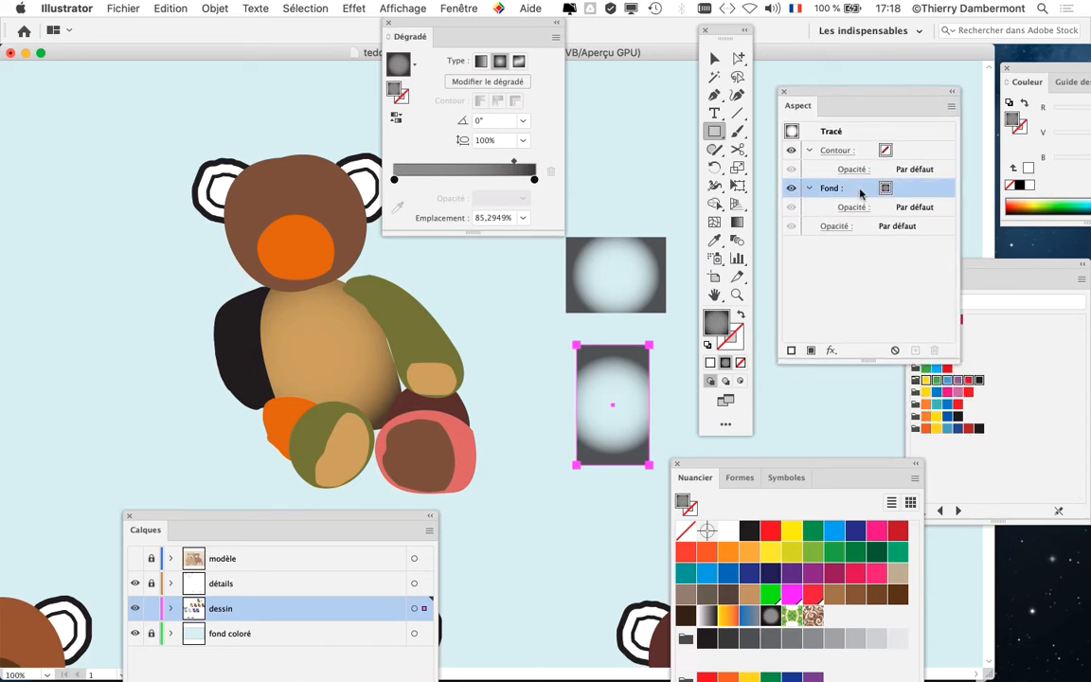
left_click(860, 151)
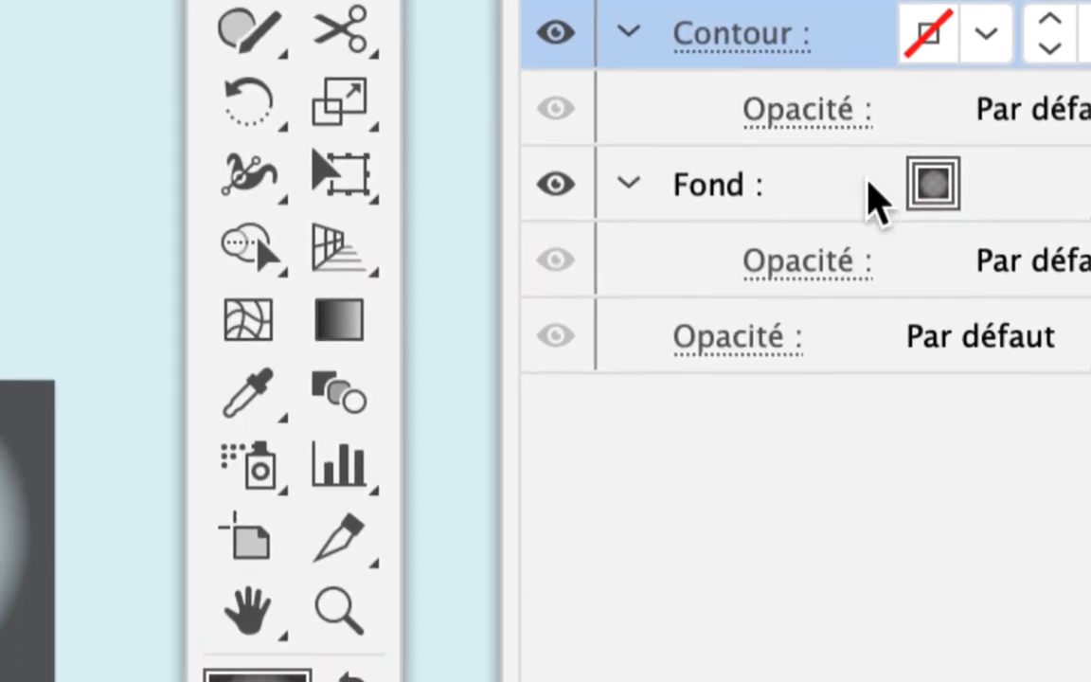
left_click(881, 189)
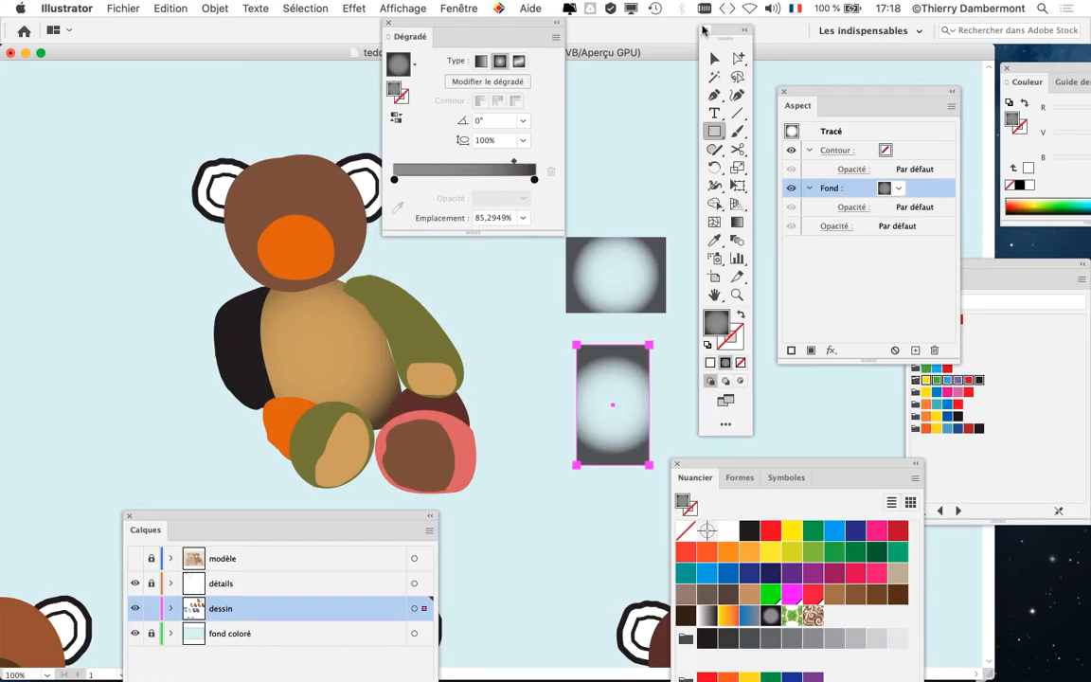
- Clear the tools and gradient settings from around the rectangles, then display the graphic styles beside them in a wider, shorter window
left_click_drag(717, 31, 94, 126)
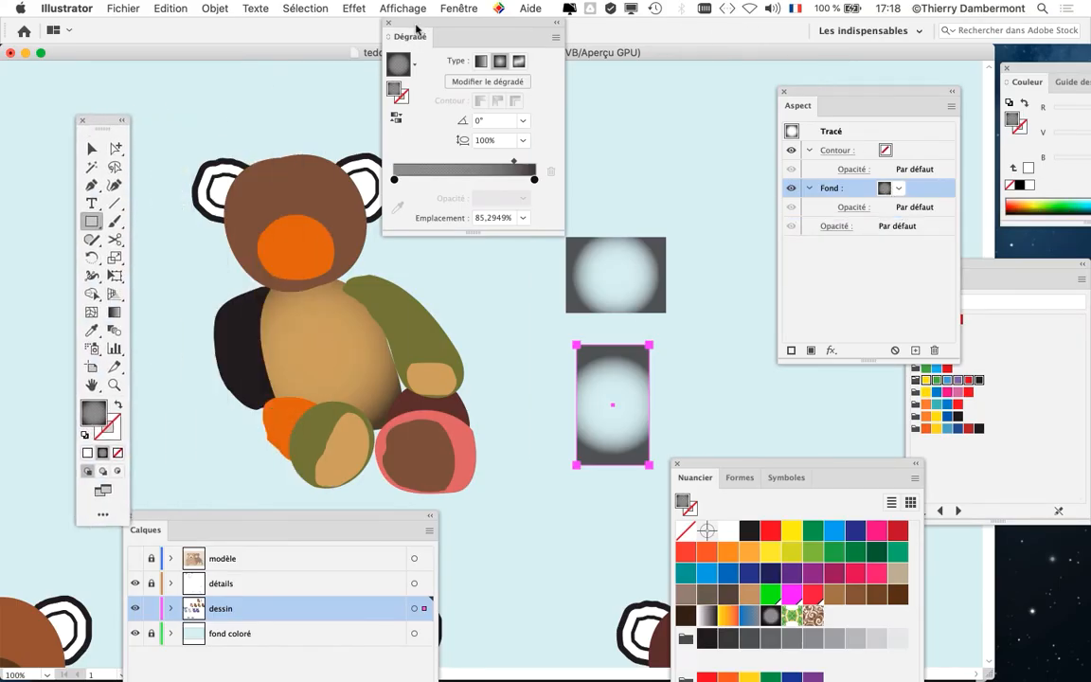
left_click_drag(422, 28, 195, 414)
scroll(492, 210, "right", 4)
scroll(492, 210, "down", 3)
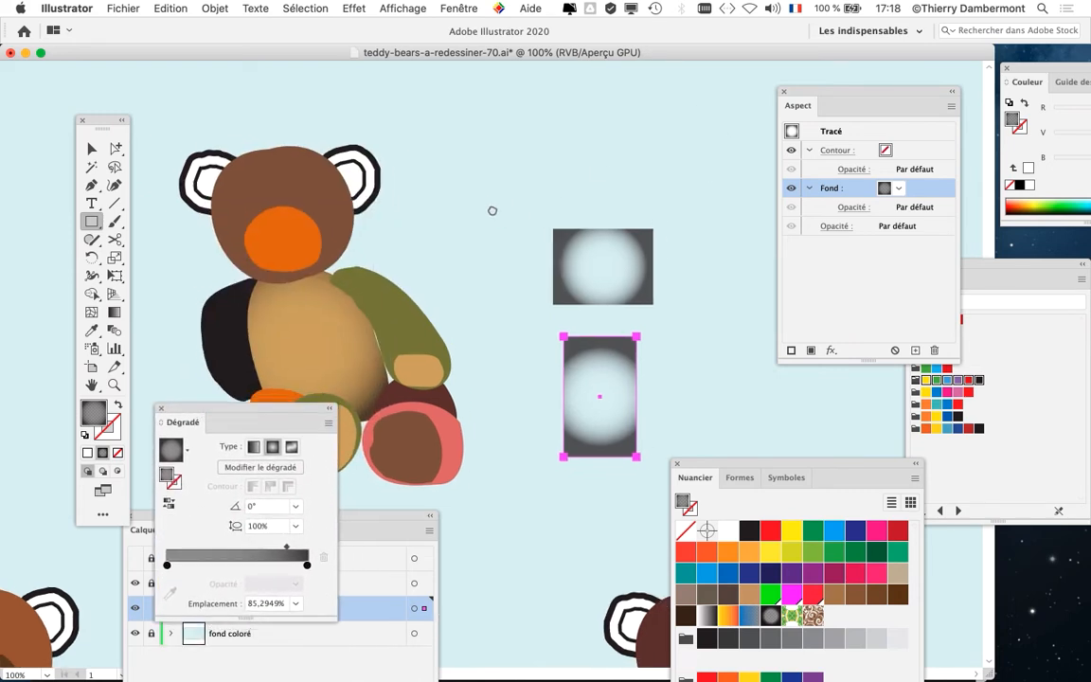
left_click(459, 8)
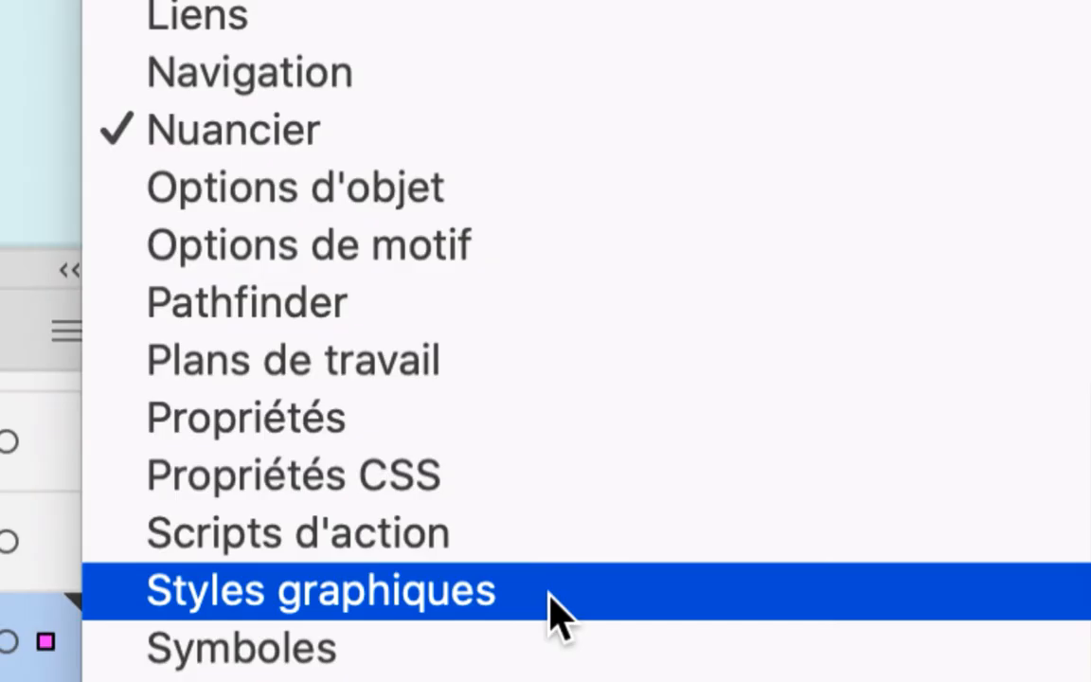
left_click(559, 610)
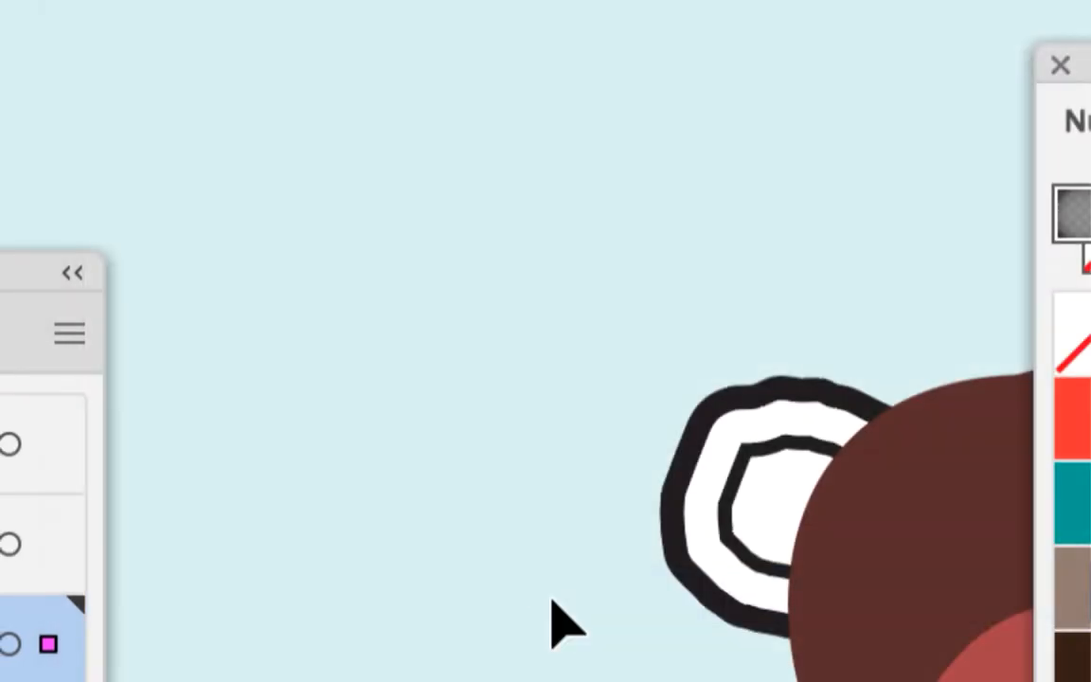
left_click_drag(738, 365, 442, 36)
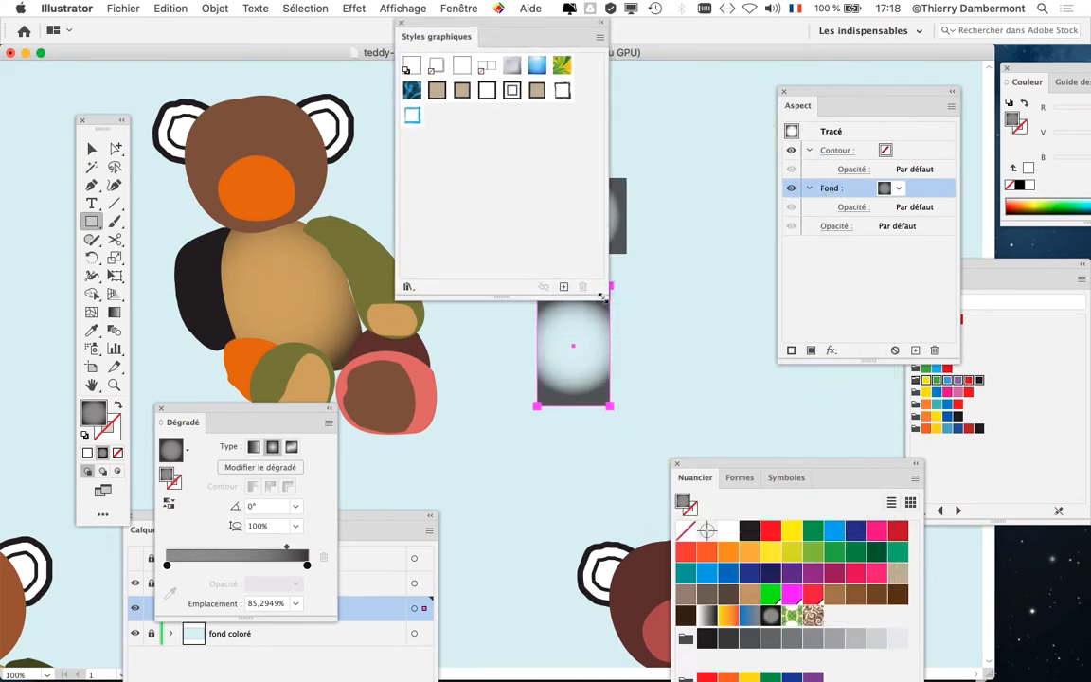
left_click_drag(600, 297, 625, 179)
left_click_drag(503, 28, 524, 73)
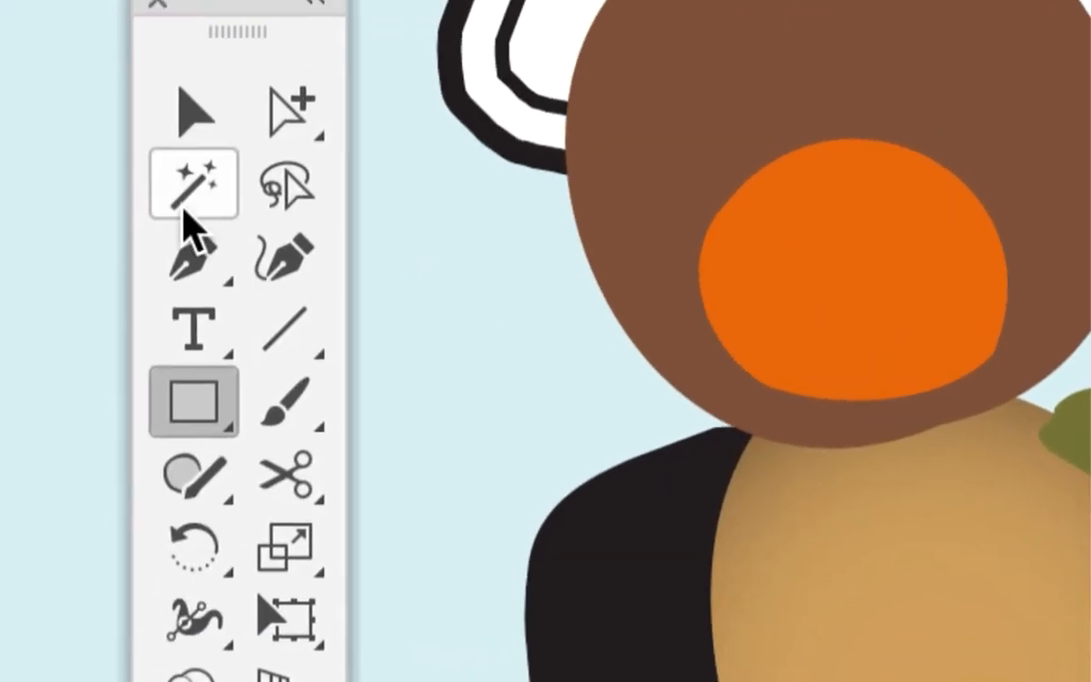
- Save the selected rectangle's gradient appearance as a new graphic style, and delete both sample rectangles
left_click(91, 149)
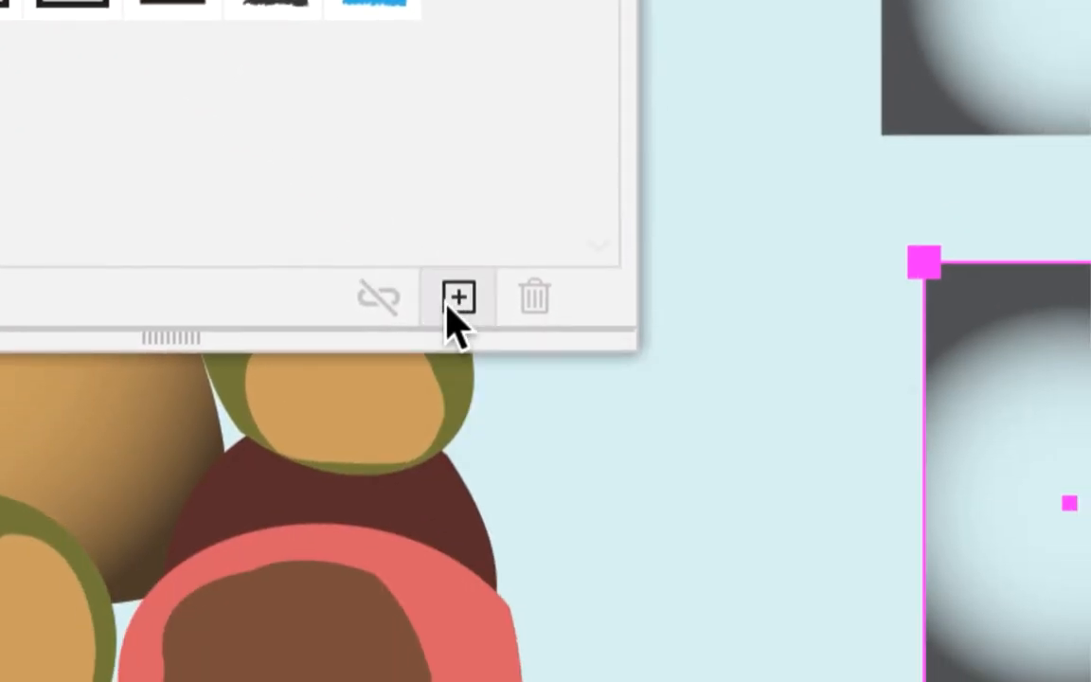
left_click(448, 306)
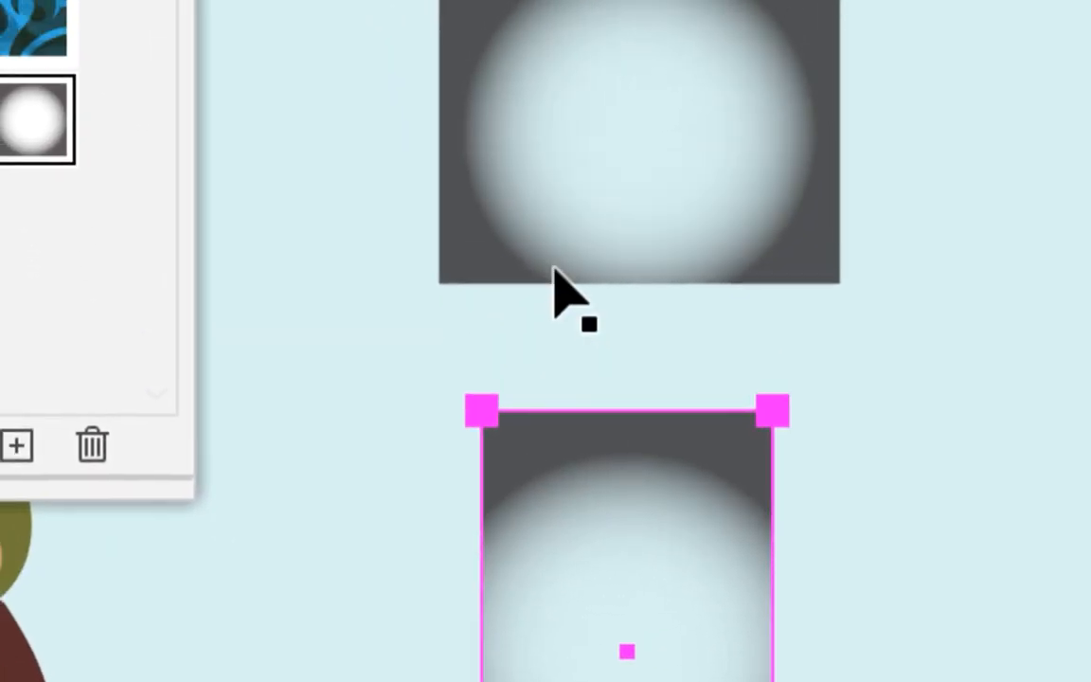
key("Delete")
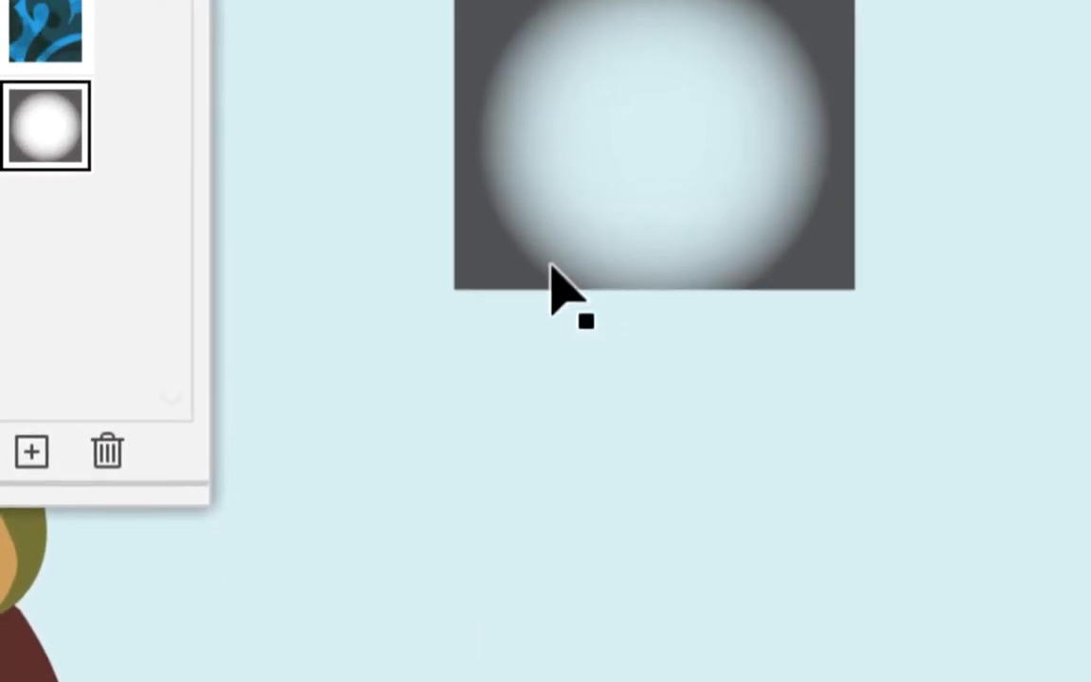
left_click(557, 177)
key("Delete")
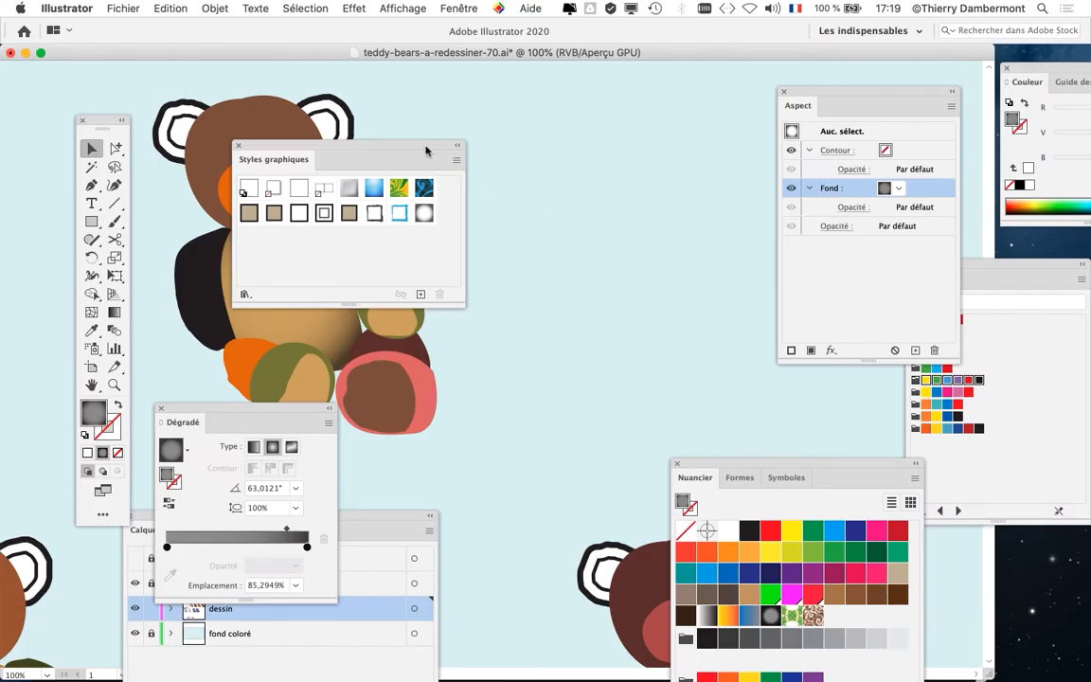
- Move the graphic styles clear of the bear, and select the bear's head
left_click_drag(386, 144, 639, 89)
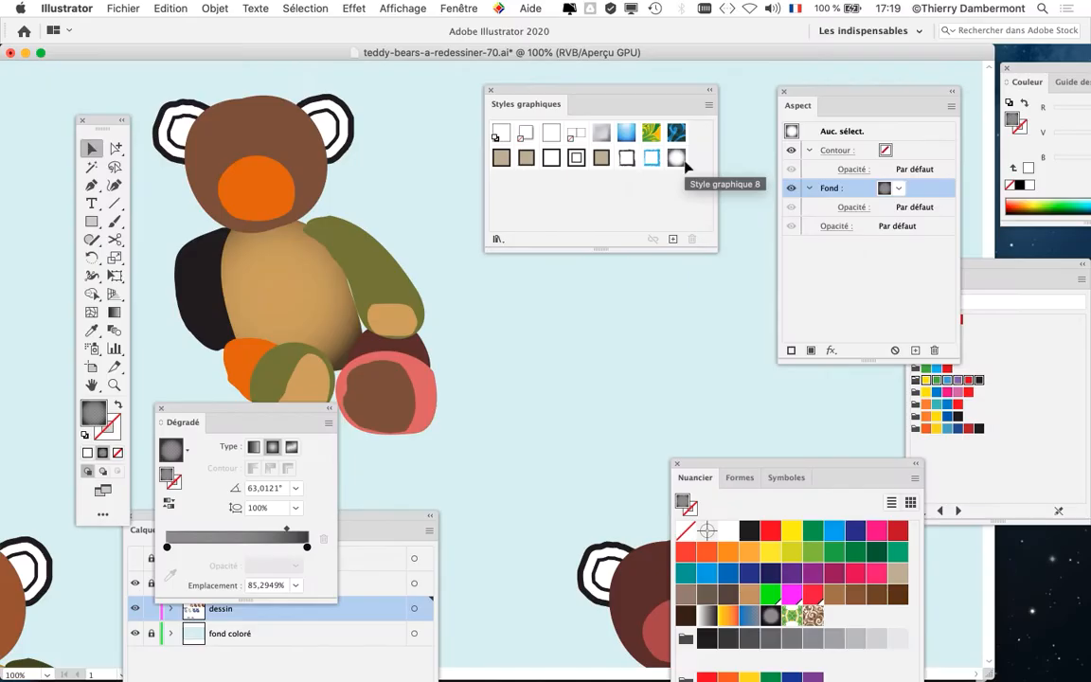
left_click(458, 8)
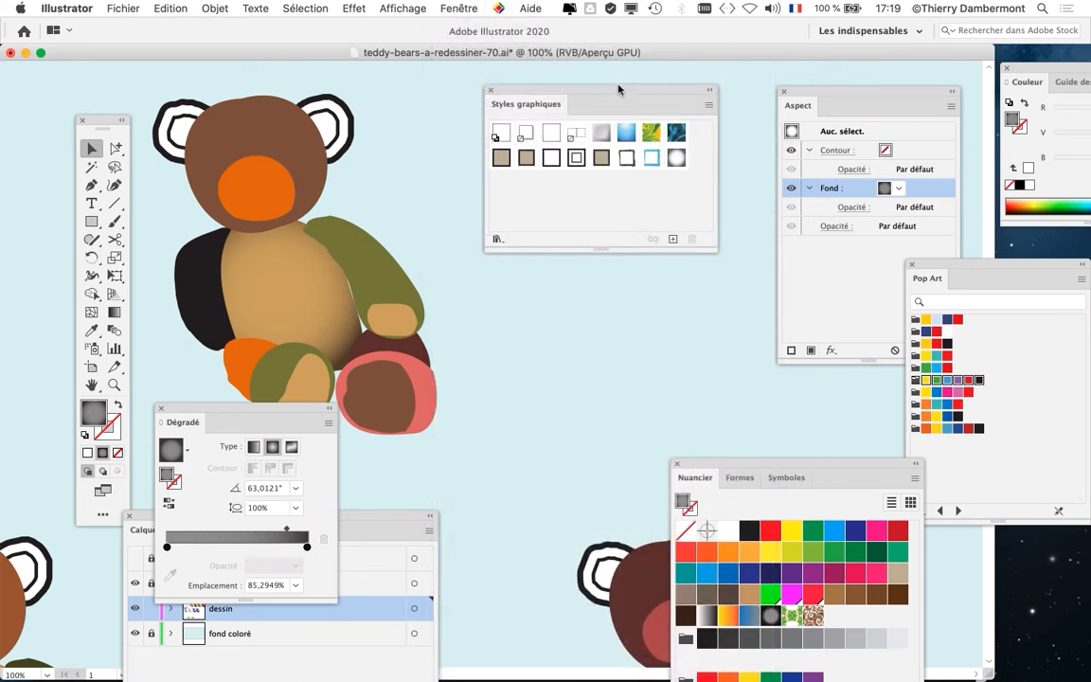
left_click_drag(618, 89, 712, 71)
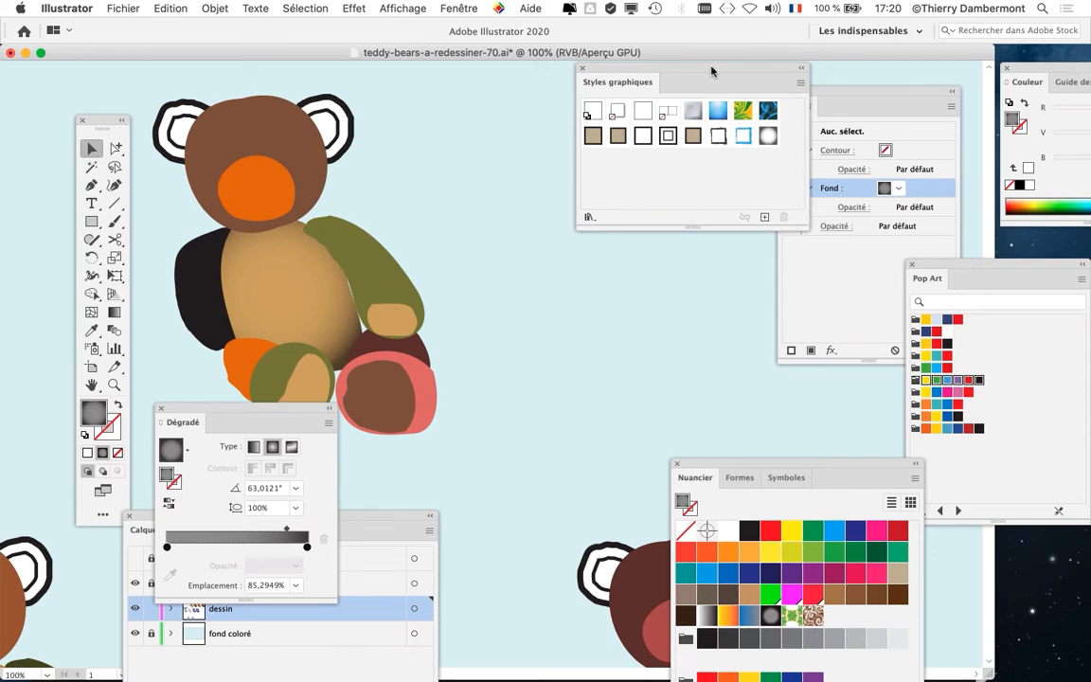
left_click_drag(711, 71, 739, 62)
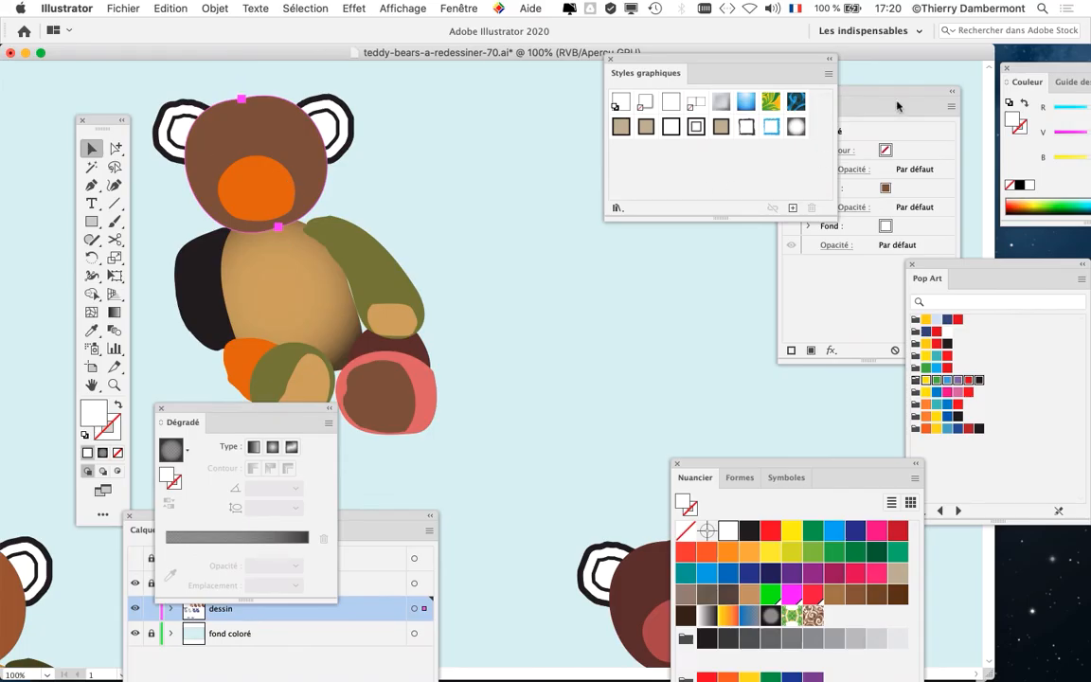
- Bring the head's appearance next to the bear, select its brown fill, and collapse the stroke and fill details
left_click_drag(898, 106, 513, 99)
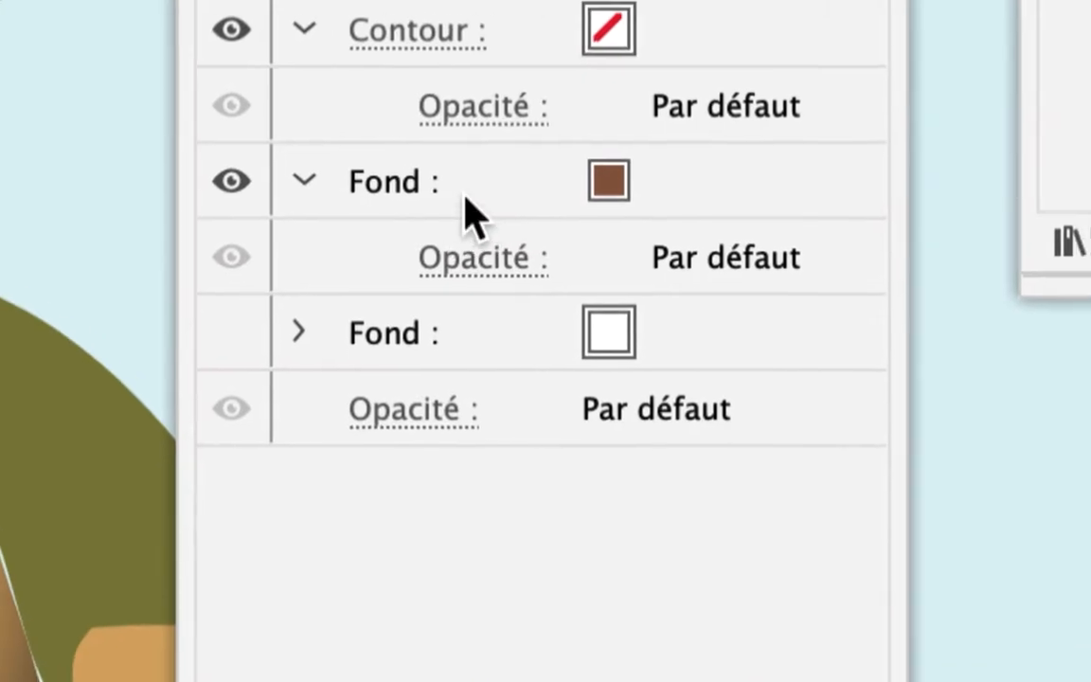
left_click(456, 193)
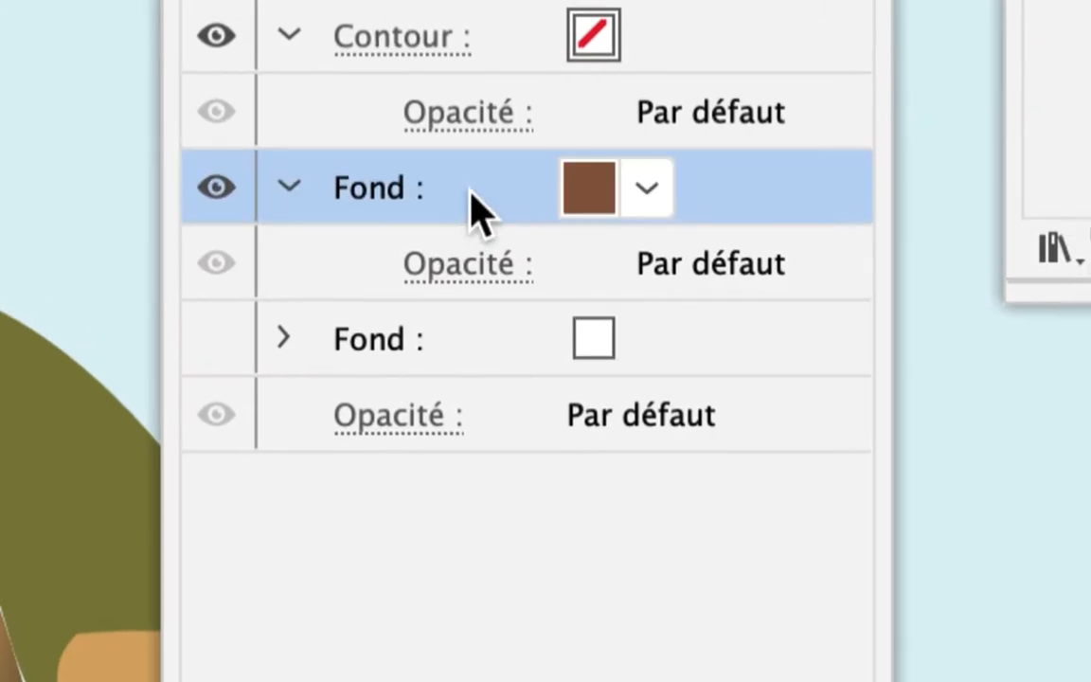
left_click(336, 194)
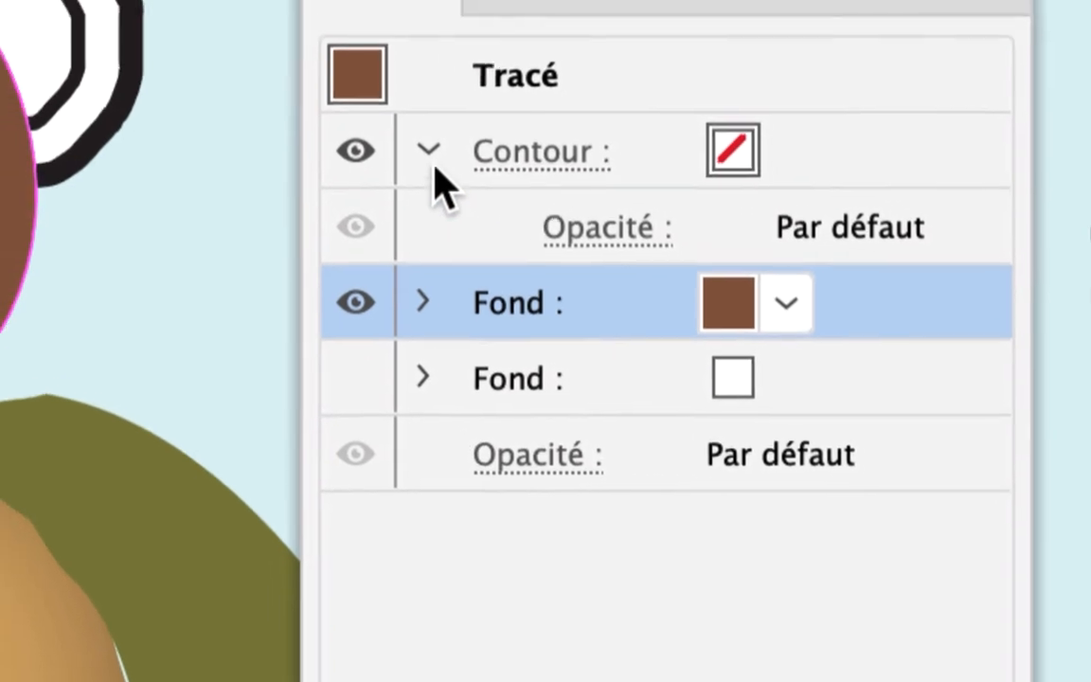
left_click(374, 96)
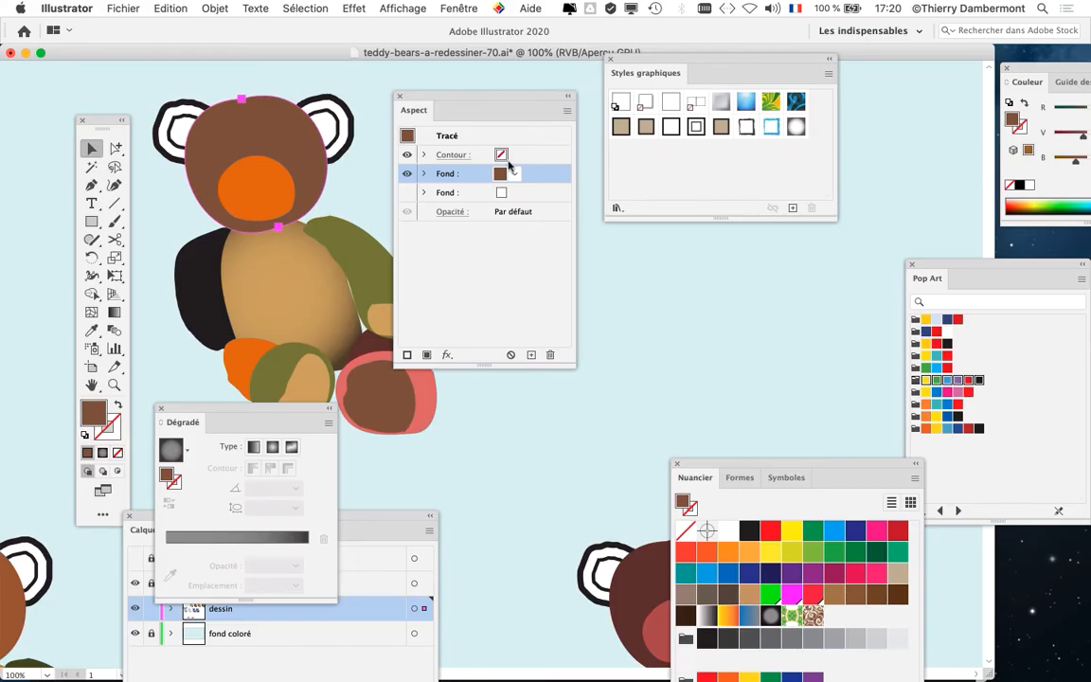
left_click_drag(692, 63, 720, 110)
left_click_drag(504, 102, 532, 88)
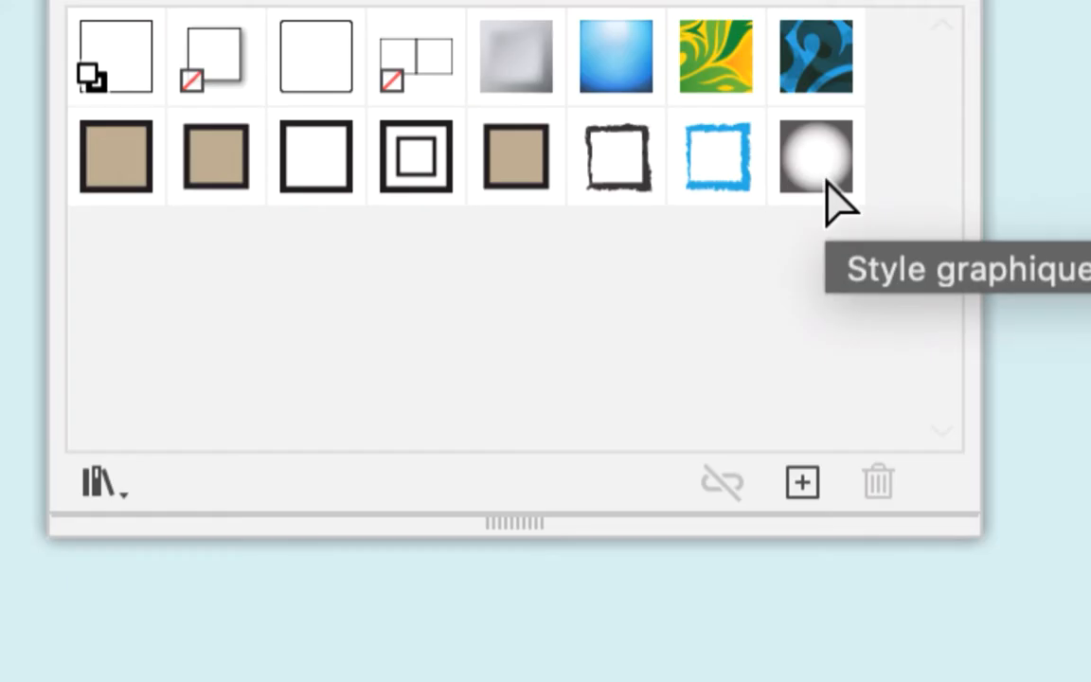
- Add the gradient graphic style to the head while keeping its existing fills, and move the gradient fill above the brown one
left_click(816, 175)
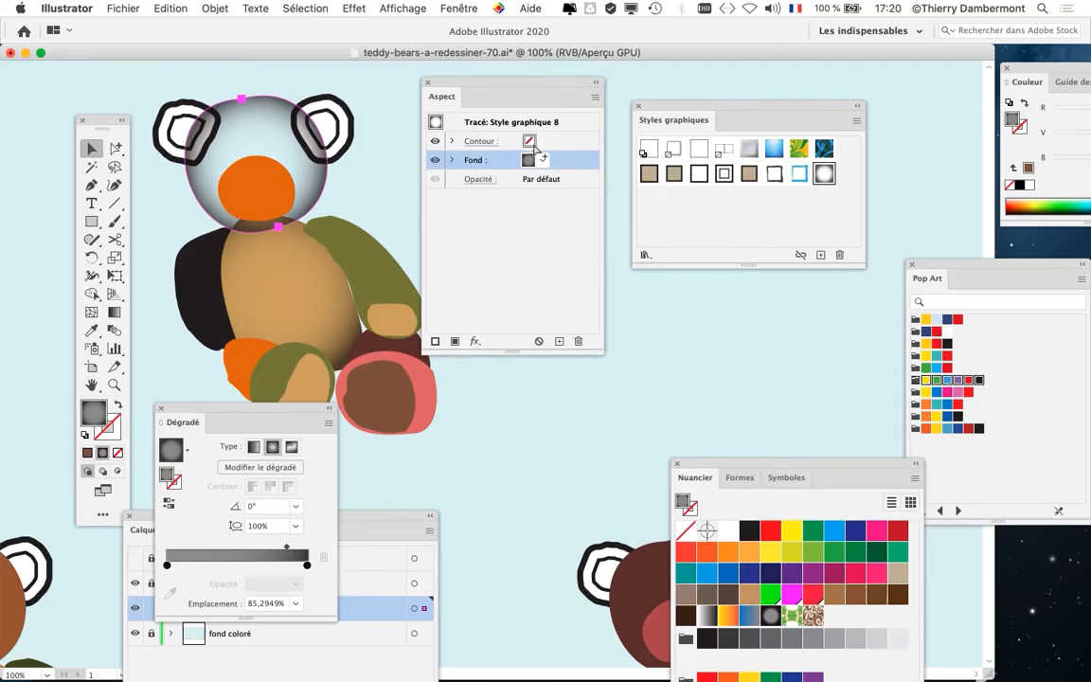
key("super+z")
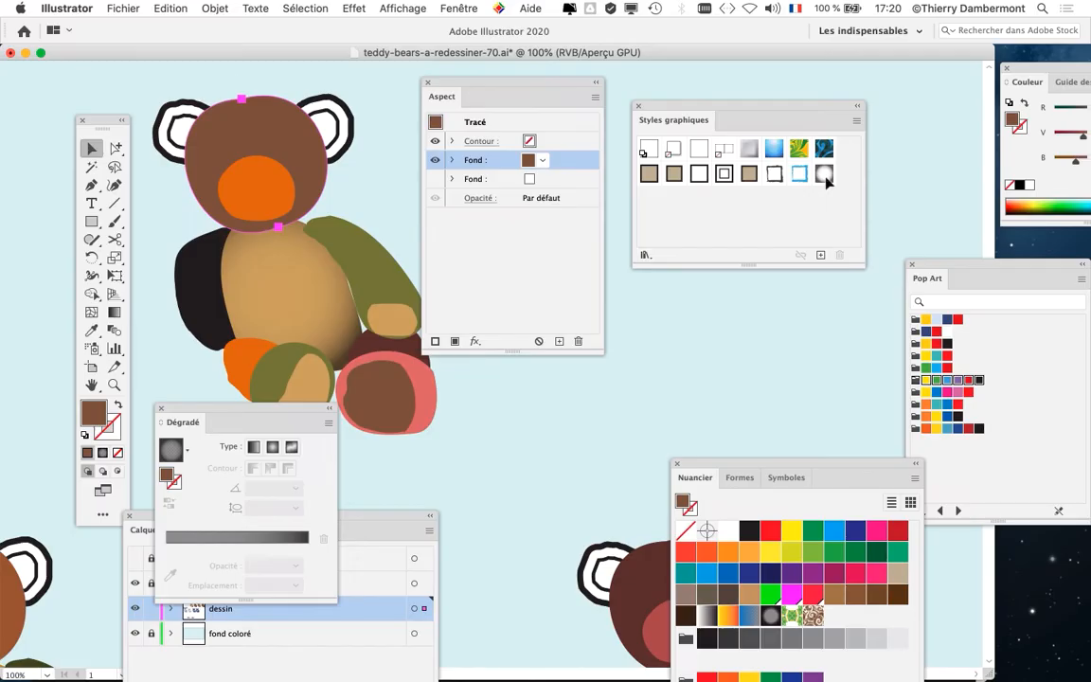
left_click(824, 176)
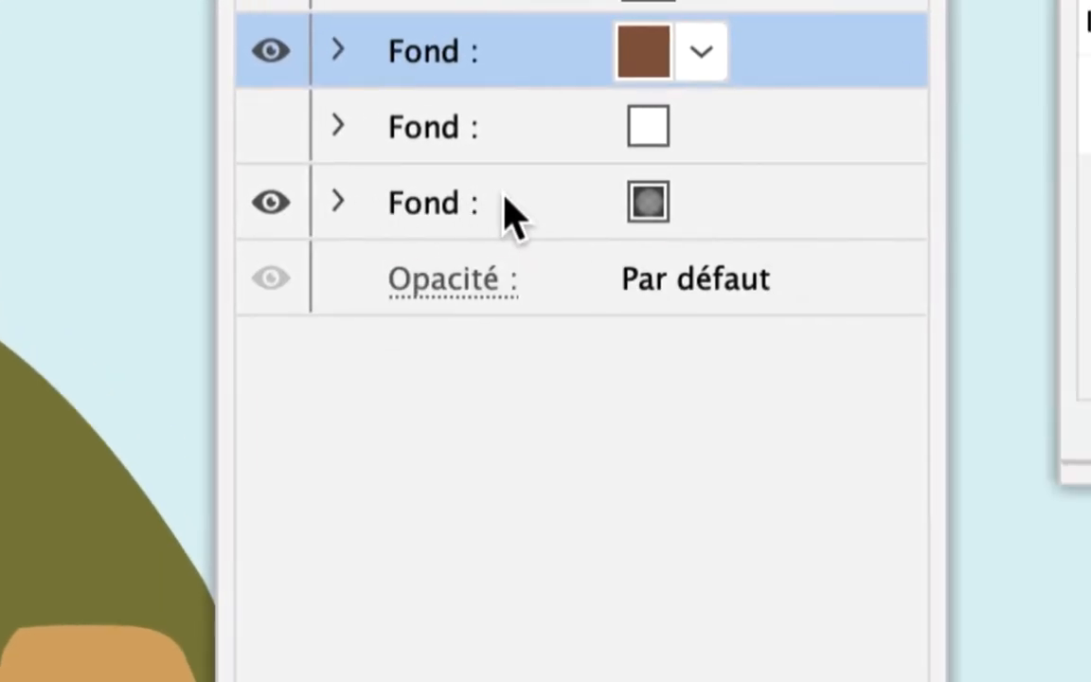
left_click(510, 197)
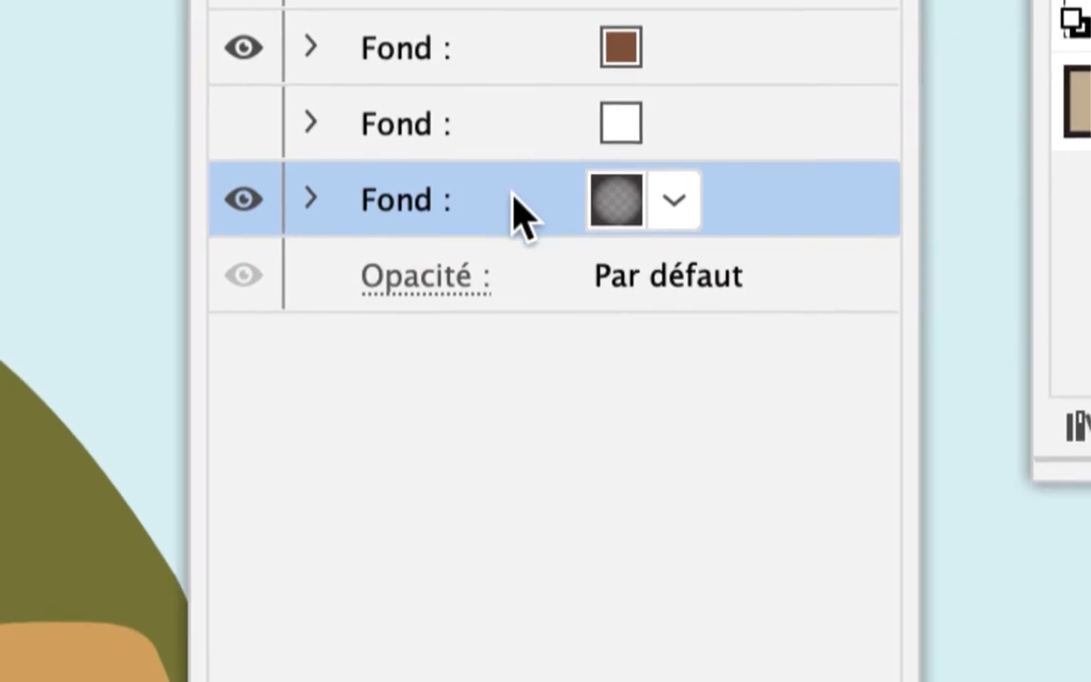
left_click_drag(519, 213, 513, 172)
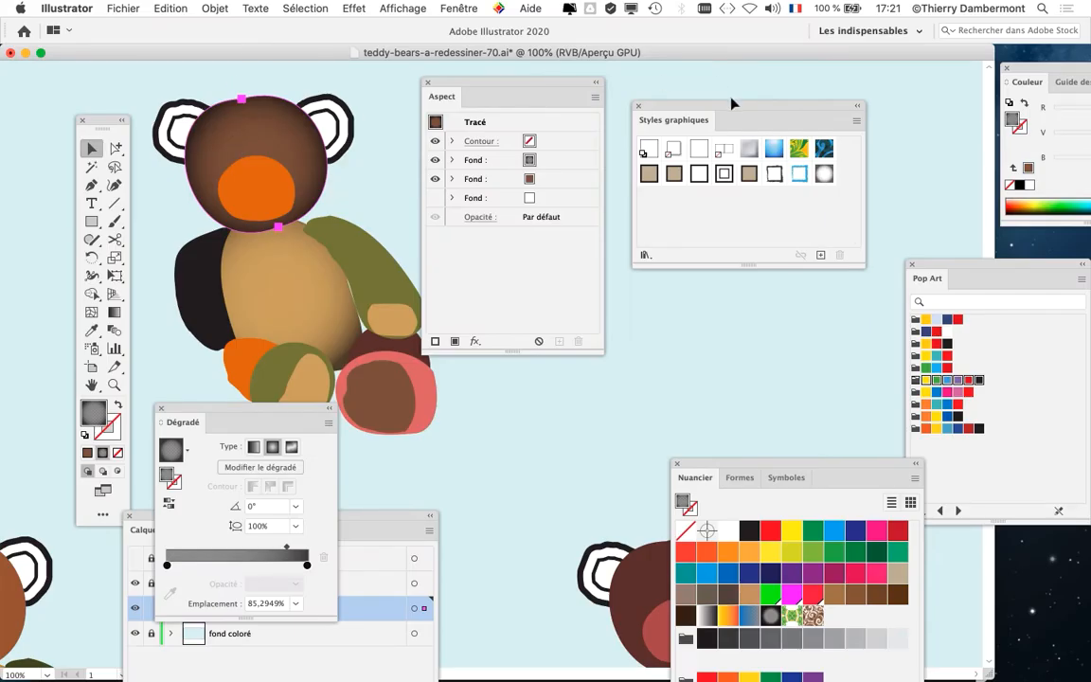
- Select the bear's orange muzzle, and place its appearance and the graphic styles on either side of the bear
left_click_drag(732, 104, 907, 88)
left_click_drag(465, 82, 689, 93)
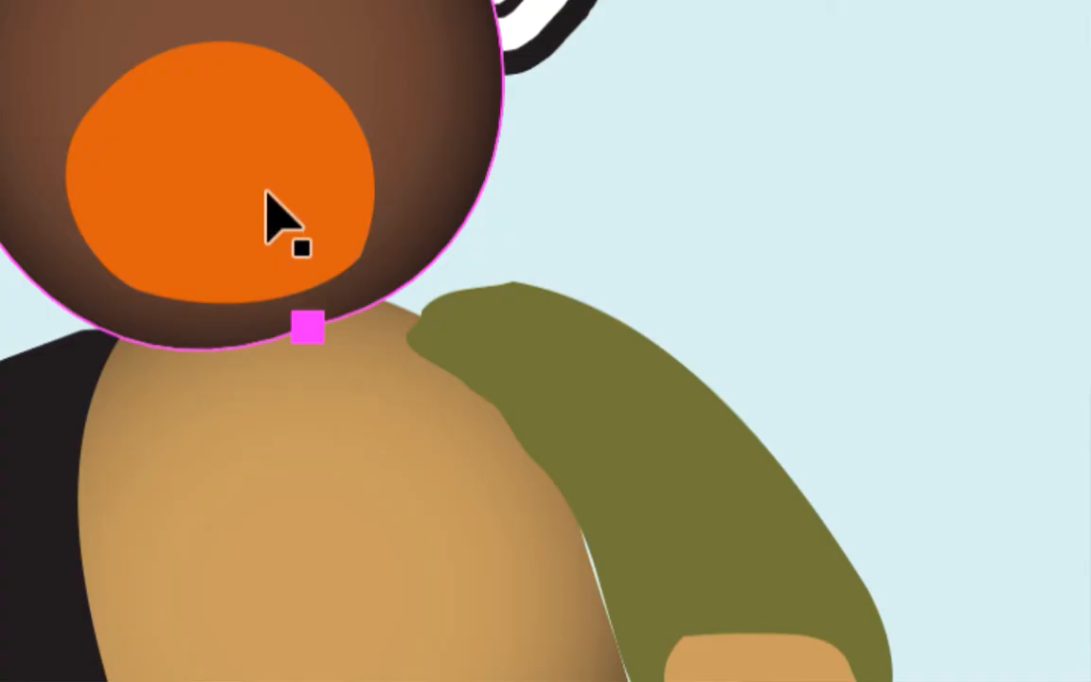
left_click(270, 199)
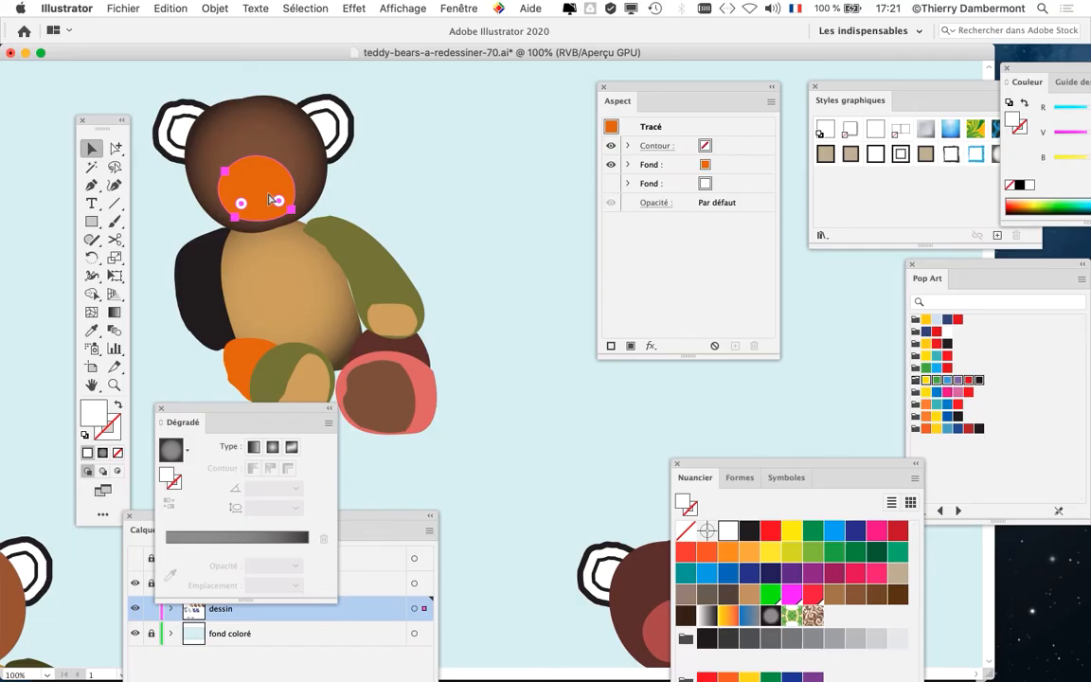
left_click_drag(890, 104, 119, 99)
scroll(408, 231, "left", 3)
left_click_drag(408, 231, 577, 226)
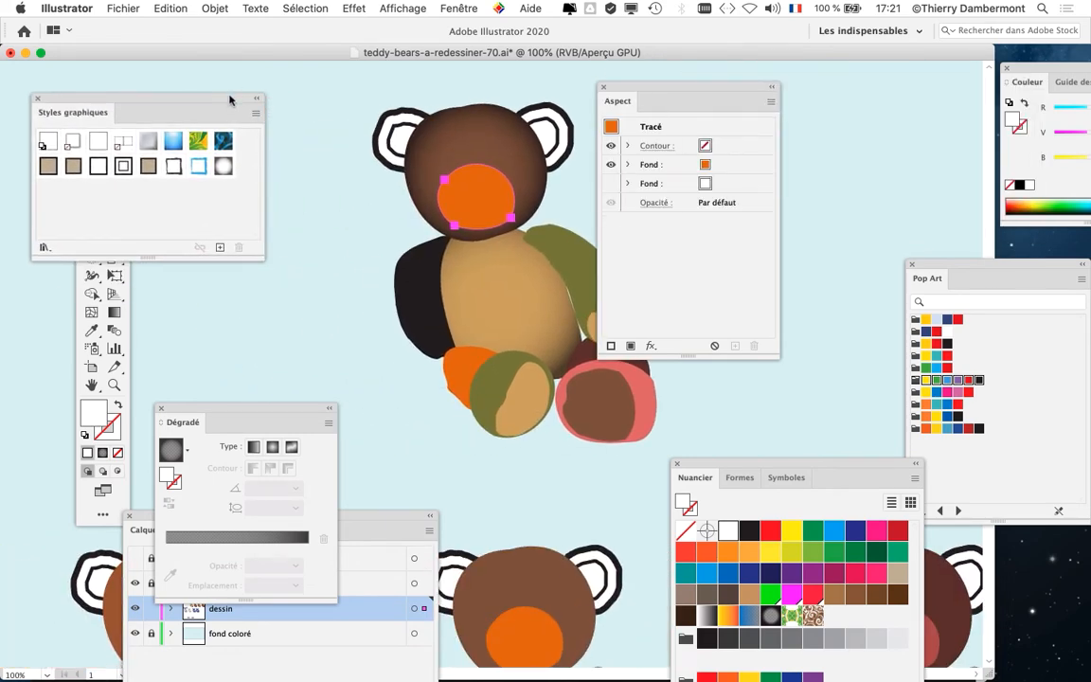
- Add the gradient graphic style to the muzzle while keeping its existing fills, and move the gradient fill above the orange one
left_click_drag(229, 98, 349, 123)
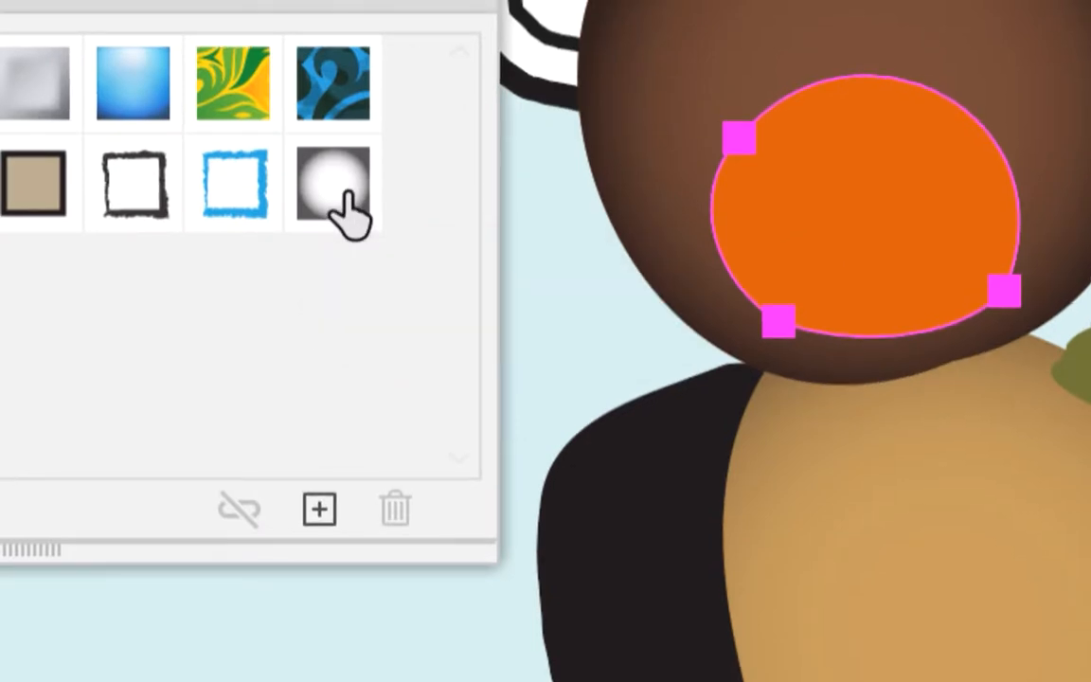
left_click(349, 210)
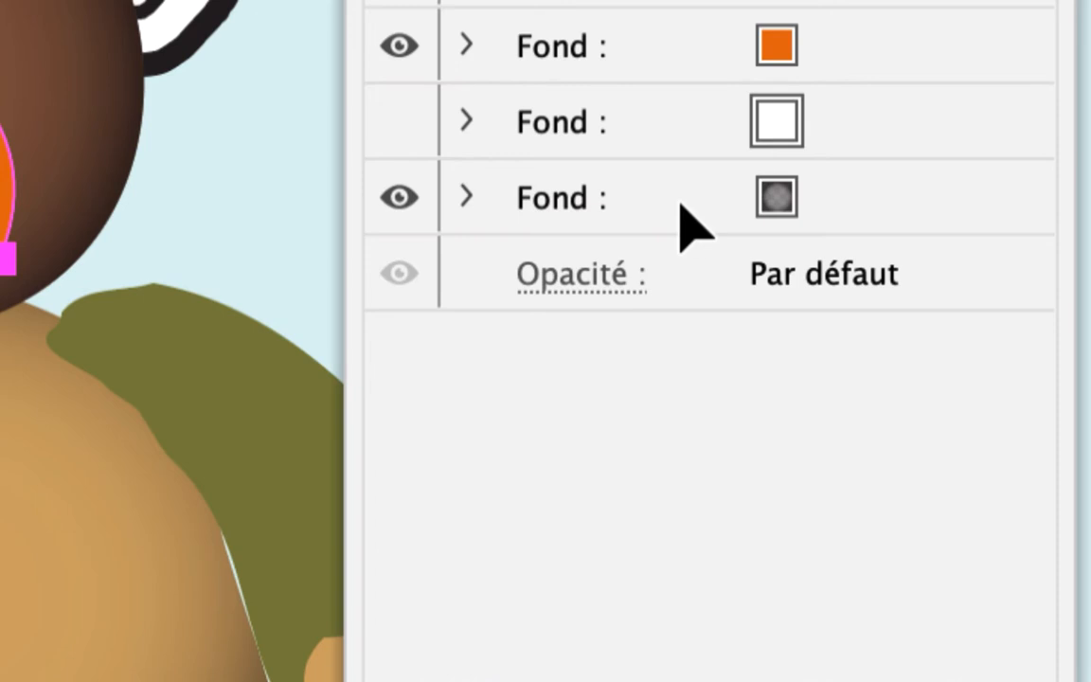
left_click_drag(691, 223, 691, 41)
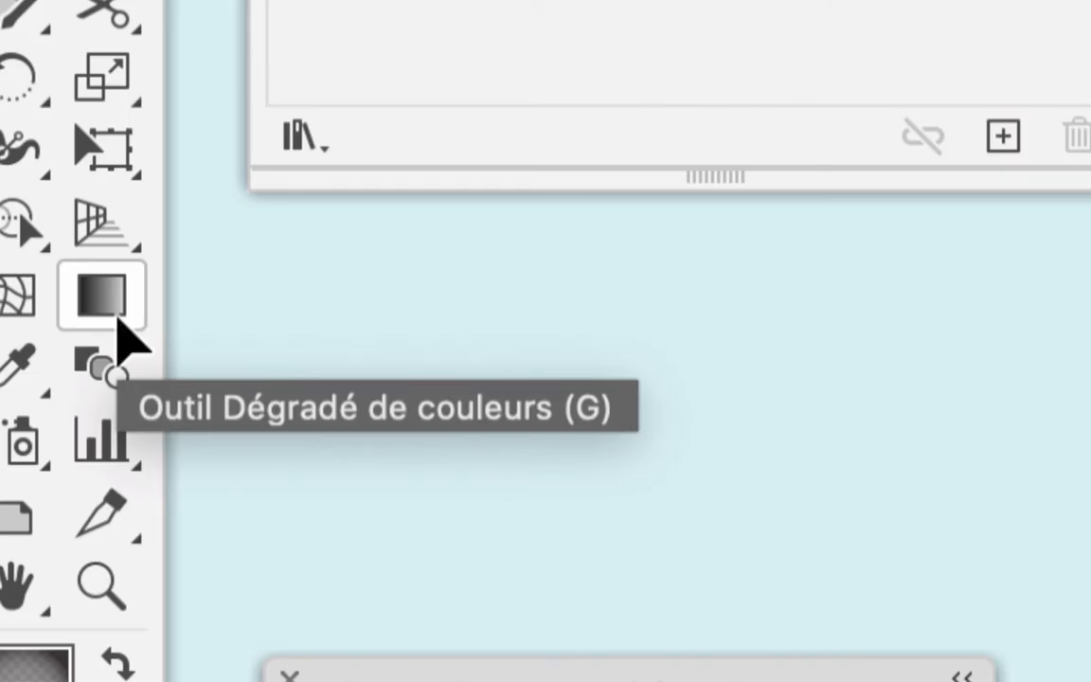
- Redraw the muzzle's radial gradient with the Gradient tool, from the muzzle's centre to its upper edge at an angle of about 107°
left_click(119, 319)
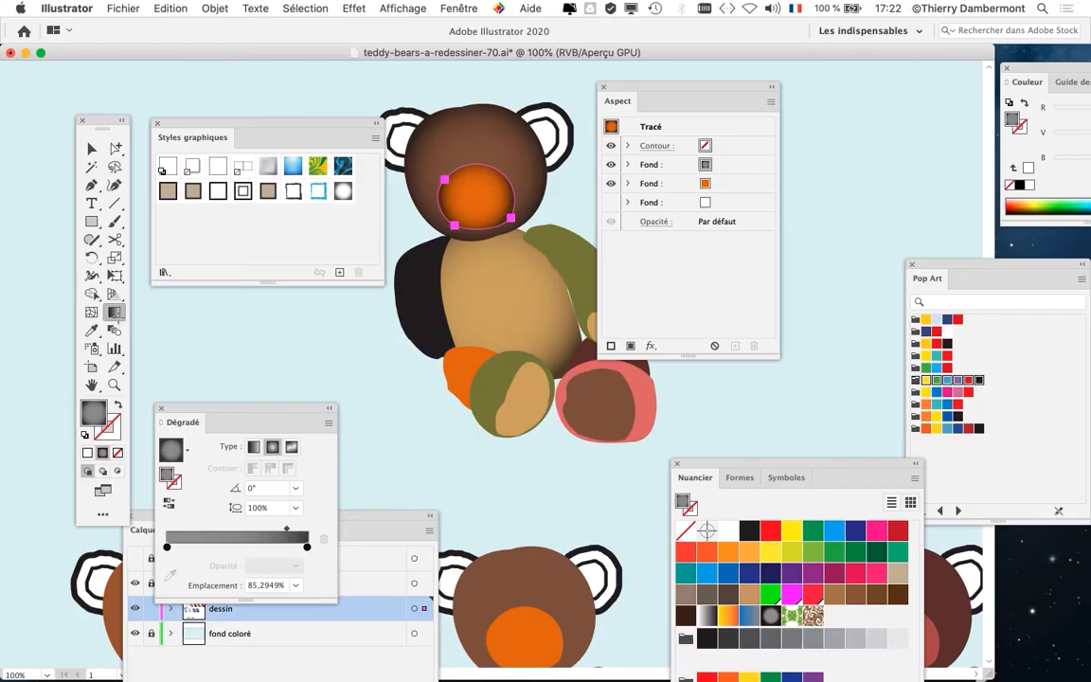
left_click_drag(648, 87, 818, 114)
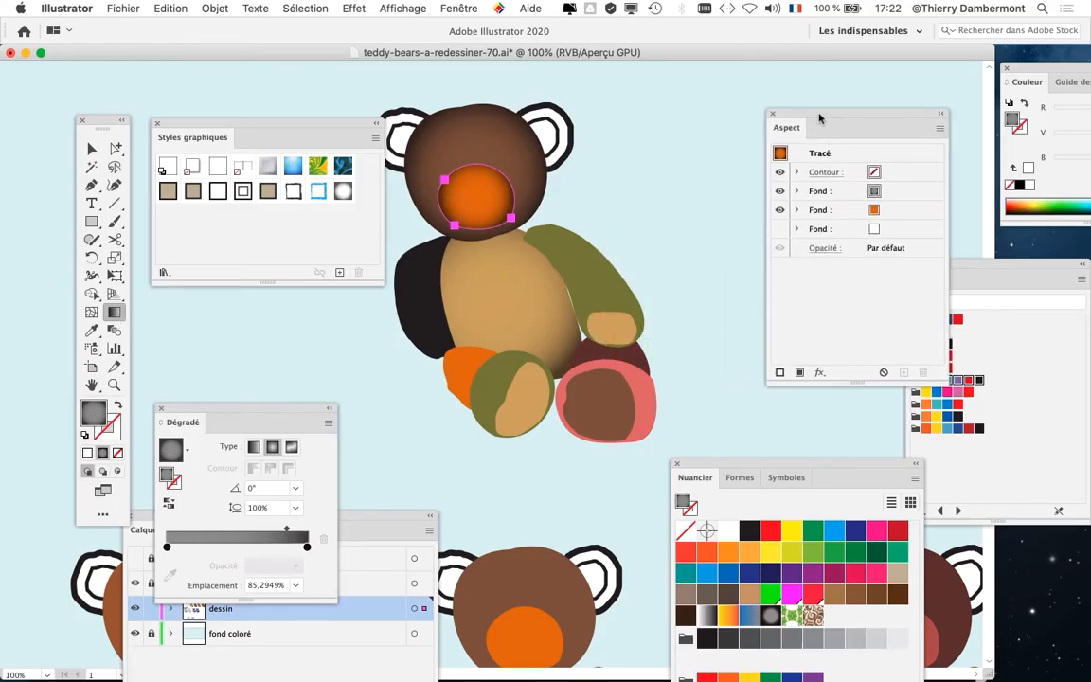
scroll(568, 246, "up", 5)
left_click_drag(565, 234, 569, 153)
left_click_drag(556, 186, 547, 108)
left_click_drag(569, 220, 548, 153)
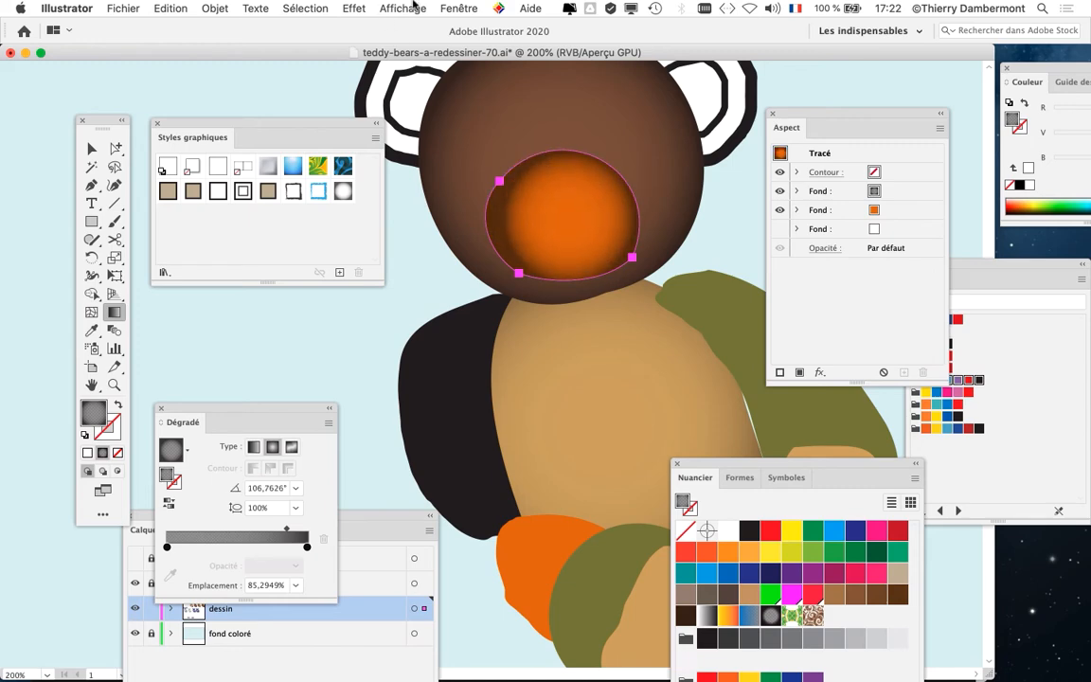
- Show the gradient annotator and shift the transparent inner stop of the muzzle's gradient to a location of about 17.6%
left_click(414, 8)
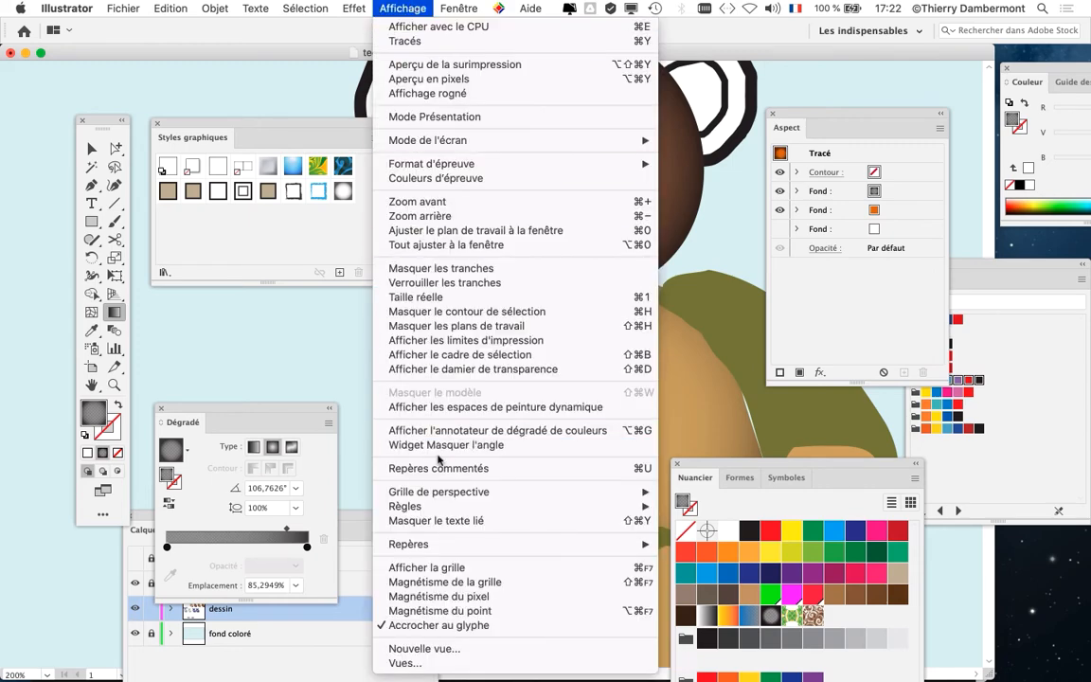
left_click(445, 430)
left_click(568, 220)
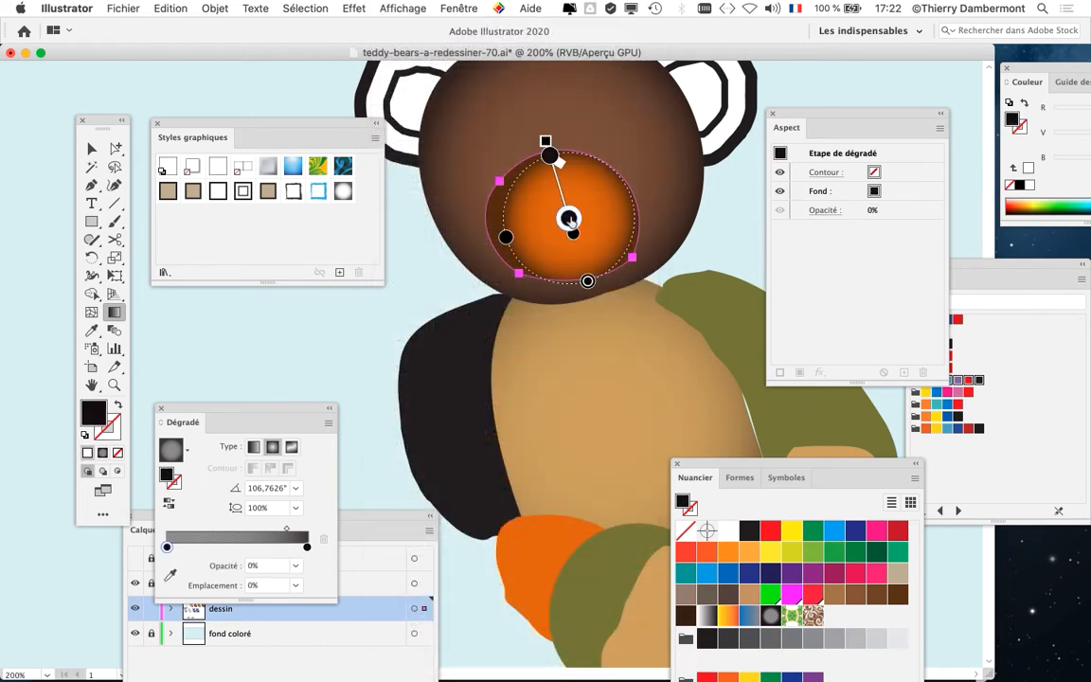
mouse_move(568, 220)
left_mouse_down()
mouse_move(553, 166)
mouse_move(566, 206)
left_mouse_up()
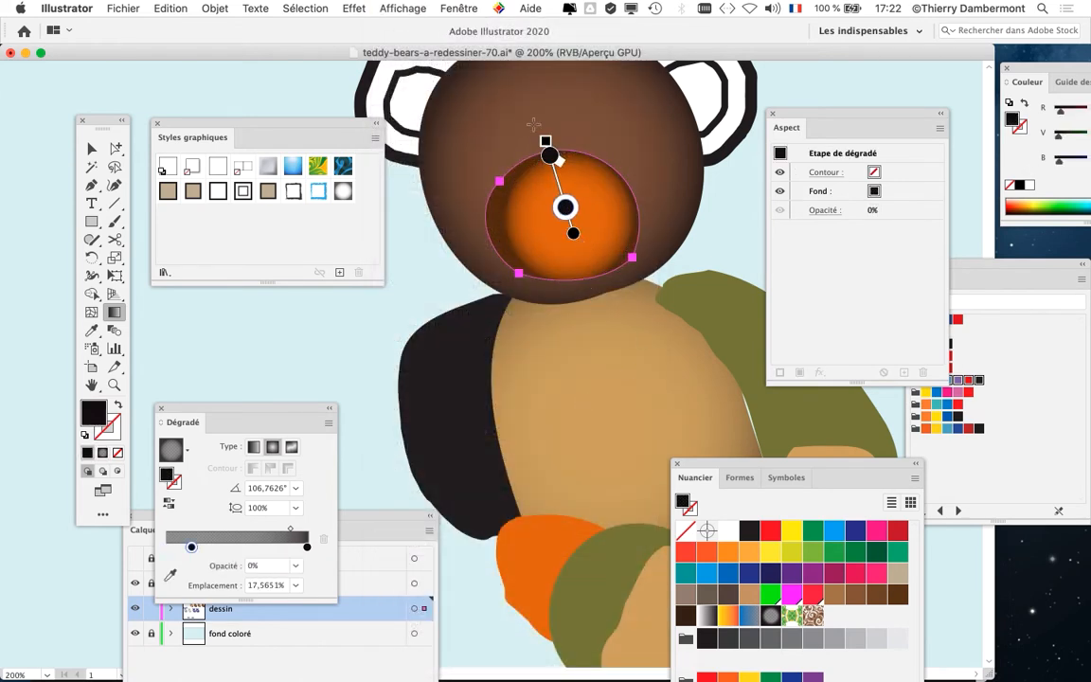
left_click(549, 155)
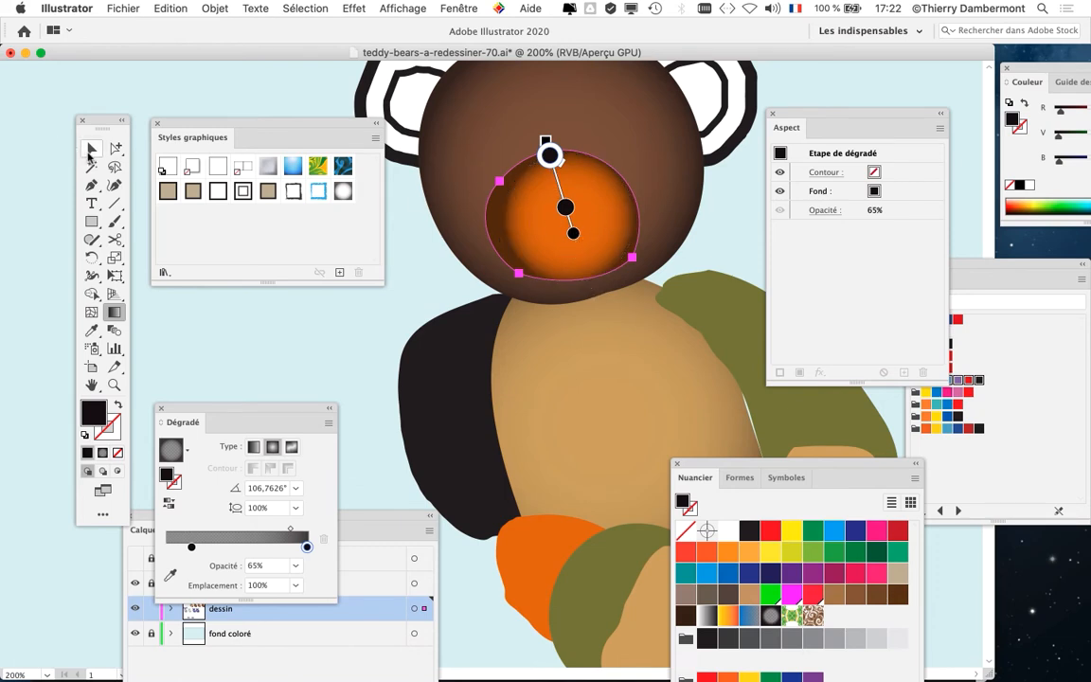
- Reshape the muzzle's gradient to an aspect ratio of about 107%, larger than the muzzle, and shift it toward the muzzle's upper right
mouse_move(540, 144)
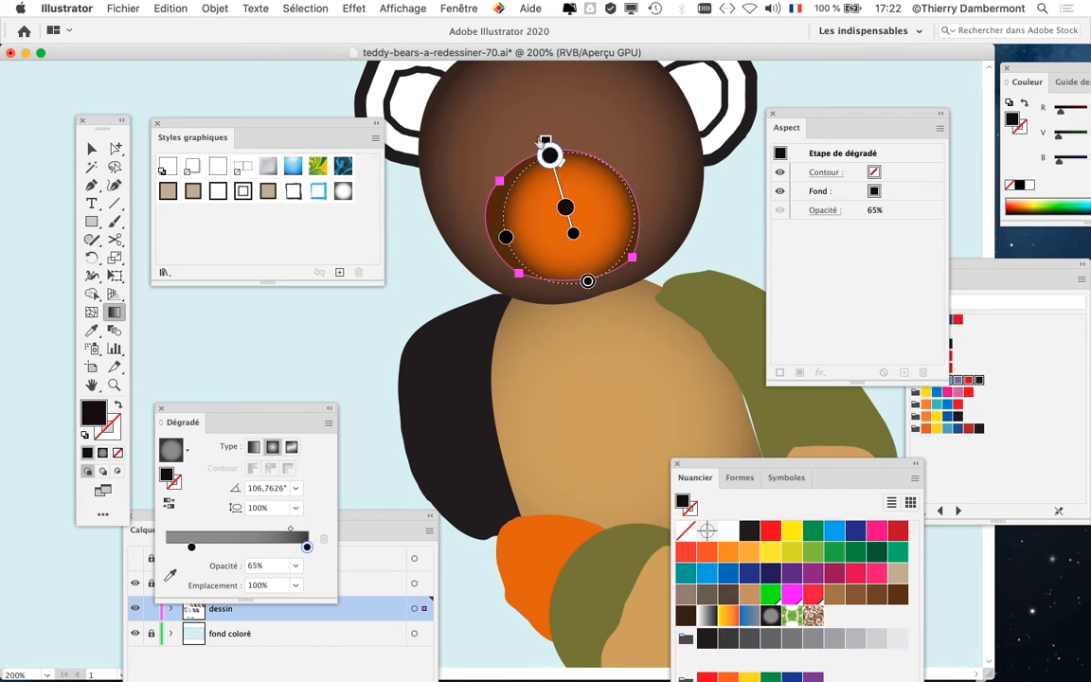
mouse_move(523, 151)
left_mouse_down()
mouse_move(550, 200)
mouse_move(530, 157)
left_mouse_up()
mouse_move(507, 238)
left_mouse_down()
mouse_move(526, 237)
mouse_move(501, 237)
left_mouse_up()
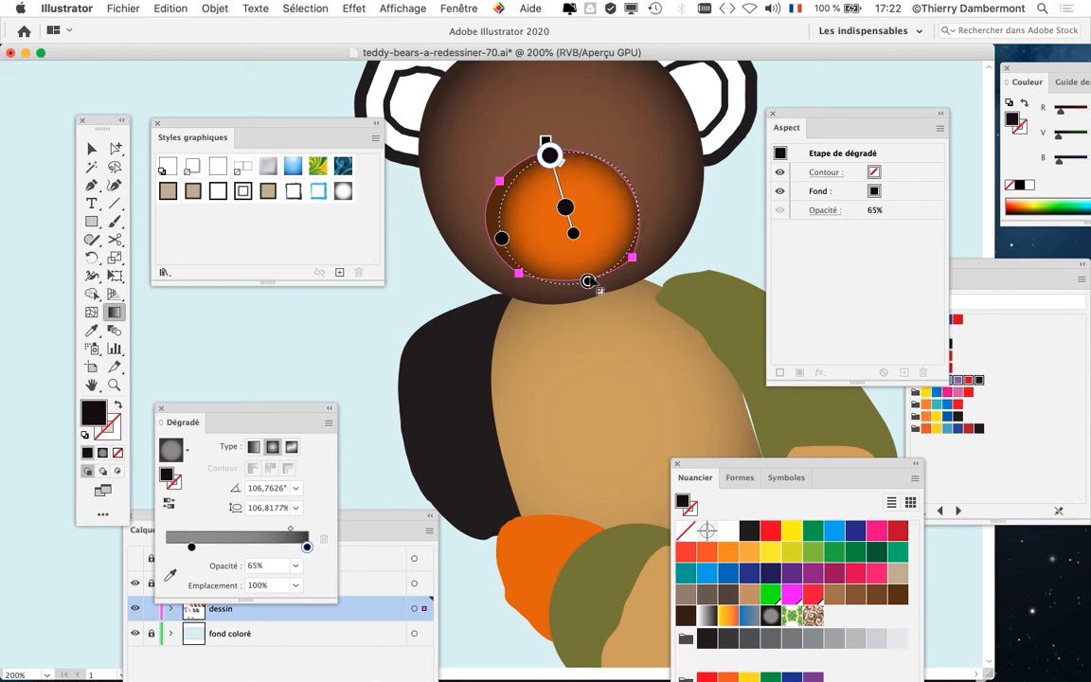
mouse_move(587, 281)
left_mouse_down()
mouse_move(573, 265)
mouse_move(591, 292)
left_mouse_up()
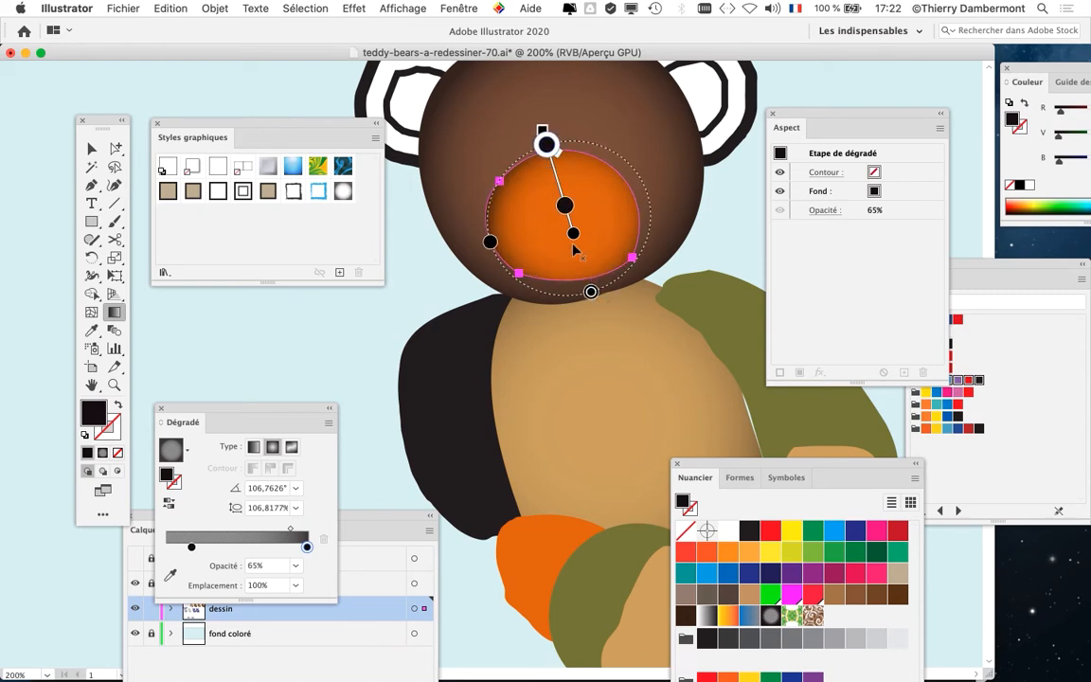
mouse_move(574, 237)
left_mouse_down()
mouse_move(549, 227)
mouse_move(568, 203)
mouse_move(556, 218)
mouse_move(540, 188)
left_mouse_up()
key("v")
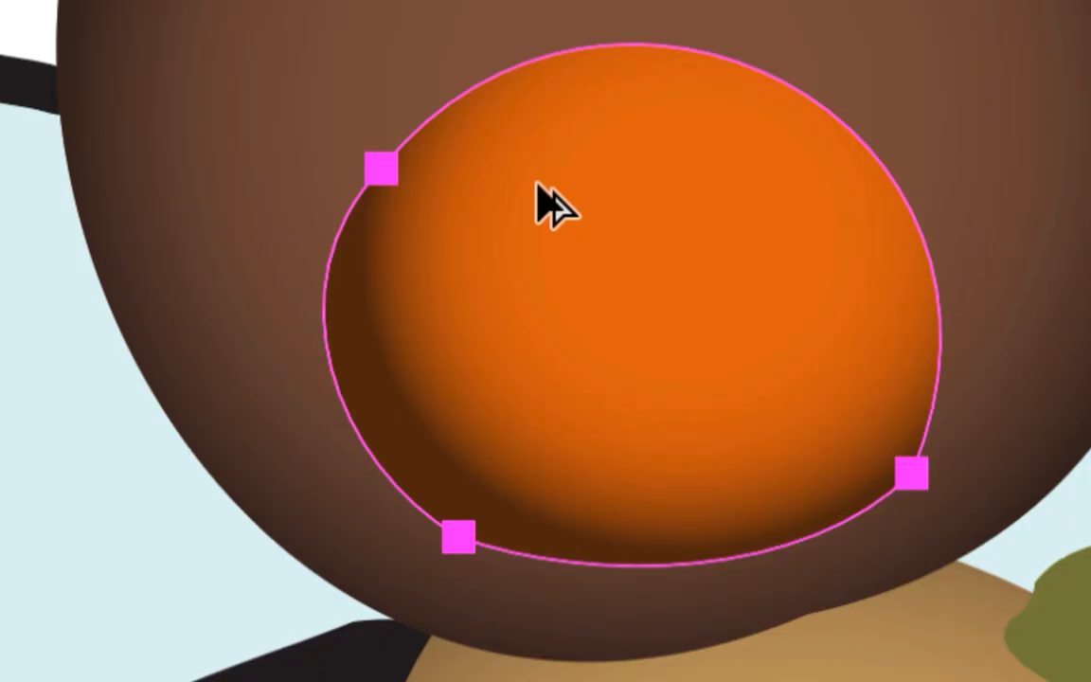
- Shift the radial gradient on the orange snout so its shading fits the lower-left edge without a flat dark crescent
key("g")
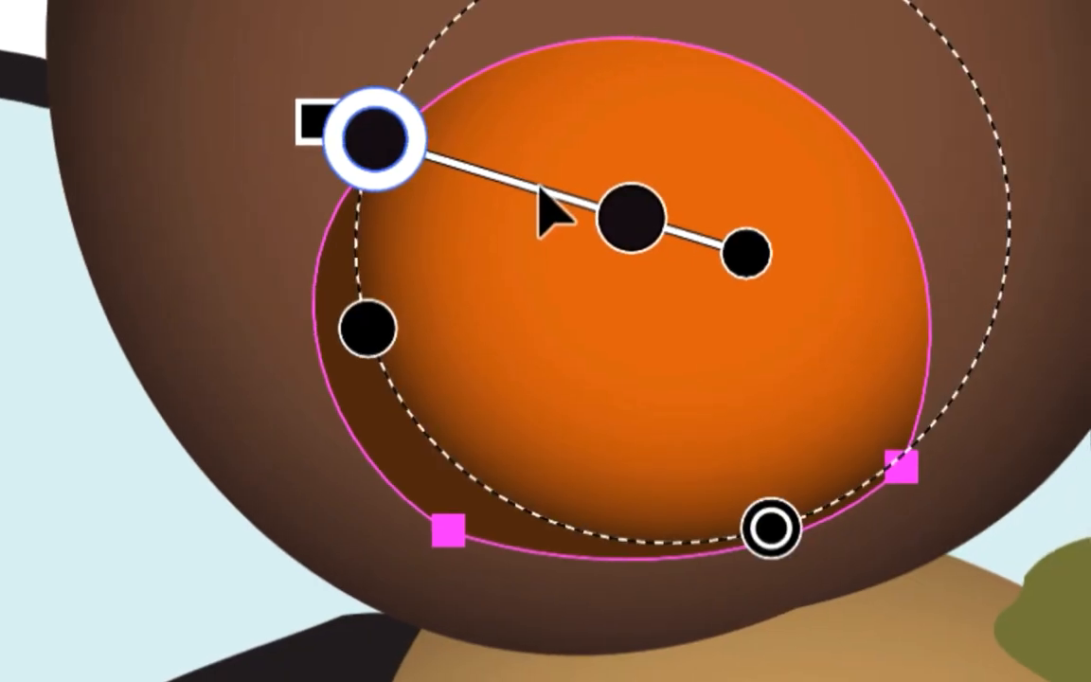
mouse_move(554, 183)
left_mouse_down()
mouse_move(377, 177)
mouse_move(427, 215)
mouse_move(458, 293)
mouse_move(479, 404)
left_mouse_up()
key("v")
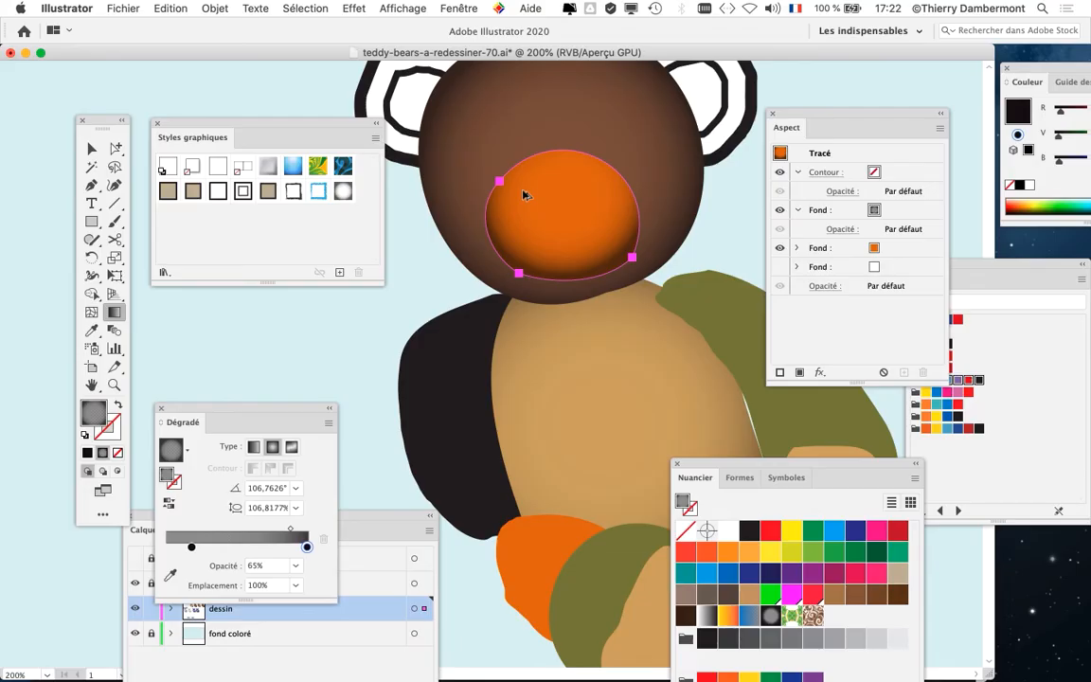
key("g")
mouse_move(526, 190)
left_mouse_down()
mouse_move(542, 216)
mouse_move(527, 195)
left_mouse_up()
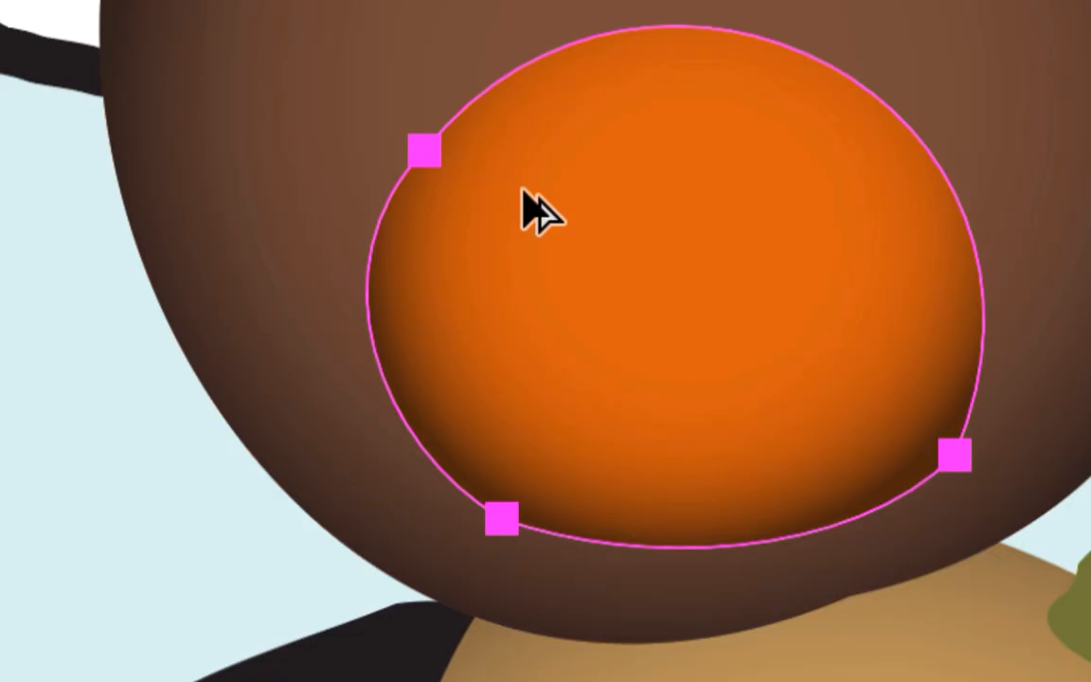
- Move the centre of the snout's radial gradient slightly up and to the left, leaving more shadow at the lower right
key("g")
scroll(512, 199, "up", 3)
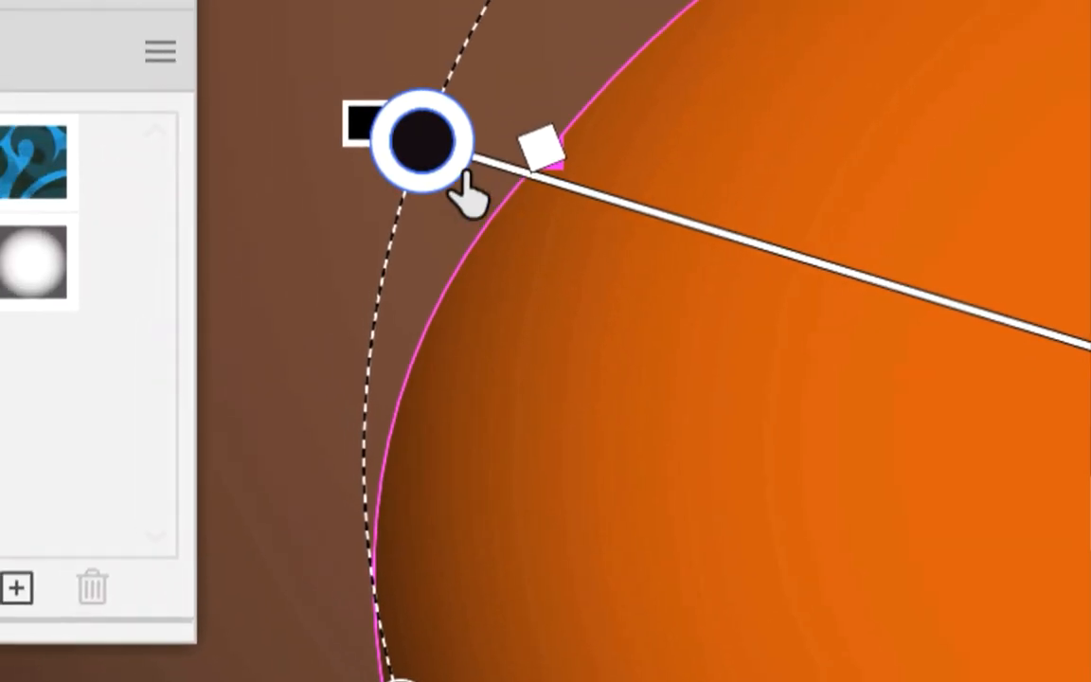
key("v")
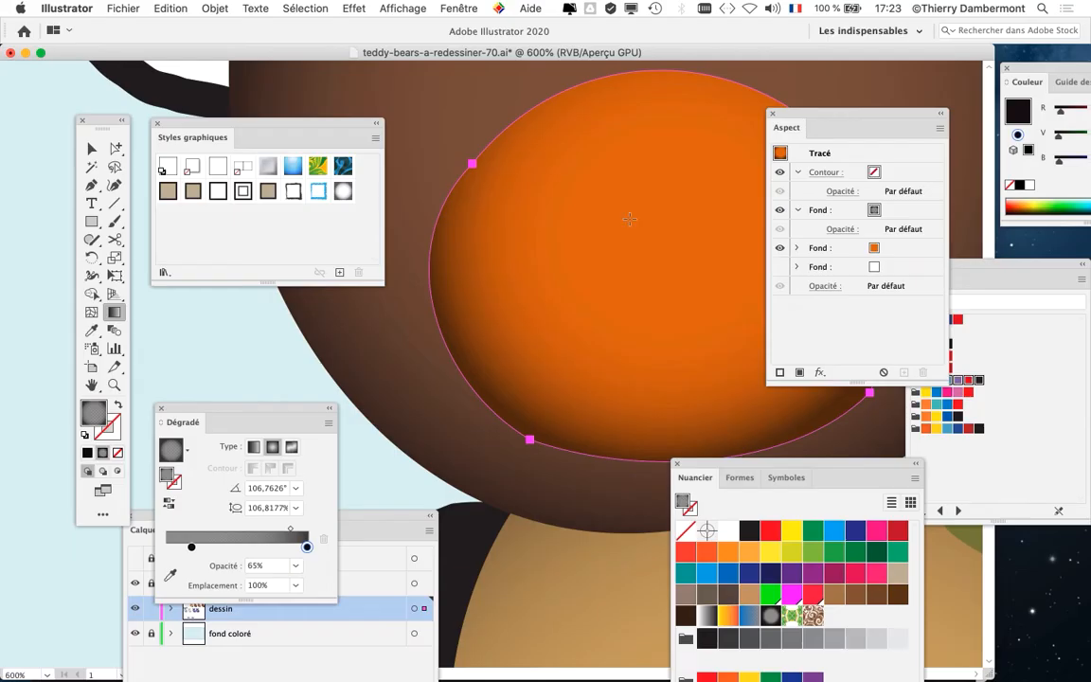
scroll(608, 217, "down", 2)
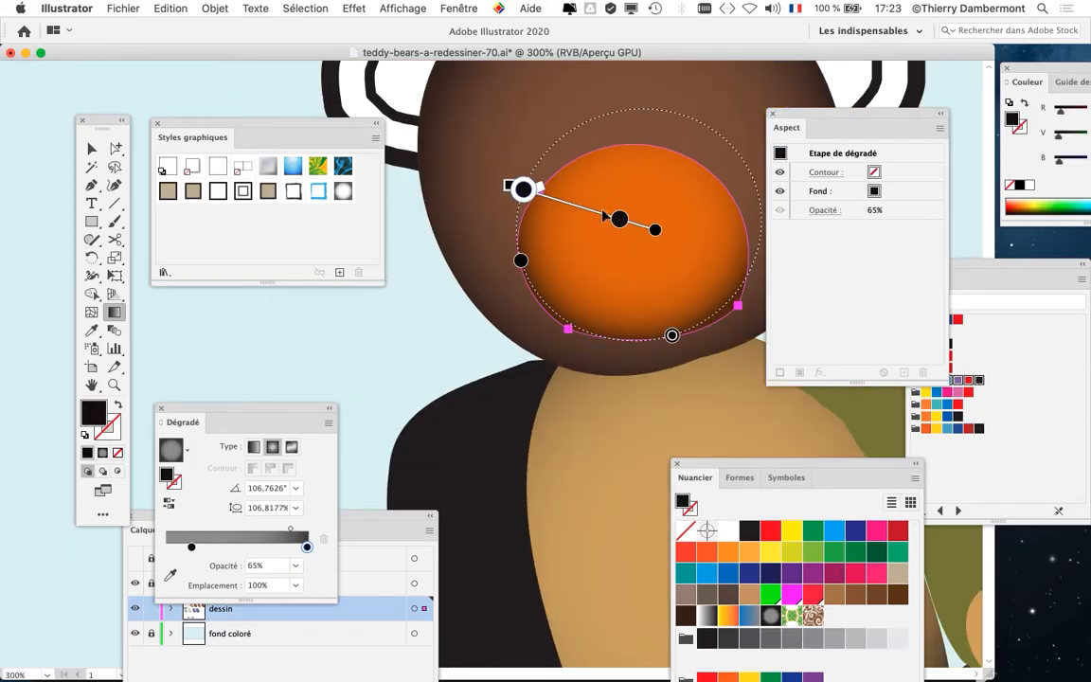
mouse_move(604, 216)
left_mouse_down()
mouse_move(628, 197)
mouse_move(583, 284)
mouse_move(600, 275)
mouse_move(600, 196)
left_mouse_up()
mouse_move(478, 357)
left_mouse_down()
mouse_move(434, 421)
mouse_move(387, 426)
left_mouse_up()
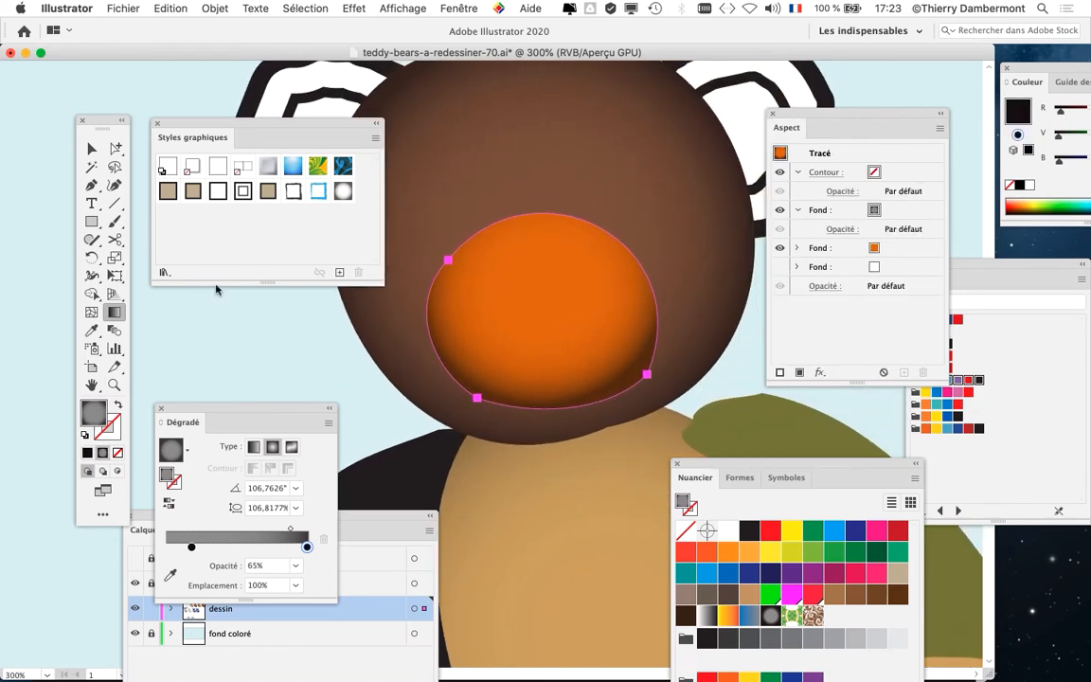
- Shift the brown head's radial gradient up and to the left to deepen the lower-right shadow, and deselect the head
key("v")
left_click(564, 154)
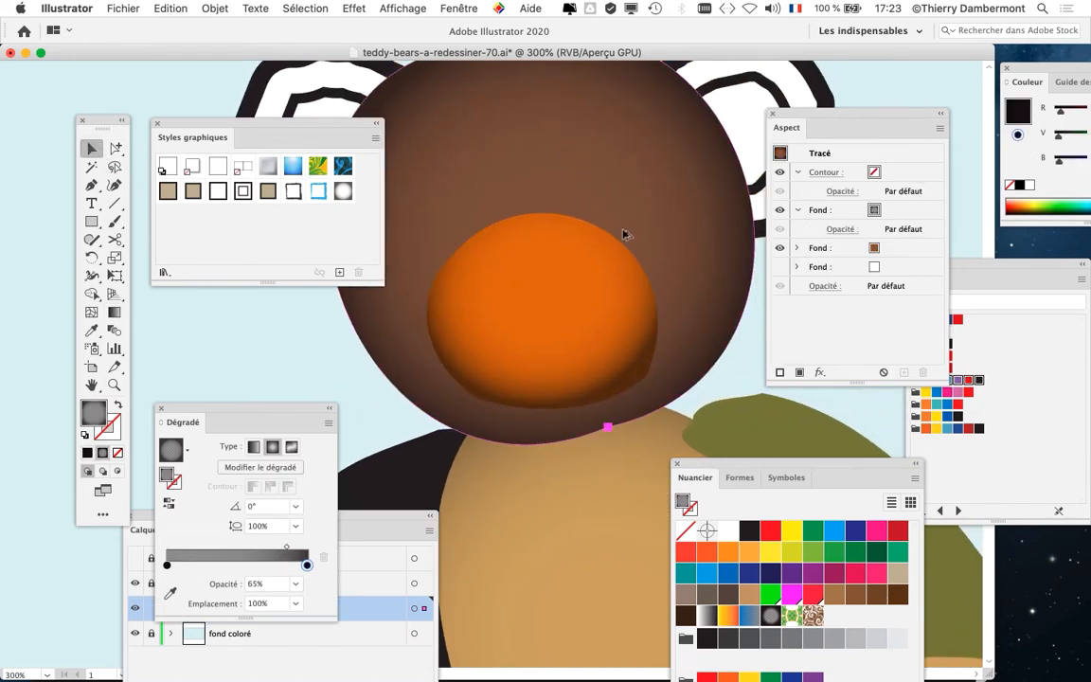
scroll(623, 234, "down", 1)
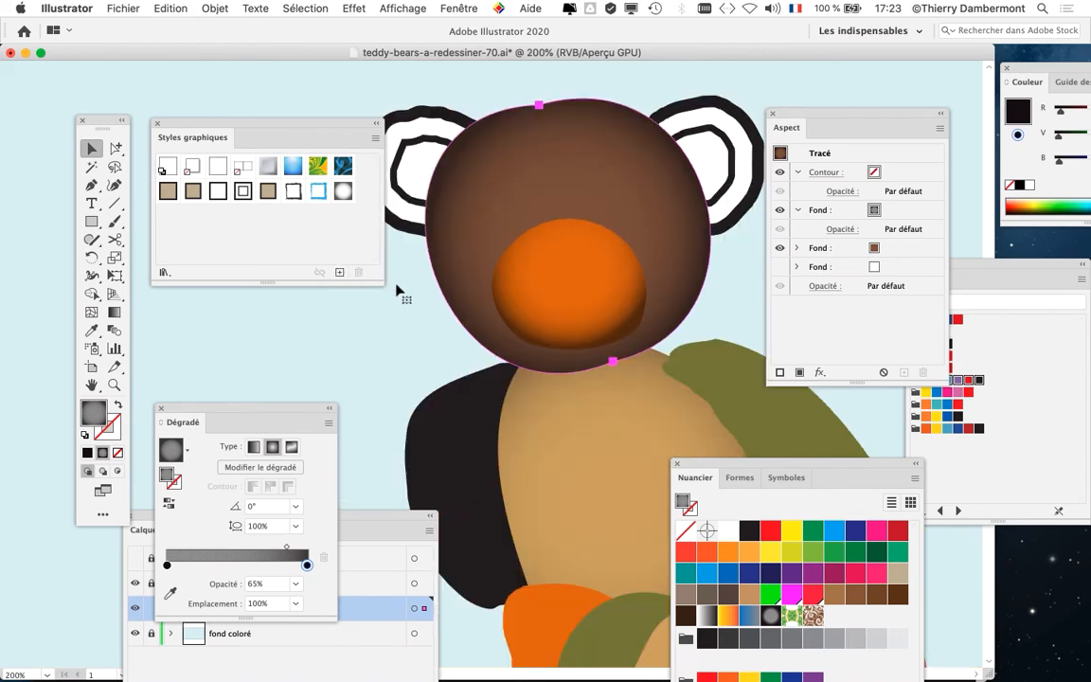
left_click(114, 312)
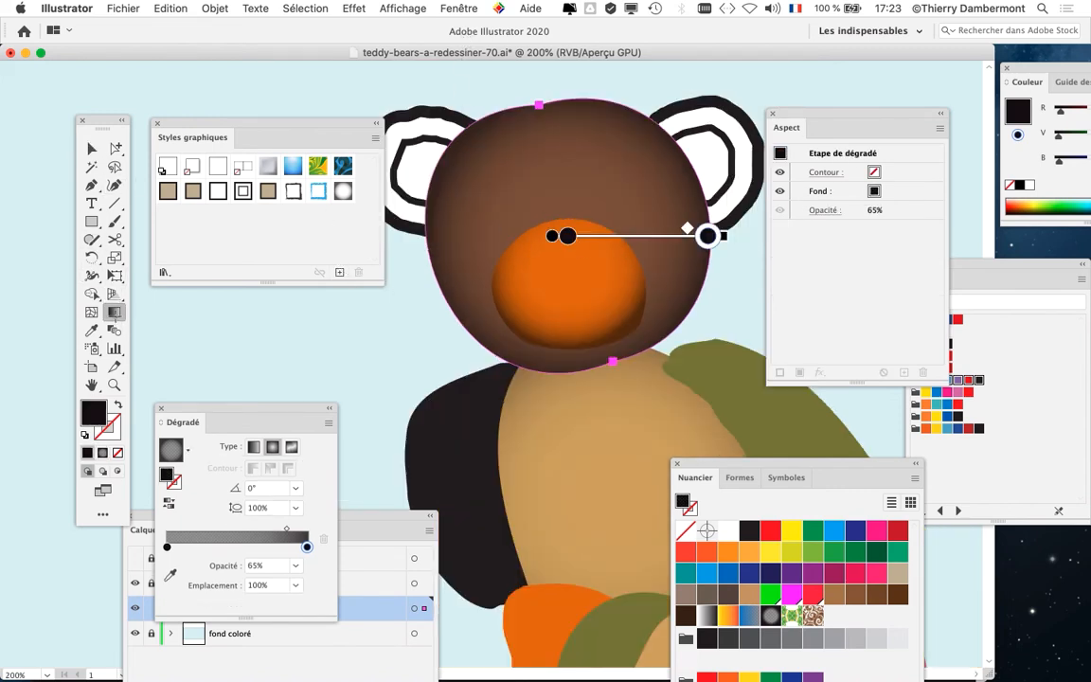
mouse_move(630, 239)
left_mouse_down()
mouse_move(643, 235)
mouse_move(629, 179)
mouse_move(600, 199)
mouse_move(643, 261)
mouse_move(644, 201)
mouse_move(604, 225)
mouse_move(611, 220)
left_mouse_up()
scroll(638, 205, "down", 1)
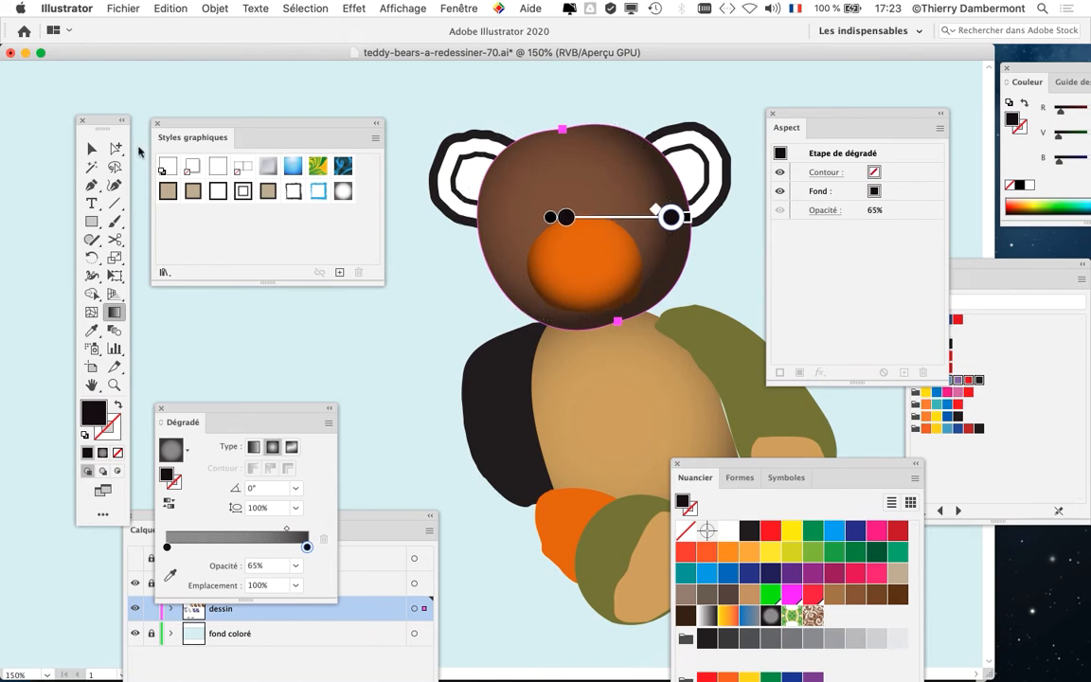
left_click(91, 148)
left_click(370, 343)
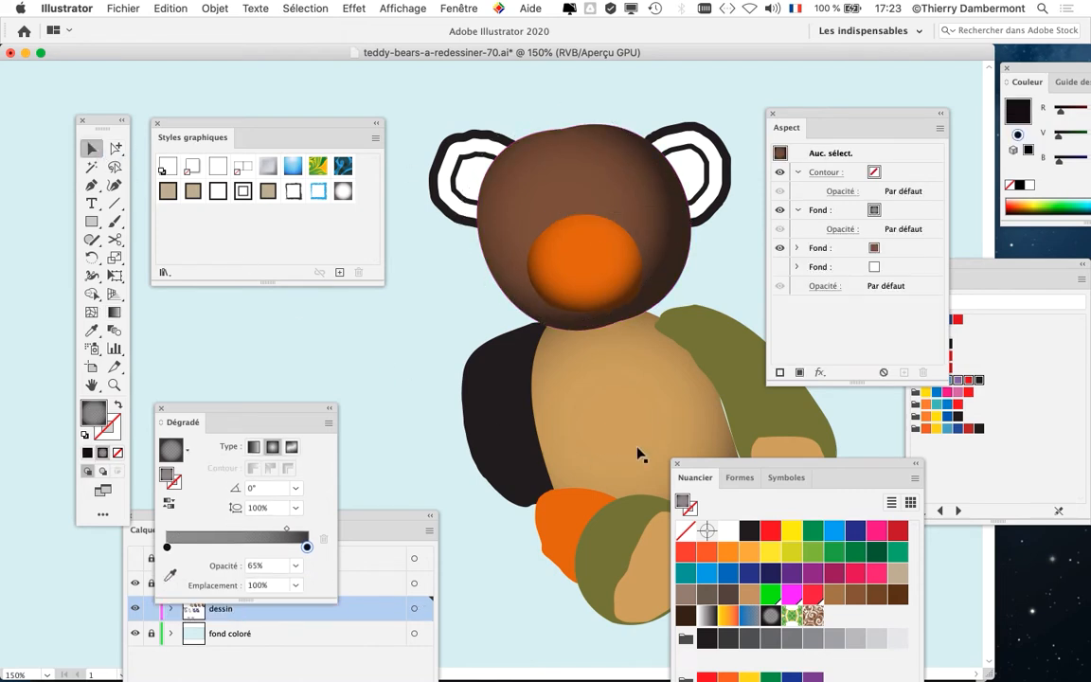
- Show the whole bear at 100% and move the floating colour swatches clear of its legs
scroll(650, 434, "down", 1)
scroll(603, 367, "down", 5)
scroll(604, 366, "right", 4)
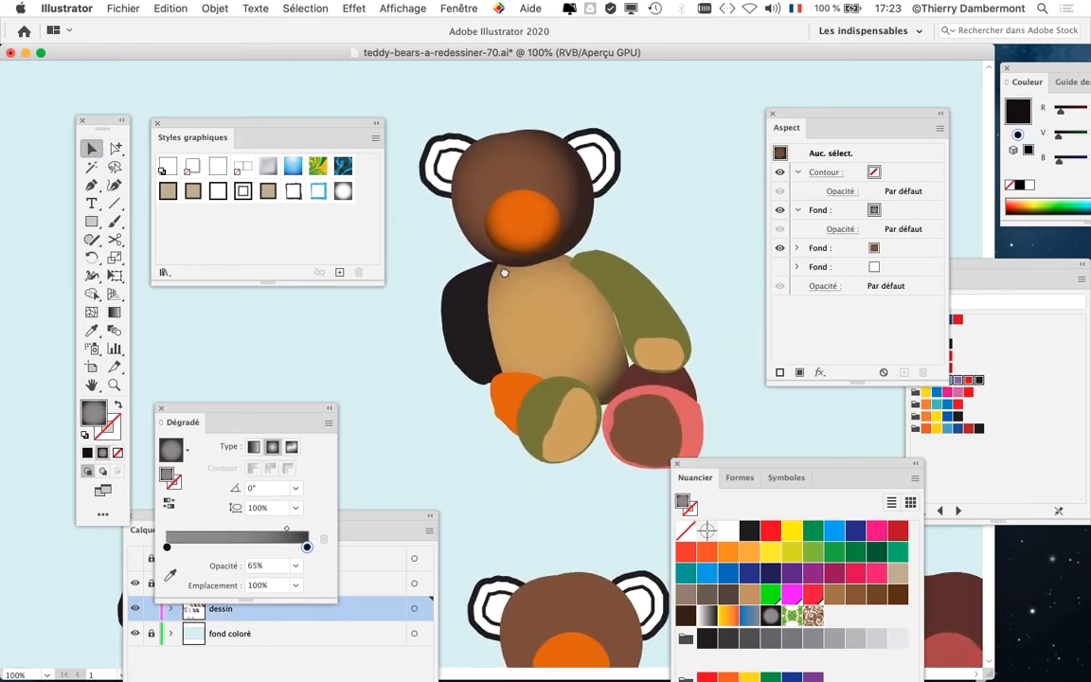
left_click_drag(714, 468, 835, 509)
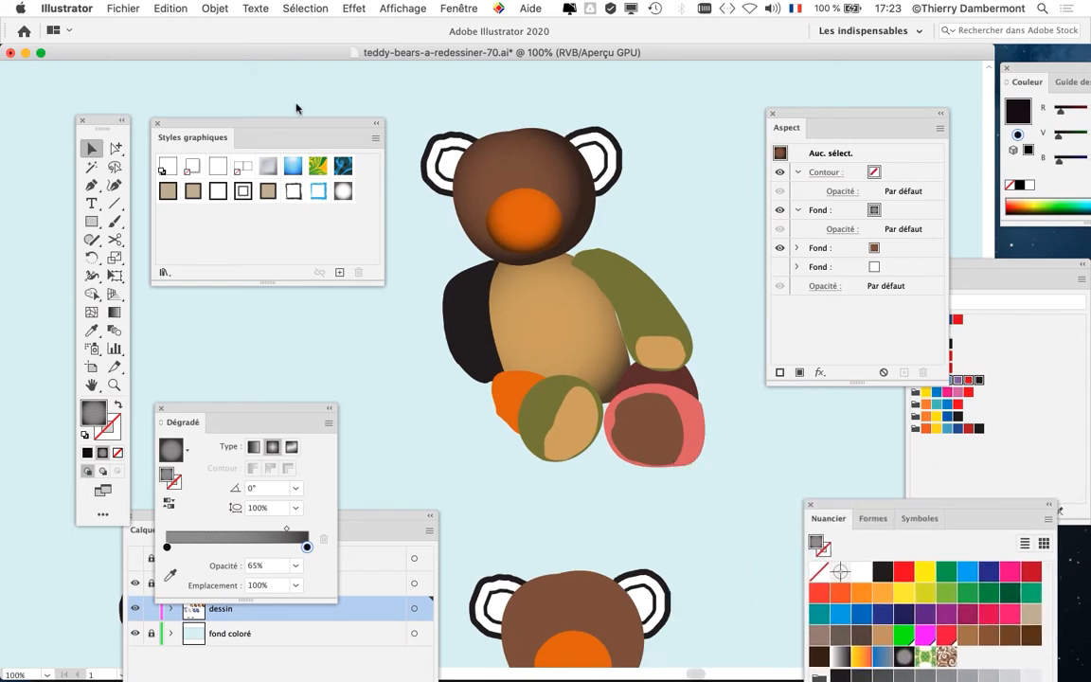
- Save the document as a new version named teddy-bears-a-redessiner-71.ai with the default Illustrator 2020 options
left_click(123, 8)
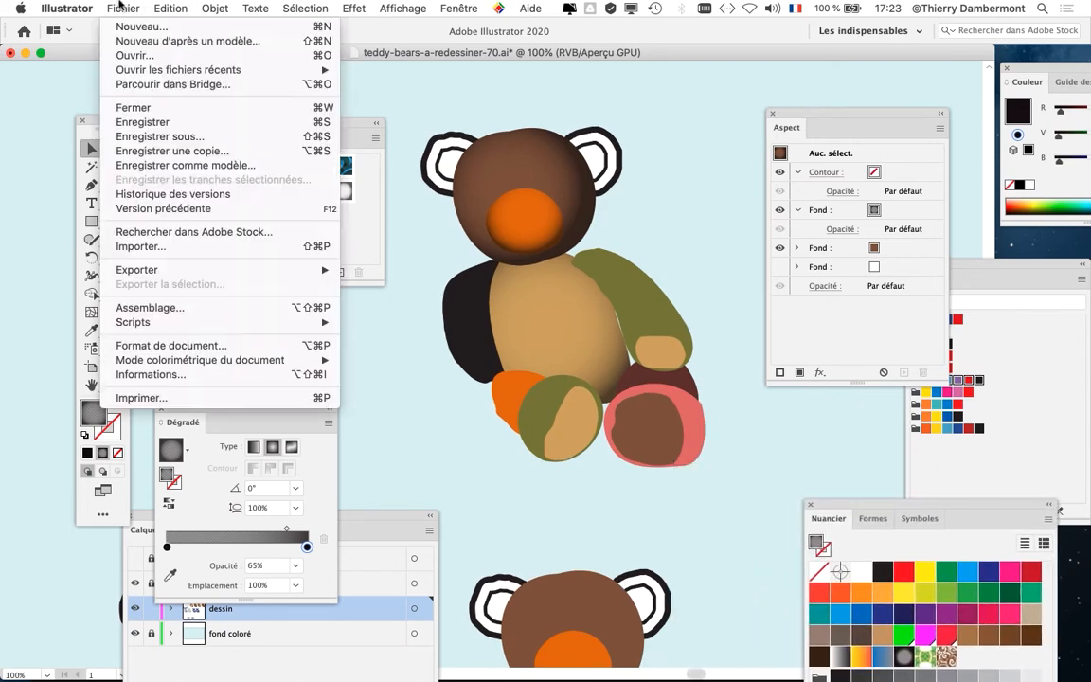
left_click(175, 142)
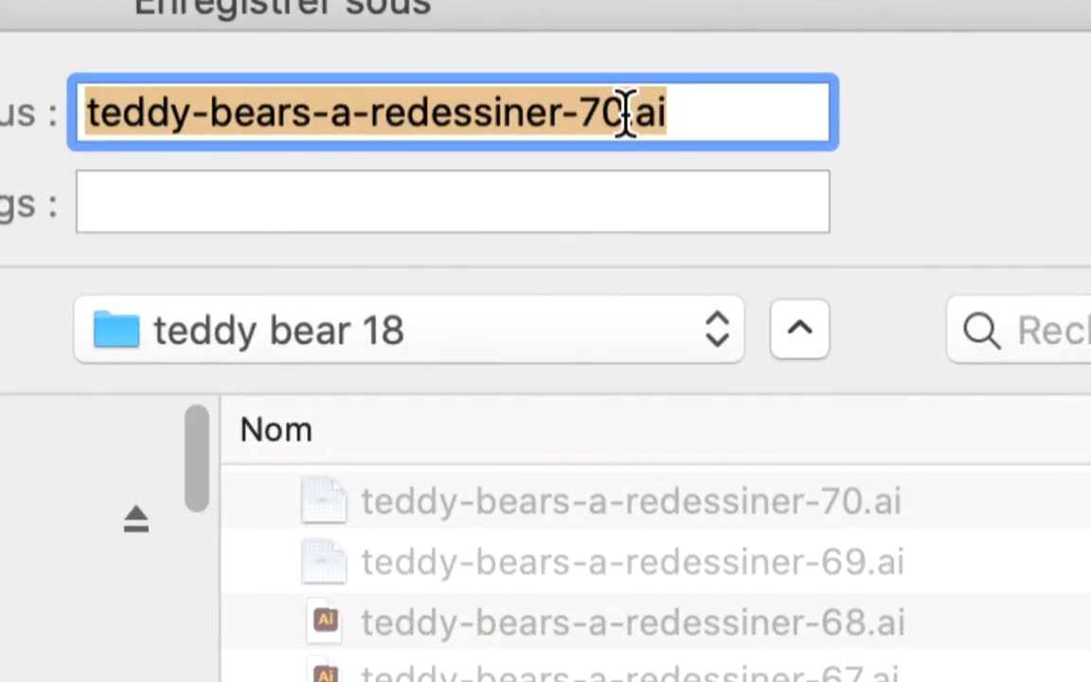
left_click(689, 82)
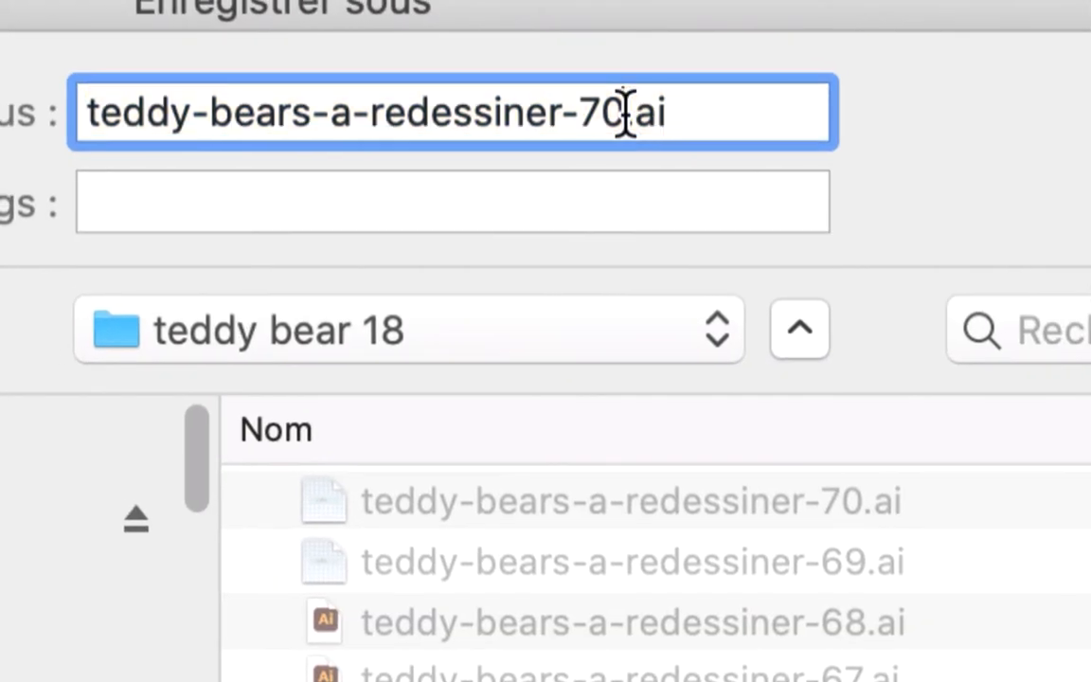
left_click_drag(689, 82, 675, 83)
type("1")
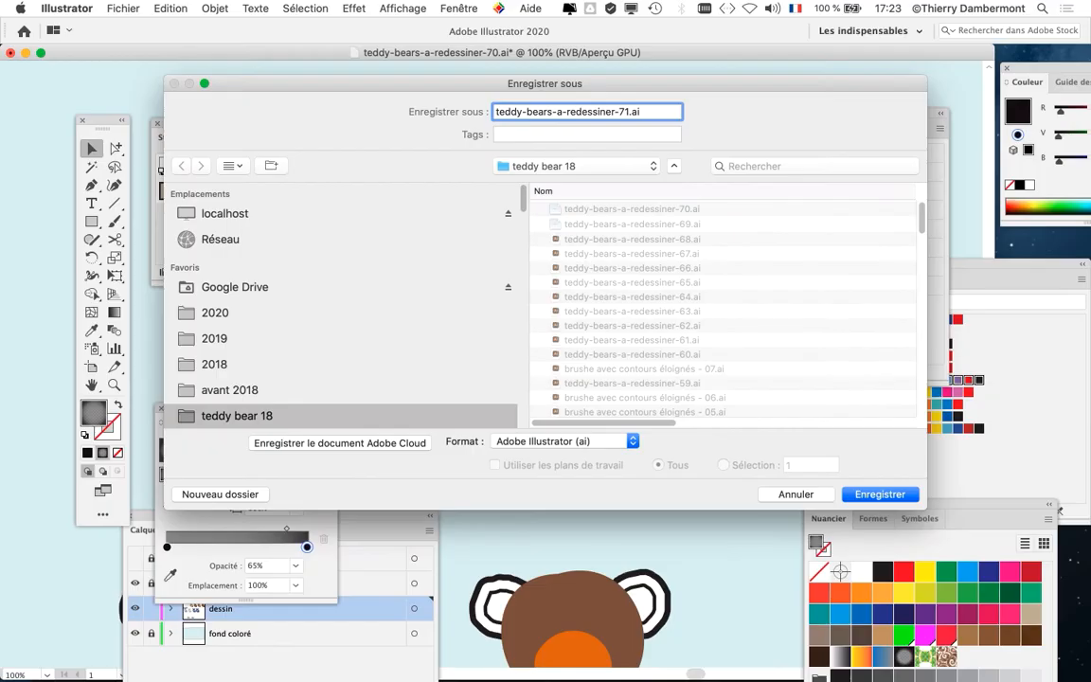
key("Return")
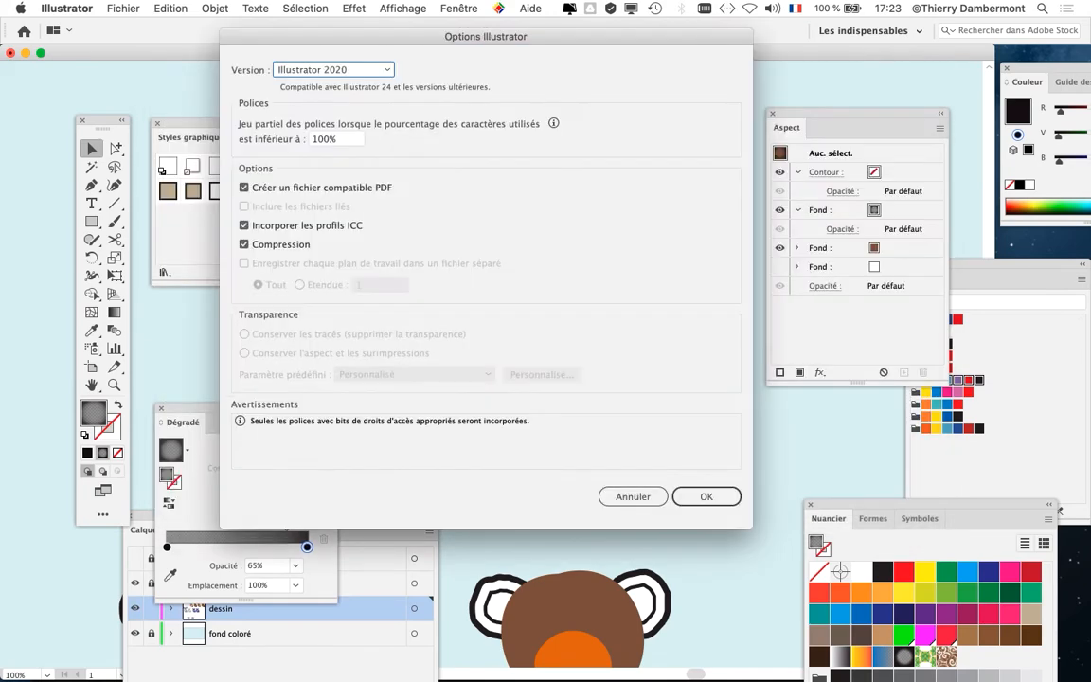
key("Return")
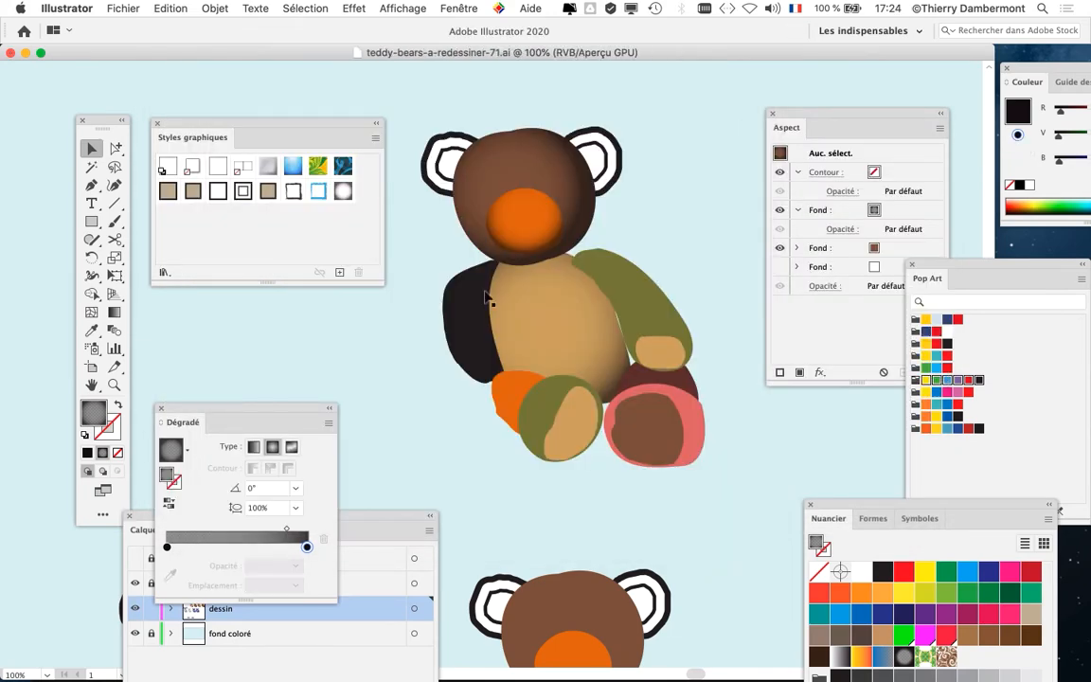
- Move the floating graphic styles below the bear and enlarge the view of its head to 200%
left_click_drag(301, 129, 626, 507)
left_click_drag(531, 210, 536, 214)
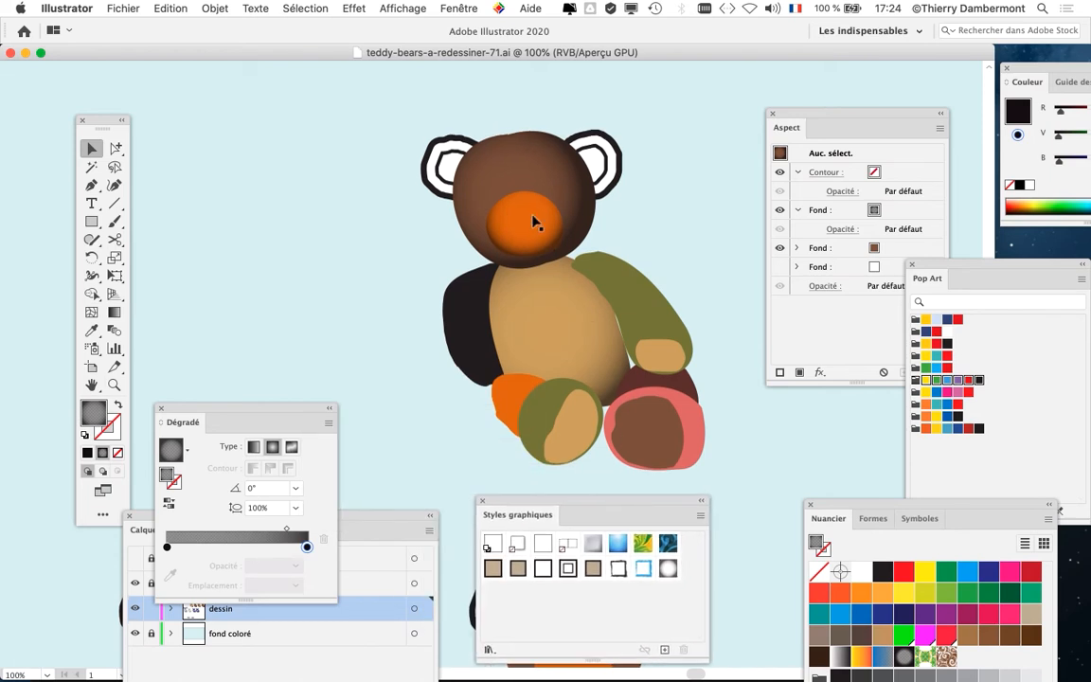
left_click(557, 211, "super")
left_click(557, 212, "super")
left_click_drag(362, 206, 276, 246)
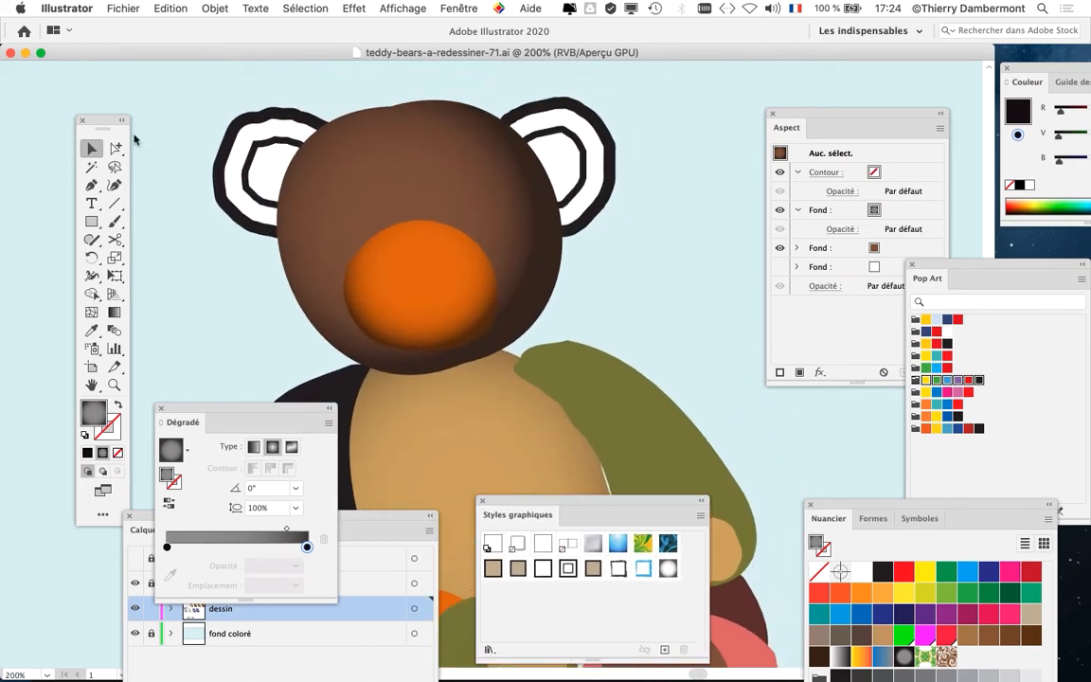
- Add a new fill above the gradient fill in the brown head's appearance
left_click(360, 162)
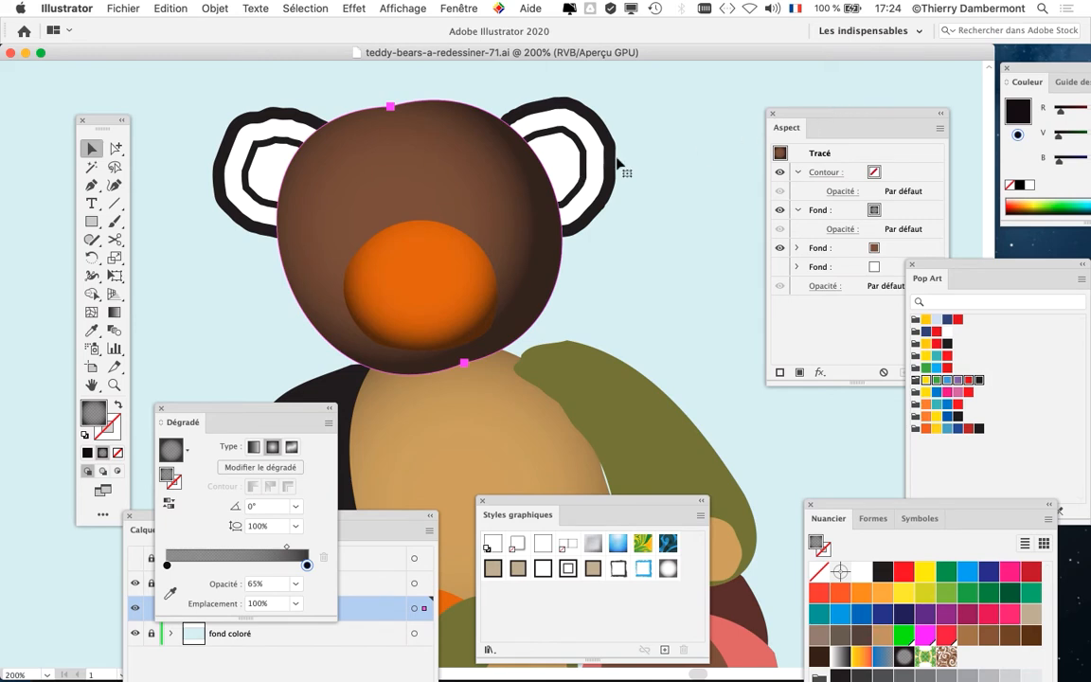
left_click_drag(805, 113, 672, 99)
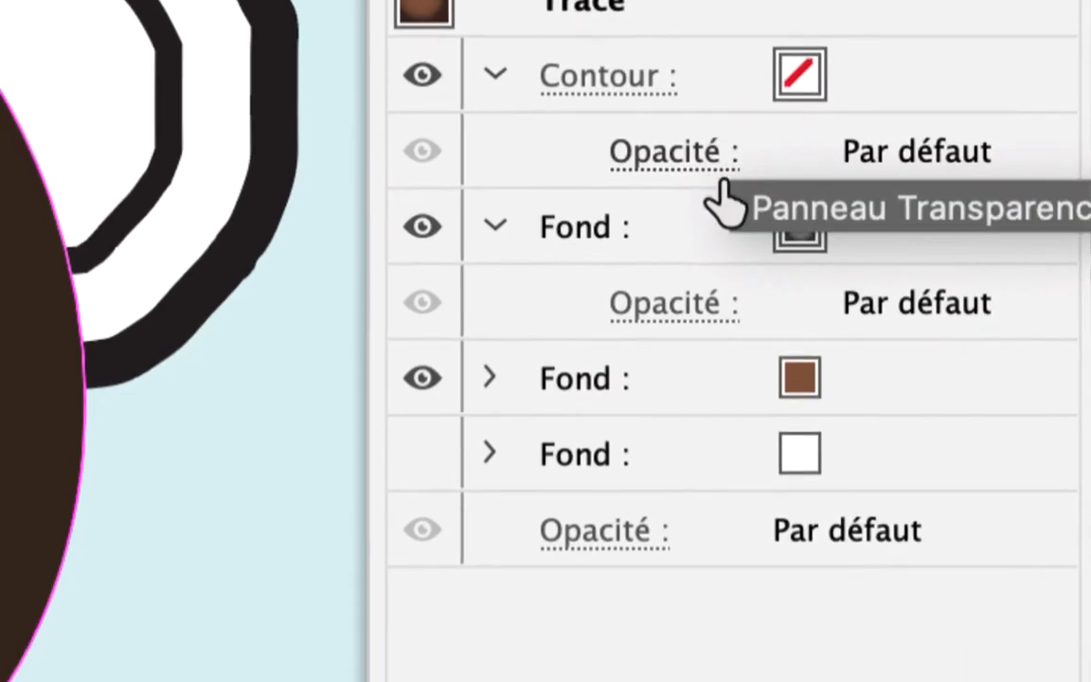
left_click(744, 302)
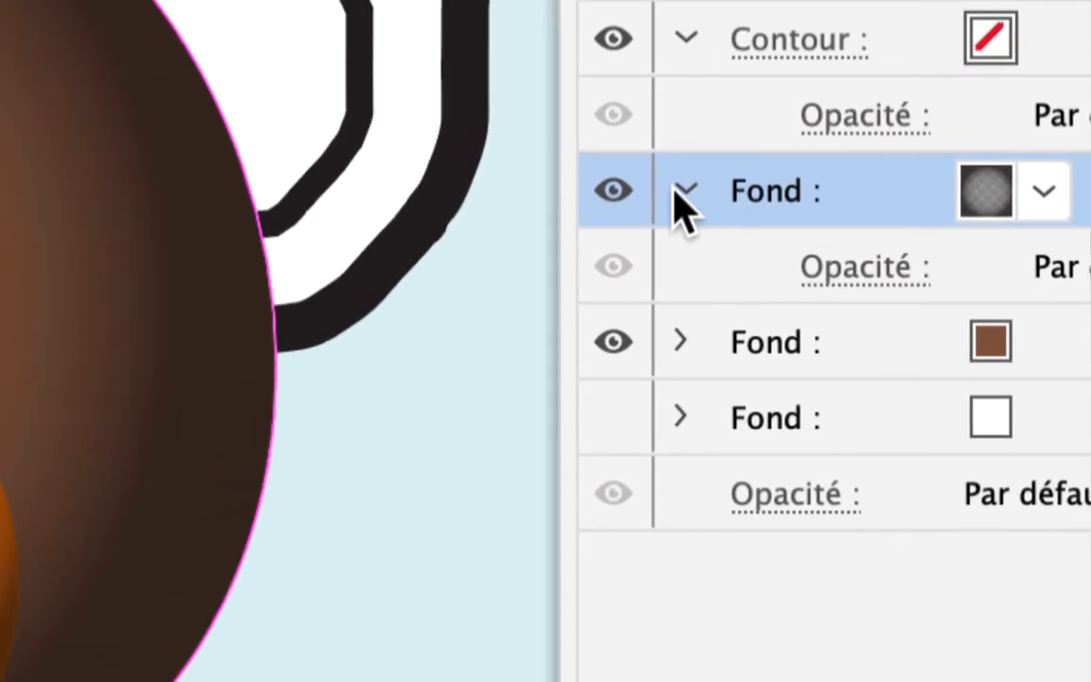
left_click(683, 192)
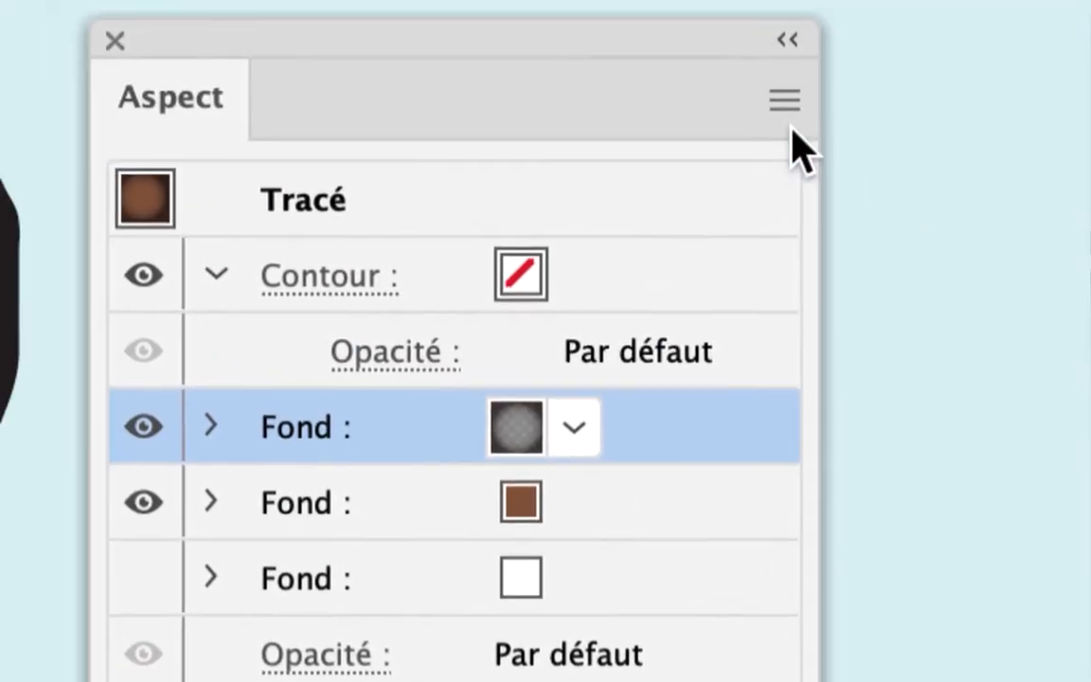
left_click(785, 100)
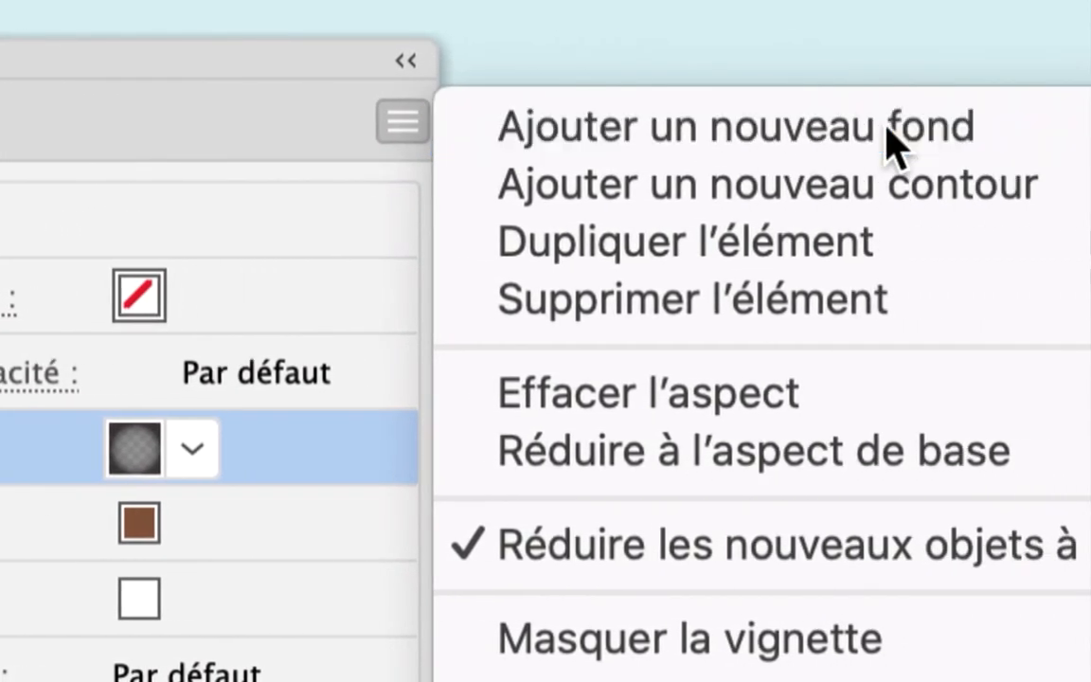
left_click(890, 142)
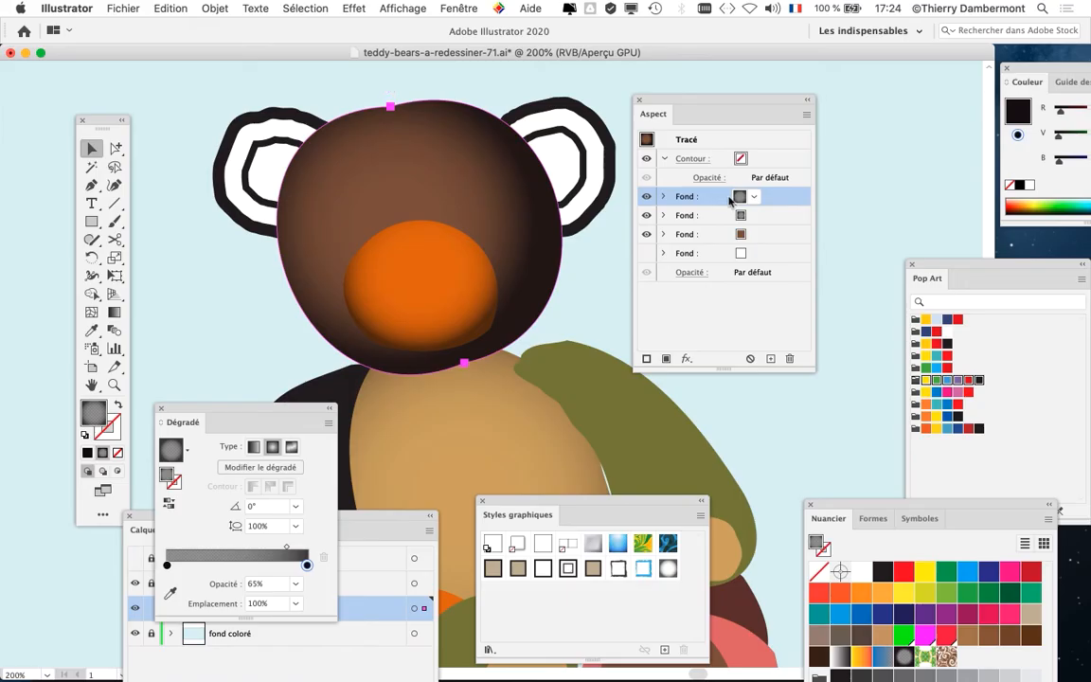
- Arrange the swatches and the appearance list side by side next to the head, making the swatches wider and shorter
scroll(573, 376, "right", 5)
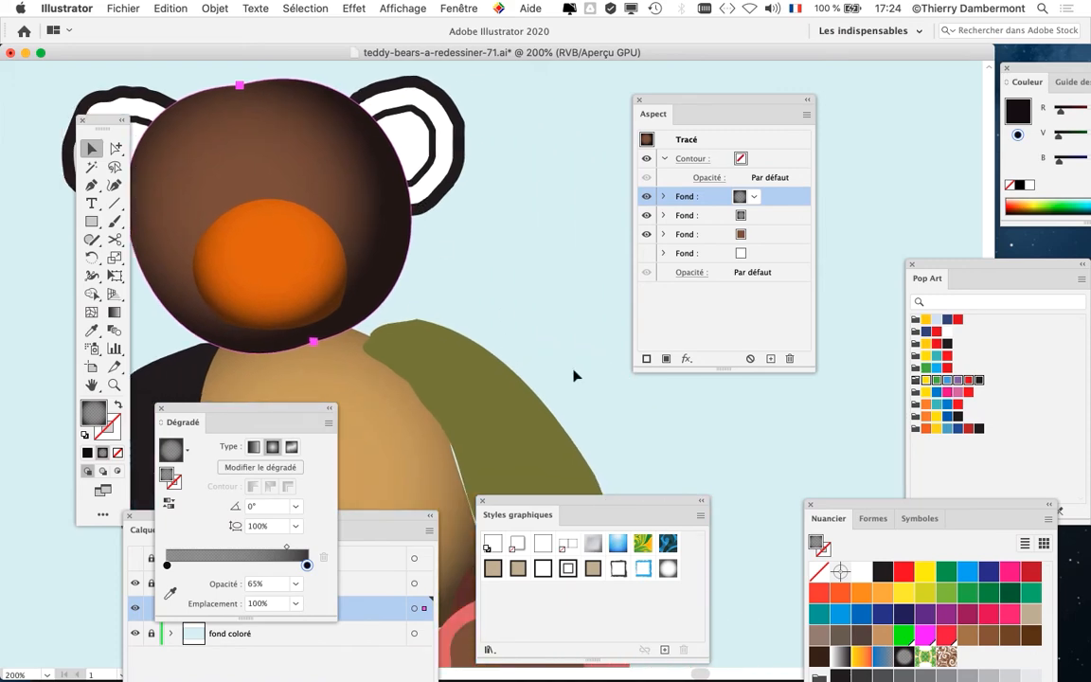
left_click_drag(882, 509, 546, 98)
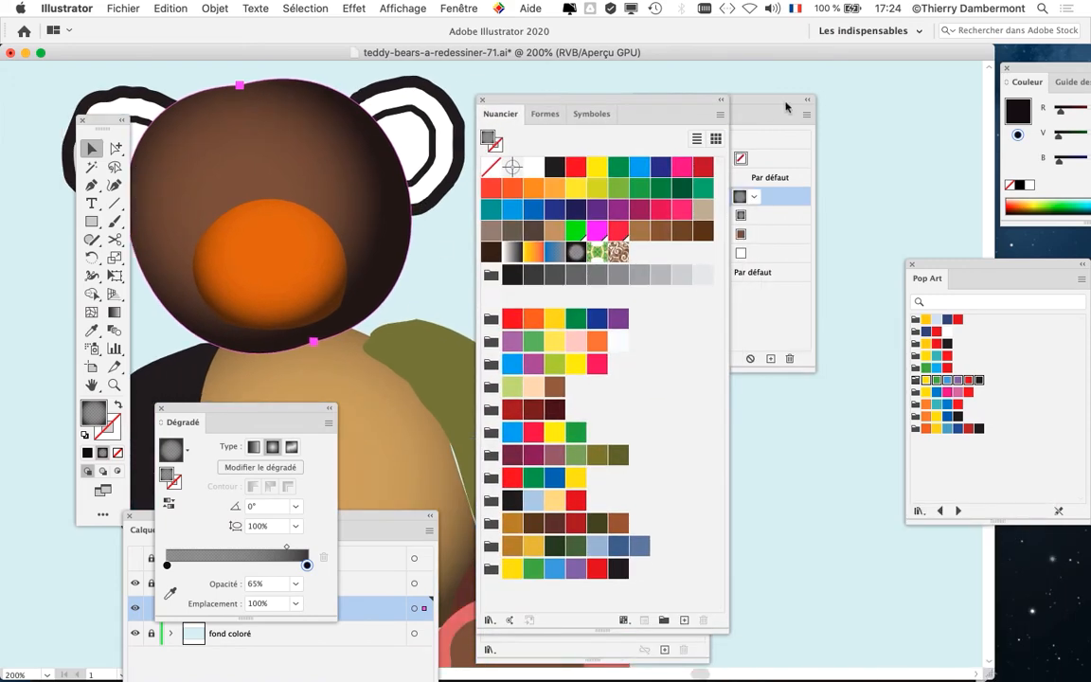
left_click_drag(785, 107, 977, 100)
left_click_drag(653, 109, 680, 73)
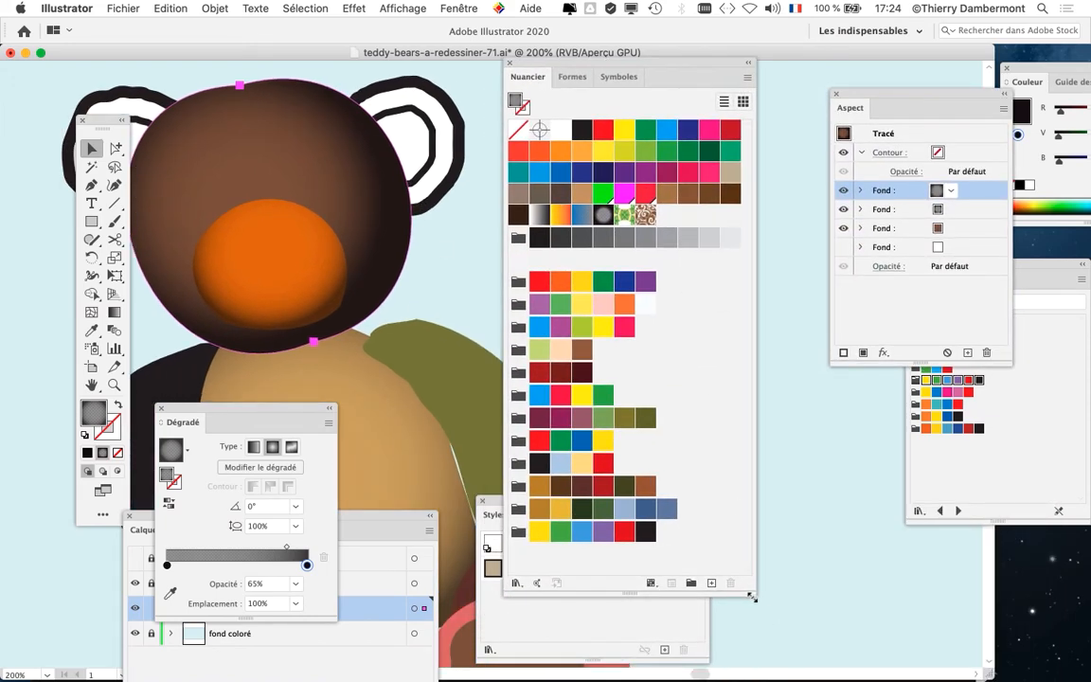
left_click_drag(754, 594, 793, 365)
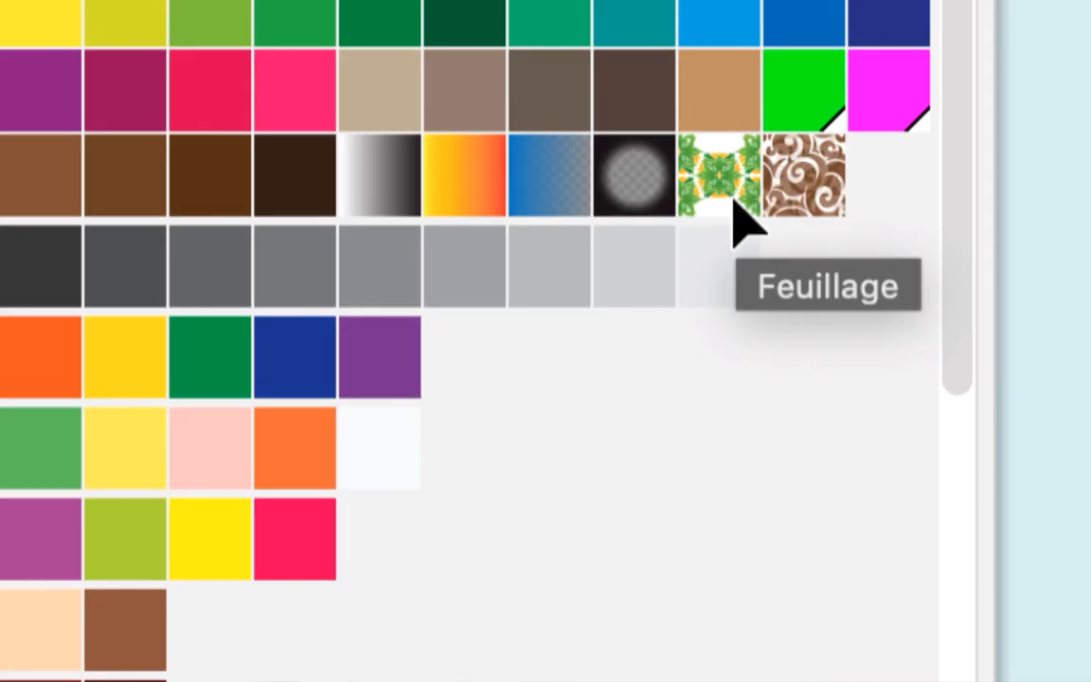
- Try the Feuillage pattern on the head's new top fill and replace it with the Pompadour pattern
left_click(731, 206)
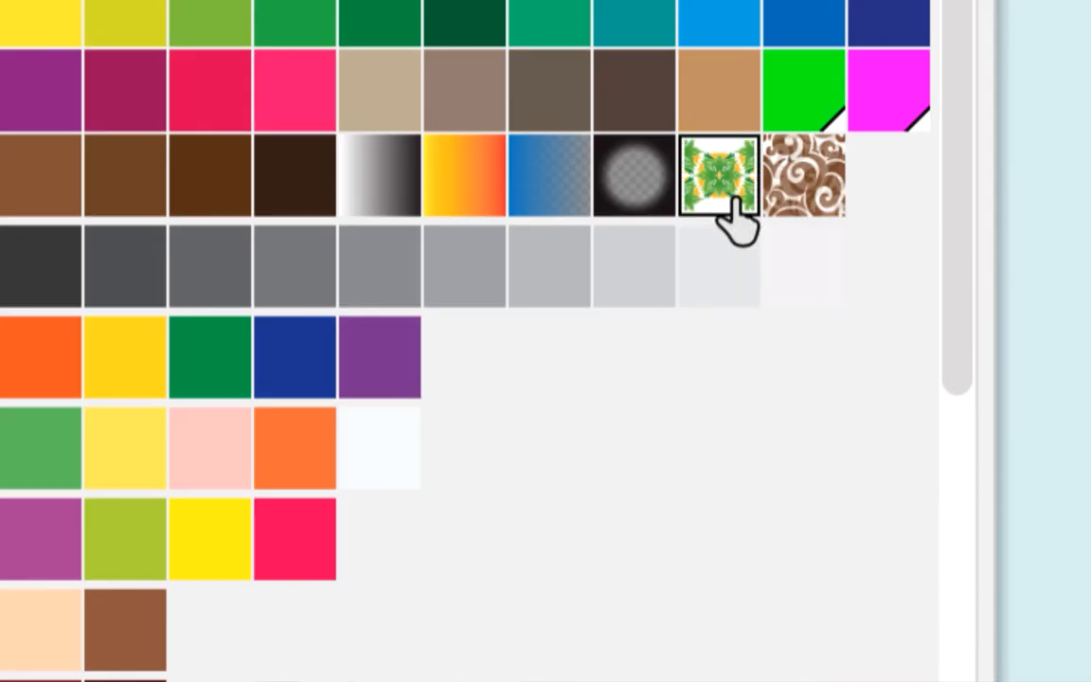
left_click(769, 206)
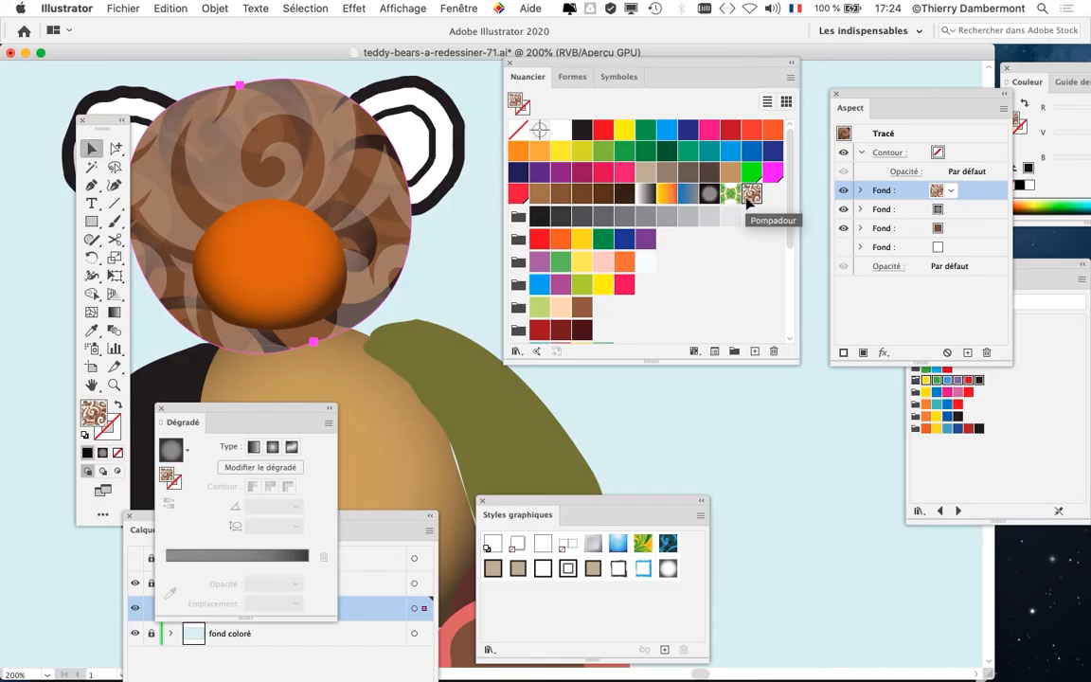
left_click_drag(630, 66, 681, 88)
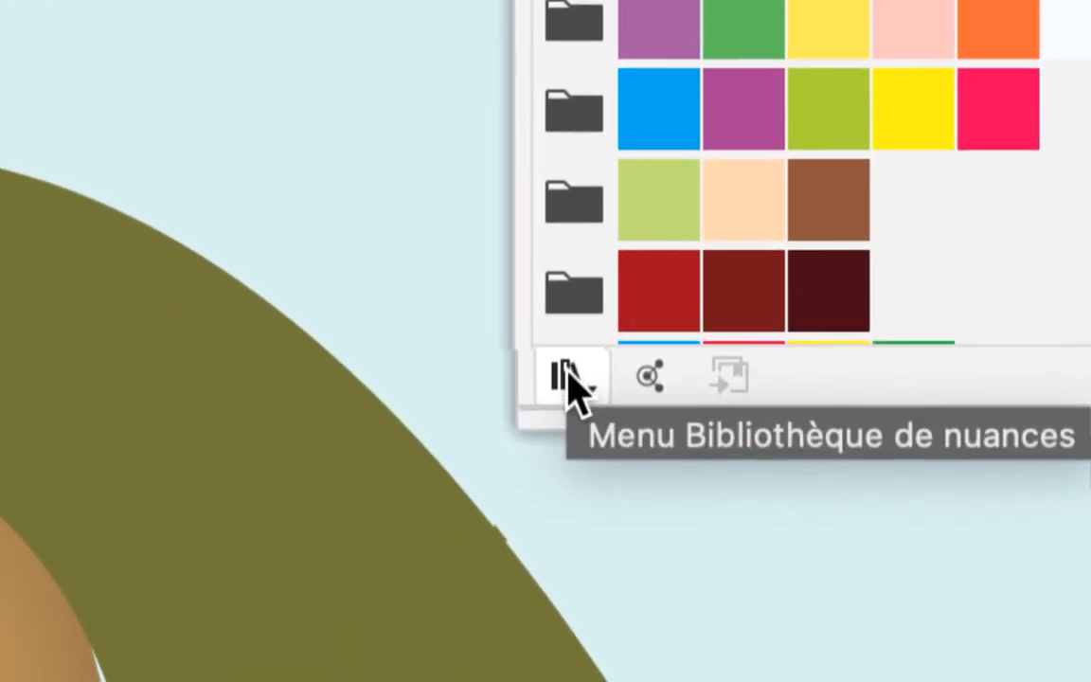
- Open the Nature_Peaux d'animaux pattern library from the swatch libraries
left_click(564, 440)
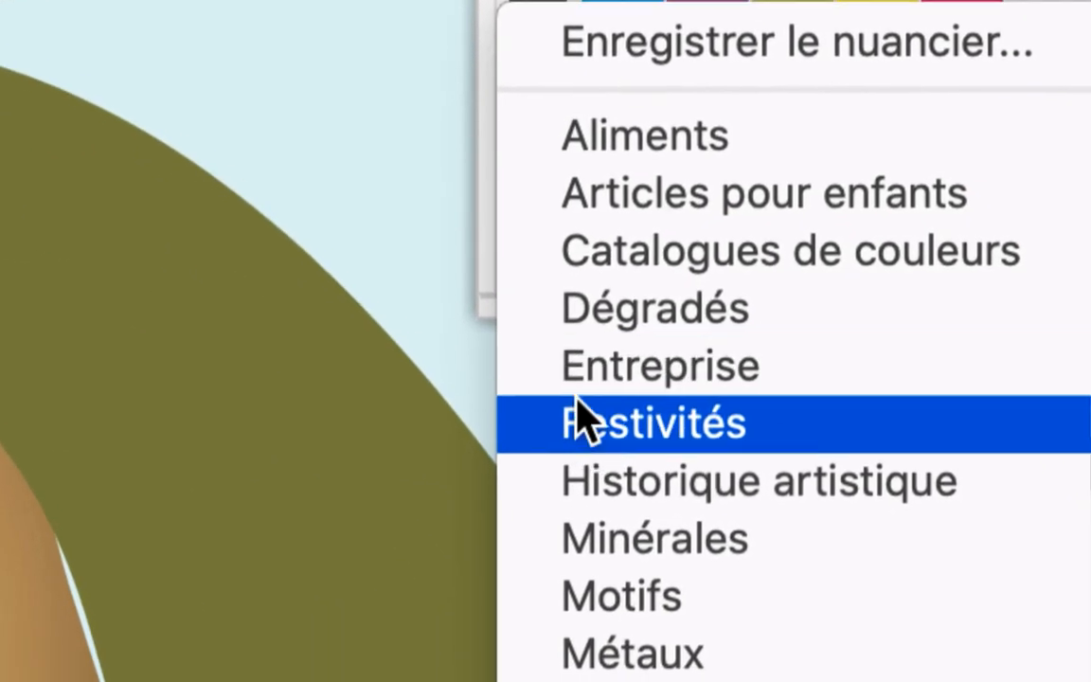
mouse_move(739, 492)
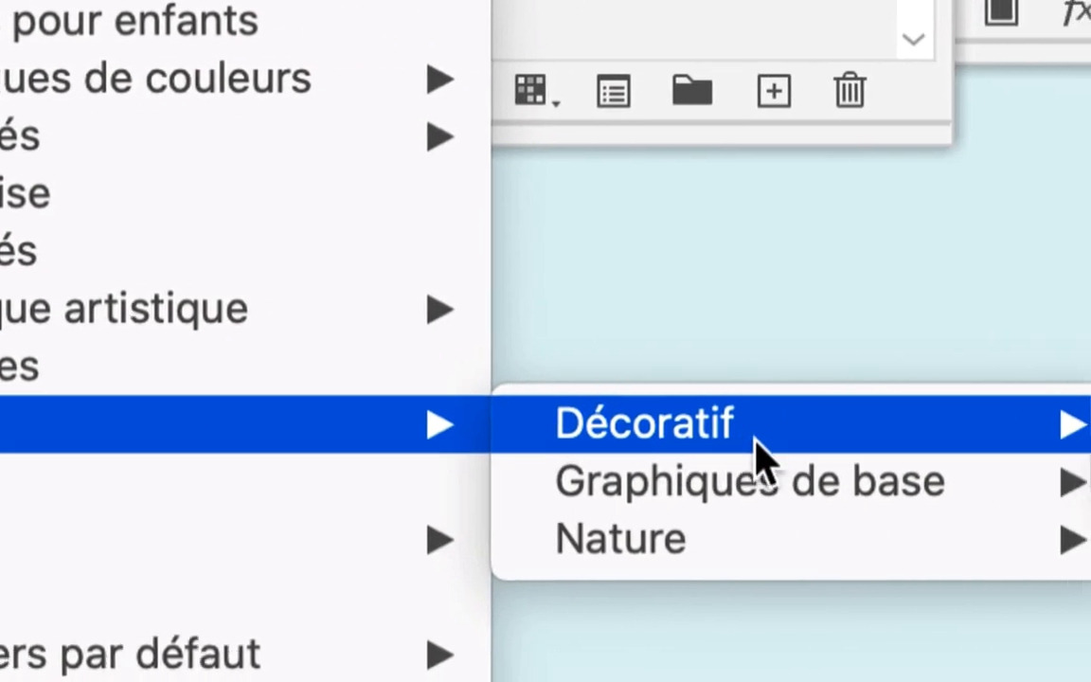
mouse_move(906, 545)
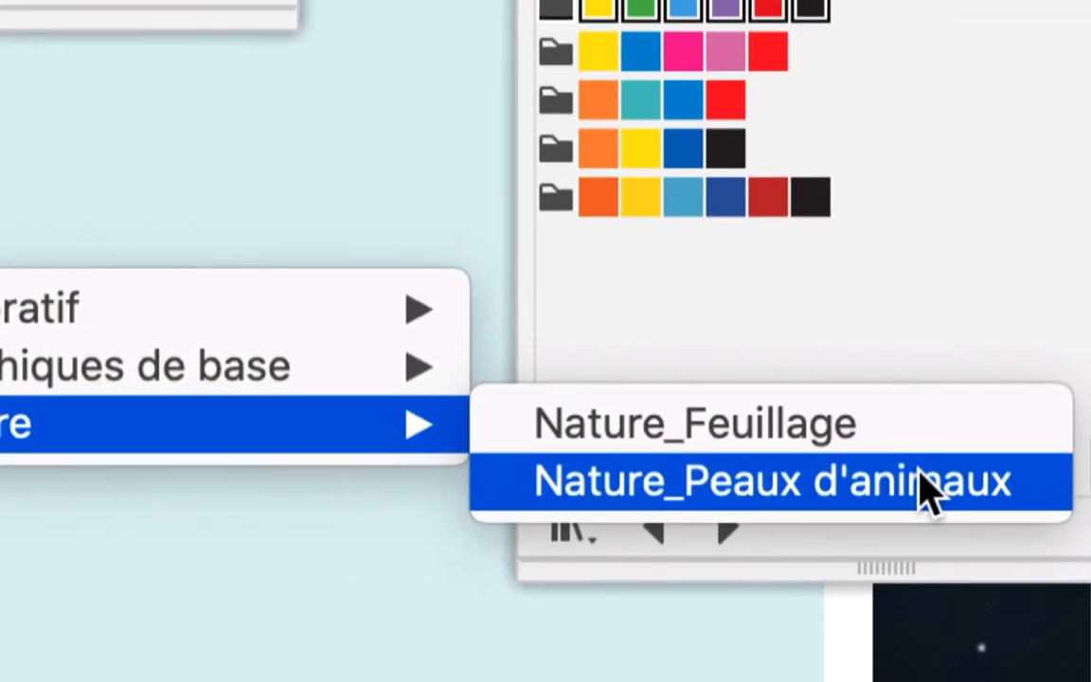
left_click(1087, 526)
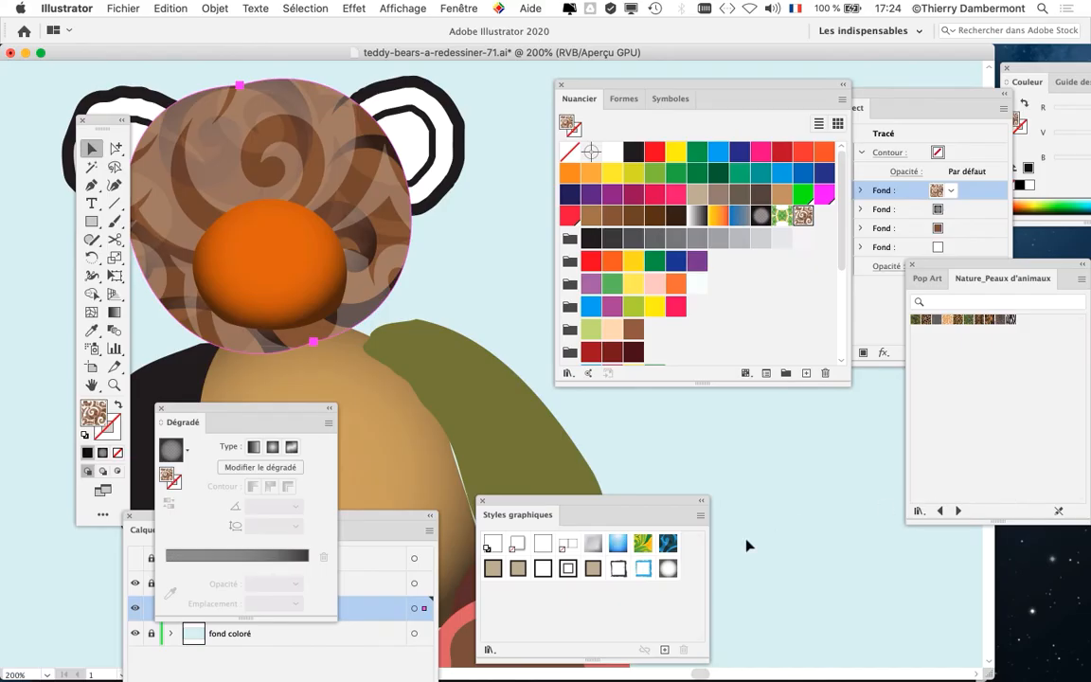
- Uncover the appearance list by shifting the swatches, bring the animal-skin library over the head and enlarge its thumbnails
left_click_drag(668, 88, 603, 101)
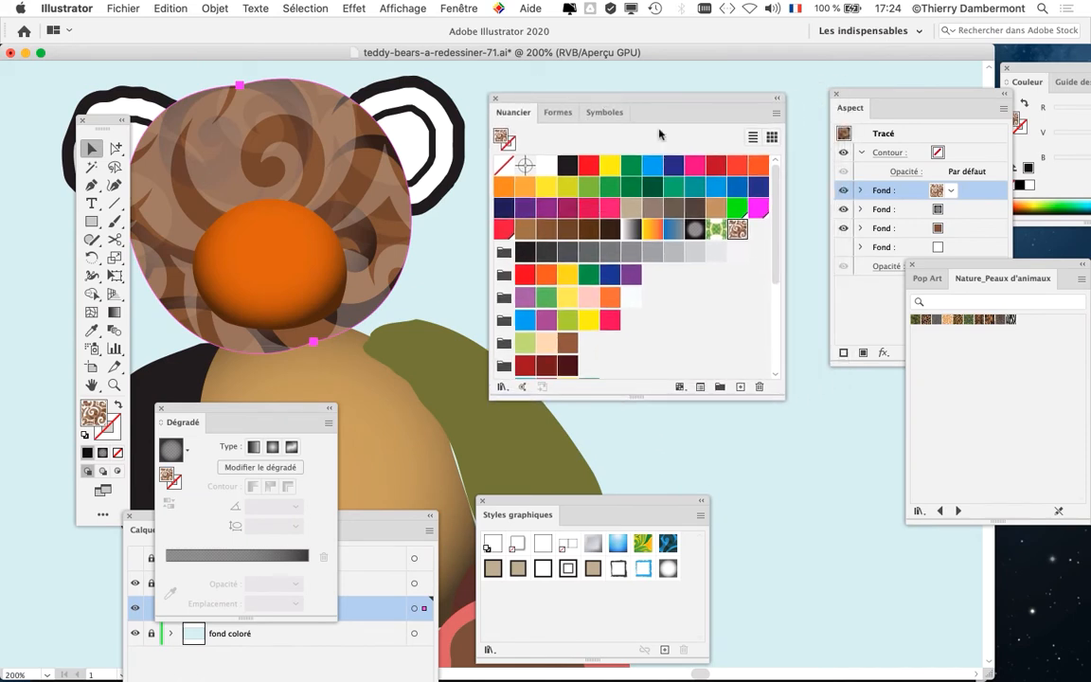
left_click_drag(954, 266, 240, 115)
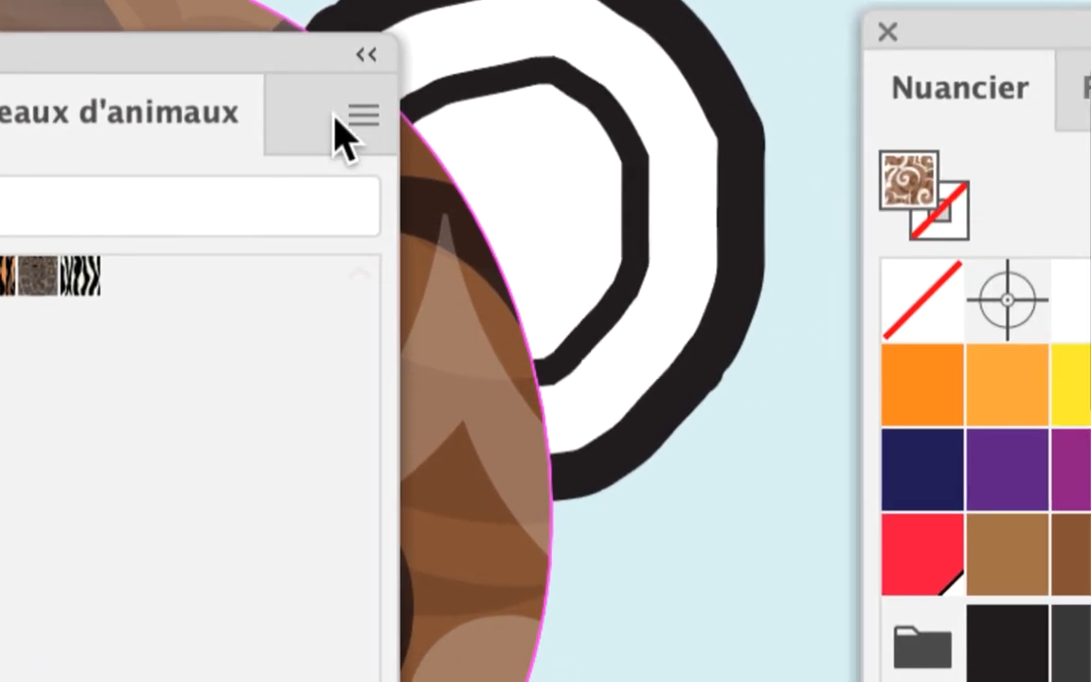
left_click(348, 116)
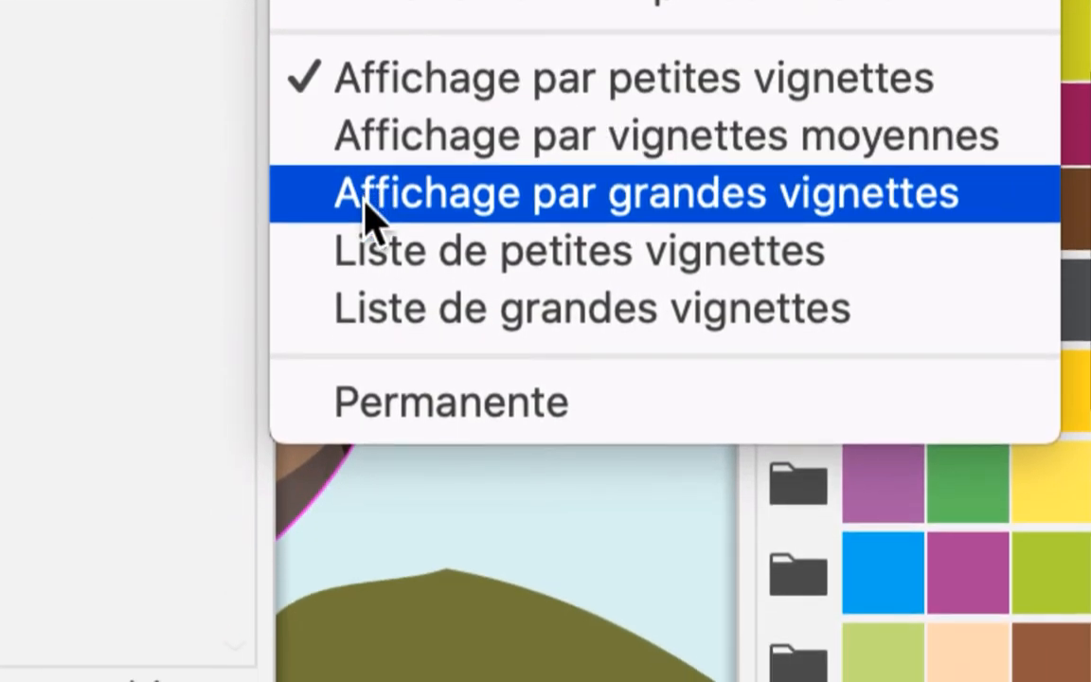
left_click(369, 245)
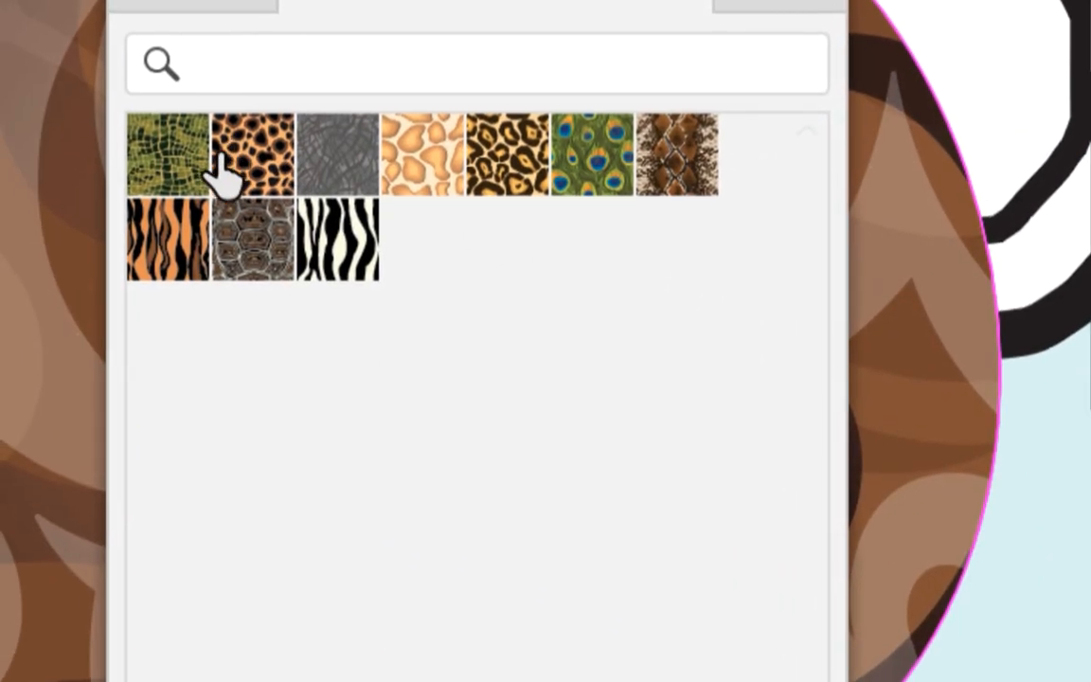
- Apply the green reptile-skin pattern to the head's top fill and move the swatches and the pattern library clear of the head
left_click(183, 163)
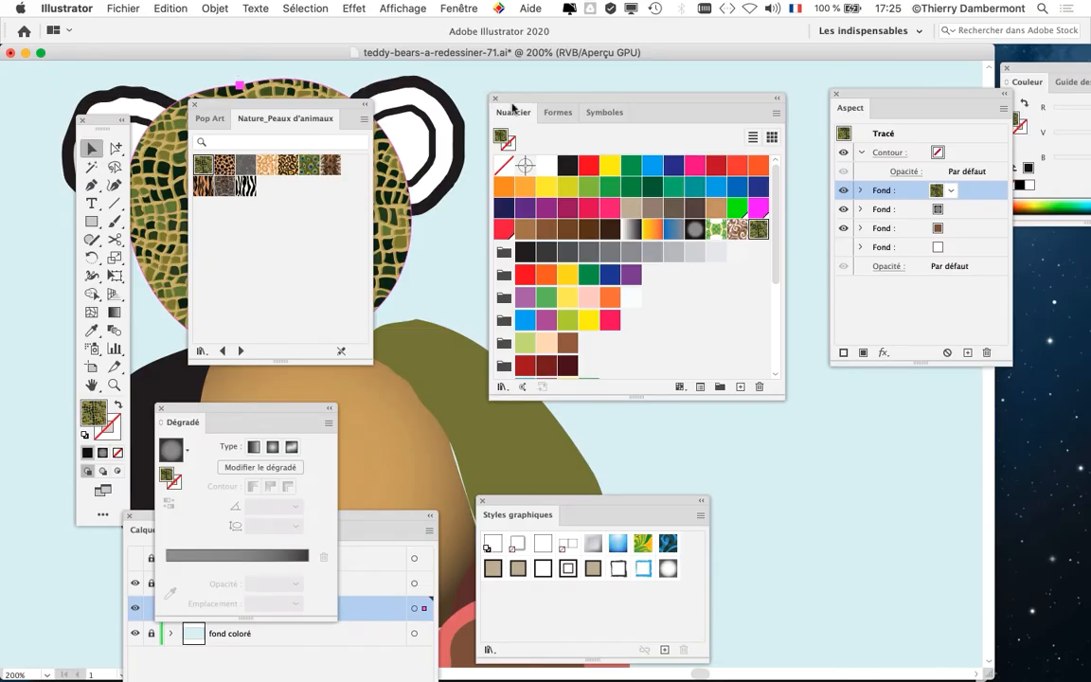
left_click_drag(513, 108, 785, 390)
left_click_drag(323, 107, 729, 117)
scroll(506, 178, "left", 3)
- Try the giraffe, peacock, snake, tiger, zebra and grey wrinkled-skin patterns on the head's top fill, viewing it at 300%
left_click(671, 174)
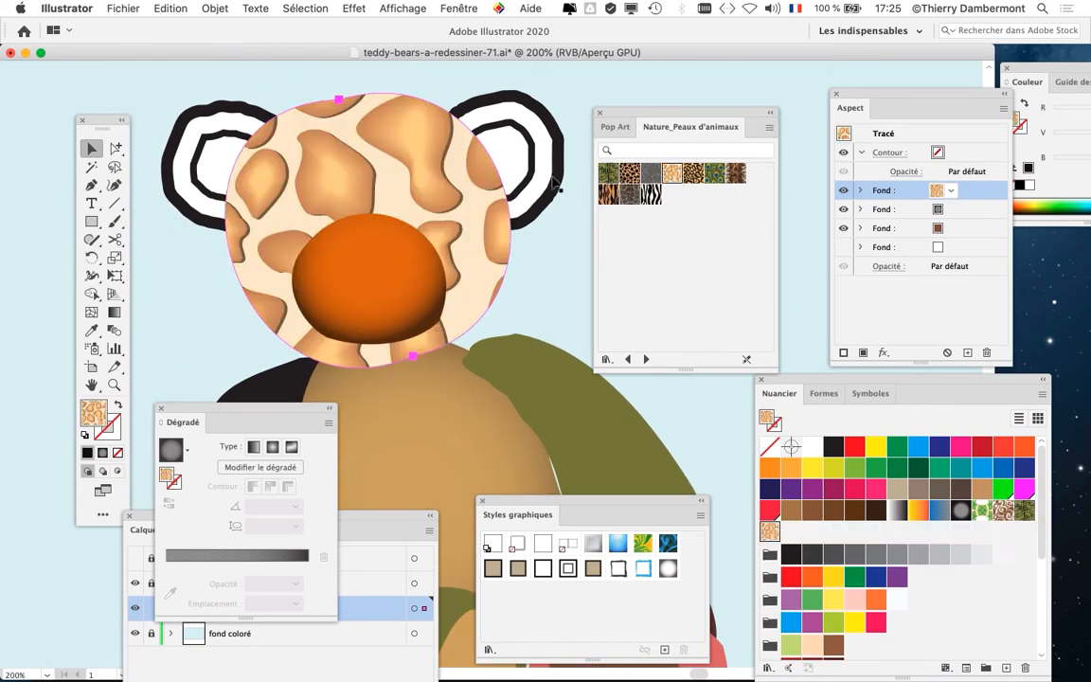
scroll(432, 192, "up", 2)
left_click(608, 172)
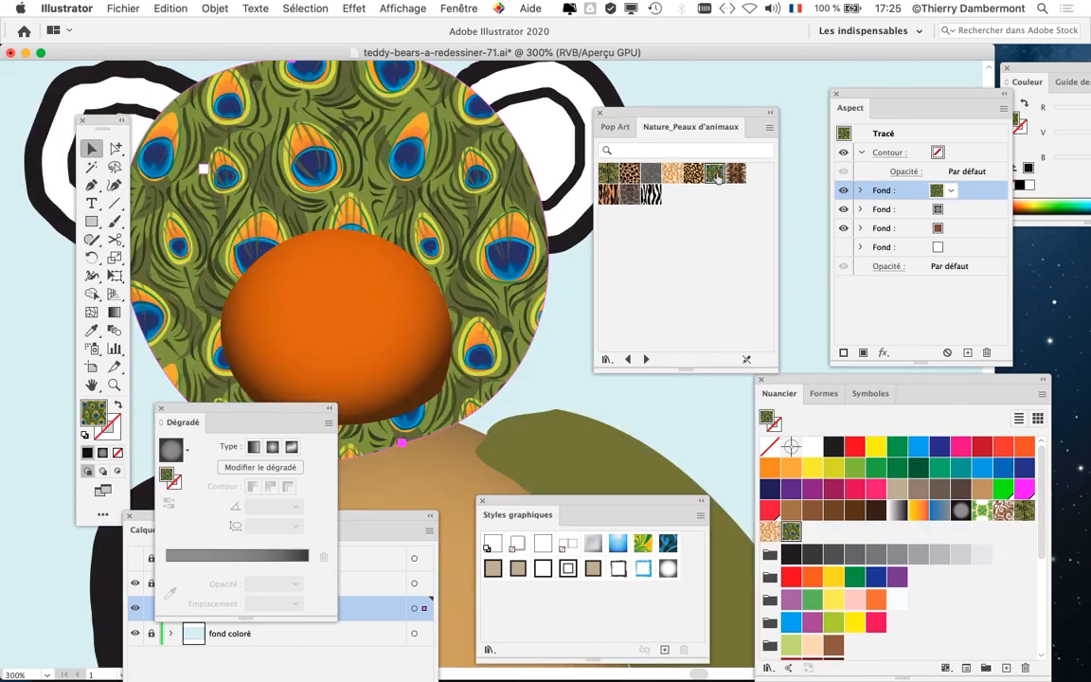
left_click(701, 182)
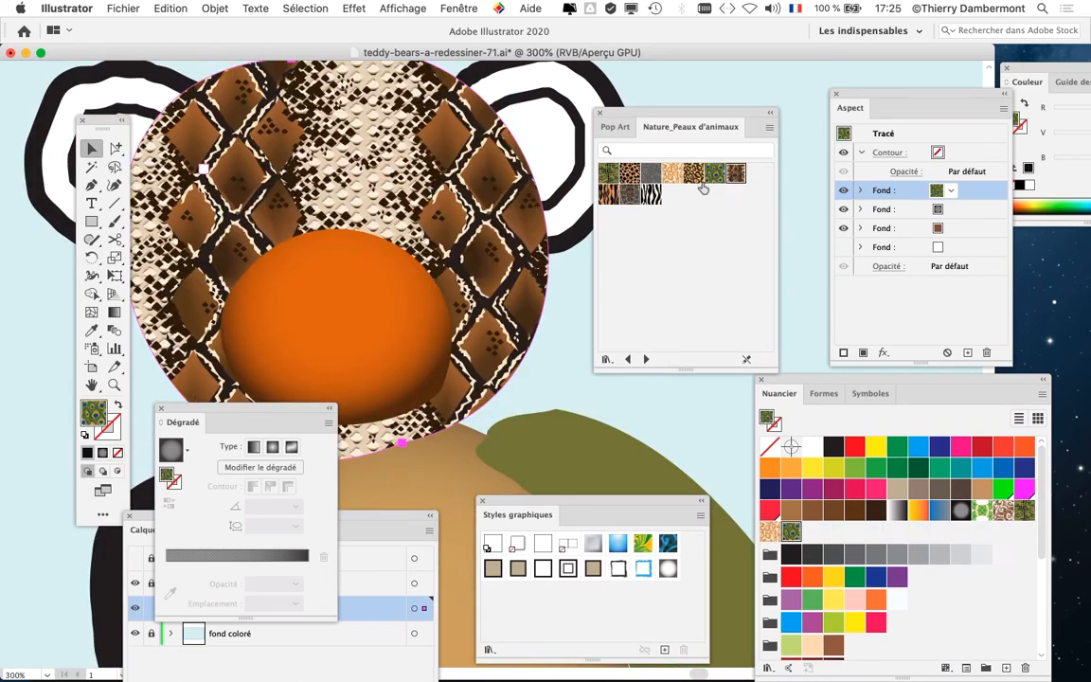
left_click(629, 192)
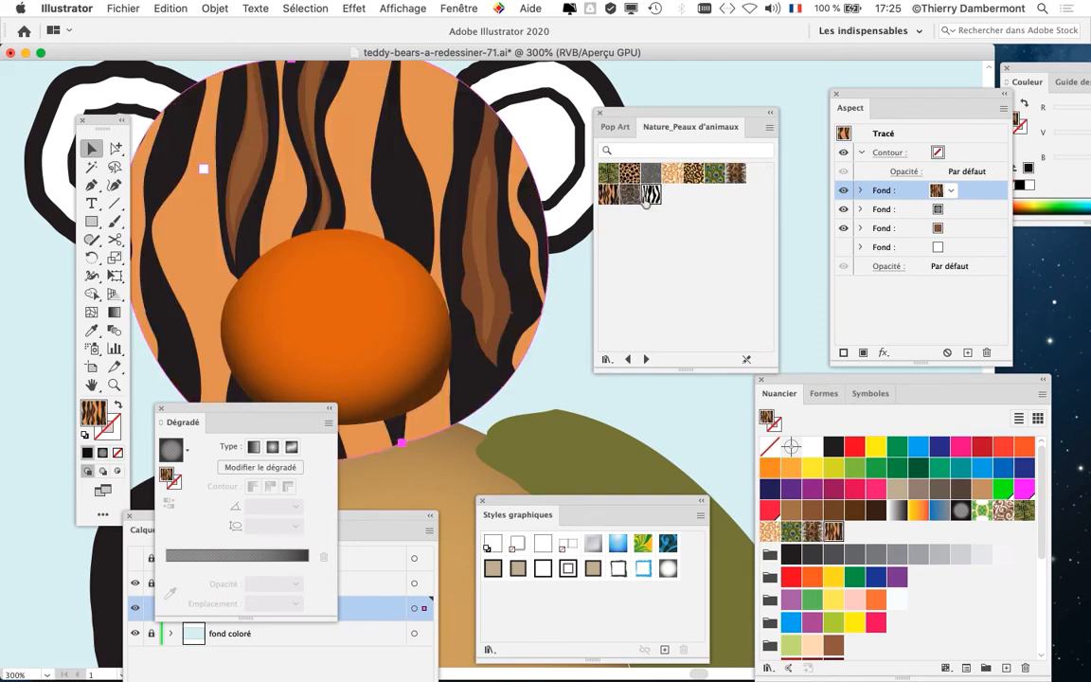
left_click(650, 195)
left_click(651, 172)
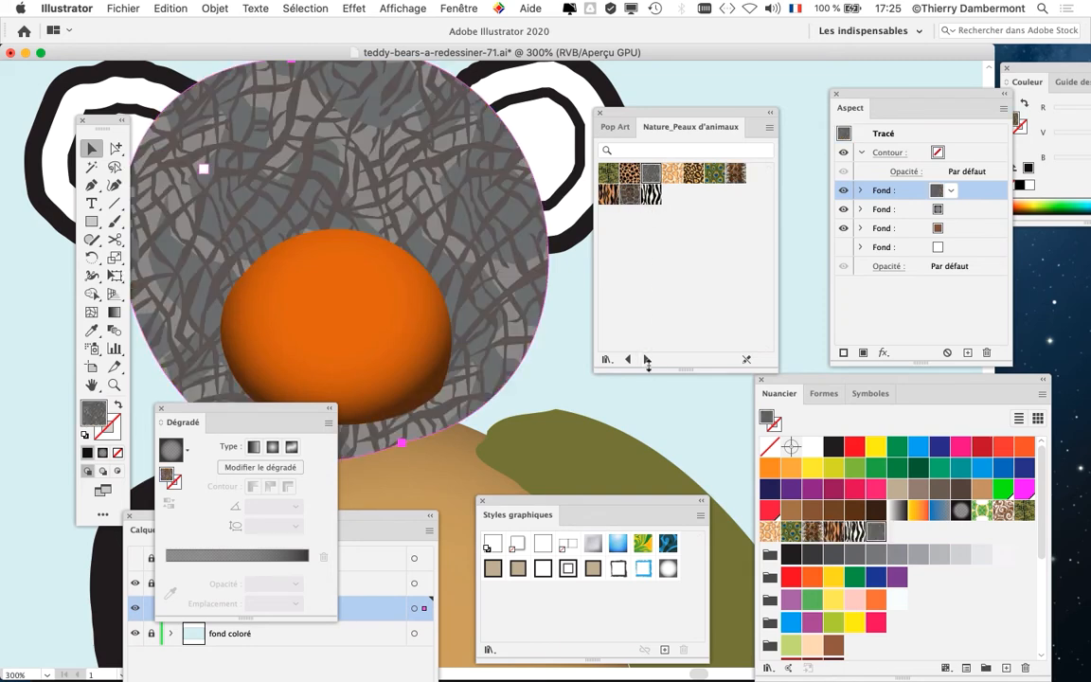
- Browse the neighbouring swatch libraries and switch the pattern library to Nature_Feuillage
left_click(647, 360)
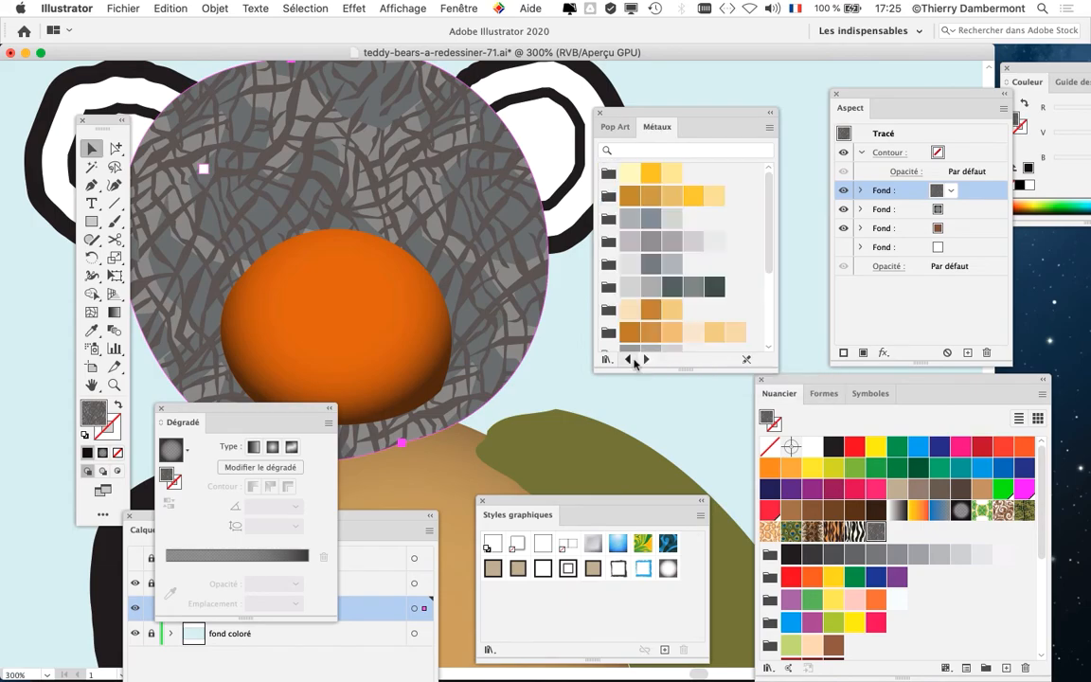
left_click(628, 360)
left_click(631, 361)
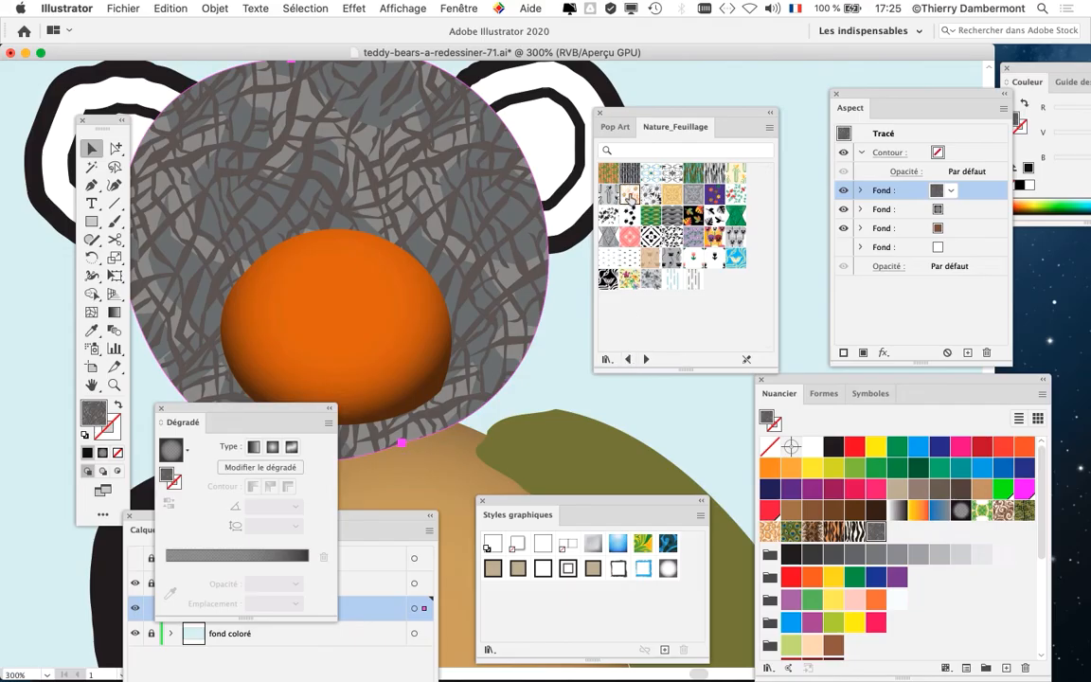
- Try the Marguerite, grey grass and black foliage patterns on the head's top fill and replace them with the orange pansy pattern
left_click(630, 195)
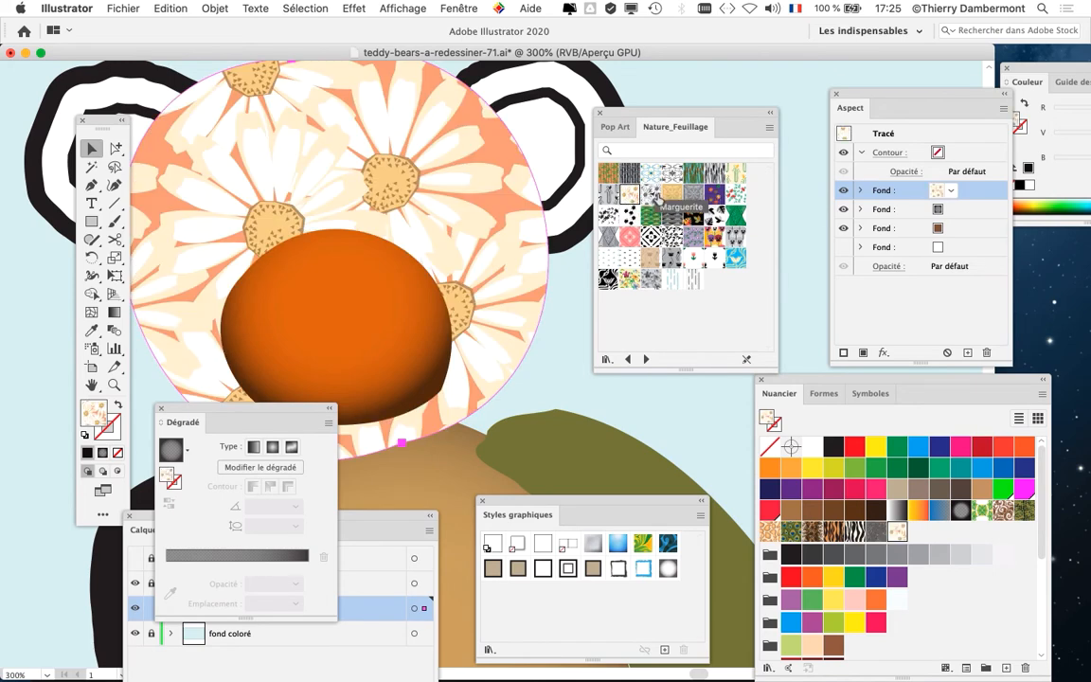
left_click(714, 176)
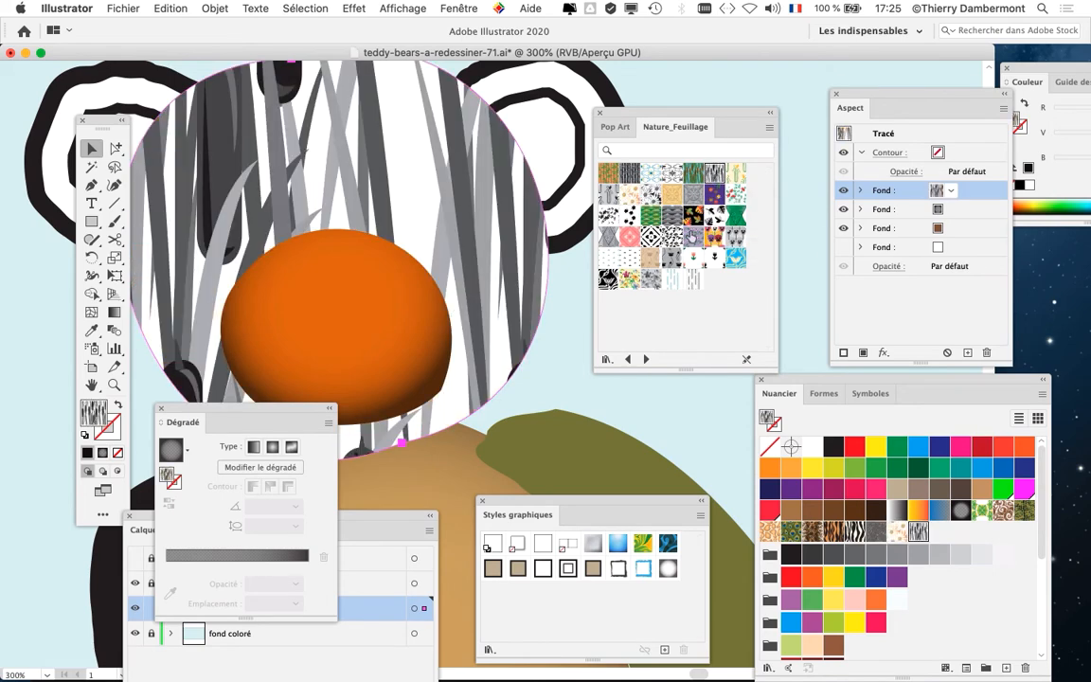
left_click(672, 254)
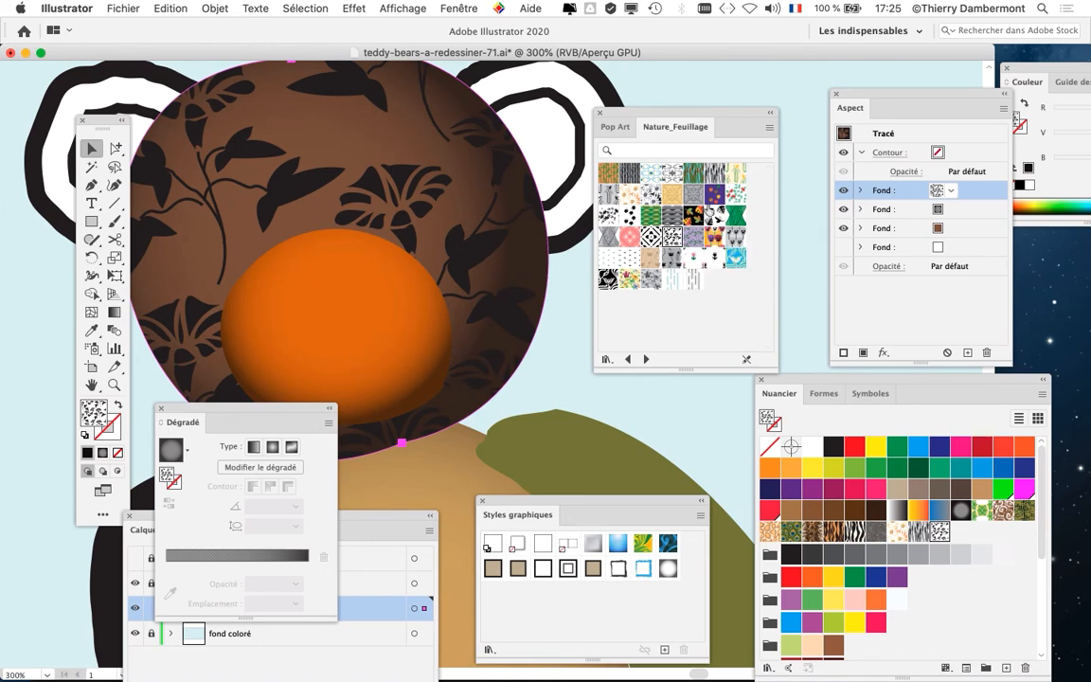
left_click(715, 237)
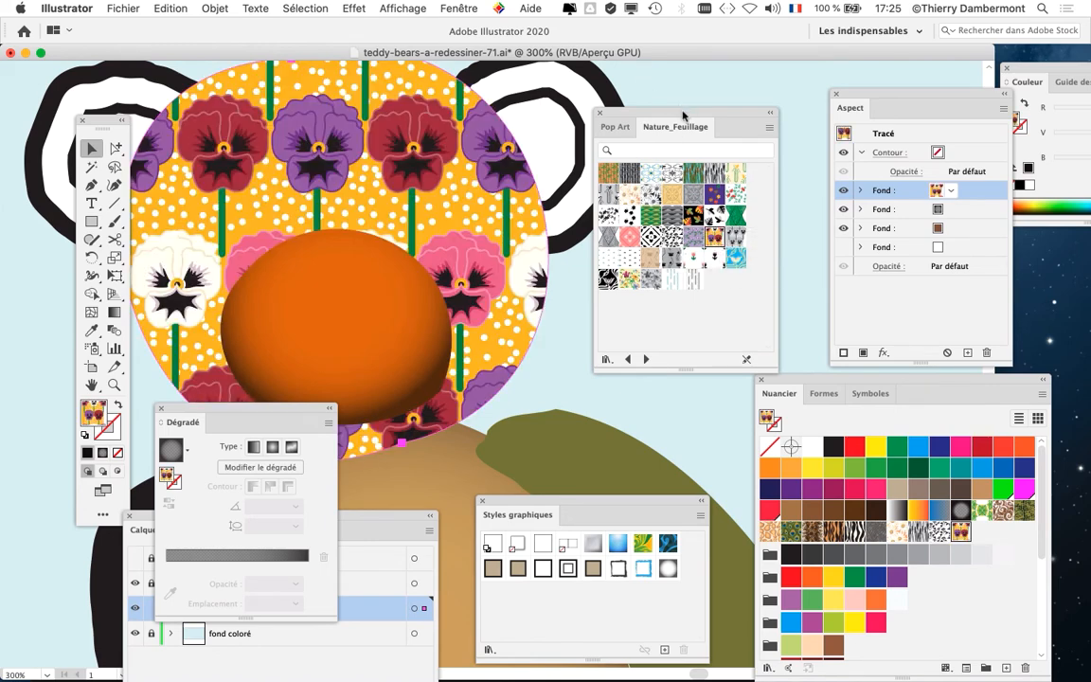
- Place the appearance list next to the head and set the opacity of the pansy pattern fill to 50%
left_click_drag(684, 114, 1058, 470)
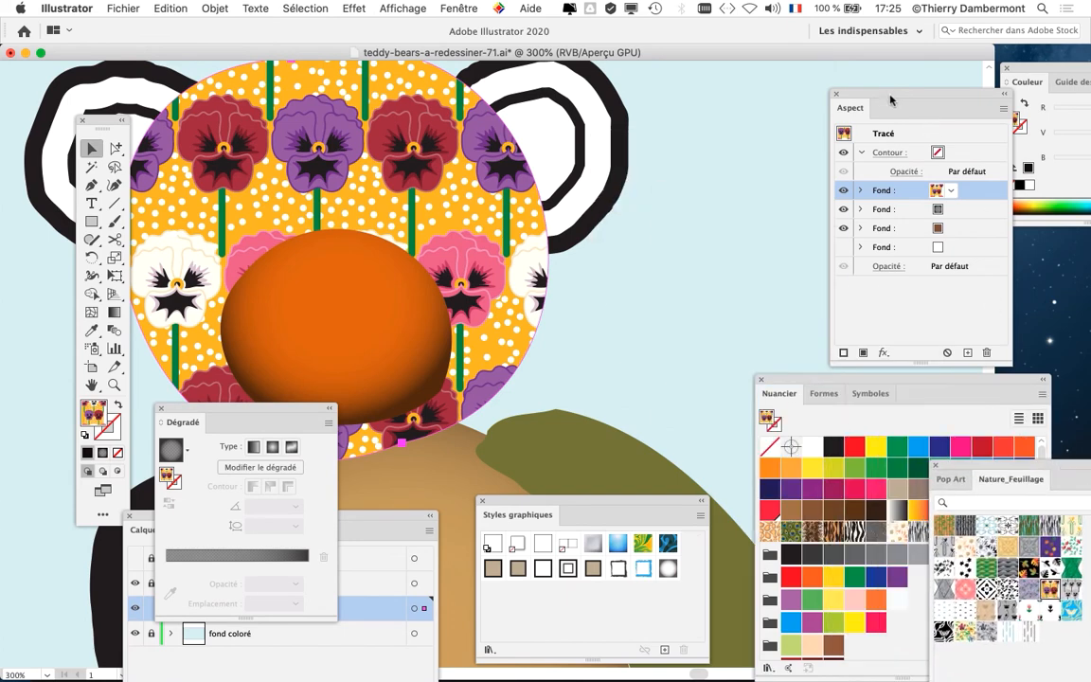
left_click_drag(890, 99, 561, 96)
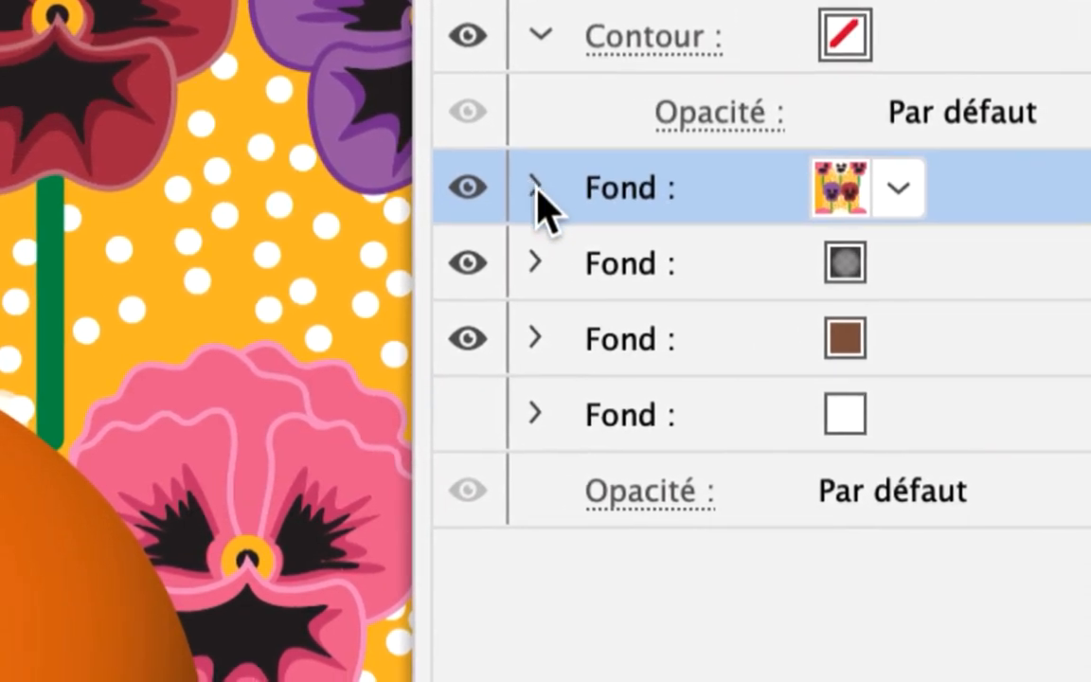
left_click(491, 196)
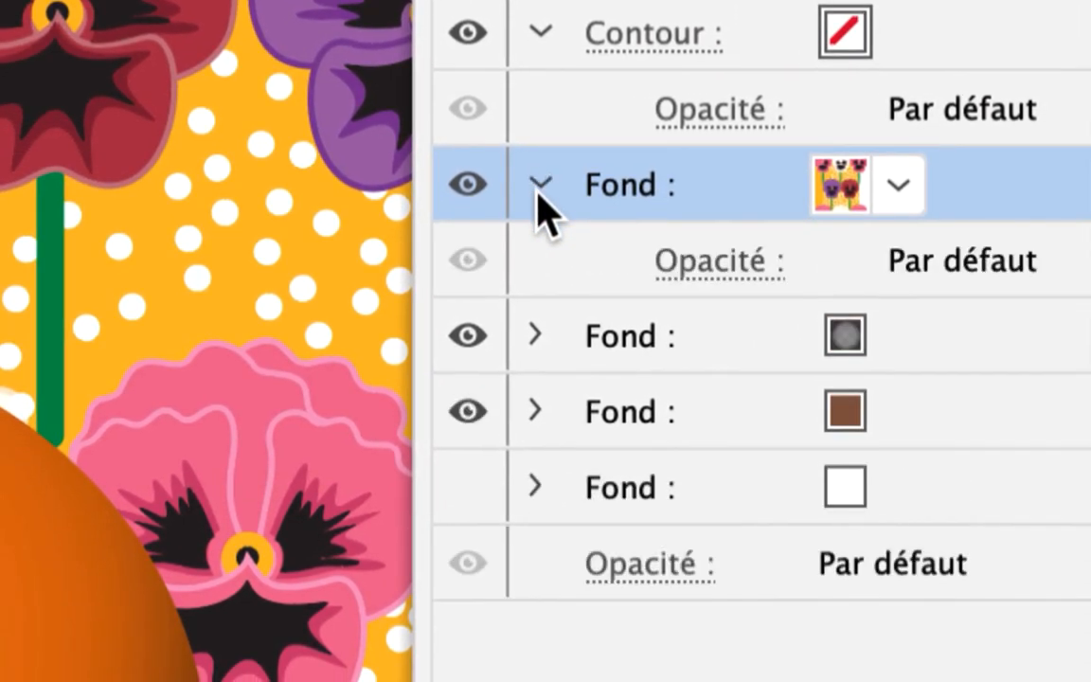
left_click(538, 189)
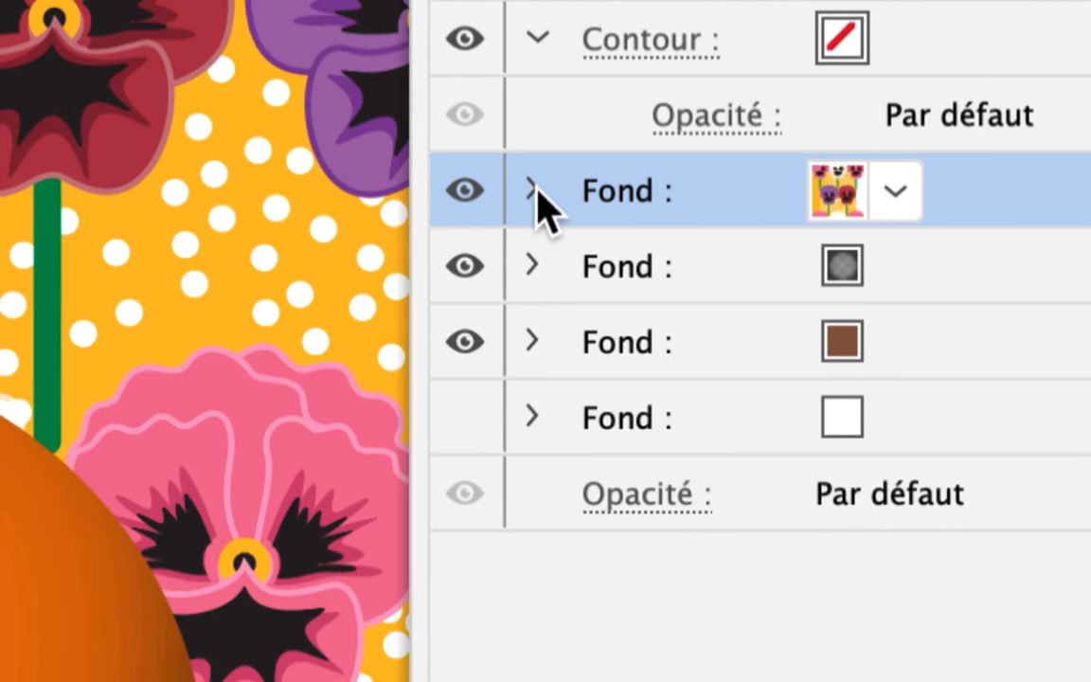
left_click(559, 189)
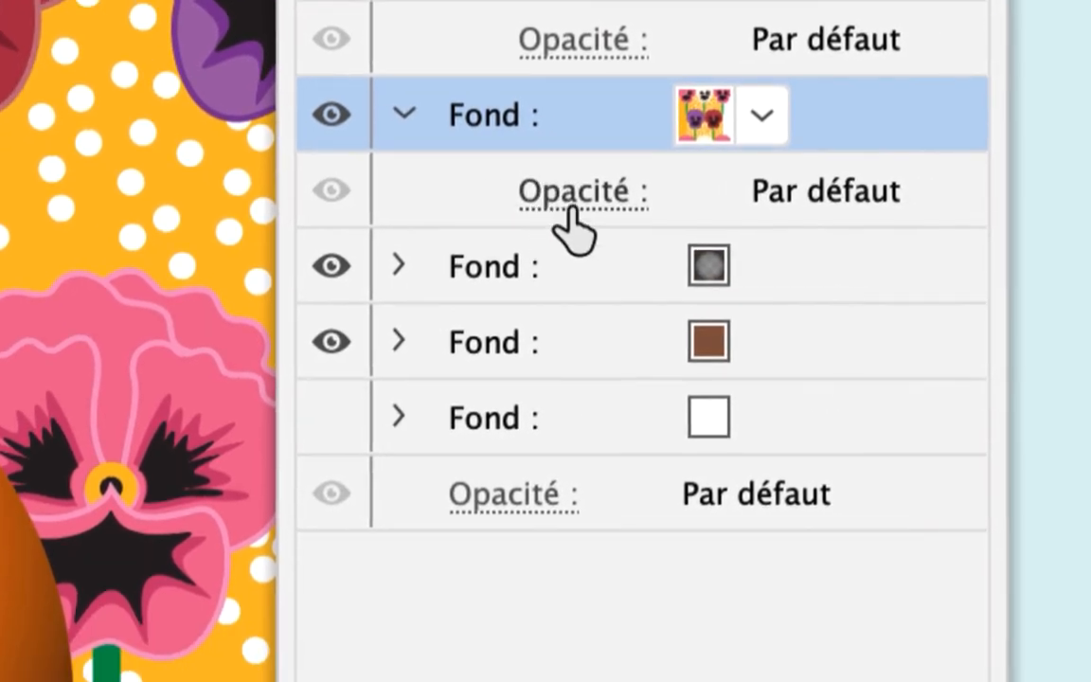
left_click(573, 213)
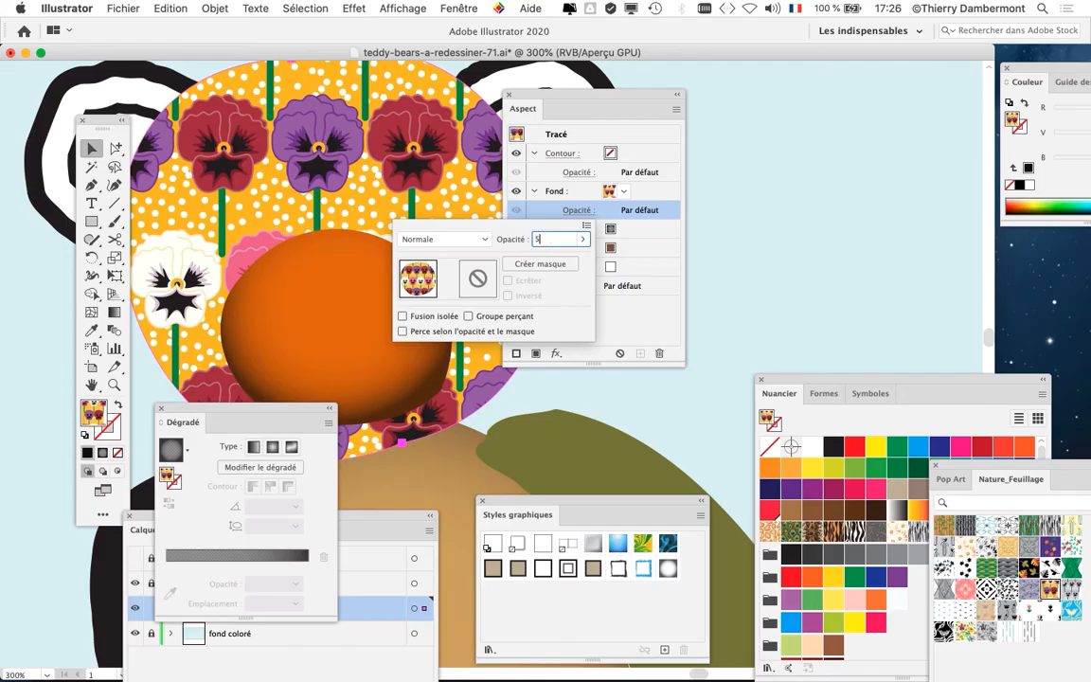
key("Tab")
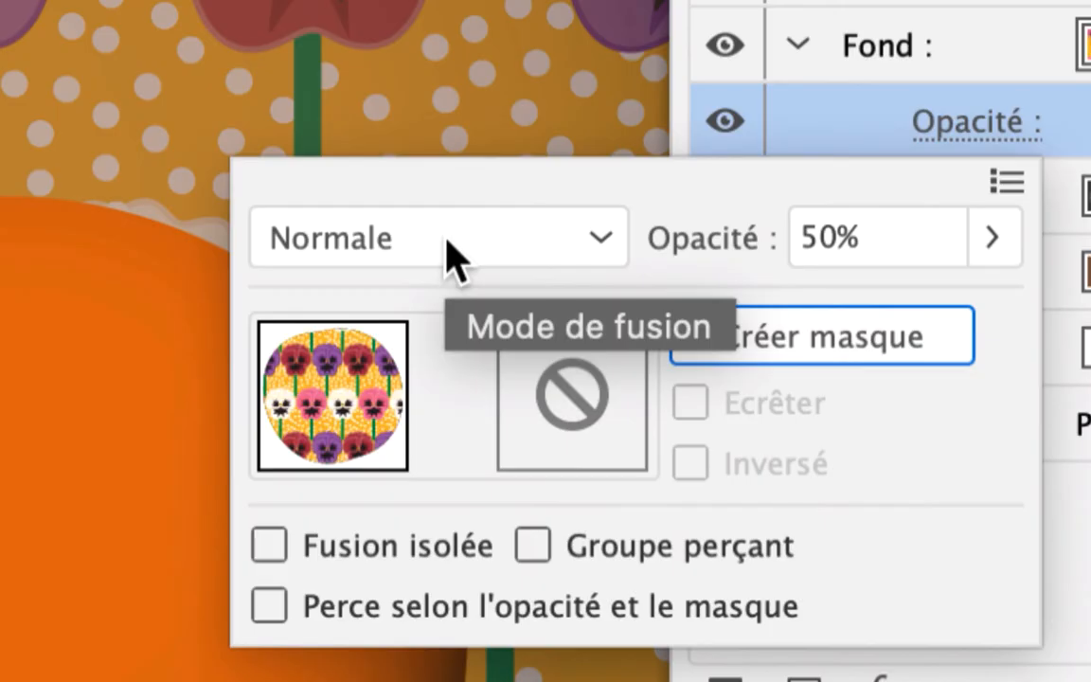
- Try the Densité couleur +, Eclaircir and Superposition blending modes on the pansy fill and move the appearance list off the head
left_click(447, 256)
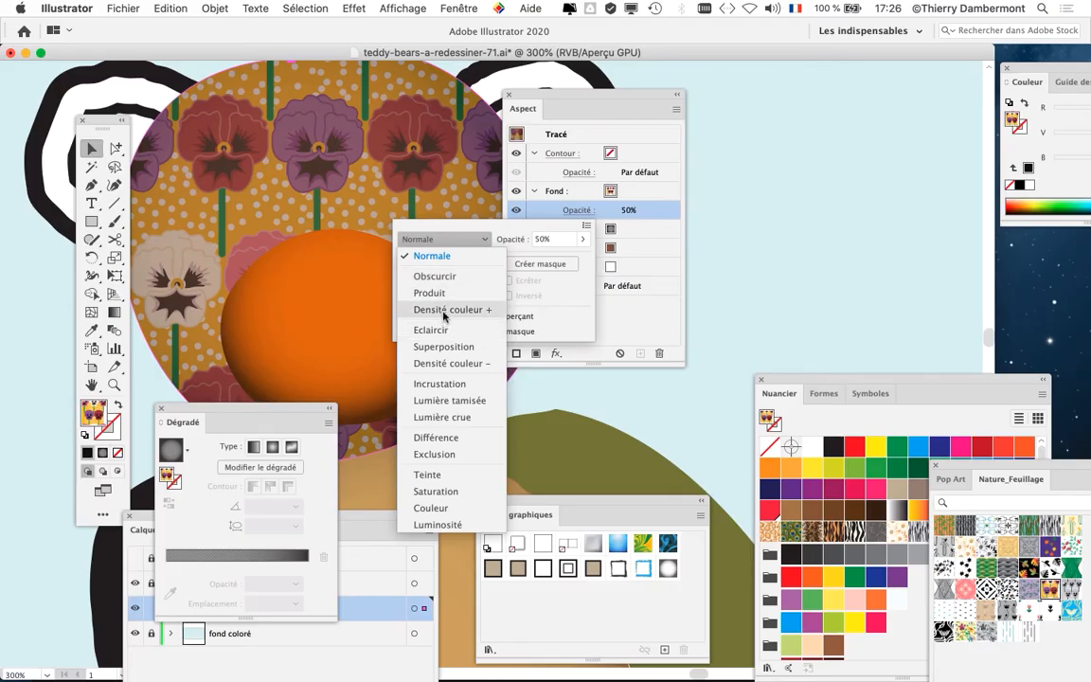
left_click(445, 313)
scroll(437, 240, "down", 1)
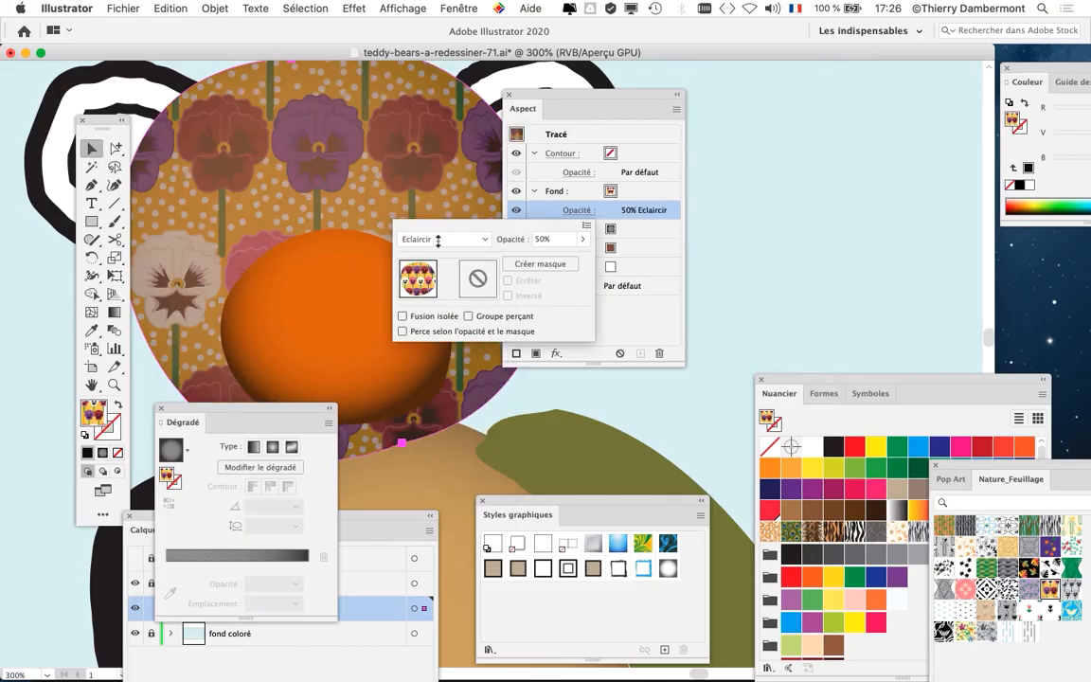
left_click(560, 97)
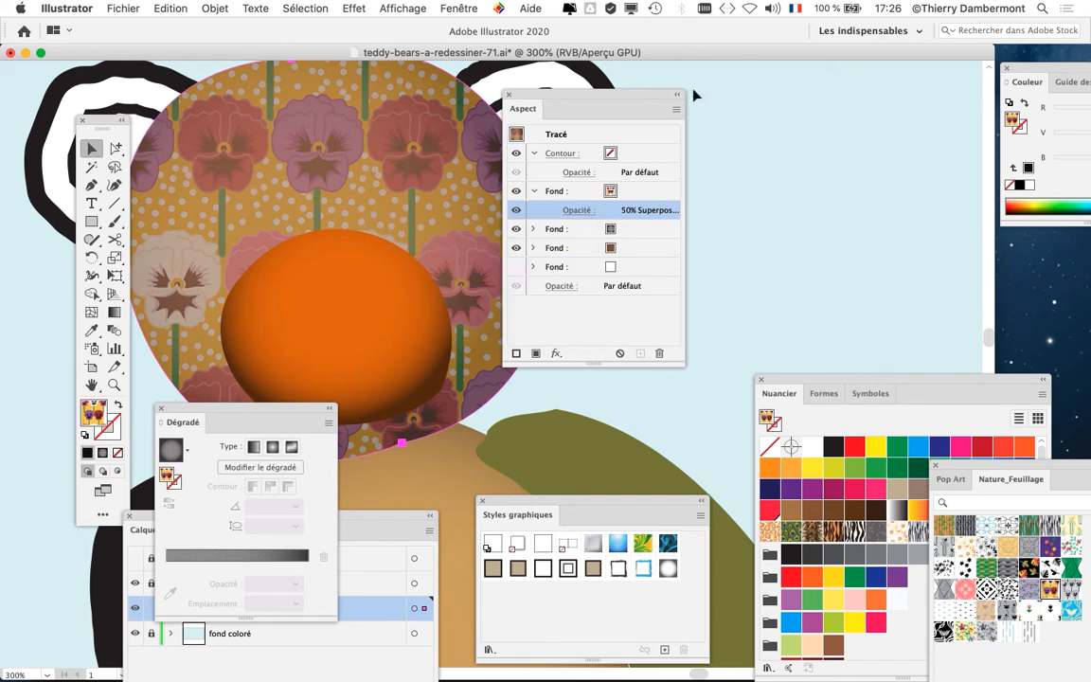
left_click_drag(608, 94, 706, 89)
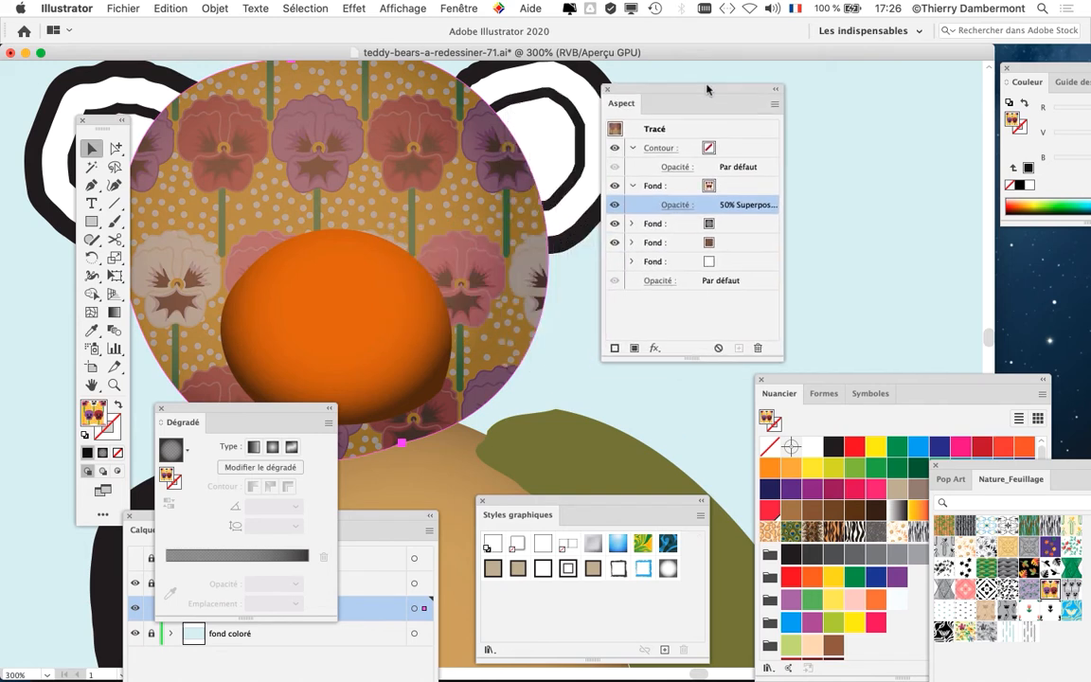
- Cycle the pansy fill's blending mode through Densité couleur – and Lumière tamisée to Luminosité
left_click(668, 208)
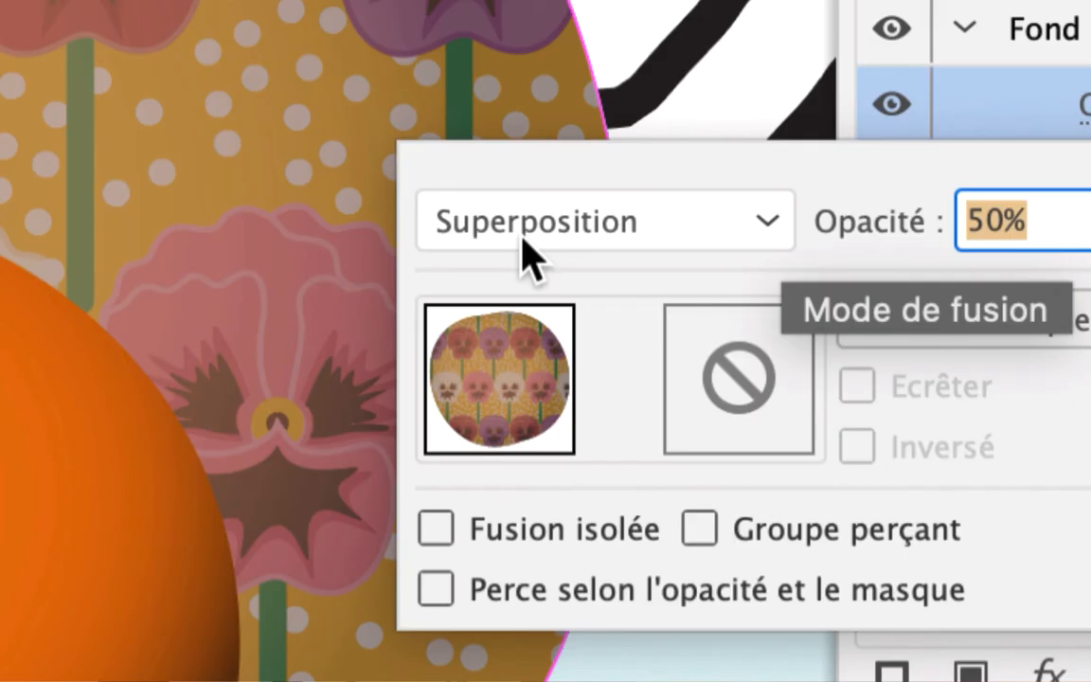
scroll(519, 237, "down", 1)
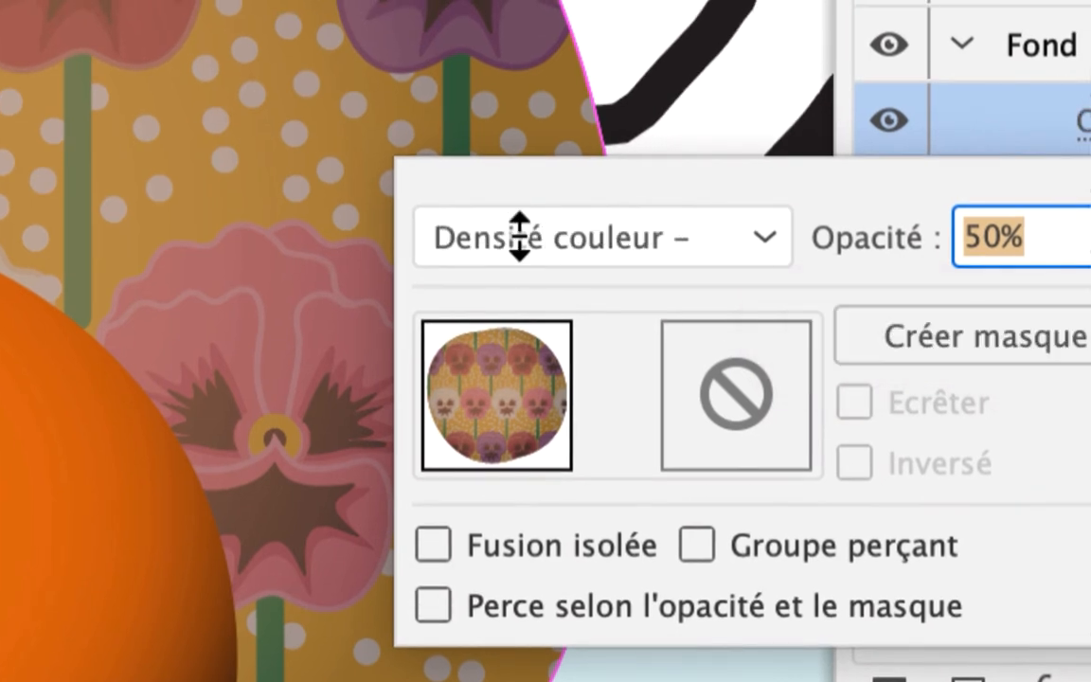
scroll(518, 237, "down", 1)
scroll(519, 237, "down", 1)
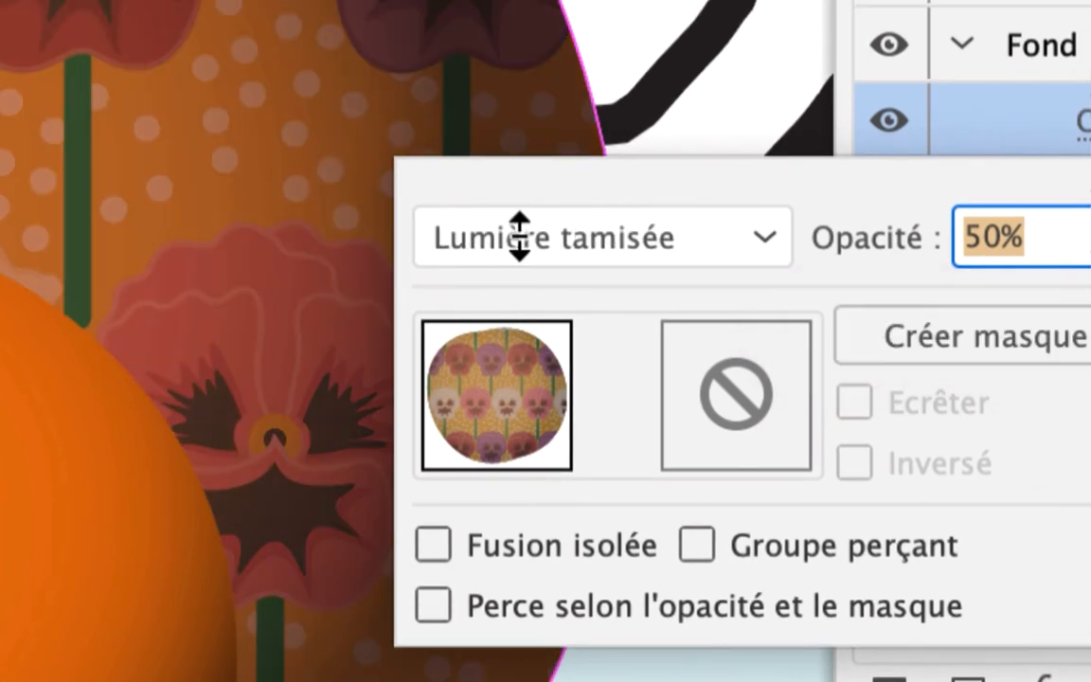
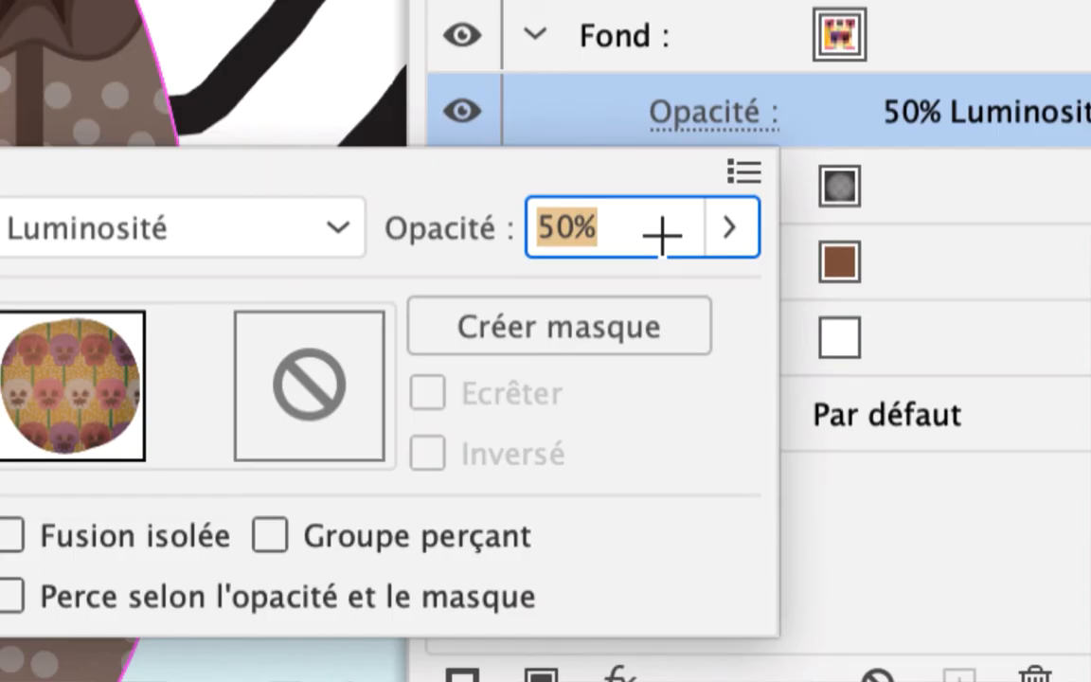
- Lower the opacity of the pansy pattern fill to 20% and then 10%, and move the appearance list away from the head
type("20")
key("Tab")
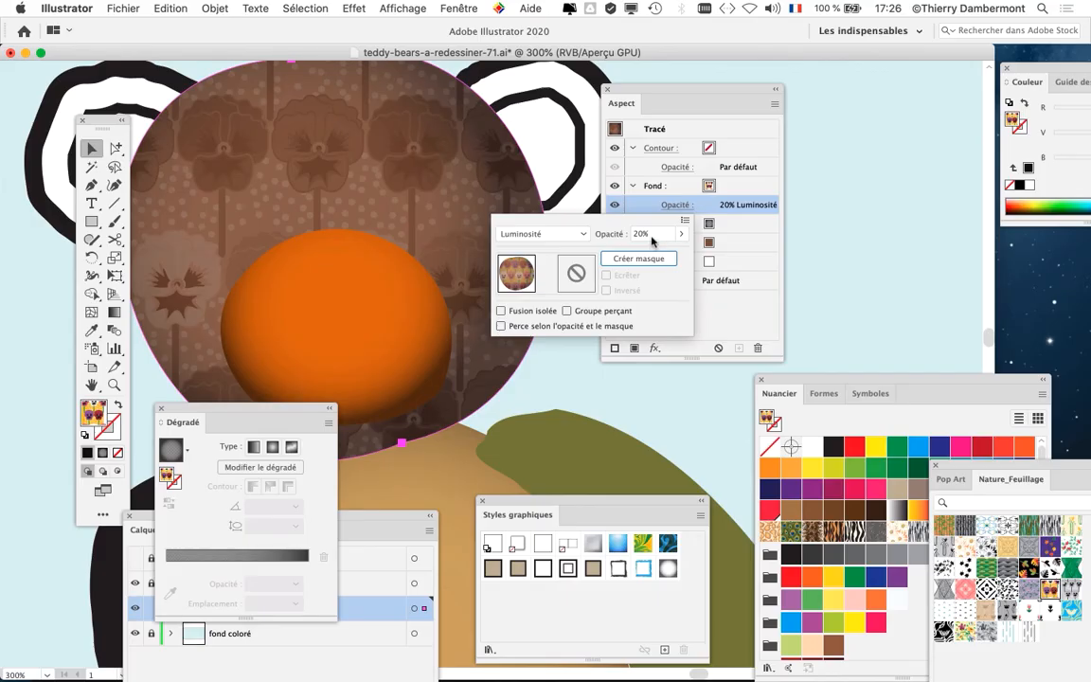
key("shift+Tab")
type("10")
key("Tab")
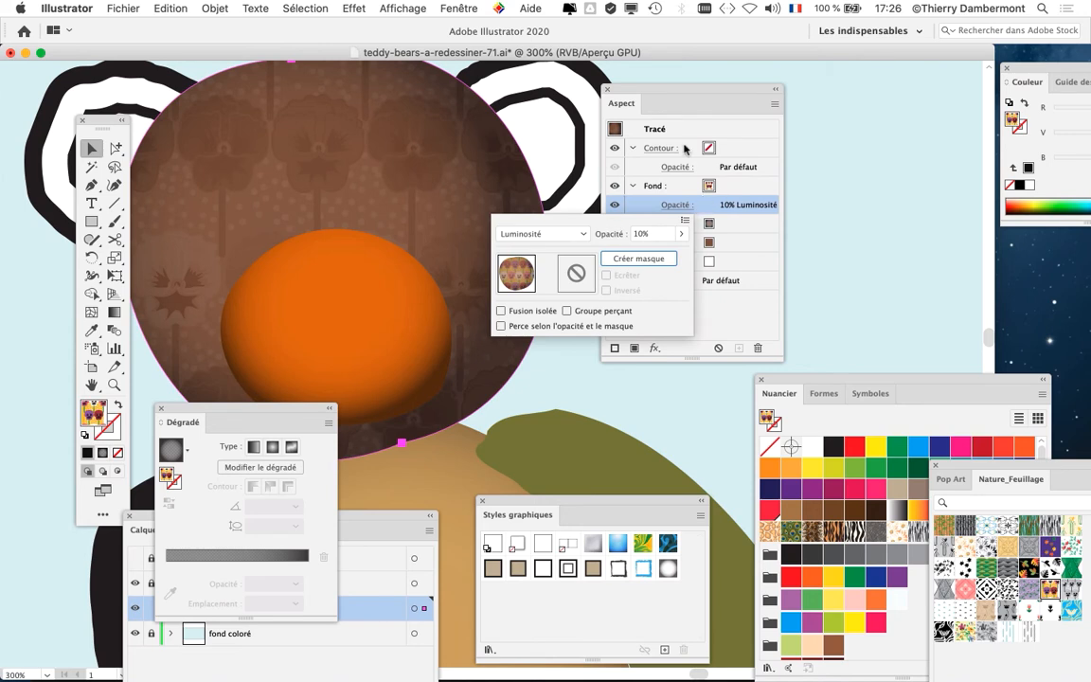
left_click_drag(652, 90, 812, 91)
left_click_drag(396, 219, 558, 192)
left_click_drag(521, 296, 312, 239)
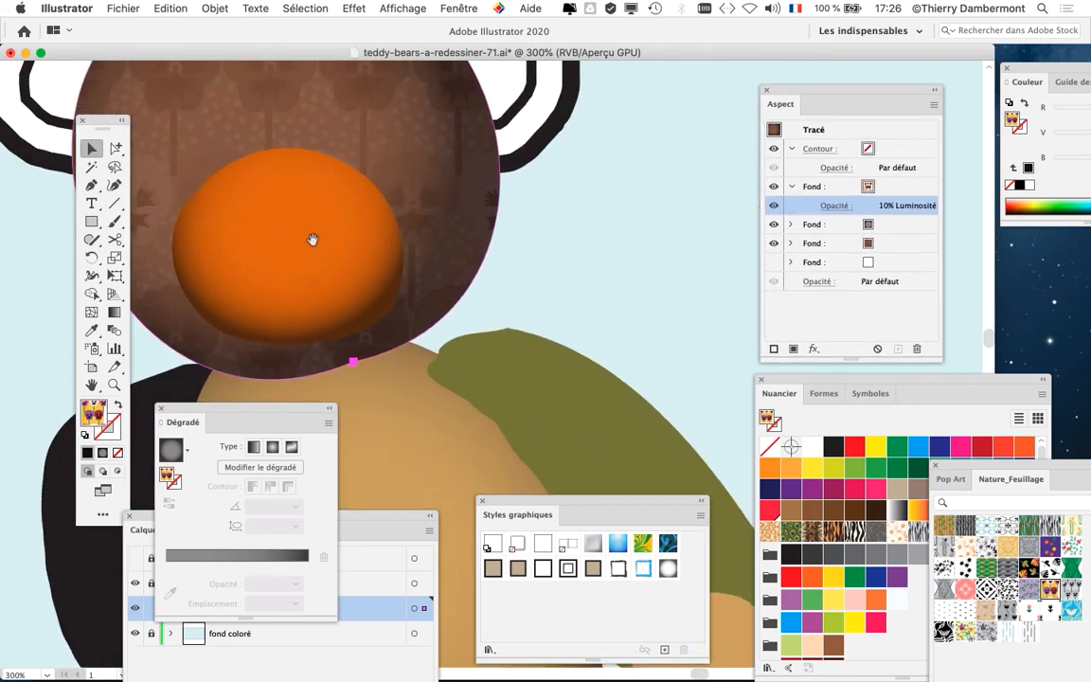
scroll(376, 279, "down", 1)
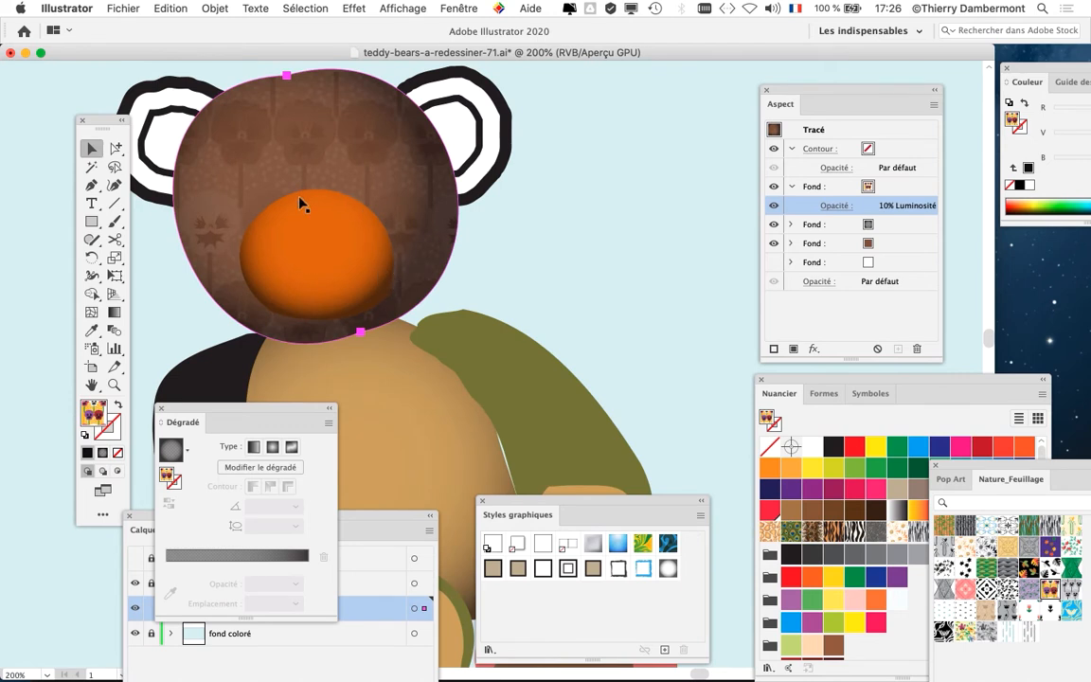
- Start scaling the head by numeric values and exclude objects from the transformation, leaving only Transformation de motifs enabled
left_click_drag(94, 122, 81, 82)
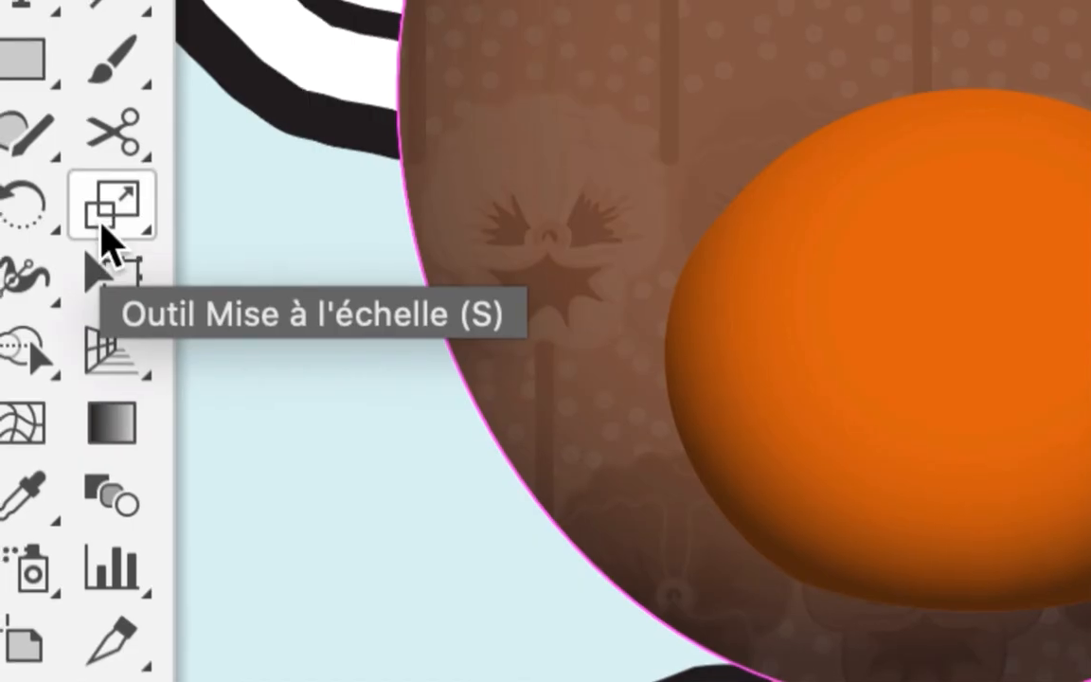
left_click(103, 220)
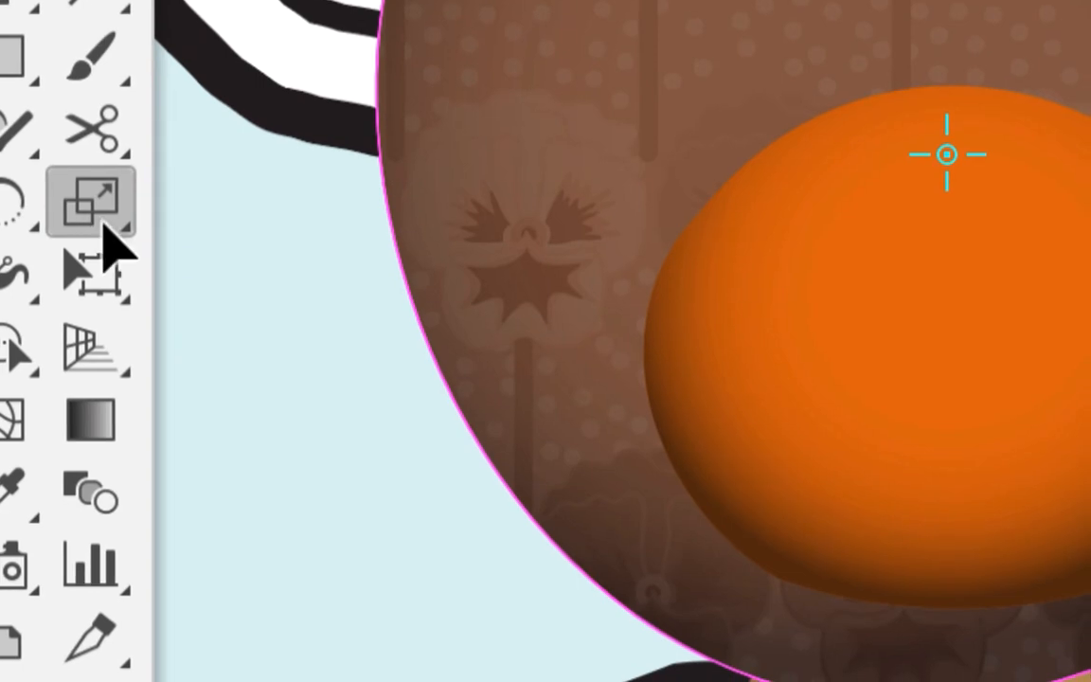
double_click(104, 227)
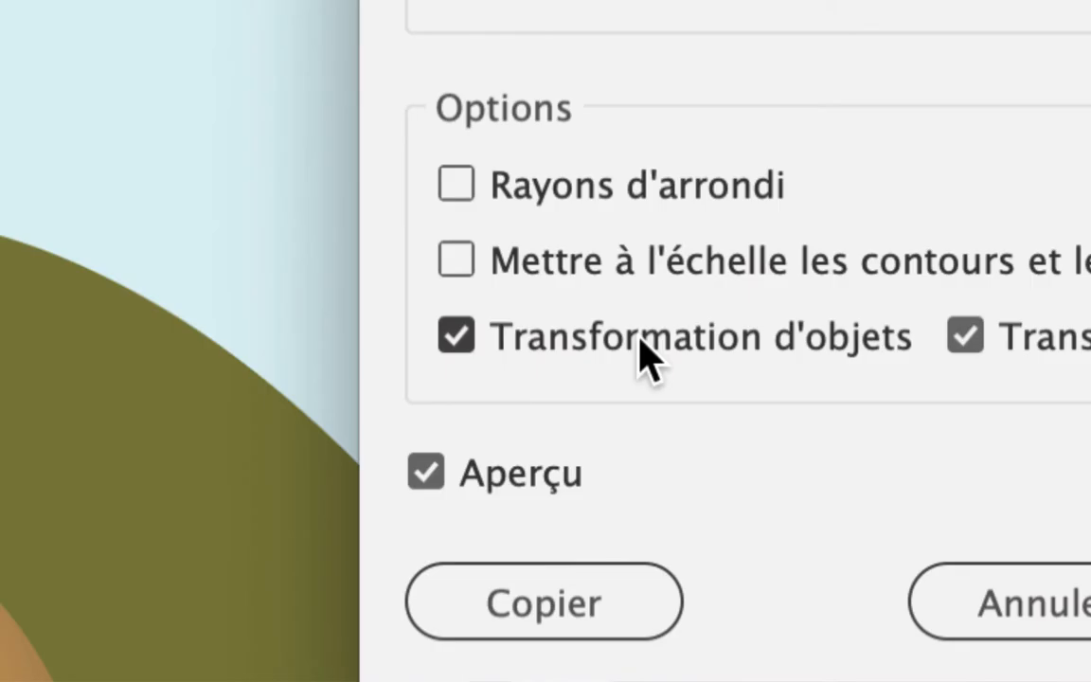
left_click(641, 343)
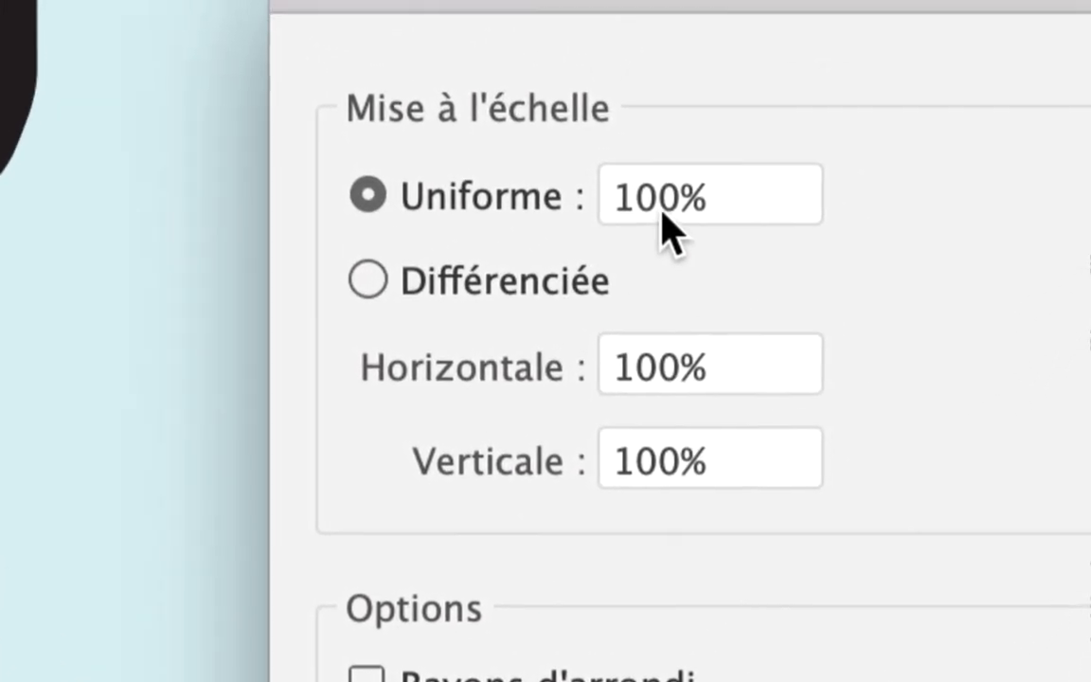
- Scale the head's patterns uniformly, trying 50% and then applying 25%
double_click(703, 98)
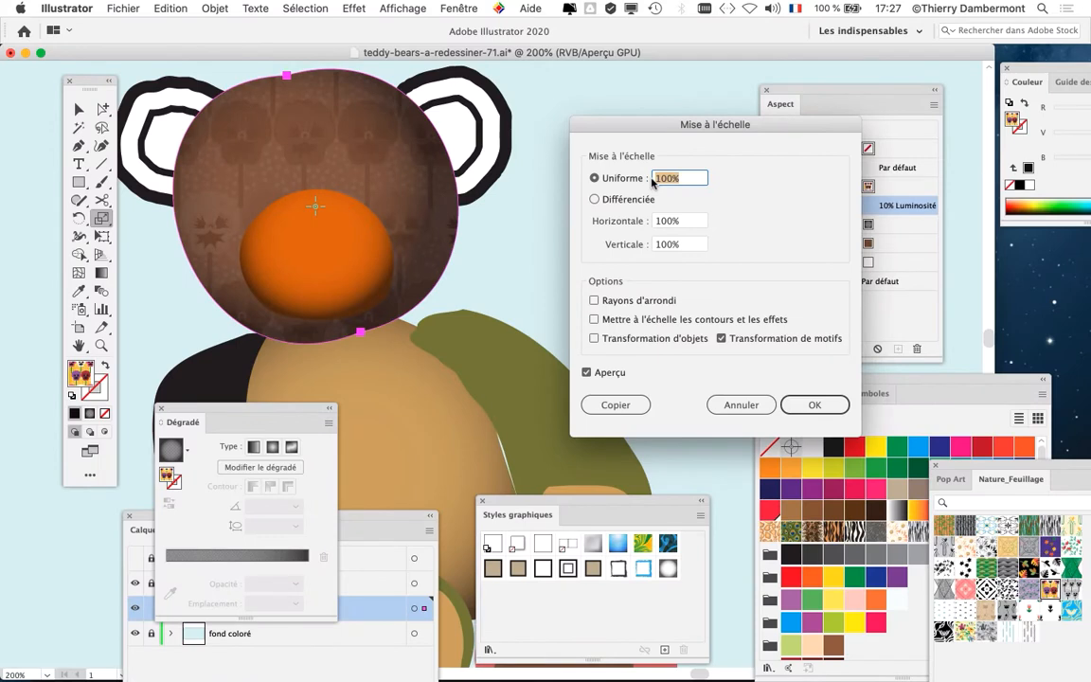
type("50")
key("Tab")
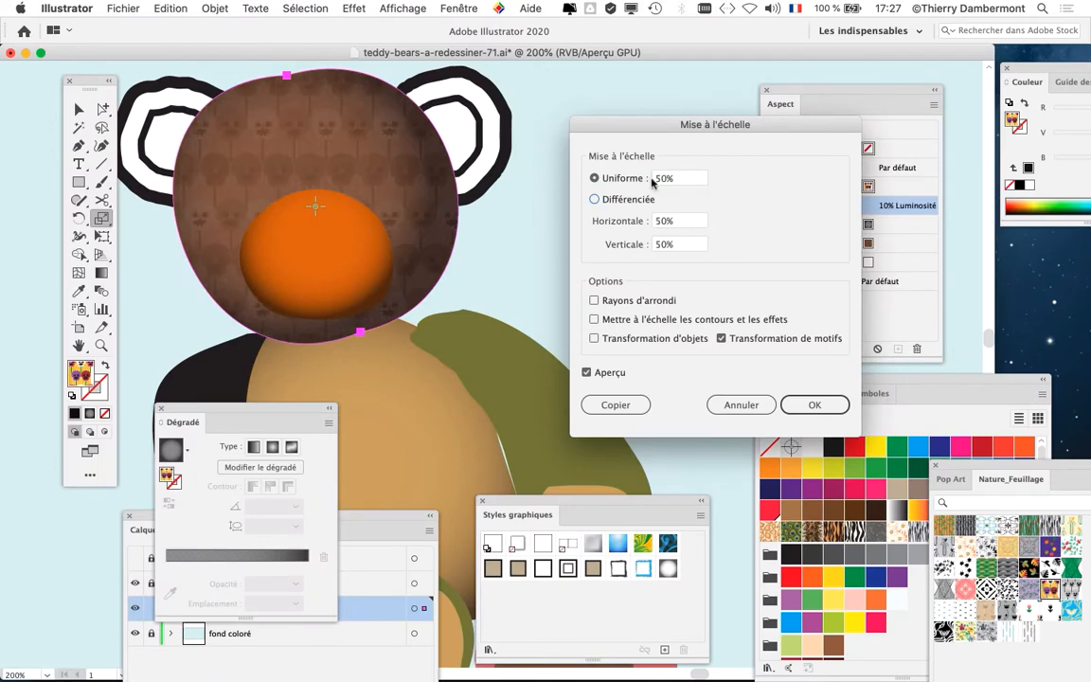
left_click_drag(686, 184, 641, 184)
type("25")
key("Tab")
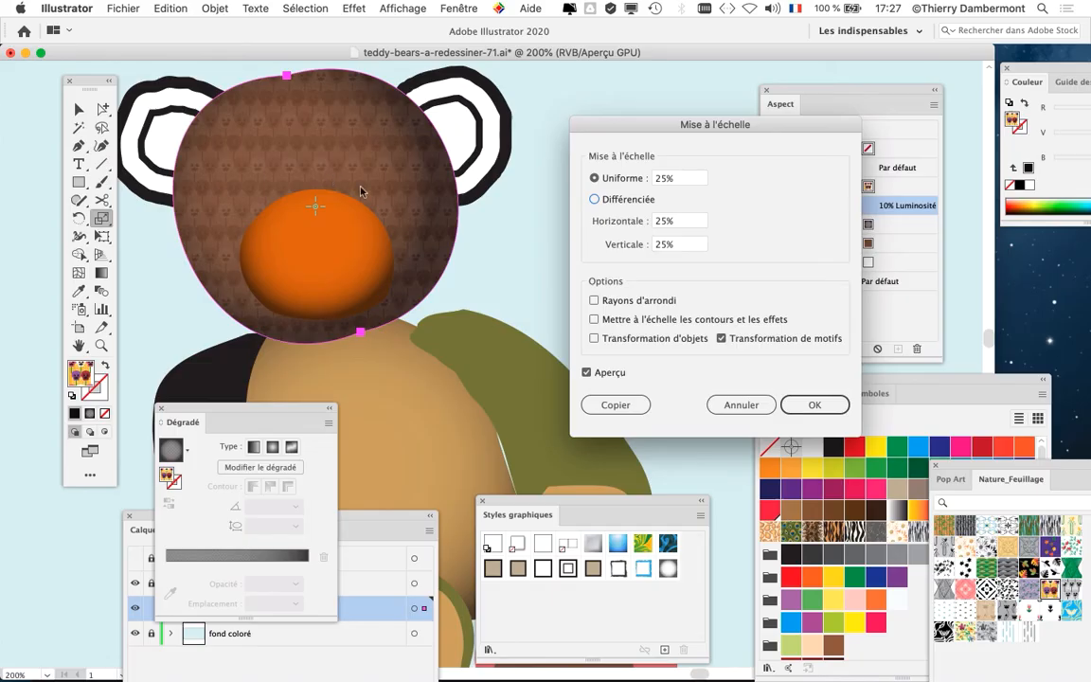
left_click(810, 404)
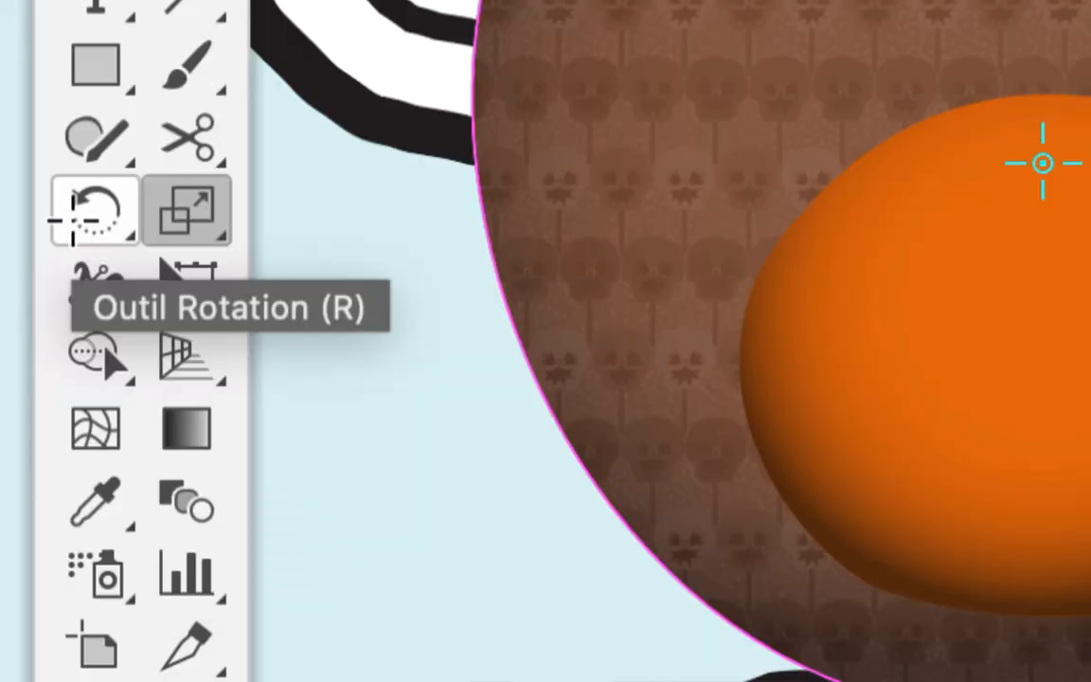
- Rotate only the patterns inside the head by adjusting the rotation angle, with the dialog moved off the artwork
double_click(76, 222)
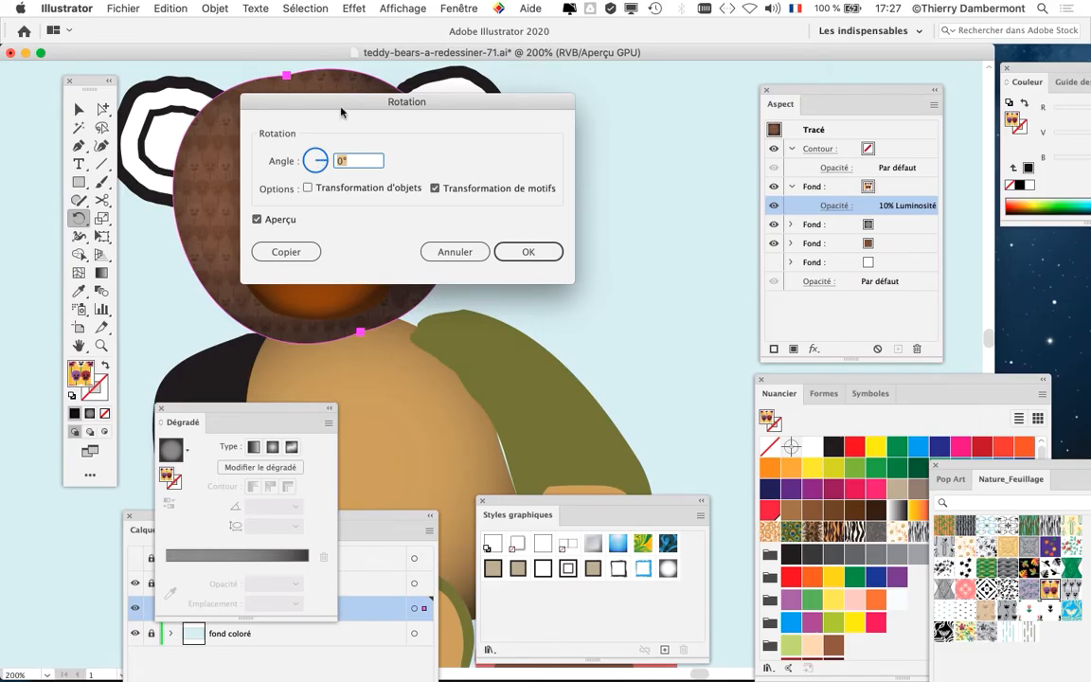
left_click_drag(341, 111, 614, 108)
left_click_drag(584, 161, 582, 159)
left_click(797, 252)
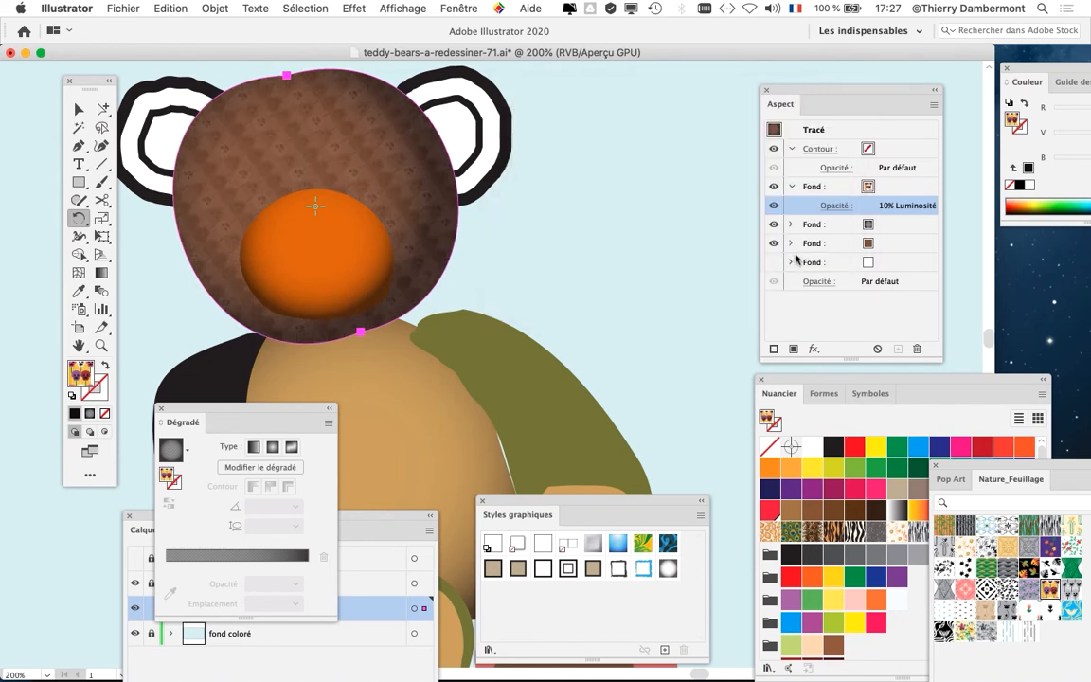
- Select the olive green arm and its olive fill in the appearance list, keeping the list clear of the arm
left_click_drag(499, 380, 420, 239)
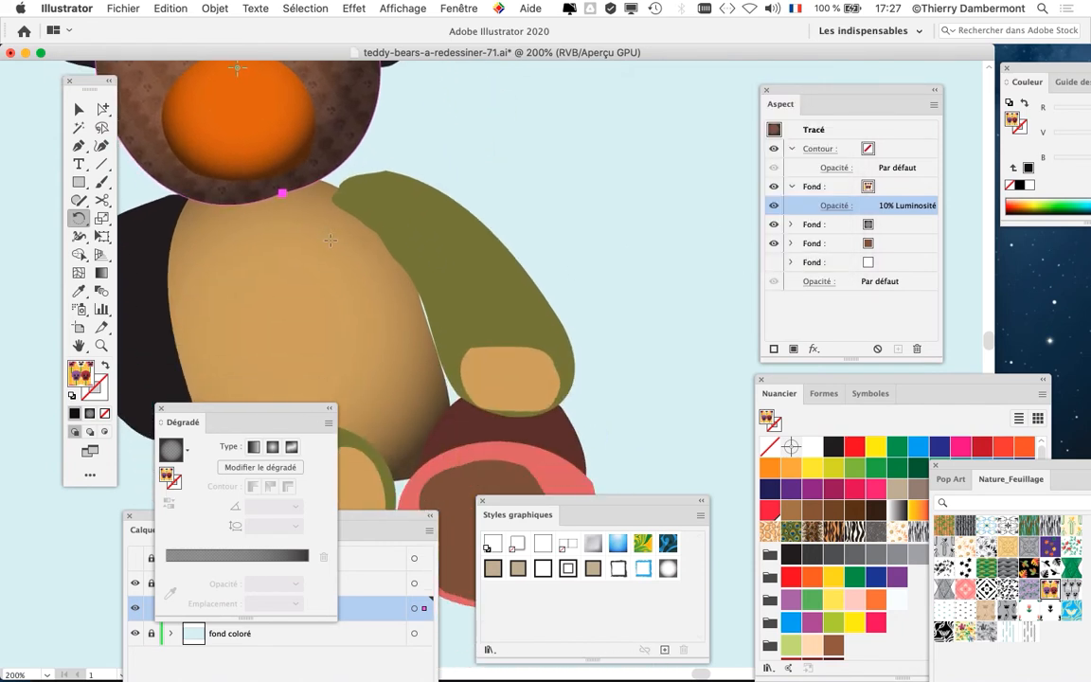
left_click(80, 109)
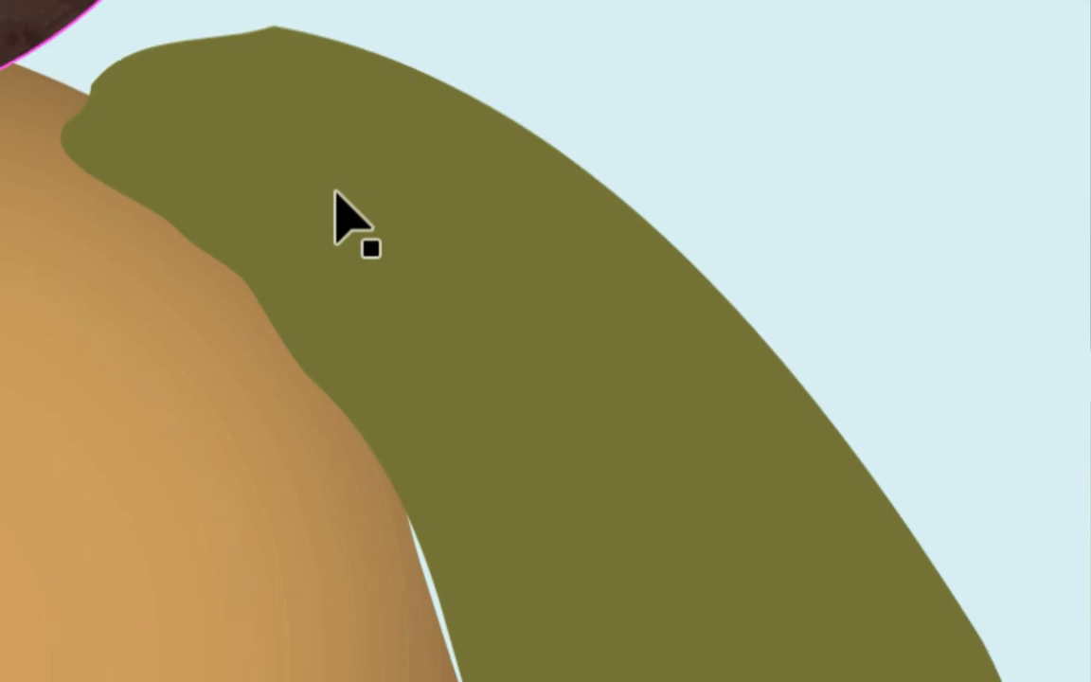
left_click(337, 194)
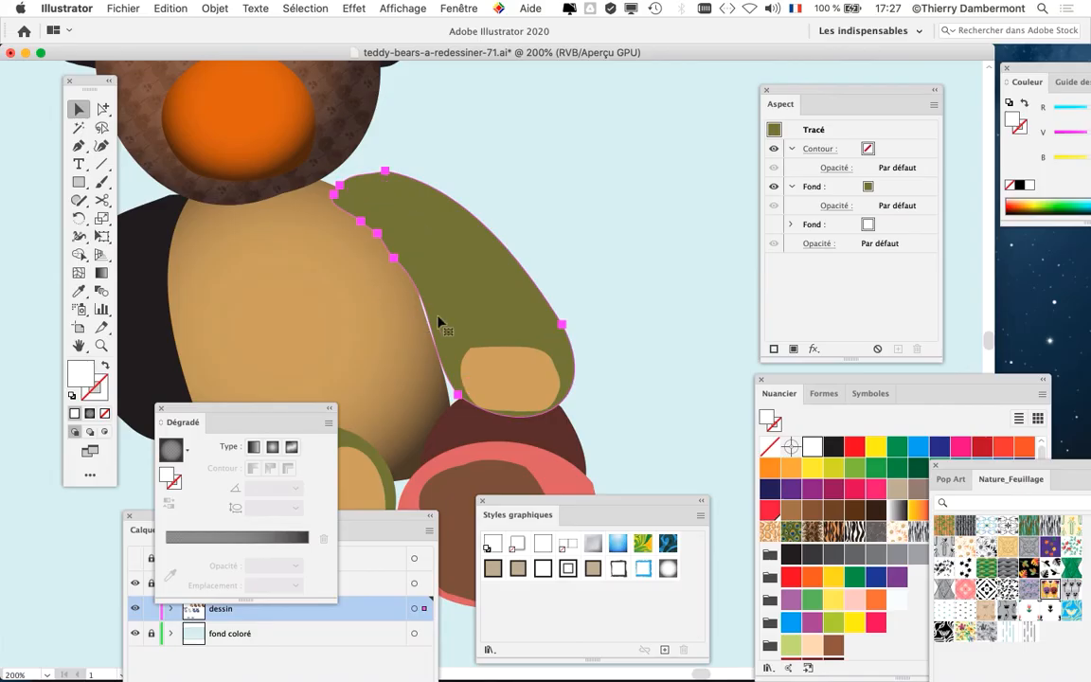
left_click_drag(394, 278, 393, 276)
left_click_drag(844, 92, 621, 104)
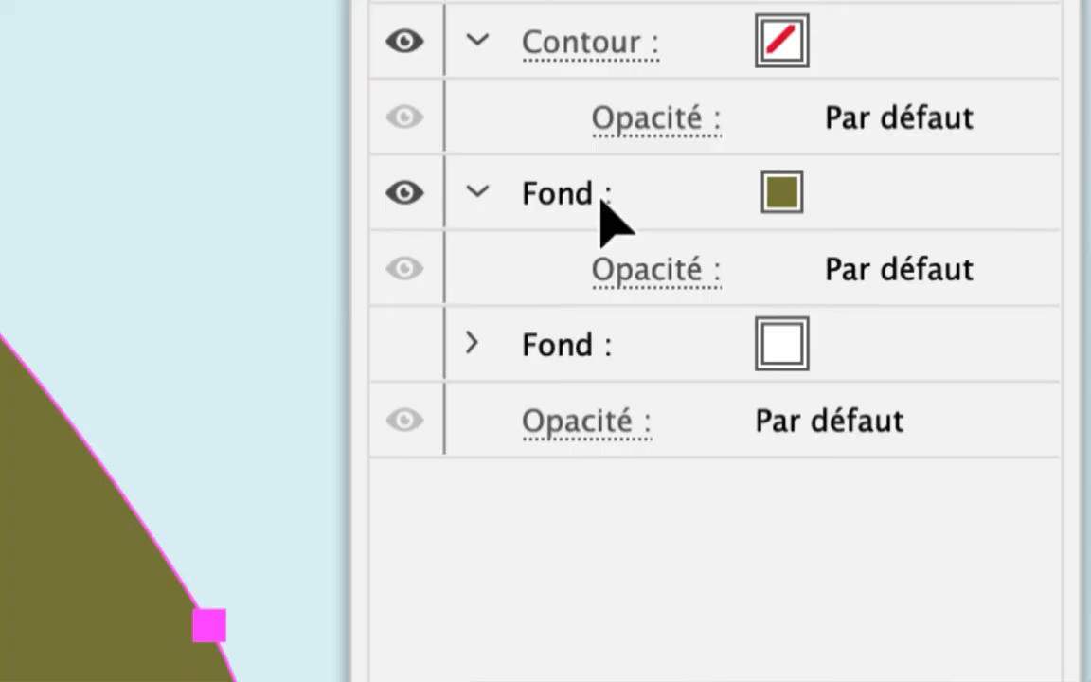
left_click(653, 201)
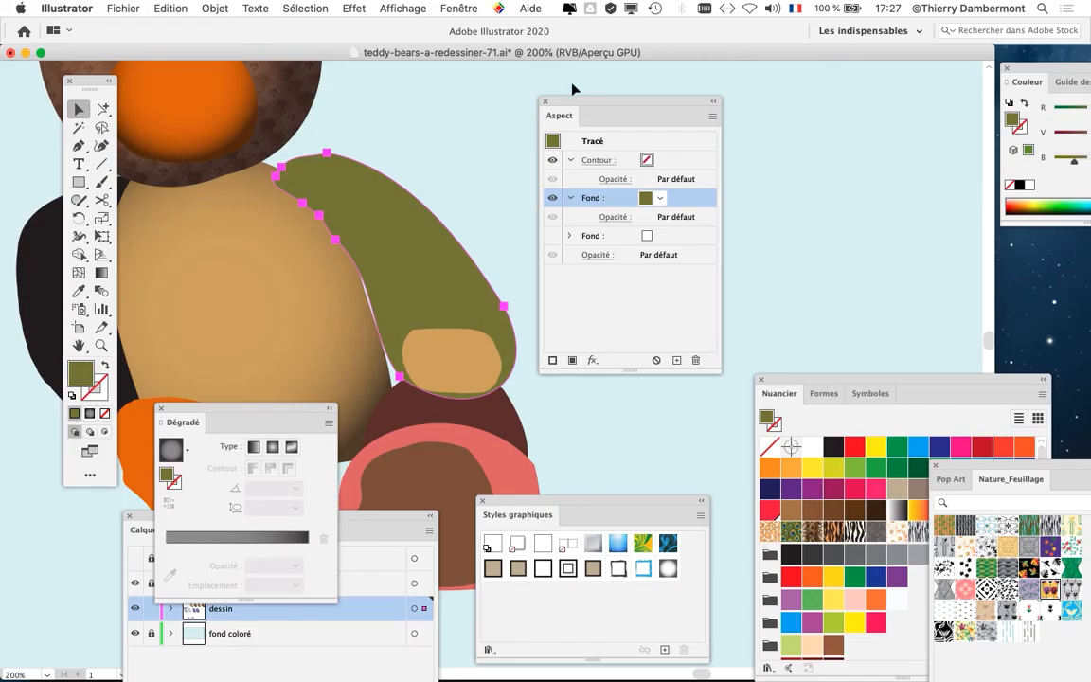
left_click_drag(582, 104, 815, 104)
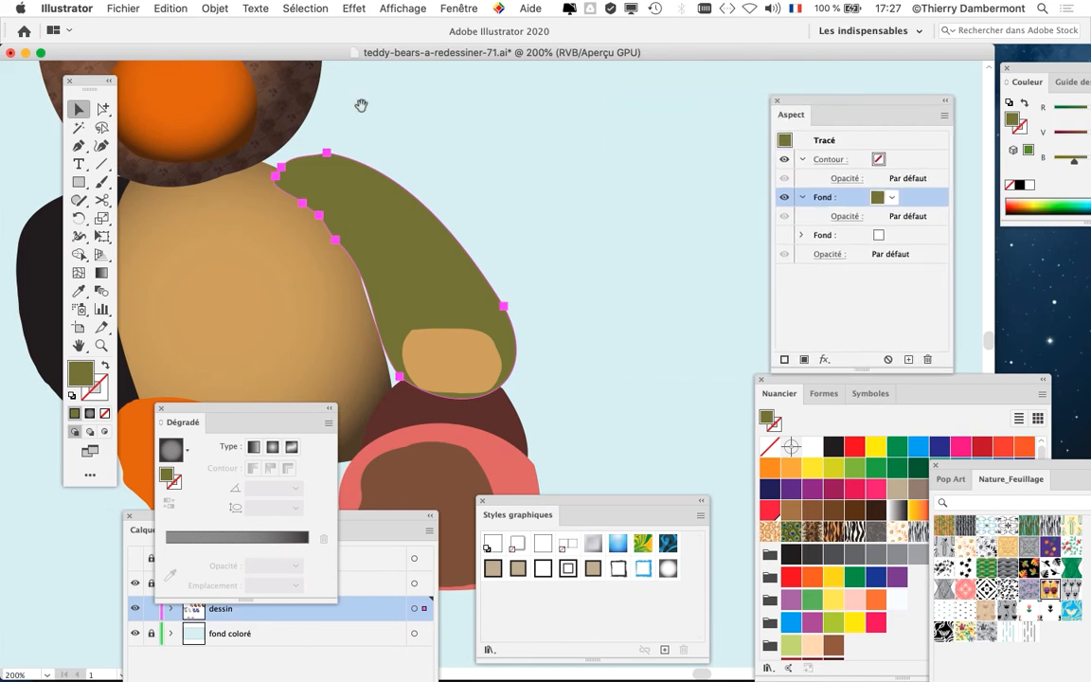
- Add the artistic Grain photo effect to the arm's olive fill and enlarge its preview to 370%
left_click_drag(361, 105, 287, 107)
left_click(352, 7)
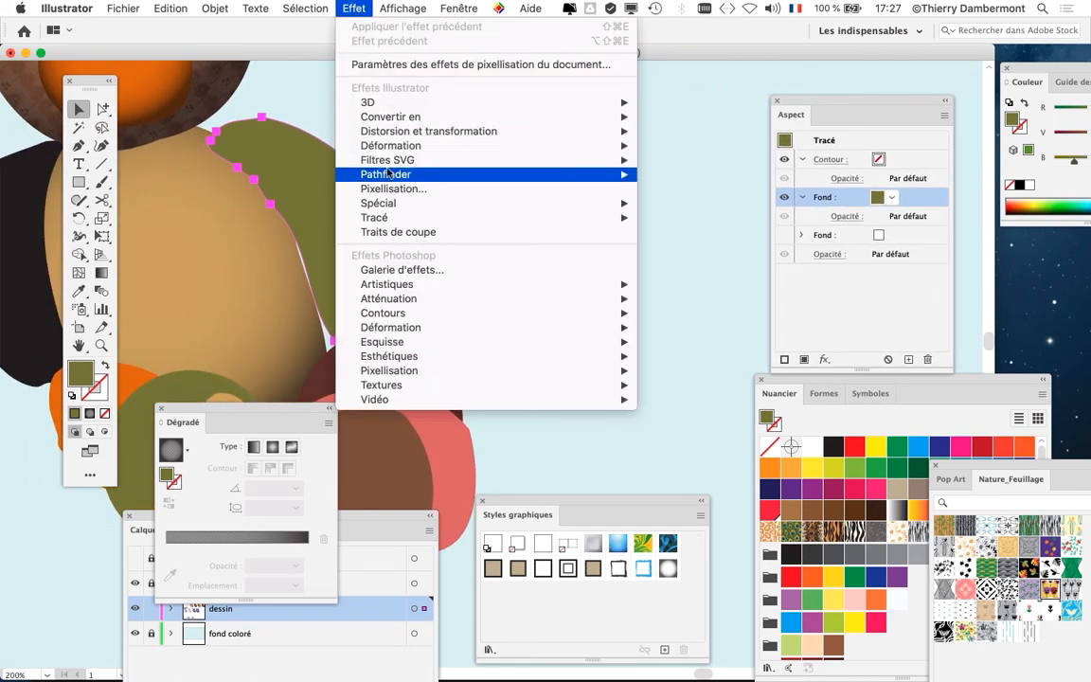
mouse_move(400, 300)
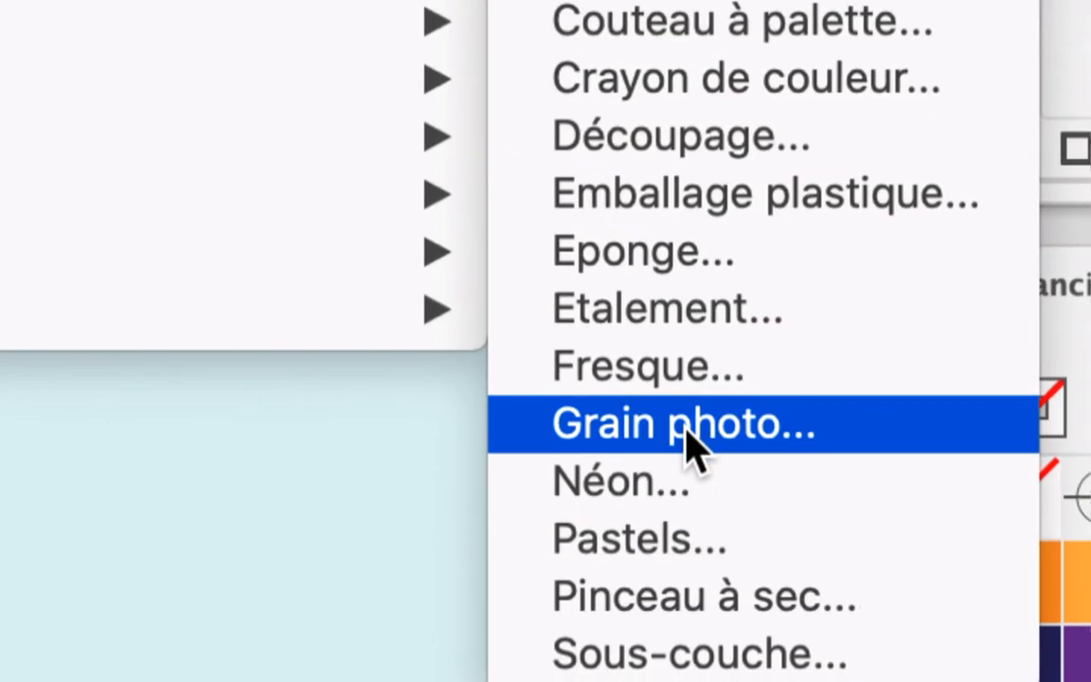
left_click(688, 443)
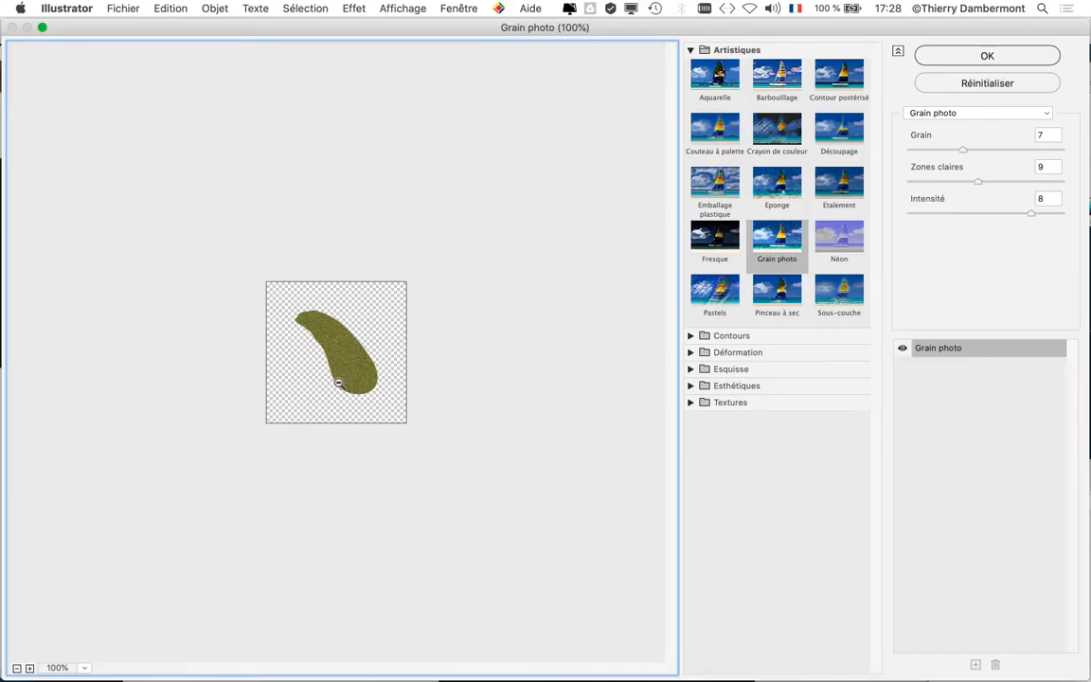
scroll(339, 382, "up", 3)
scroll(339, 383, "up", 6)
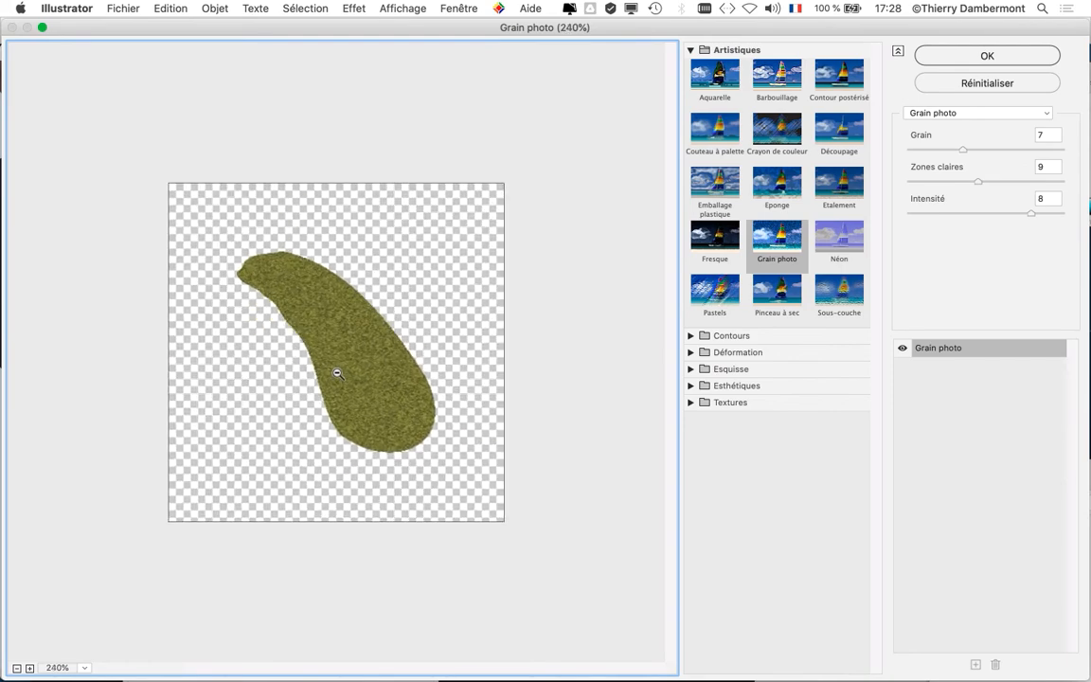
scroll(335, 373, "up", 2)
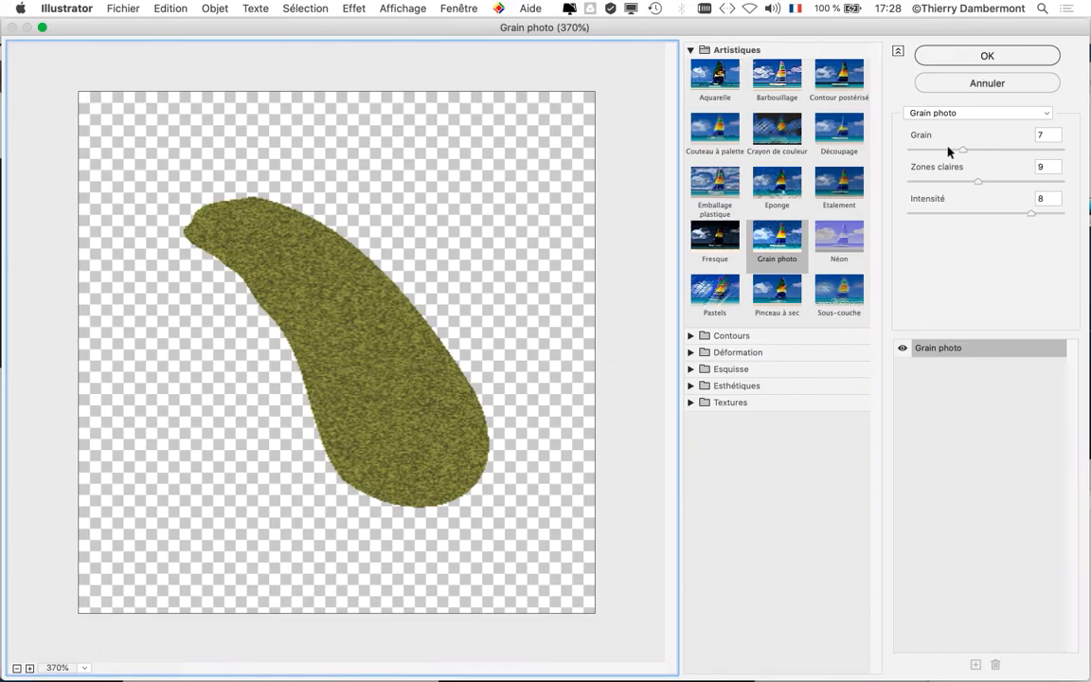
- Reduce the effect's Grain, set Zones claires to 4, and apply it to the arm
left_click(940, 182)
left_click(943, 150)
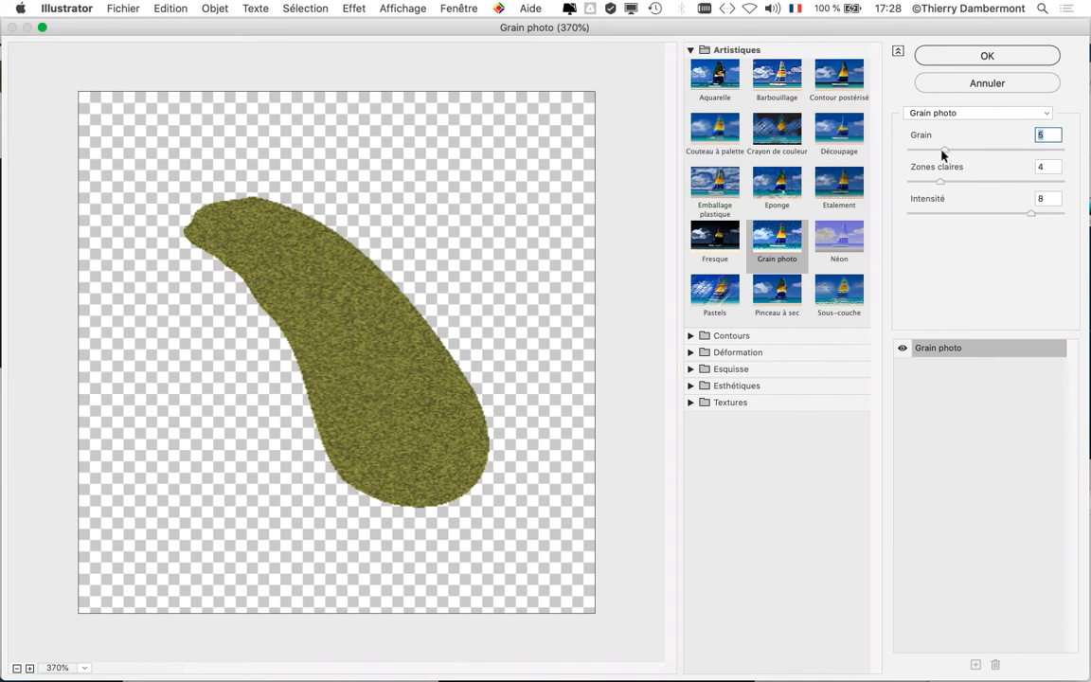
left_click(983, 58)
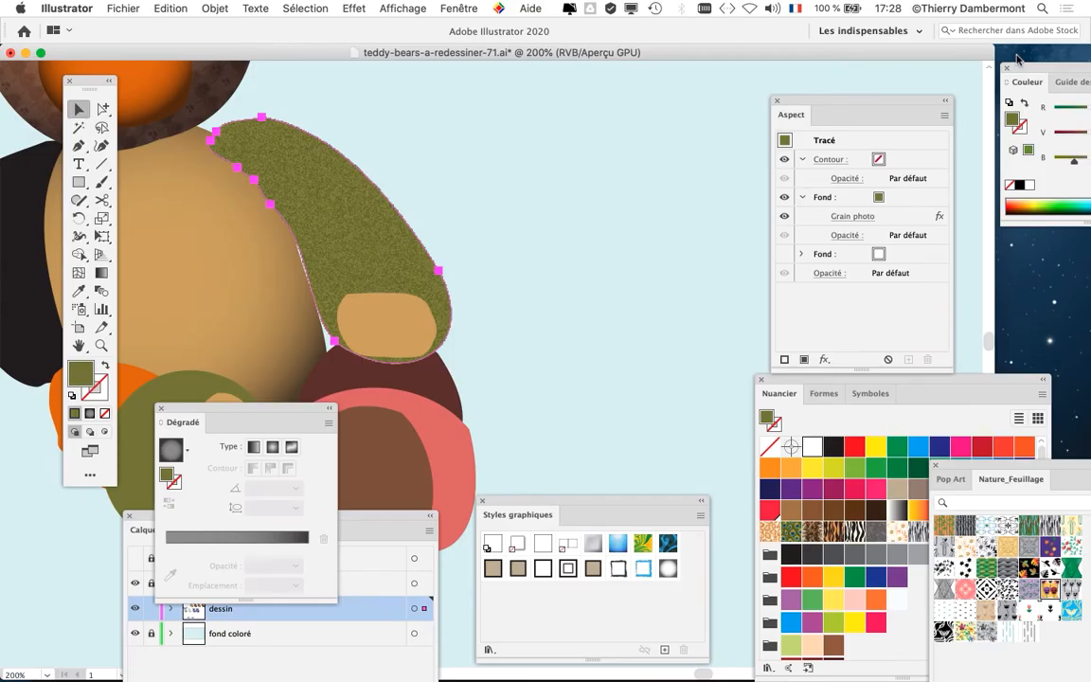
scroll(318, 239, "up", 2)
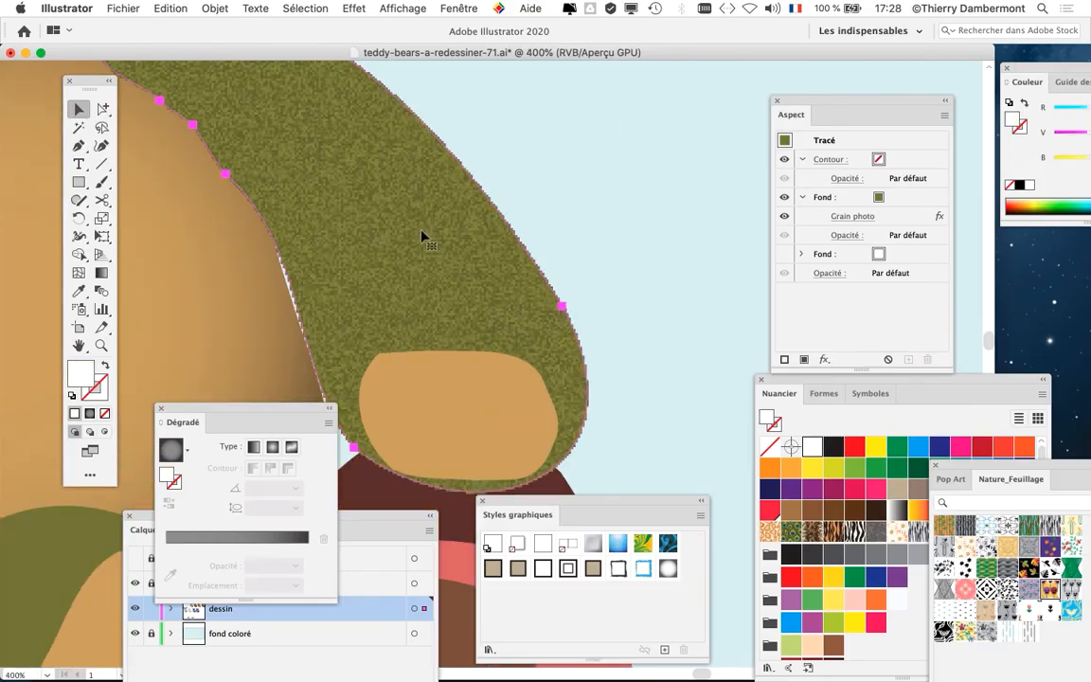
left_click_drag(423, 237, 404, 292)
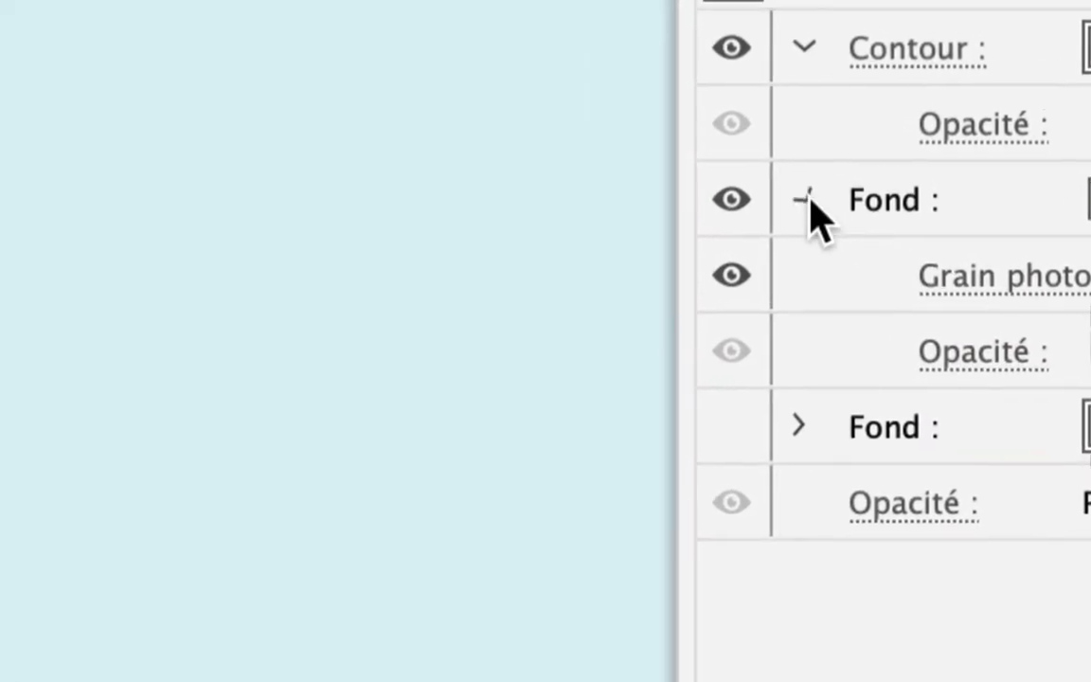
- Reopen the Grain photo effect on the arm's olive fill, lower its Intensité, and apply the change
left_click(804, 200)
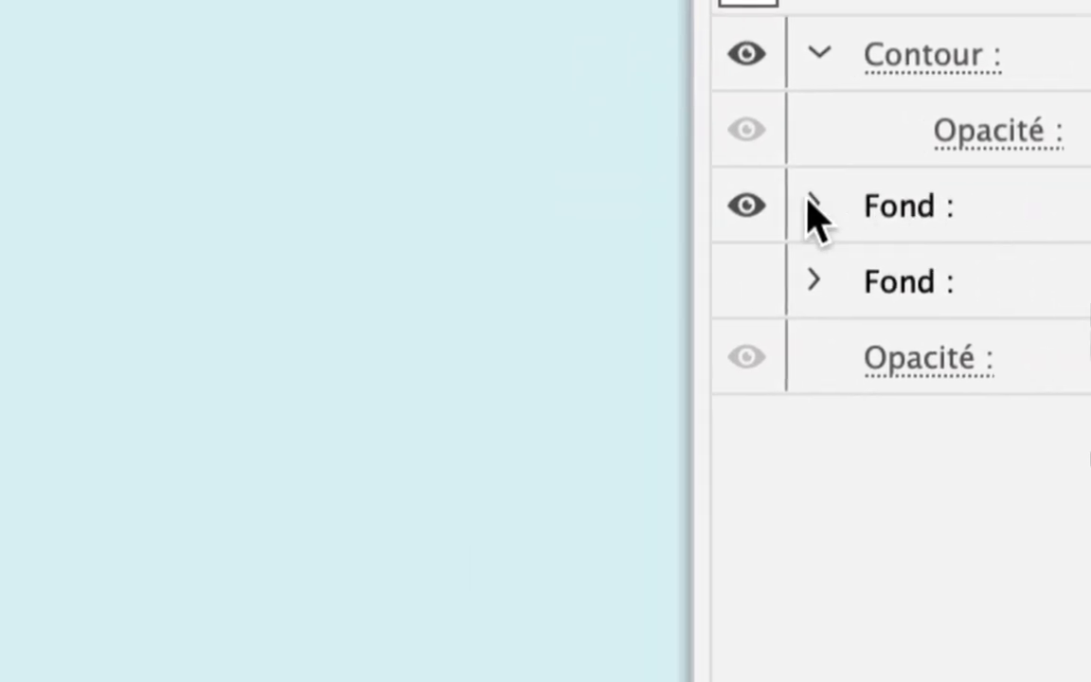
left_click(811, 203)
left_click(1056, 283)
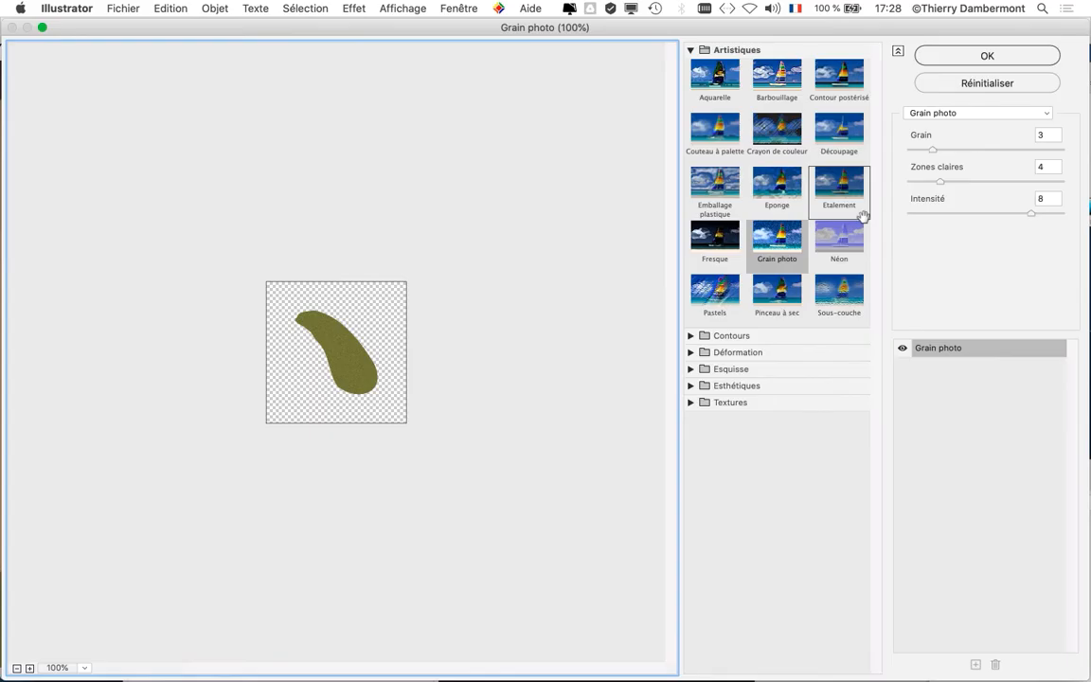
left_click(958, 212)
left_click(1002, 58)
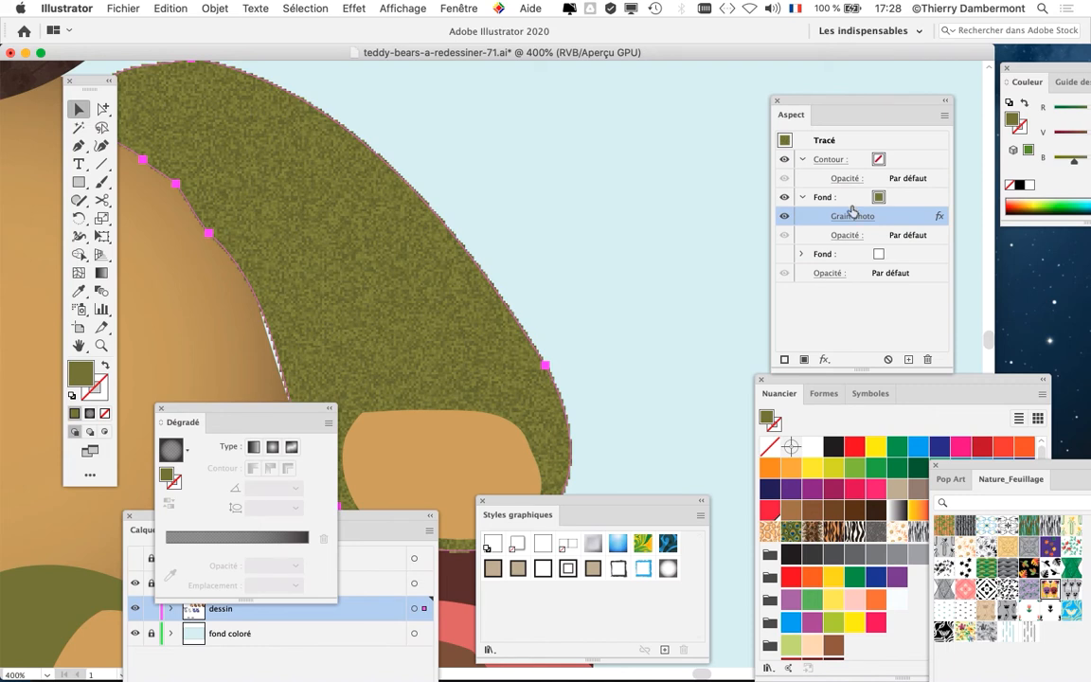
scroll(347, 261, "down", 2)
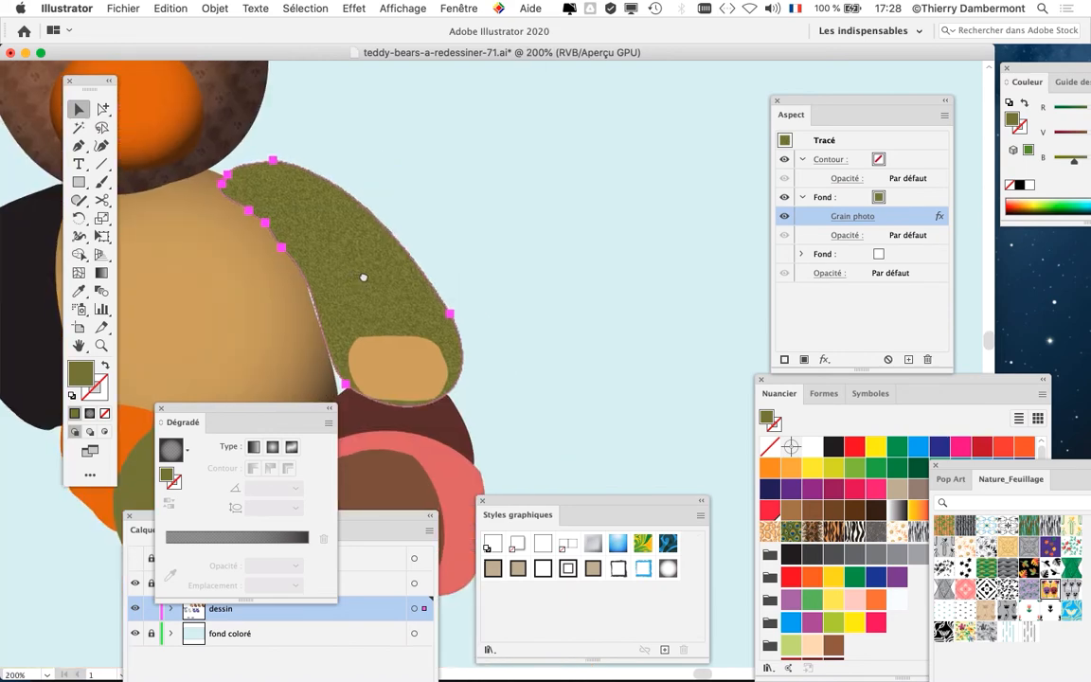
left_click_drag(365, 281, 551, 235)
left_click_drag(542, 289, 478, 293)
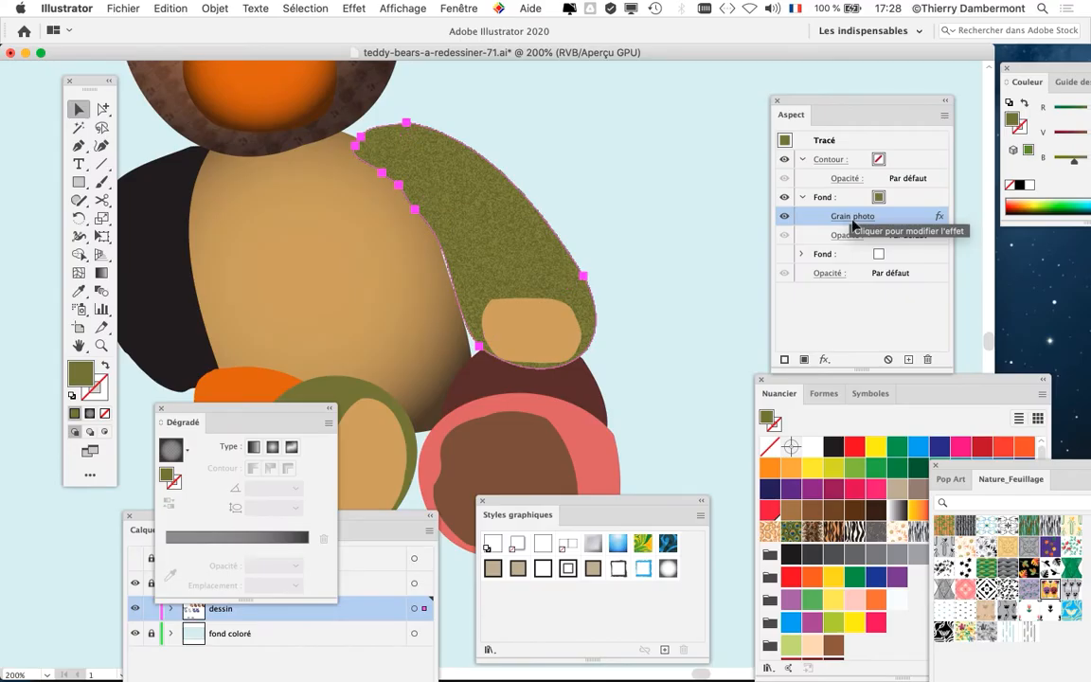
scroll(561, 199, "down", 3)
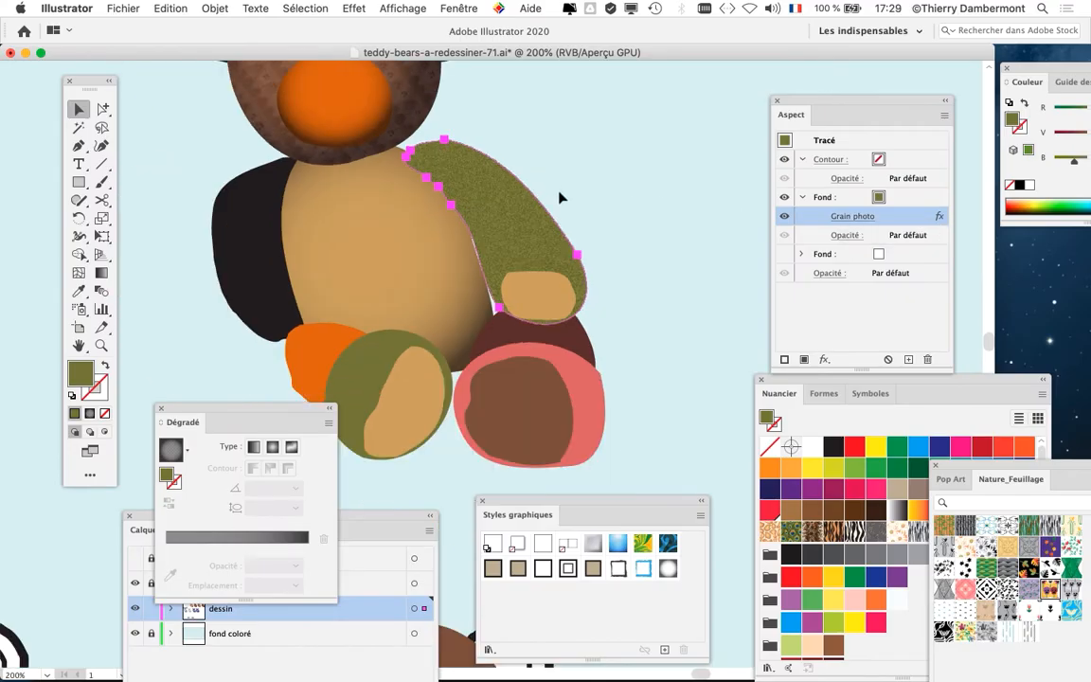
- Save the illustration as a new version named teddy-bears-a-redessiner-72.ai in the teddy bear 18 folder, keeping the Illustrator 2020 format options
left_click(123, 7)
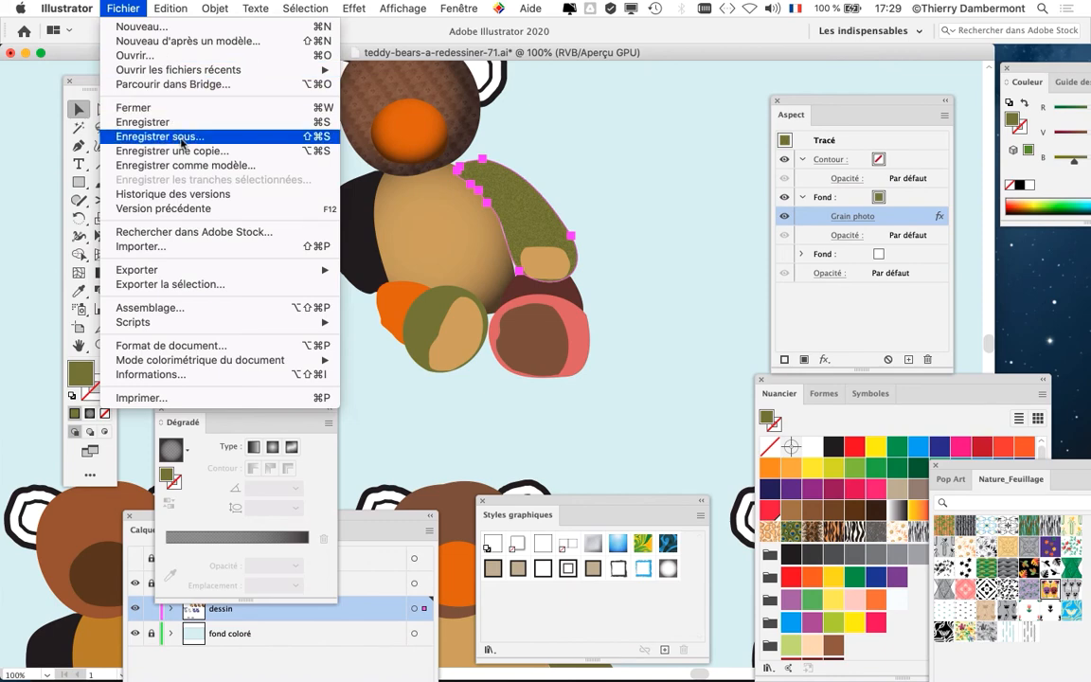
left_click(210, 151)
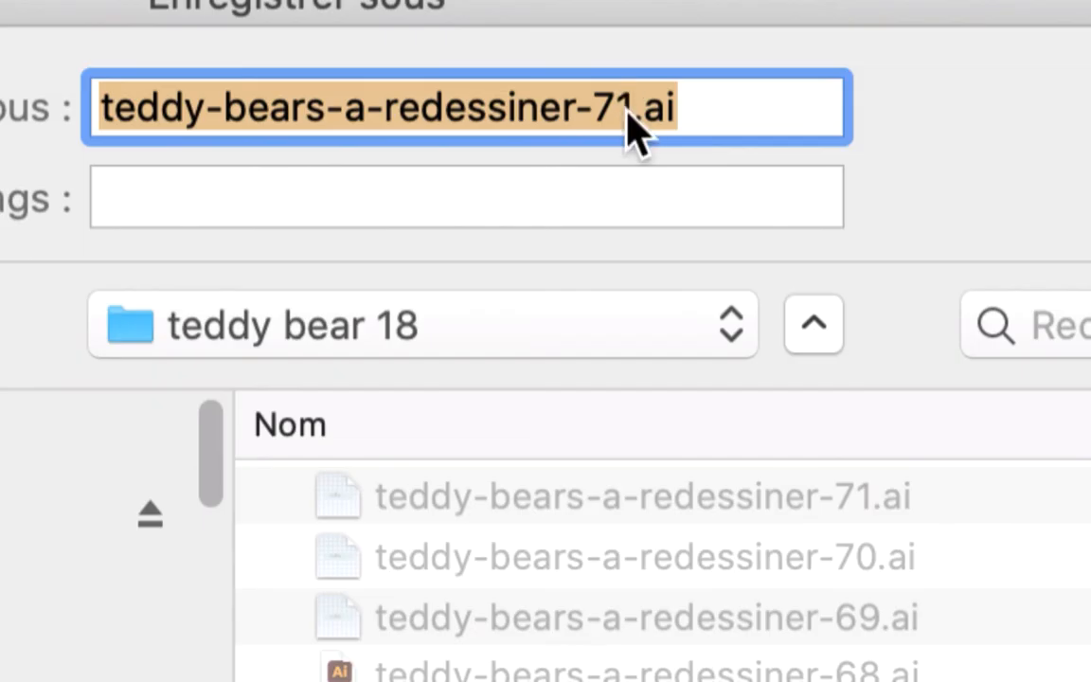
left_click(629, 114)
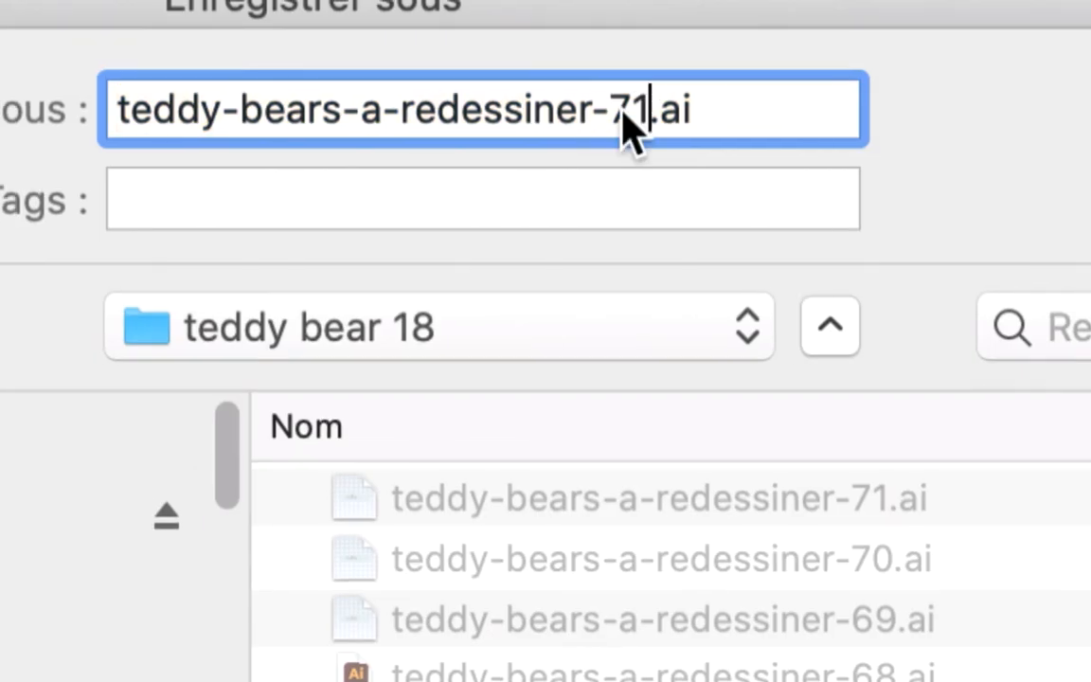
key("shift+Left")
type("2")
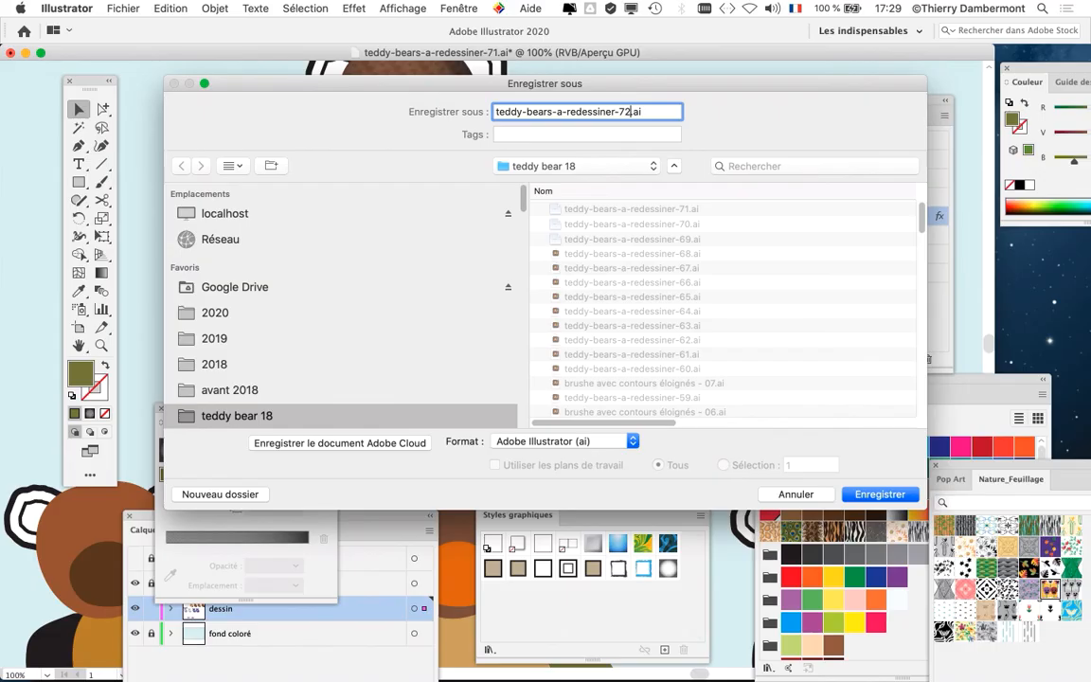
key("Return")
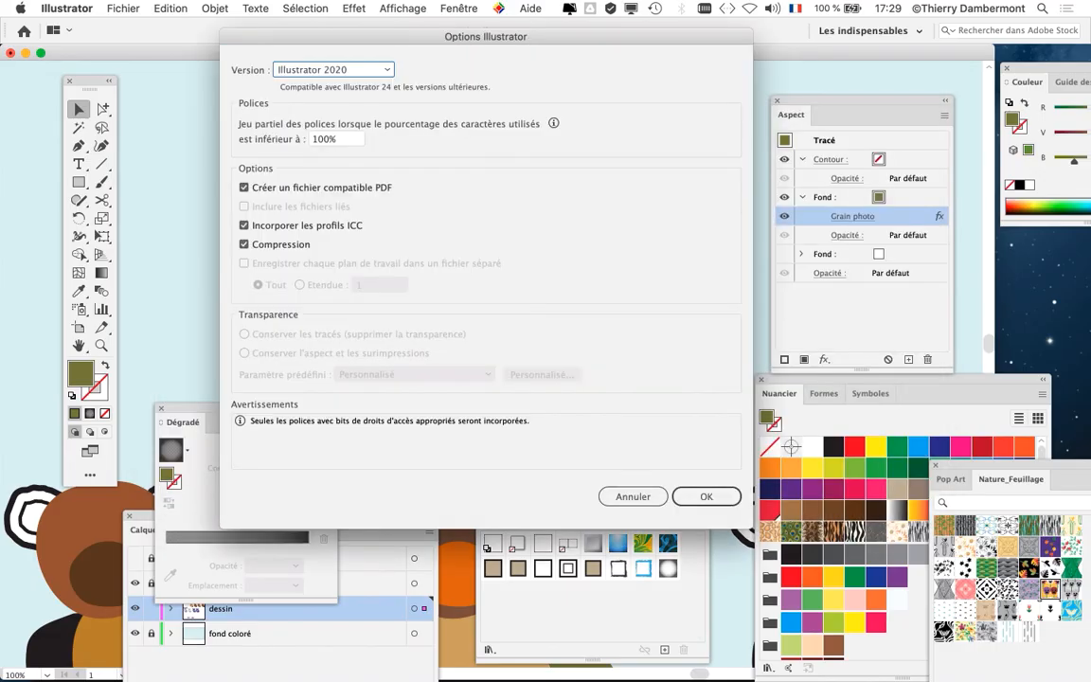
key("Return")
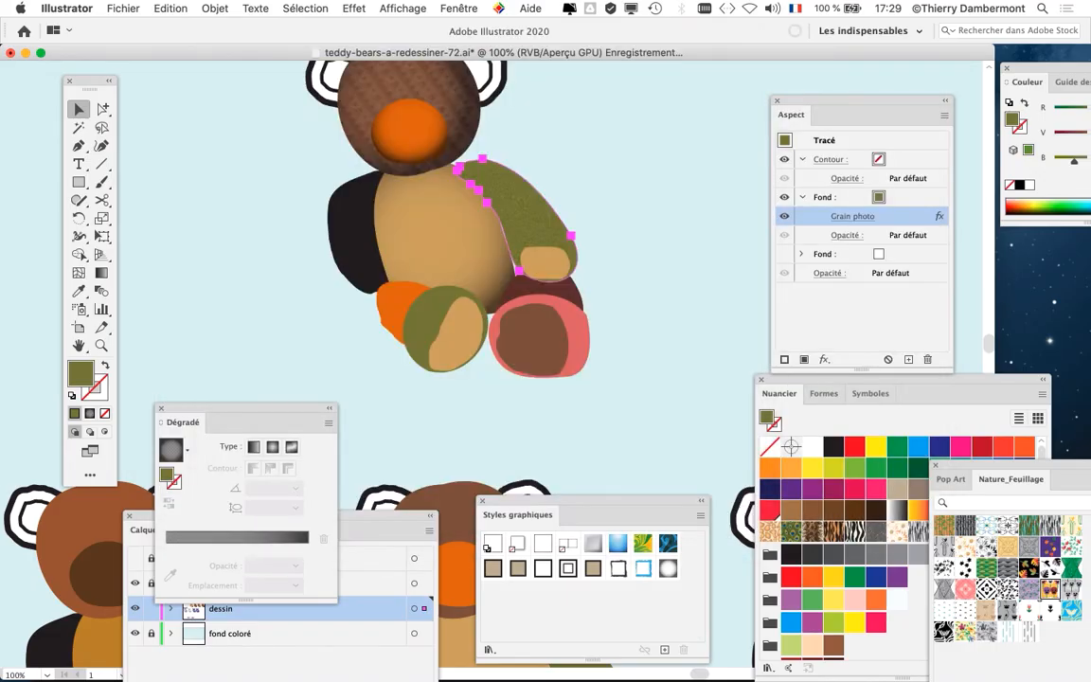
- Examine the brush-stroke outline bears, the coloured variations and the textured bear across the whole document
key("super+minus")
key("super+minus")
left_click_drag(681, 464, 409, 93)
key("super+plus")
key("super+plus")
key("super+plus")
key("super+plus")
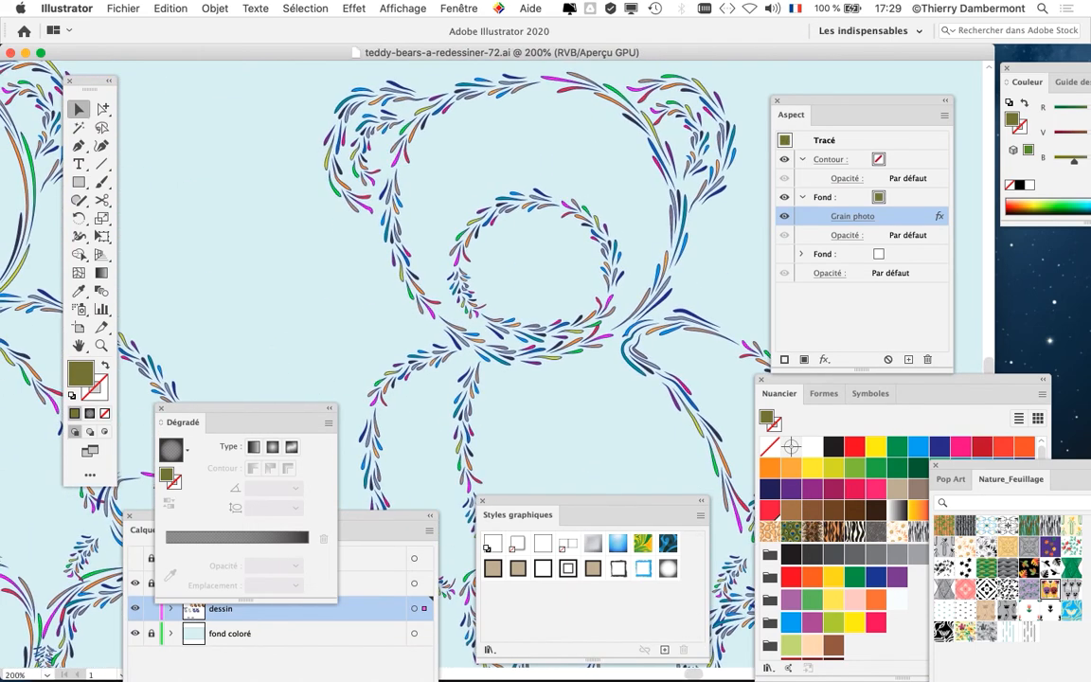
scroll(494, 180, "down", 3)
scroll(494, 180, "up", 5)
scroll(494, 284, "up", 4)
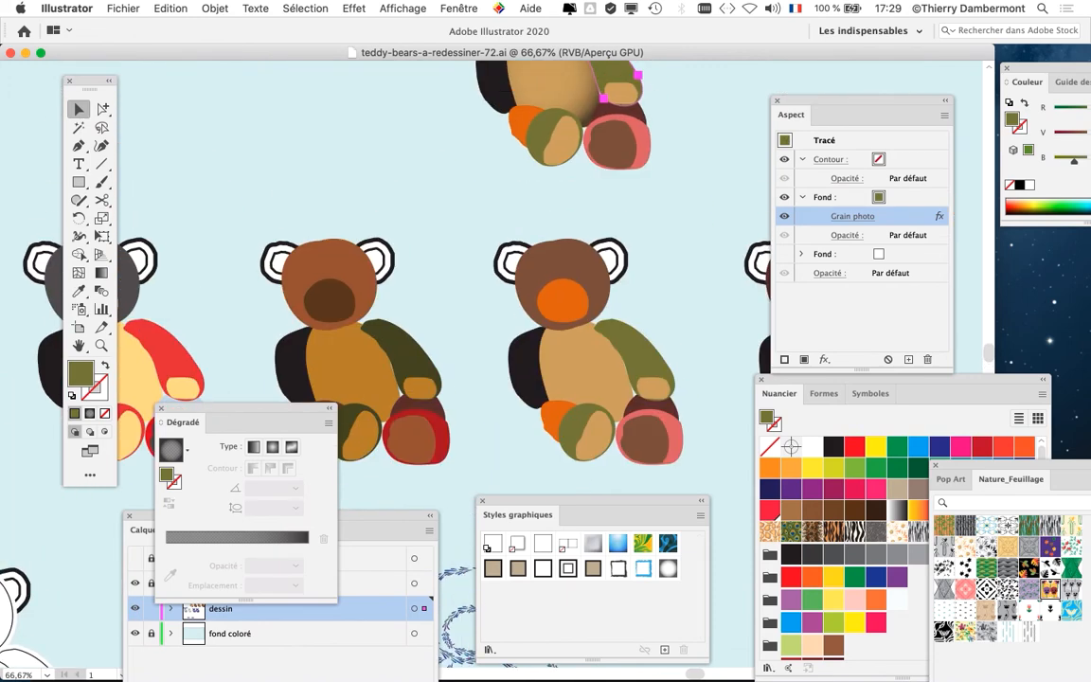
scroll(494, 284, "left", 10)
scroll(495, 284, "down", 7)
scroll(329, 218, "up", 6)
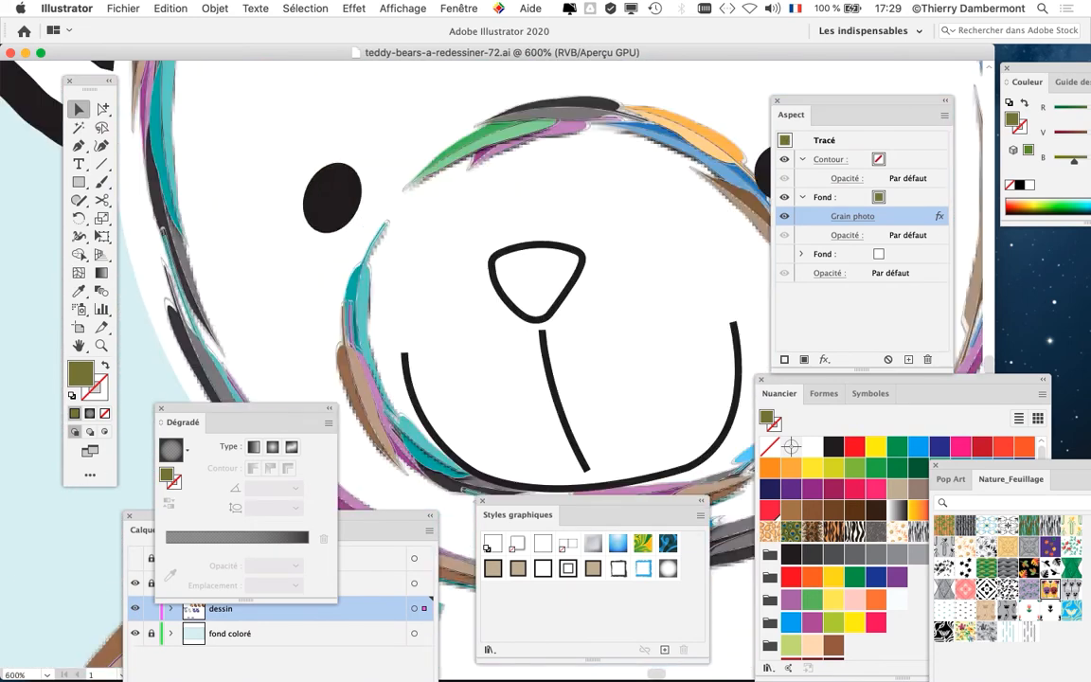
scroll(331, 220, "down", 9)
scroll(426, 274, "right", 6)
scroll(426, 275, "up", 4)
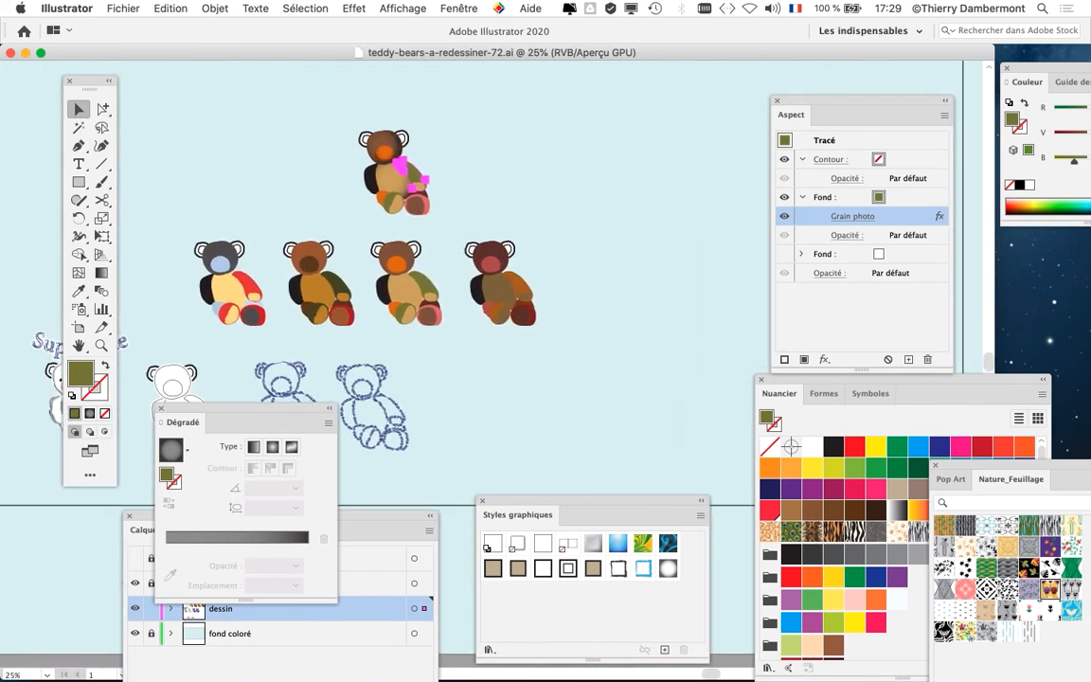
scroll(410, 220, "up", 4)
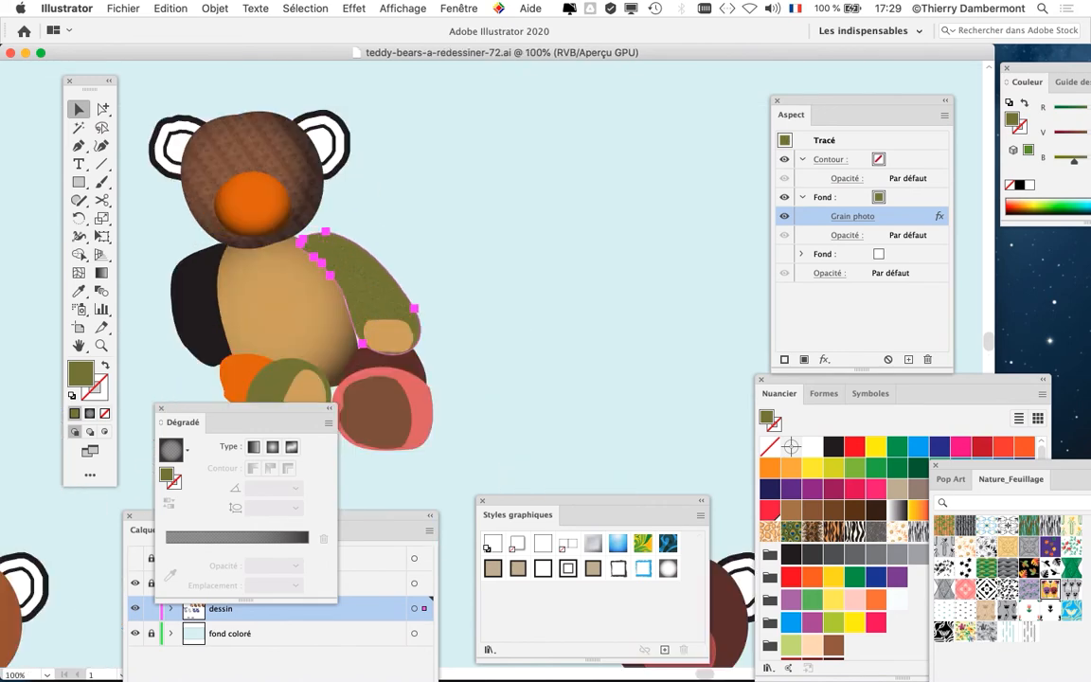
- Deselect the arm and select the textured bear's brown head to inspect its stacked fills up close
key("super+shift+a")
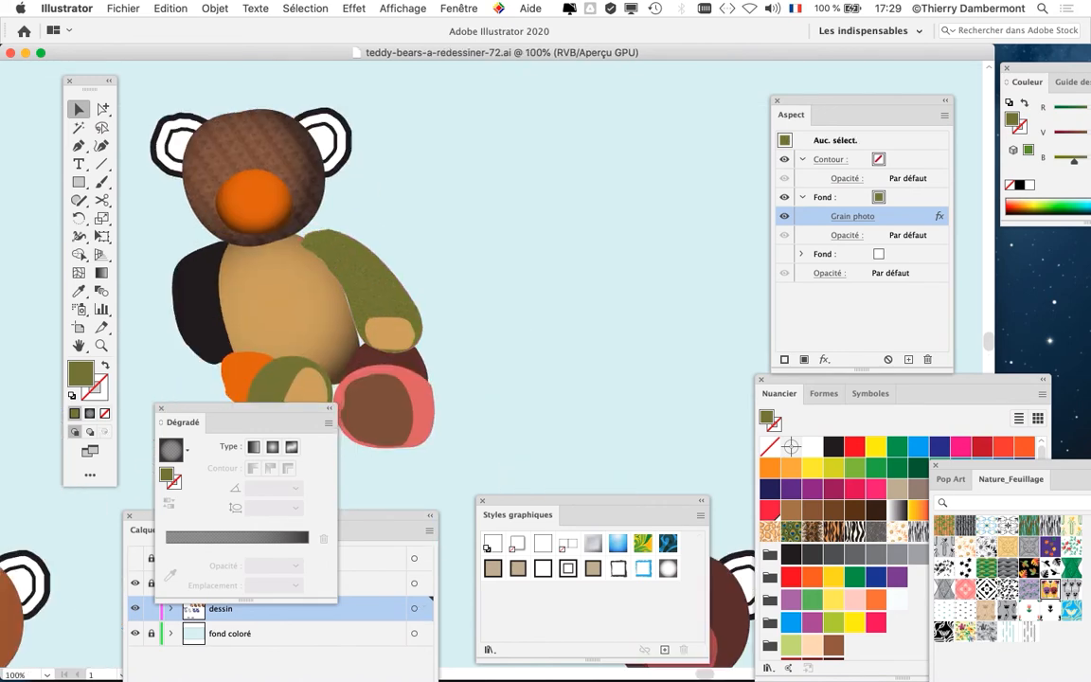
scroll(426, 275, "left", 3)
scroll(426, 274, "down", 2)
scroll(426, 274, "up", 1)
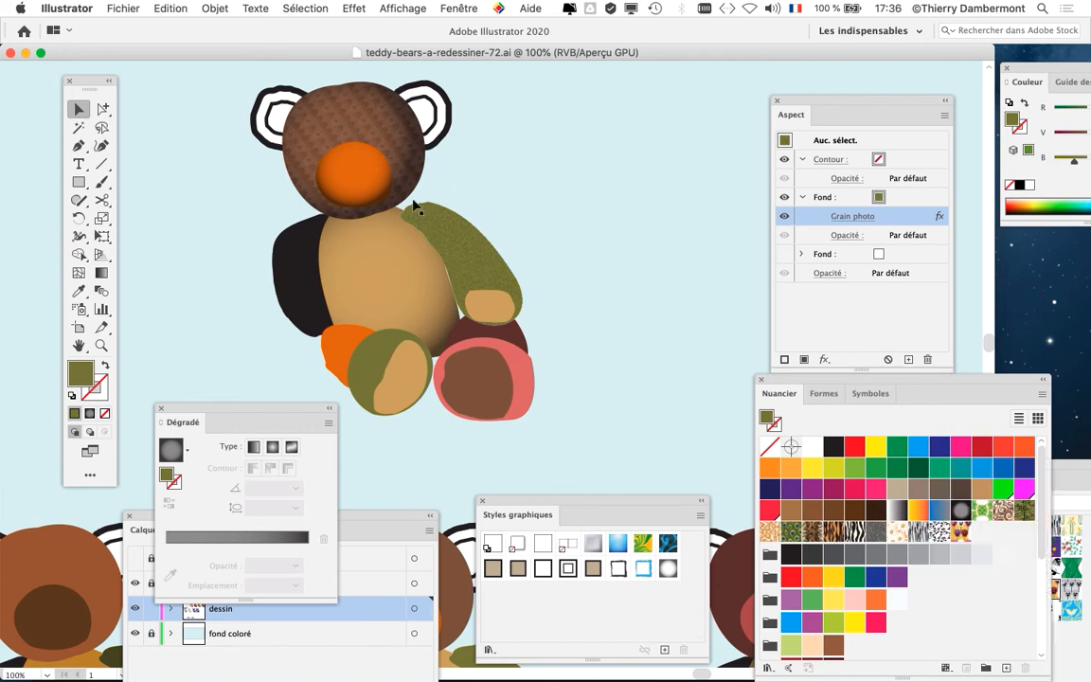
scroll(341, 142, "up", 5)
left_click(348, 142)
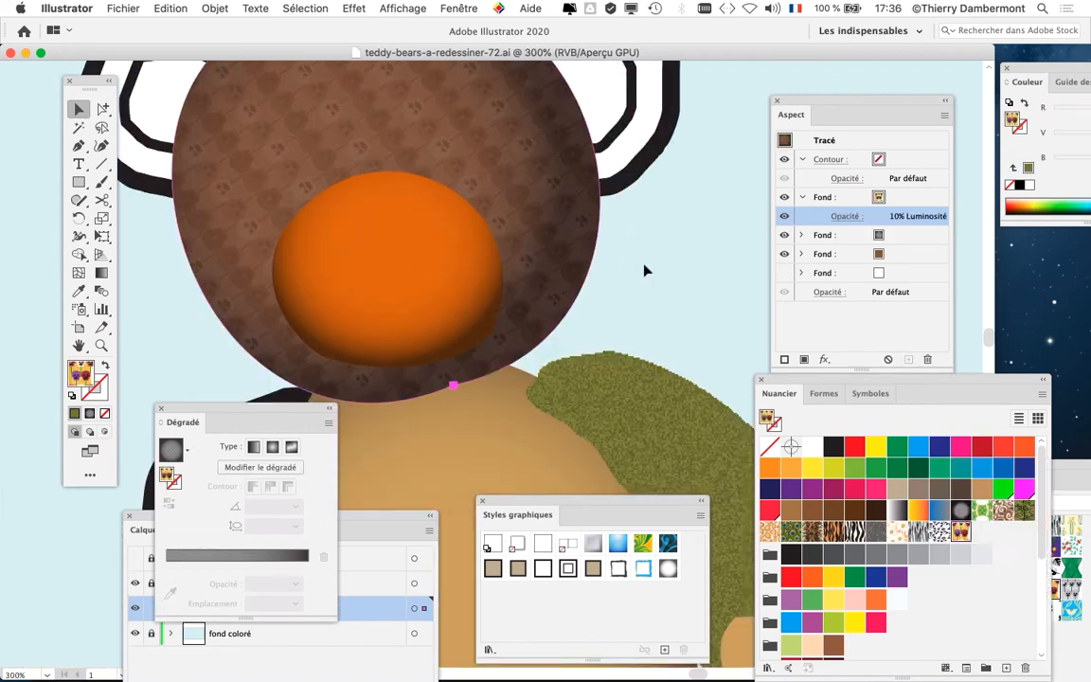
scroll(613, 301, "down", 3)
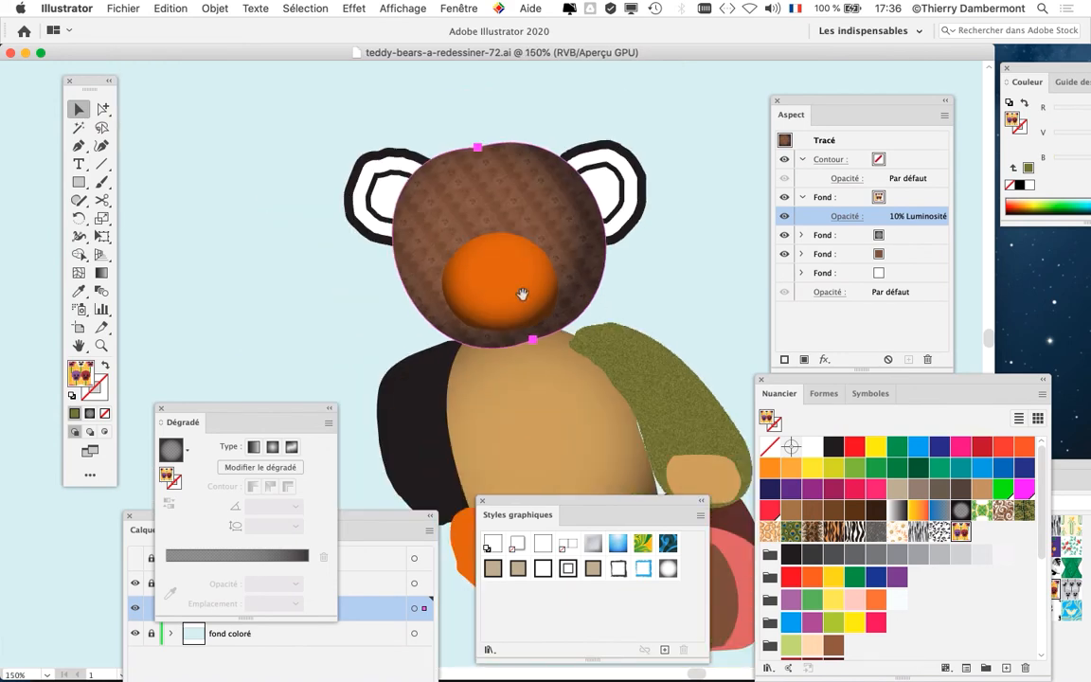
left_click_drag(522, 294, 403, 237)
- Switch to Firefox and search the web for "download illustrator pattern" in a new tab
mouse_move(5, 392)
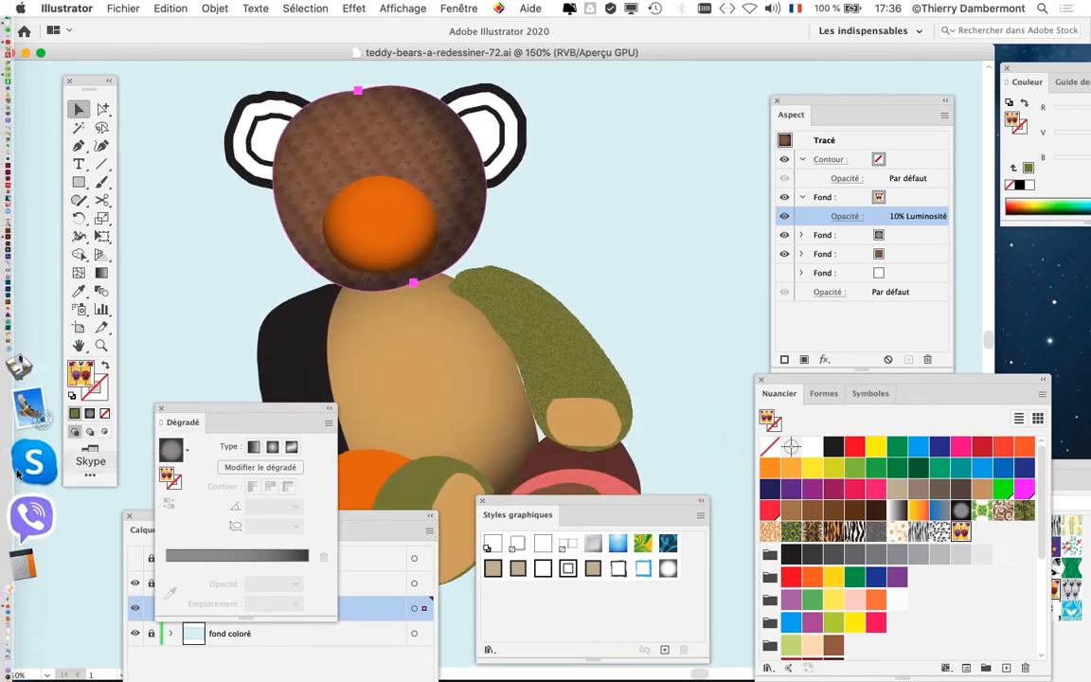
left_click(33, 497)
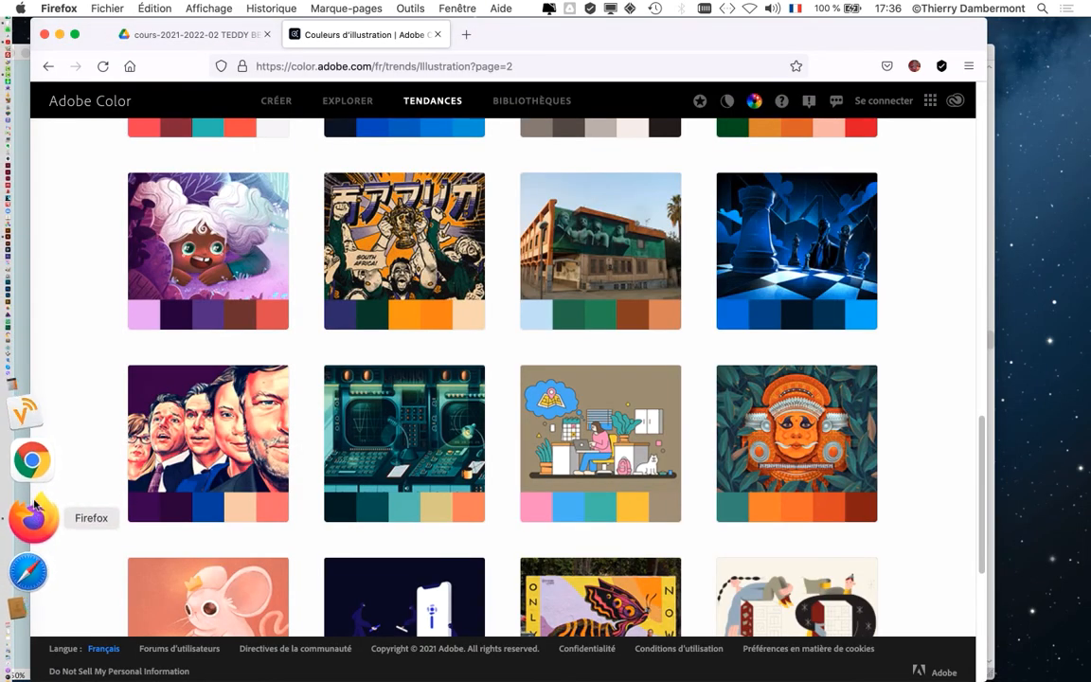
left_click(465, 36)
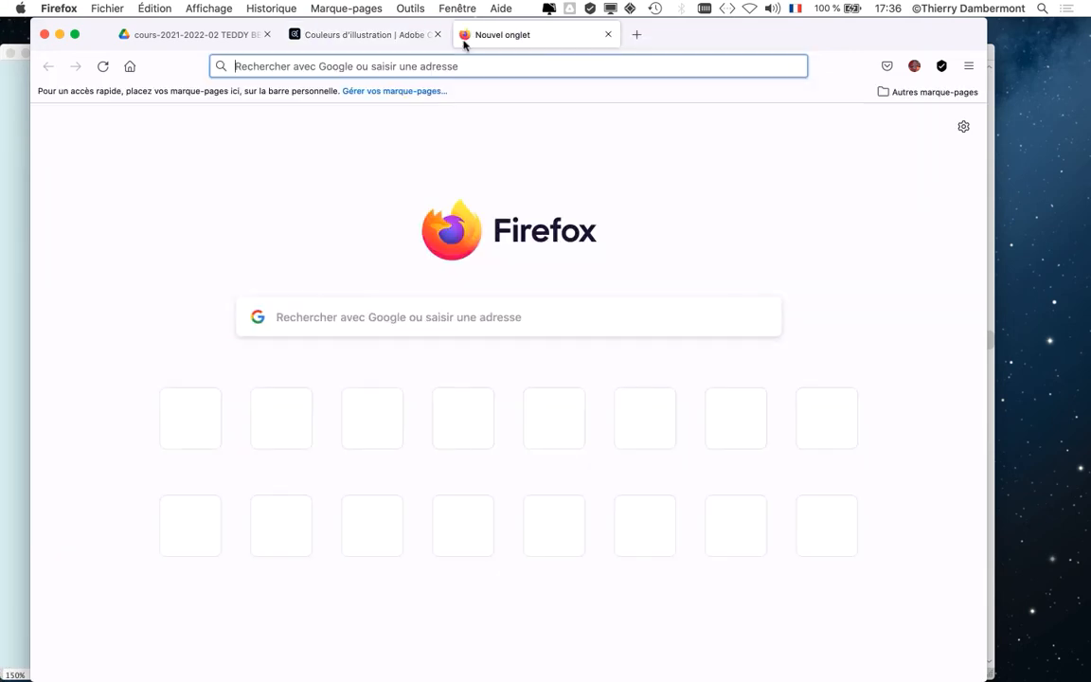
left_click(293, 321)
type("dow")
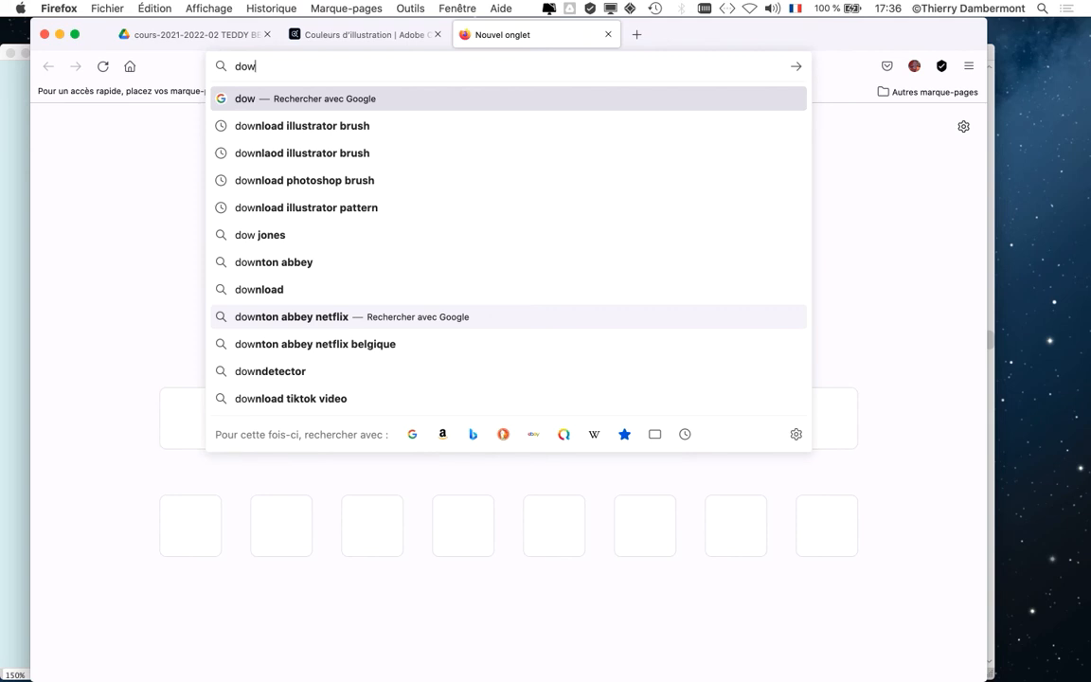
left_click(302, 214)
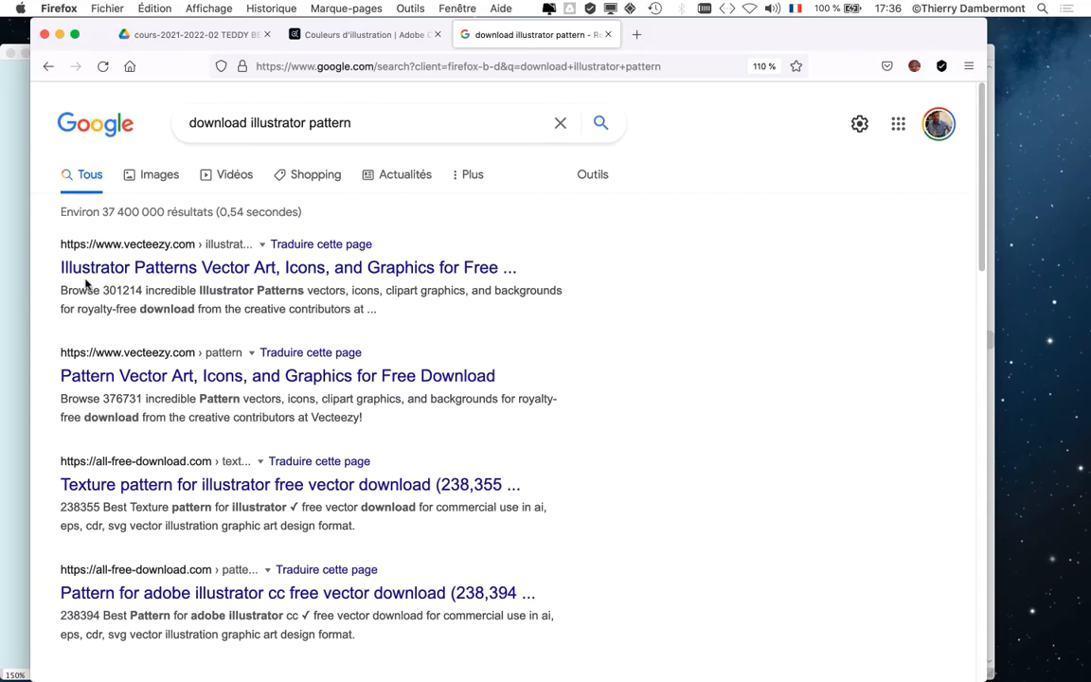
- Open the all-free-download.com result on patterns for Adobe Illustrator CC and look through its pattern thumbnails
scroll(90, 388, "down", 5)
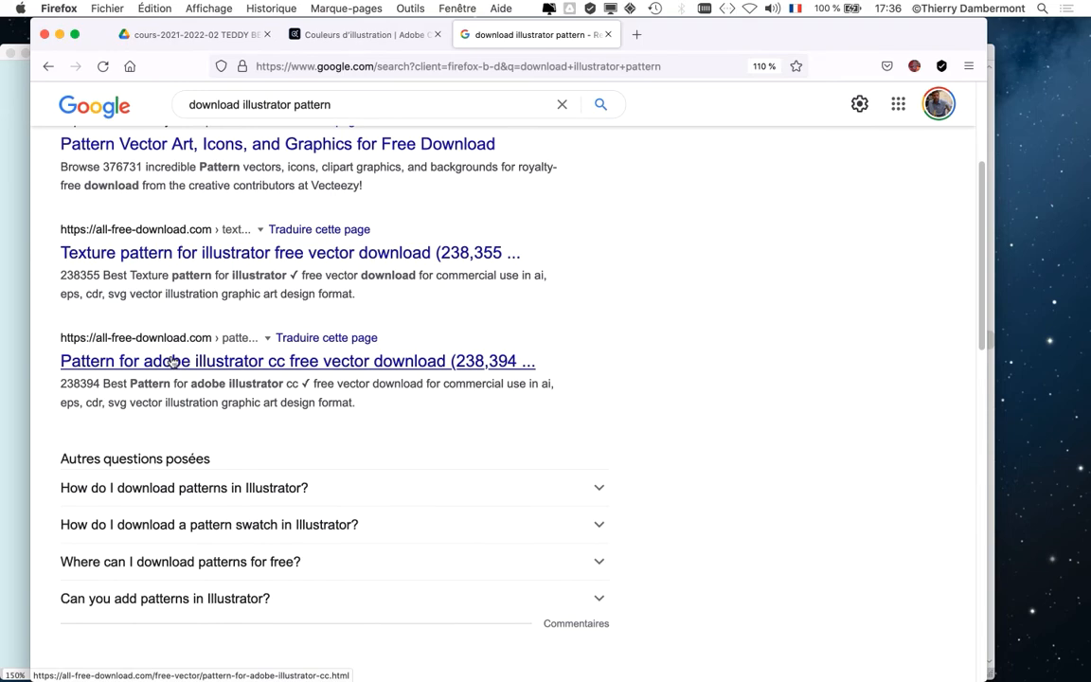
left_click(175, 365)
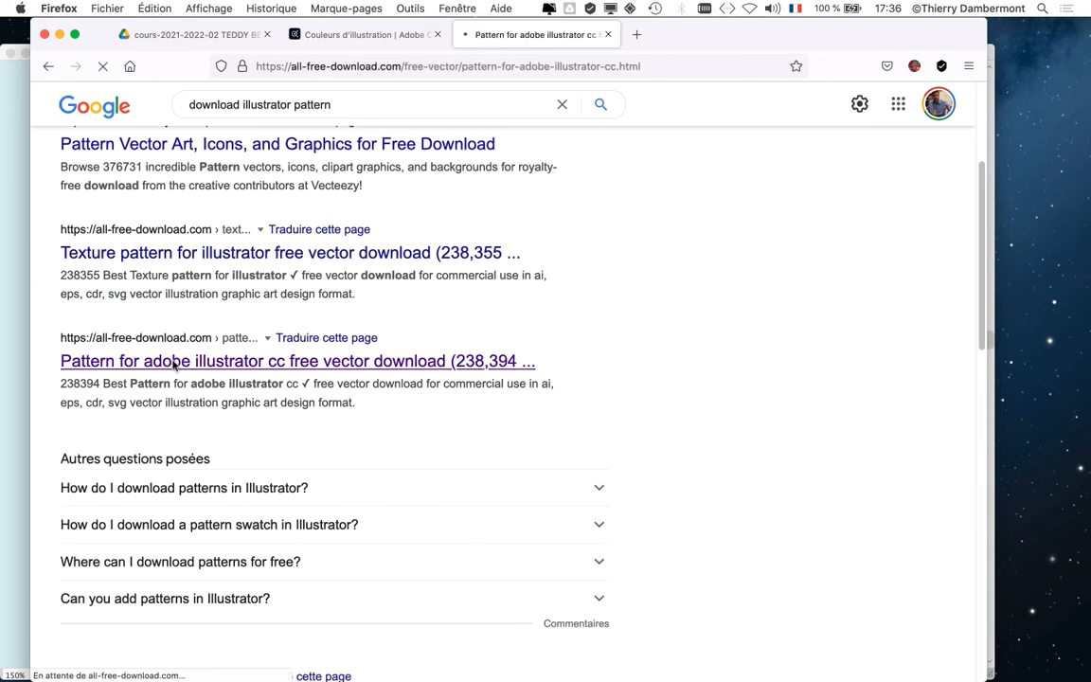
scroll(398, 380, "down", 10)
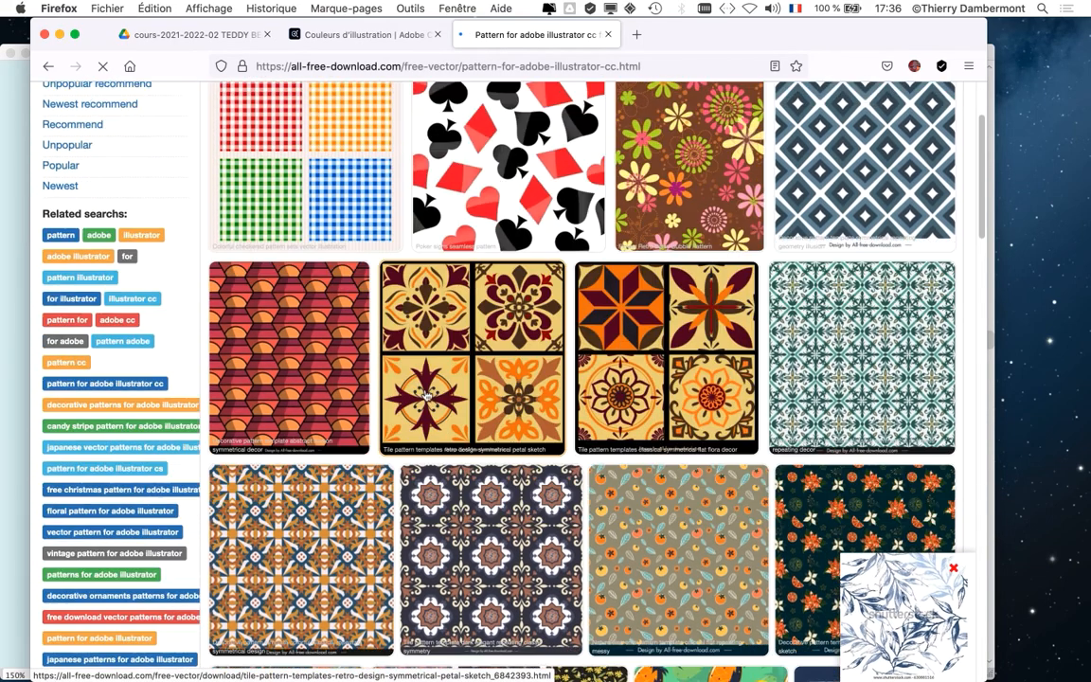
scroll(427, 402, "down", 15)
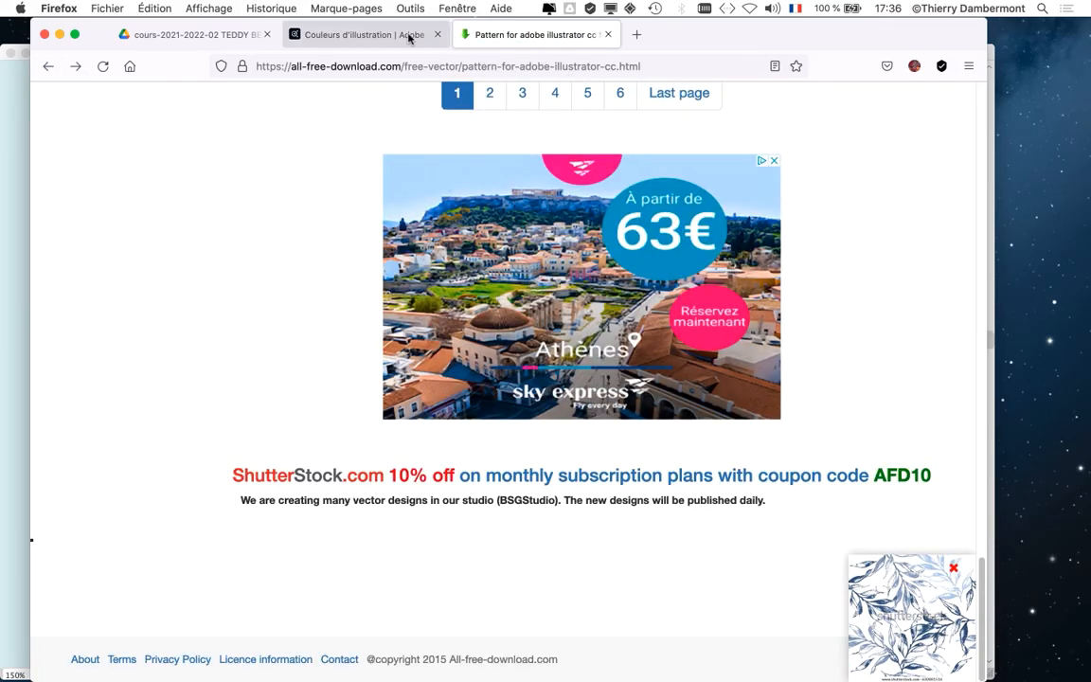
left_click(355, 36)
left_click(516, 40)
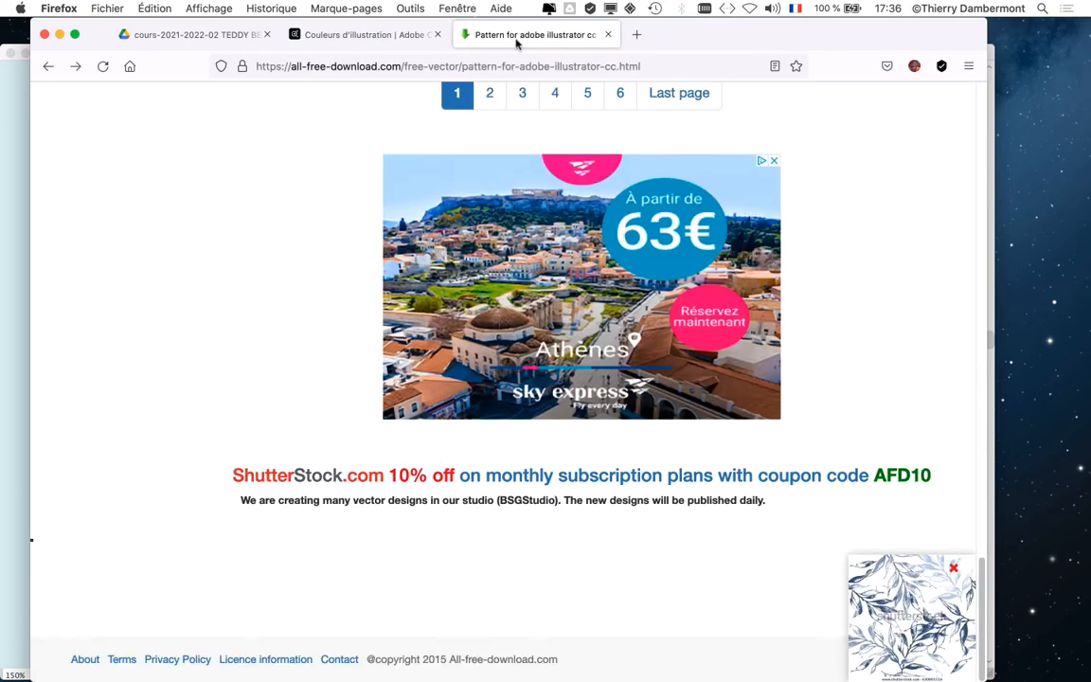
- Return to the Google results, refine the search to "download illustrator pattern bird" and show the image results
left_click(48, 67)
scroll(327, 191, "up", 5)
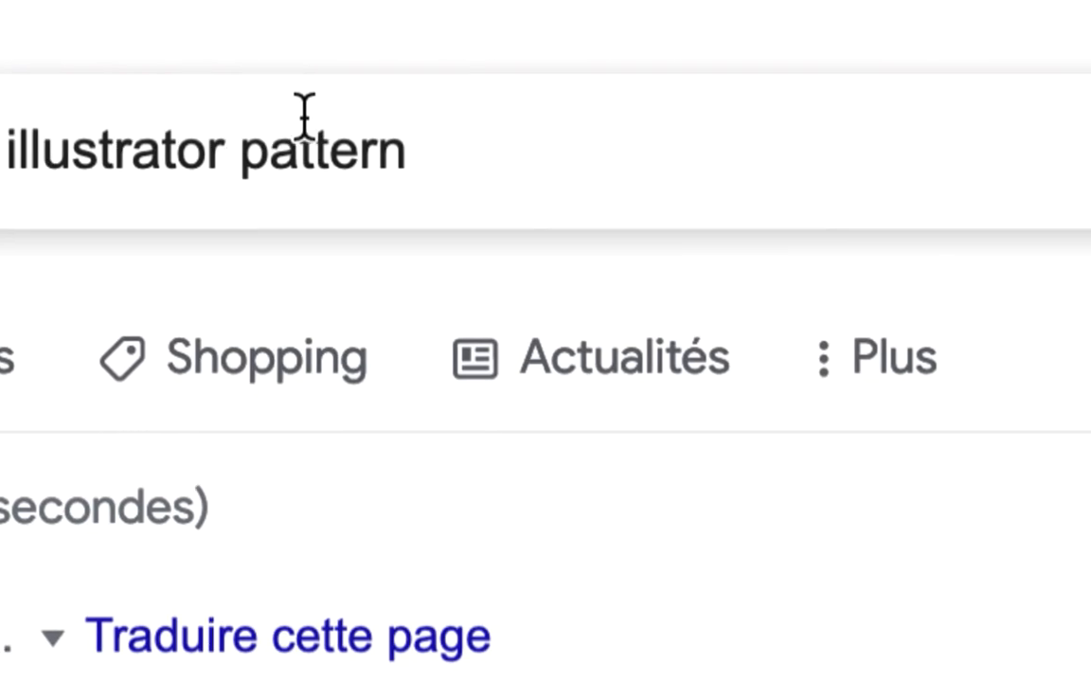
left_click(418, 150)
type("bird")
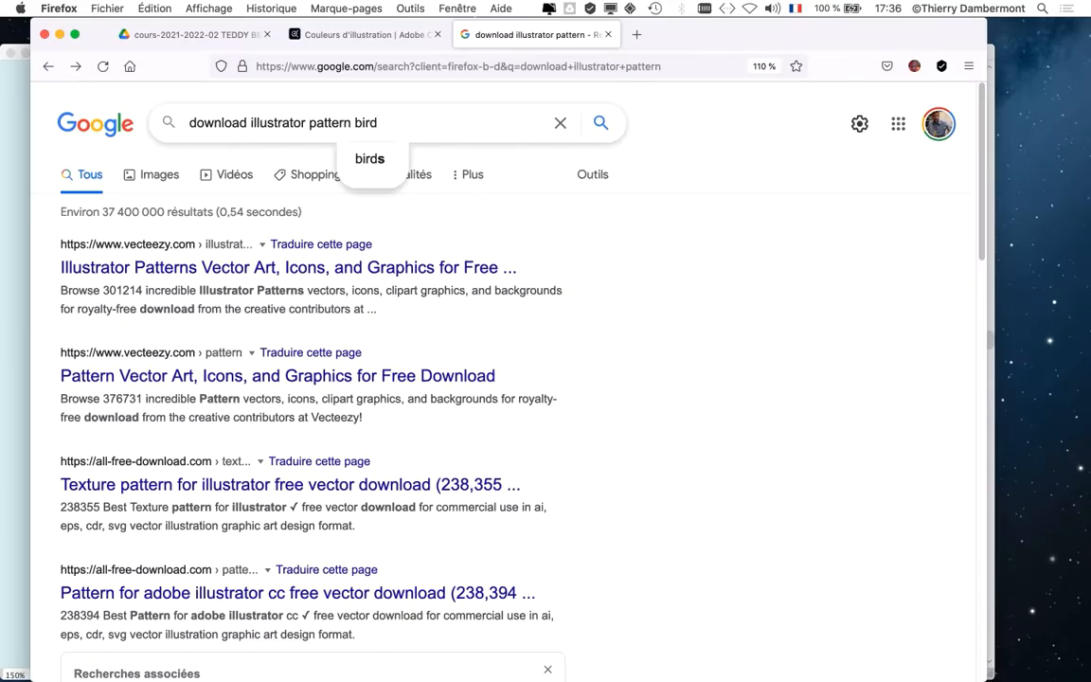
key("Return")
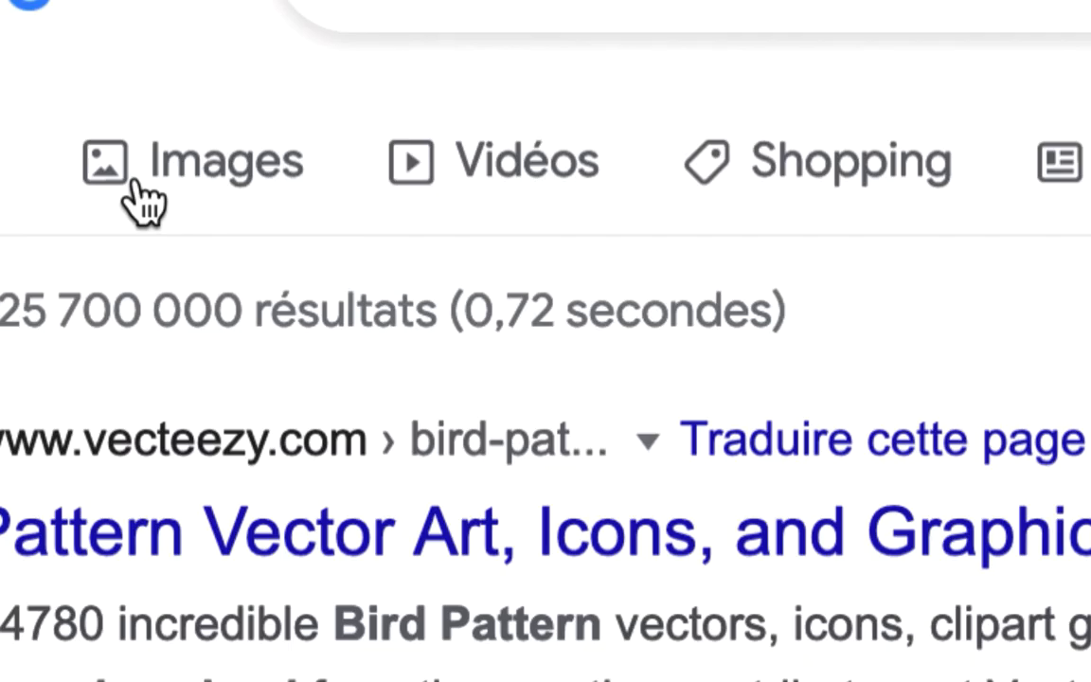
left_click(143, 194)
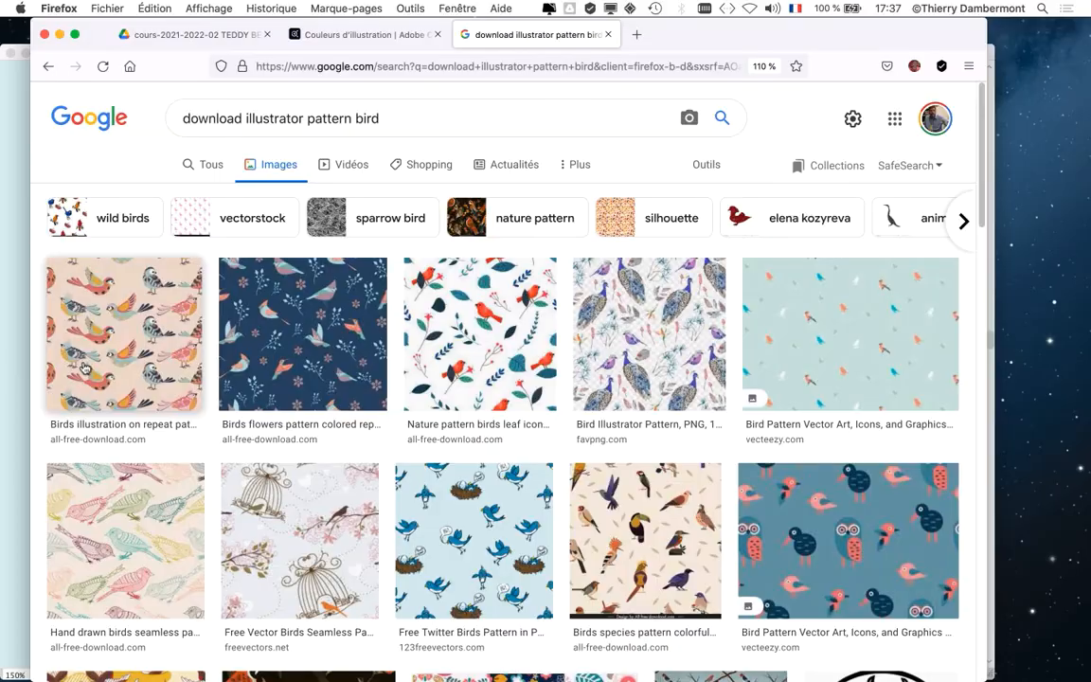
- Look through the image results for downloadable bird patterns
scroll(284, 369, "down", 3)
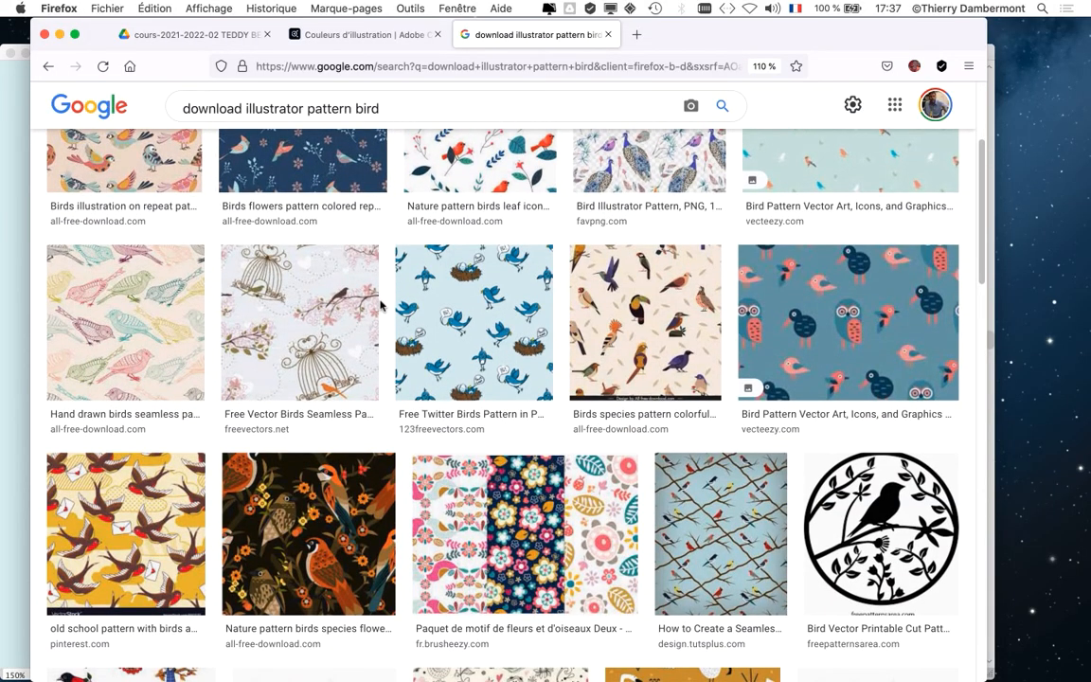
scroll(389, 299, "down", 1)
scroll(388, 297, "down", 3)
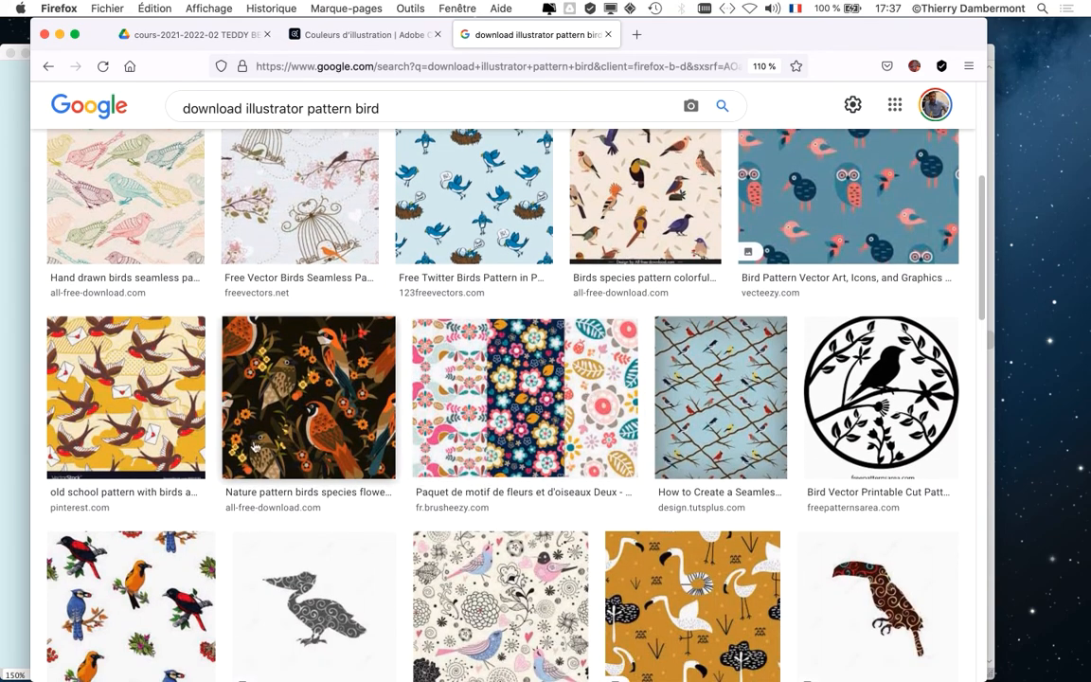
scroll(226, 461, "down", 5)
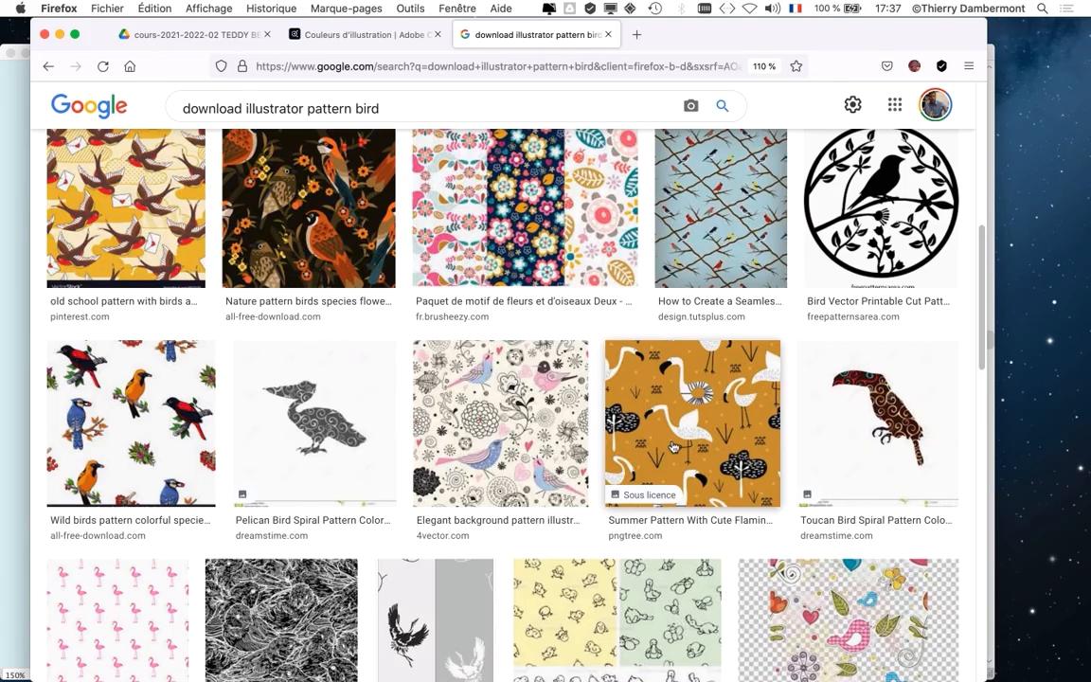
scroll(691, 456, "down", 5)
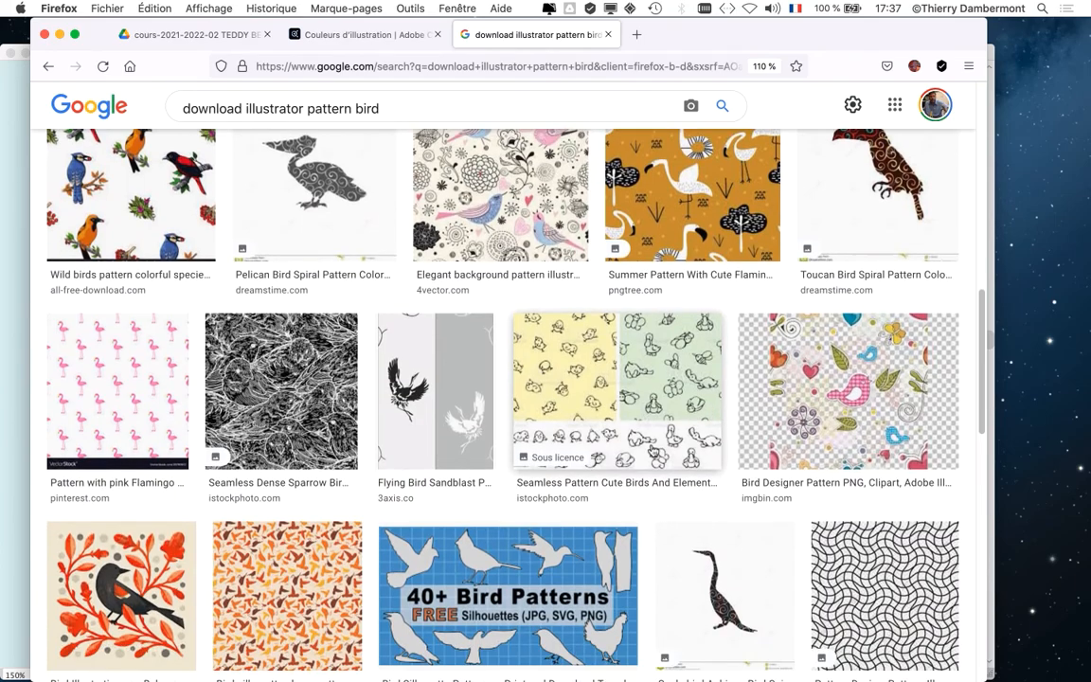
scroll(600, 454, "down", 5)
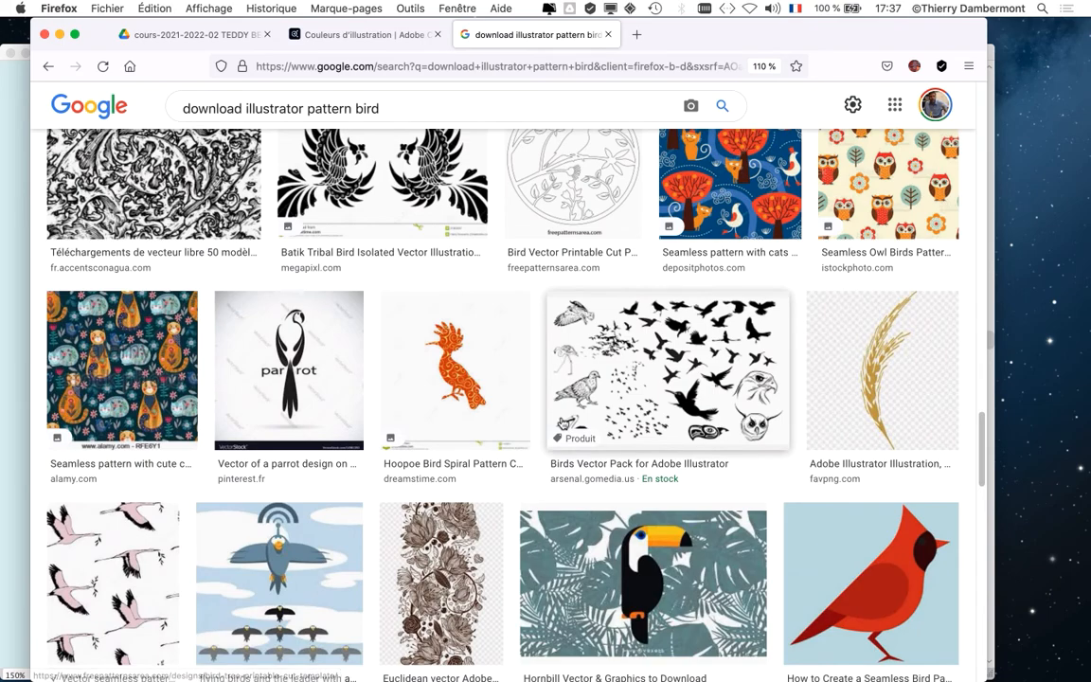
scroll(563, 423, "down", 10)
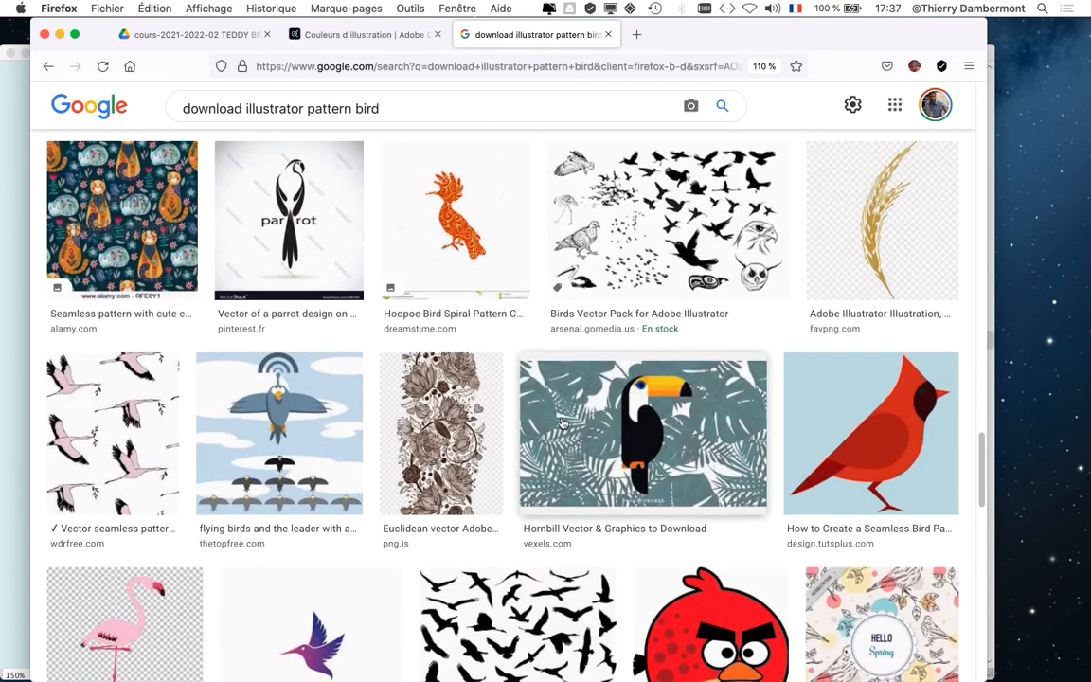
- Browse further down the "download illustrator pattern bird" image results for more seamless bird patterns
scroll(558, 425, "down", 10)
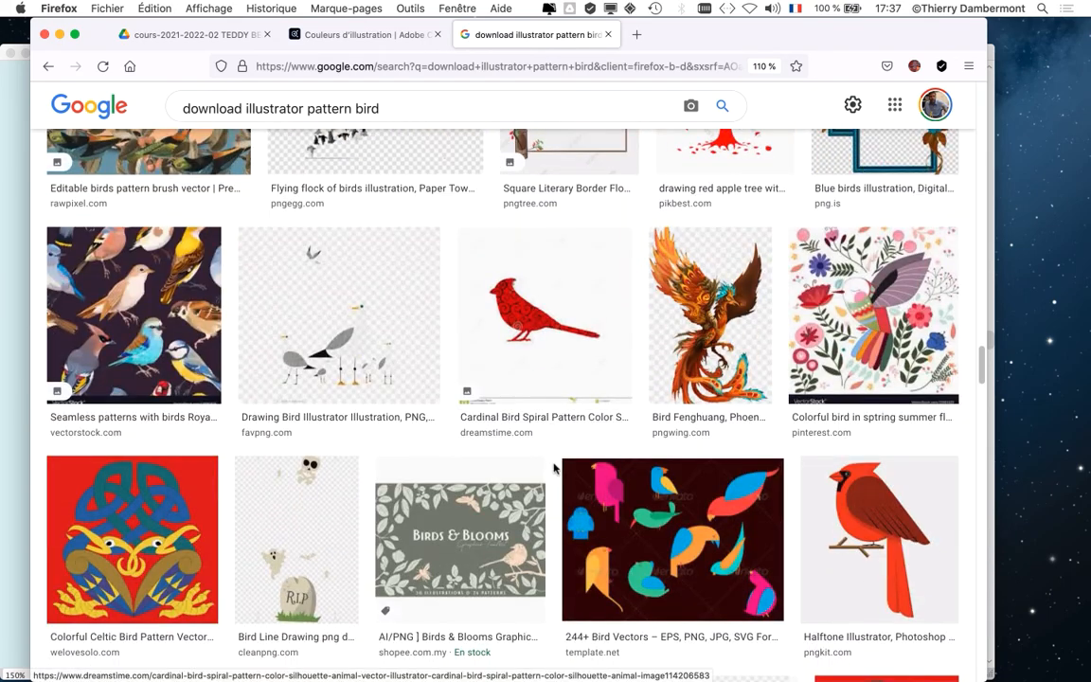
scroll(548, 463, "down", 5)
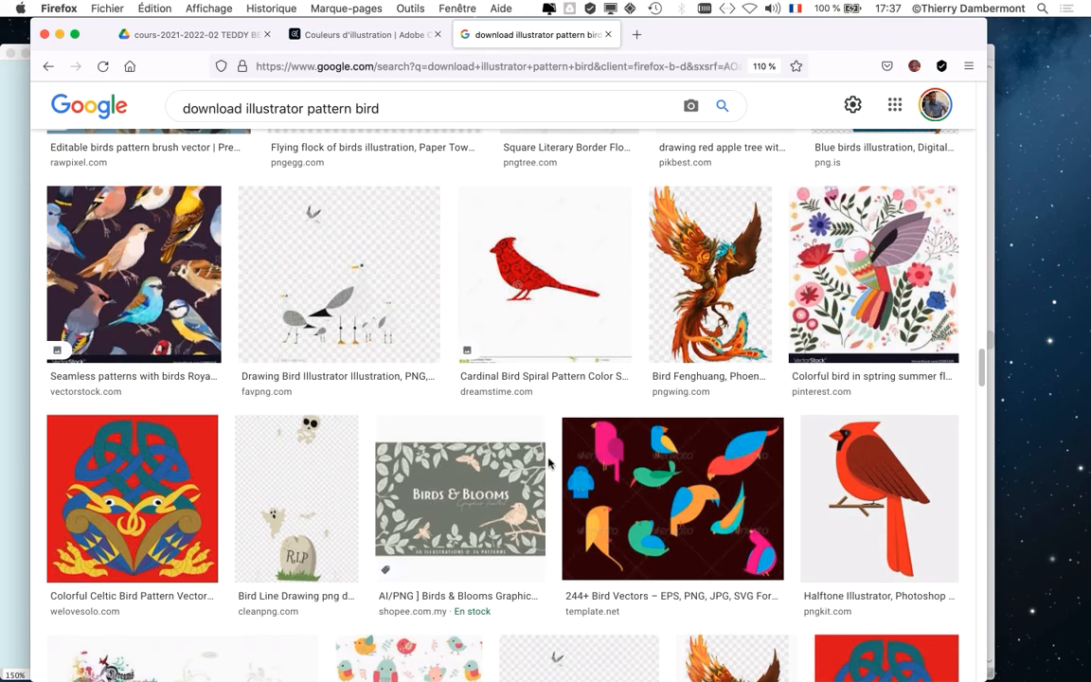
scroll(547, 466, "down", 10)
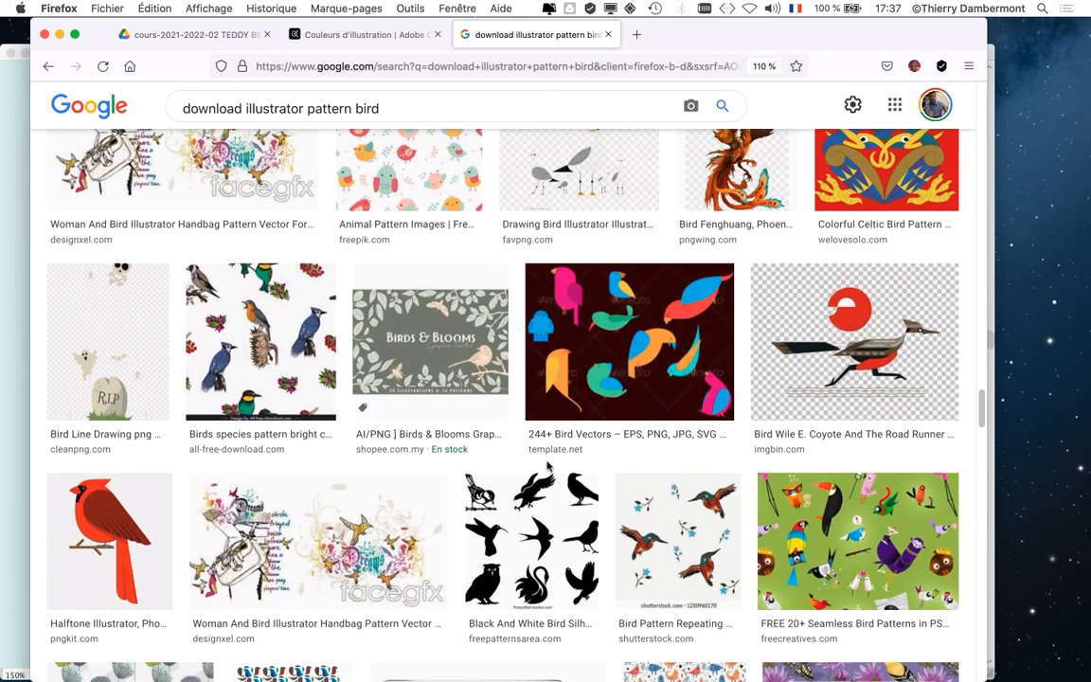
scroll(548, 463, "down", 9)
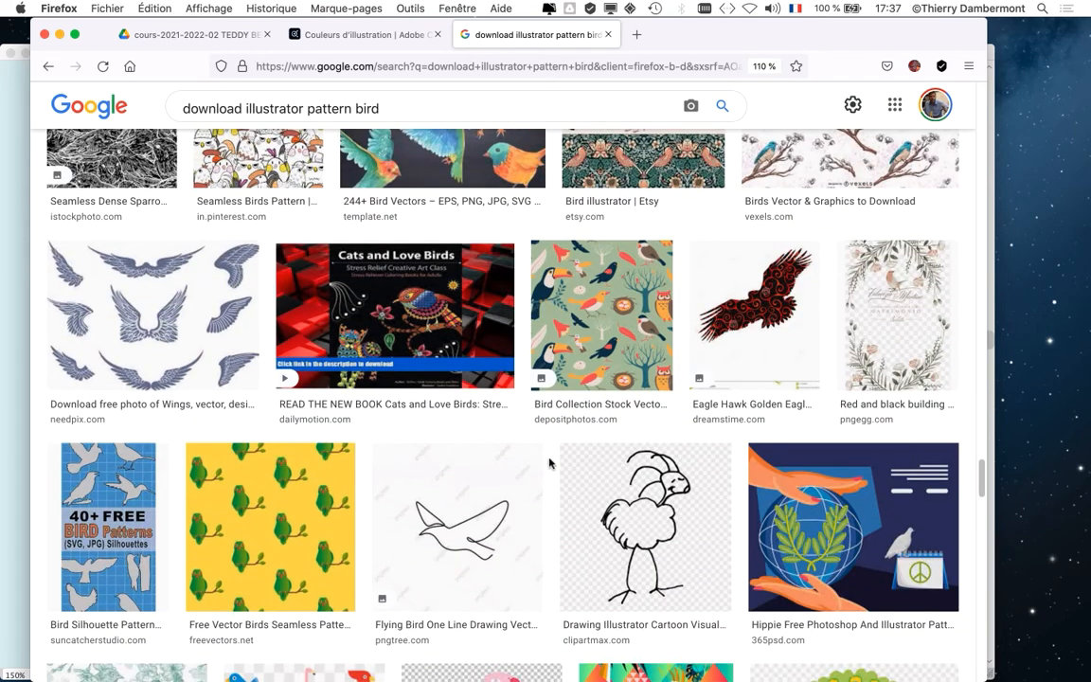
scroll(548, 459, "down", 2)
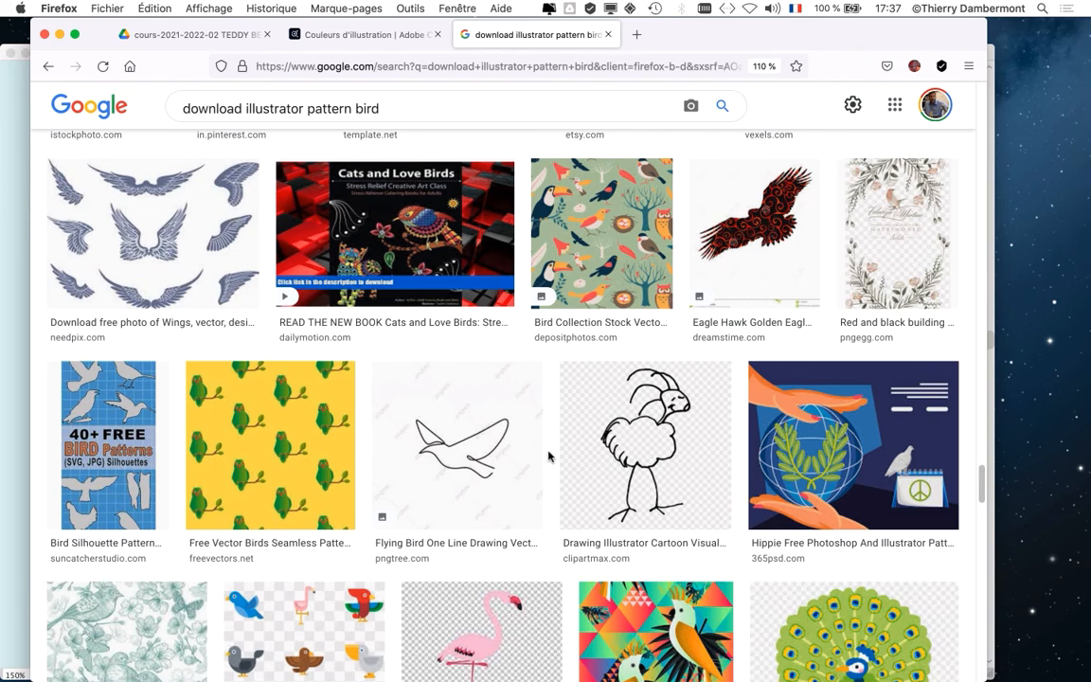
scroll(549, 458, "down", 9)
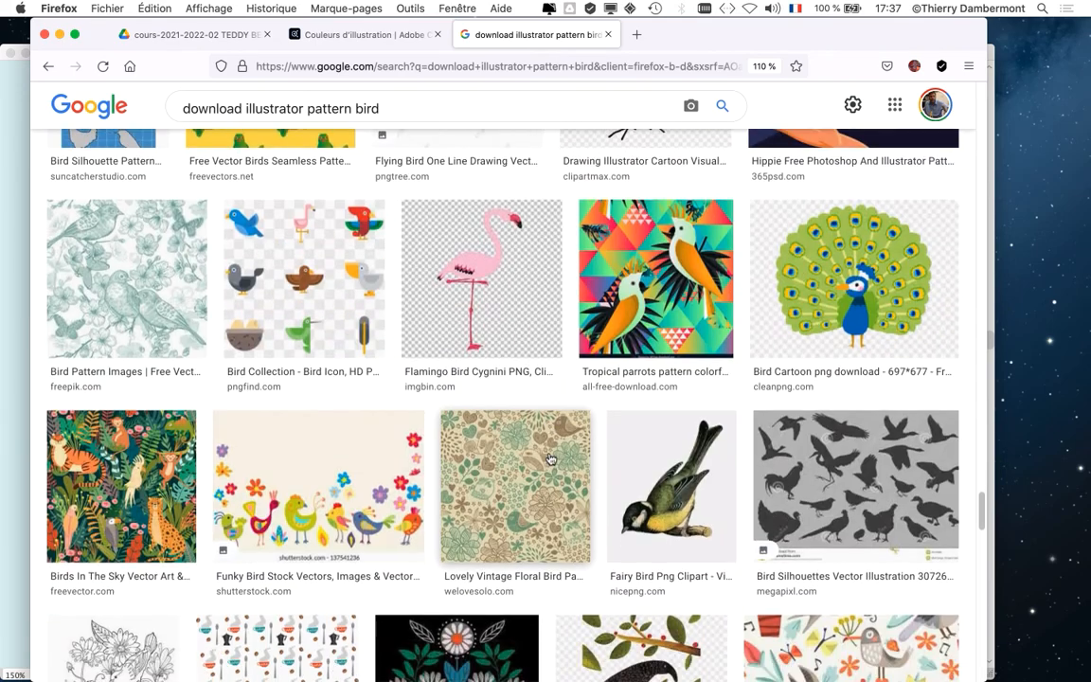
scroll(550, 460, "down", 11)
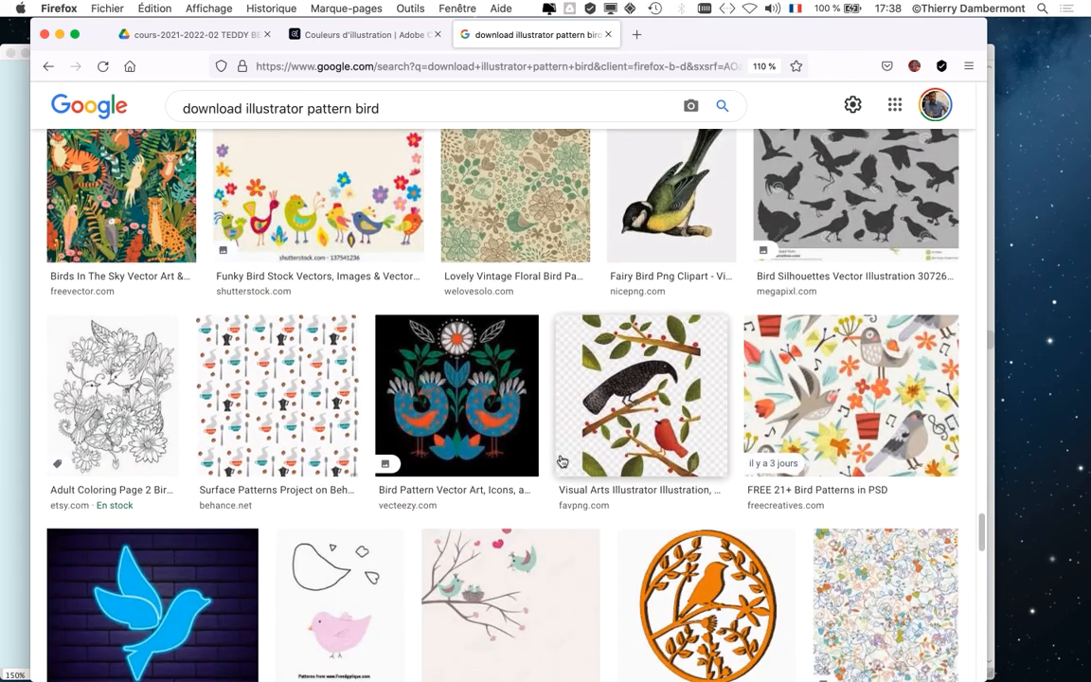
scroll(561, 461, "down", 9)
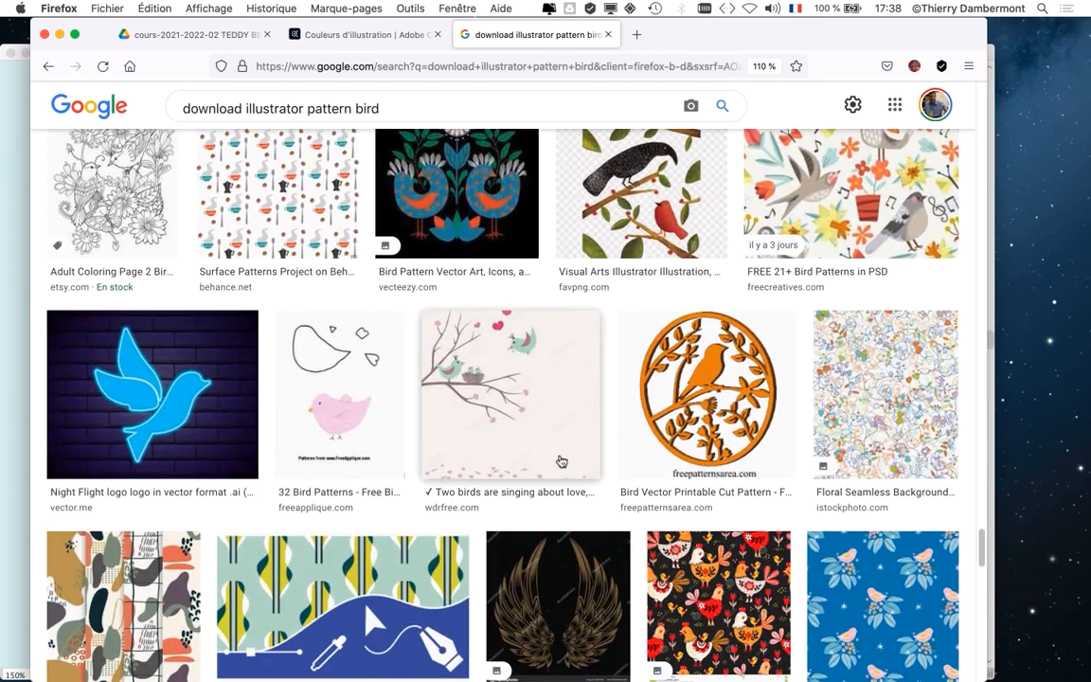
scroll(560, 462, "down", 12)
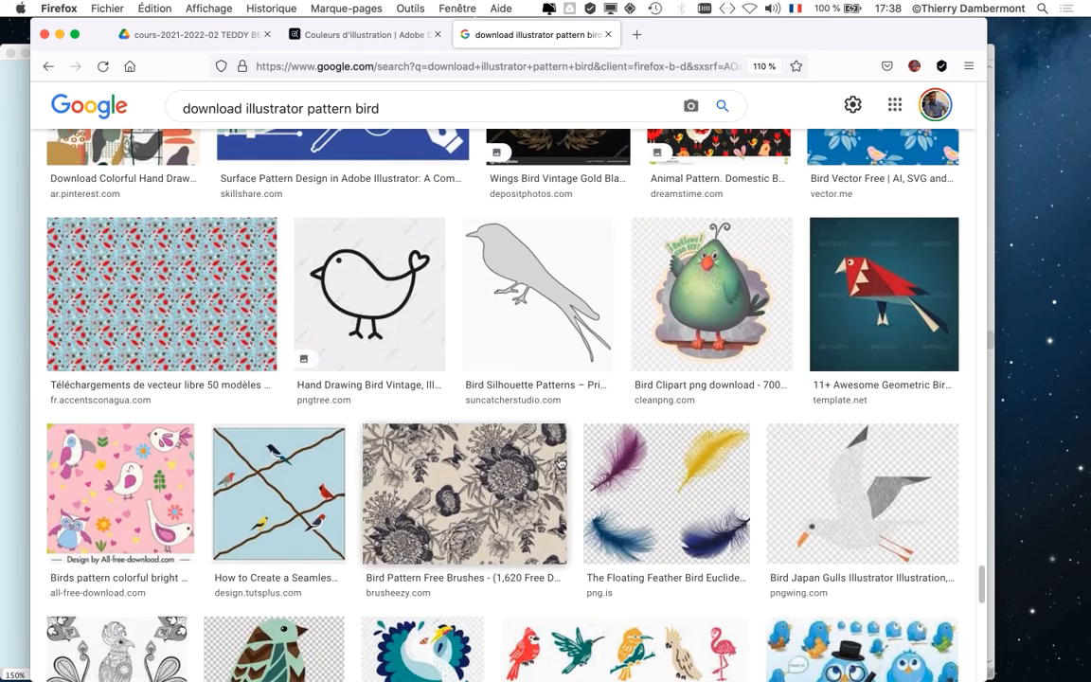
scroll(561, 462, "down", 12)
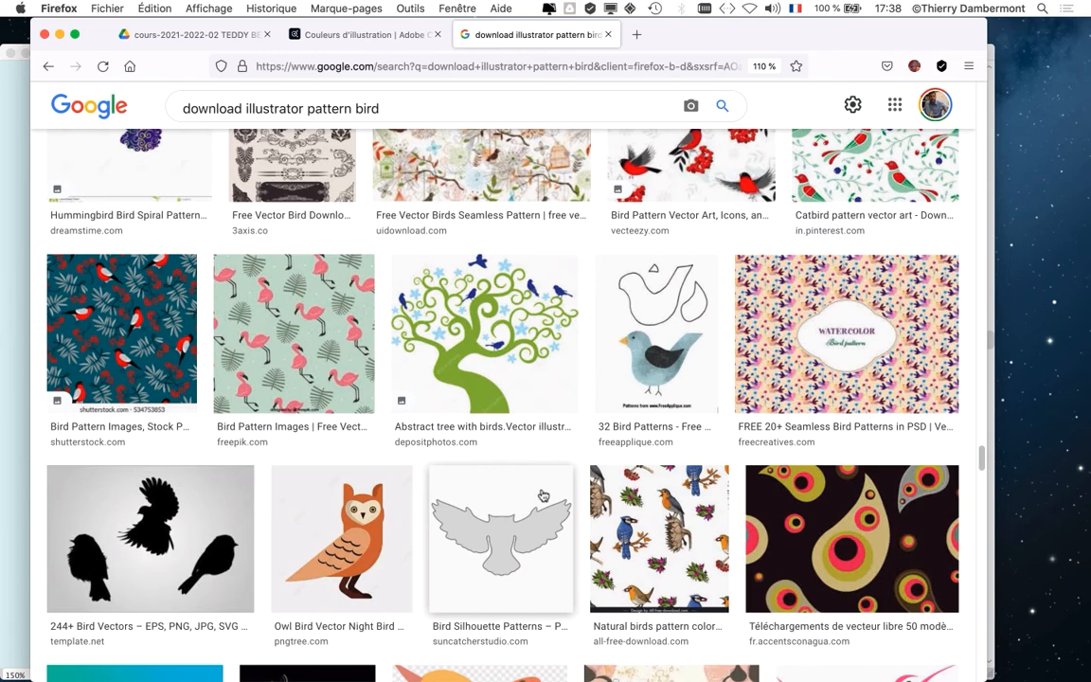
scroll(543, 495, "down", 8)
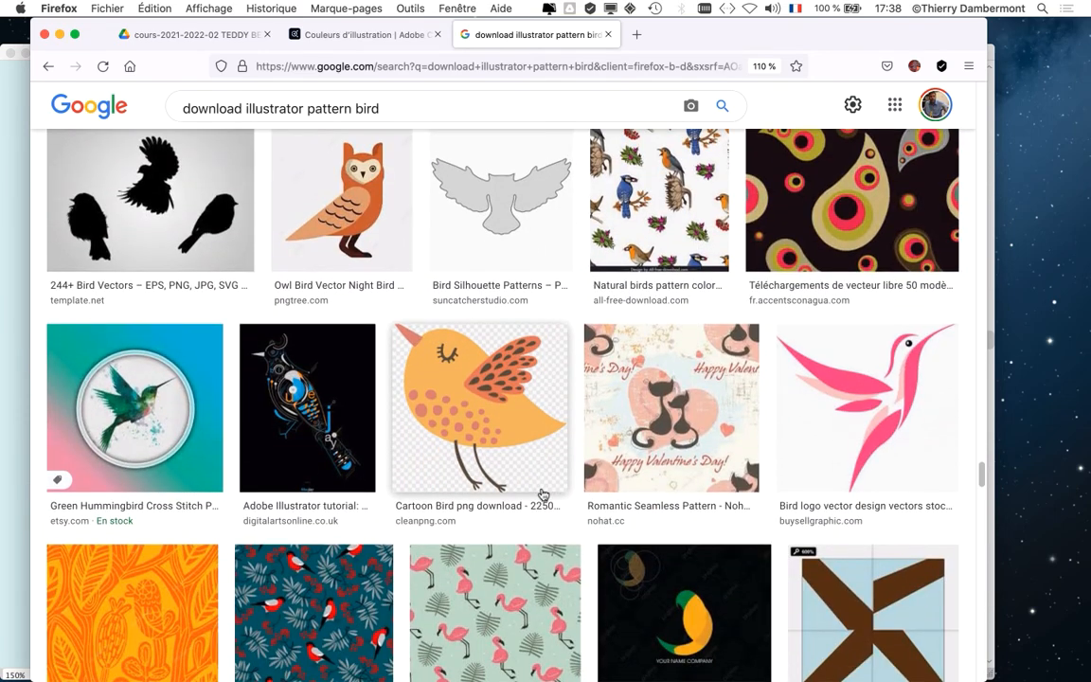
- Switch back to Illustrator and deselect the head to view the whole textured bear
key("super+Tab")
scroll(600, 271, "down", 2)
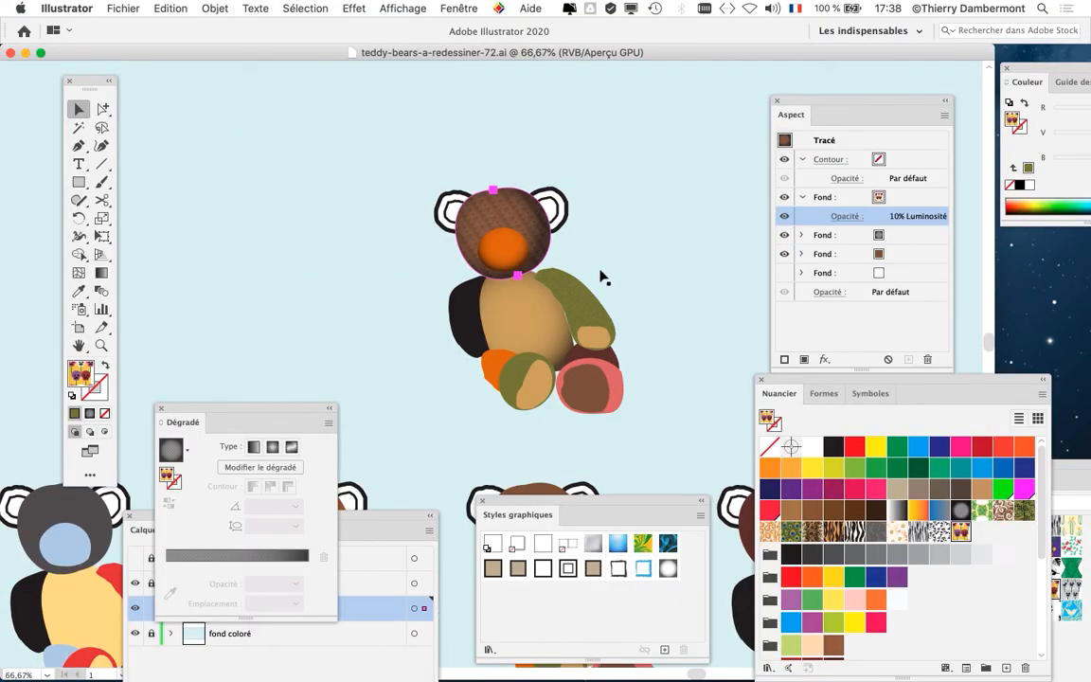
left_click_drag(400, 315, 287, 260)
left_click(296, 172)
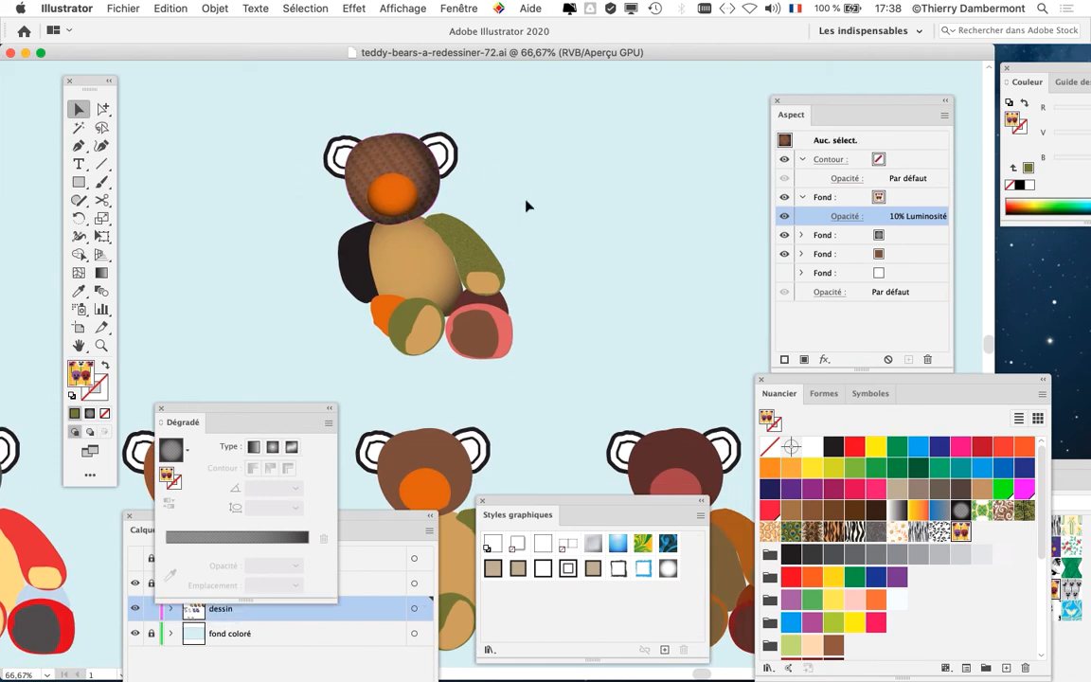
scroll(479, 168, "up", 2)
scroll(475, 162, "down", 1)
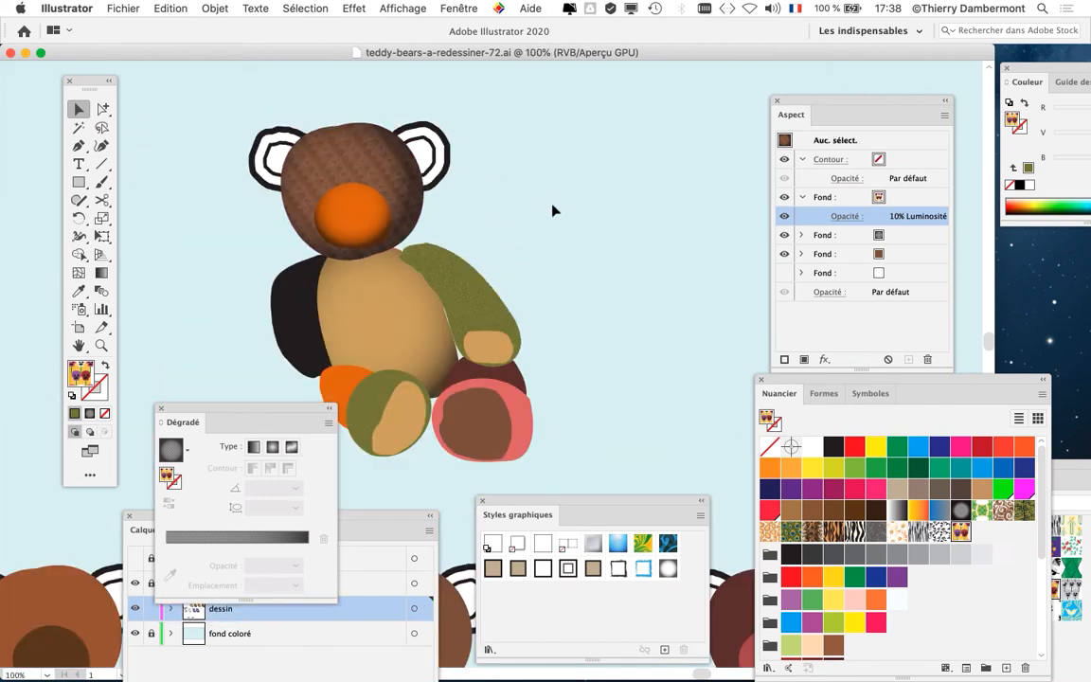
- Select the ear beside the green arm and examine its appearance attributes next to the textured head
scroll(552, 204, "down", 1)
left_click_drag(599, 270, 582, 294)
scroll(507, 249, "down", 1)
scroll(462, 187, "up", 2)
scroll(480, 197, "up", 2)
left_click(437, 163)
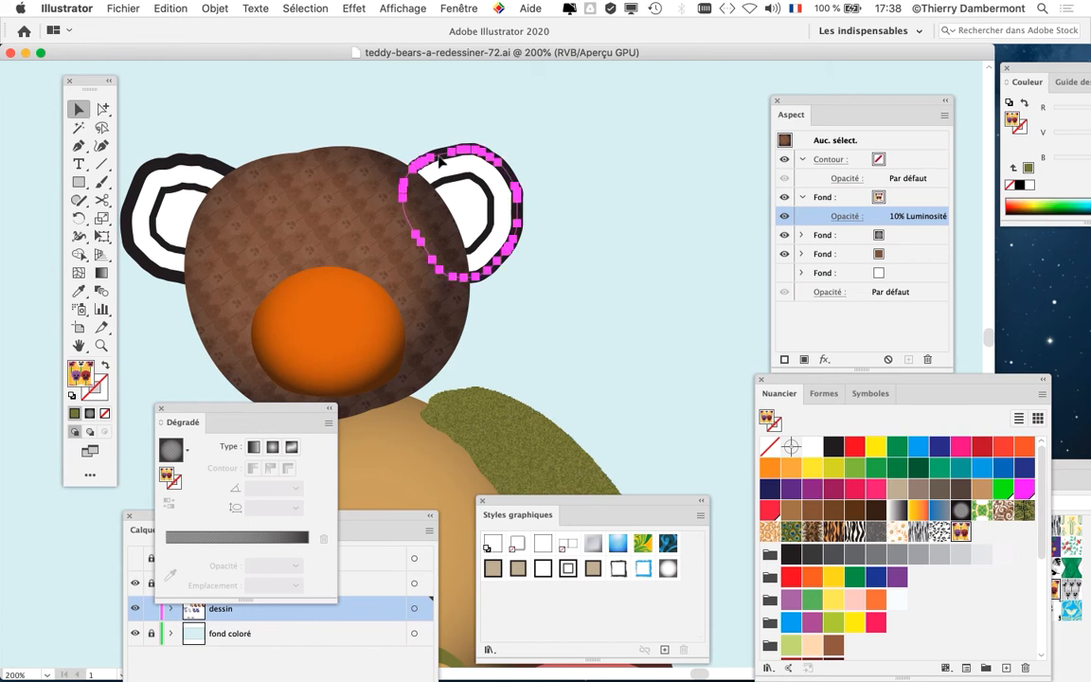
scroll(439, 161, "left", 5)
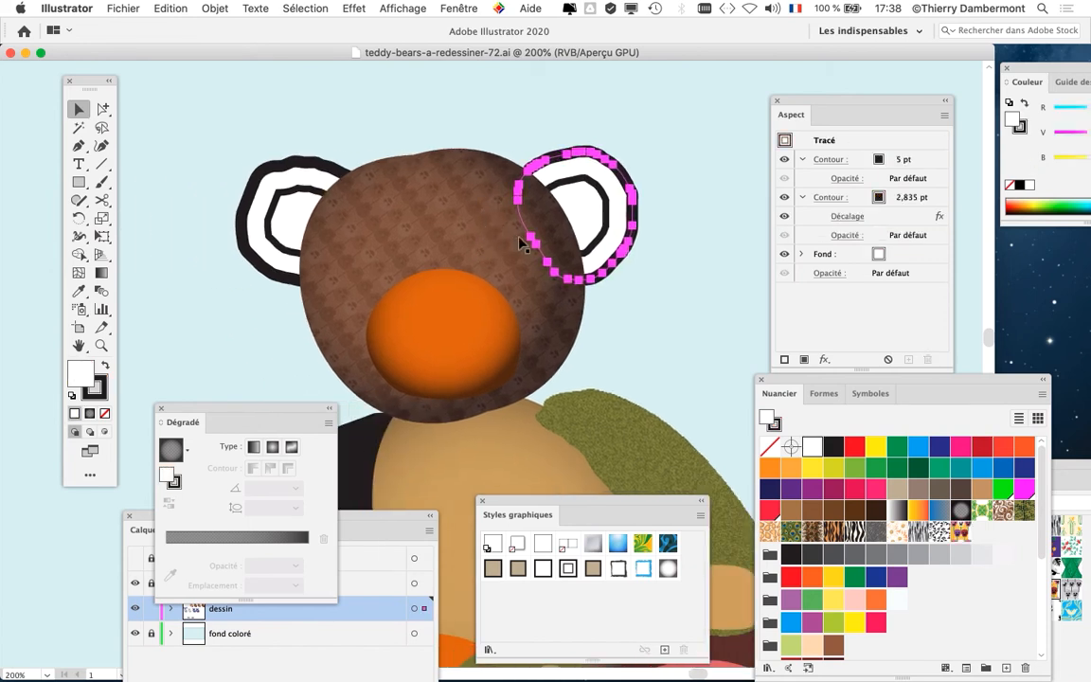
scroll(511, 264, "right", 5)
scroll(511, 263, "down", 3)
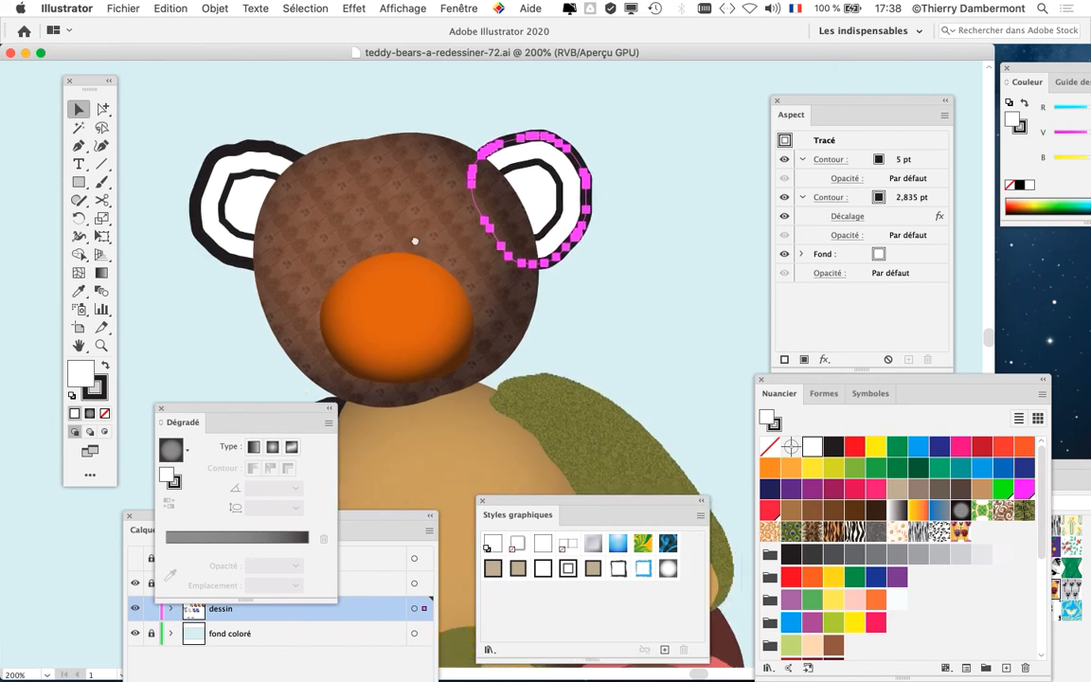
- Select the bear's textured head and examine its pattern and shading up close
left_click_drag(613, 502, 551, 398)
left_click(360, 158)
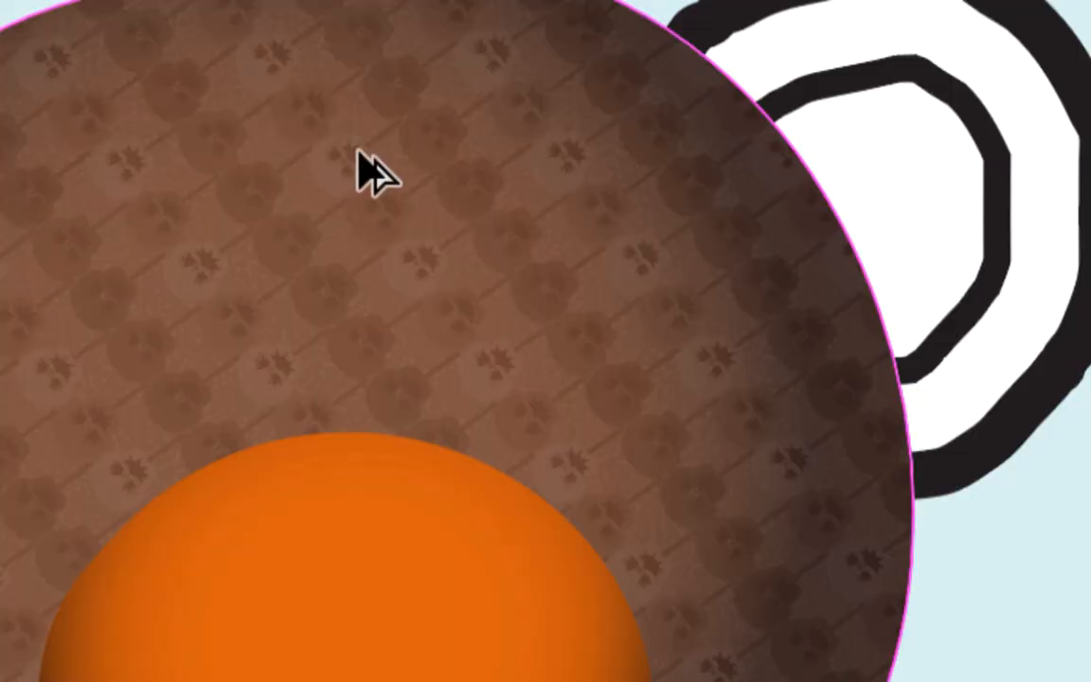
scroll(357, 151, "down", 5)
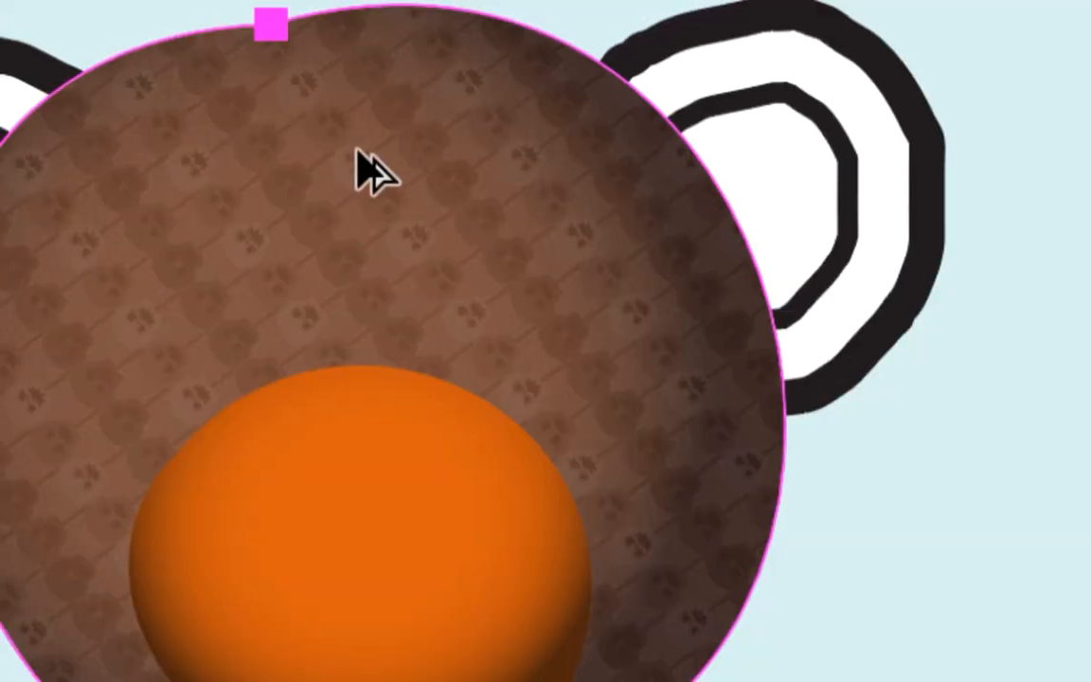
scroll(354, 143, "up", 3)
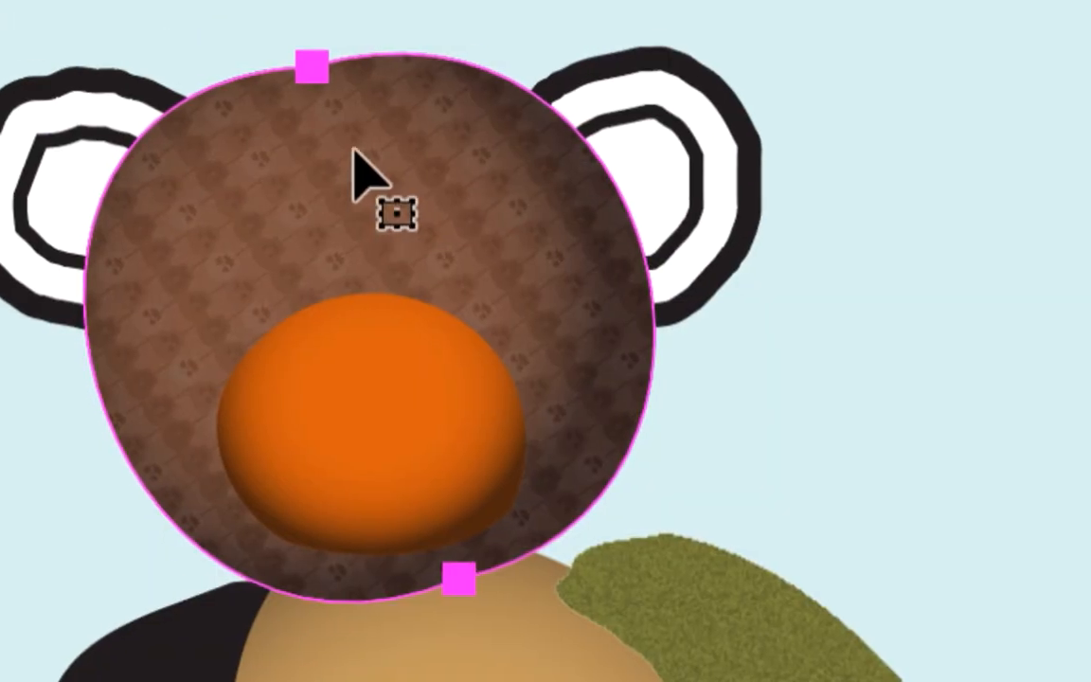
left_click(358, 126)
scroll(354, 131, "down", 1)
left_click(353, 135)
scroll(351, 141, "down", 1)
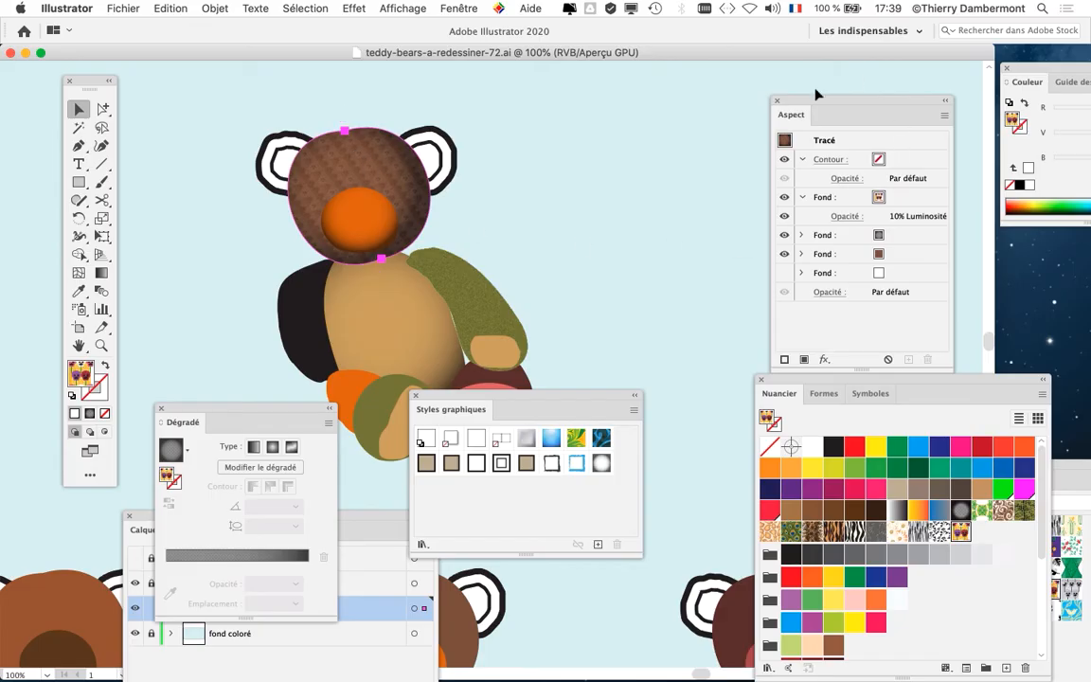
- Arrange the Appearance and Graphic Styles panels around the bear, and save the selected head's appearance as a new graphic style
left_click_drag(816, 95, 547, 582)
left_click_drag(499, 399, 641, 101)
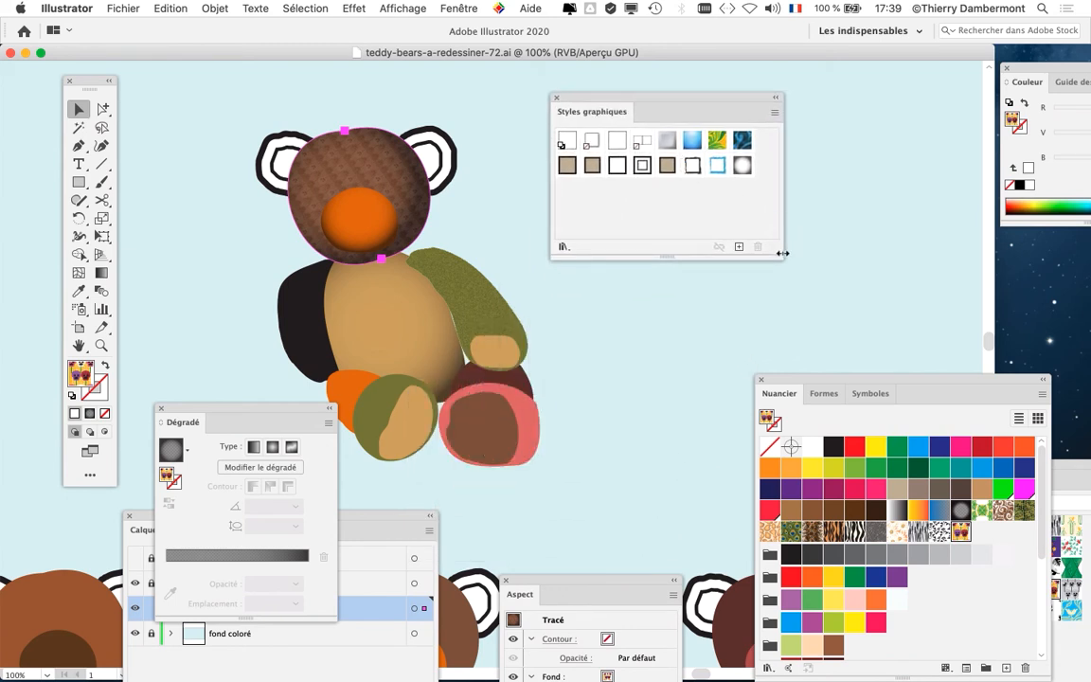
left_click_drag(782, 253, 753, 252)
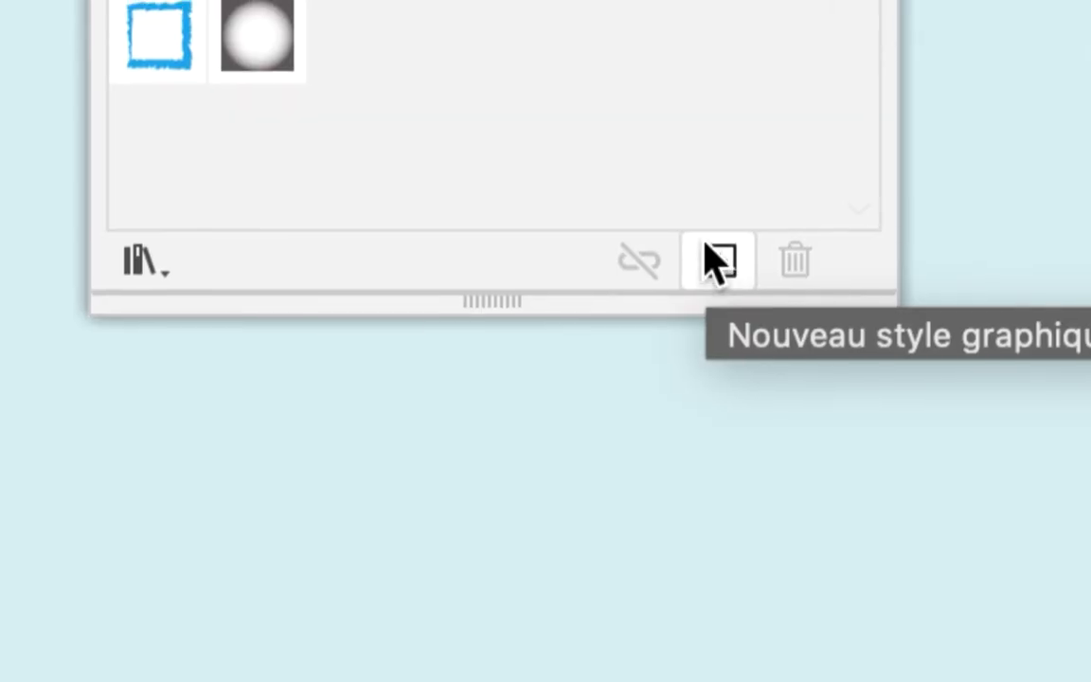
left_click(717, 260)
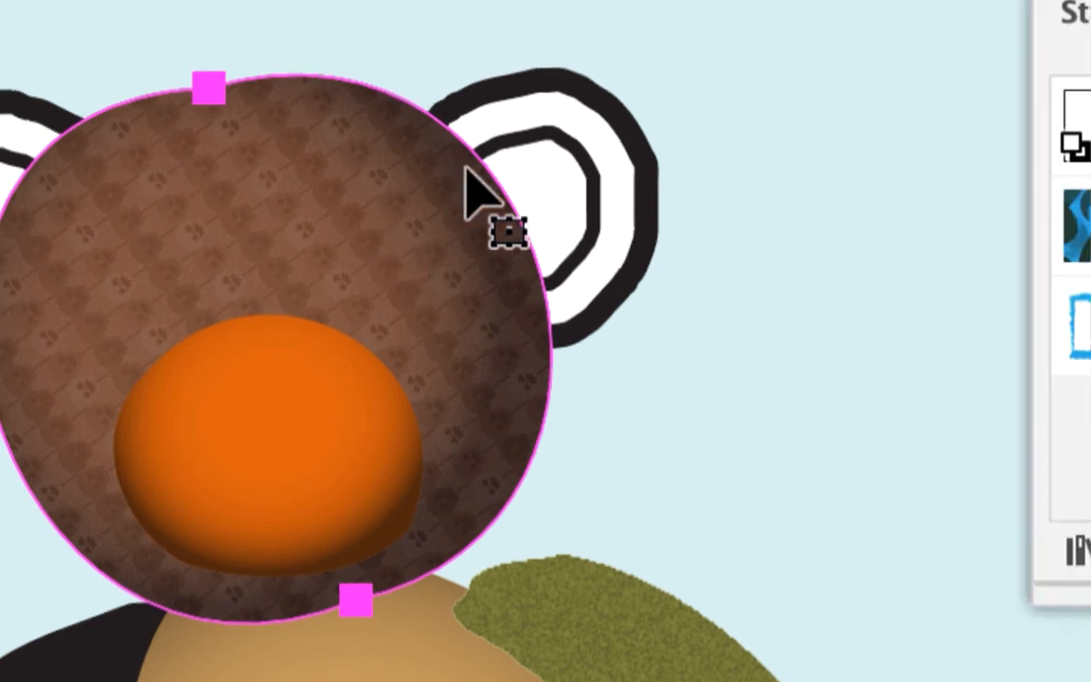
- Apply the new brown textured graphic style to both of the bear's ears and deselect them
left_click(620, 119)
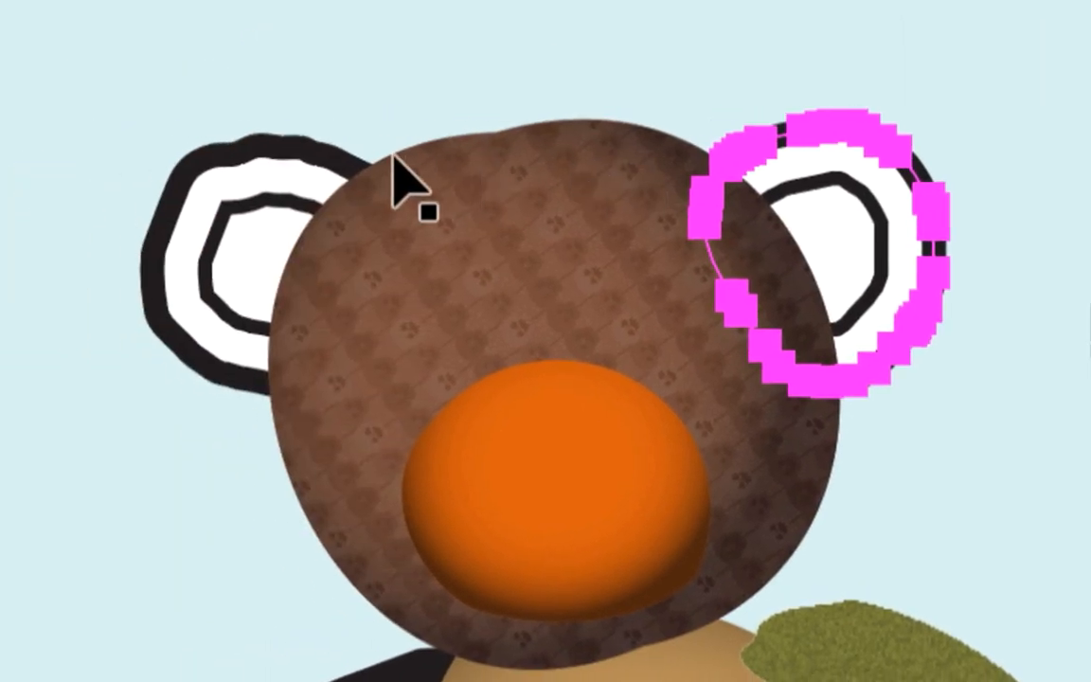
left_click(311, 175, "shift")
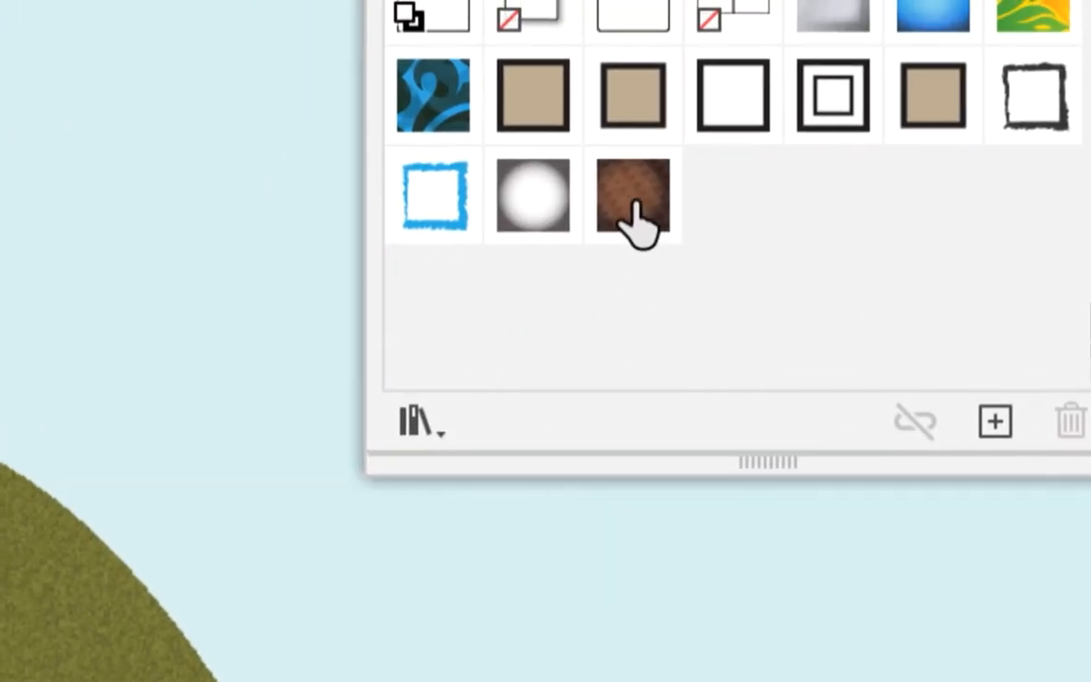
left_click(633, 213)
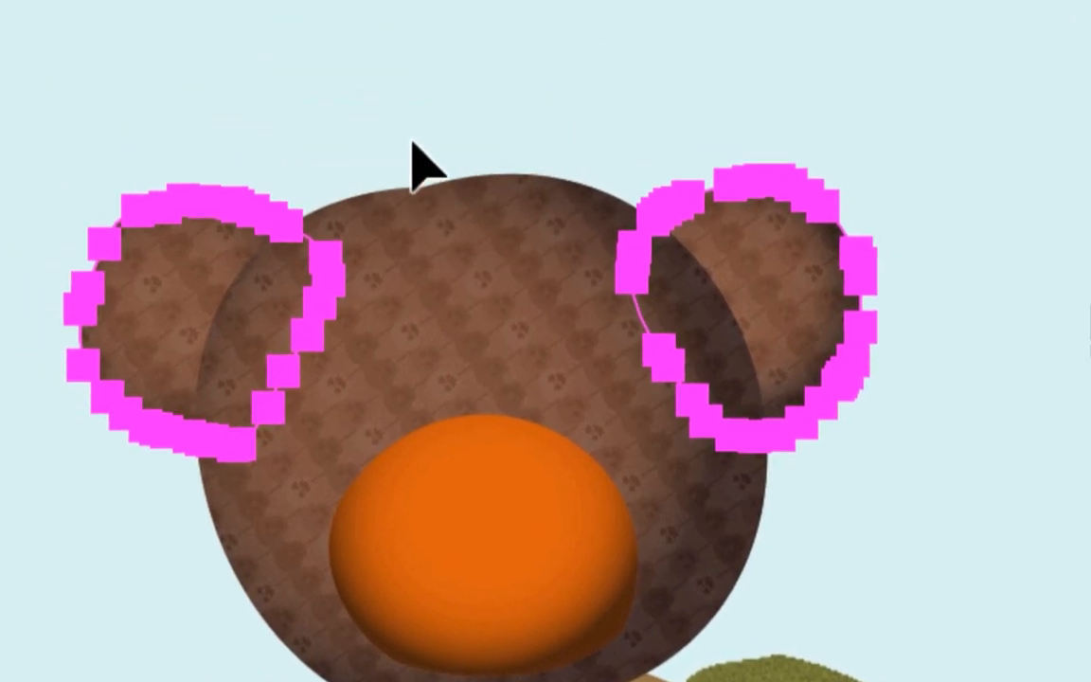
left_click(413, 144)
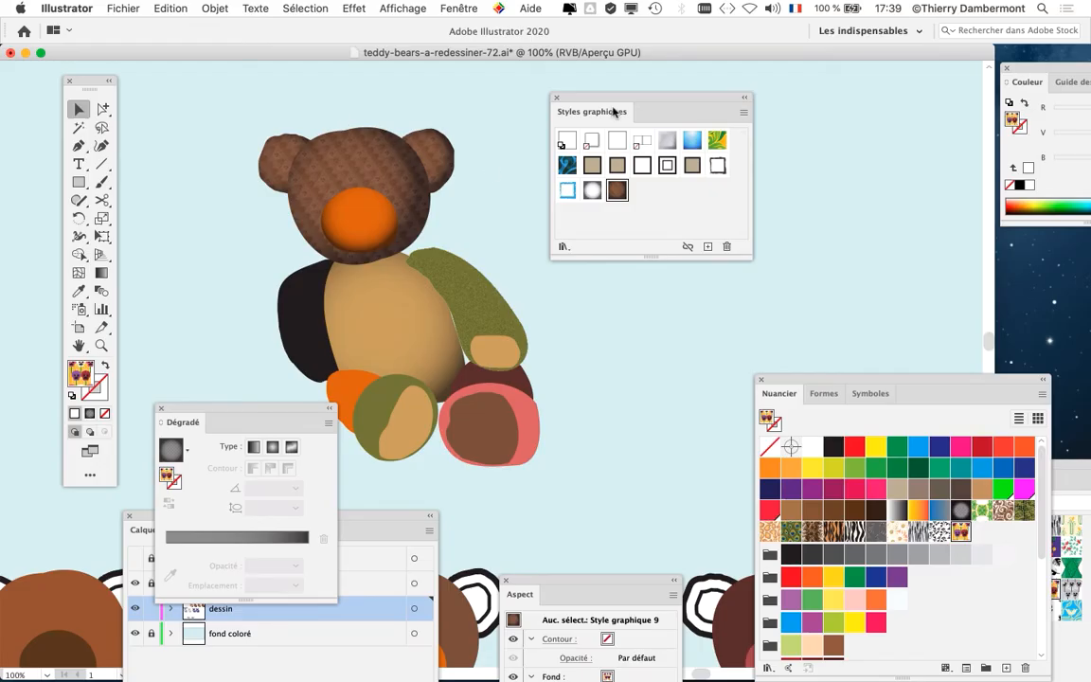
- Move the Graphic Styles panel away from the bear, apply the brown textured style to the orange muzzle and deselect it
left_click_drag(614, 112, 781, 116)
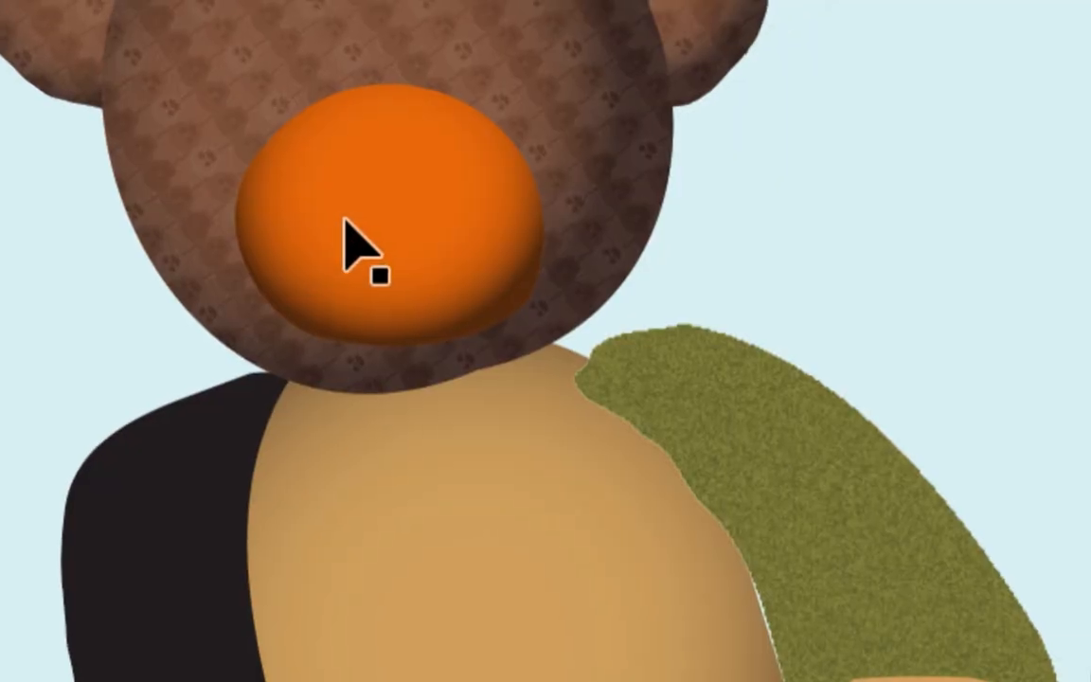
left_click(341, 233)
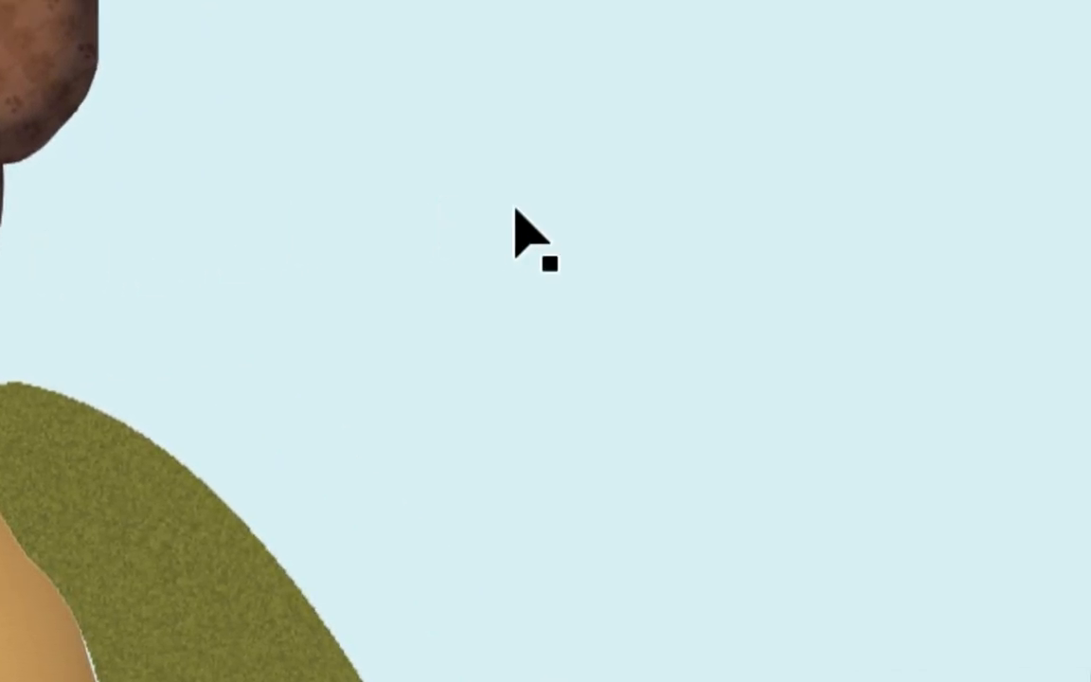
left_click(694, 203)
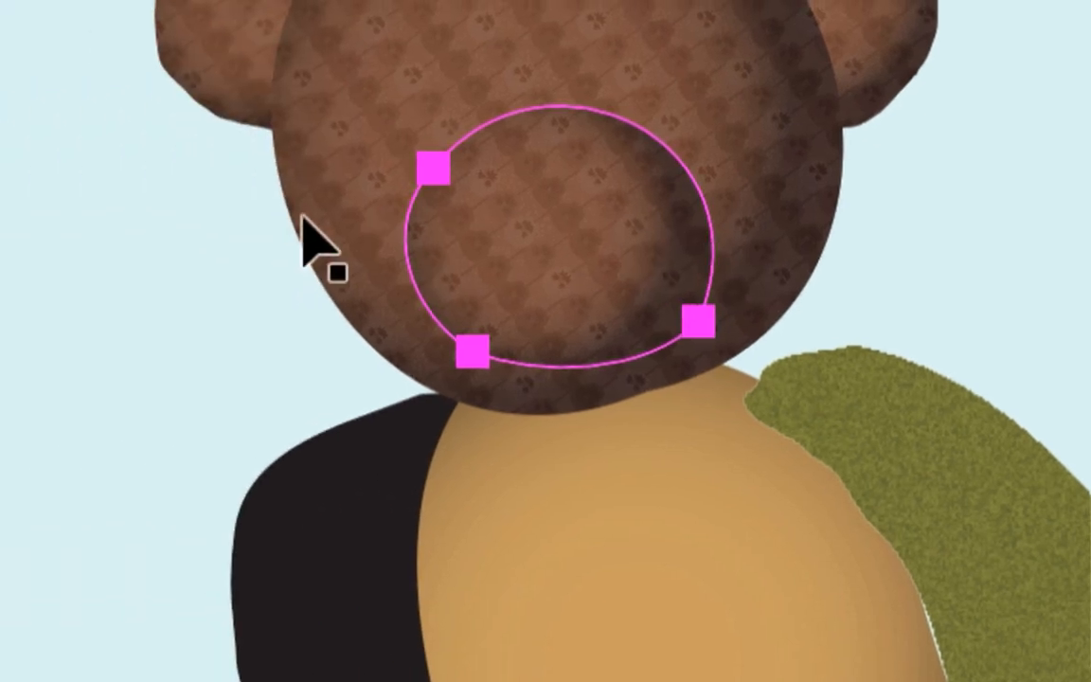
left_click(279, 219)
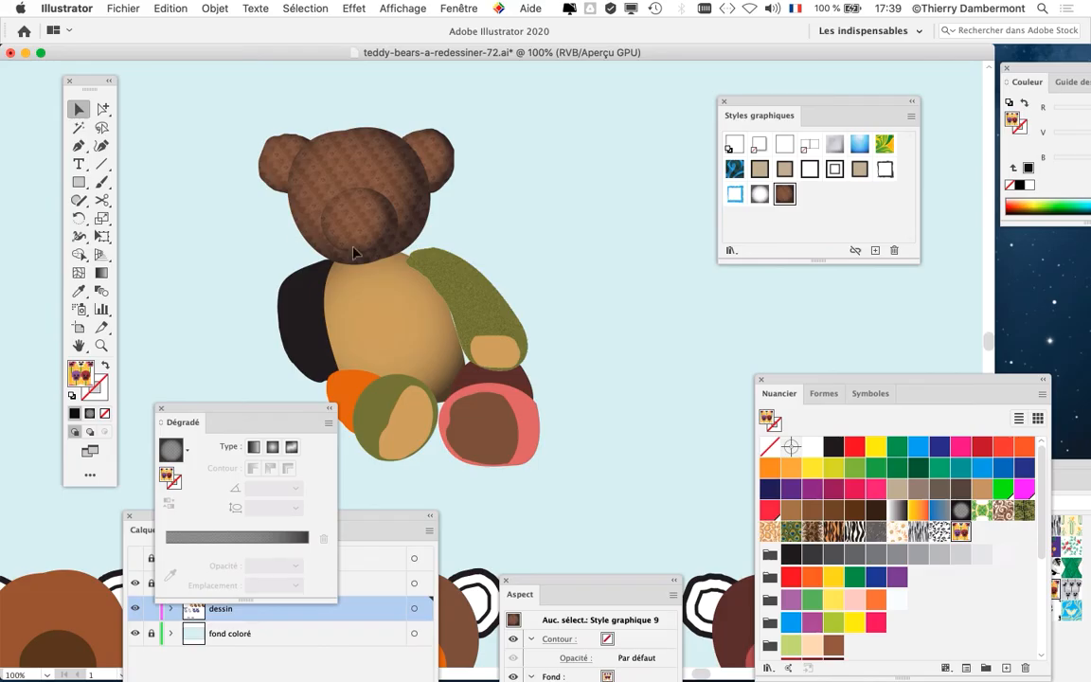
- Save the document as a new version named teddy-bears-a-redessiner-73.ai in the teddy bear 18 folder
scroll(581, 309, "down", 1)
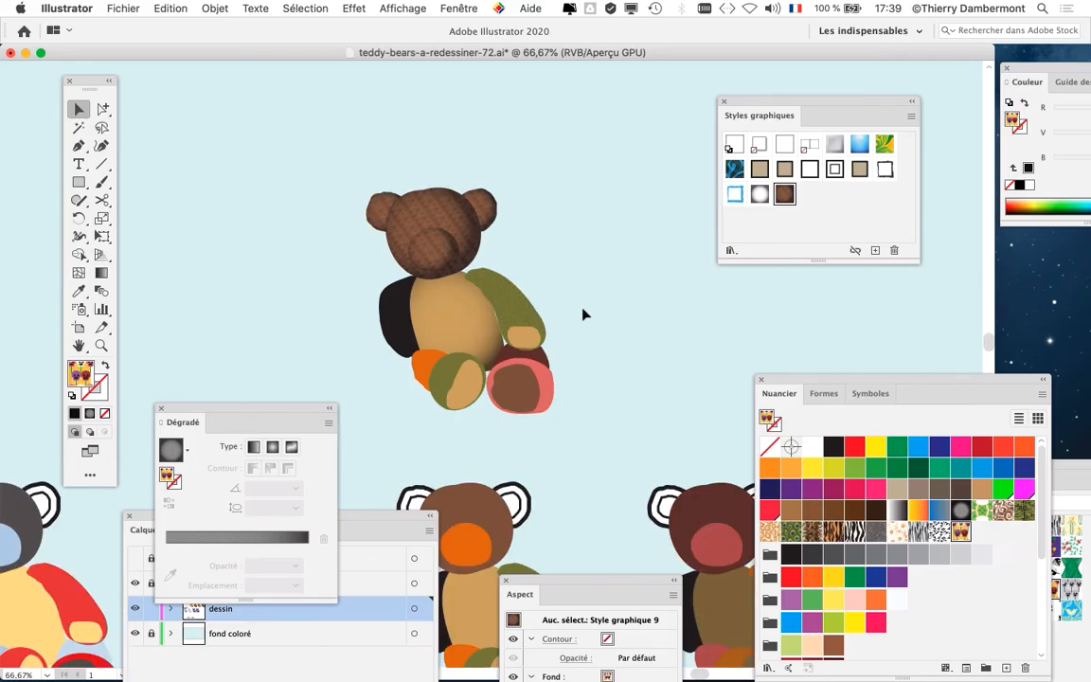
left_click_drag(576, 253, 499, 214)
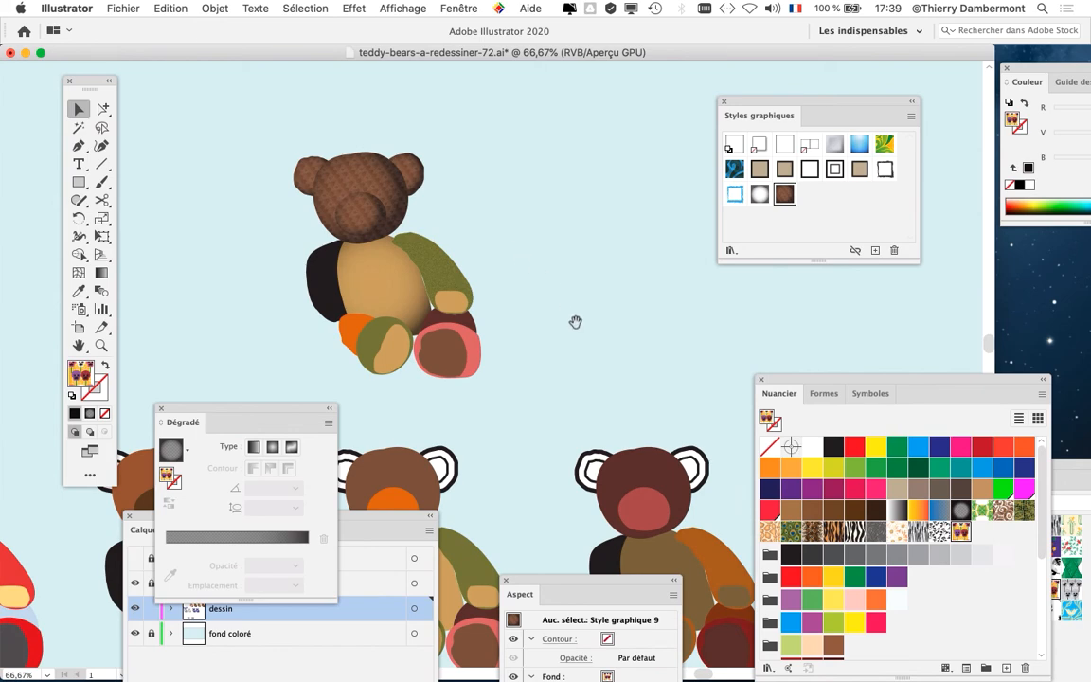
left_click_drag(575, 321, 550, 286)
left_click(110, 8)
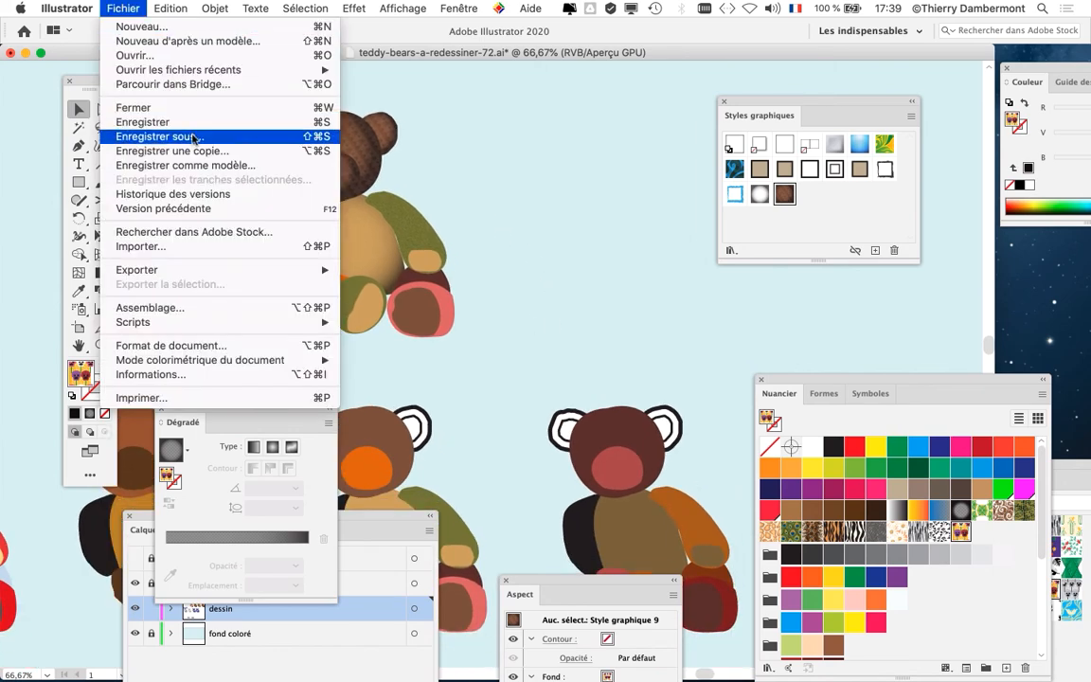
left_click(177, 136)
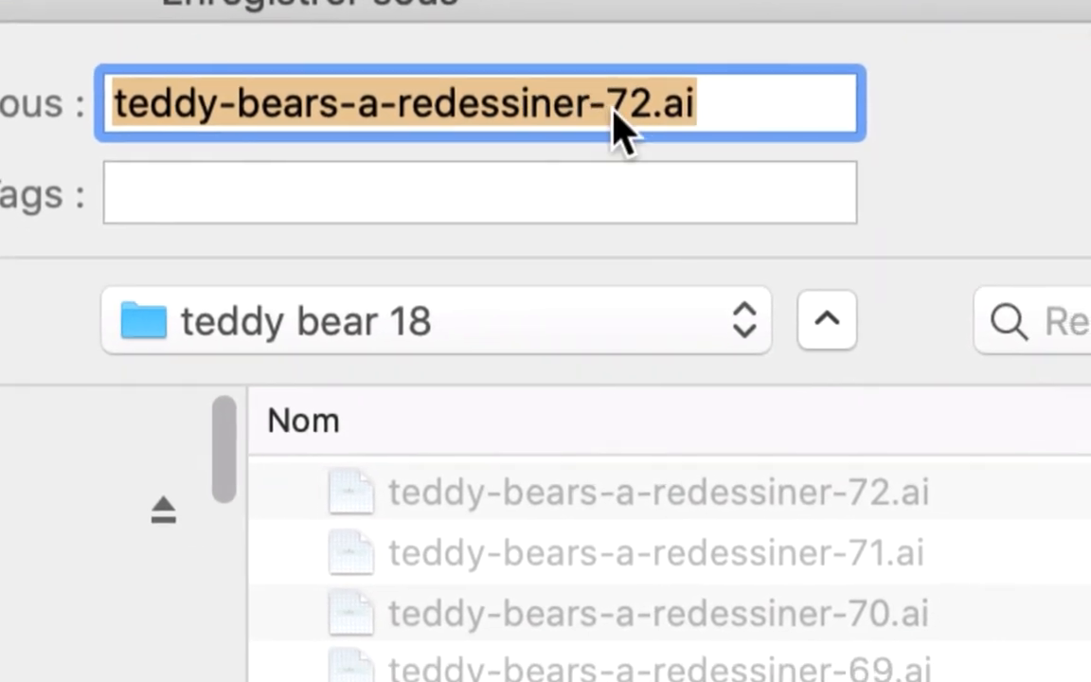
left_click(625, 114)
key("shift+Right")
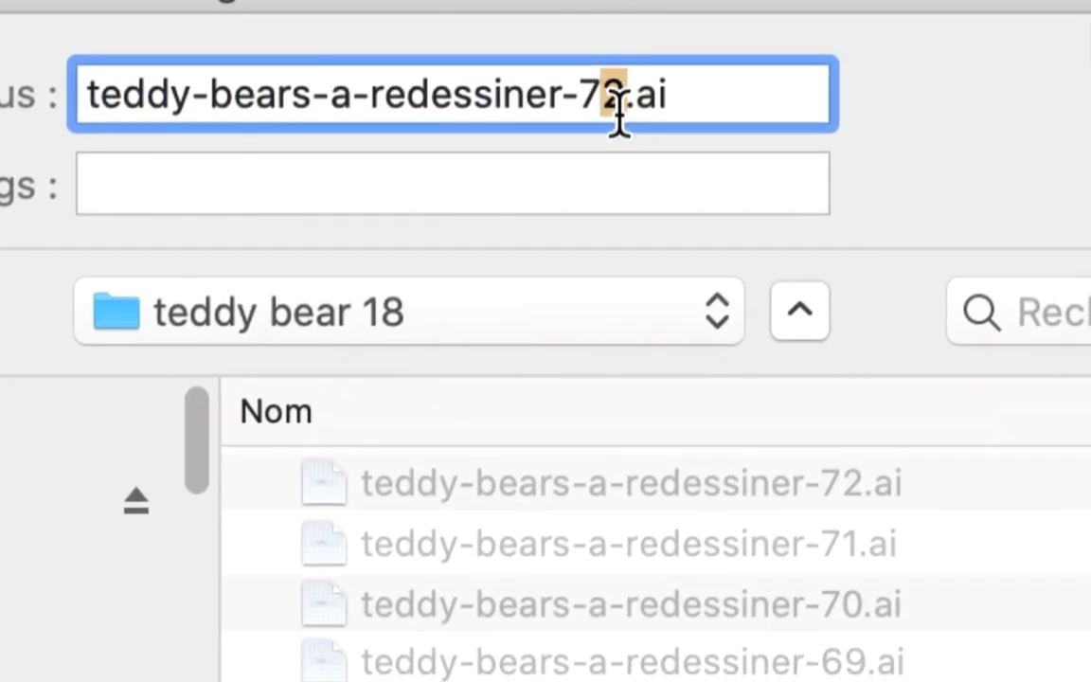
type("3")
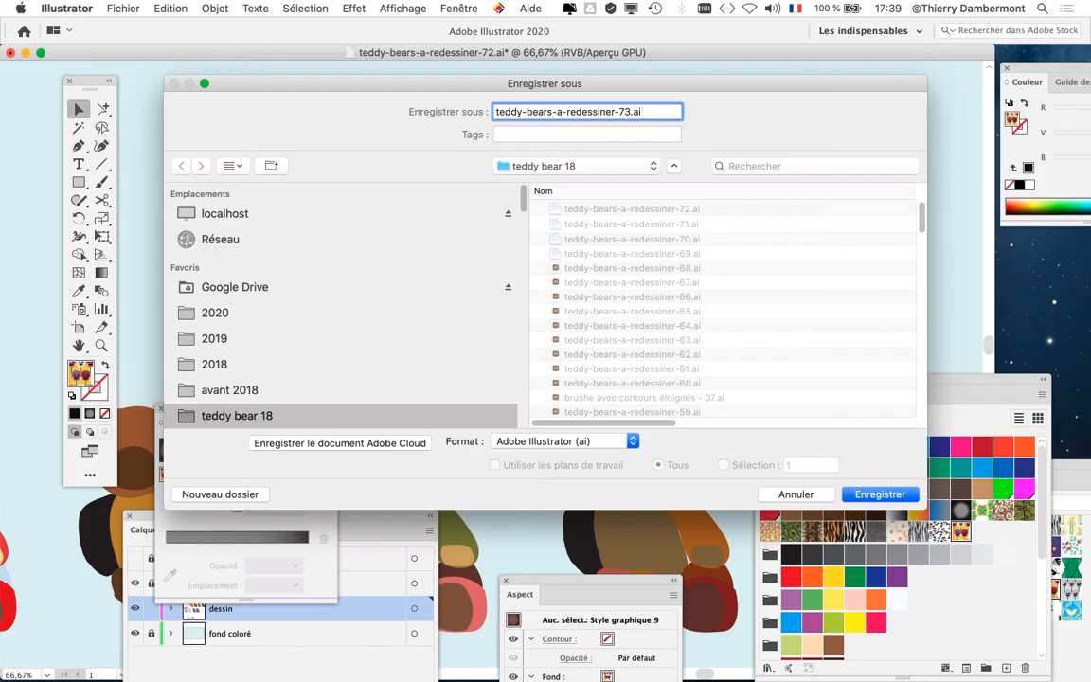
key("Return")
key("Return")
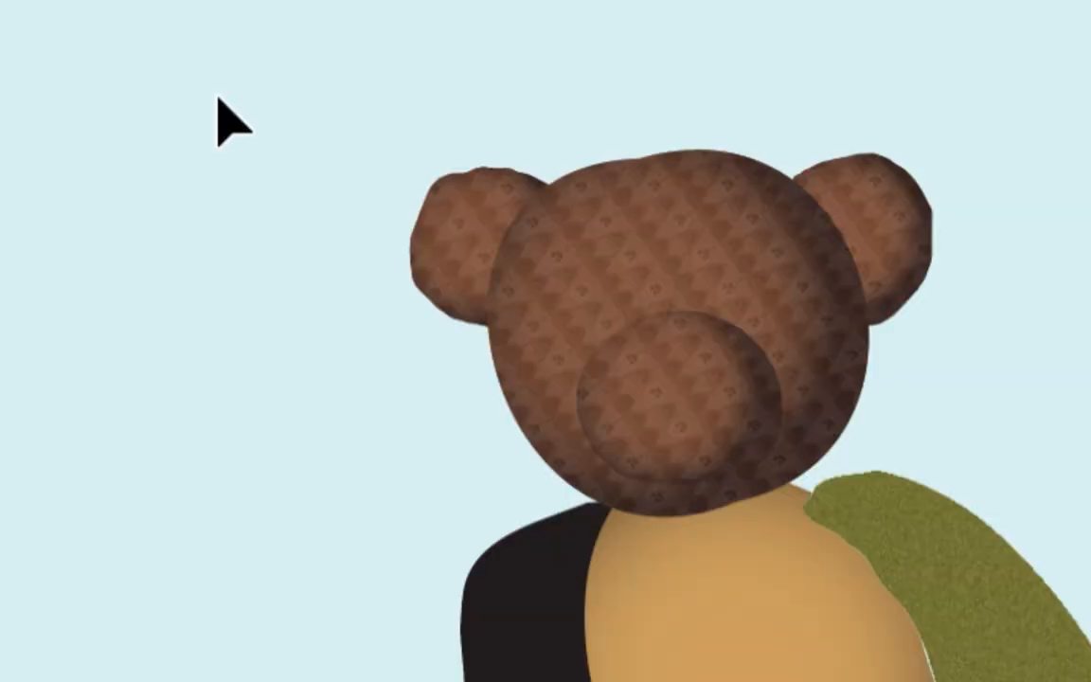
- Select all parts of the textured teddy bear and copy them
left_click_drag(220, 102, 413, 303)
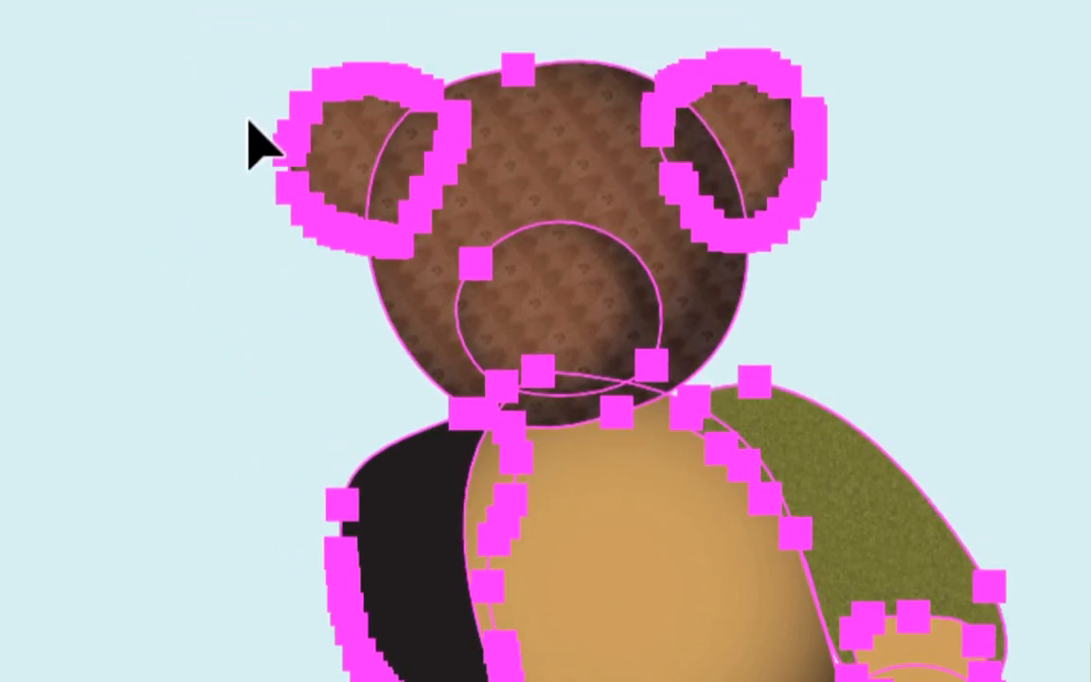
left_click(237, 102)
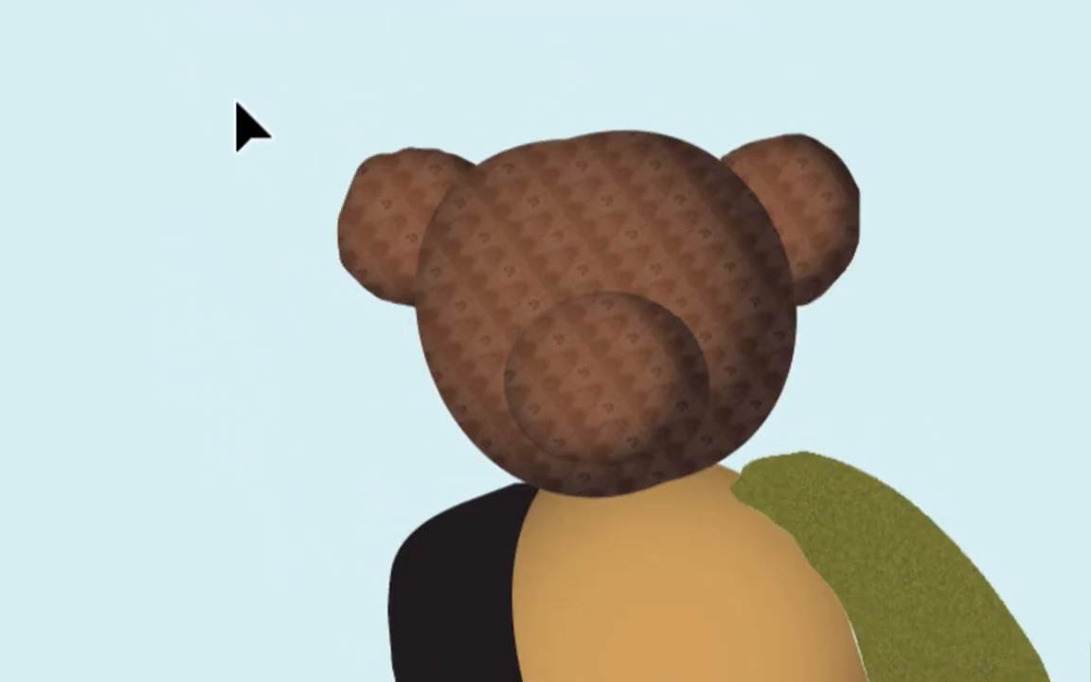
left_click_drag(237, 103, 431, 302)
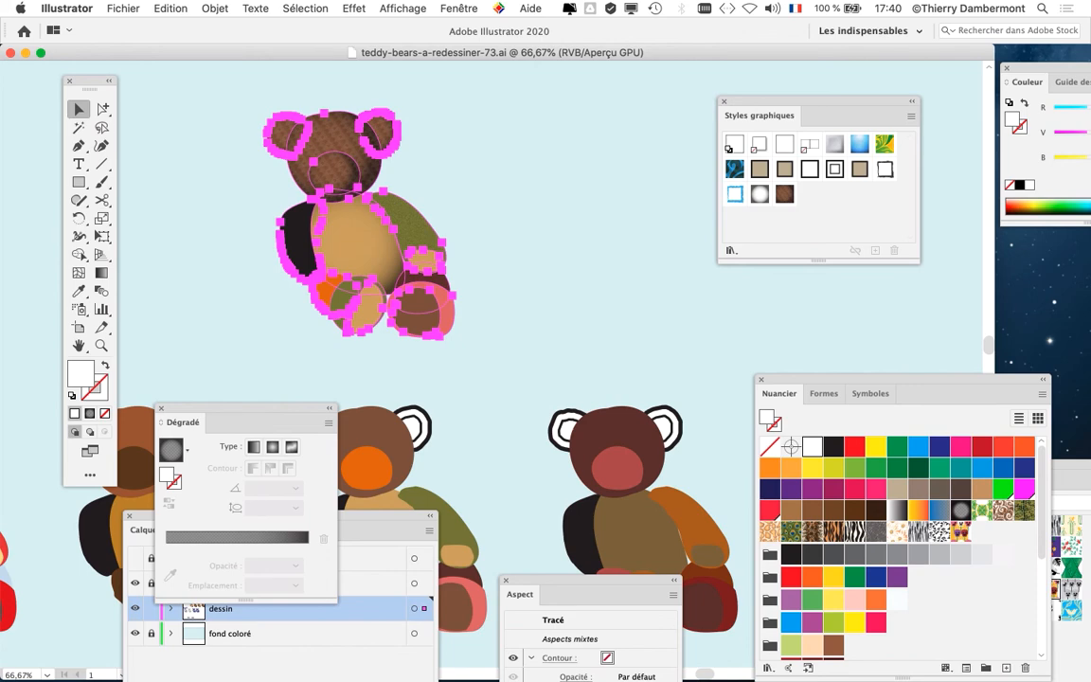
- Create a new print document in Letter format, 215.9 x 279.4 mm, with the colour mode set to RGB
left_click(123, 8)
left_click(142, 25)
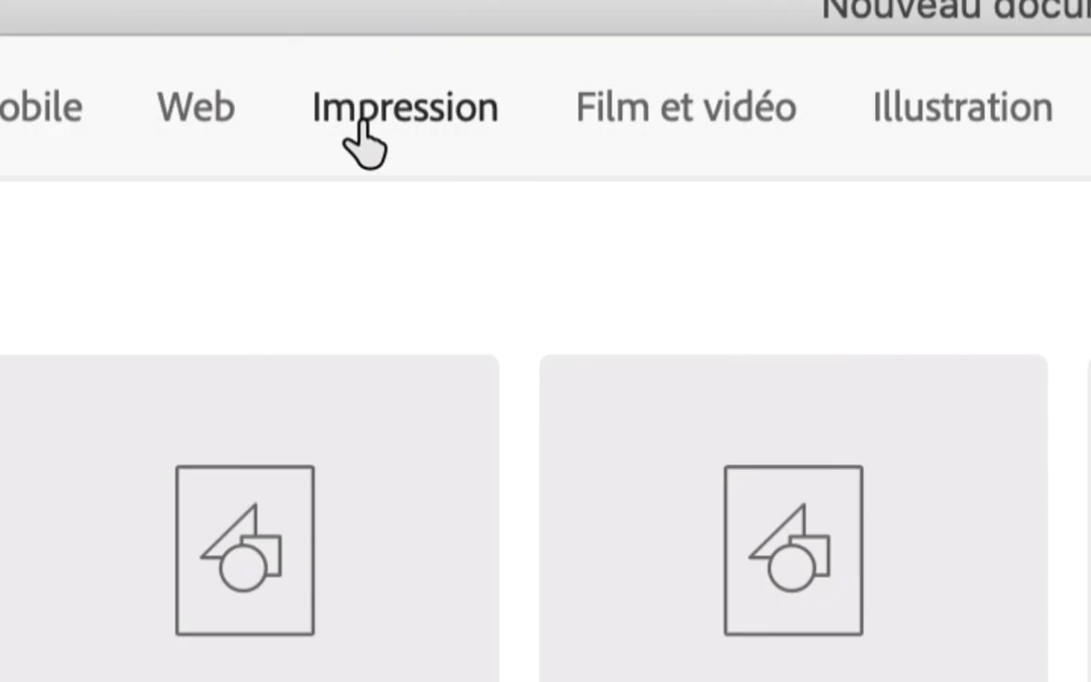
left_click(365, 144)
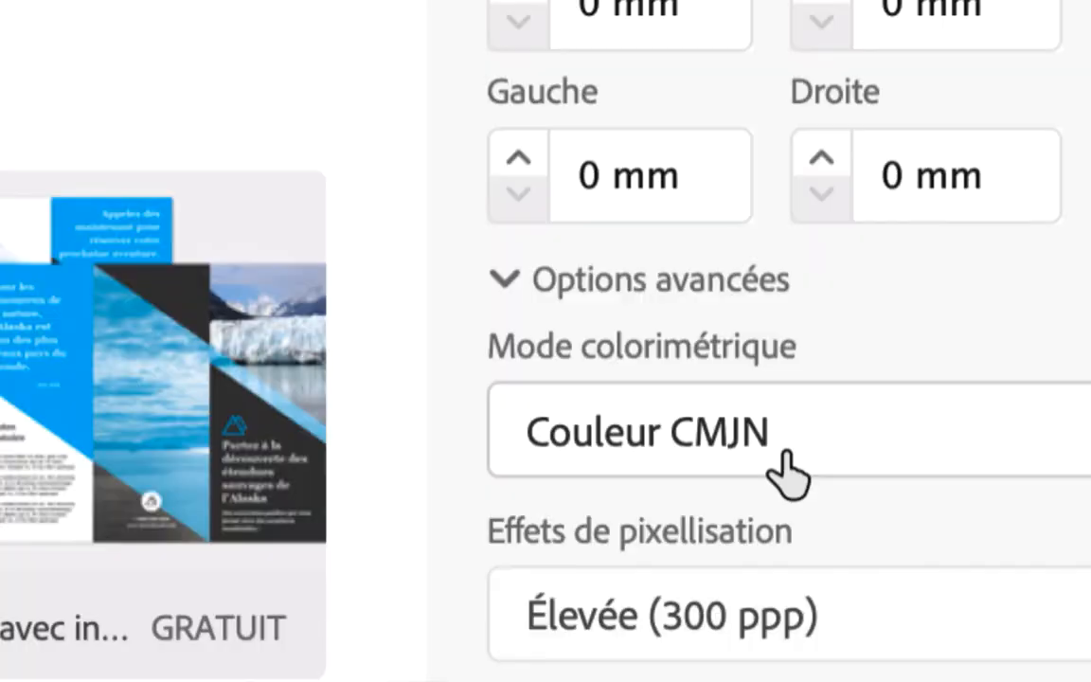
left_click(784, 455)
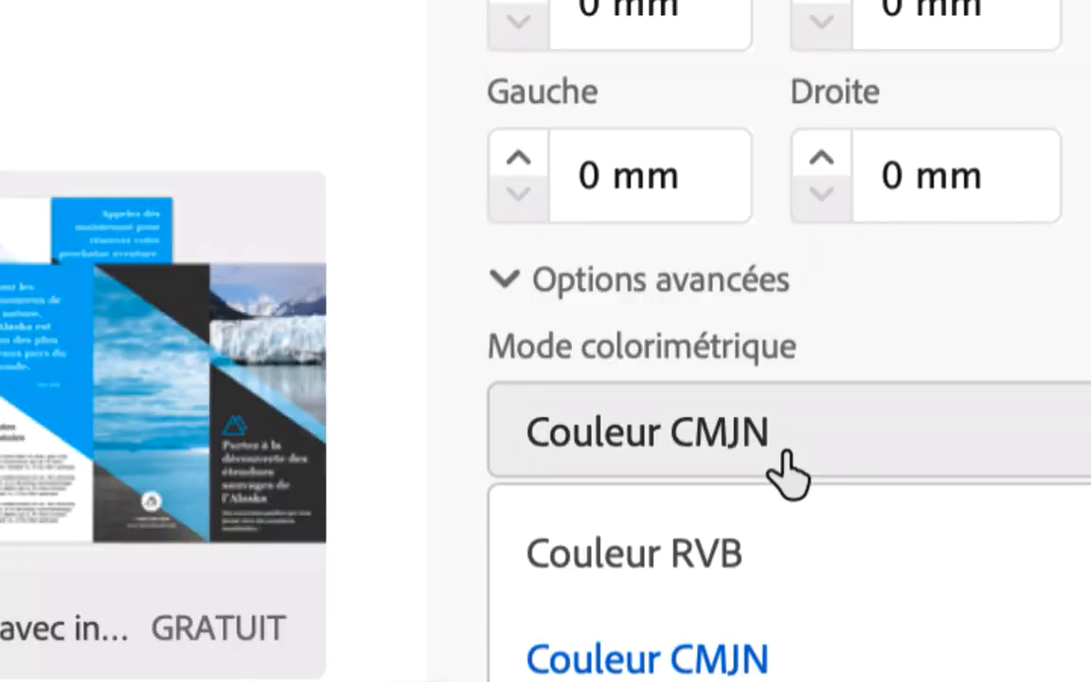
left_click(784, 477)
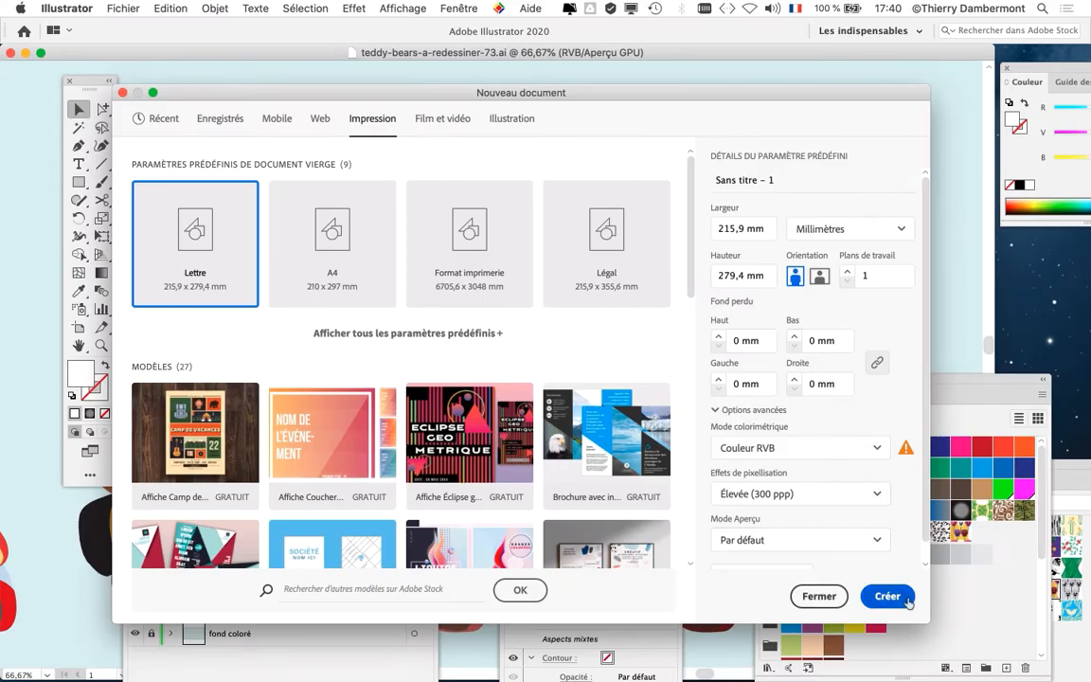
left_click(899, 599)
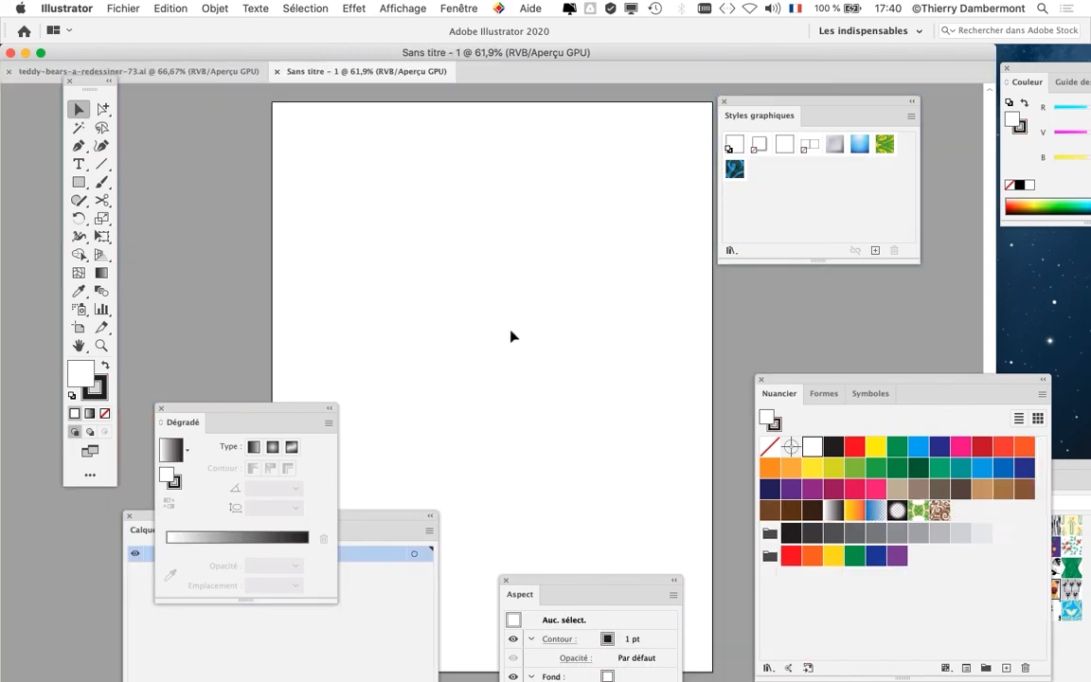
- Paste the copied textured bear into the new document
left_click(124, 8)
mouse_move(170, 8)
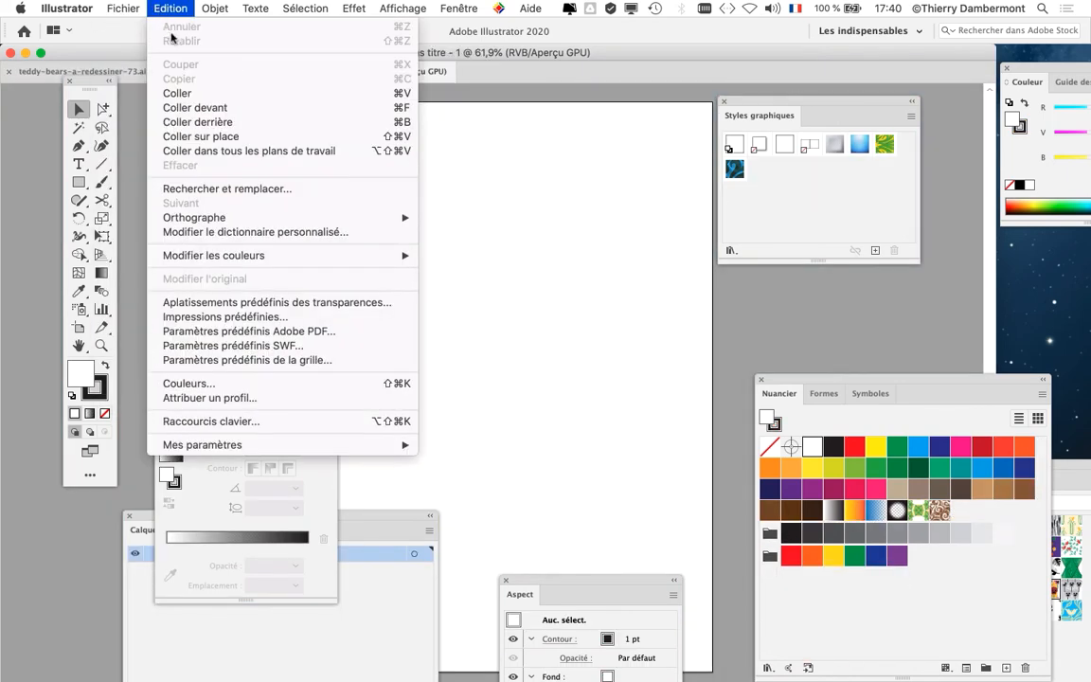
left_click(195, 97)
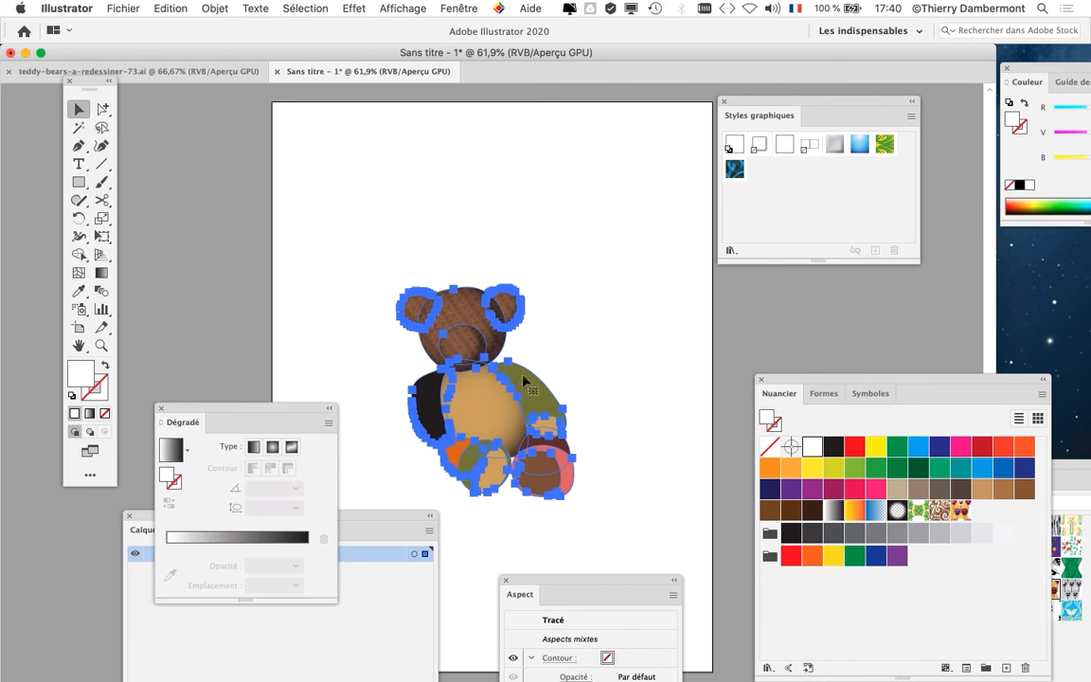
scroll(562, 315, "right", 2)
- Bring up the Layers panel, place it beside the bear at a smaller size, and close the Graphic Styles panel
left_click(459, 9)
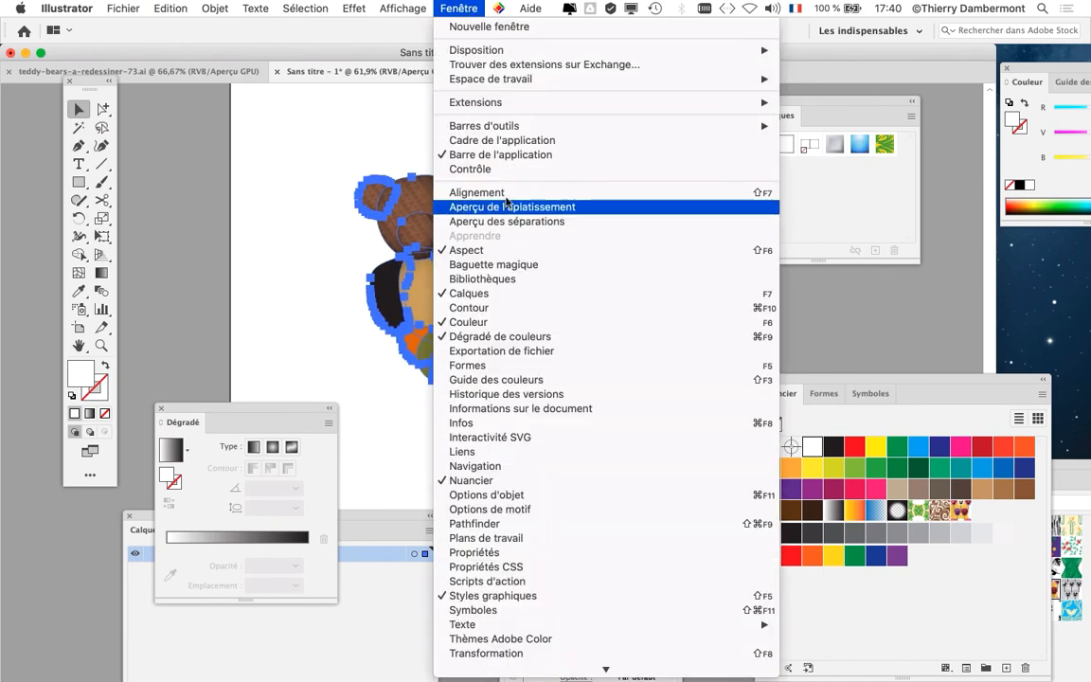
left_click(466, 293)
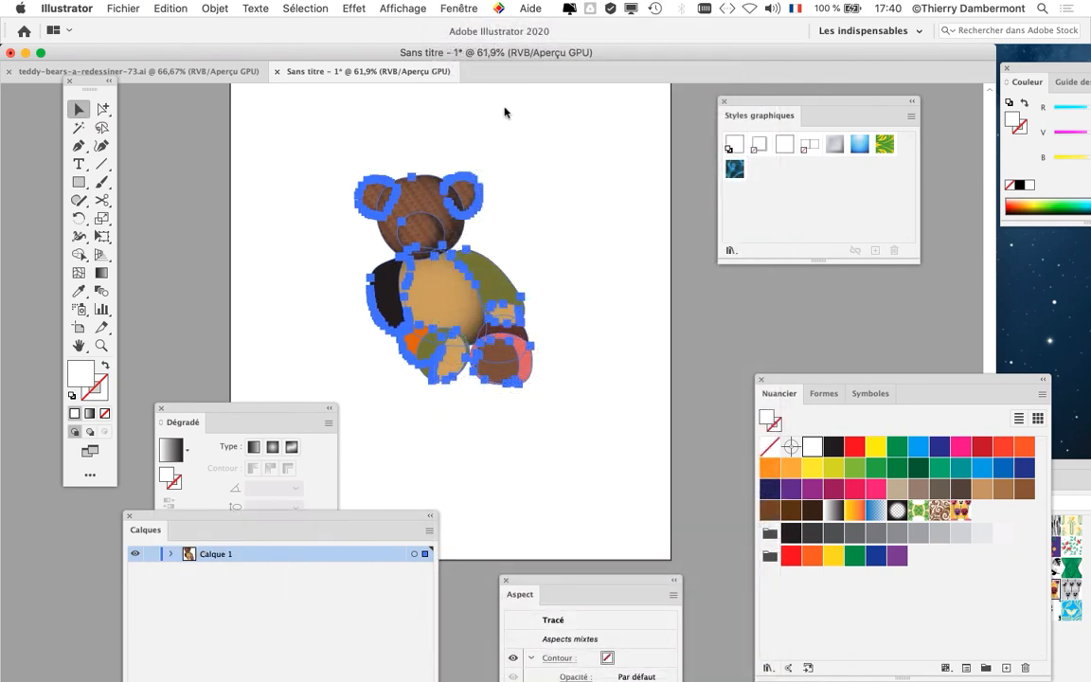
left_click(459, 9)
left_click(317, 514)
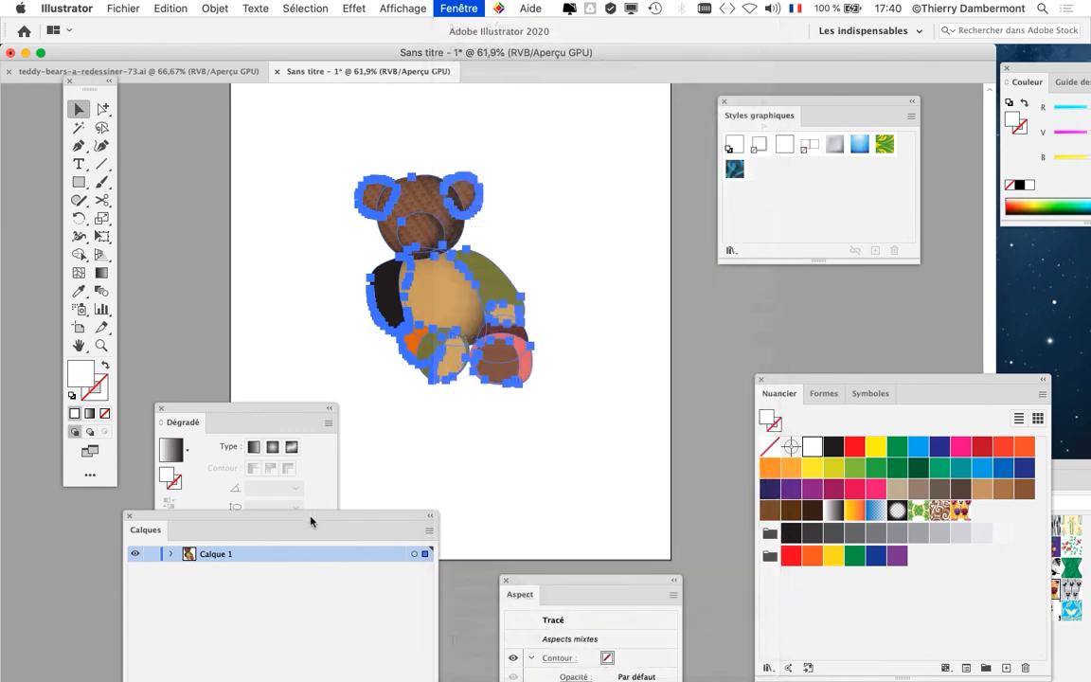
left_click_drag(317, 514, 729, 143)
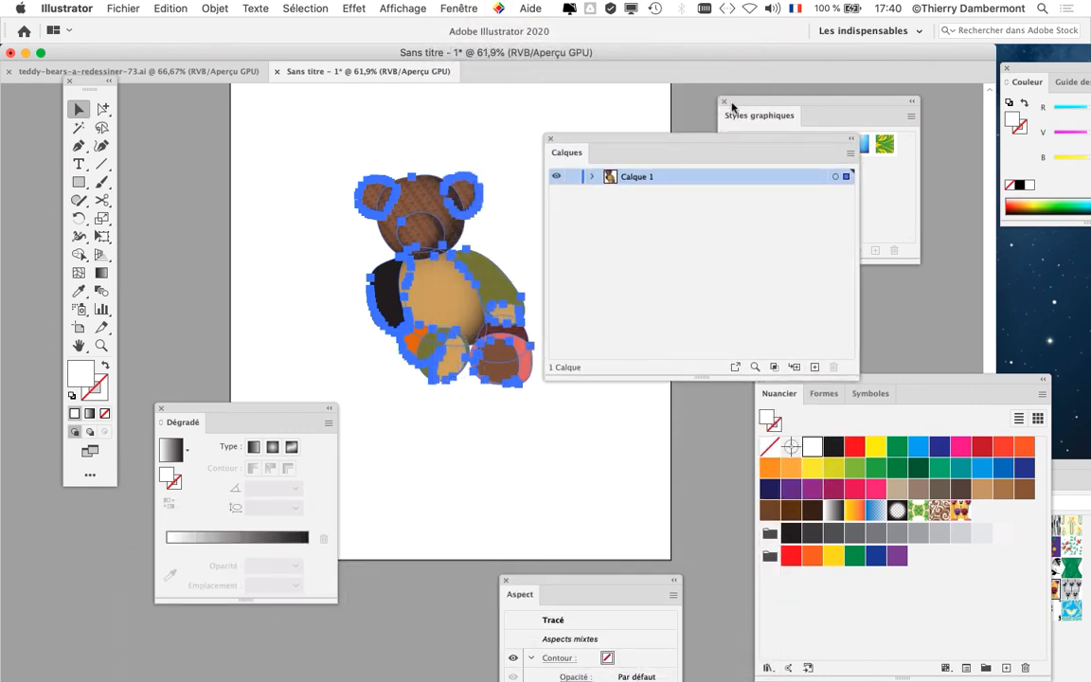
left_click(724, 101)
left_click_drag(853, 377, 773, 304)
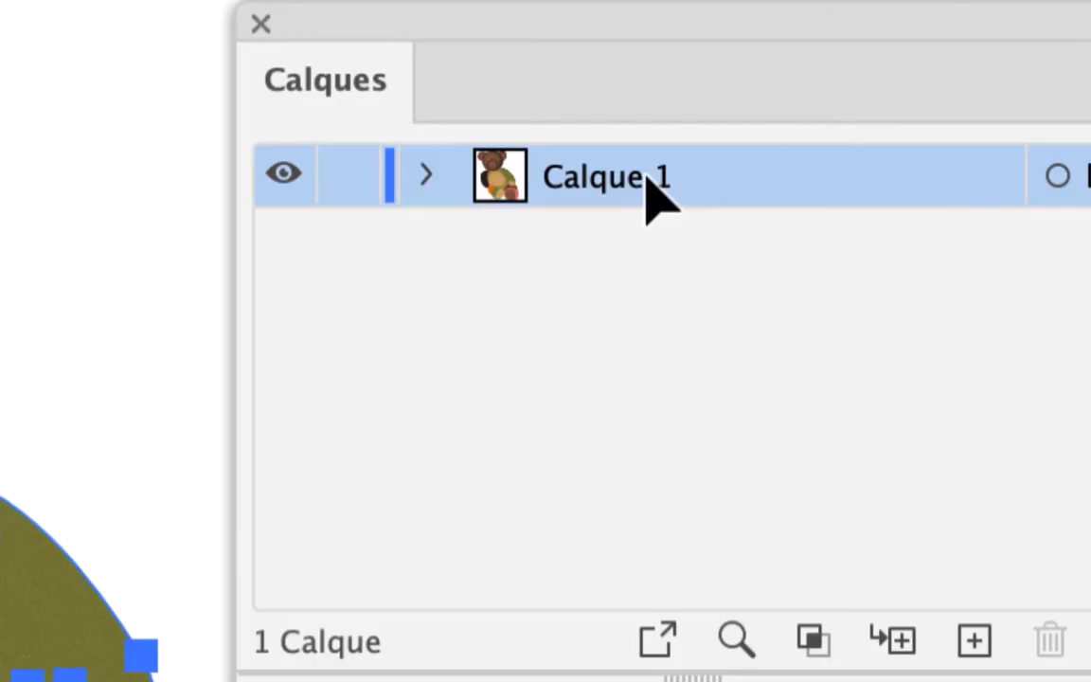
- Rename the layer Calque 1 as "remplissages couleurs"
double_click(653, 194)
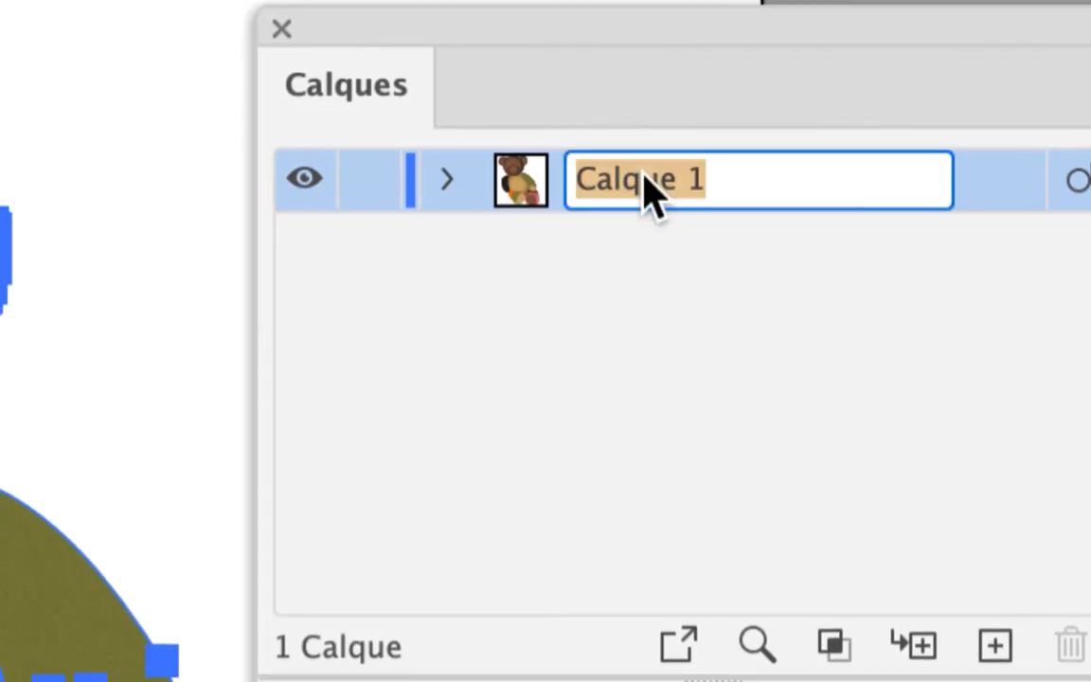
type("remplissage cou")
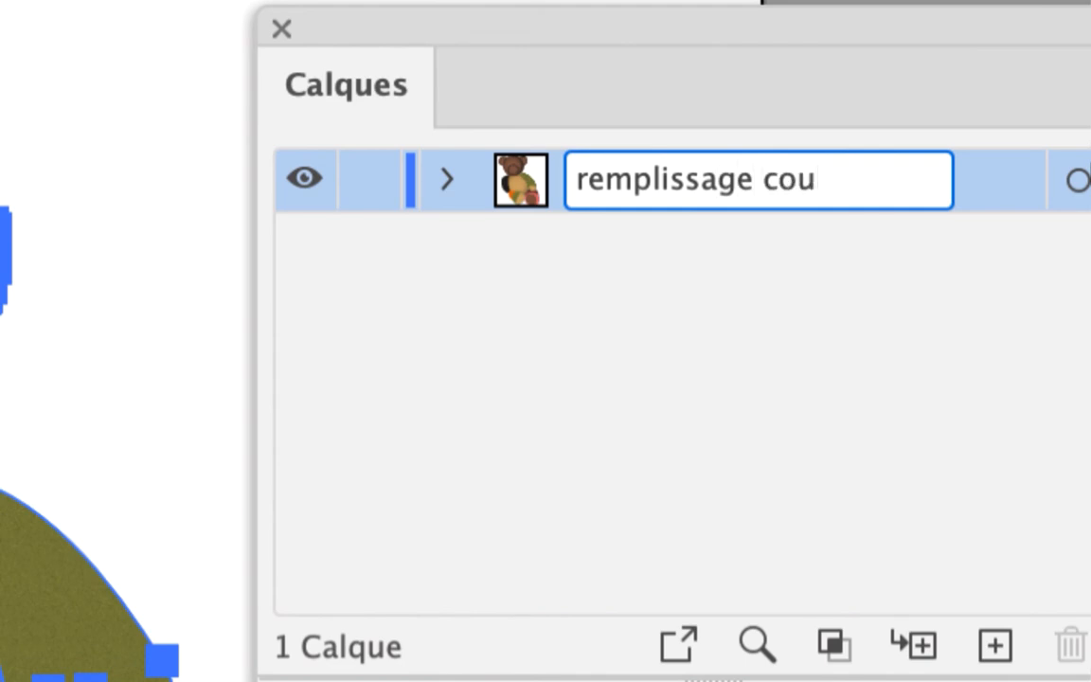
type("leurs")
key("Return")
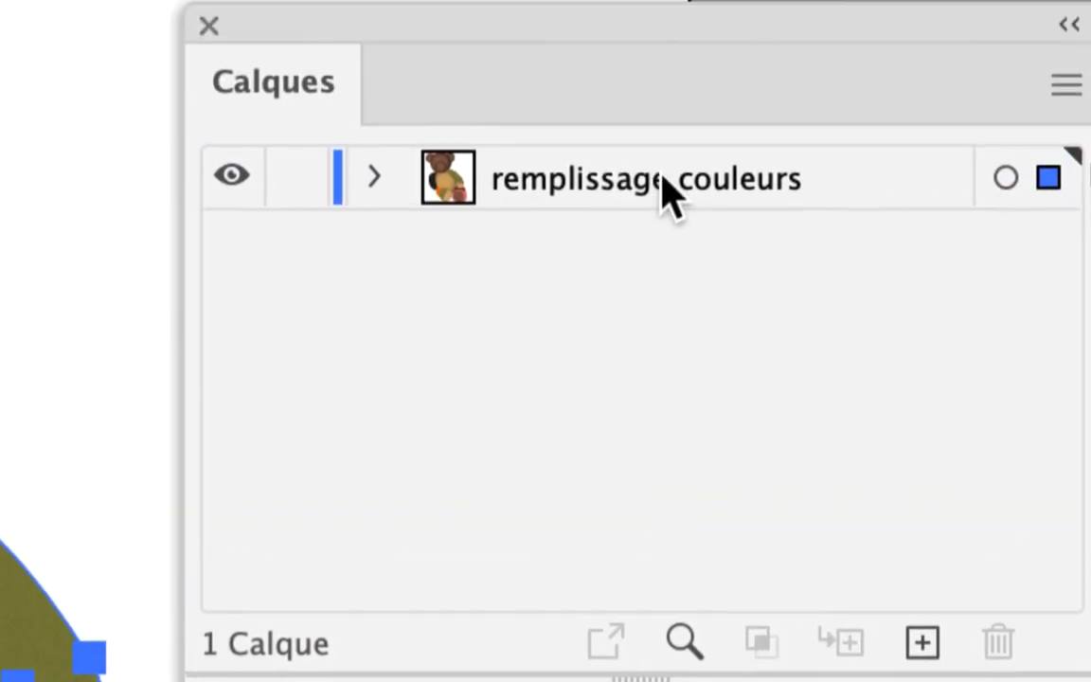
double_click(663, 180)
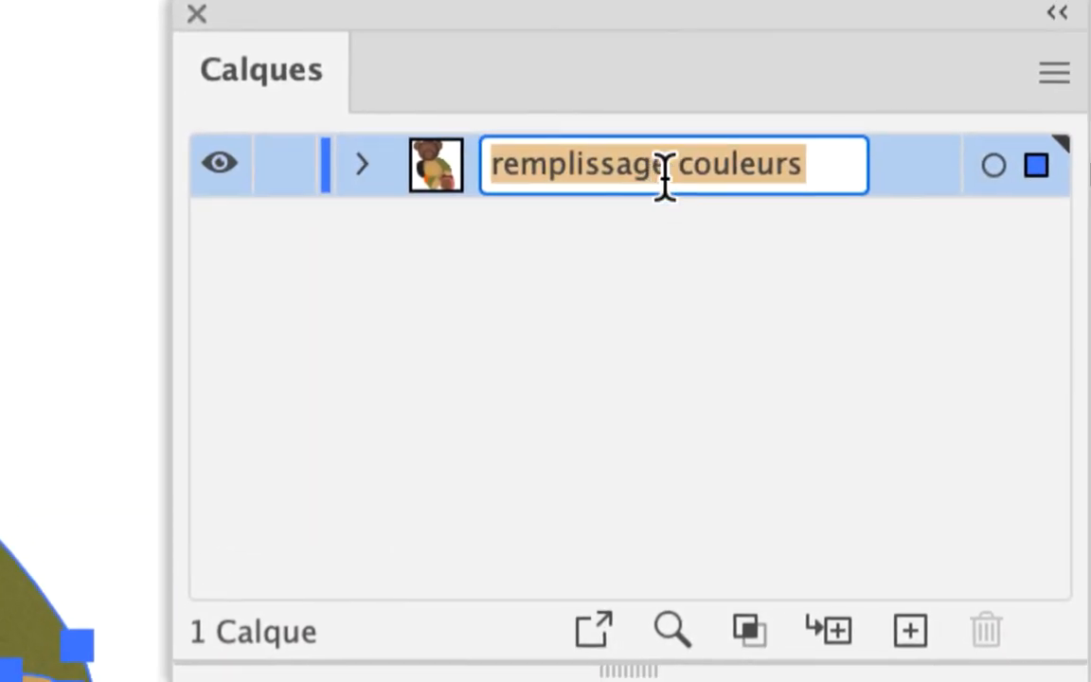
left_click(665, 180)
type("s")
key("Return")
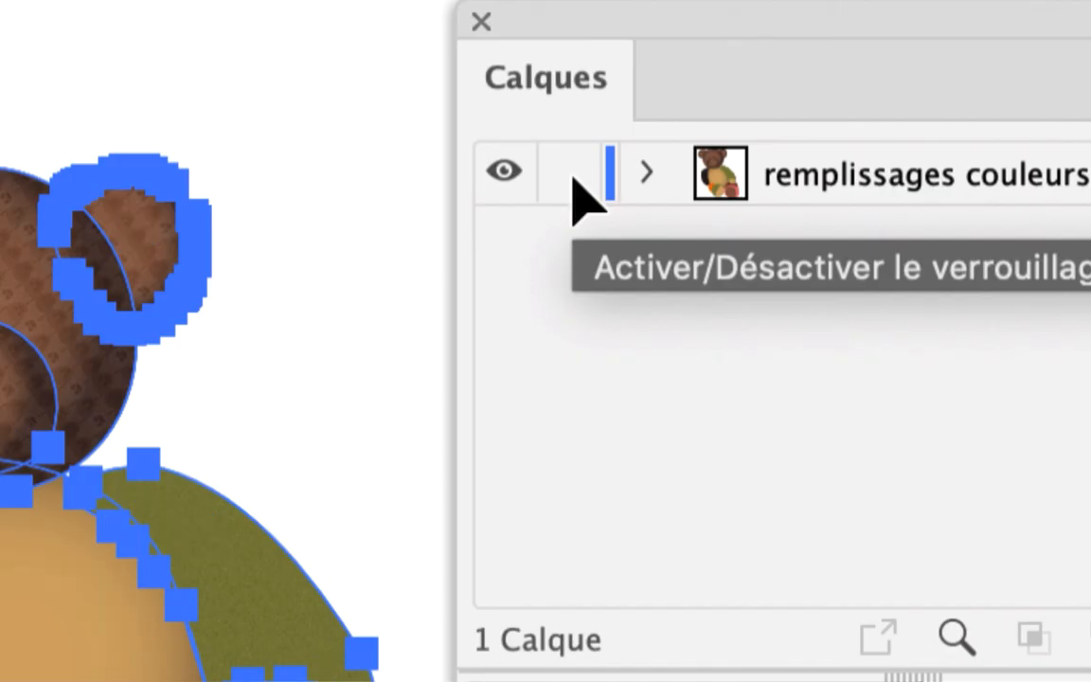
- Lock the "remplissages couleurs" layer and add a new layer above it
left_click(571, 177)
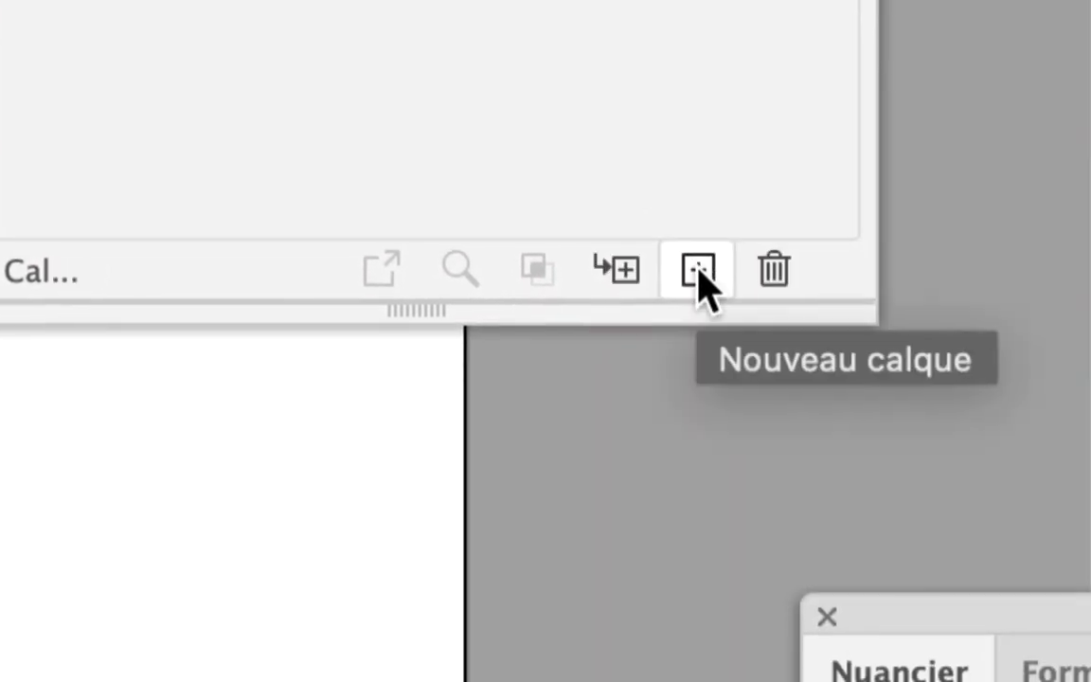
left_click(698, 271)
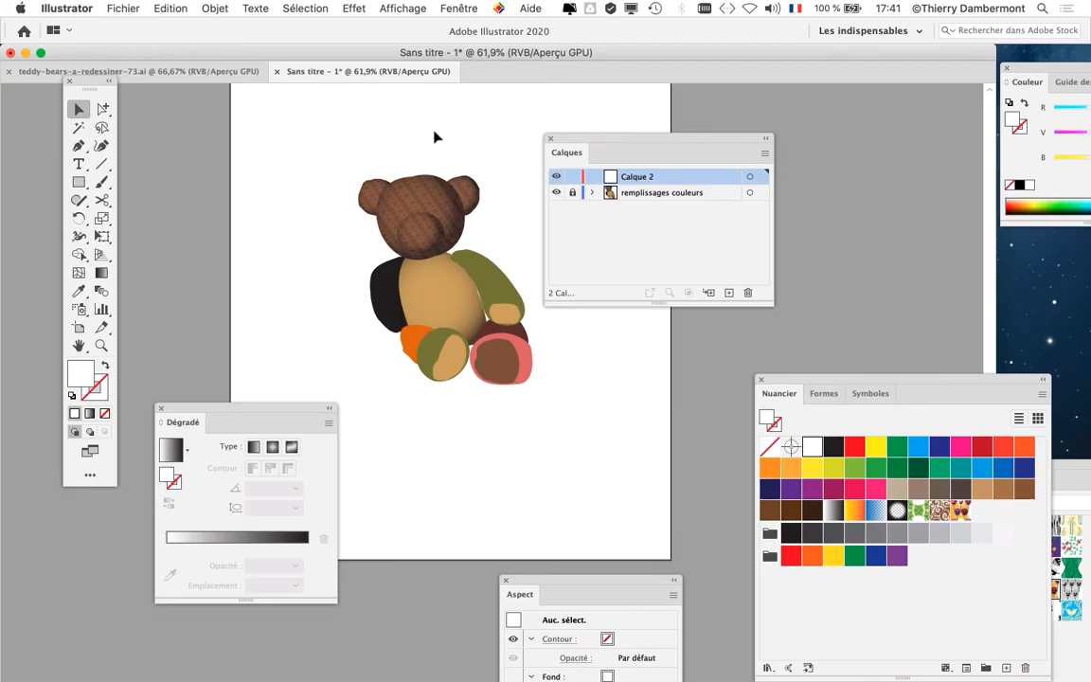
- In teddy-bears-a-redessiner-73.ai, move the Layers panel aside, then select and copy the complete bear outline drawn with the leaf-like brush
left_click(153, 71)
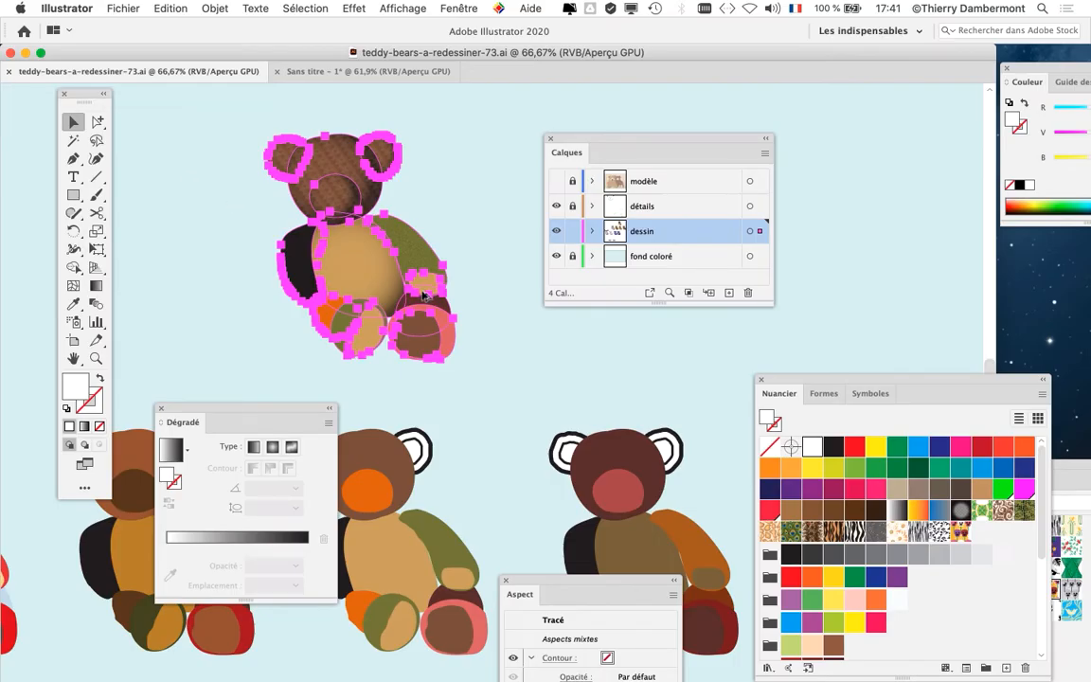
key("super+minus")
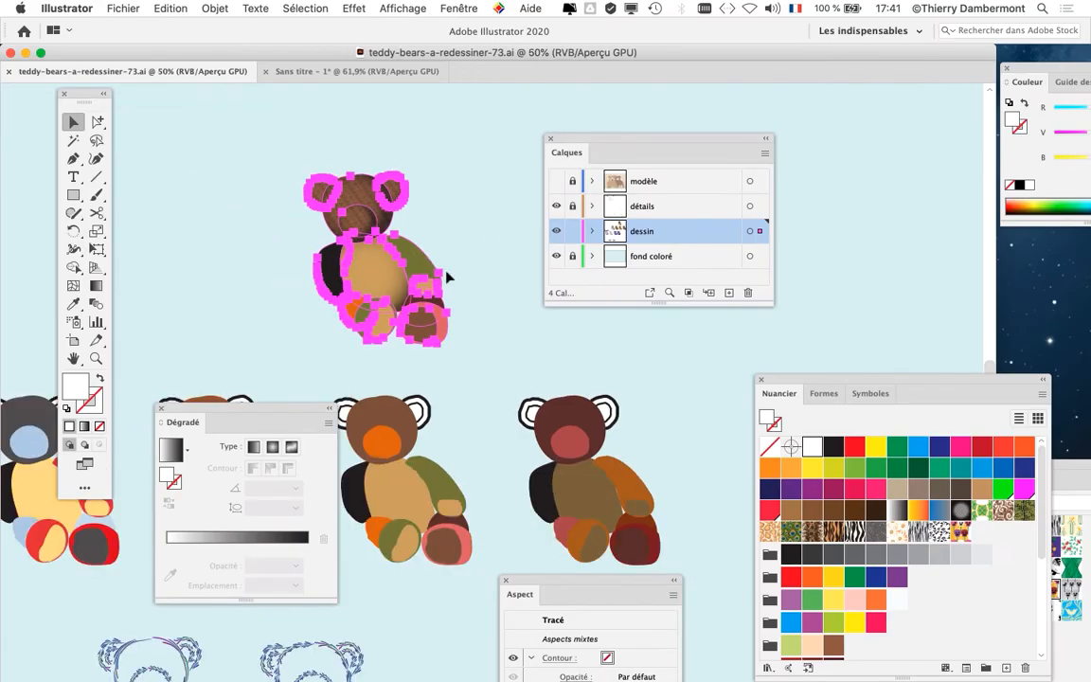
left_click_drag(558, 141, 780, 138)
left_click_drag(626, 312, 568, 105)
left_click_drag(553, 348, 772, 157)
scroll(531, 297, "up", 2)
left_click_drag(448, 284, 552, 302)
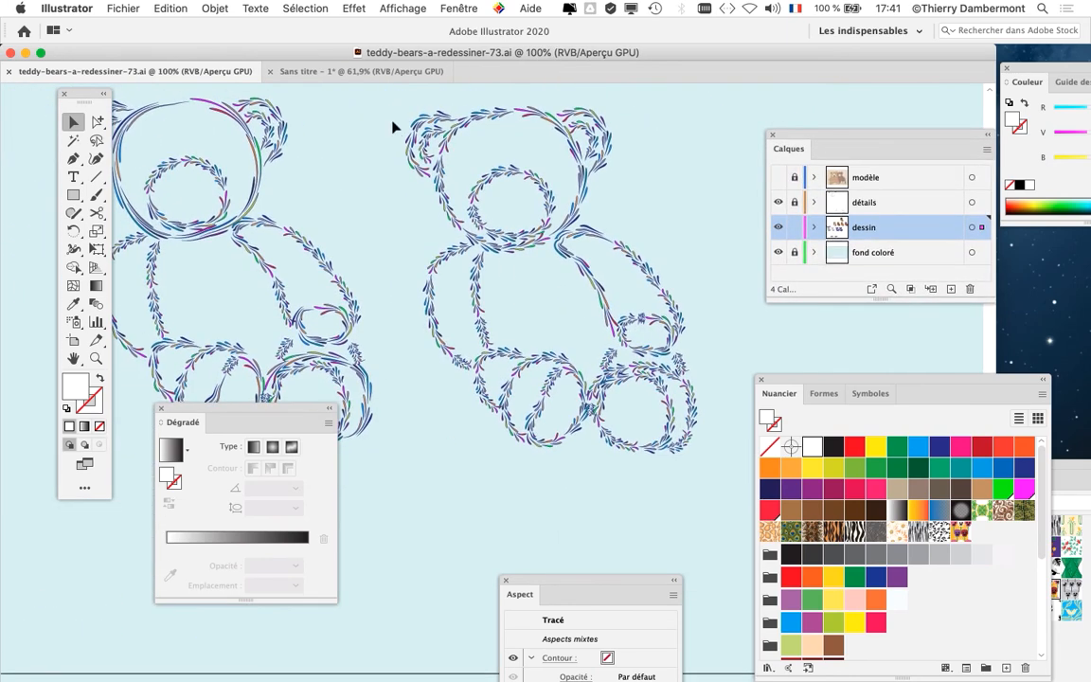
left_click_drag(425, 125, 712, 483)
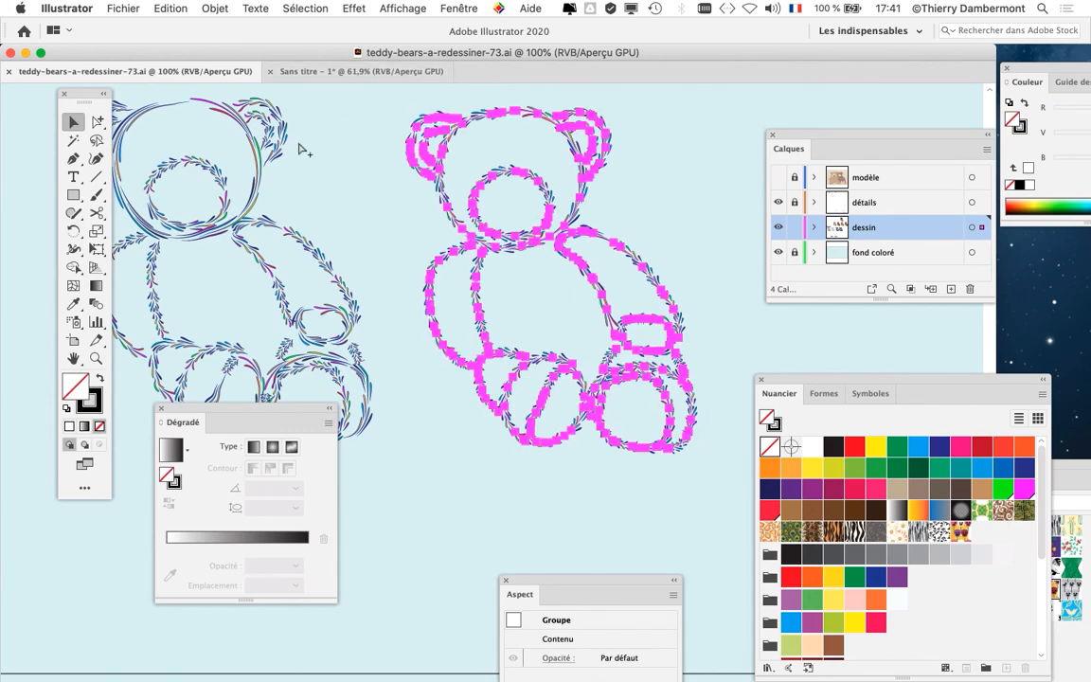
- Paste the copied leaf-brush bear outline onto layer Calque 2 of the untitled document, beside the artboard
left_click(327, 73)
scroll(476, 253, "right", 6)
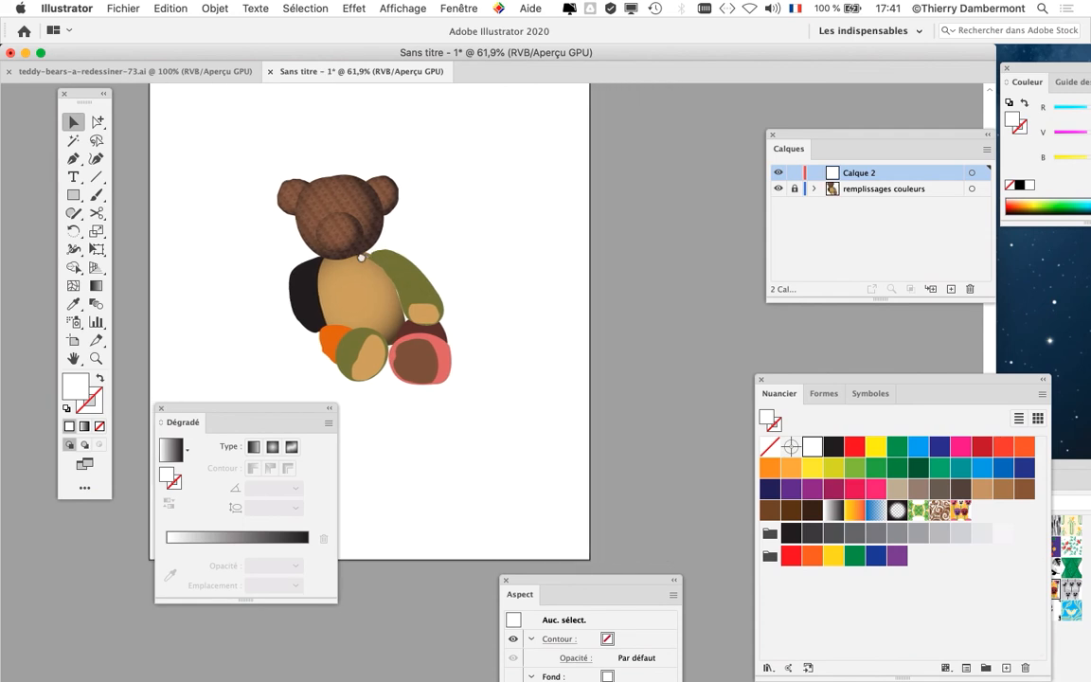
left_click(176, 6)
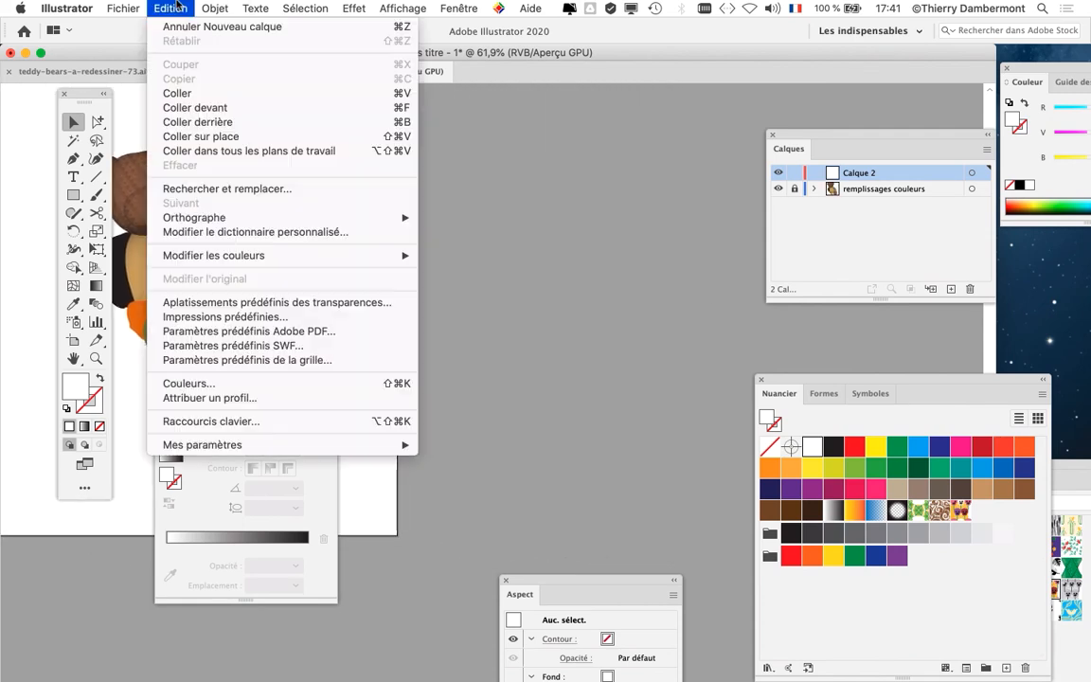
left_click(204, 93)
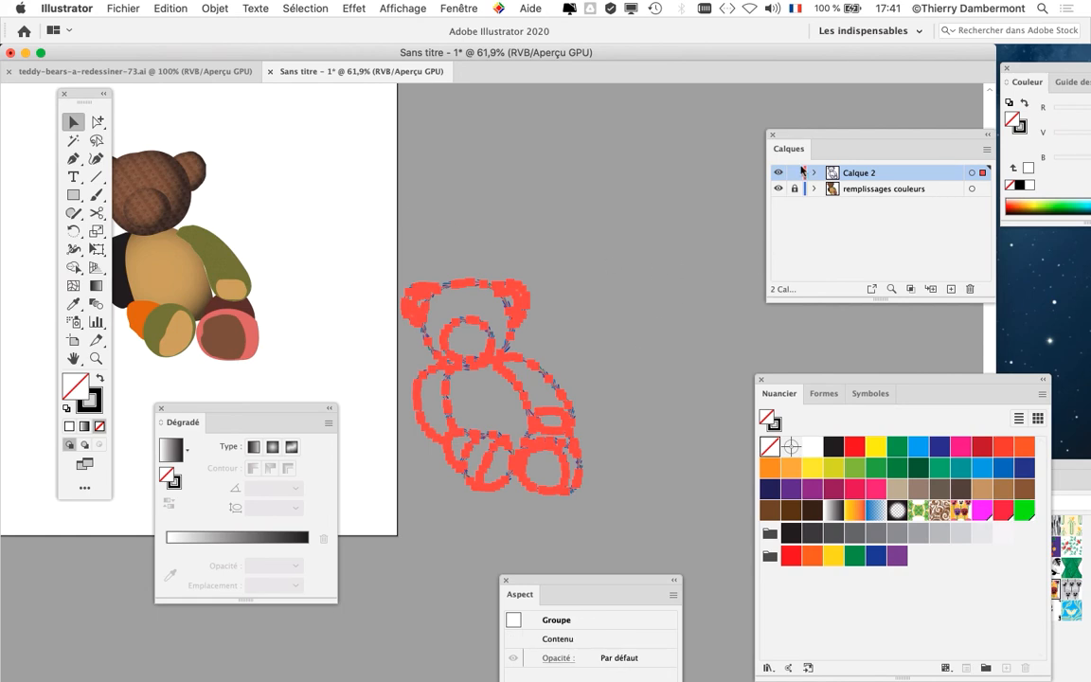
- Rename the layer Calque 2 as "formes artistiques sur contours" and widen the Layers panel to fit the name
left_click_drag(797, 139, 679, 138)
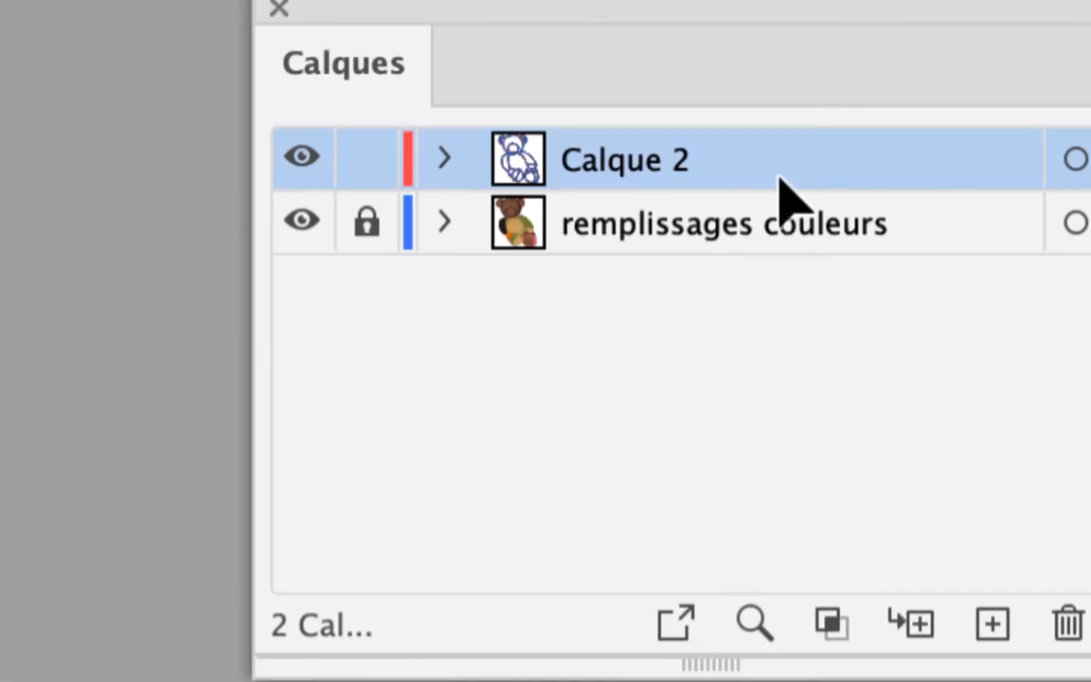
double_click(627, 162)
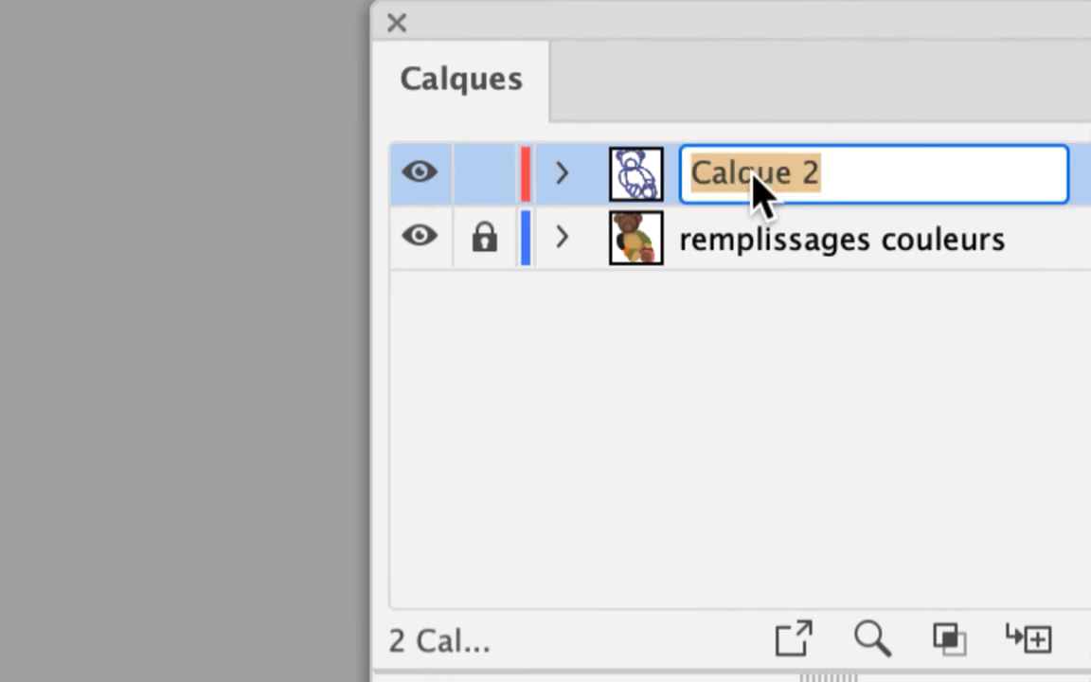
type("formes artisti")
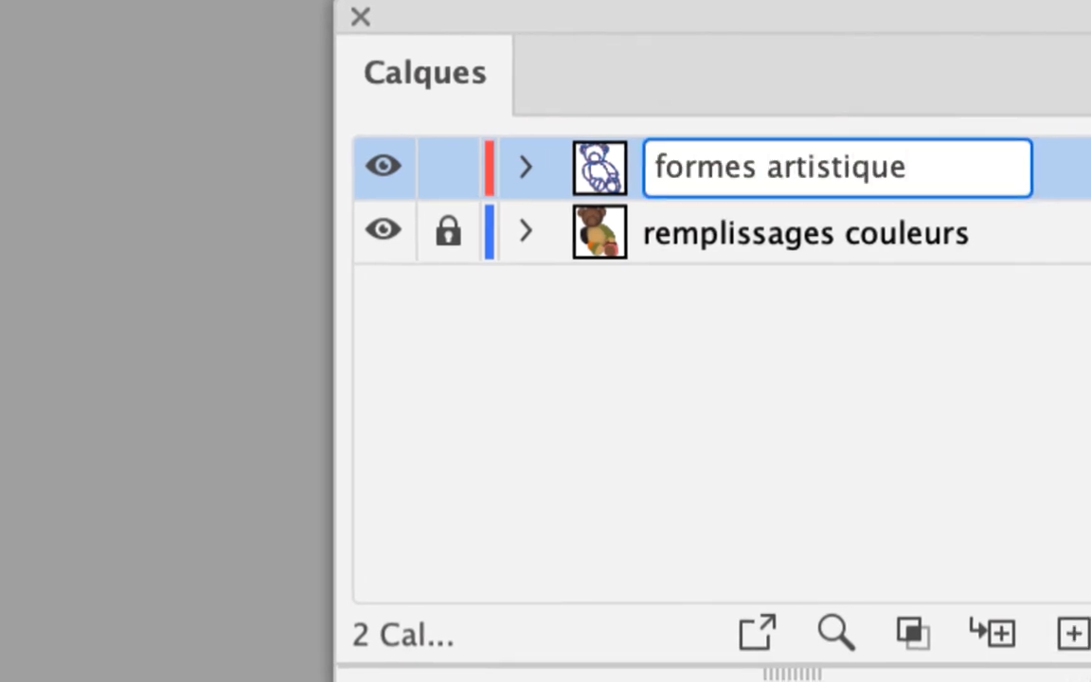
type("ques sur con")
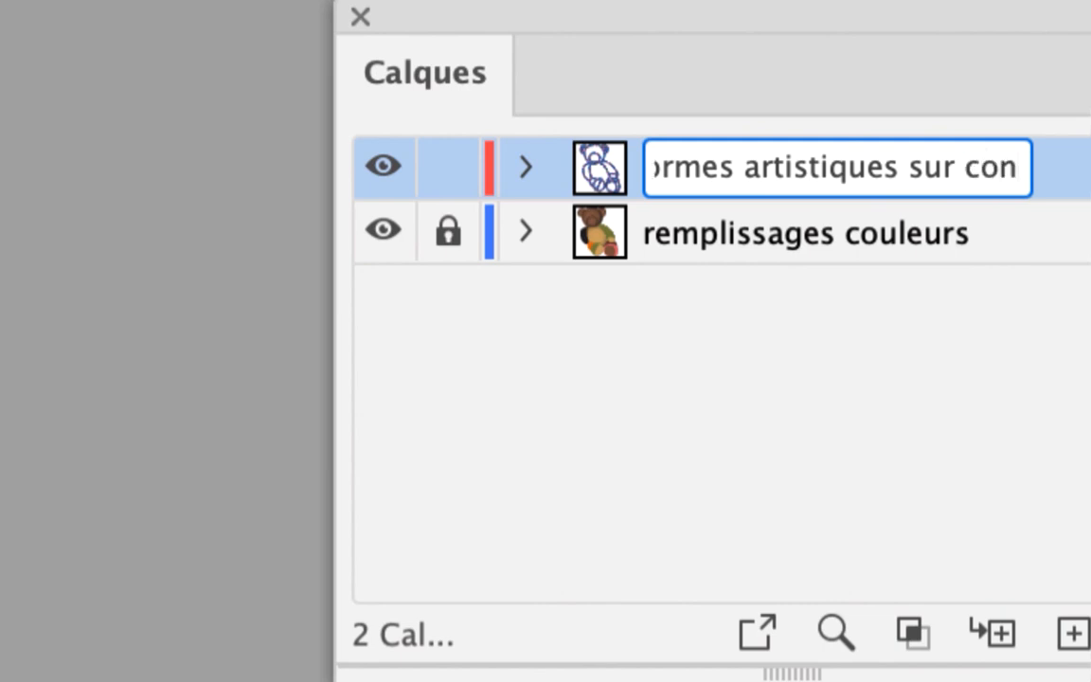
type("tours")
left_click(874, 278)
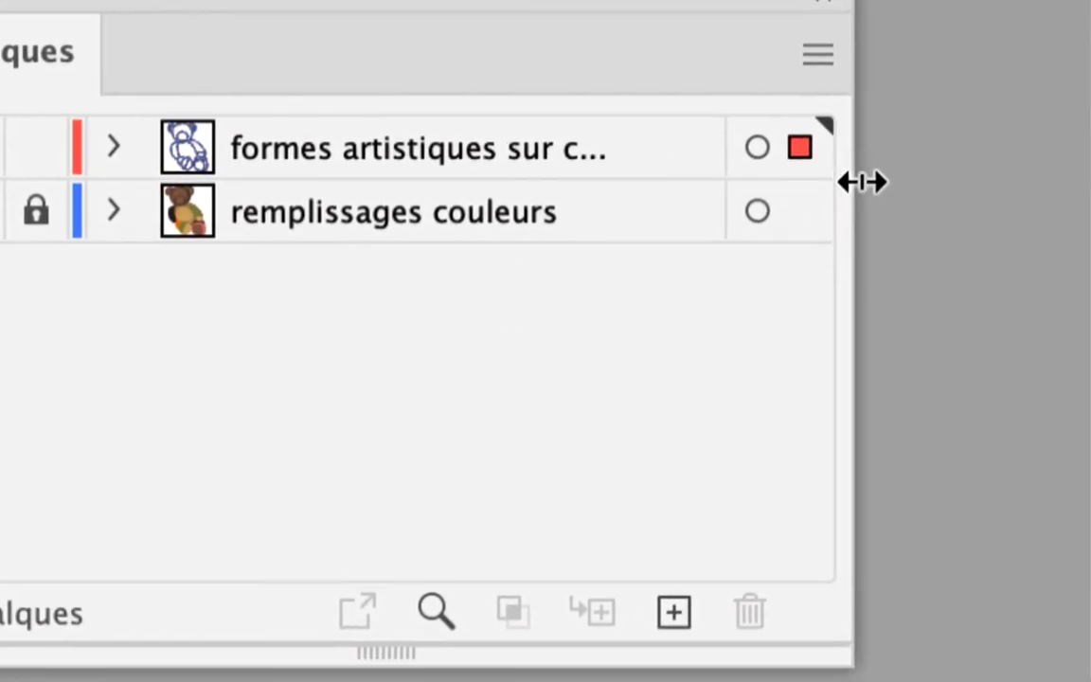
left_click_drag(862, 182, 947, 182)
left_click(570, 142)
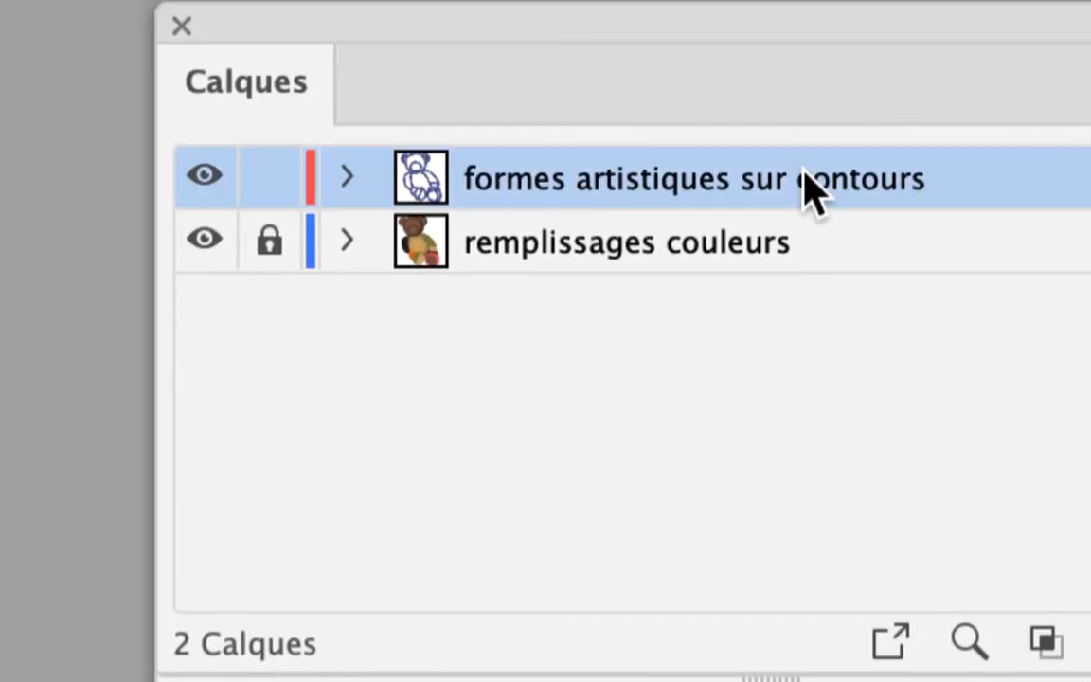
- Lock the "formes artistiques sur contours" layer and add a new layer above it named "détails de l'illustration"
left_click(269, 178)
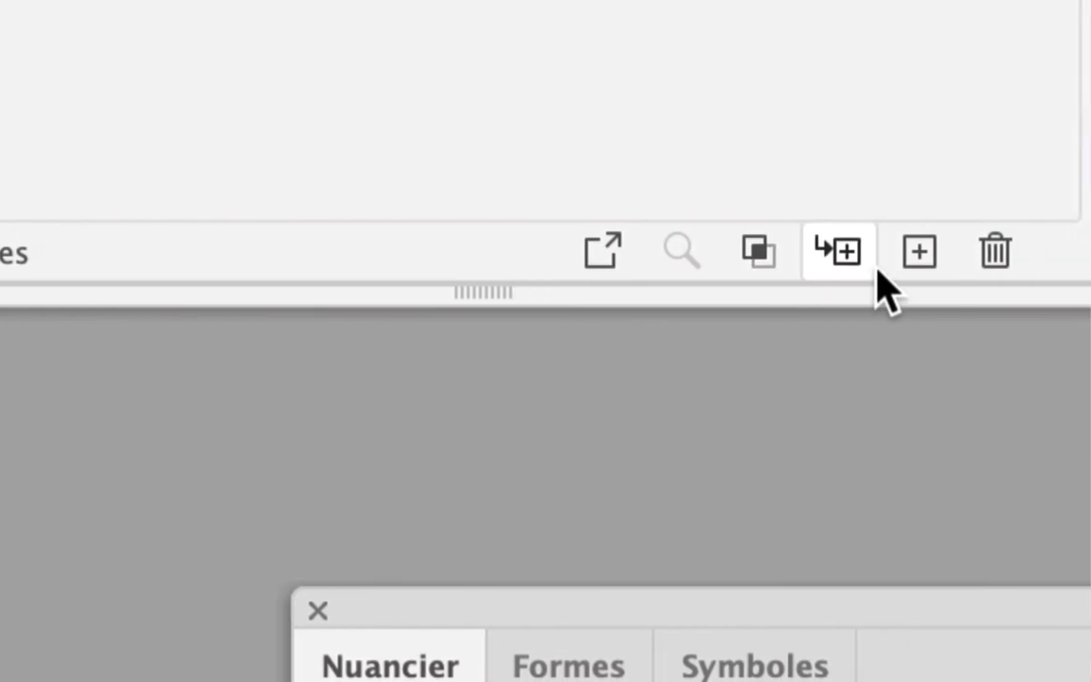
left_click(917, 256)
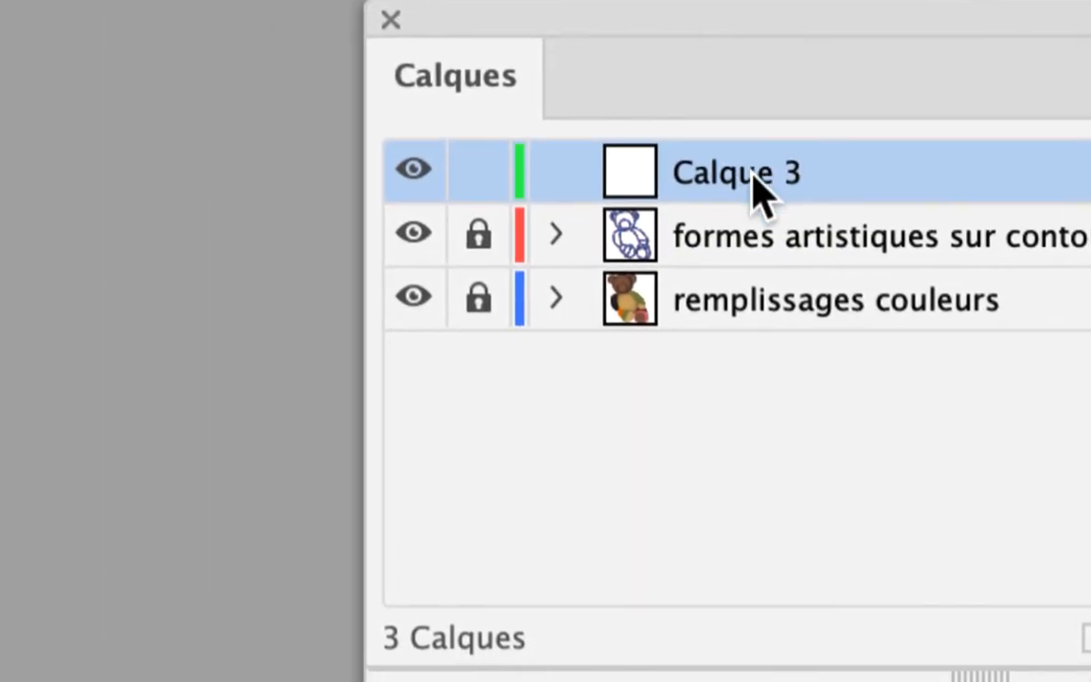
double_click(757, 176)
type("détails d")
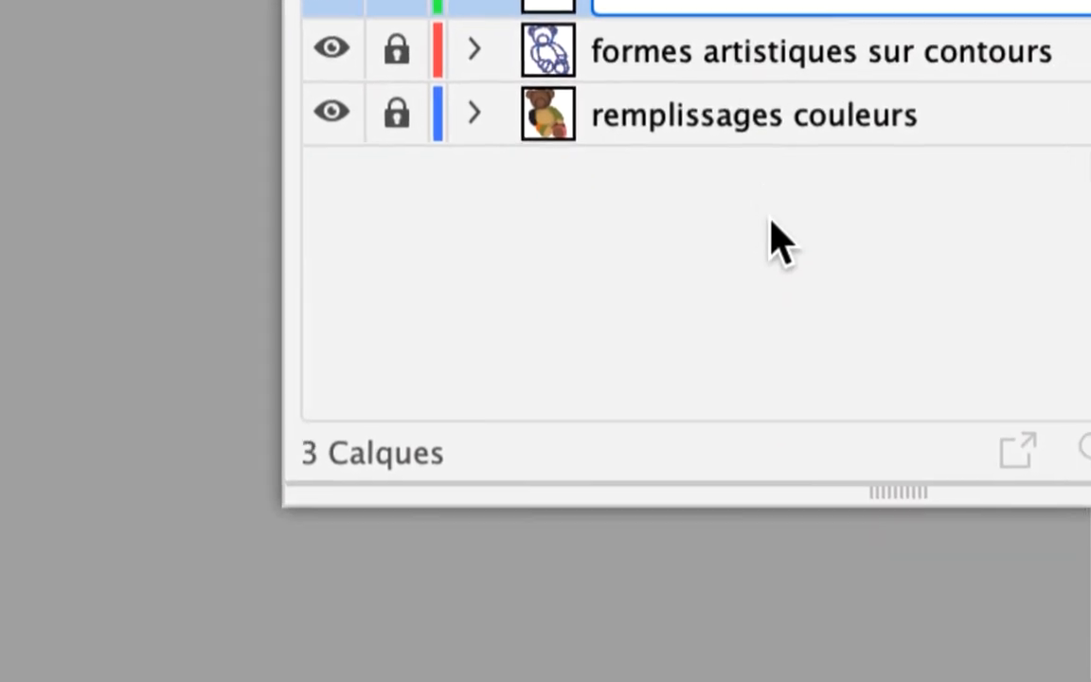
left_click(852, 406)
left_click(741, 176)
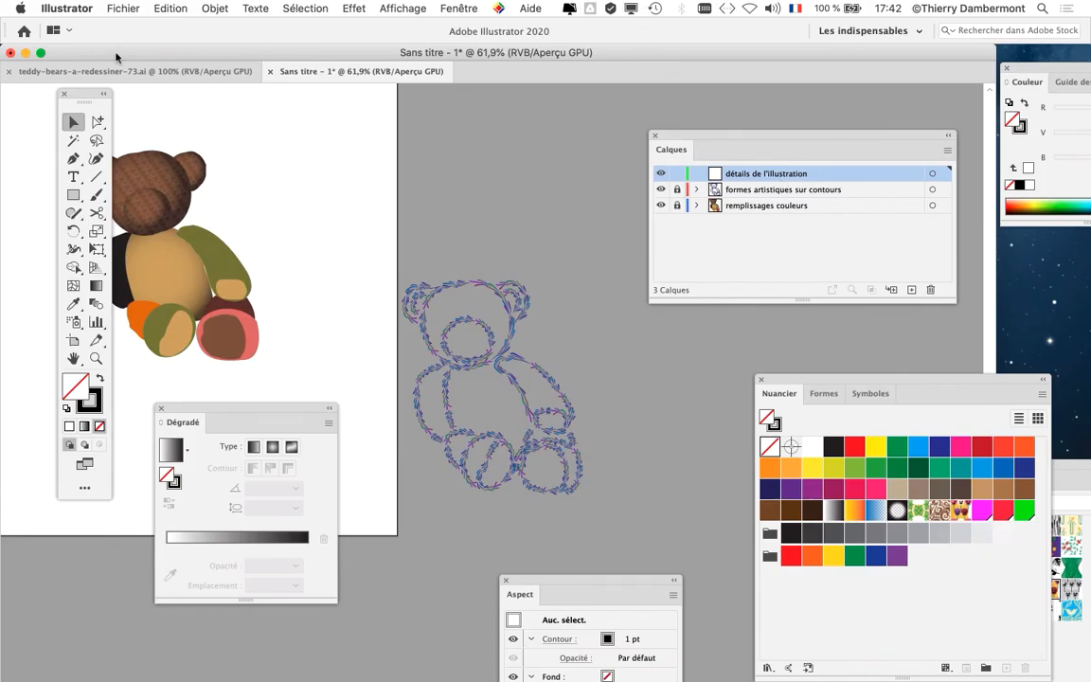
- In teddy-bears-a-redessiner-73.ai, unlock the "détails" layer, lock "dessin", and move the Gradient and Appearance panels clear of the multicoloured bear
left_click(132, 71)
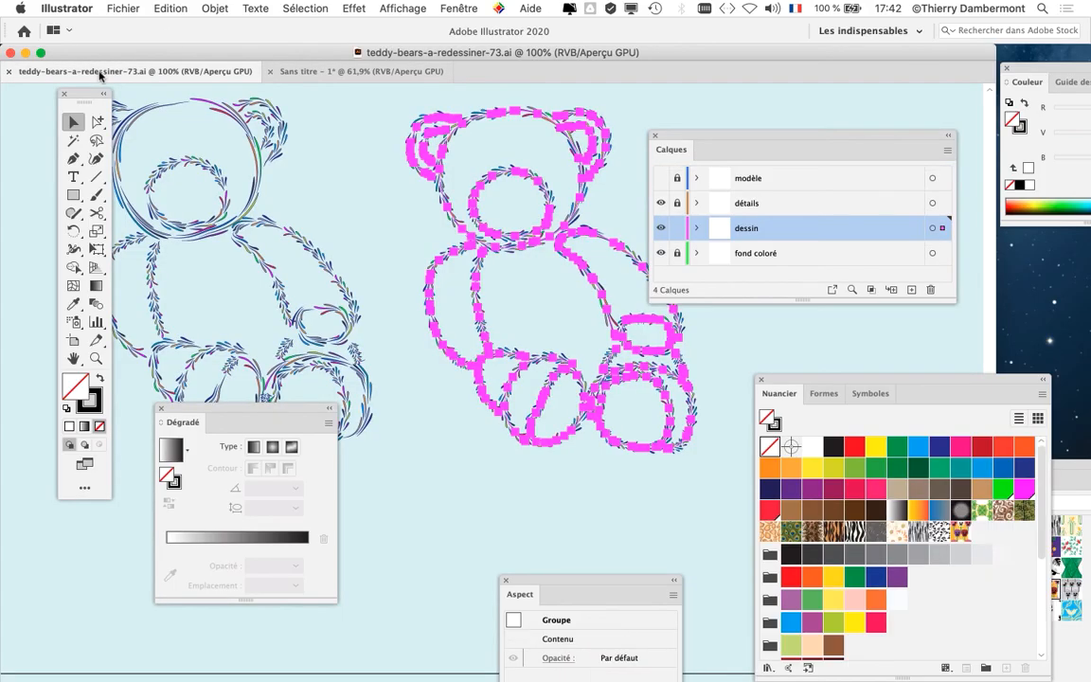
scroll(370, 314, "down", 1)
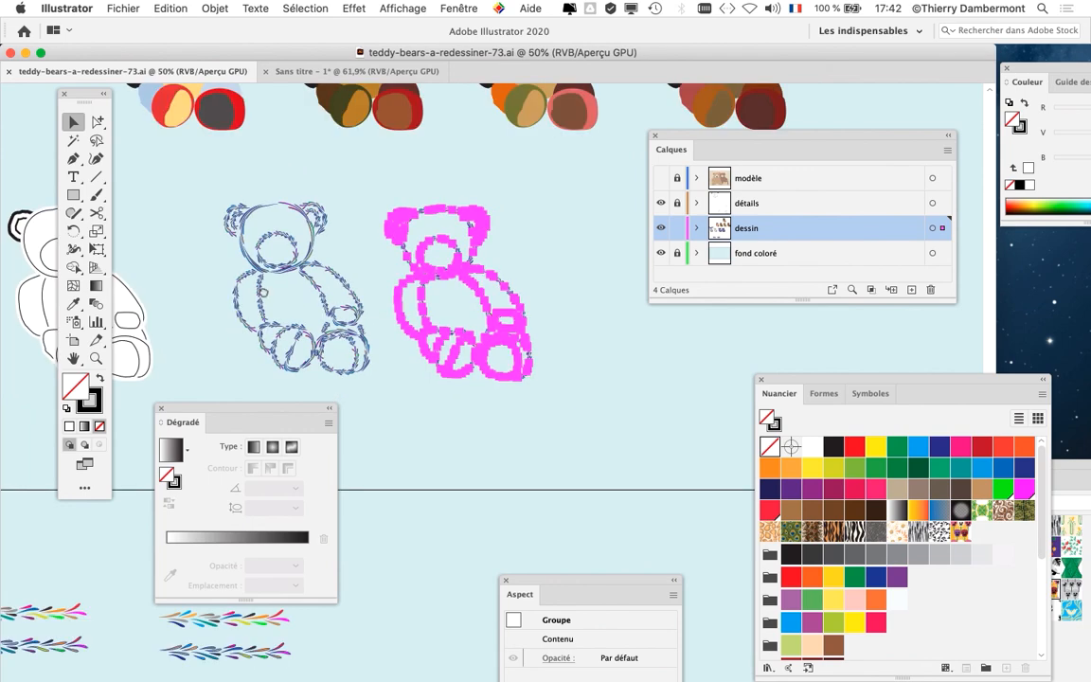
left_click_drag(272, 292, 538, 315)
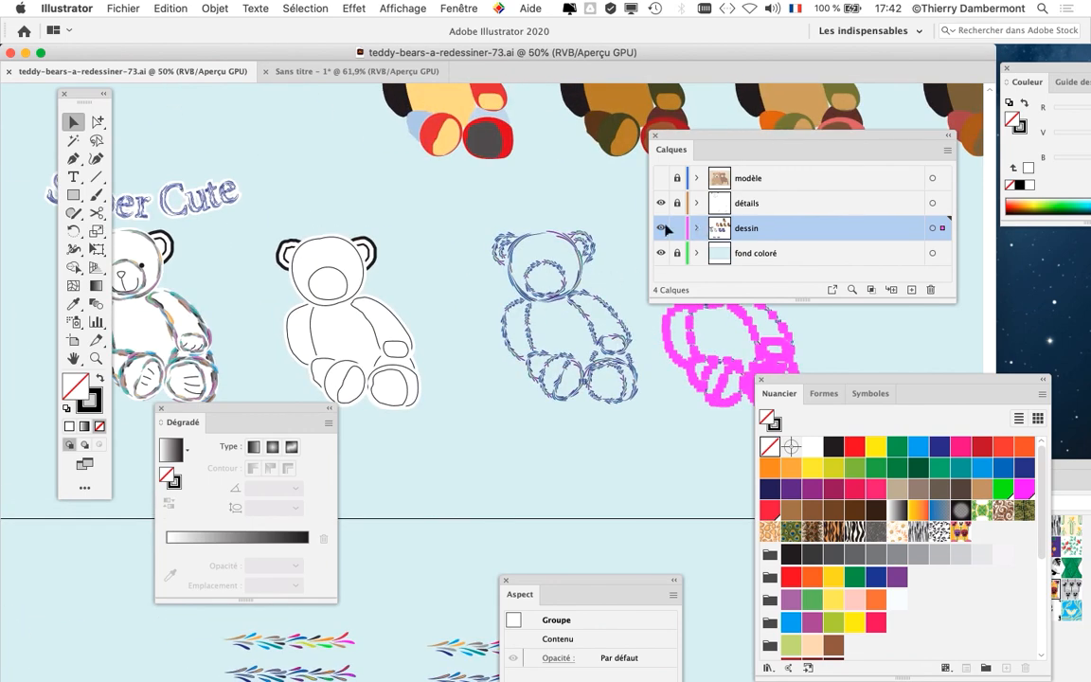
left_click_drag(347, 289, 602, 250)
scroll(376, 270, "up", 3)
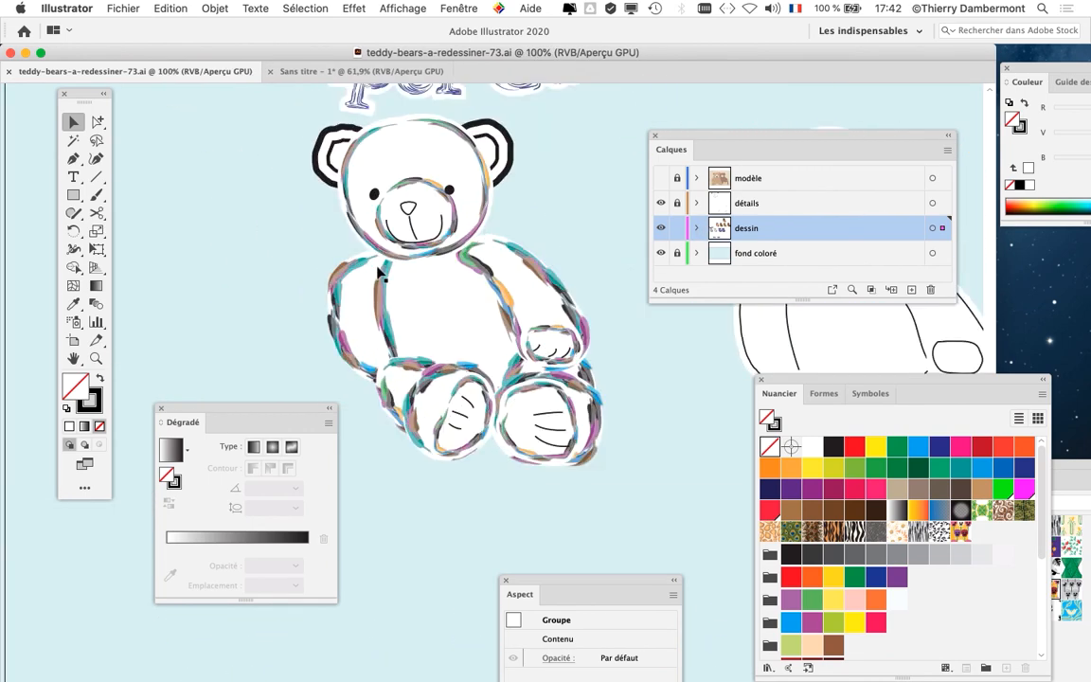
left_click_drag(444, 277, 456, 328)
left_click_drag(269, 409, 173, 507)
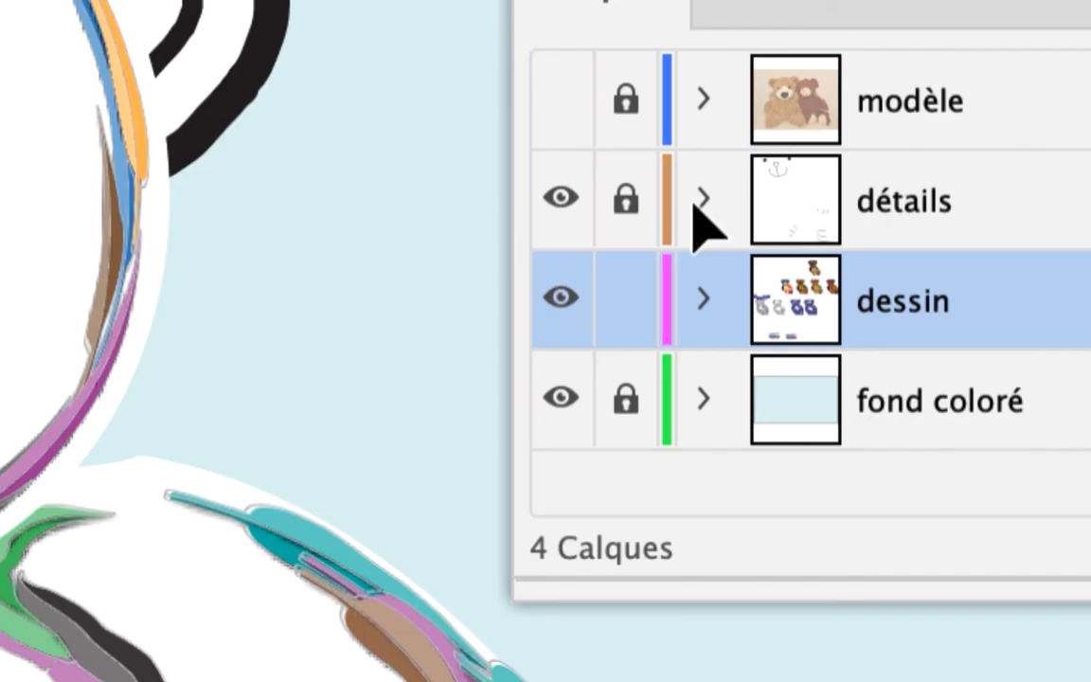
left_click(676, 203)
left_click(680, 241)
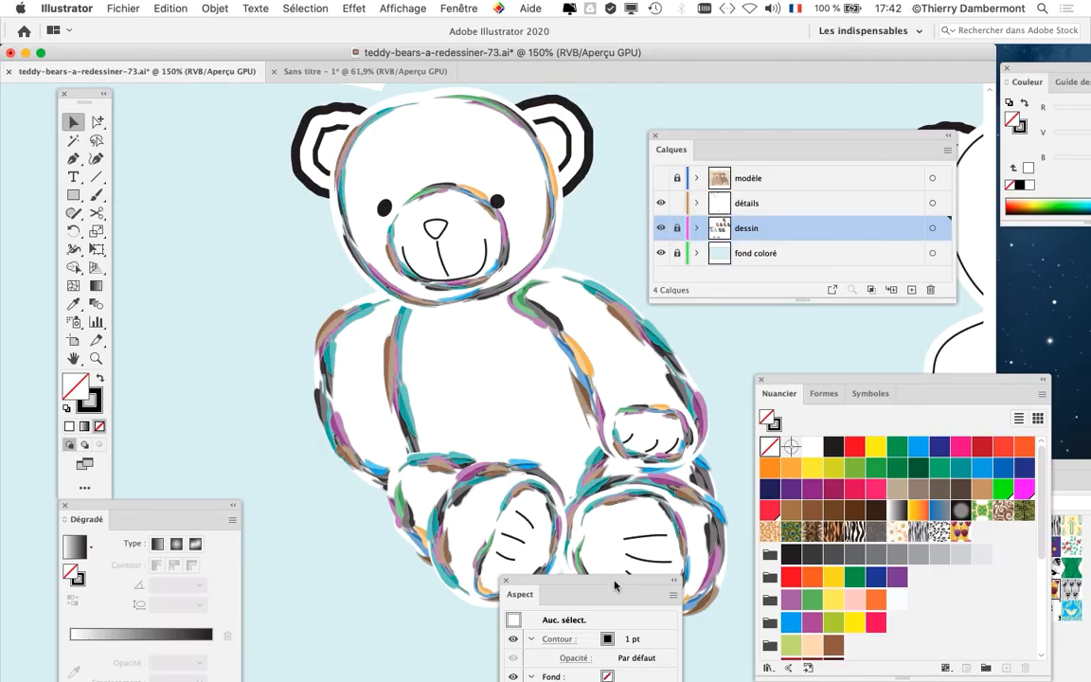
left_click_drag(613, 585, 442, 628)
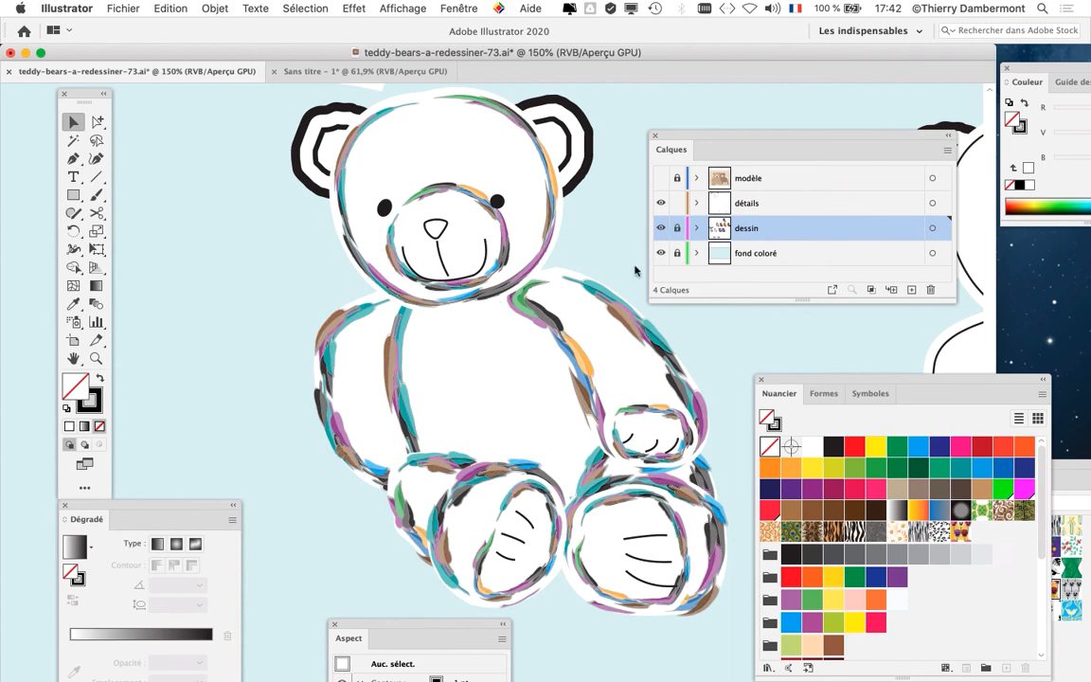
- Toggle the visibility of the "détails" layer to check which parts of the bear it holds
left_click(663, 208)
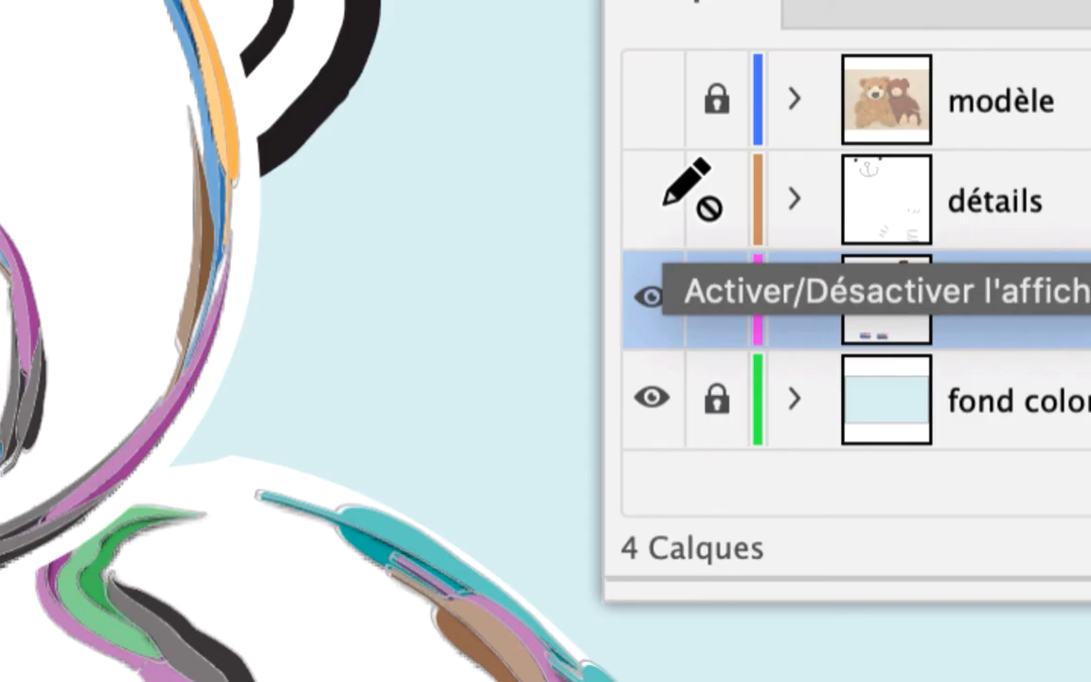
left_click(652, 198)
left_click(654, 200)
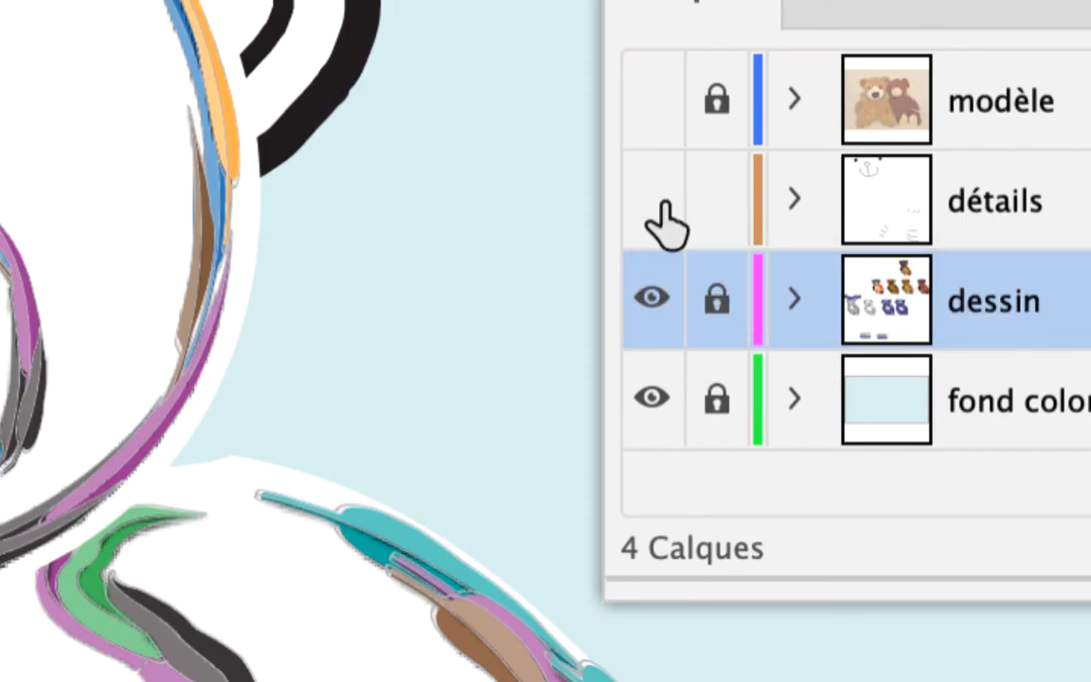
left_click(653, 200)
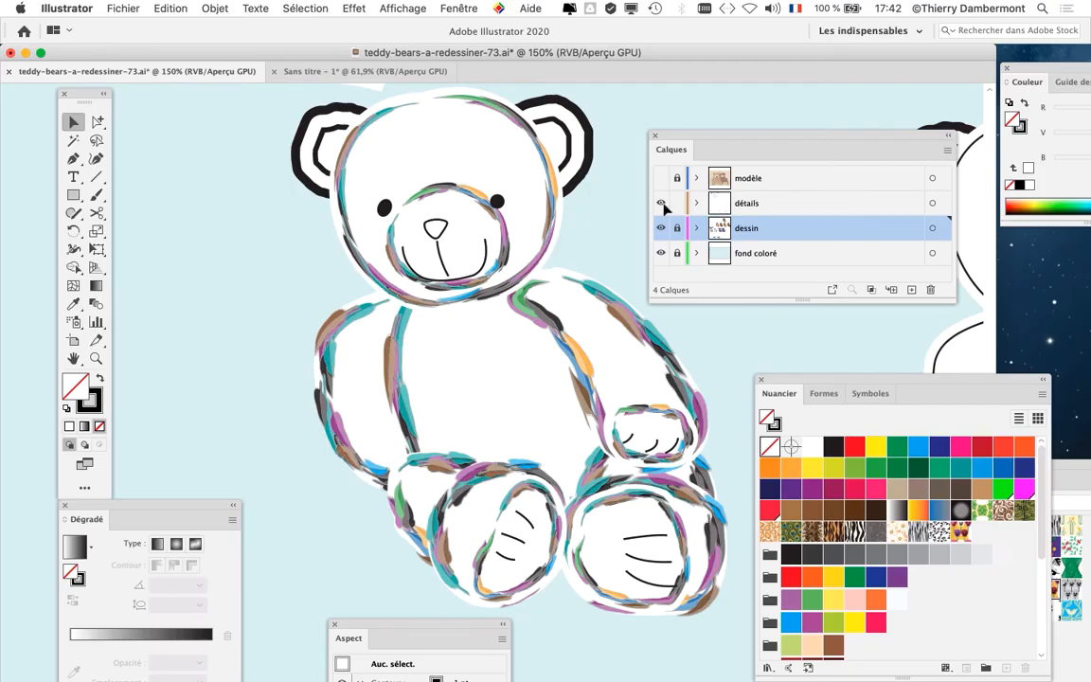
- Select and copy the multicoloured bear's eyes, nose, mouth and paw lines from the "détails" layer
scroll(369, 162, "down", 1)
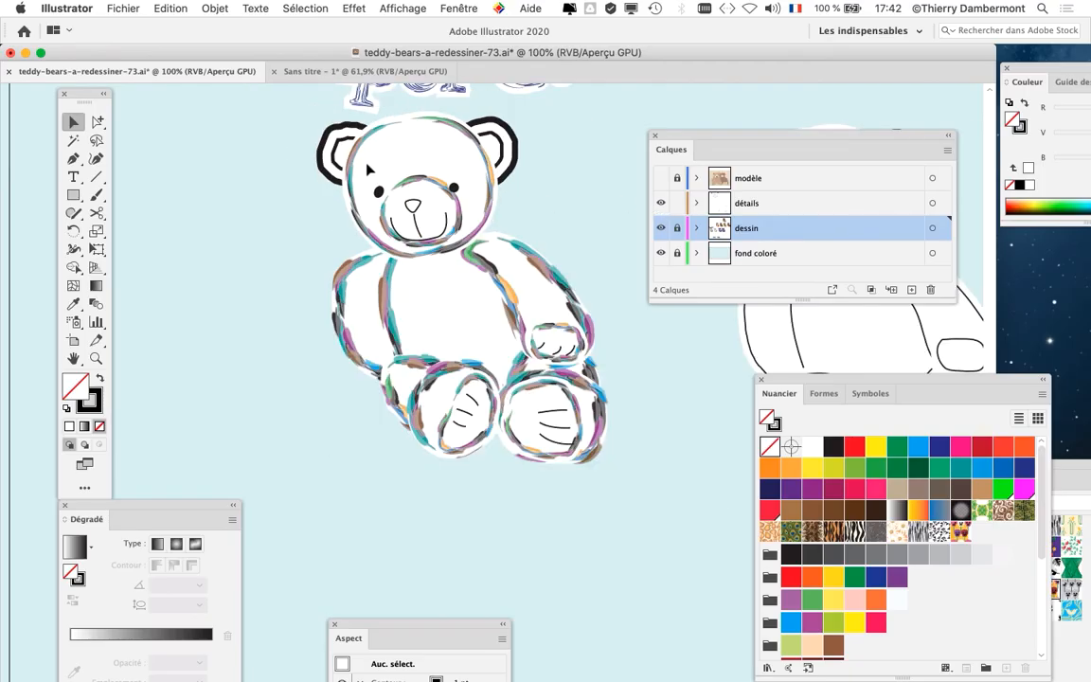
left_click_drag(306, 135, 665, 510)
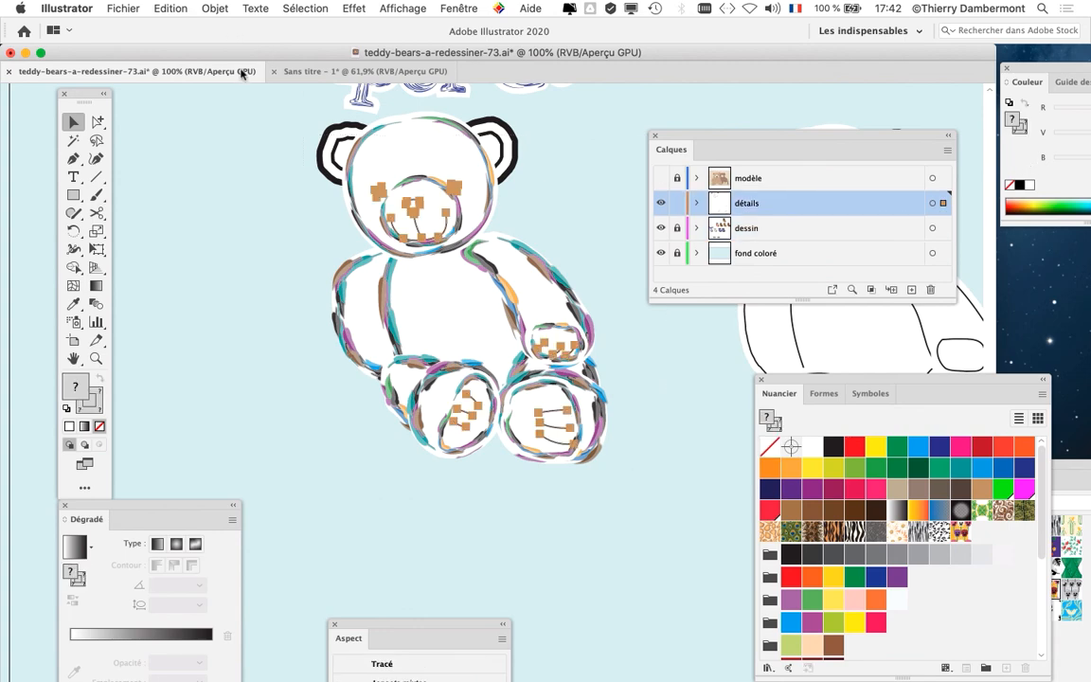
key("super+Tab")
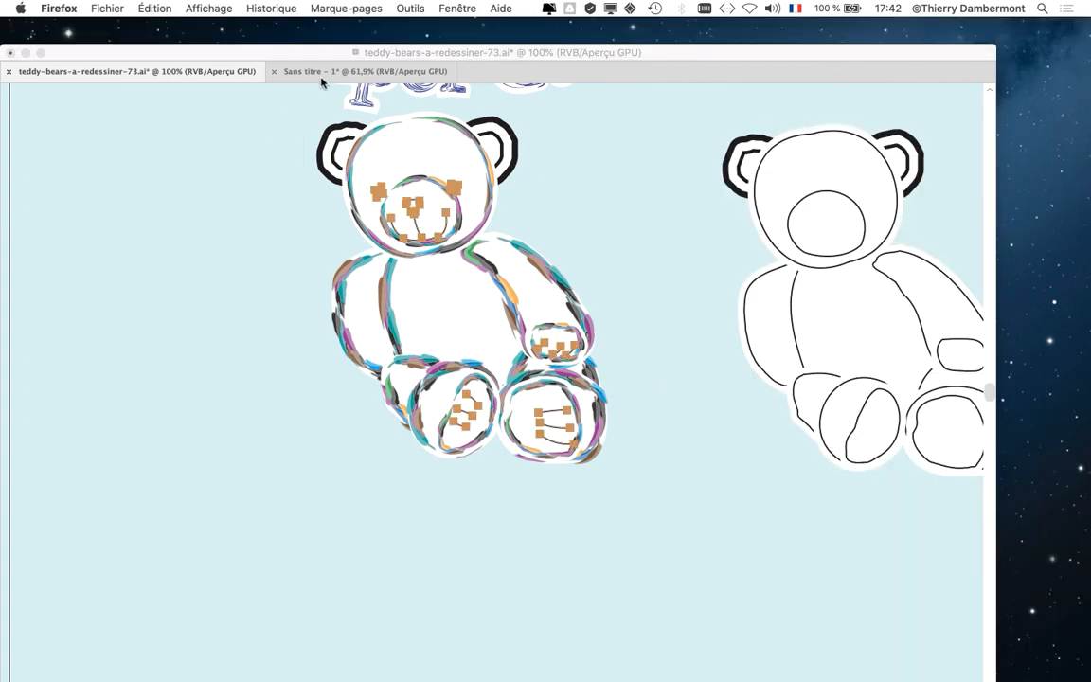
key("super+Tab")
- Paste the face and paw details onto the "détails de l'illustration" layer of the untitled document and deselect them
left_click(323, 73)
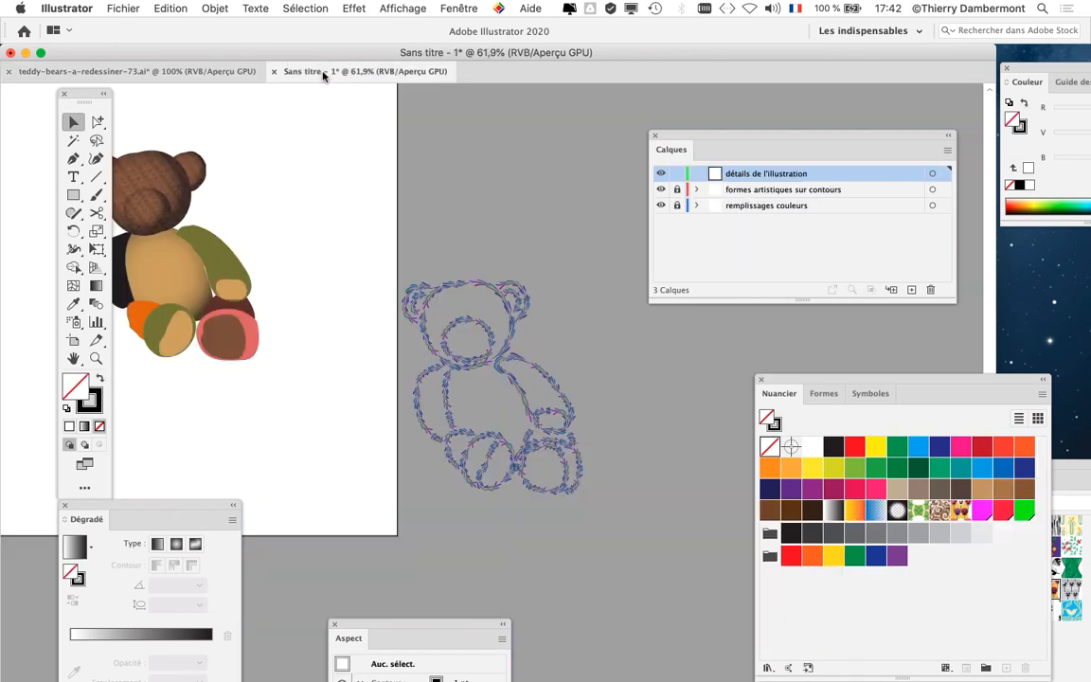
left_click_drag(429, 270, 132, 284)
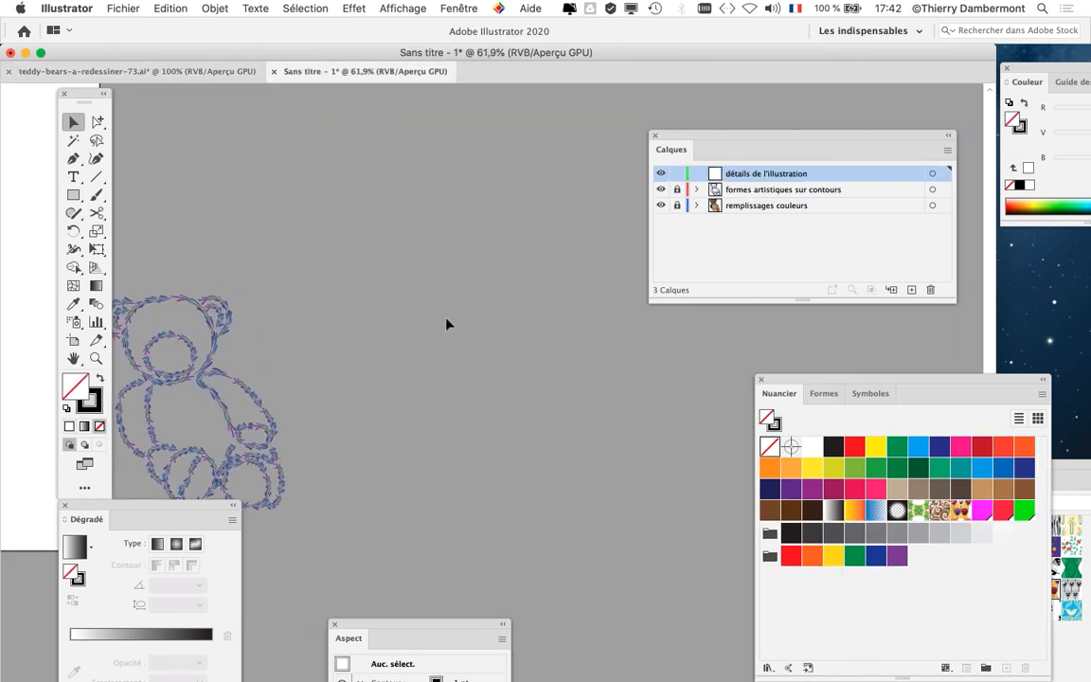
key("cmd+v")
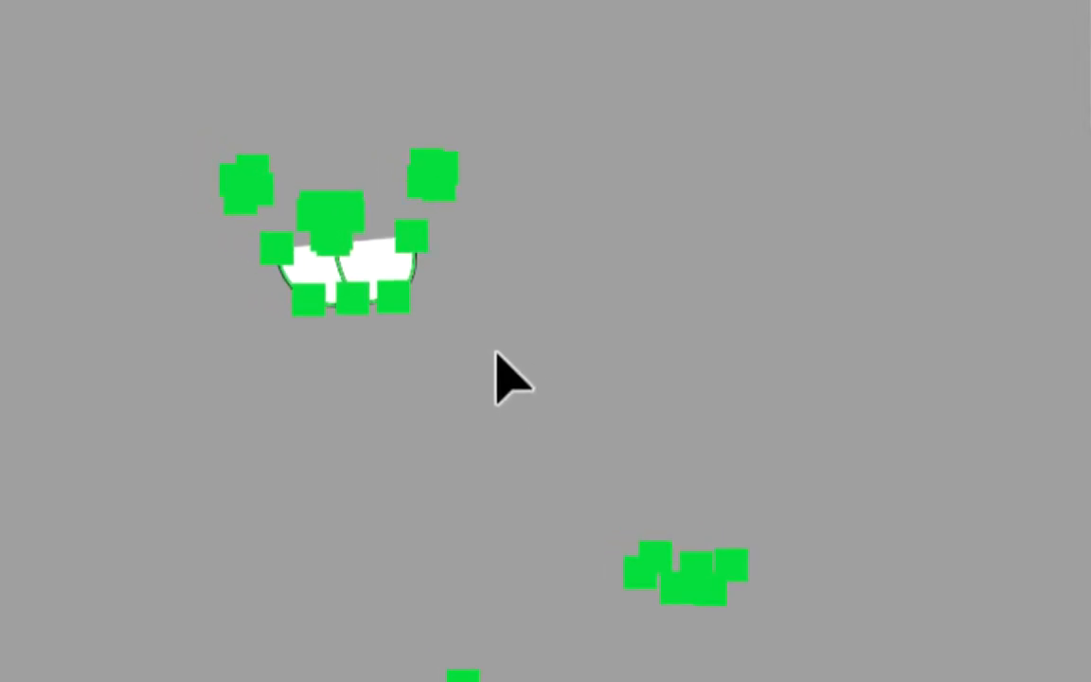
left_click(495, 351)
- Set the fill of the pasted nose and curved mouth line to none
left_click(406, 285)
key("e")
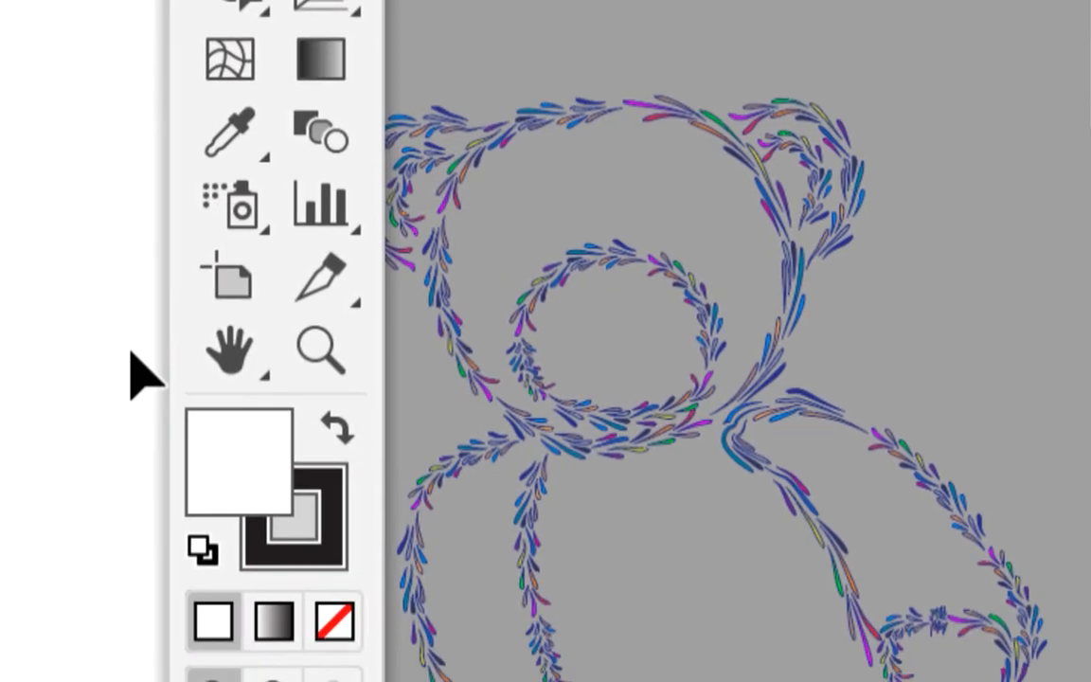
left_click(347, 632)
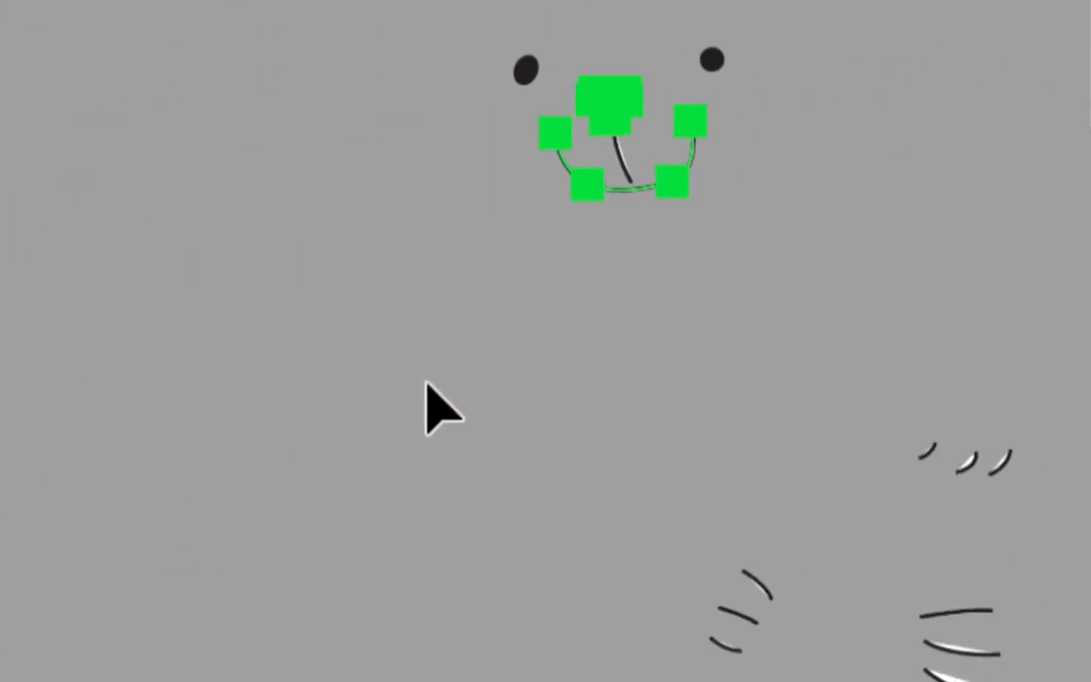
left_click(426, 407)
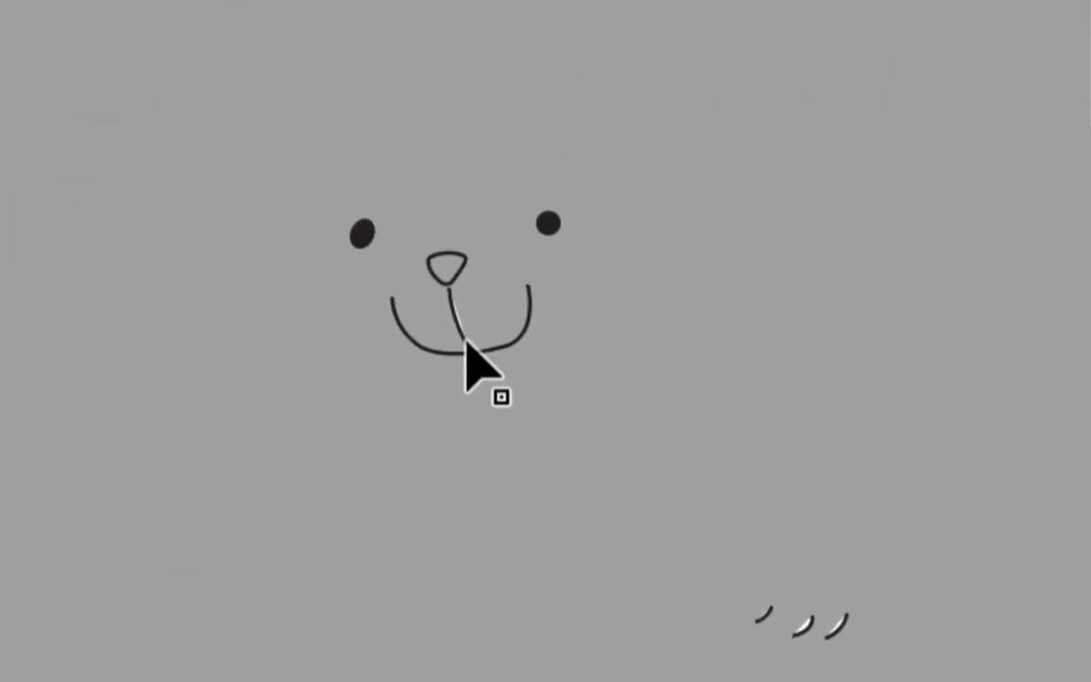
- Set the fill of the short line joining the nose to the mouth to none
left_click(465, 343)
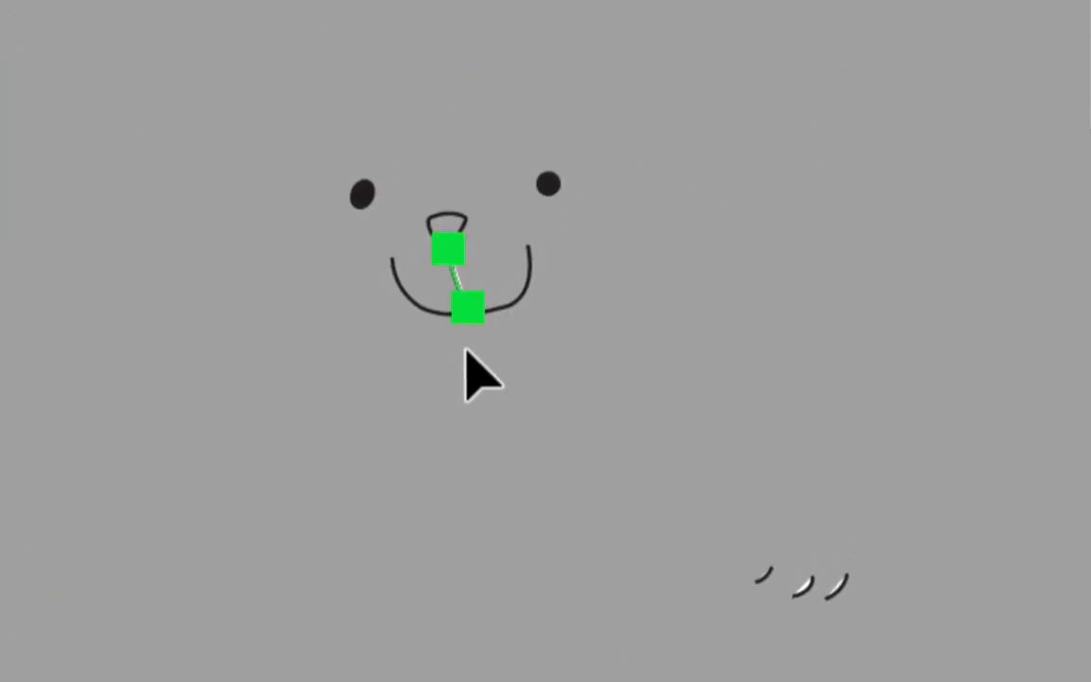
scroll(468, 334, "up", 5)
scroll(461, 338, "left", 2)
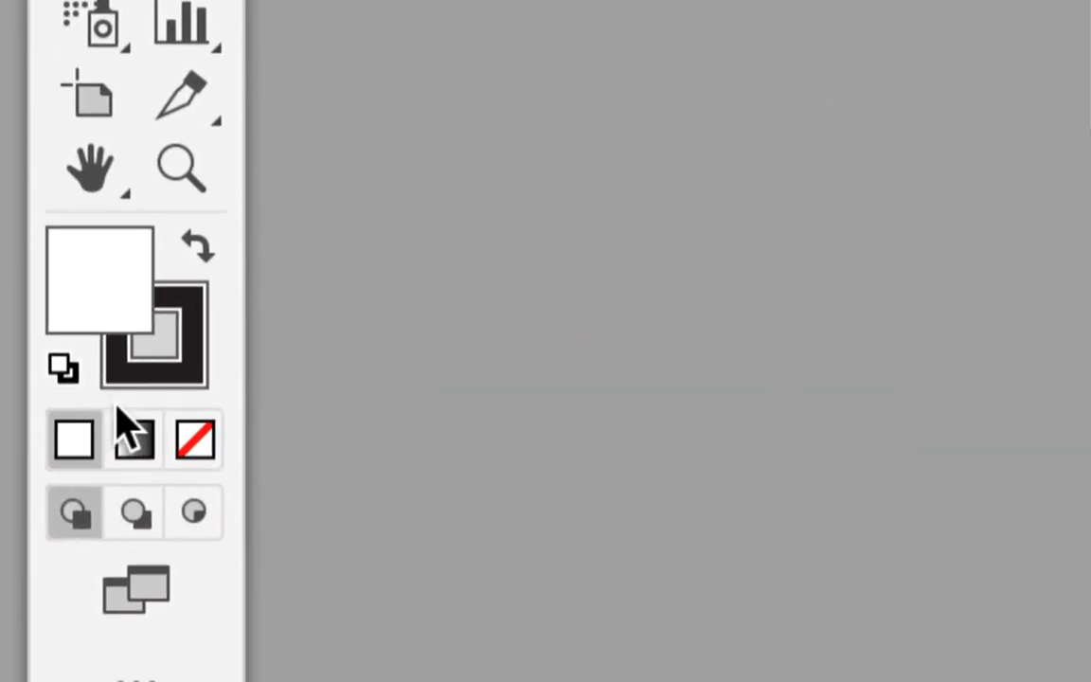
left_click(395, 538)
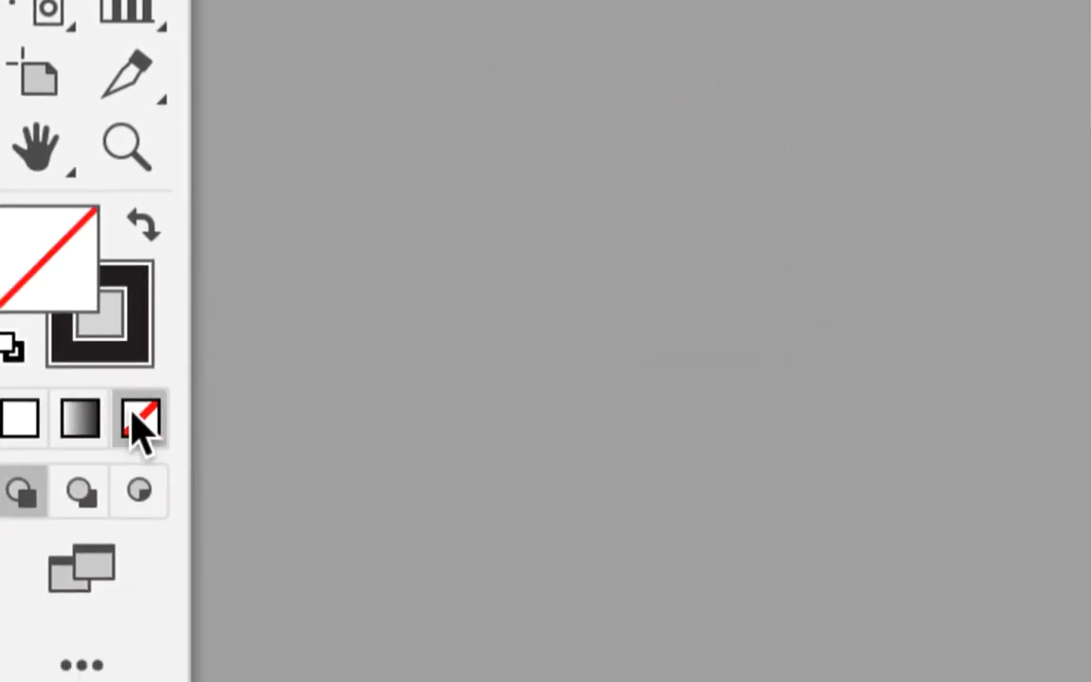
- Set the fill of all the pasted hand and foot paw lines to none and deselect them
left_click(438, 361)
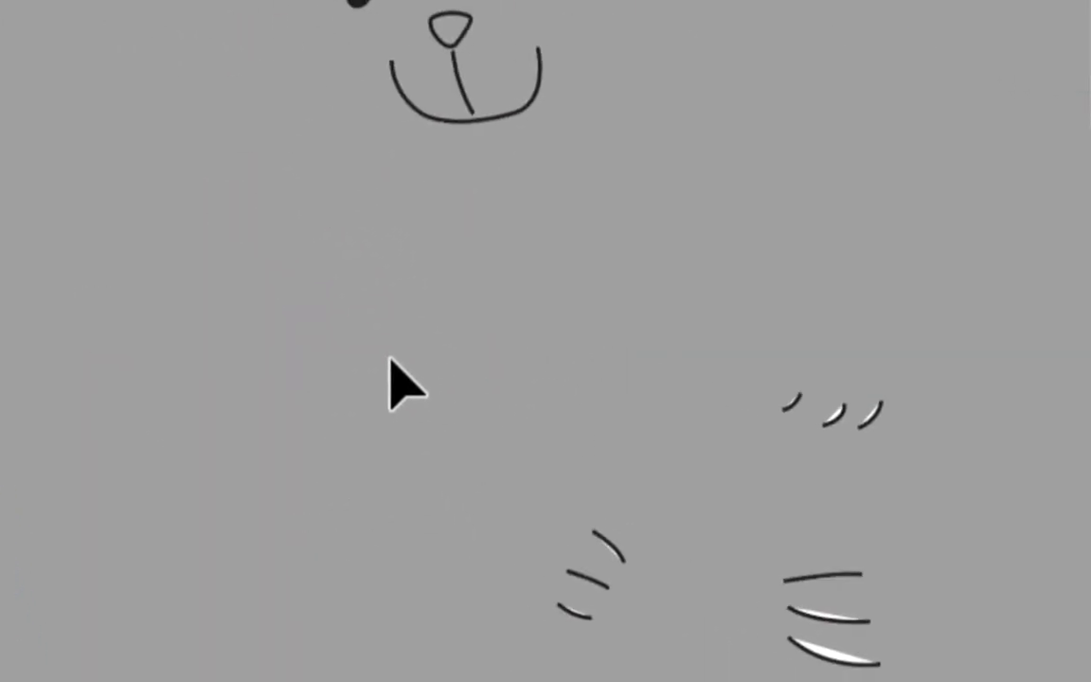
mouse_move(386, 339)
left_mouse_down()
mouse_move(810, 565)
mouse_move(977, 681)
left_mouse_up()
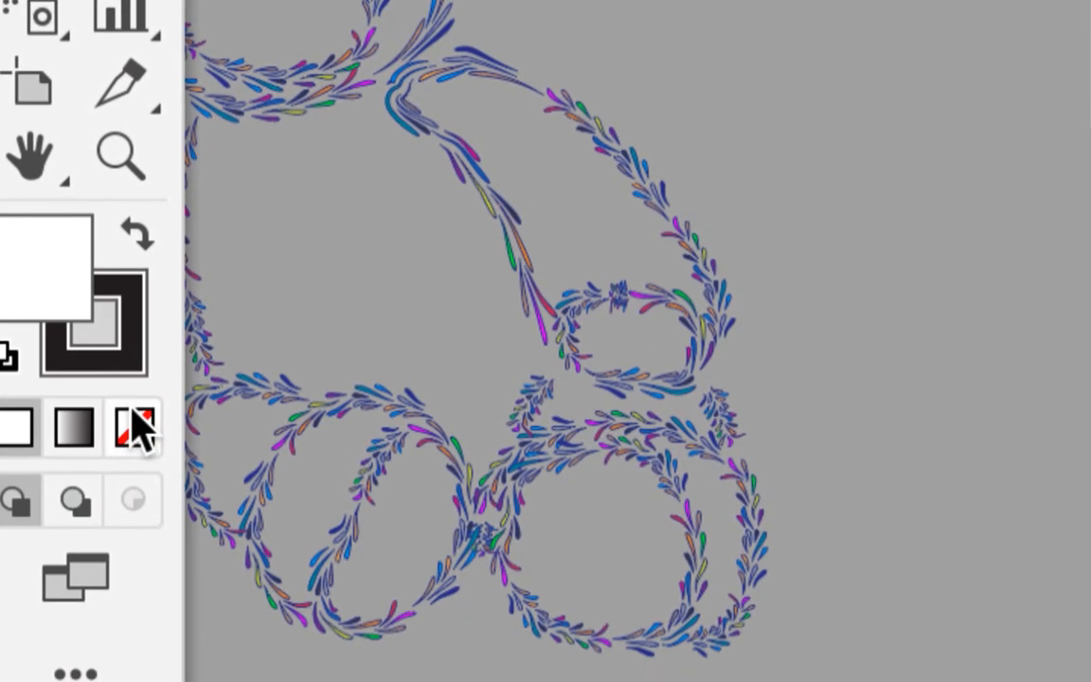
left_click(131, 415)
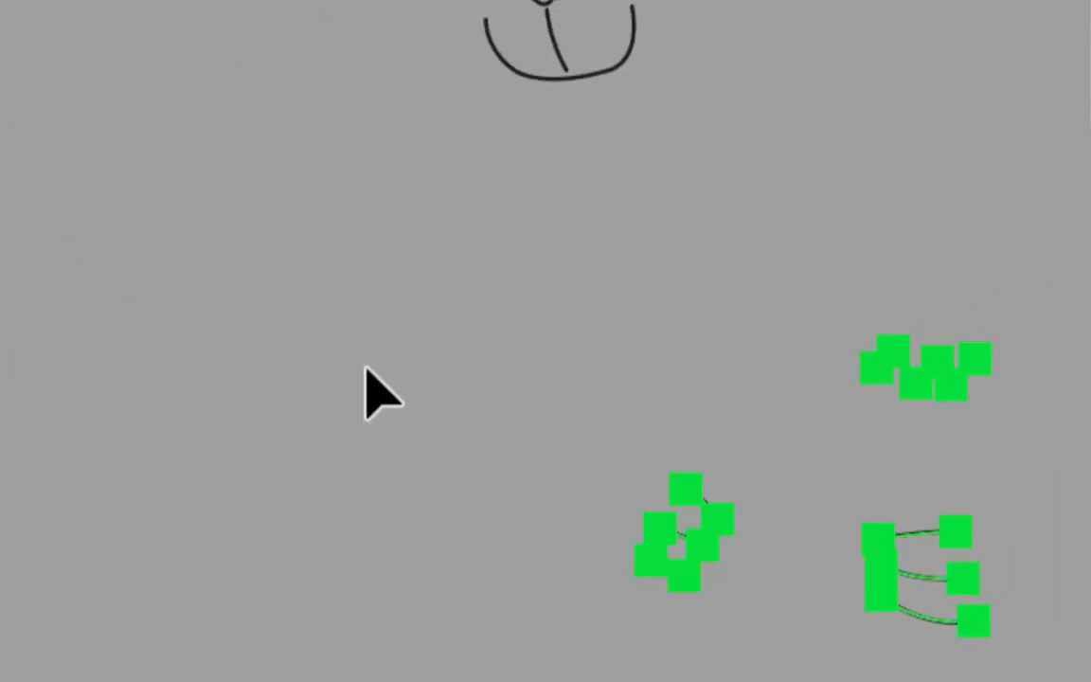
left_click(366, 389)
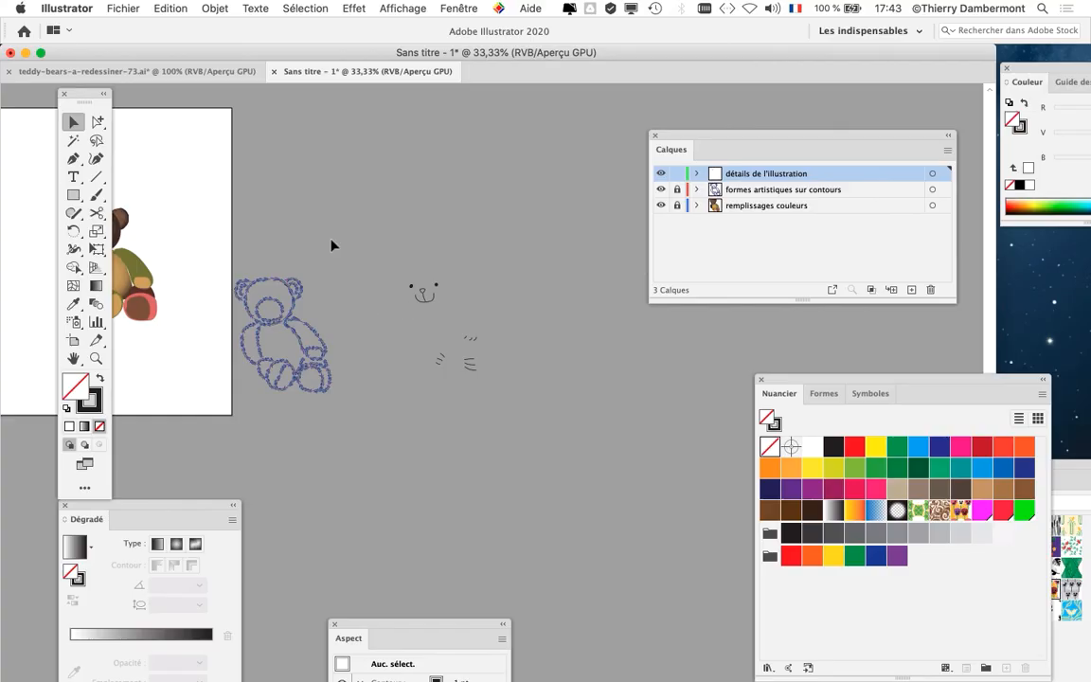
- Save the untitled document as ours-final-01.ai in the "teddy bear 18" folder, accepting the default Illustrator options
left_click(126, 8)
left_click(249, 137)
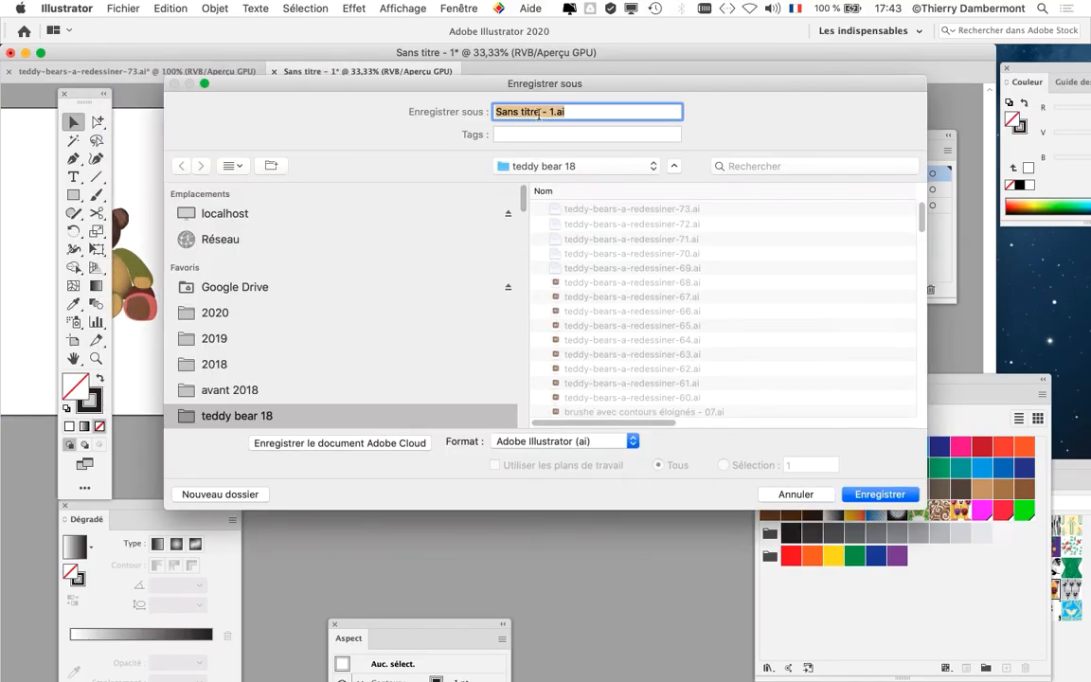
left_click(539, 113)
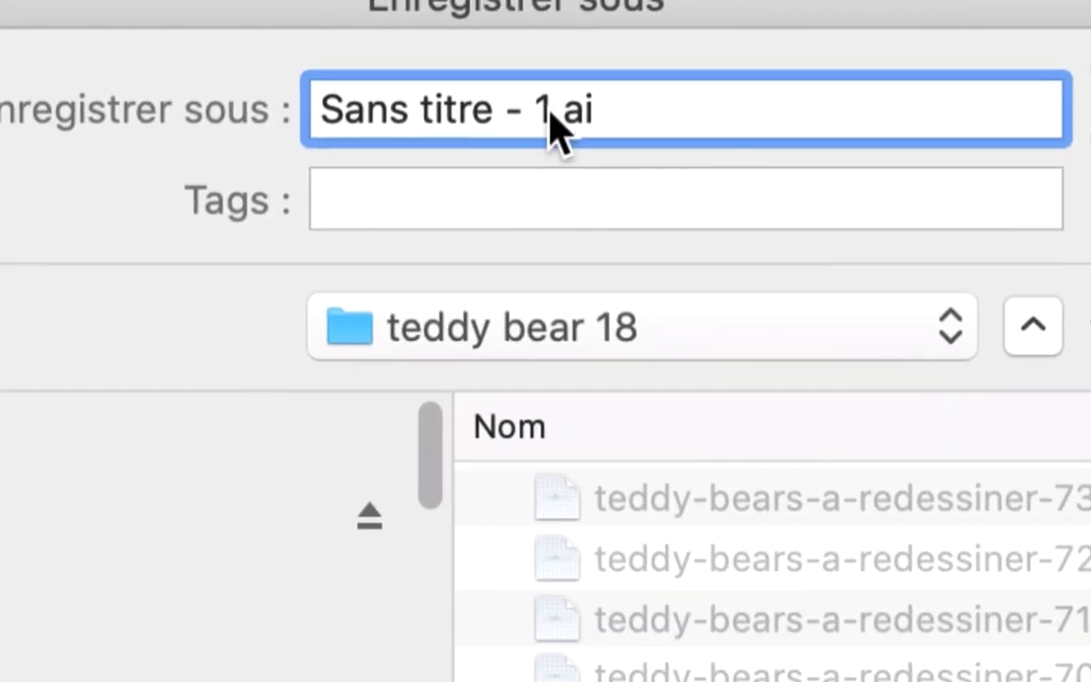
left_click_drag(550, 113, 315, 114)
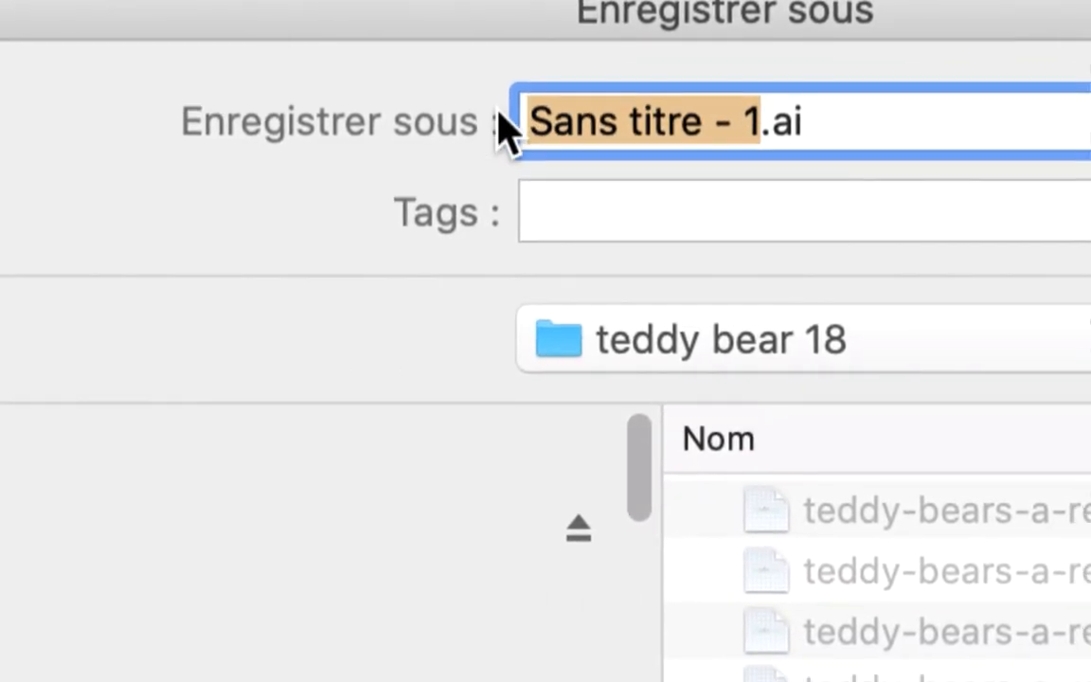
type("ours-fi")
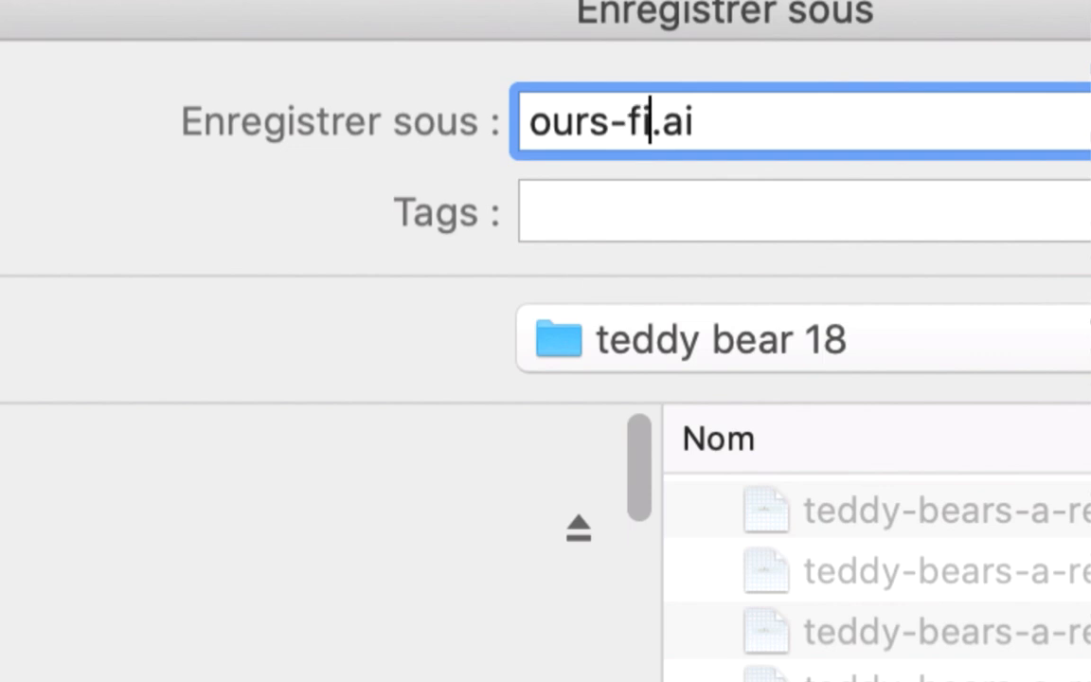
type("nal-1")
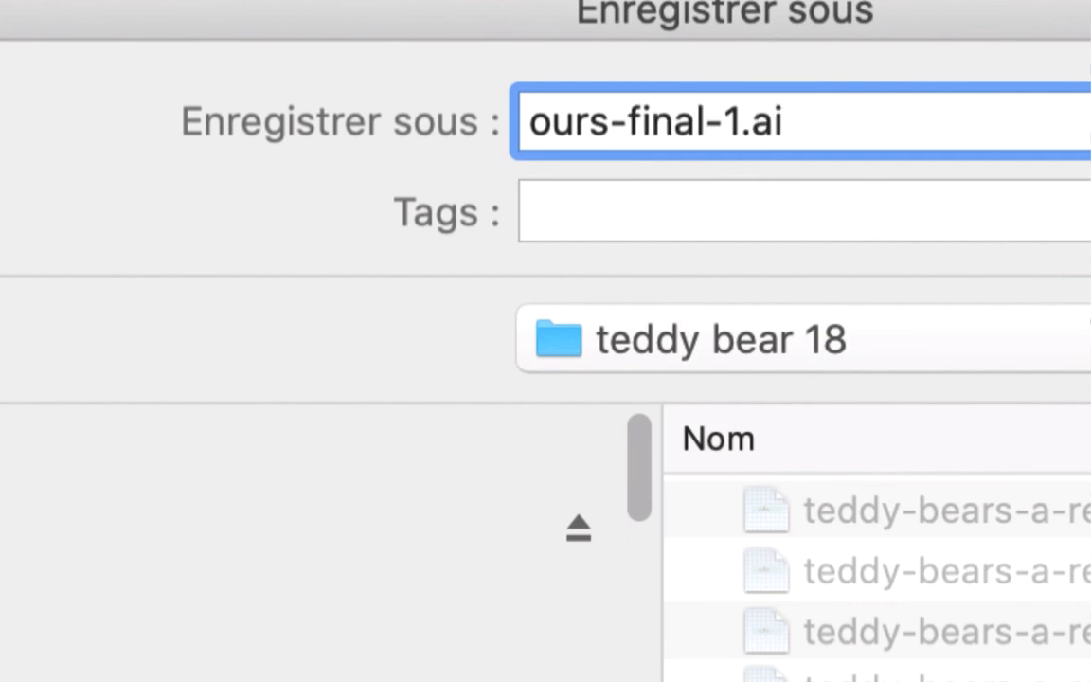
key("BackSpace")
type("01")
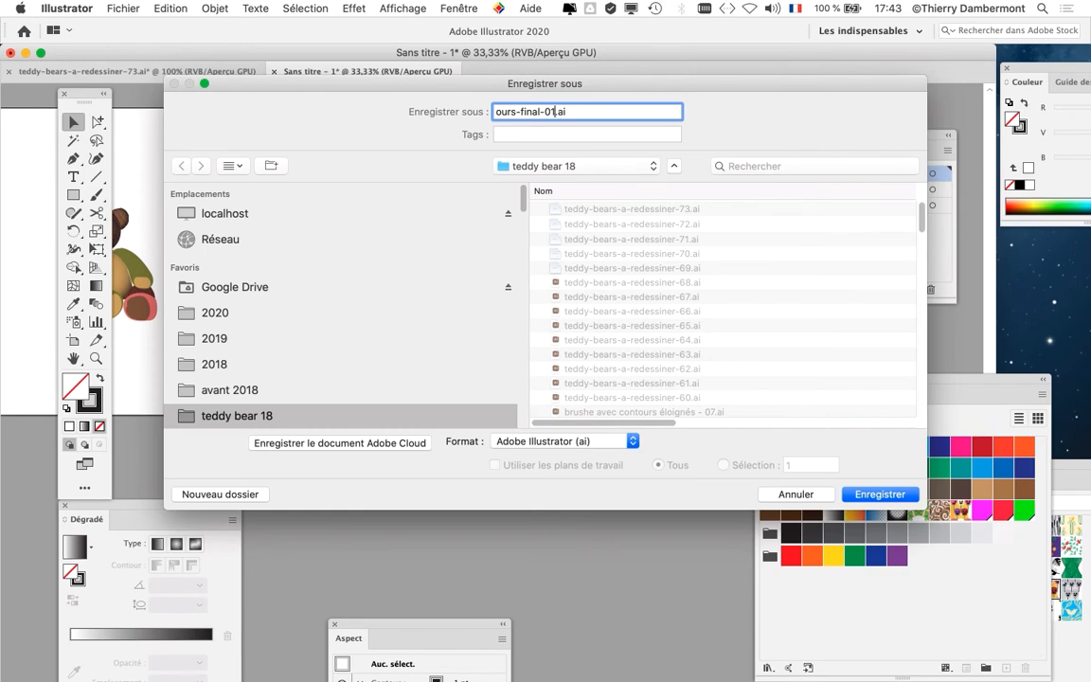
key("Return")
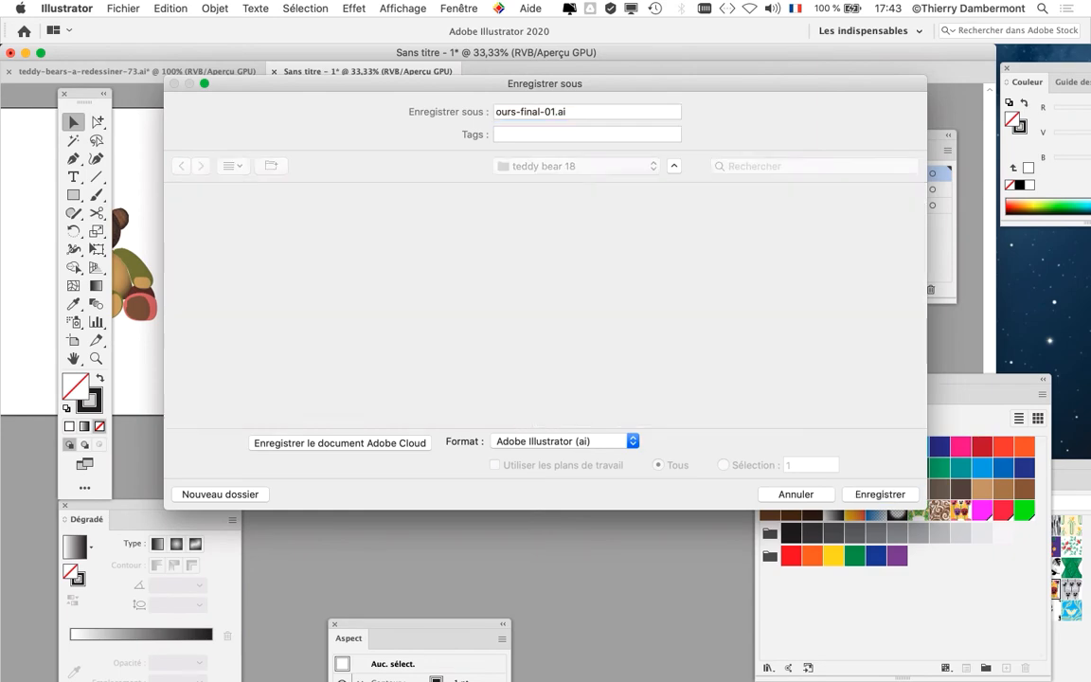
key("Return")
- Lock the "détails de l'illustration" layer, then unlock the "formes artistiques sur contours" layer and make it active
key("super+minus")
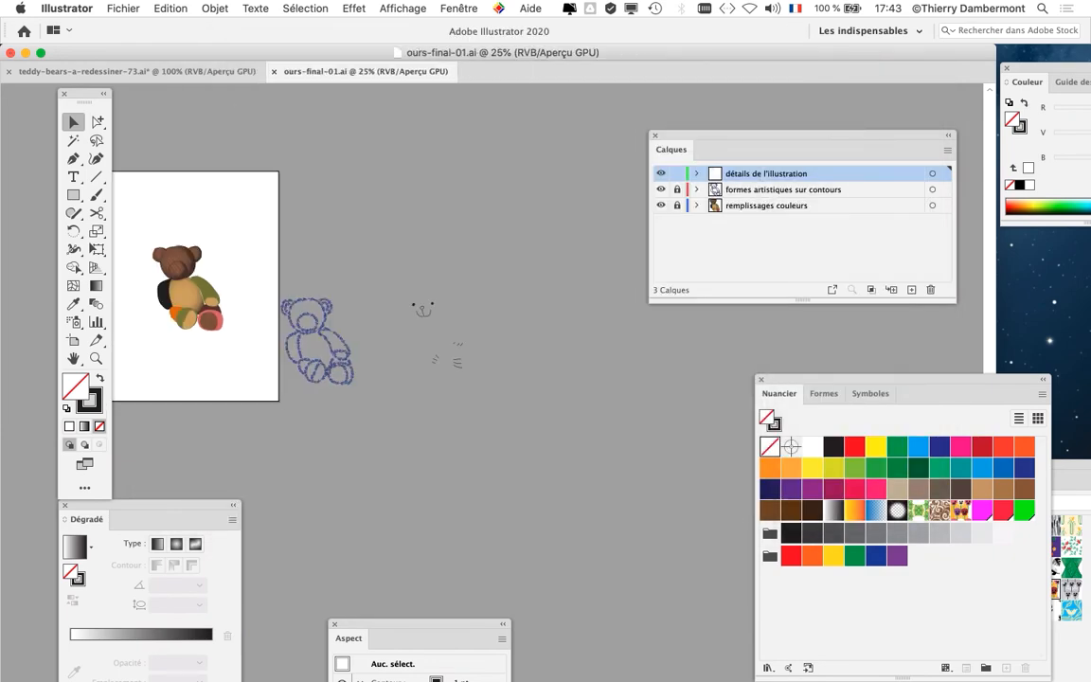
left_click_drag(365, 313, 602, 329)
key("super+plus")
key("super+plus")
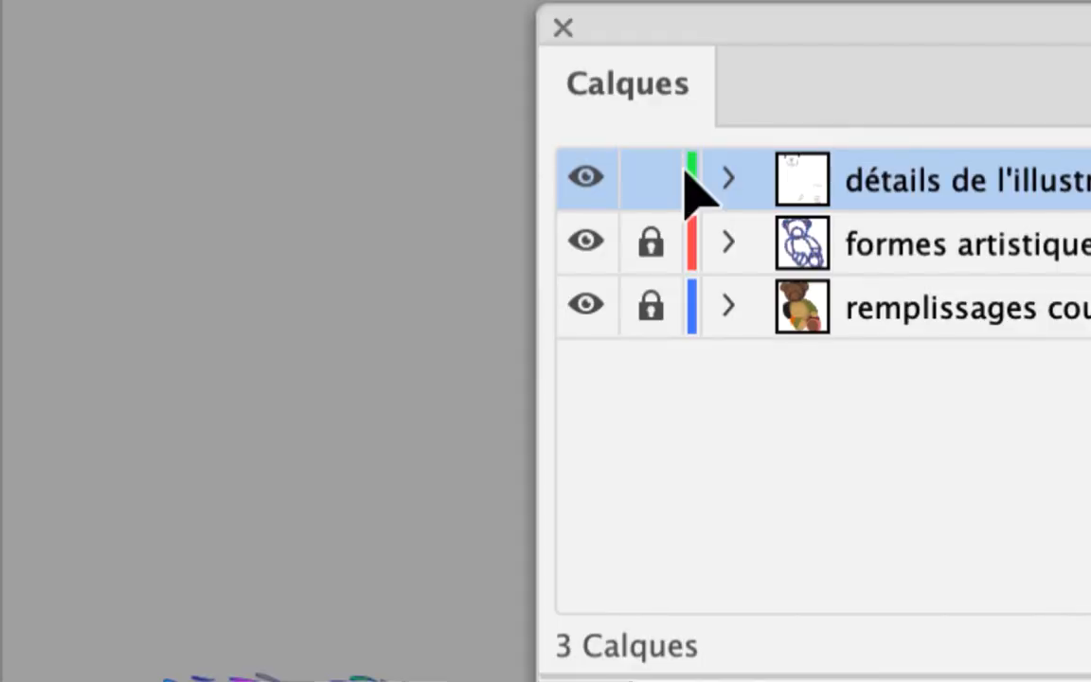
left_click(651, 178)
left_click(650, 243)
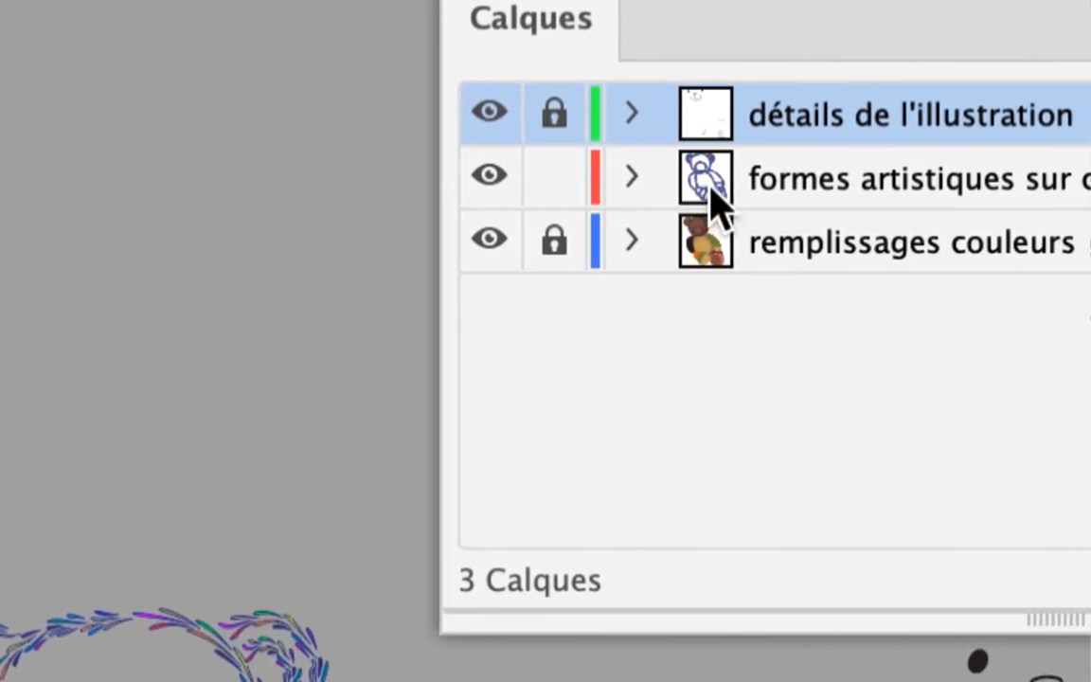
left_click(712, 195)
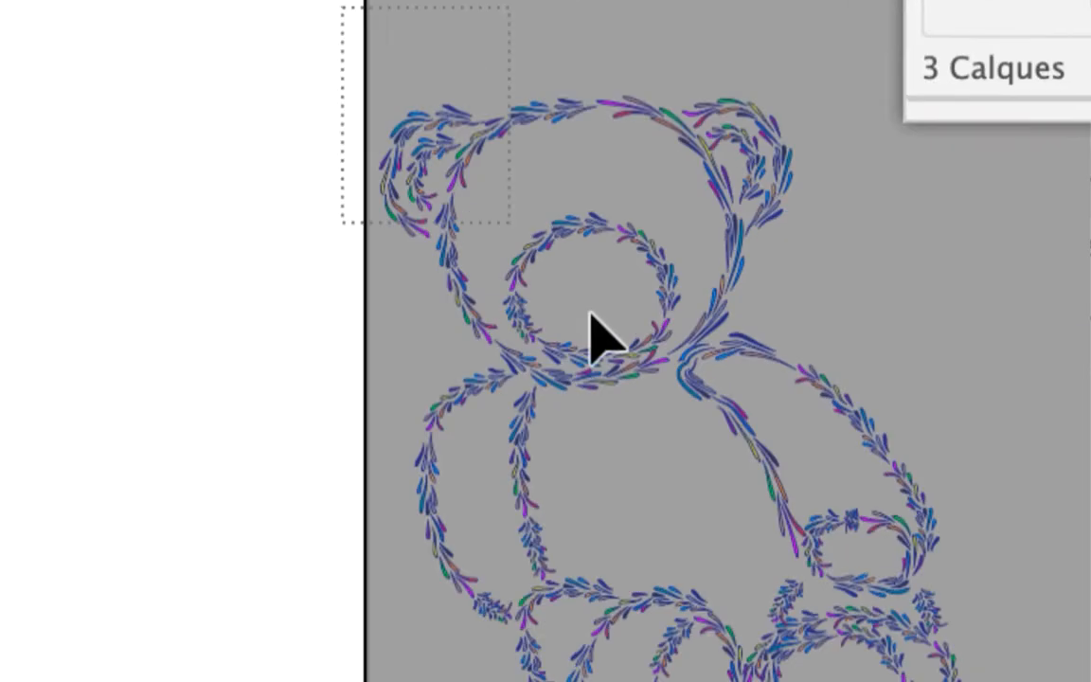
- Select the whole leaf-brush outline and move it onto the textured bear on the artboard
left_click_drag(589, 312, 683, 436)
left_click_drag(532, 245, 376, 243)
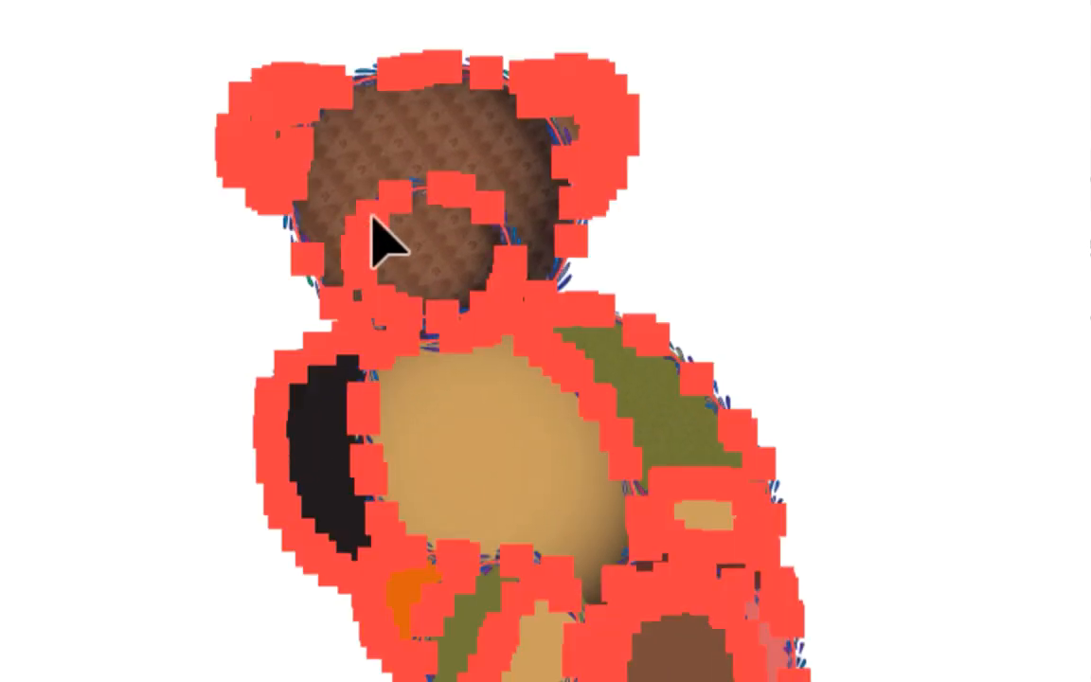
- Nudge the leaf-brush outline into line with the bear's contours in outline view, then return to preview and deselect it
scroll(379, 243, "up", 3)
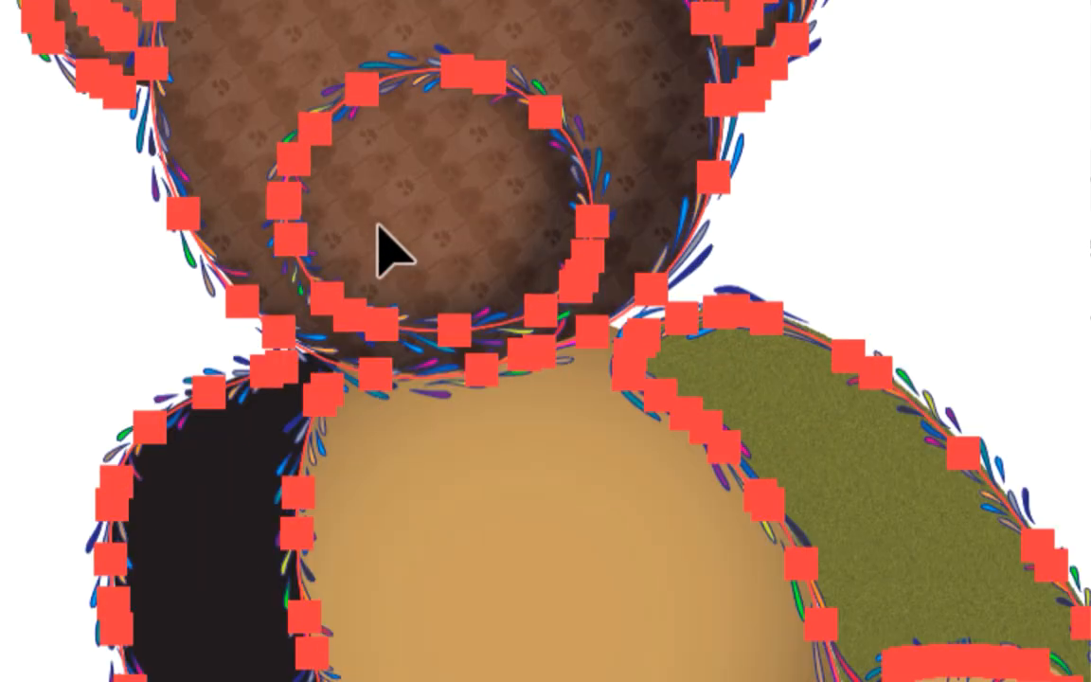
key("ctrl+y")
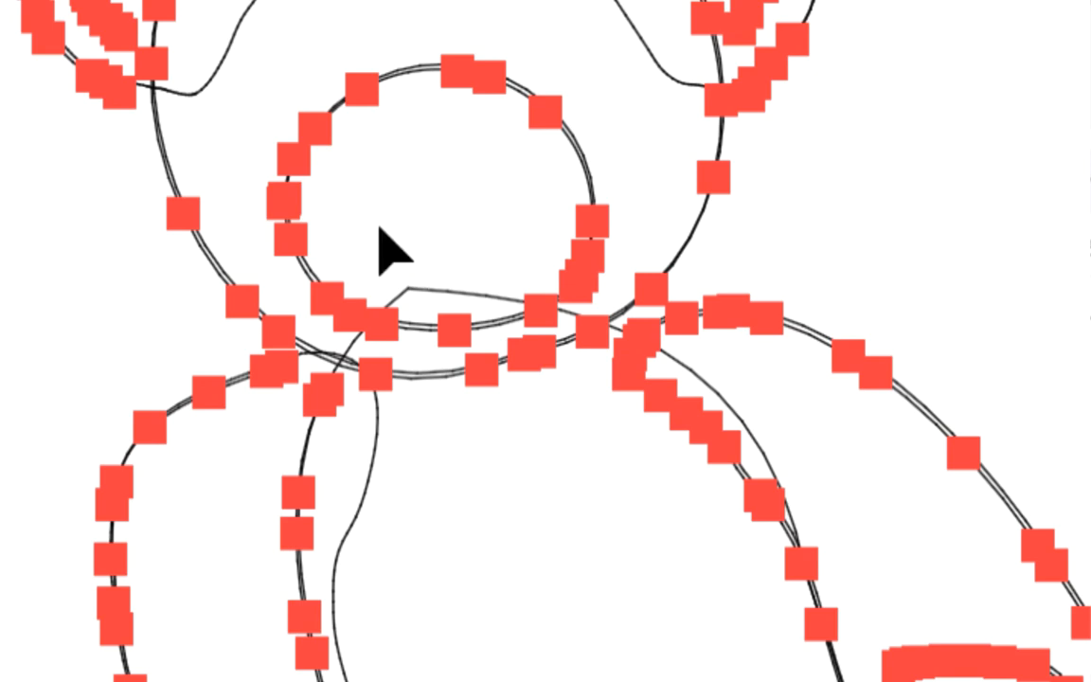
key("Down")
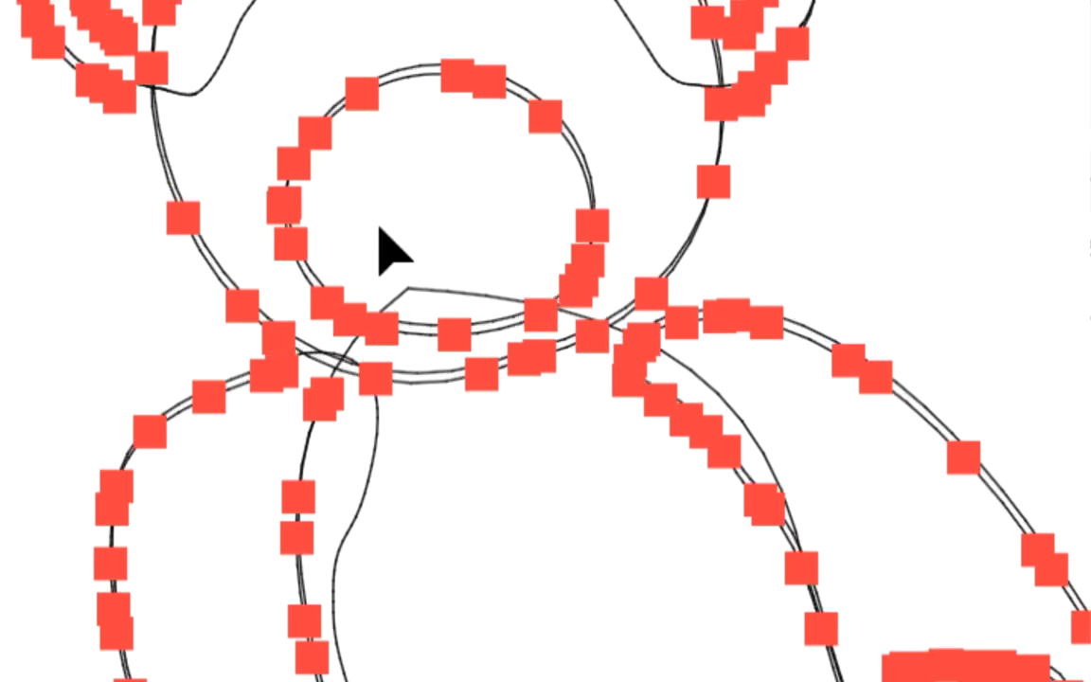
key("Up")
key("Up")
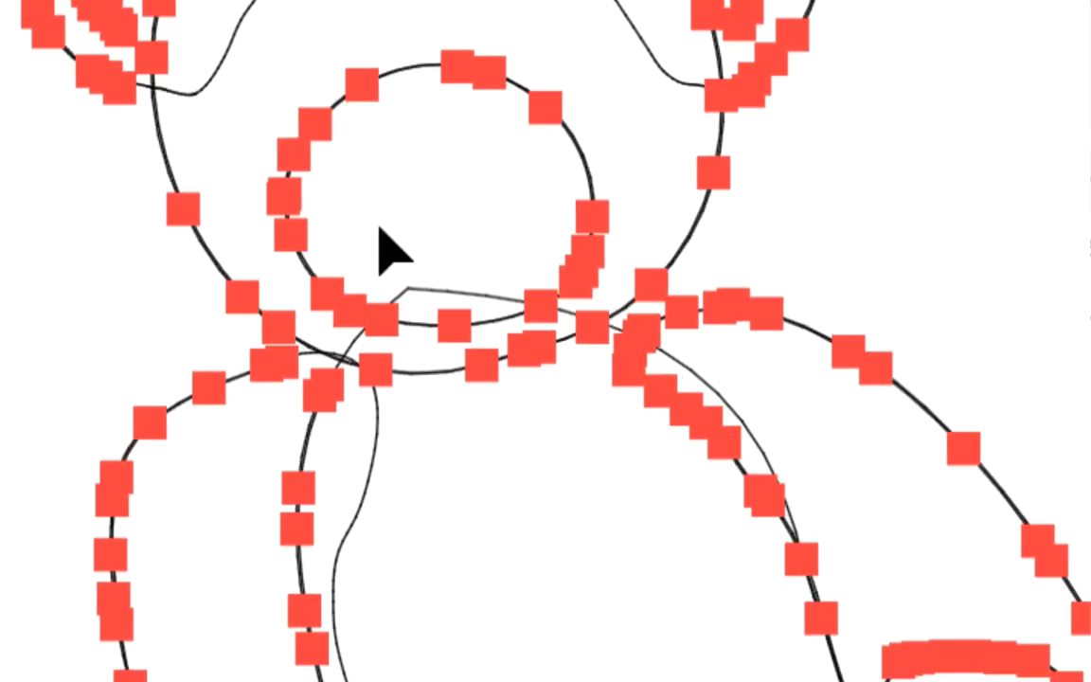
key("Left")
key("Right")
key("Right")
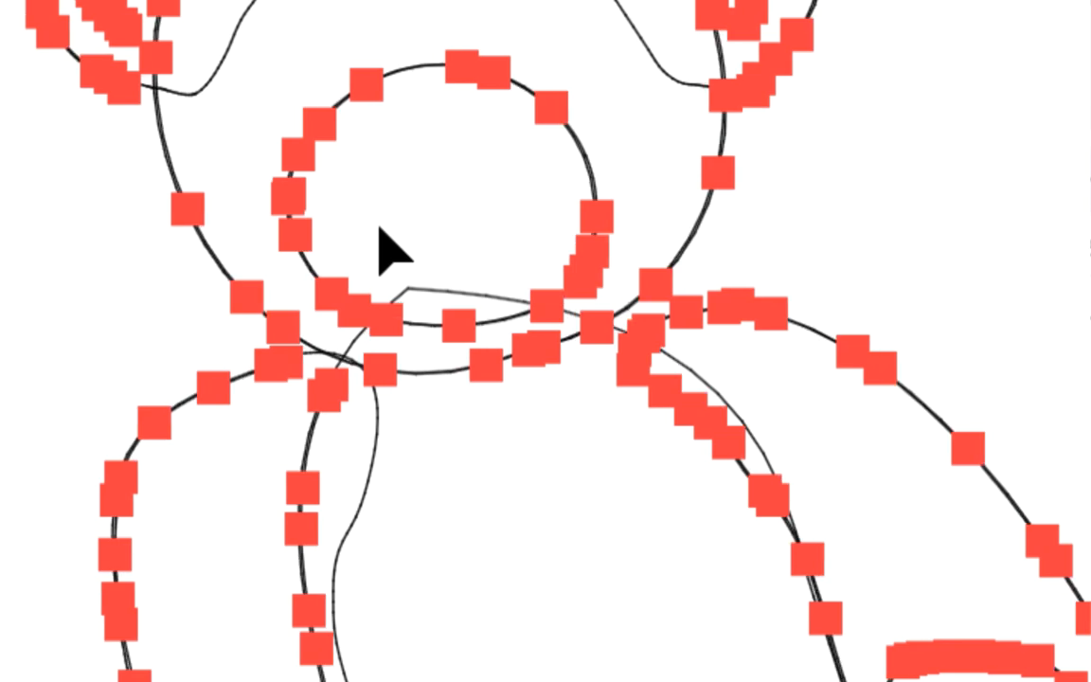
scroll(388, 251, "down", 3)
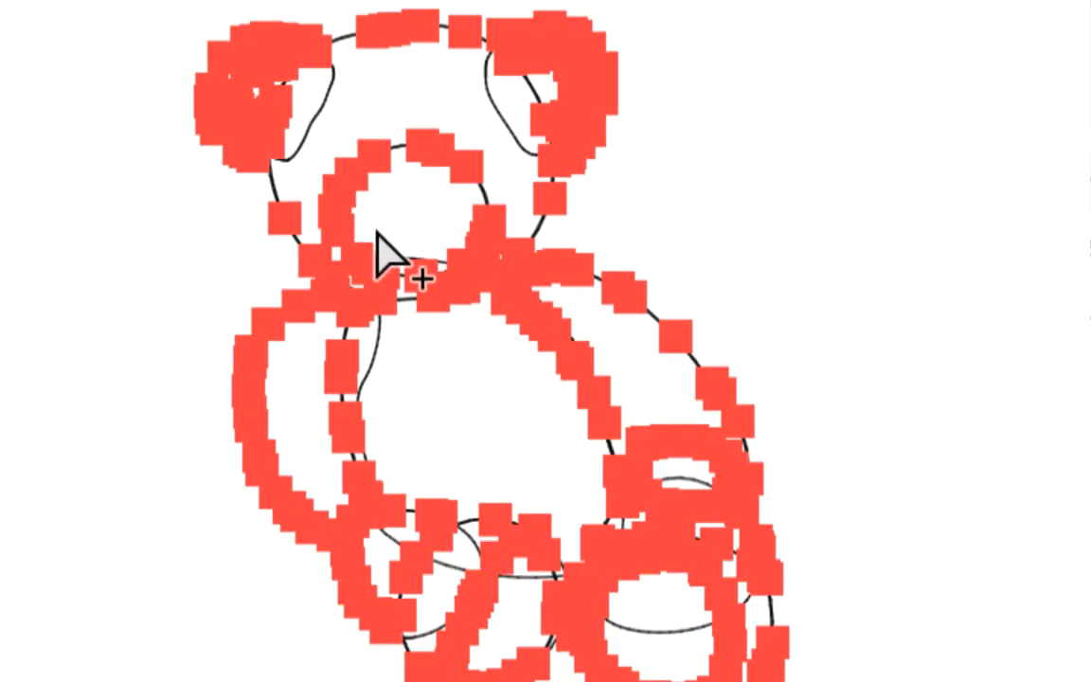
key("ctrl+y")
scroll(398, 219, "right", 5)
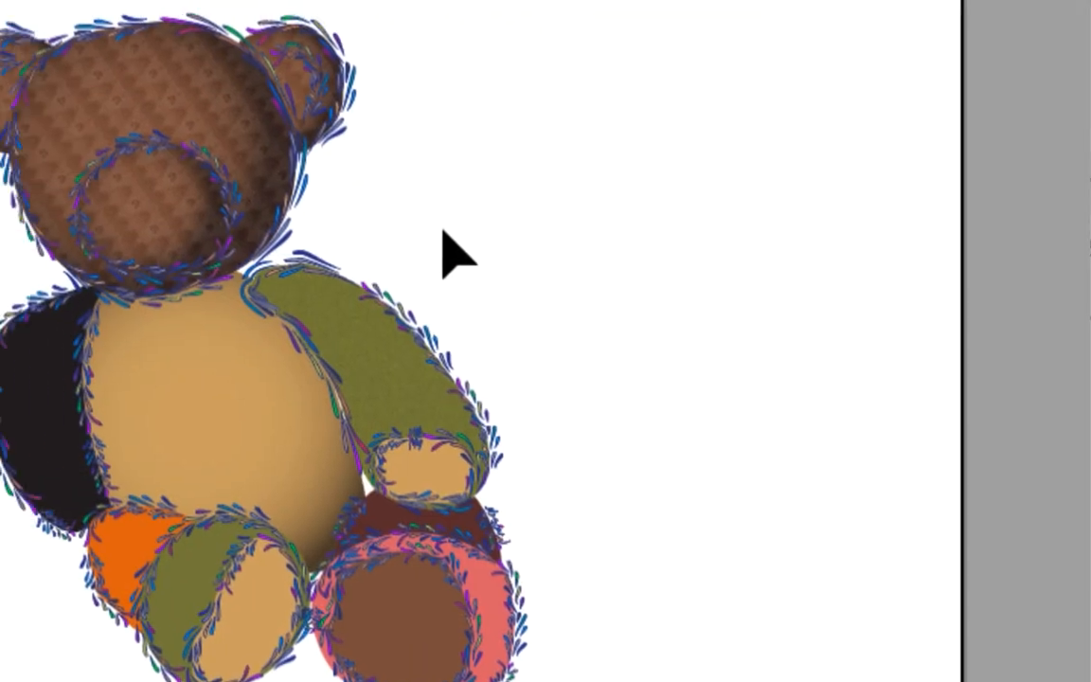
scroll(417, 228, "up", 5)
scroll(398, 251, "down", 3)
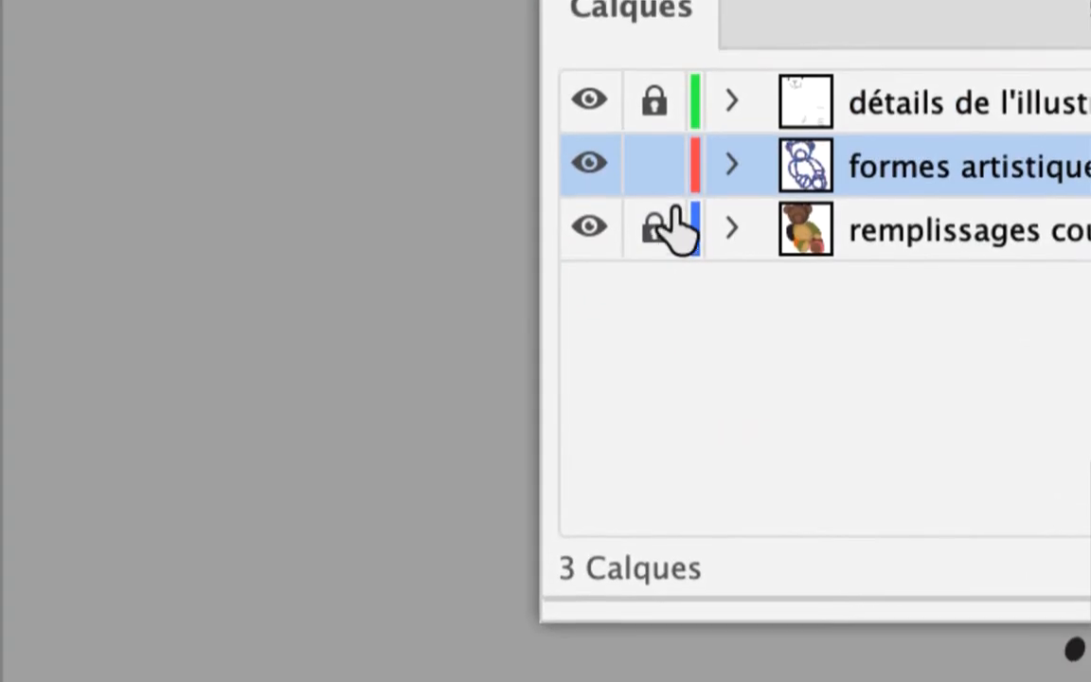
- Lock the "formes artistiques sur contours" layer, and unlock and activate the "détails de l'illustration" layer
left_click(677, 189)
left_click(677, 174)
left_click(933, 184)
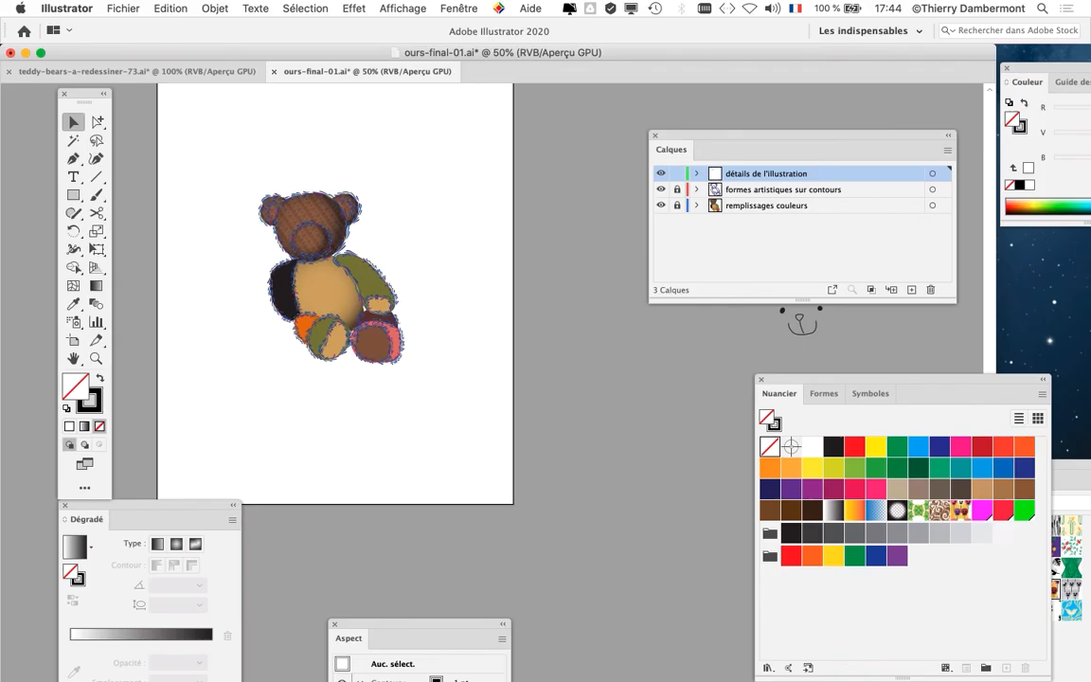
- Select all the face and paw details and move them from beside the artboard onto the textured bear
scroll(474, 284, "right", 10)
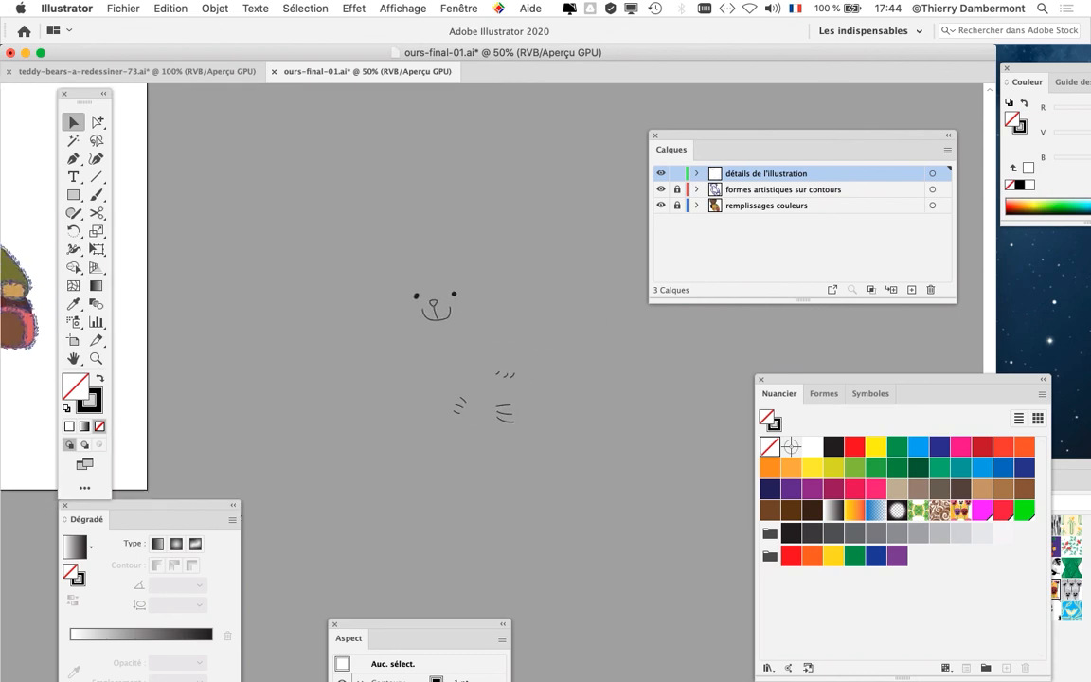
key("super+a")
scroll(568, 331, "left", 8)
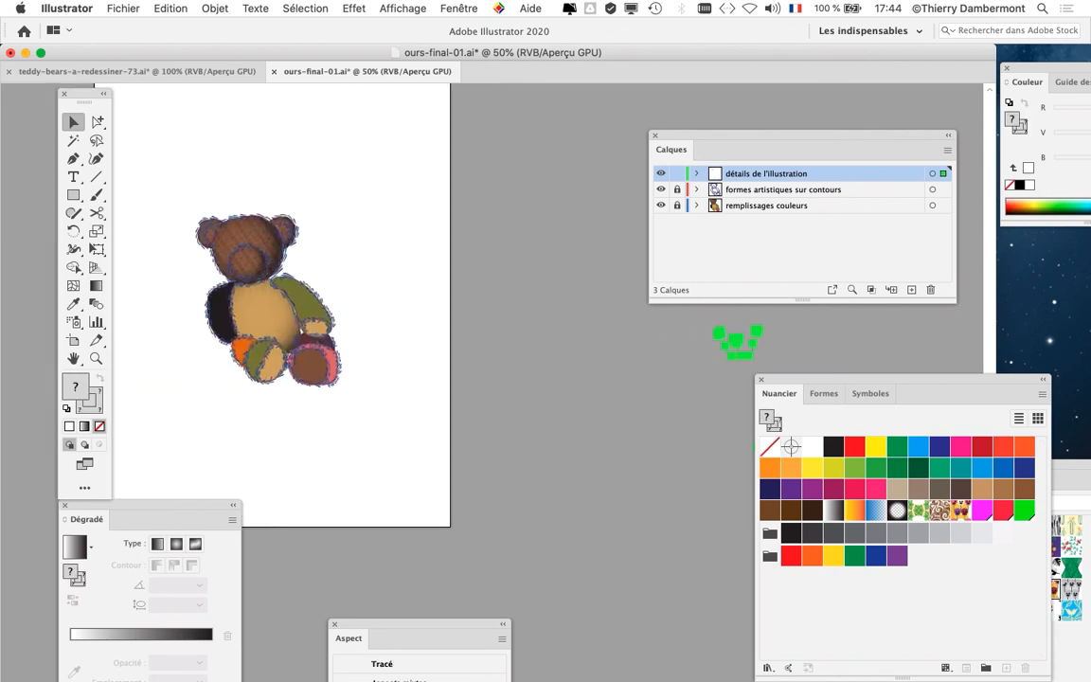
mouse_move(739, 341)
left_mouse_down()
mouse_move(366, 234)
mouse_move(236, 227)
mouse_move(248, 253)
left_mouse_up()
- Shift the face and paw details slightly down and left so they sit inside the muzzle and paws
key("super+plus")
key("super+plus")
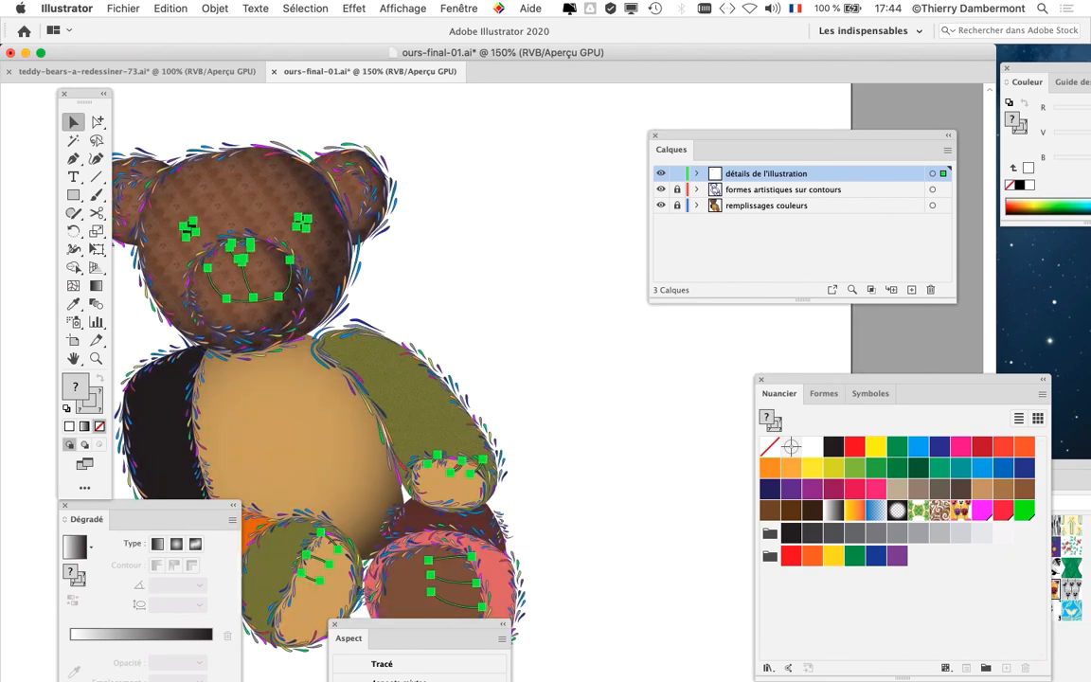
scroll(341, 360, "left", 5)
key("super+plus")
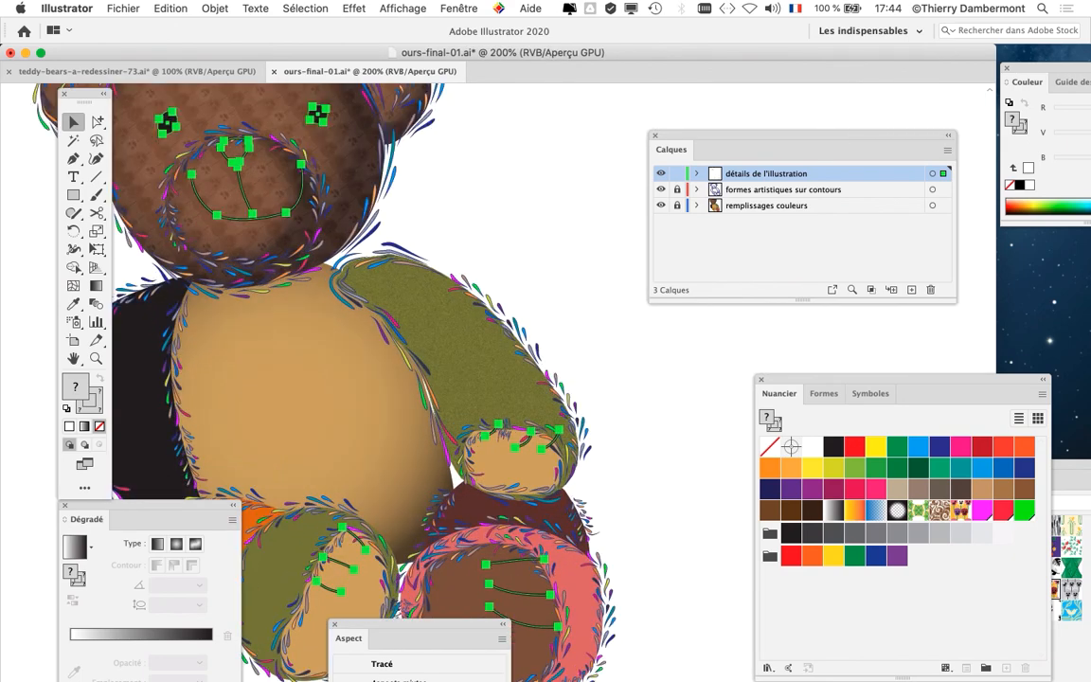
key("super+shift+a")
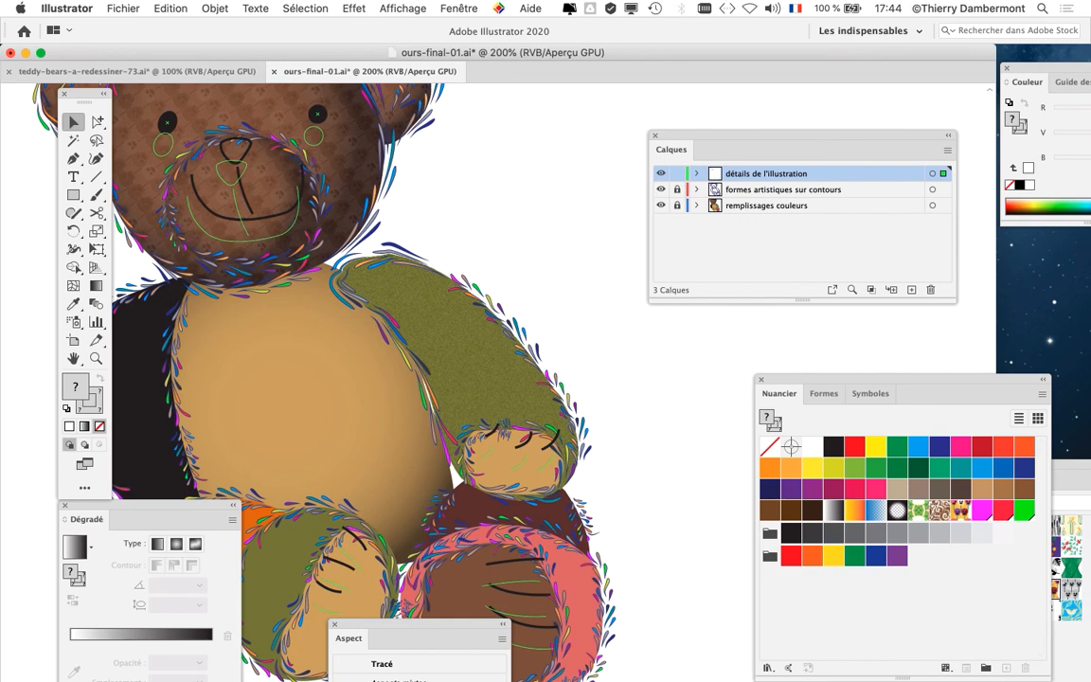
key("super+a")
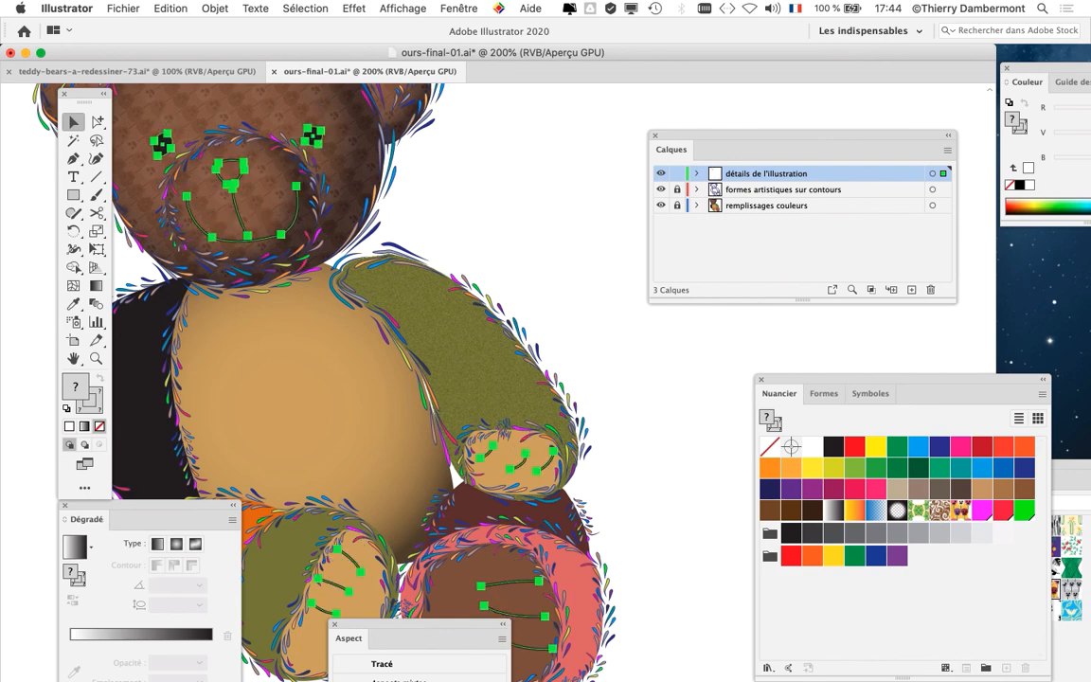
- Set the stroke of all the face and paw details to the grey swatch C=0 M=0 J=0 N=20 and deselect them
scroll(350, 379, "down", 3)
scroll(350, 379, "left", 3)
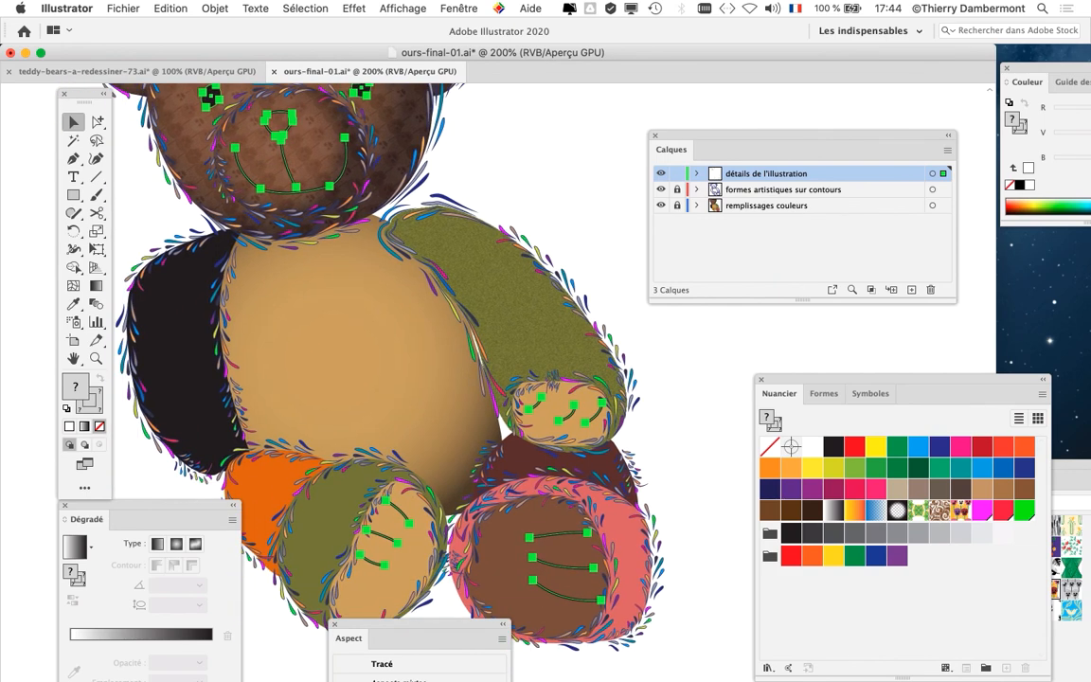
left_click_drag(899, 380, 604, 191)
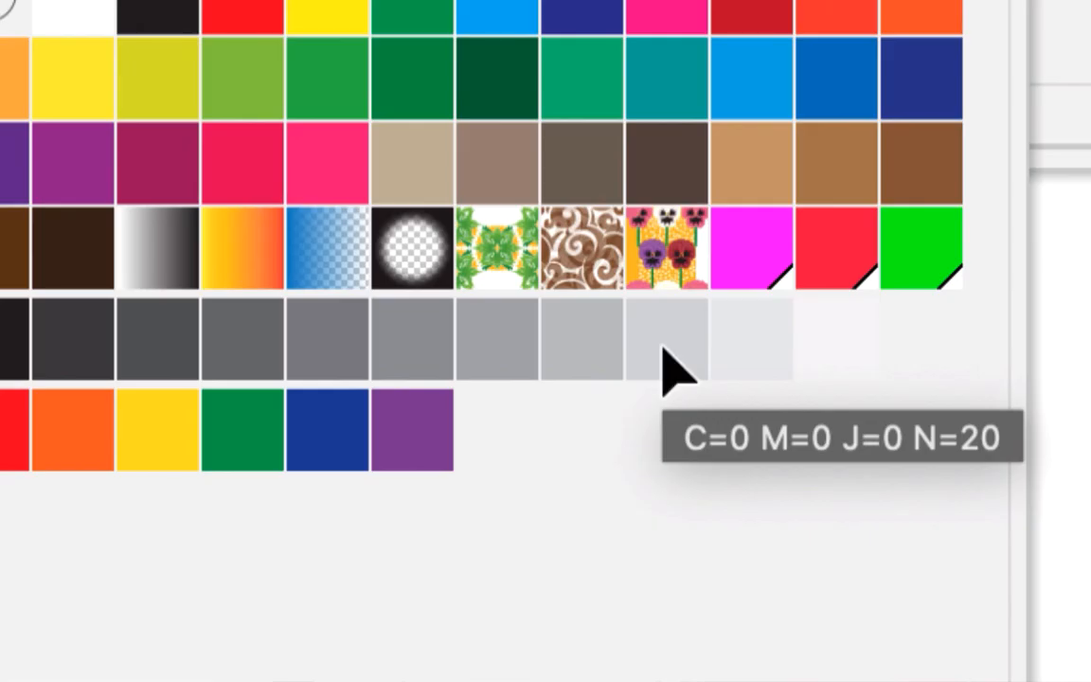
left_click(665, 347)
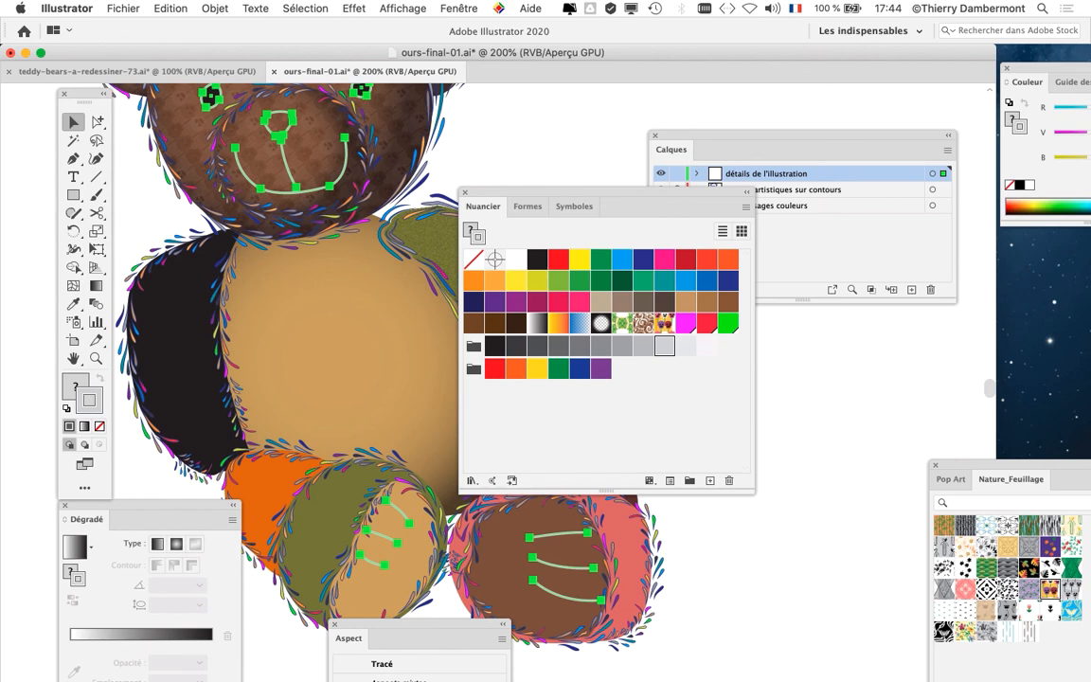
left_click_drag(606, 193, 861, 408)
key("super+shift+a")
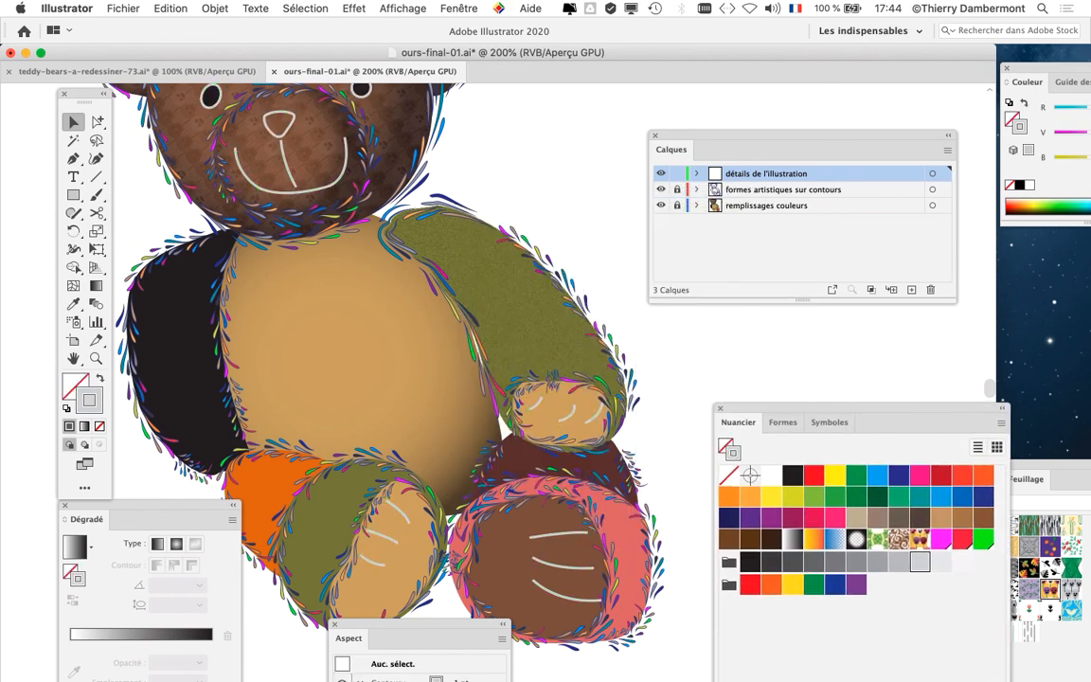
- Remove the stroke from both of the bear's eyes, keeping their black fill, and deselect them
key("super+minus")
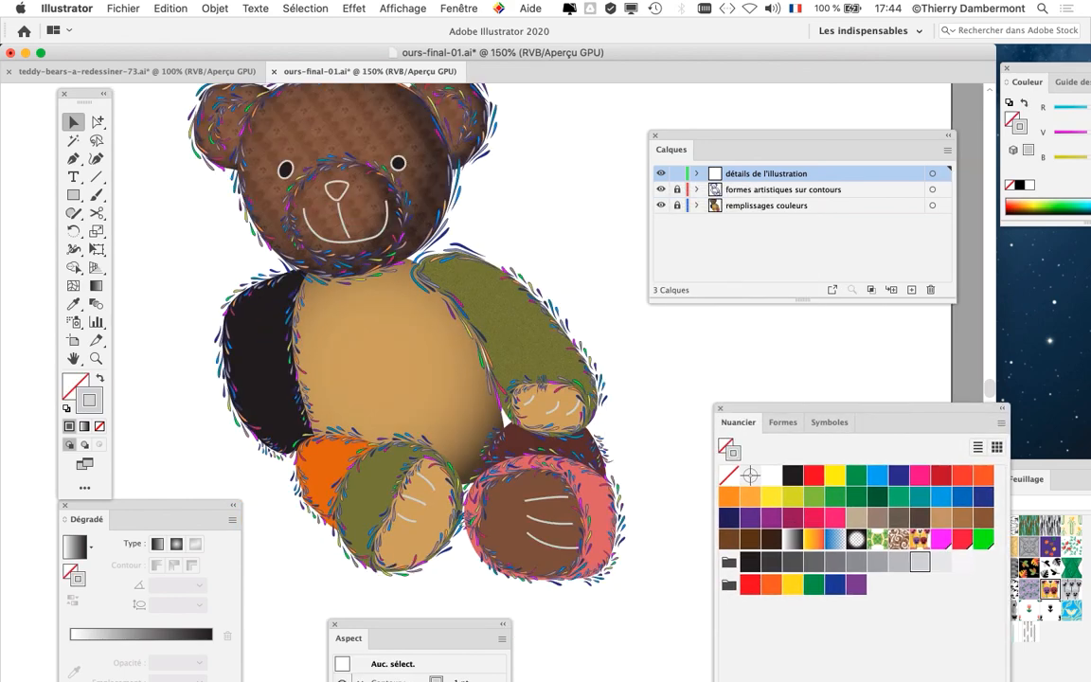
key("super+plus")
key("super+plus")
left_click(212, 185)
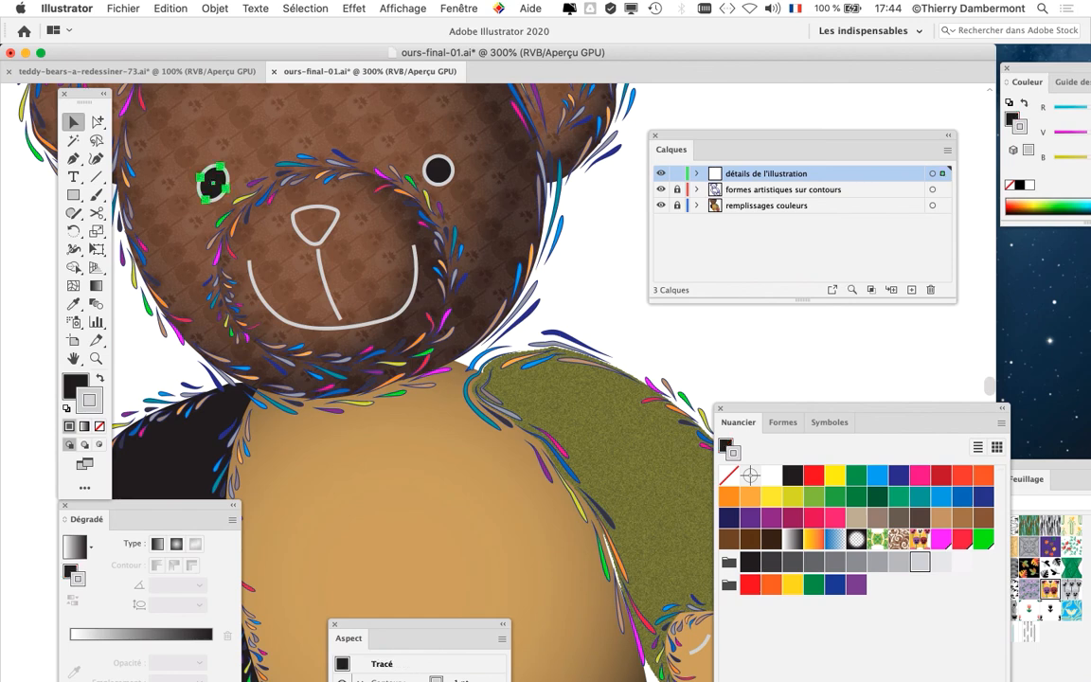
left_click(438, 169, "shift")
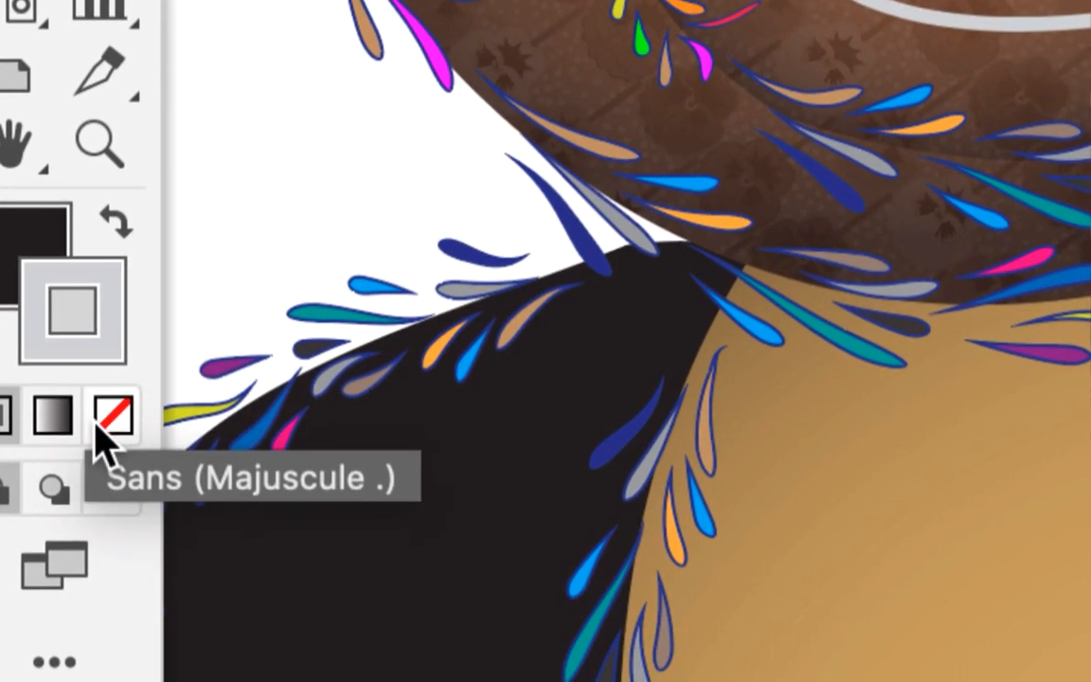
left_click(99, 425)
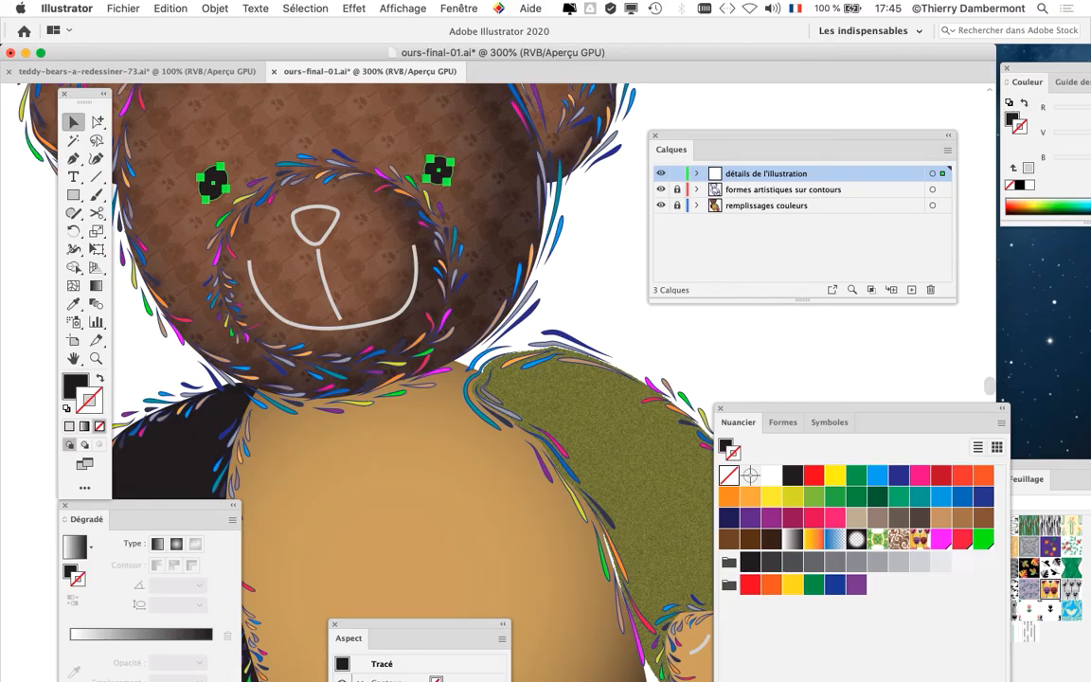
key("shift+super+a")
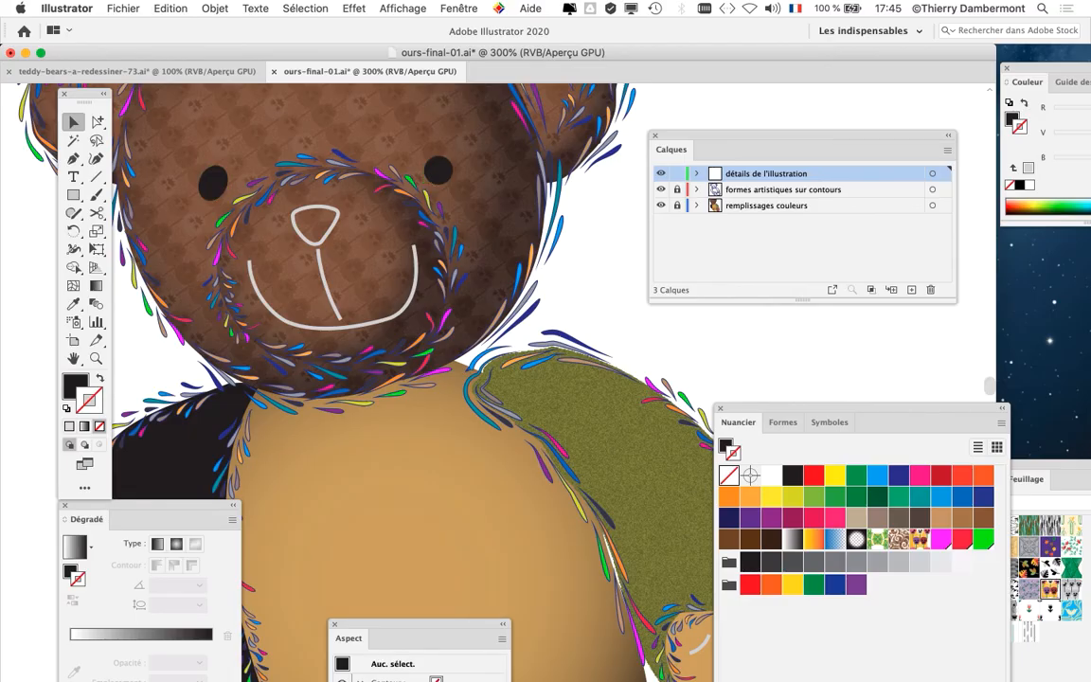
- Fill the bear's nose with the black swatch Noir, keeping its grey stroke, and deselect it
left_click(329, 233)
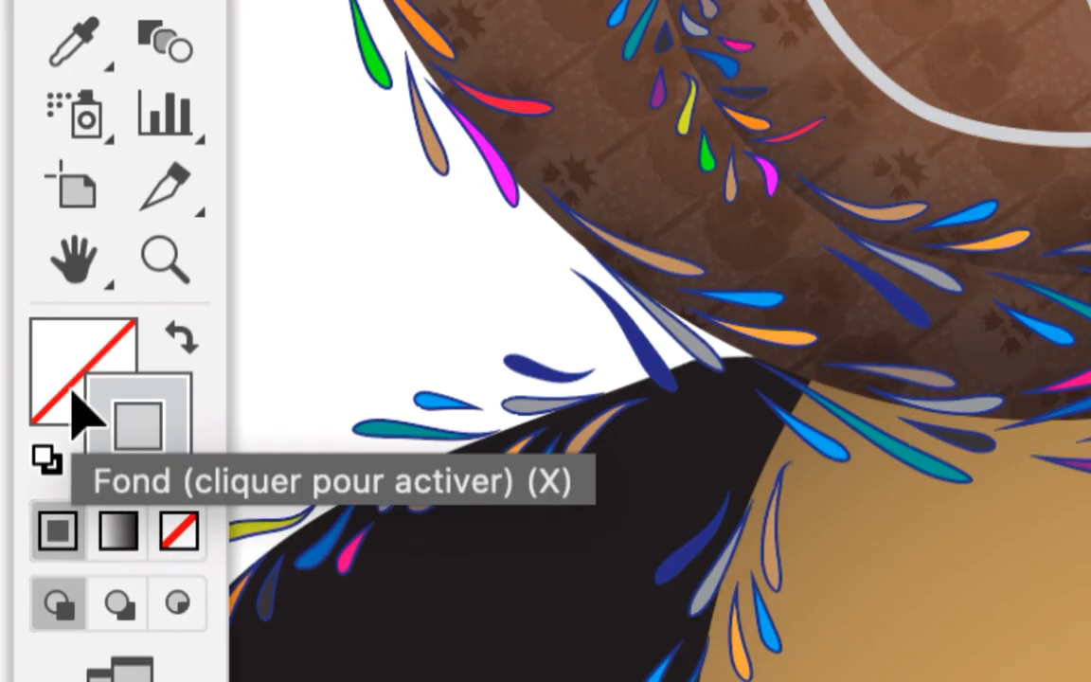
left_click(74, 391)
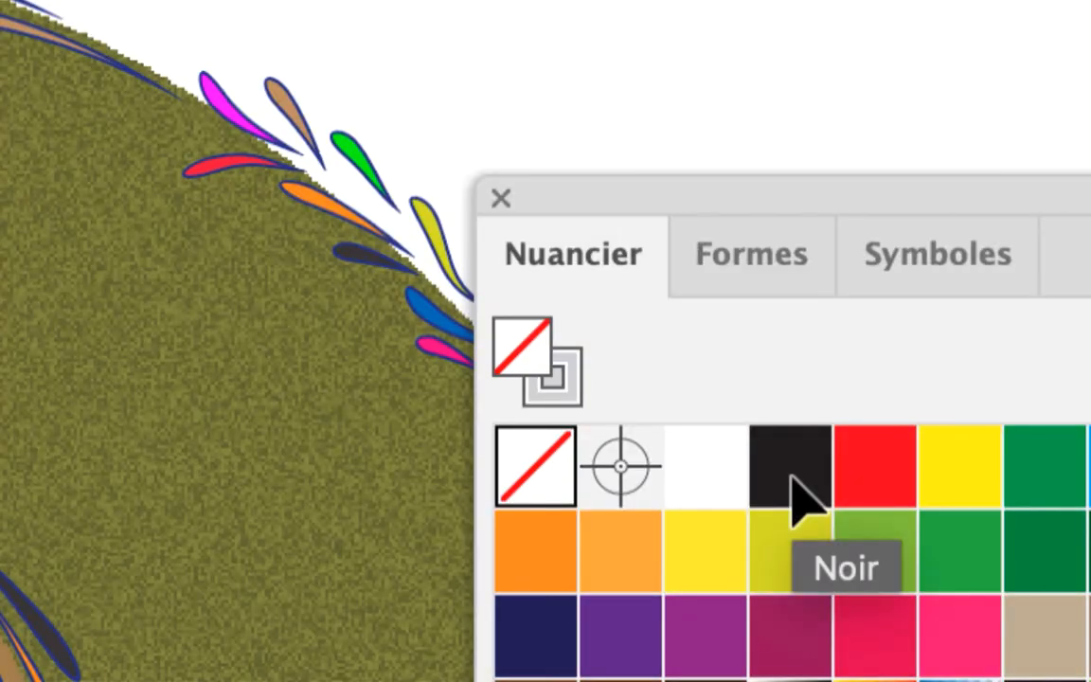
left_click(793, 476)
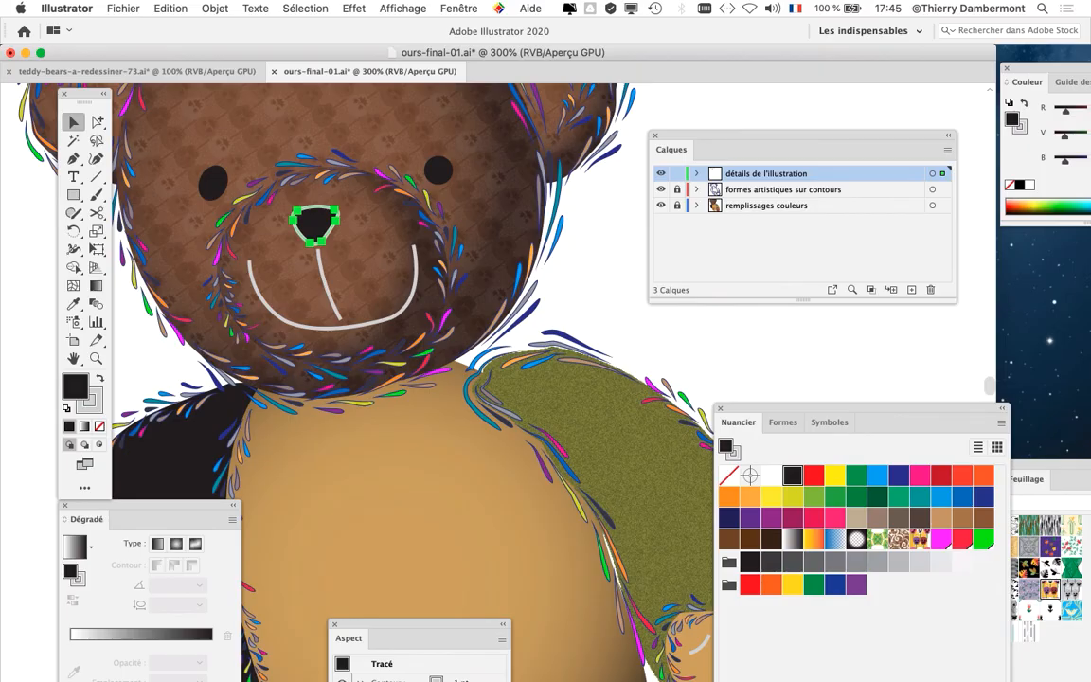
left_click(611, 327)
- Save the illustration as a new version named ours-final-02.ai in the teddy bear 18 folder, accepting the Illustrator format options
scroll(611, 326, "down", 2)
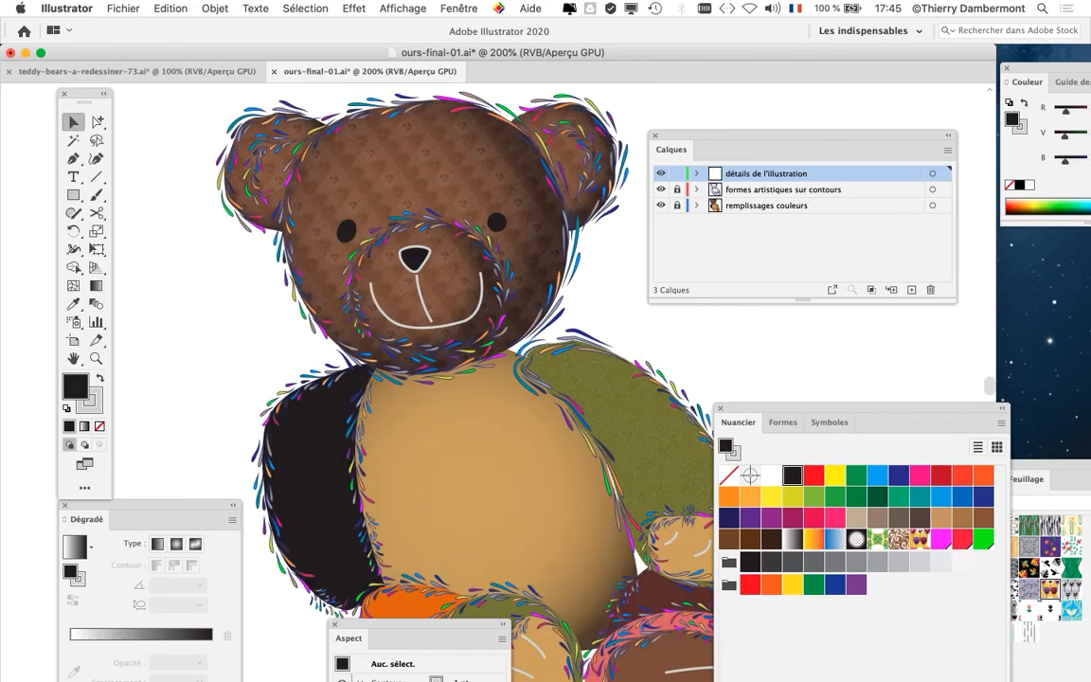
left_click_drag(610, 326, 470, 241)
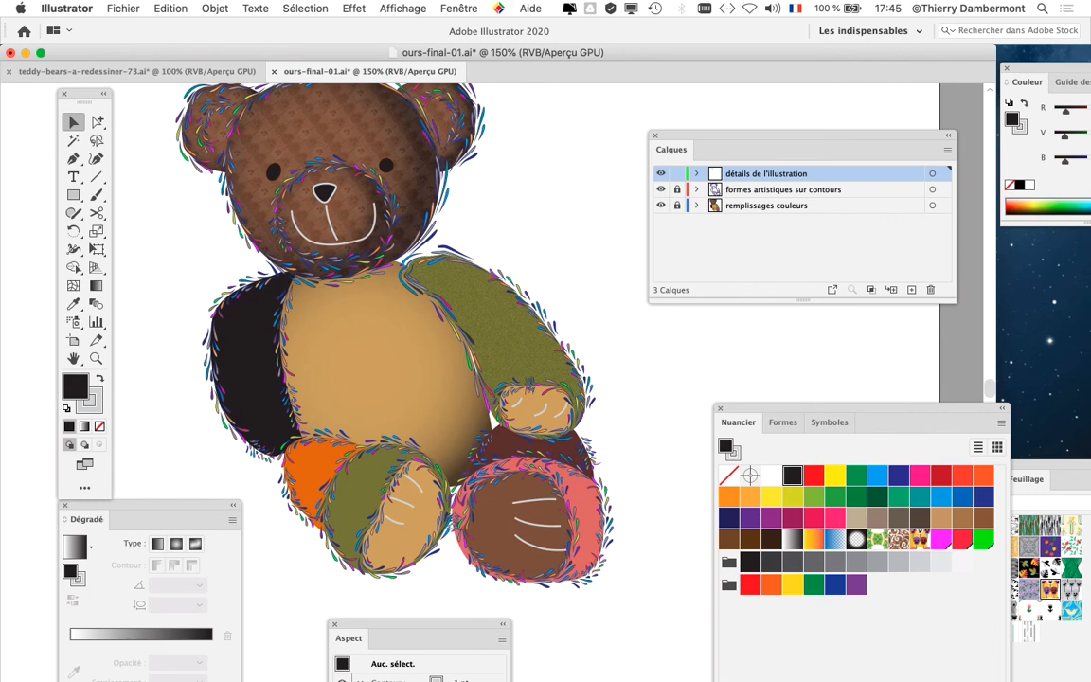
left_click_drag(470, 241, 501, 283)
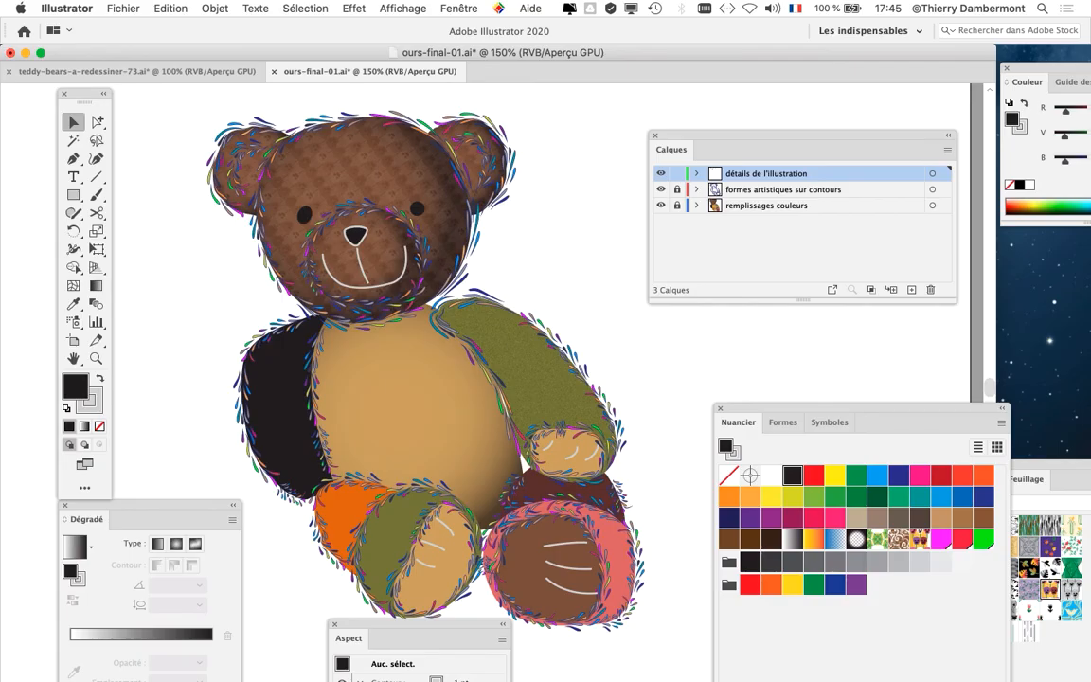
left_click(123, 7)
left_click(194, 139)
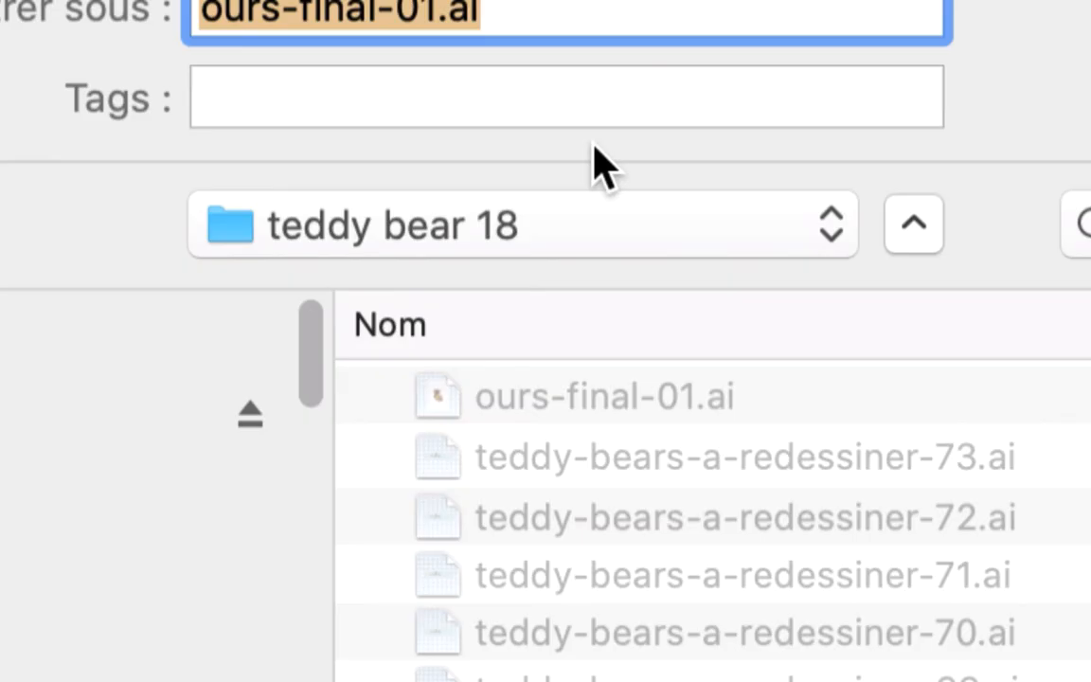
left_click_drag(433, 16, 425, 16)
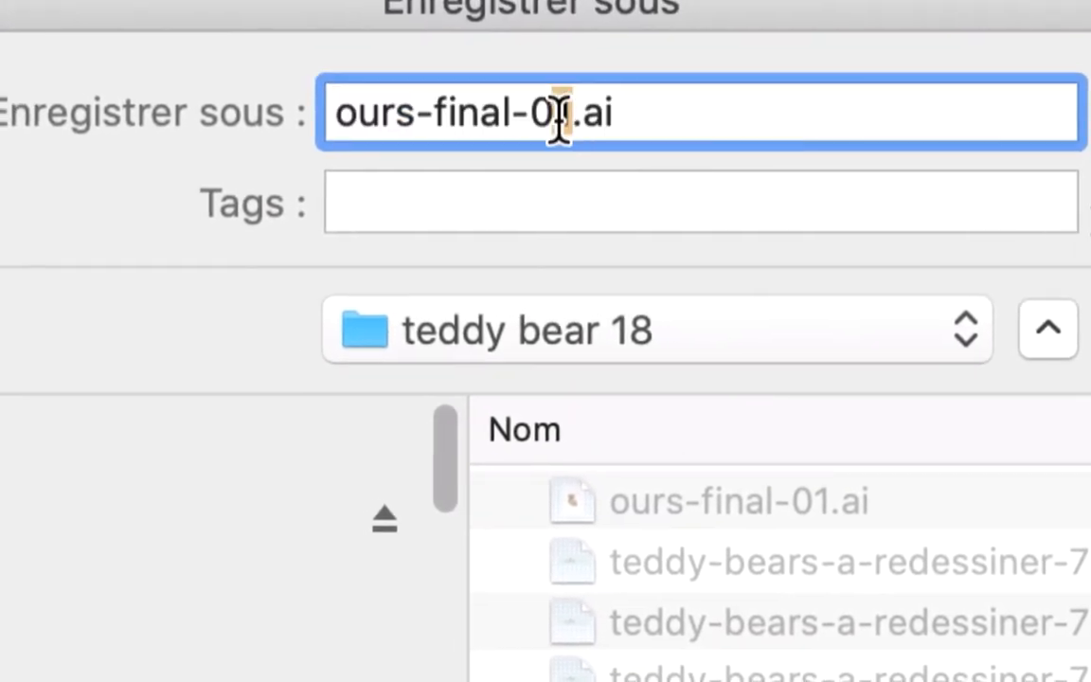
type("2")
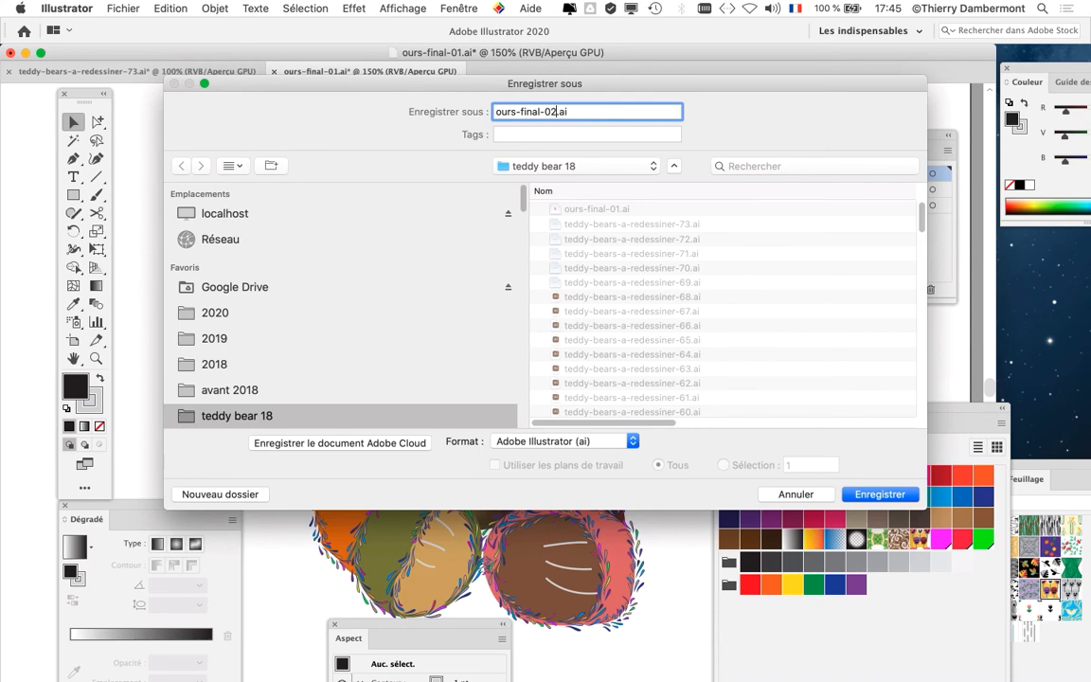
key("Return")
key("Return")
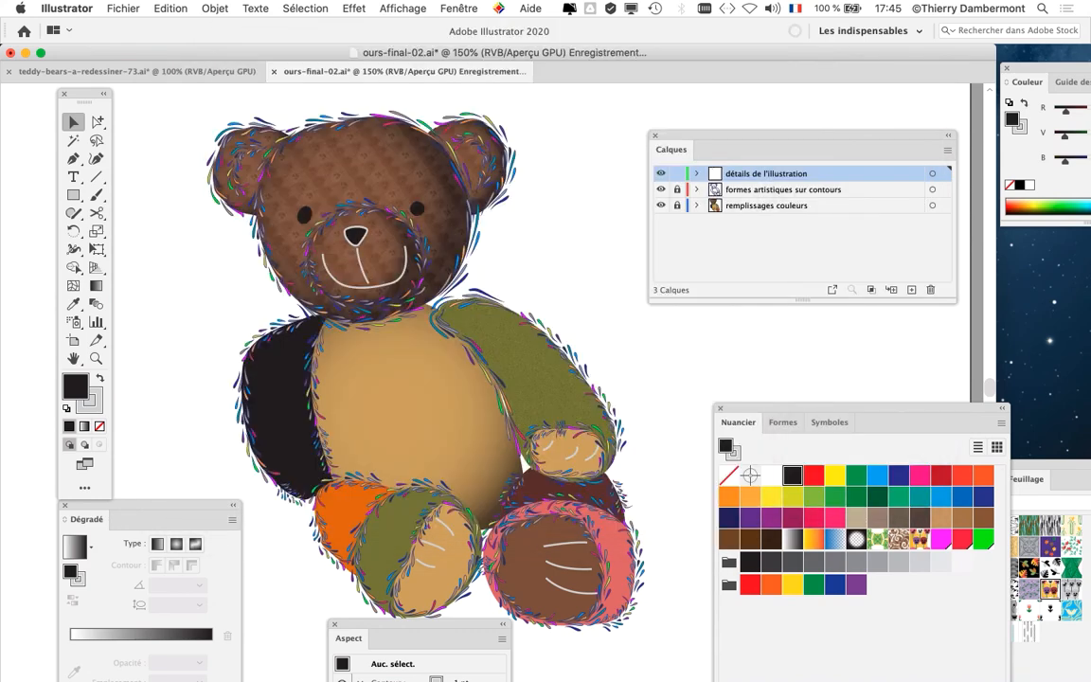
- Switch to TextEdit to show the course link note with all other apps hidden, and return to Illustrator
key("super+Tab")
left_click_drag(652, 230, 478, 191)
key("super+alt+h")
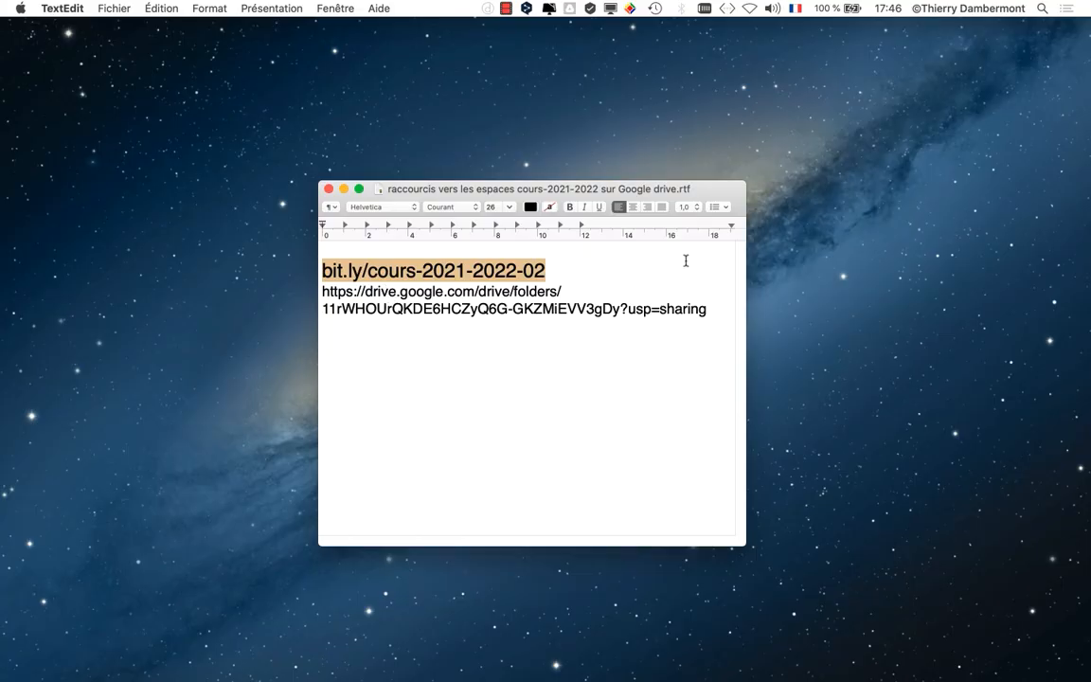
key("super+Tab")
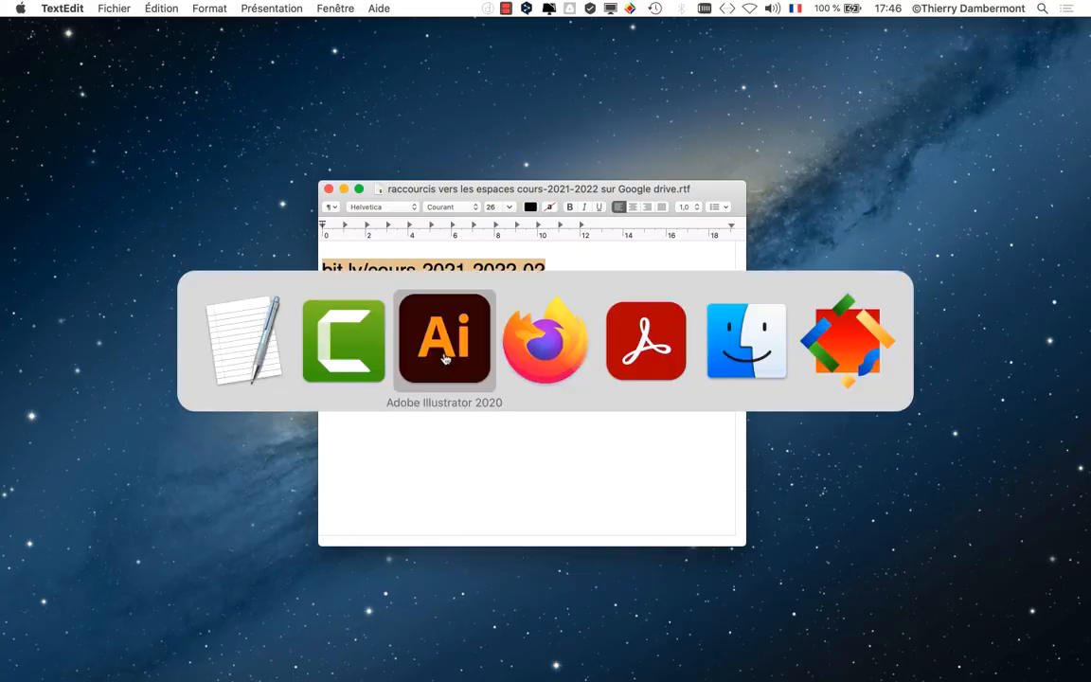